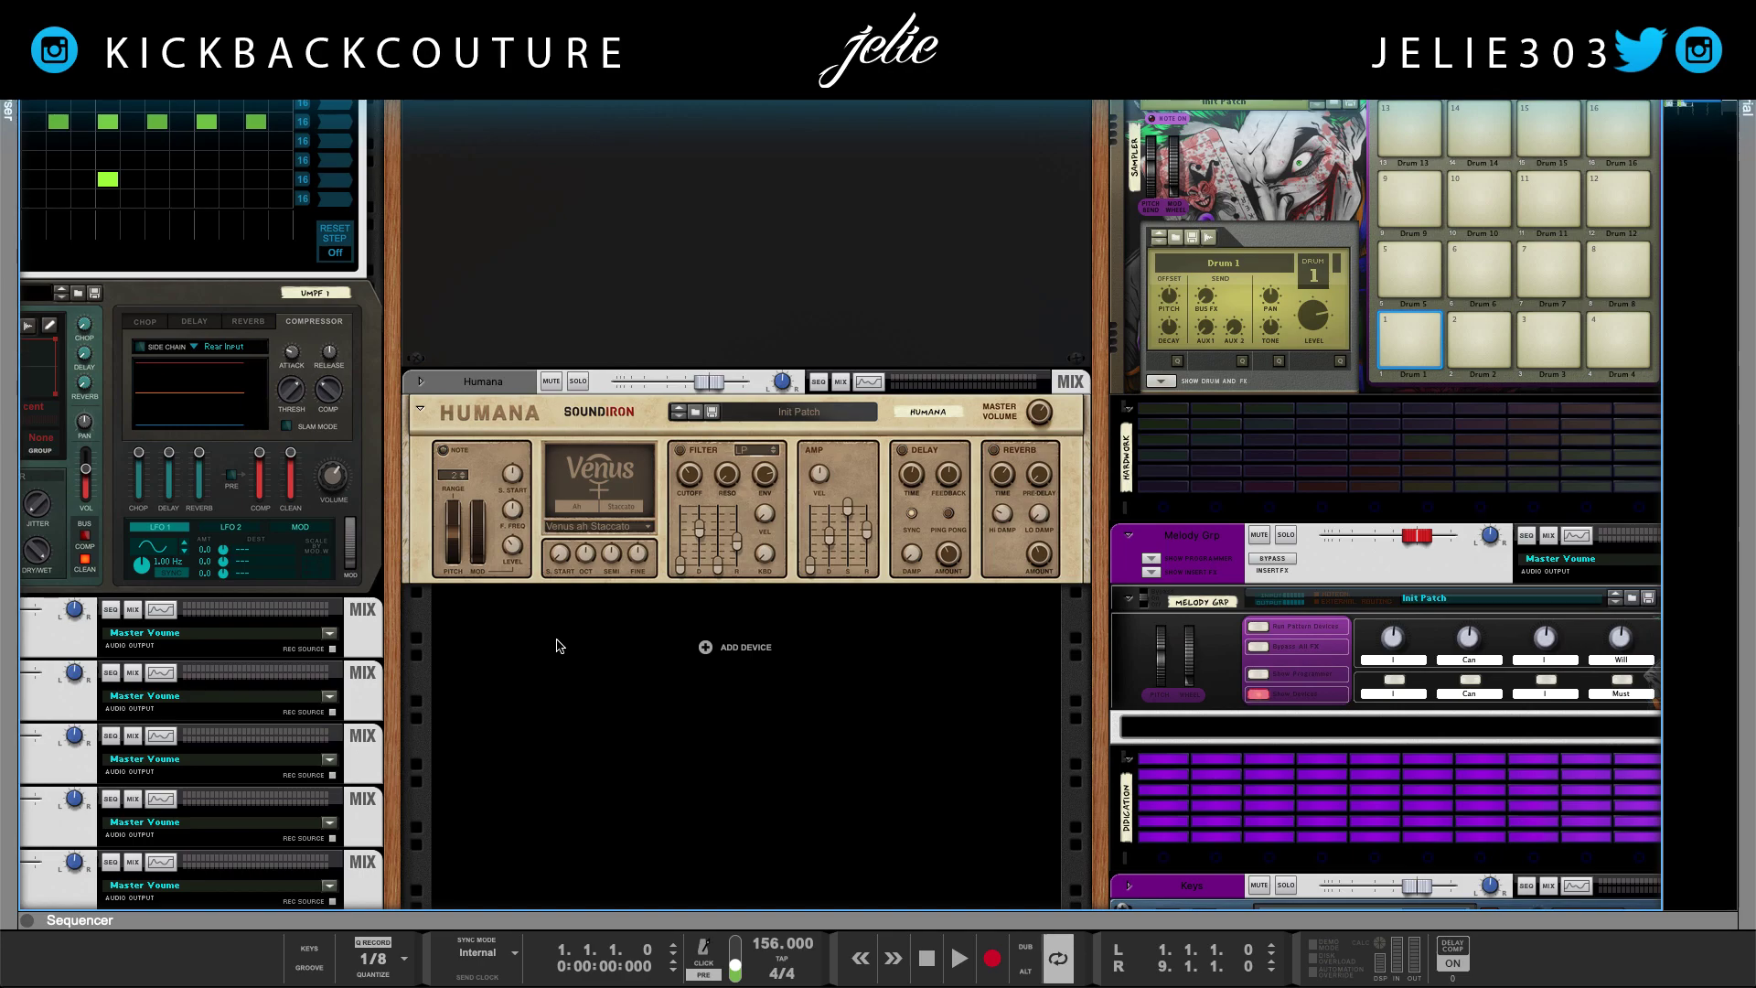
- Select the Humana device and step through its patches, ending on Female Ah 2 Natural
left_click(533, 415)
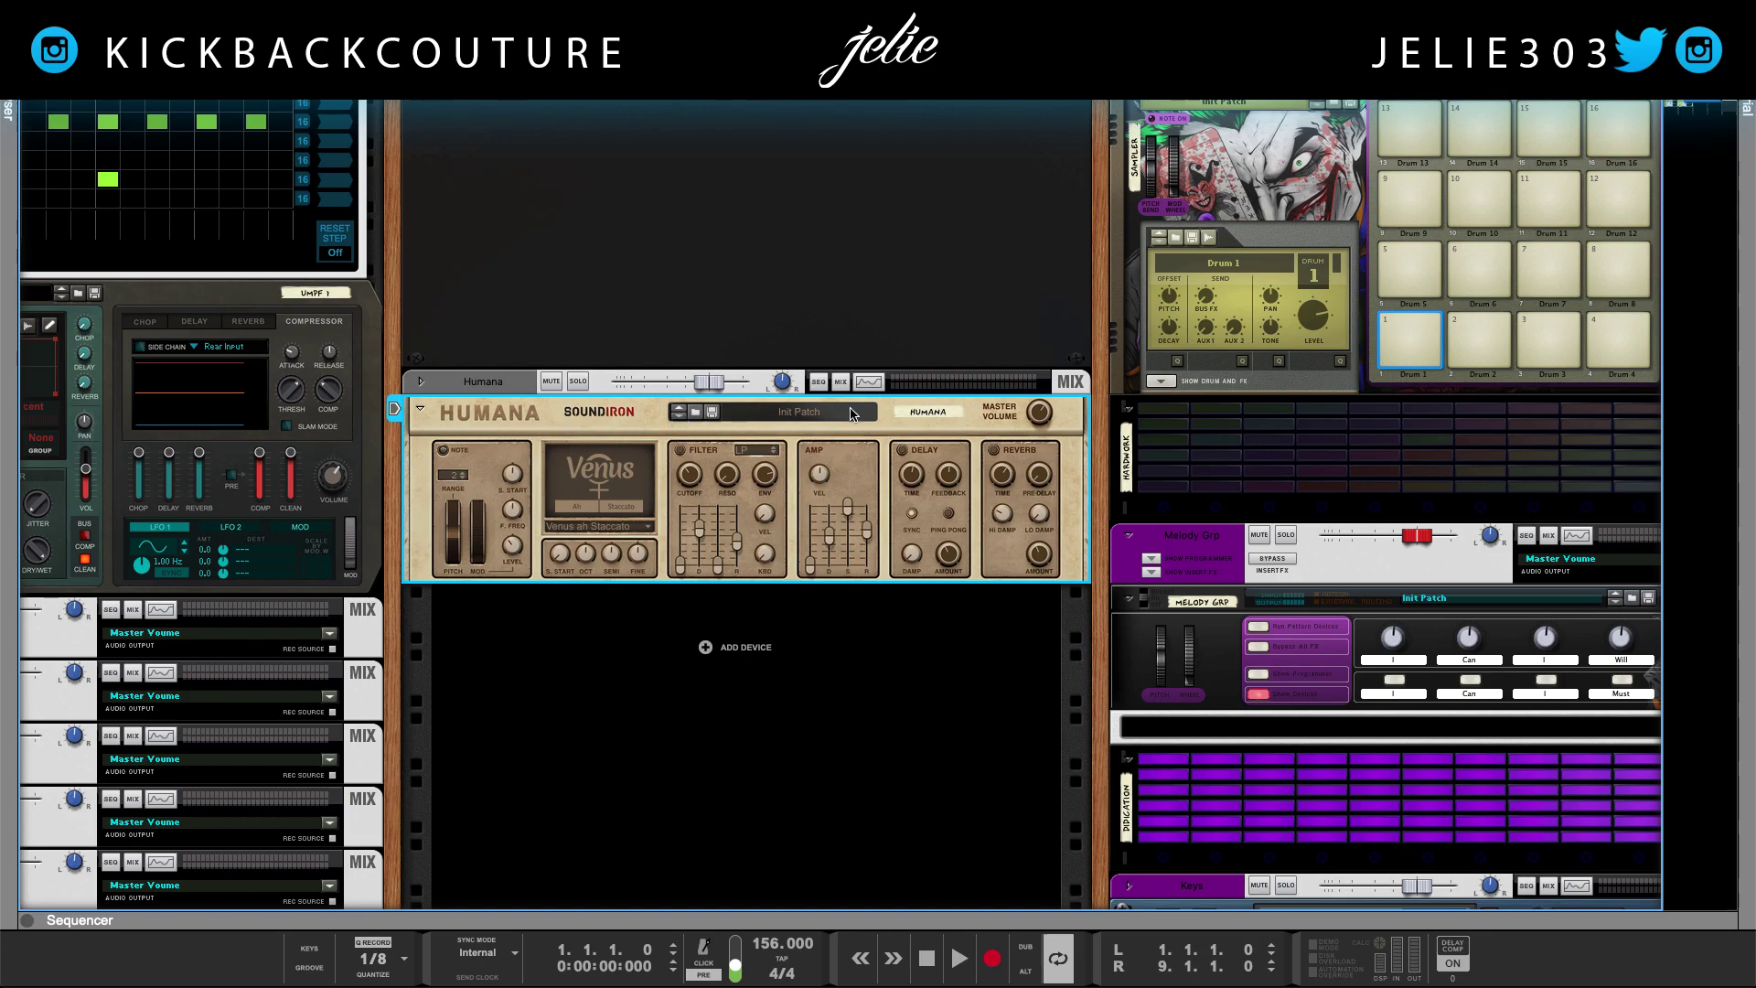
left_click(678, 418)
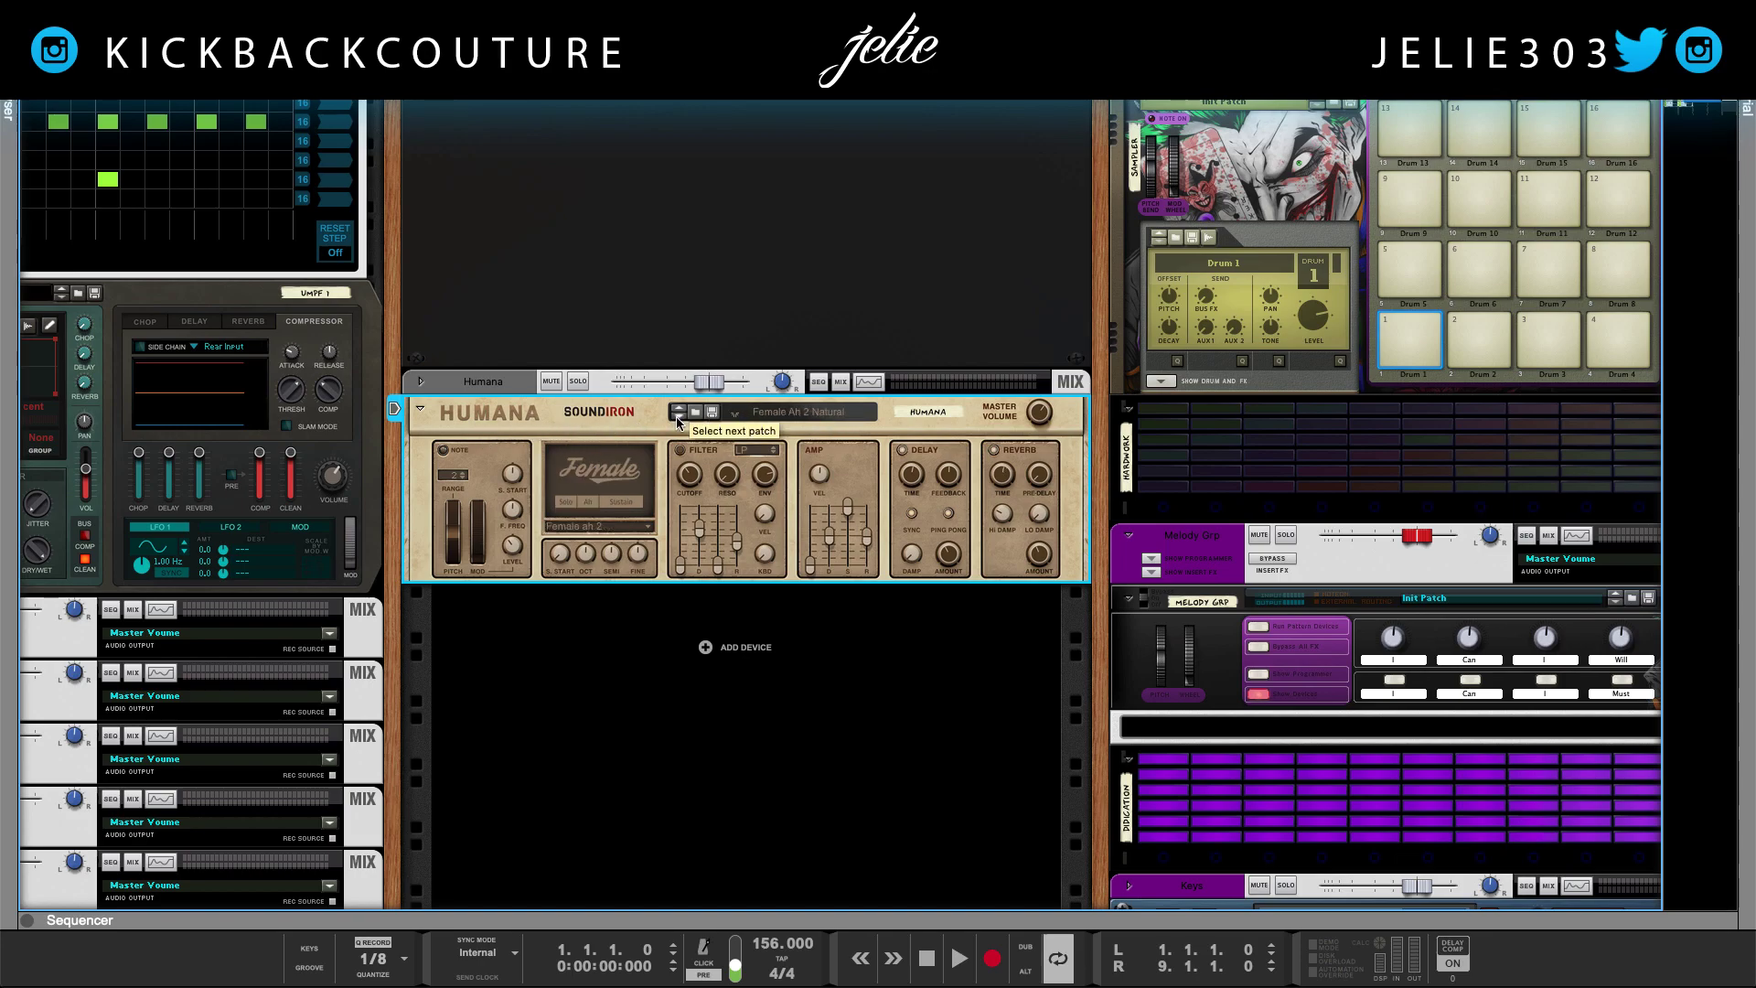
left_click(679, 411)
left_click(677, 414)
left_click(677, 414)
left_click(678, 414)
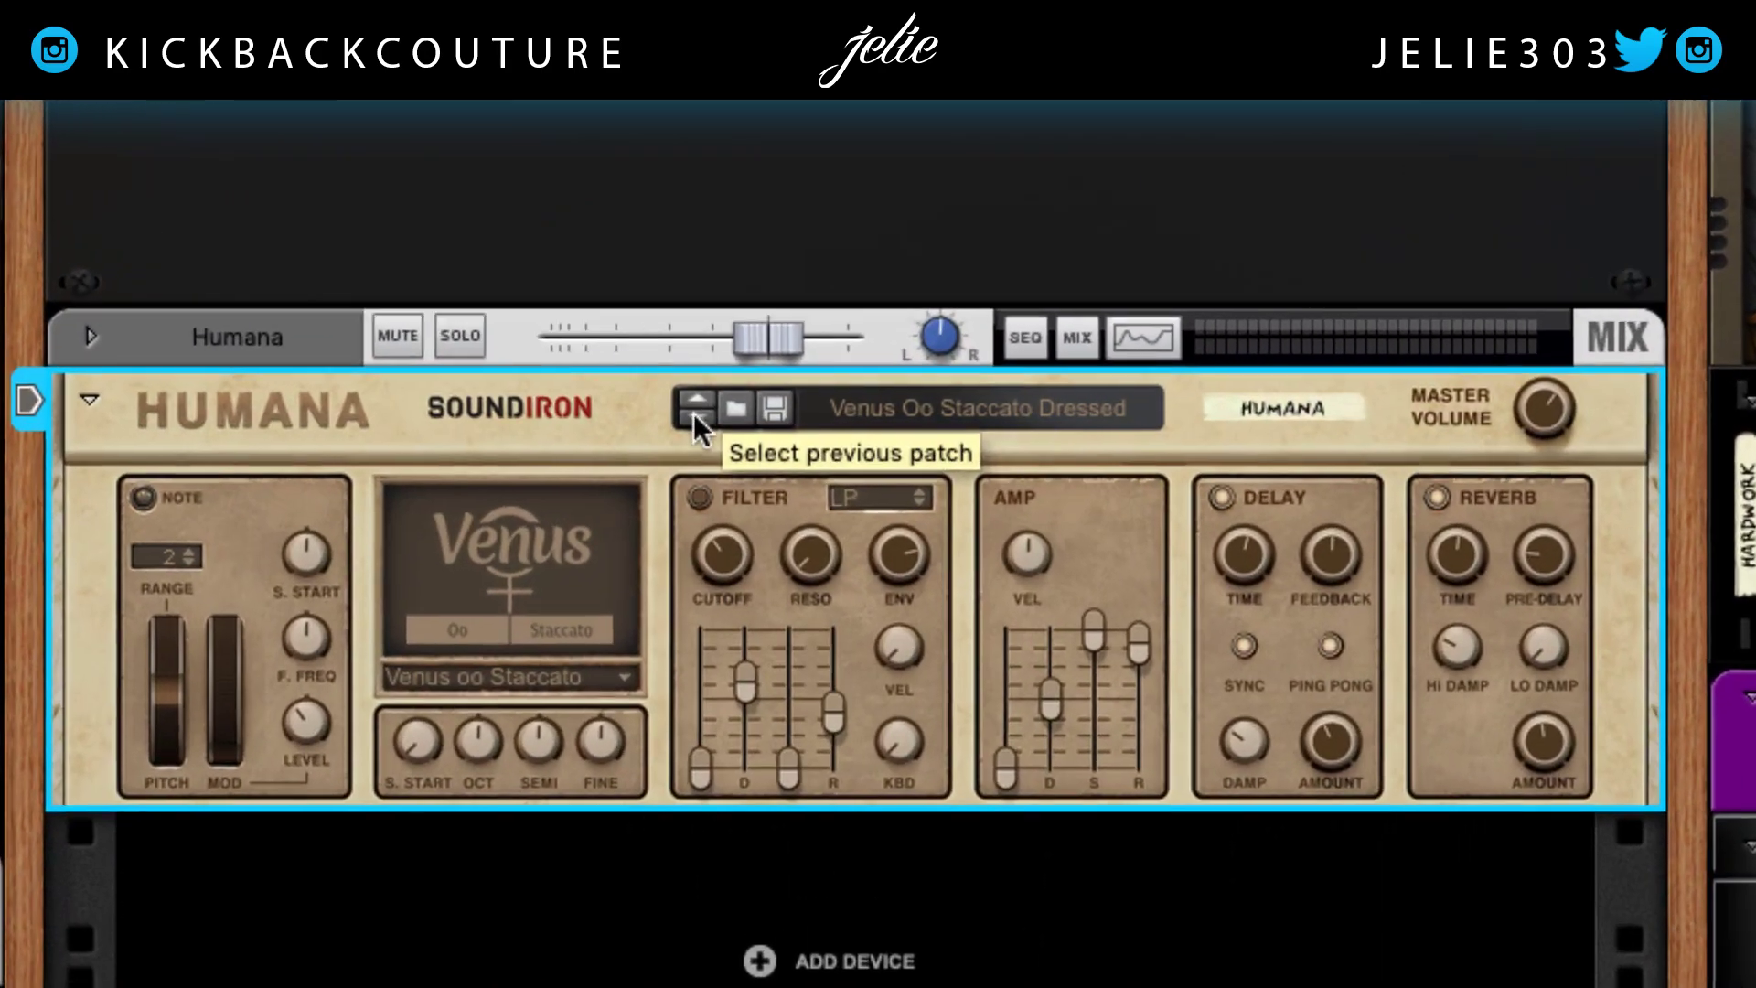
left_click(695, 417)
left_click(695, 417)
left_click(695, 417)
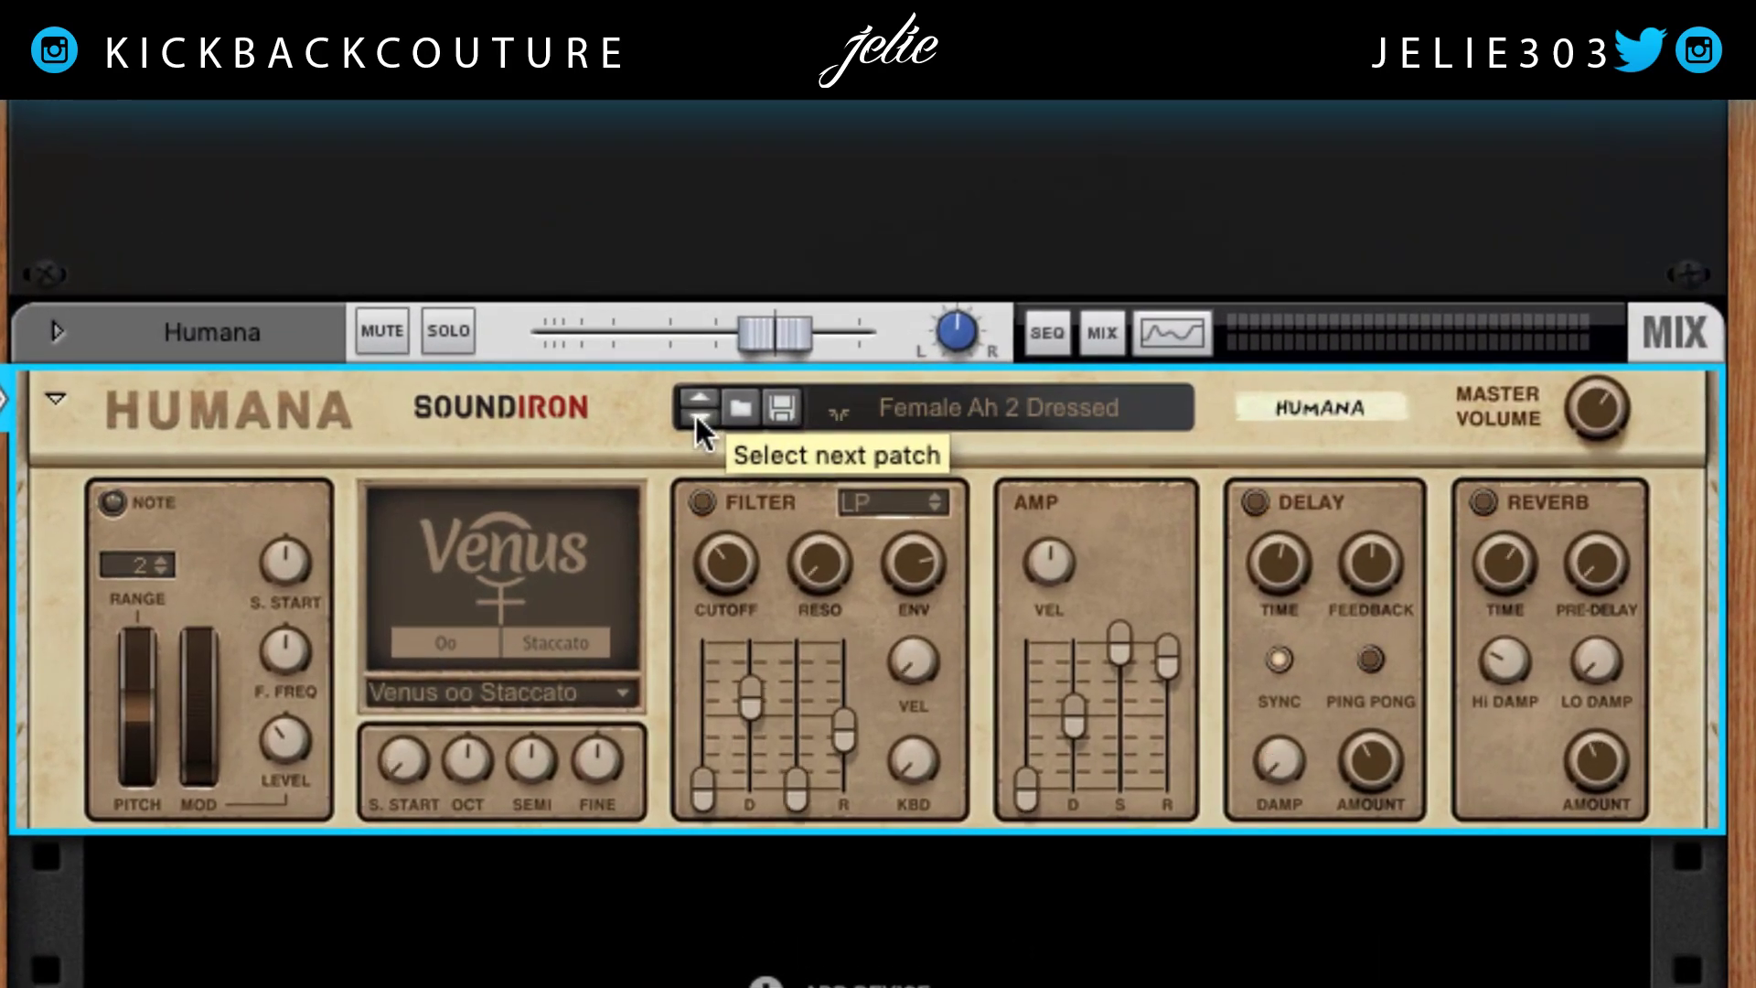
left_click(695, 417)
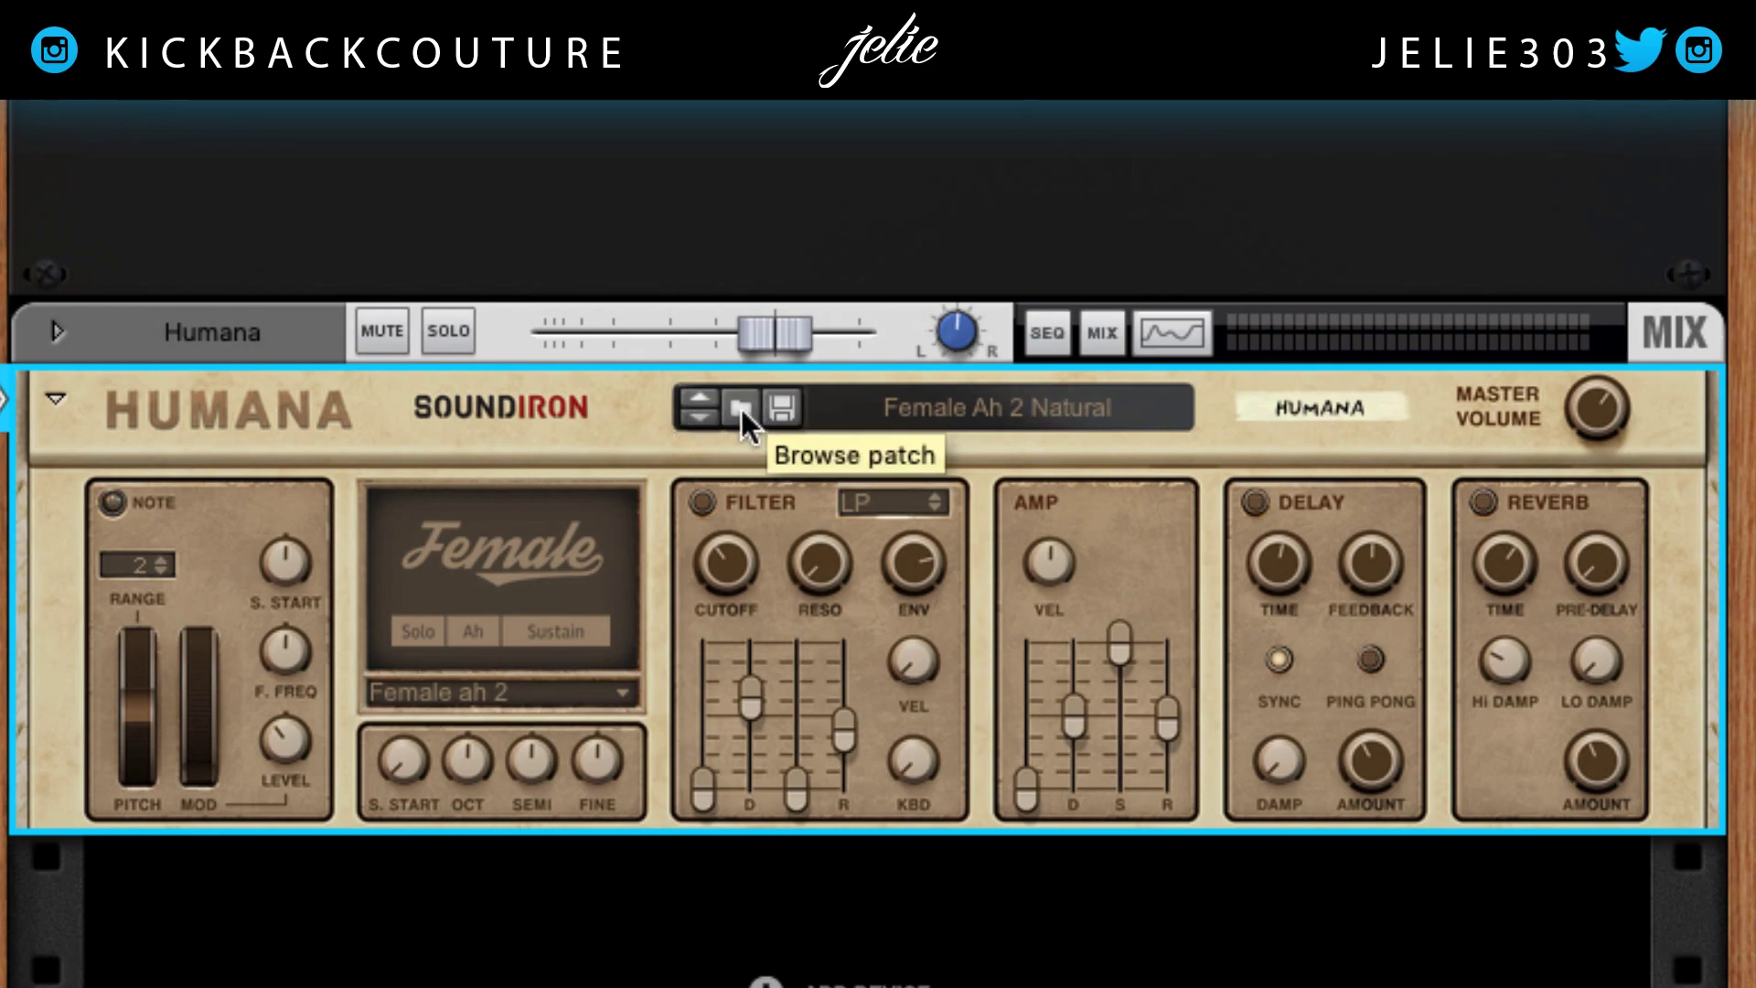
- Open the Humana patch browser and look through the list of Humana Vocal Ensemble patches
left_click(739, 409)
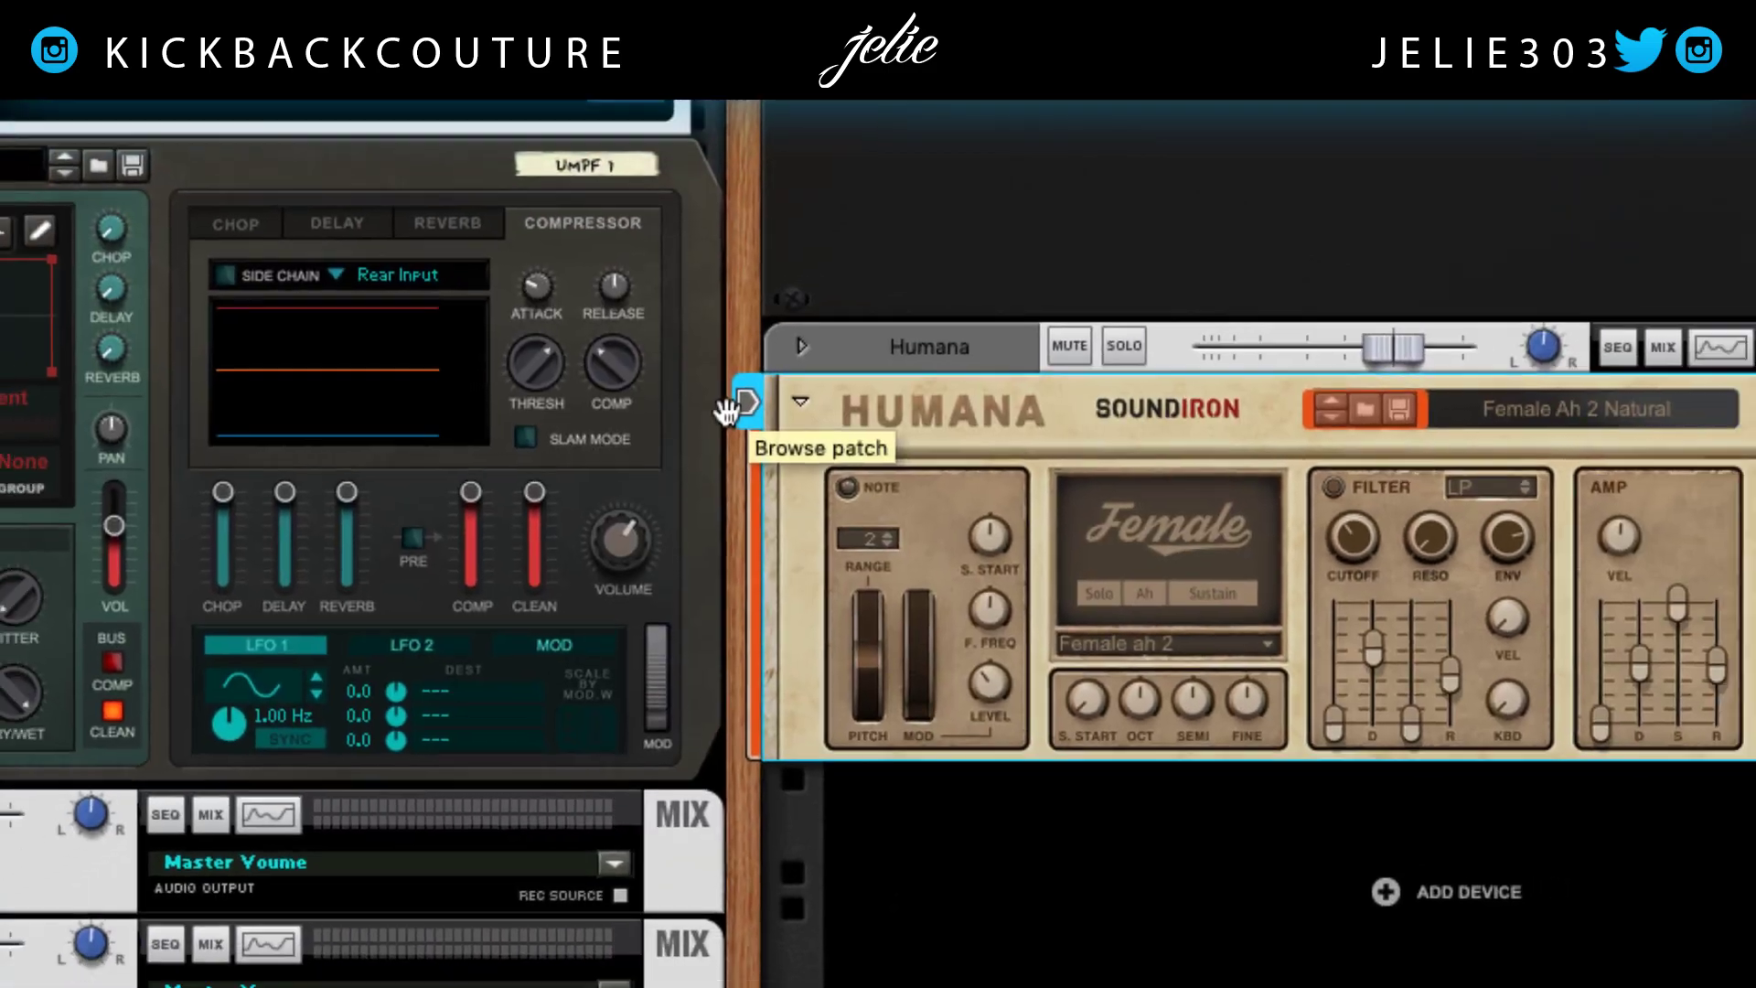
scroll(236, 480, "down", 5)
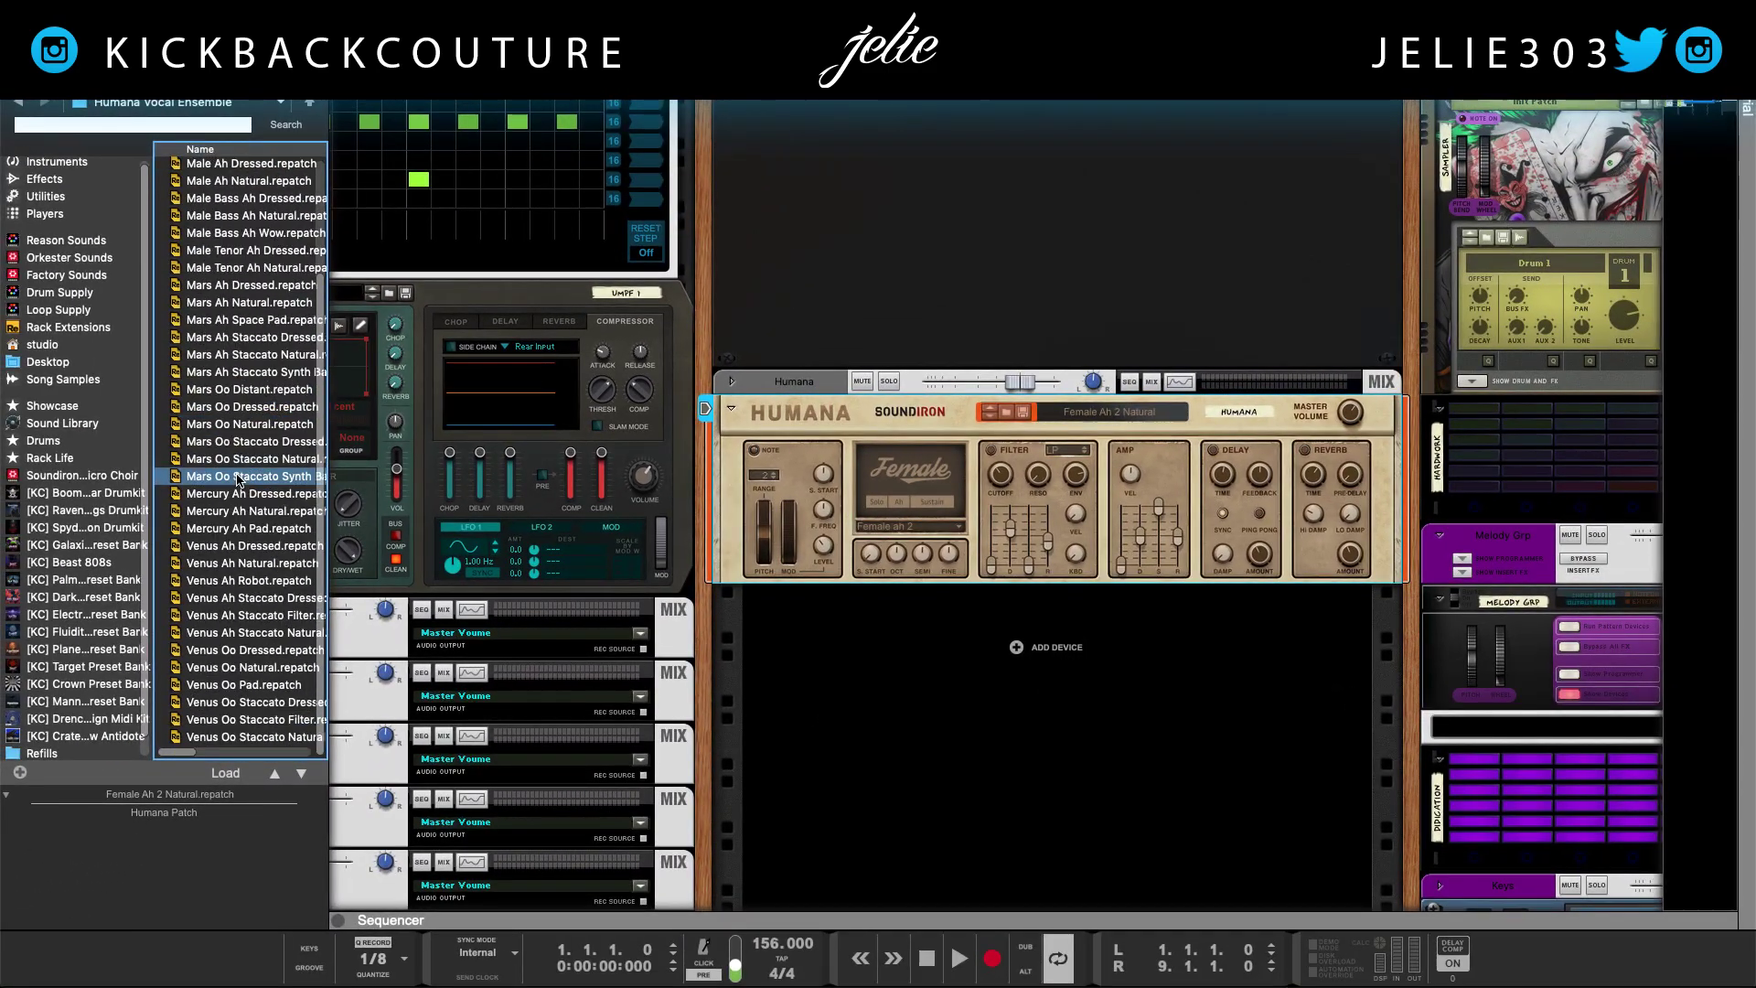
scroll(236, 479, "up", 4)
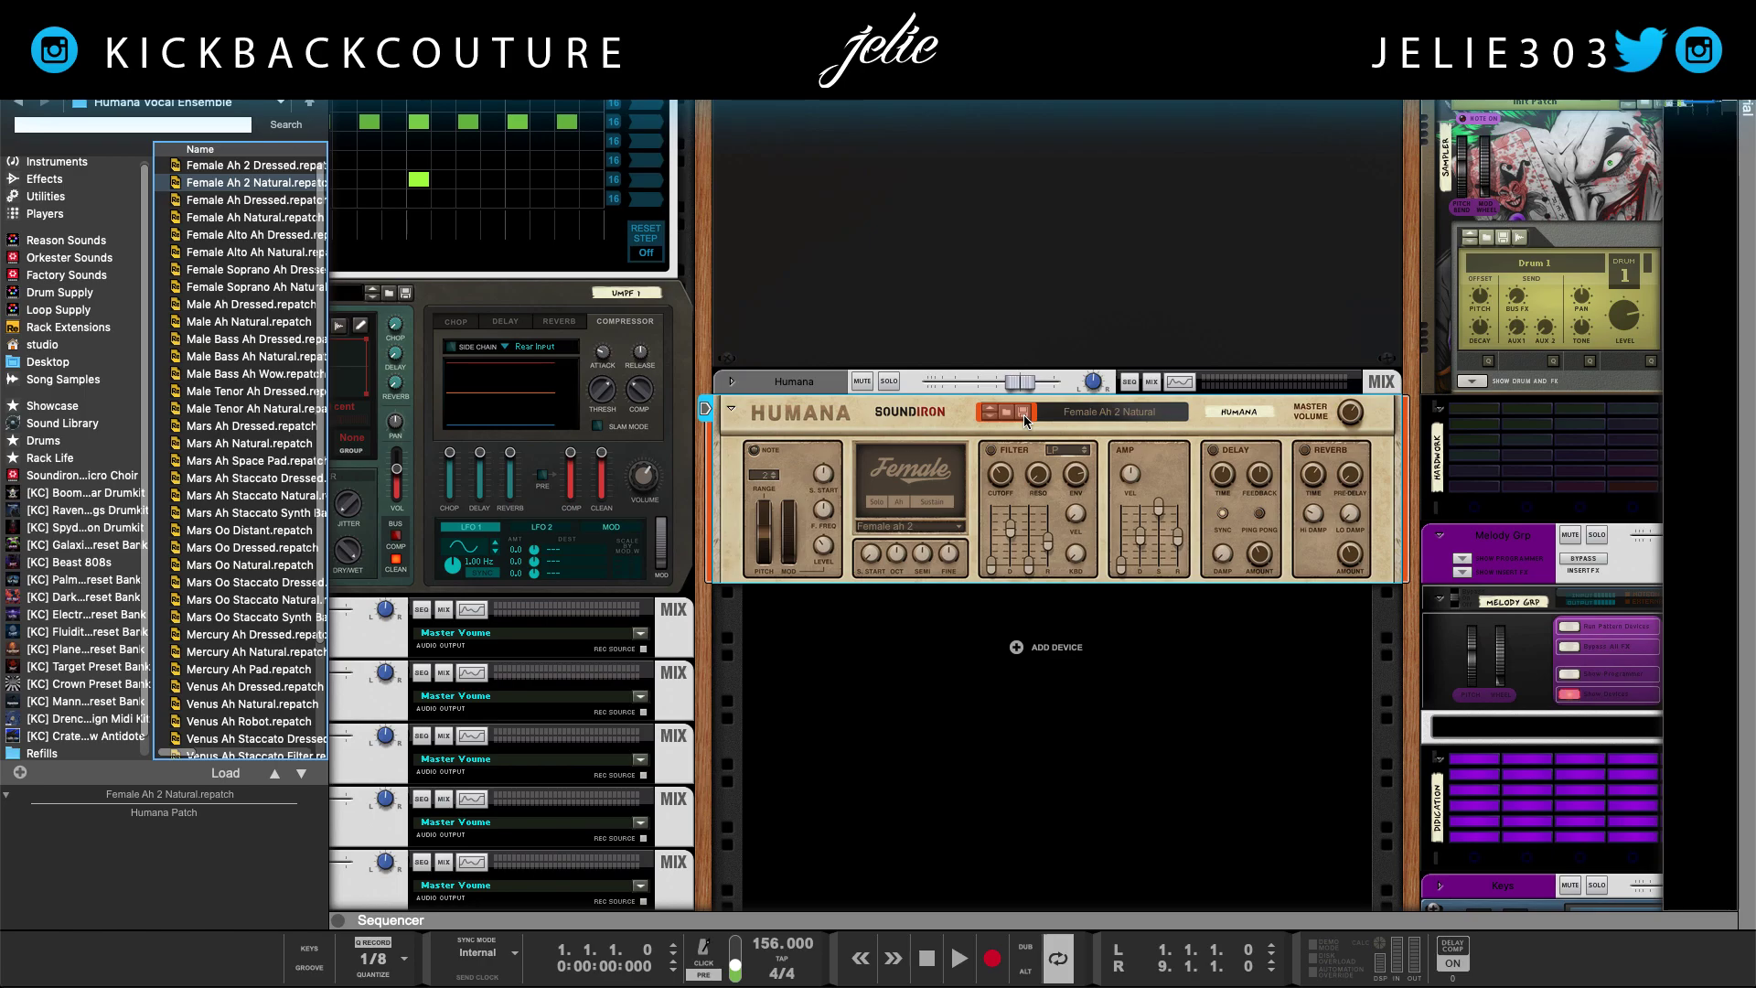
- Change the Humana device's instrument to Male Tenor ah
left_click(1029, 477)
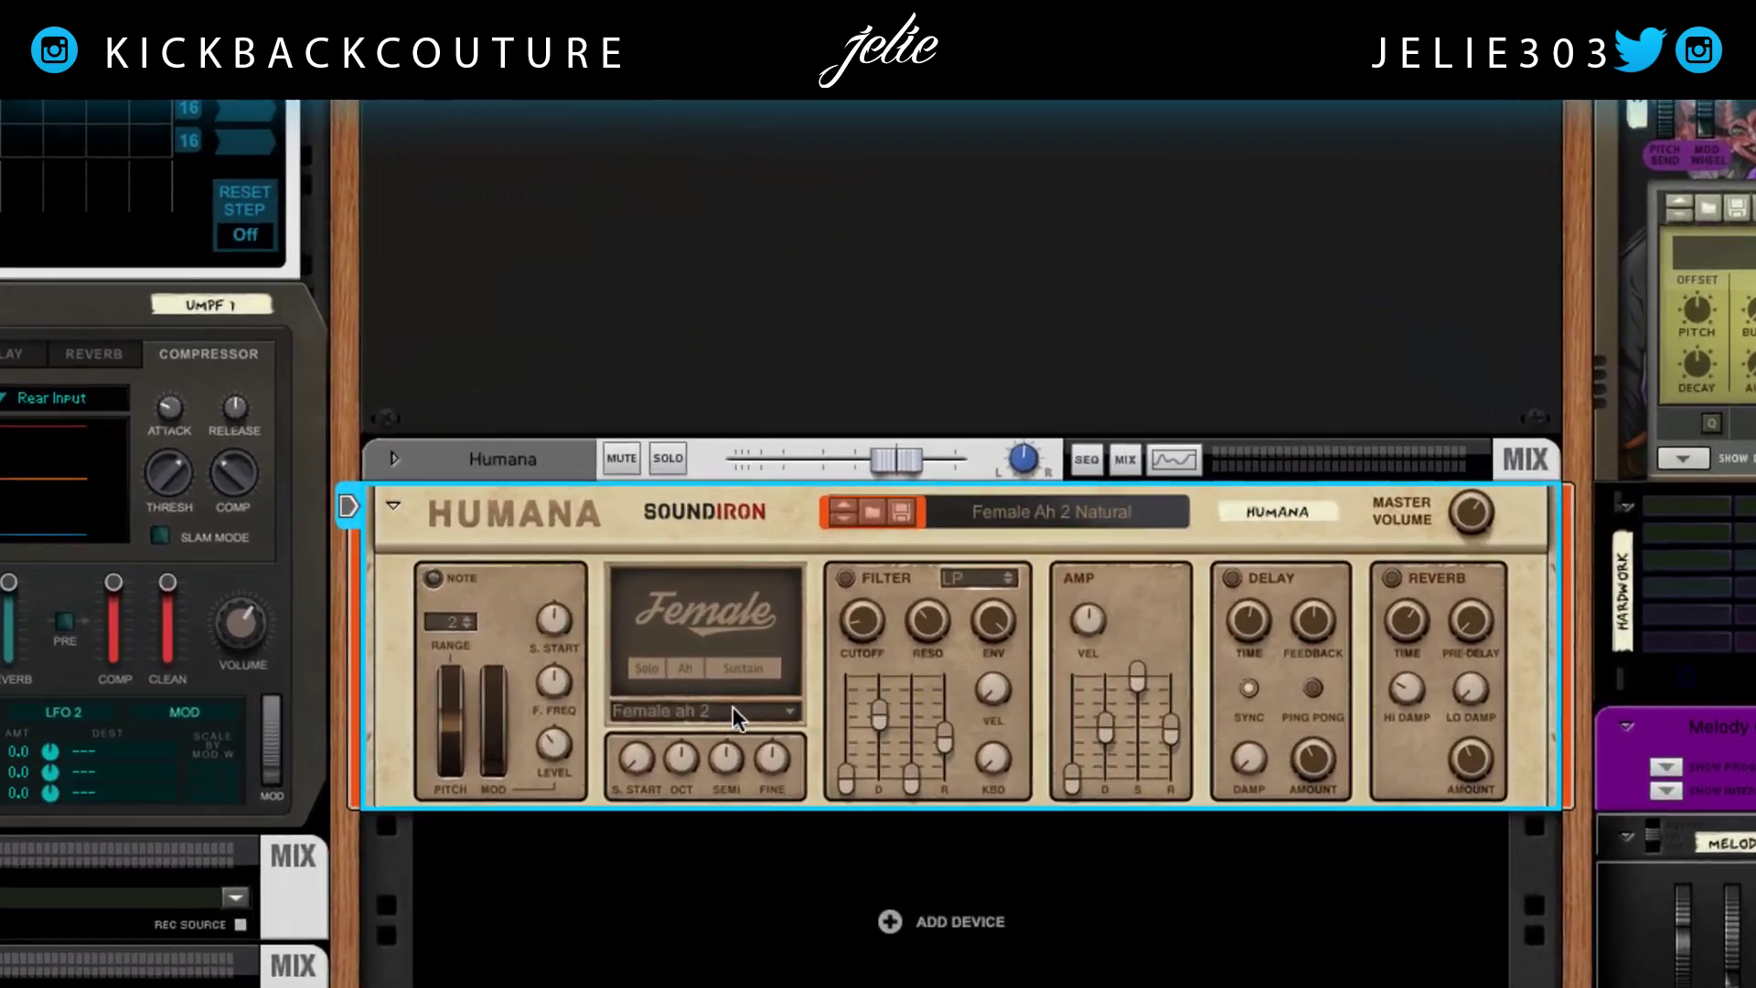
left_click(908, 526)
left_click(973, 468)
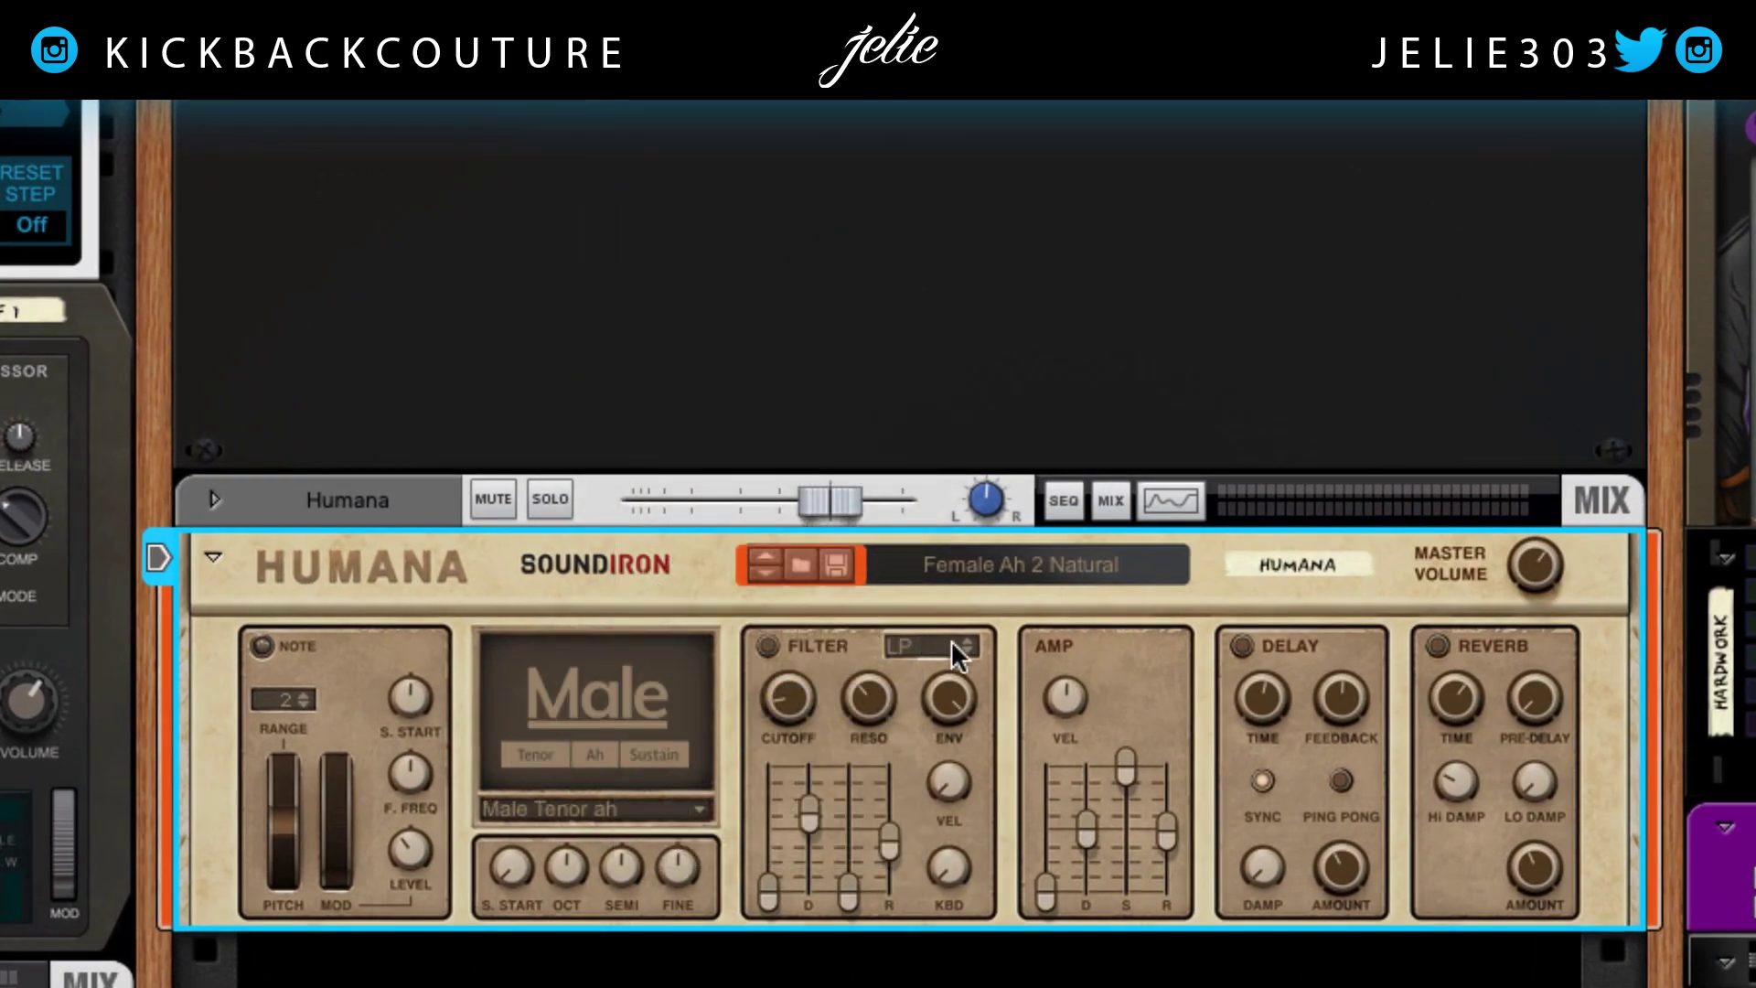
- Examine the tags and format options for saving the Humana patch, and close the dialog without saving
left_click(838, 566)
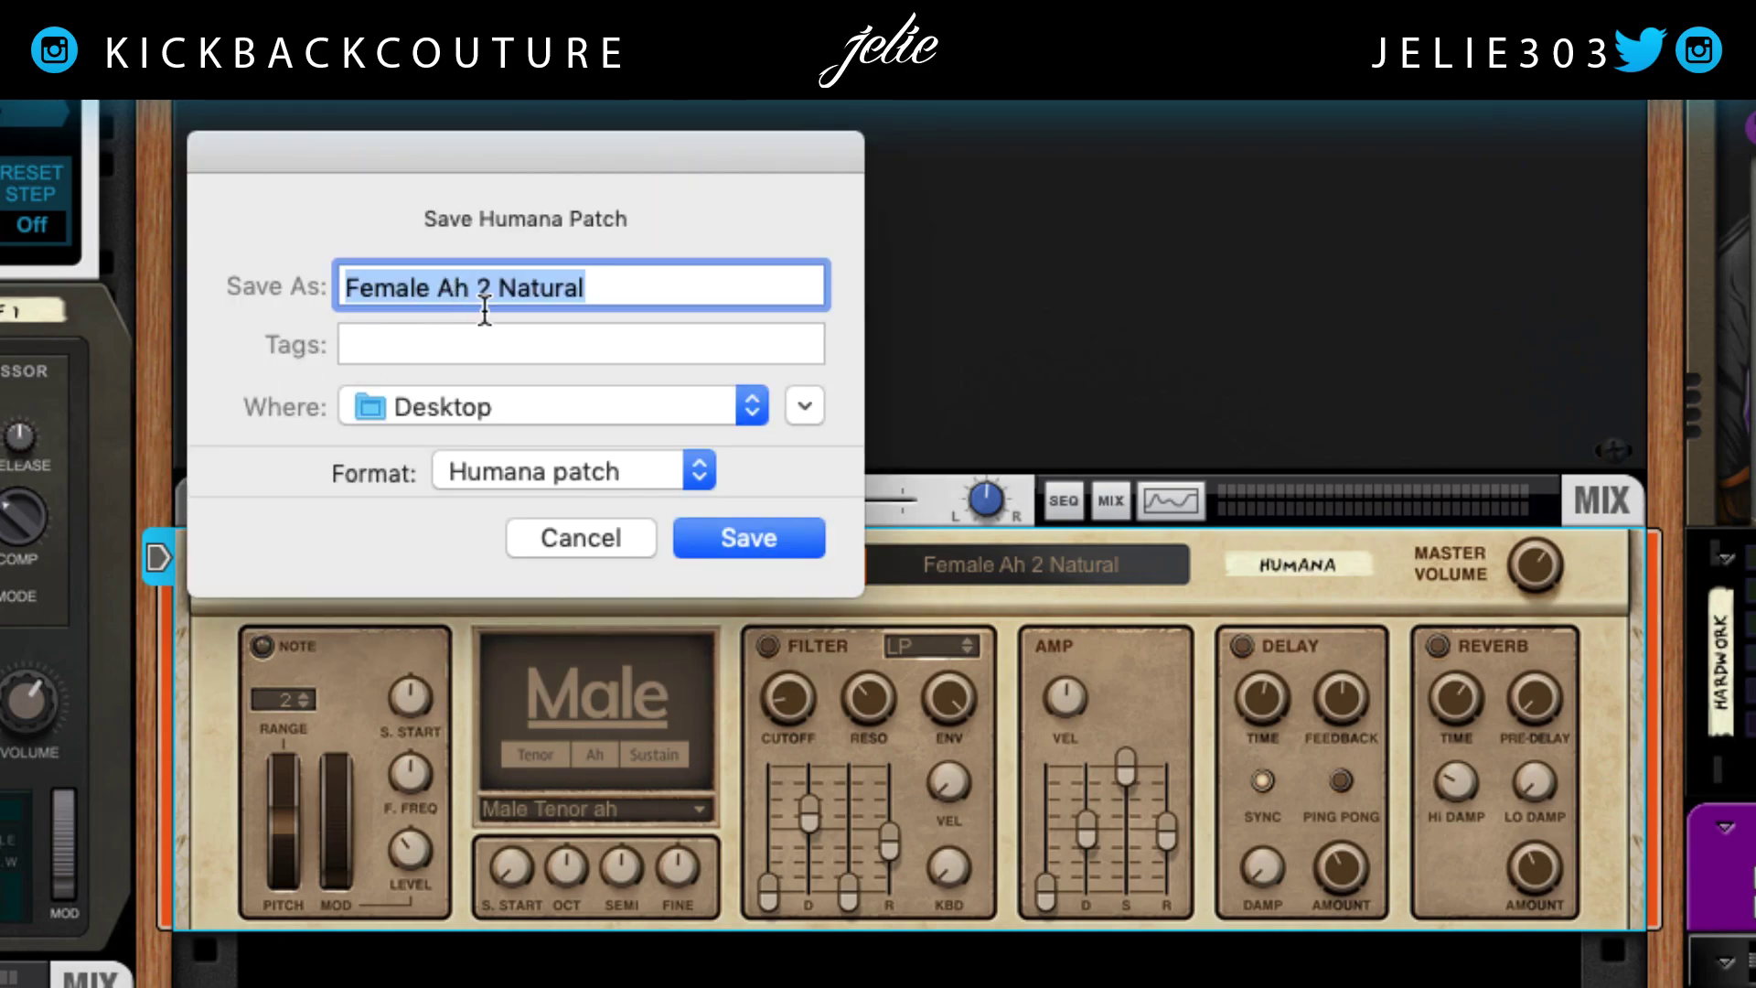
left_click(522, 339)
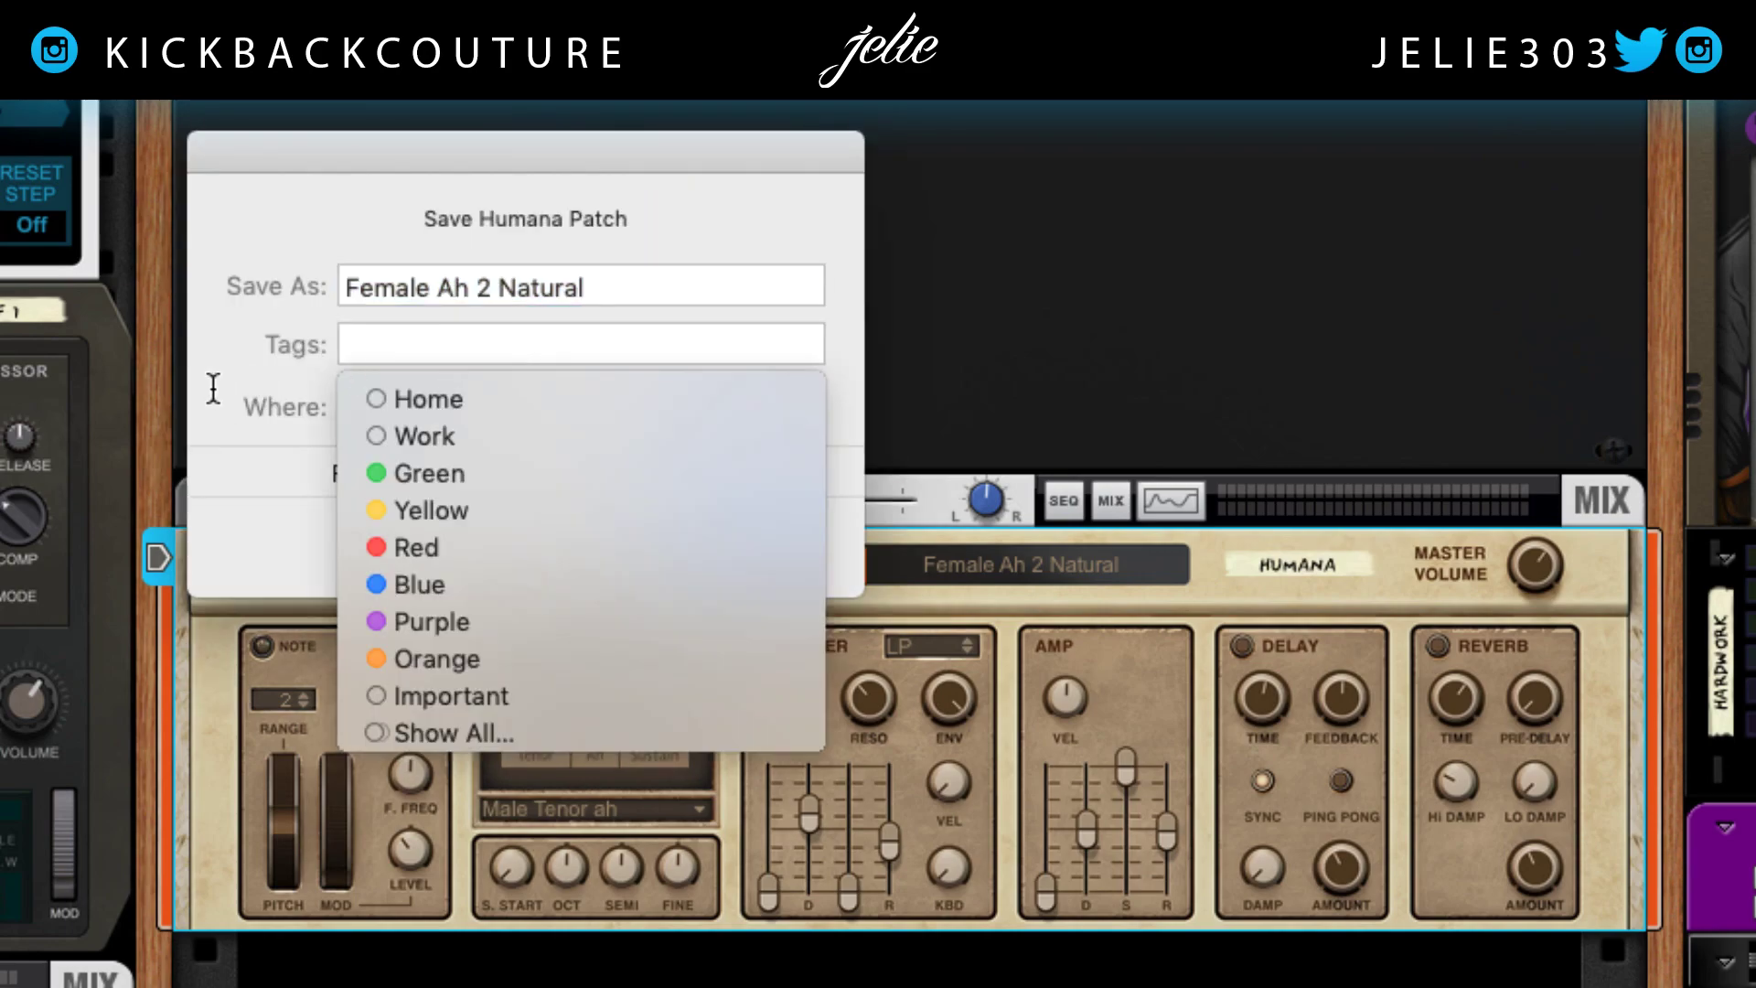
left_click(262, 442)
left_click(535, 476)
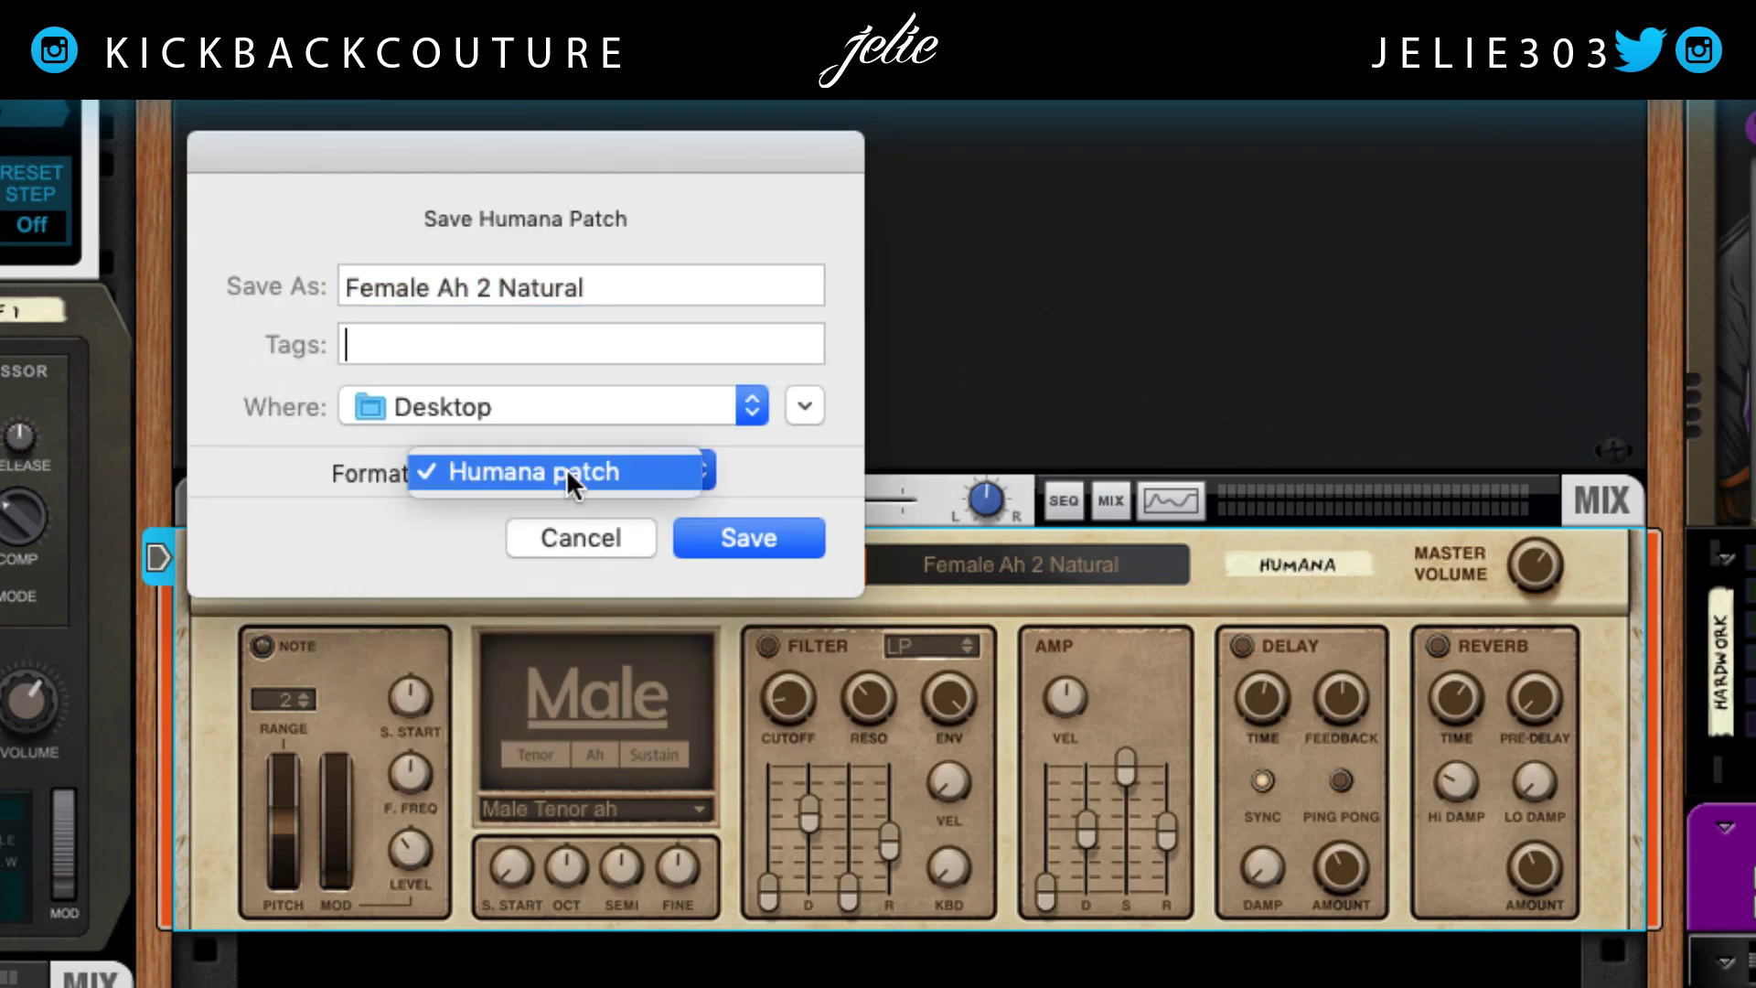
left_click(506, 471)
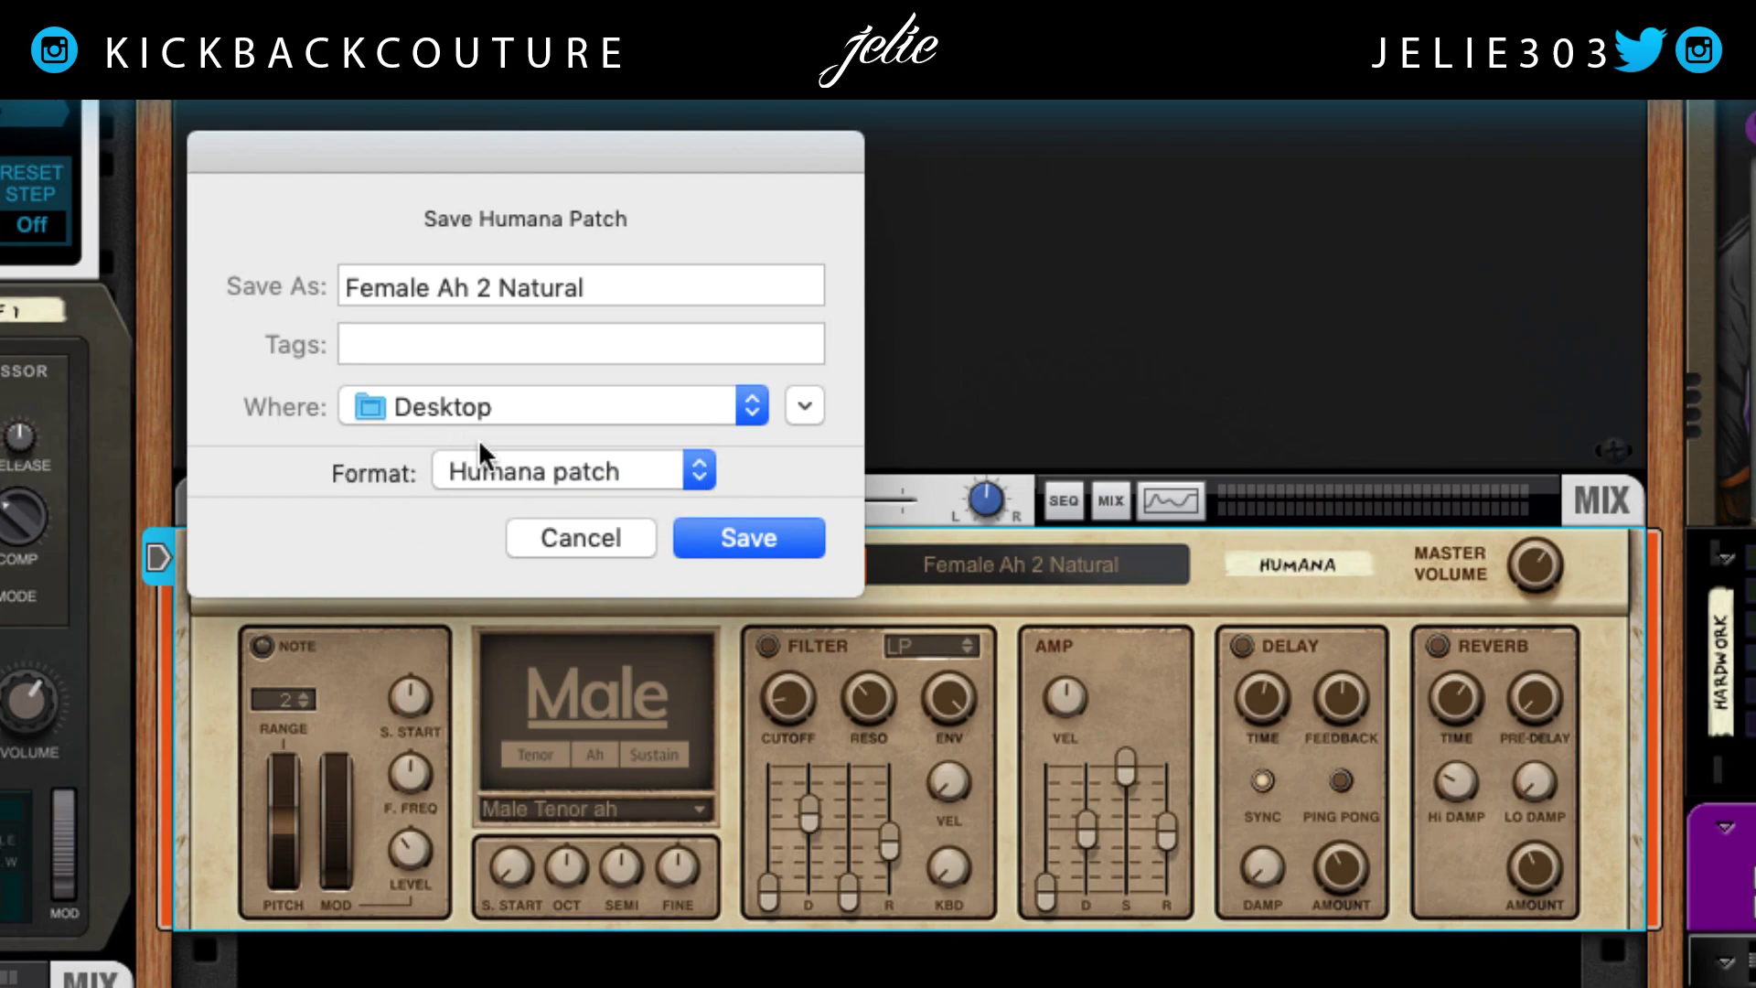
left_click(594, 541)
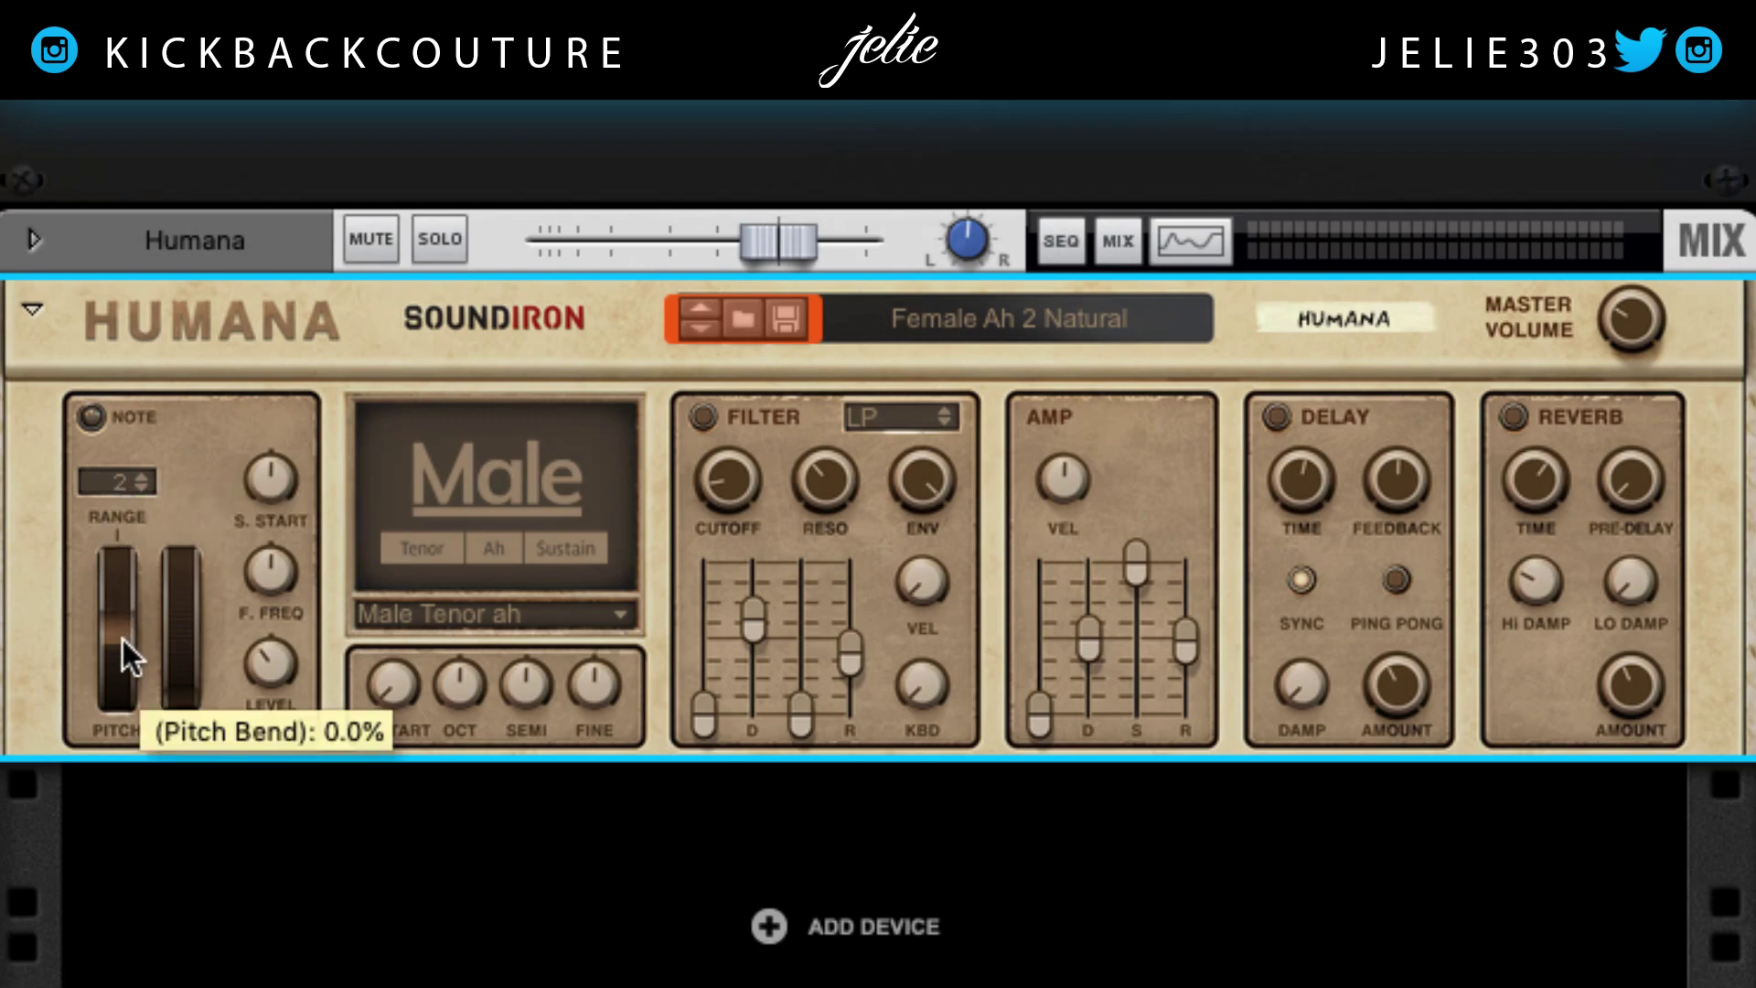
- Set the pitch bend range to 12 and try the pitch wheel fully up and down
left_click_drag(119, 637, 88, 342)
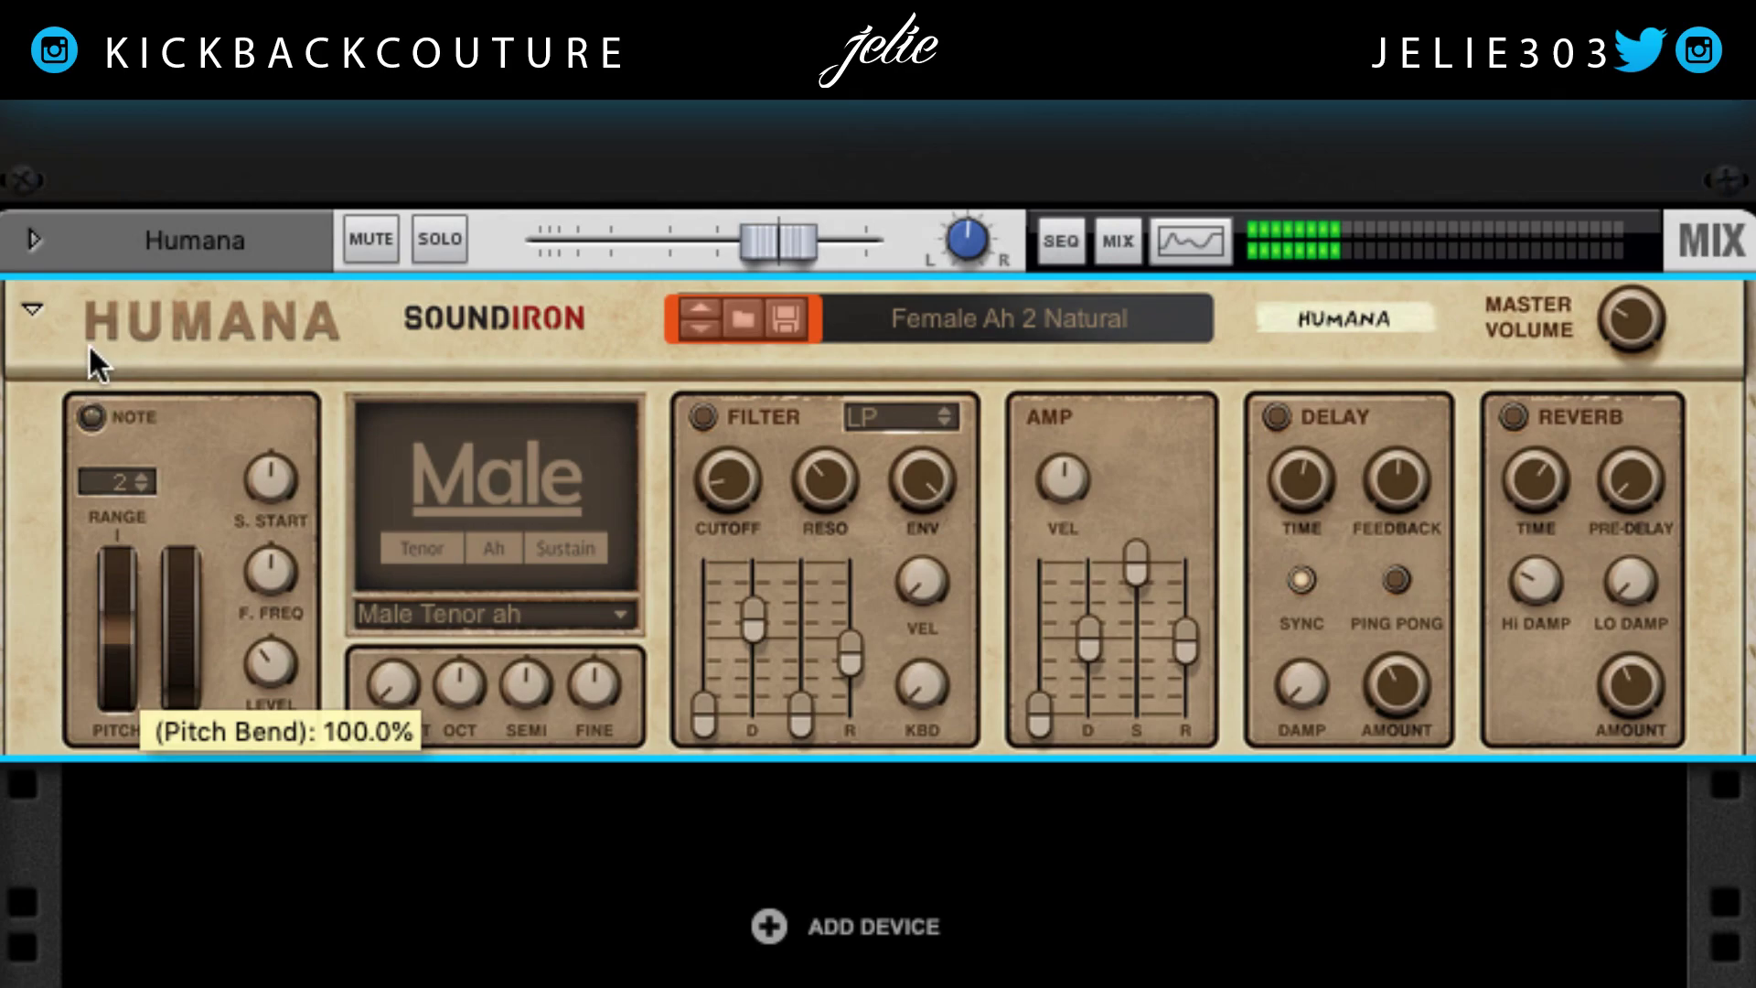
left_click_drag(128, 489, 129, 10)
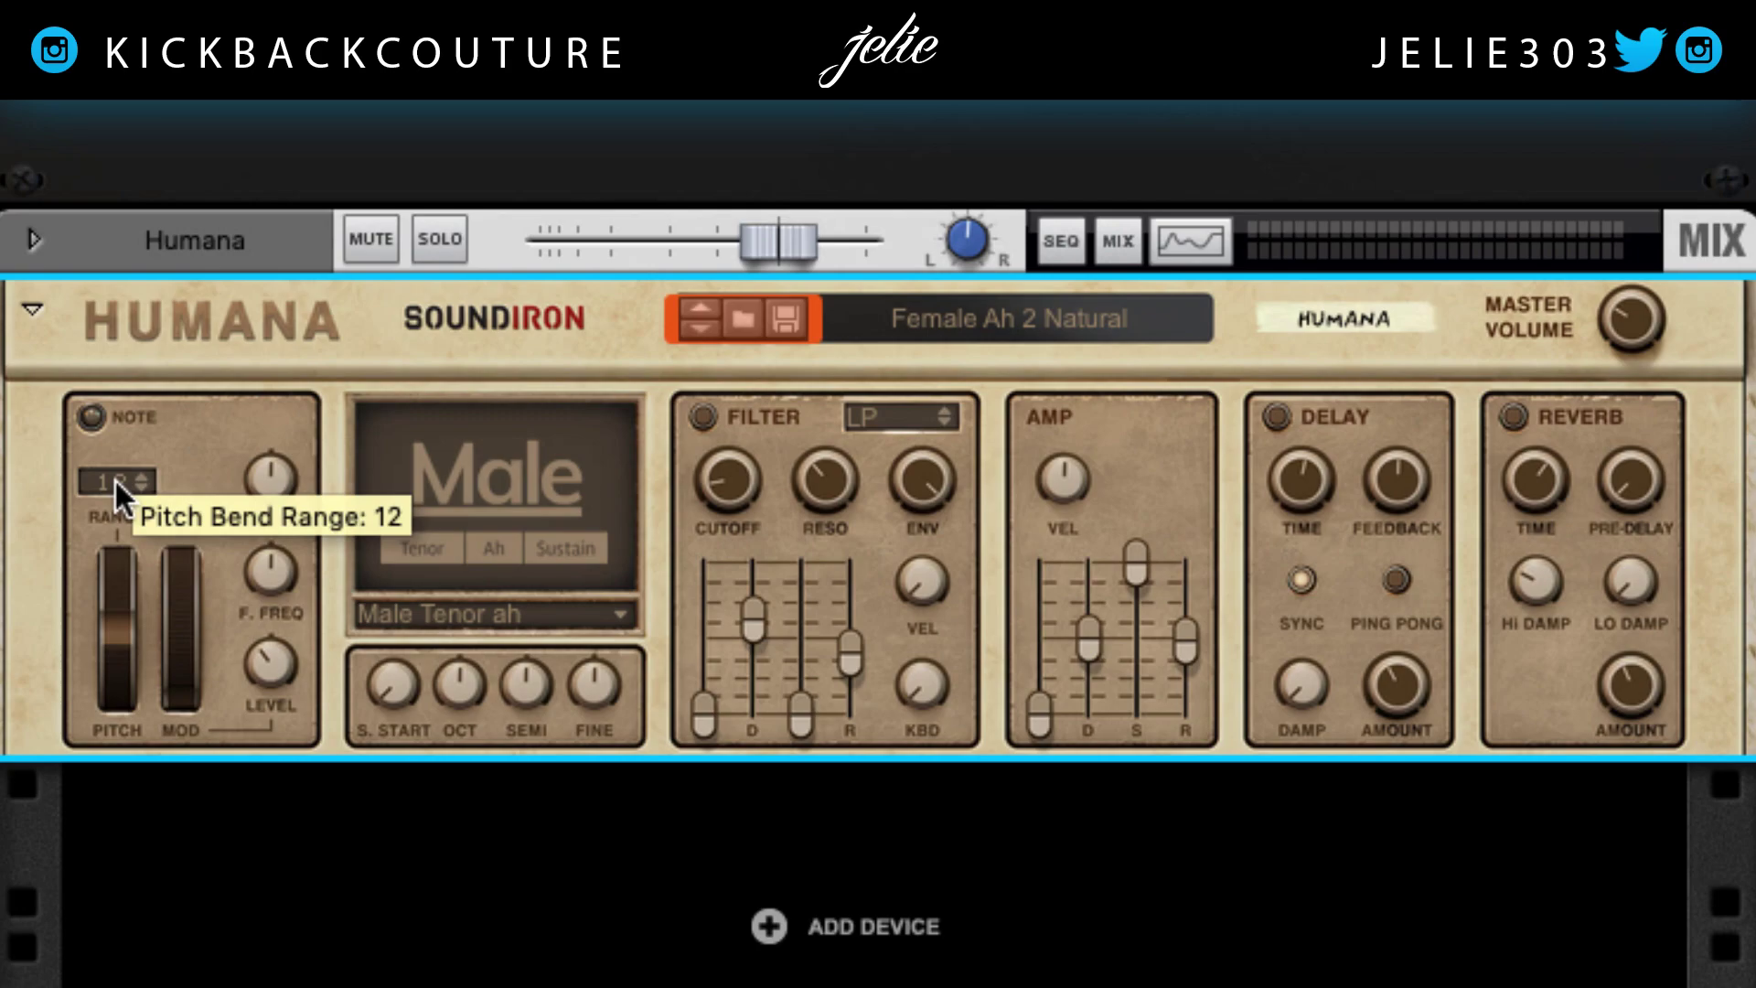
mouse_move(106, 665)
left_click_drag(108, 660, 133, 411)
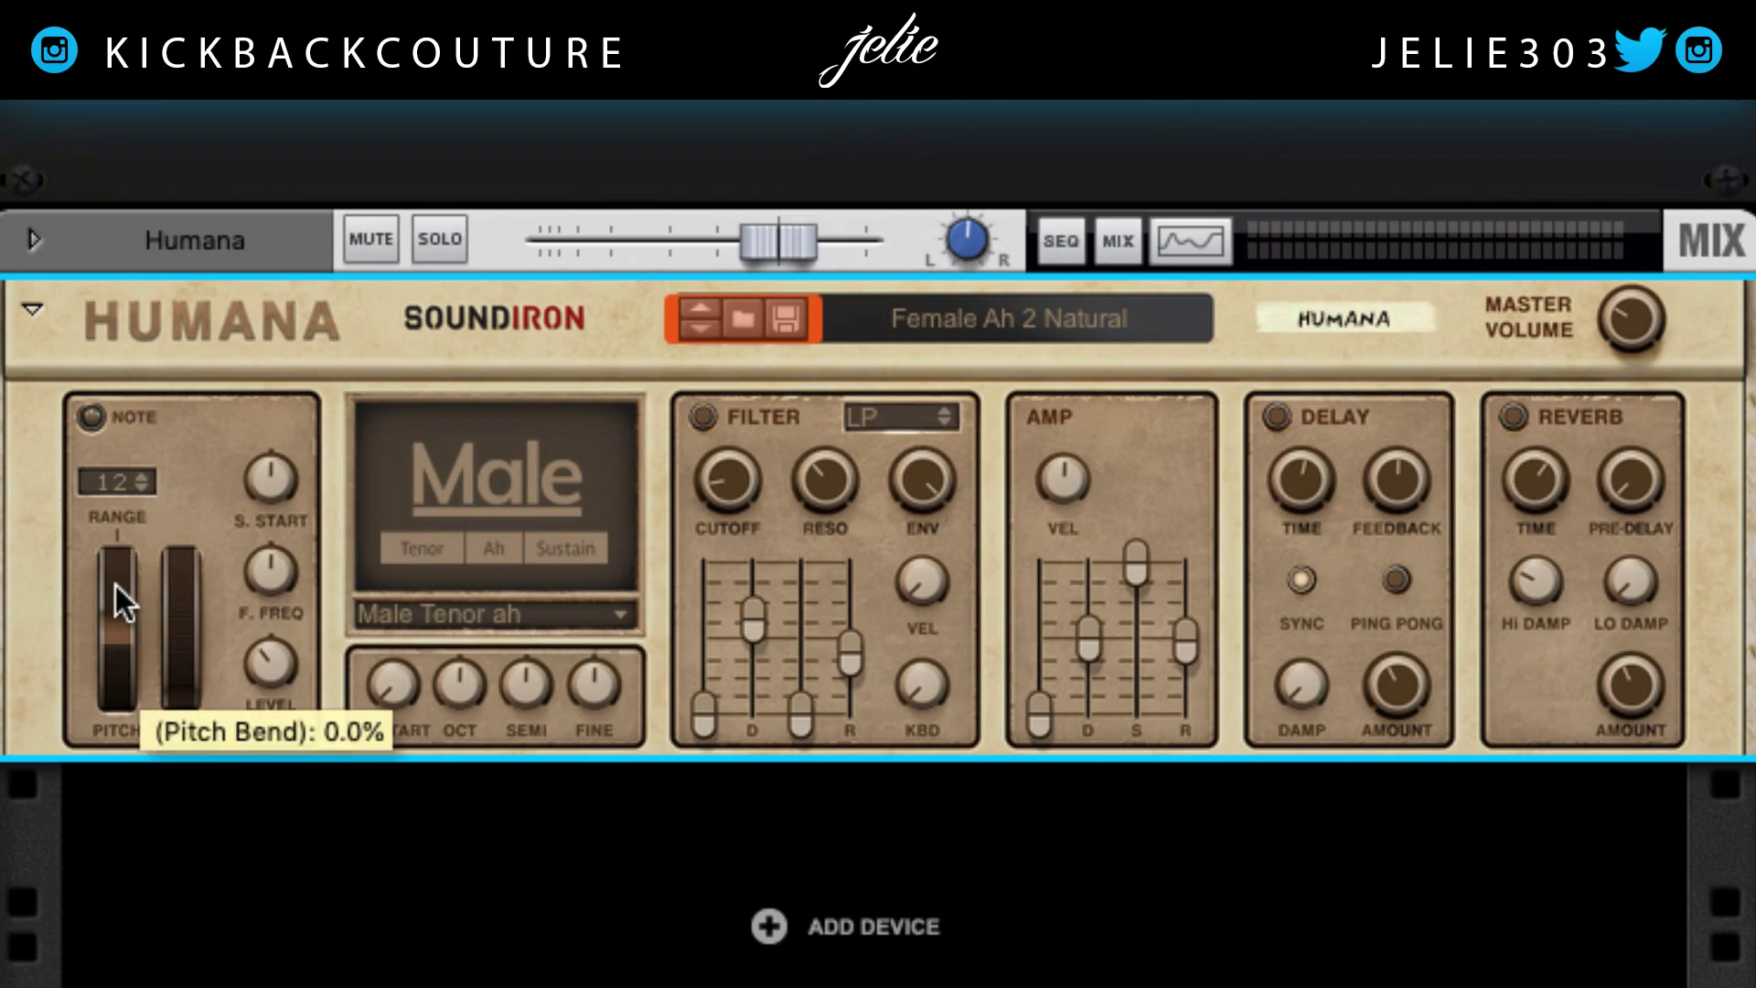
left_click_drag(115, 585, 112, 843)
left_click_drag(112, 662, 250, 501)
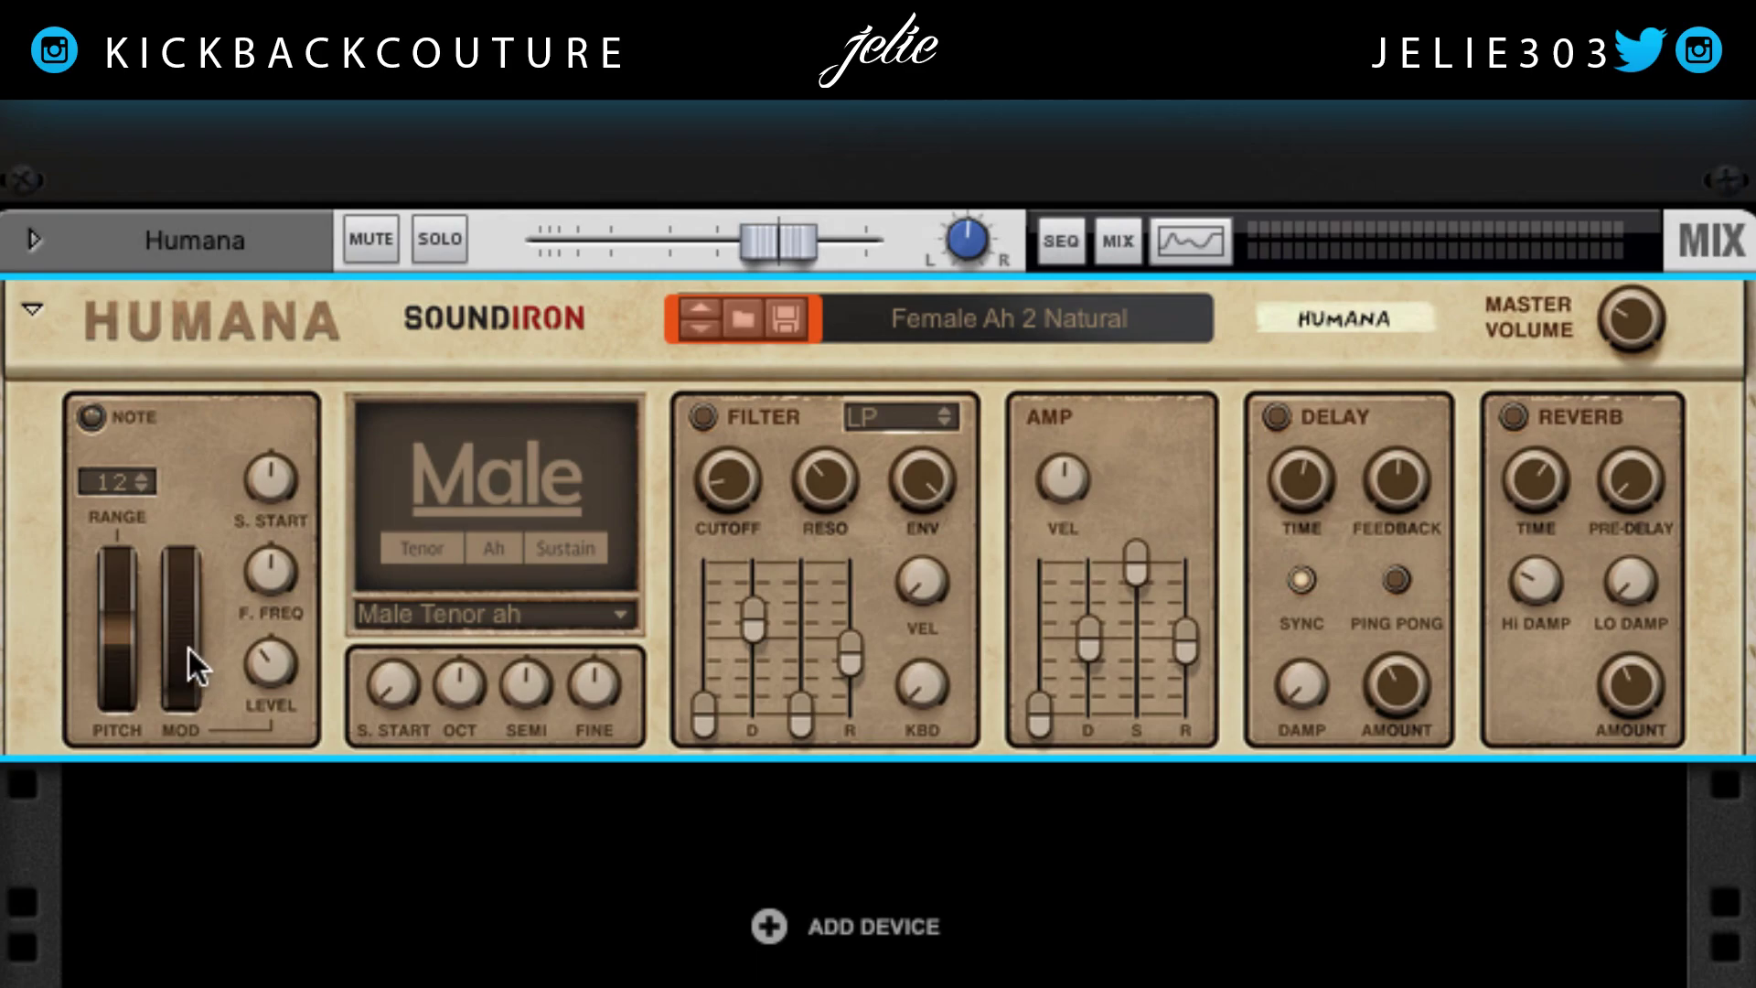
- Centre the mod wheel's amp level amount and raise the mod wheel fully
mouse_move(191, 639)
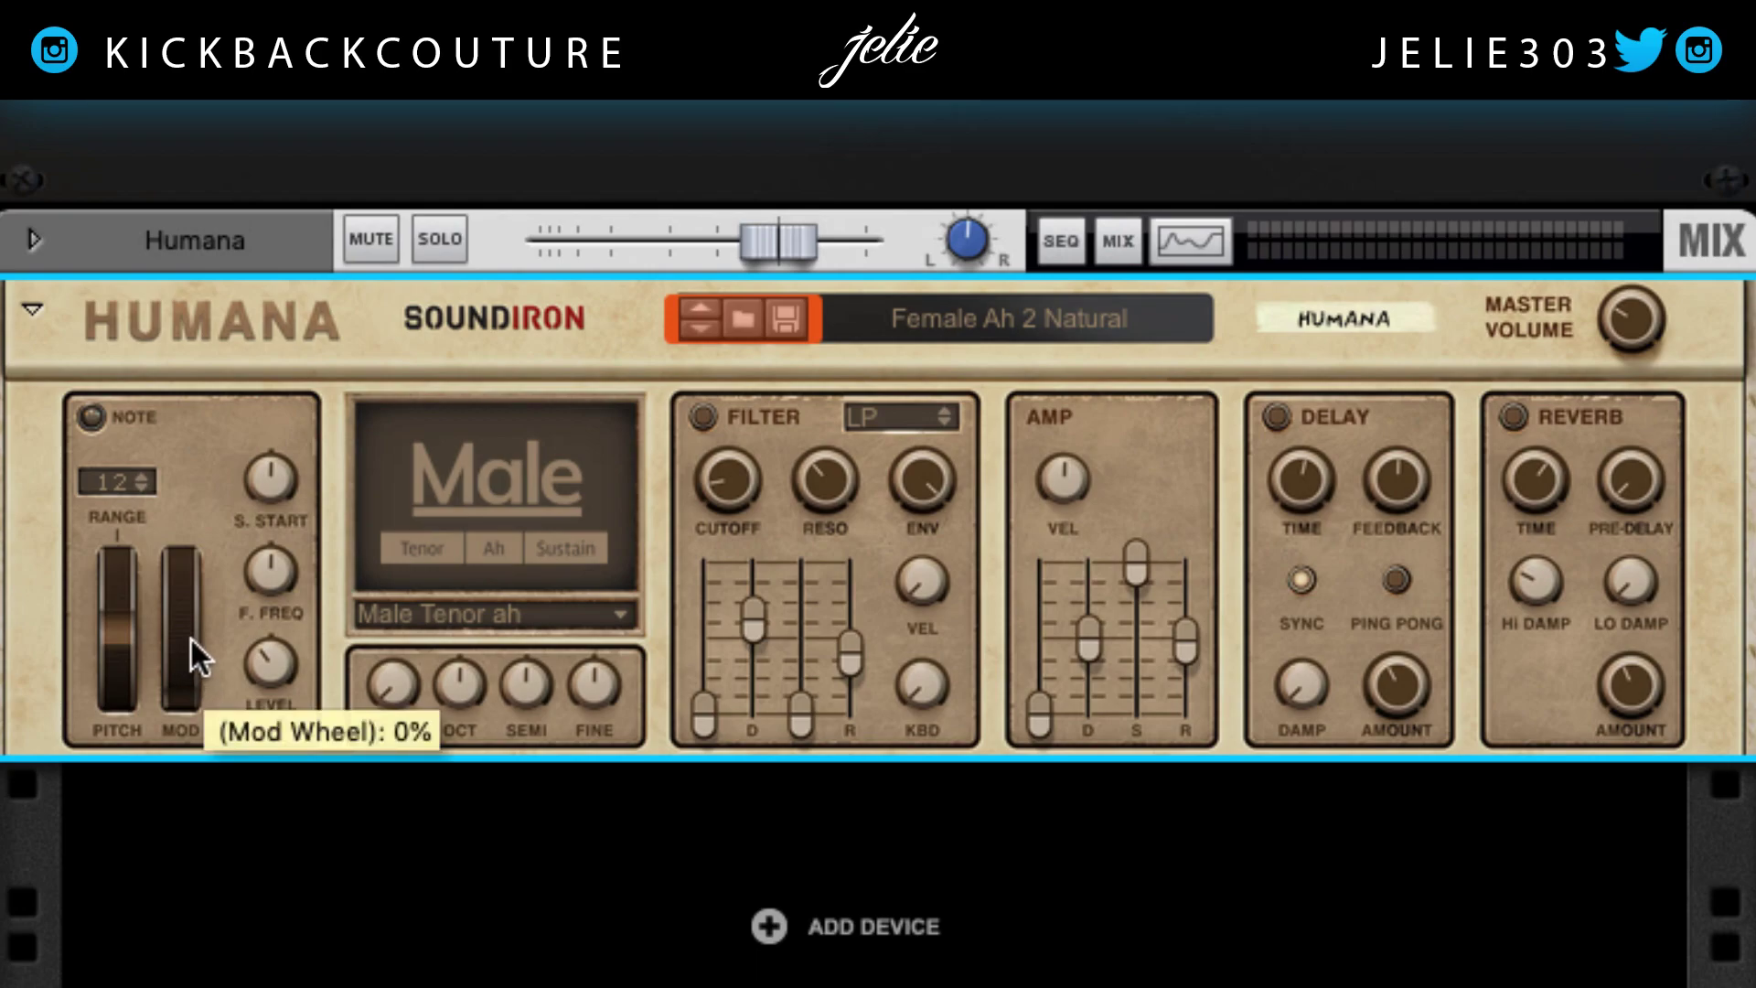
mouse_move(280, 671)
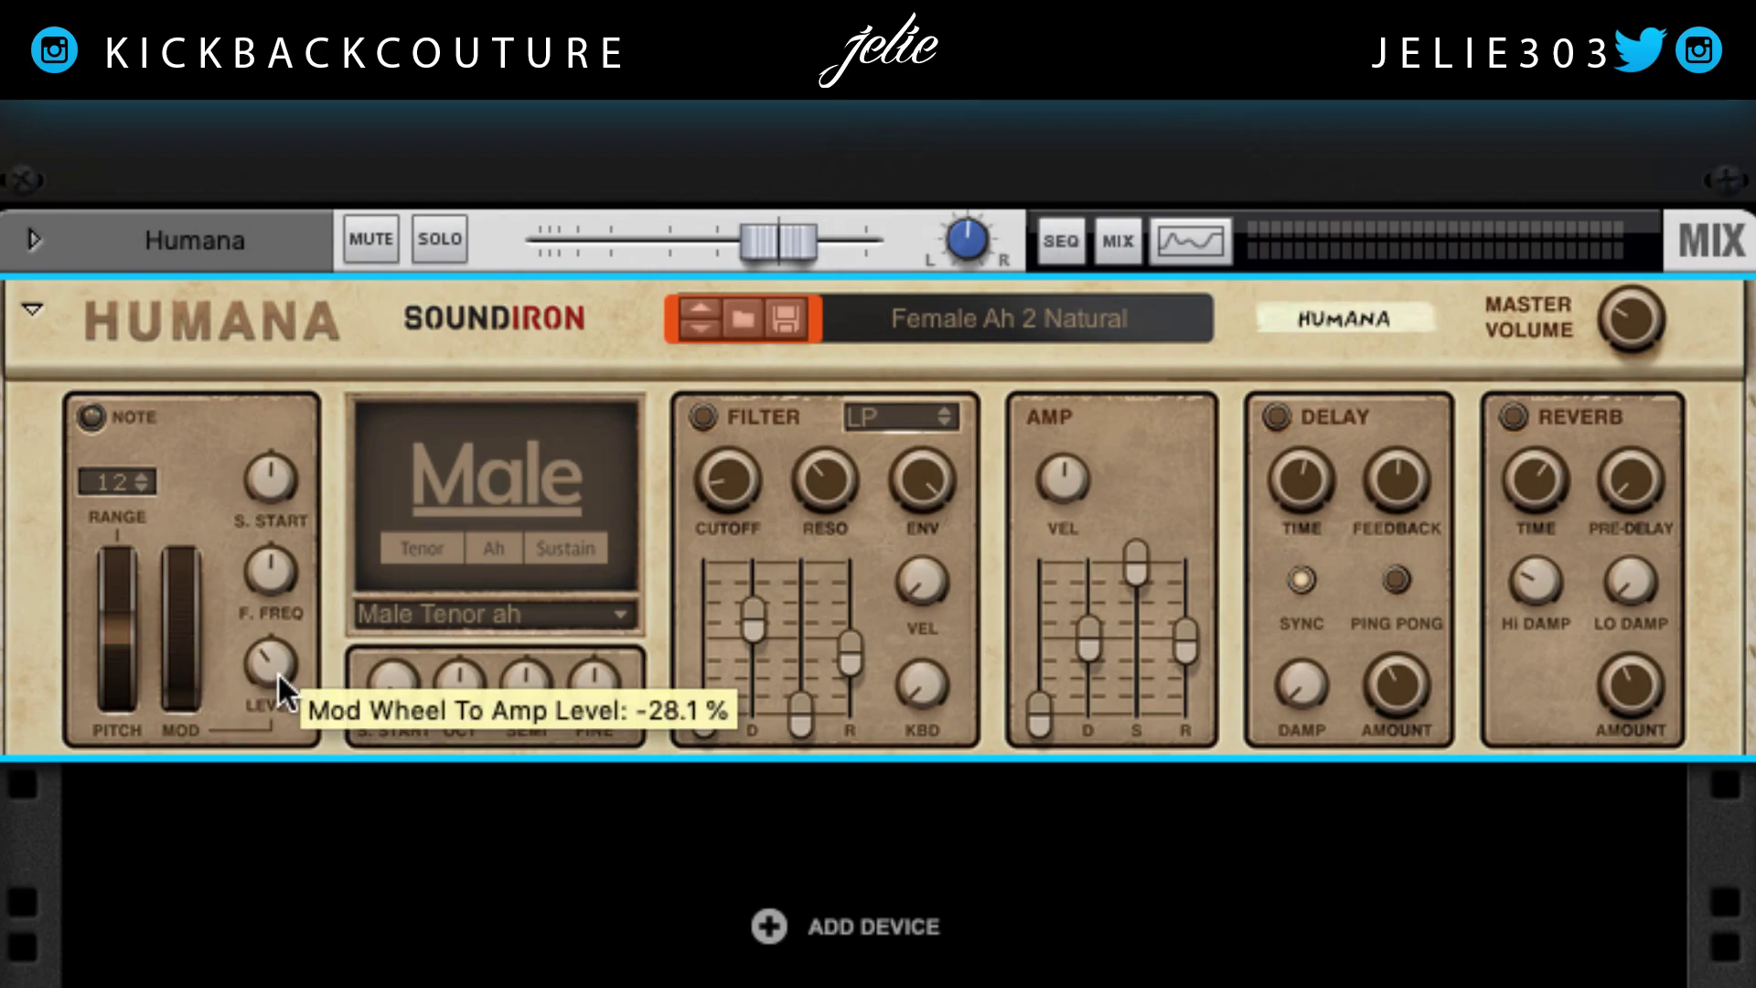
mouse_move(186, 675)
left_click_drag(186, 675, 239, 905)
left_click_drag(264, 664, 221, 695)
mouse_move(190, 656)
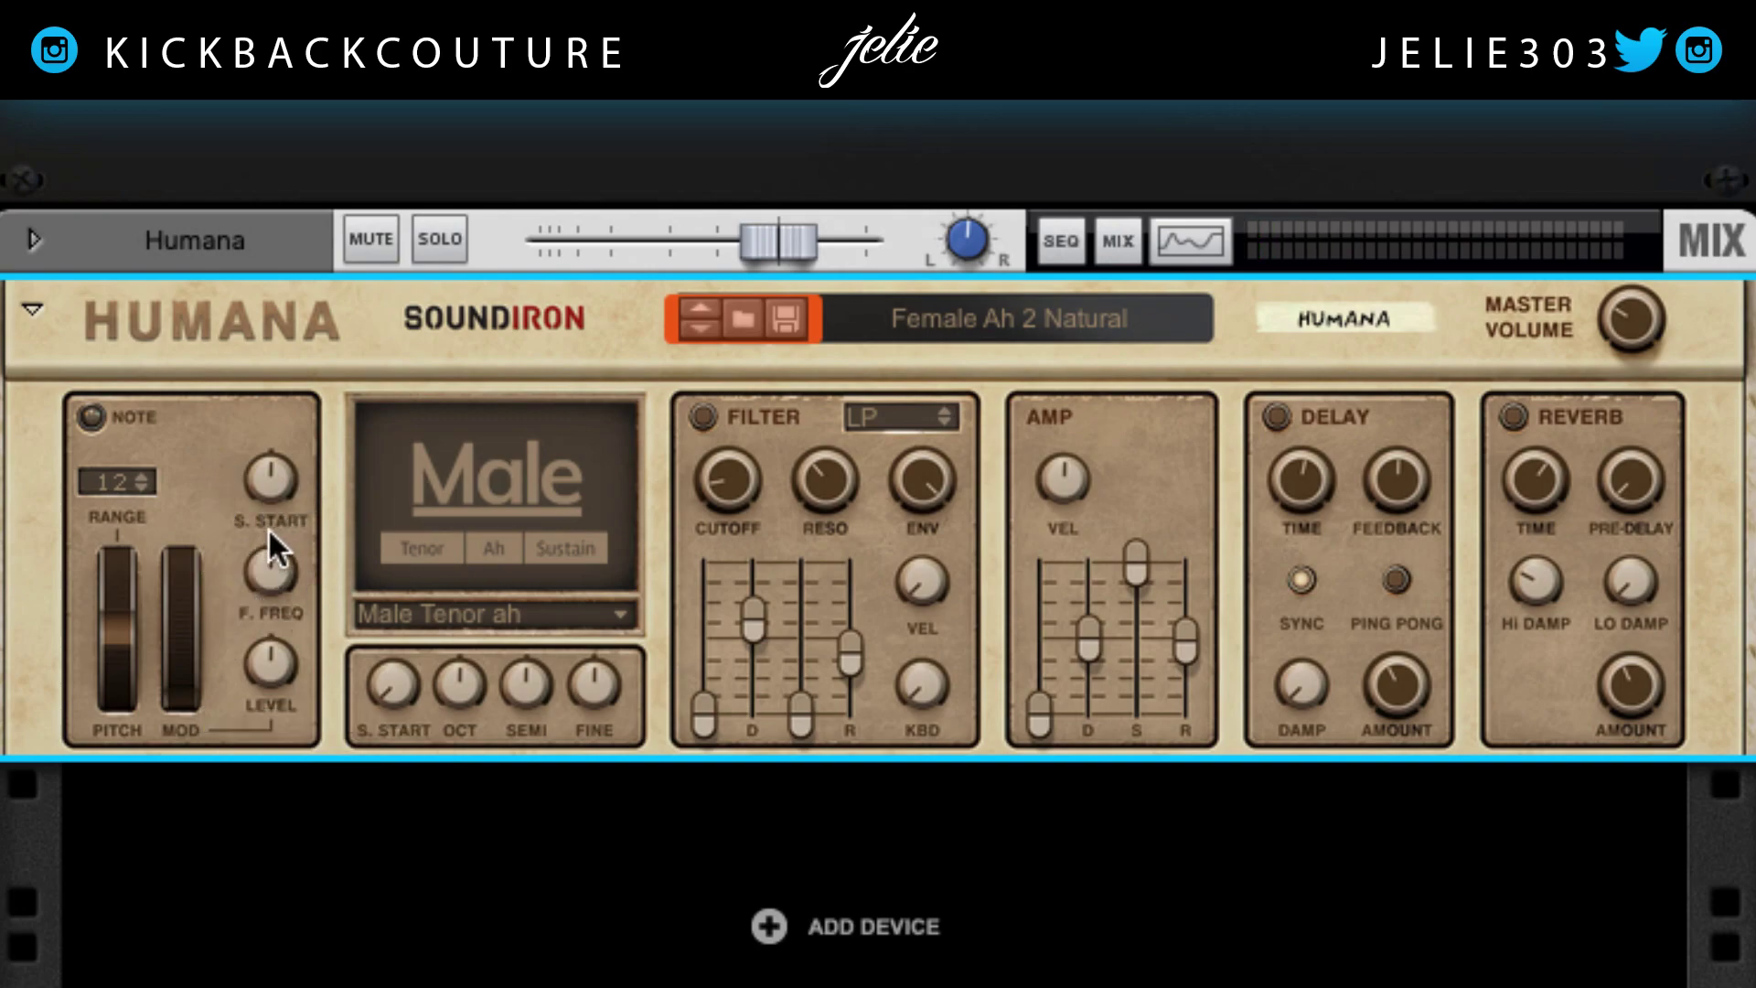
left_click_drag(184, 682, 165, 557)
left_click_drag(165, 685, 179, 312)
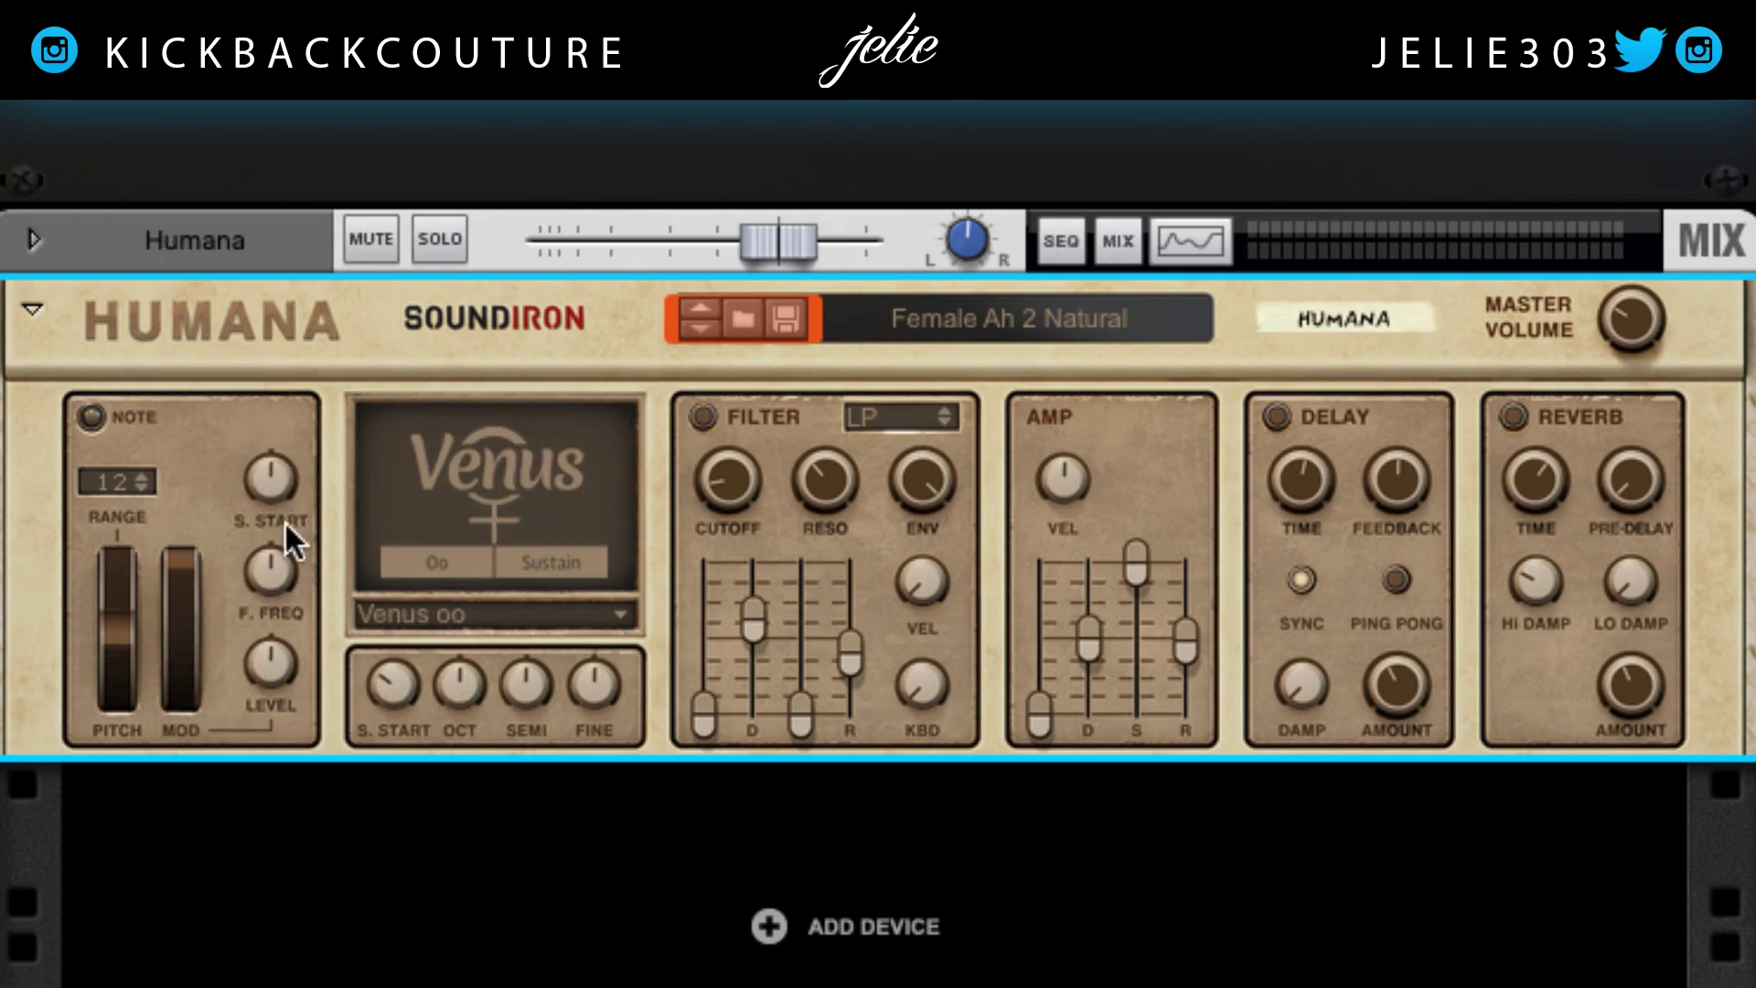
- Switch the Humana instrument to Mars ah Staccato
left_click(479, 615)
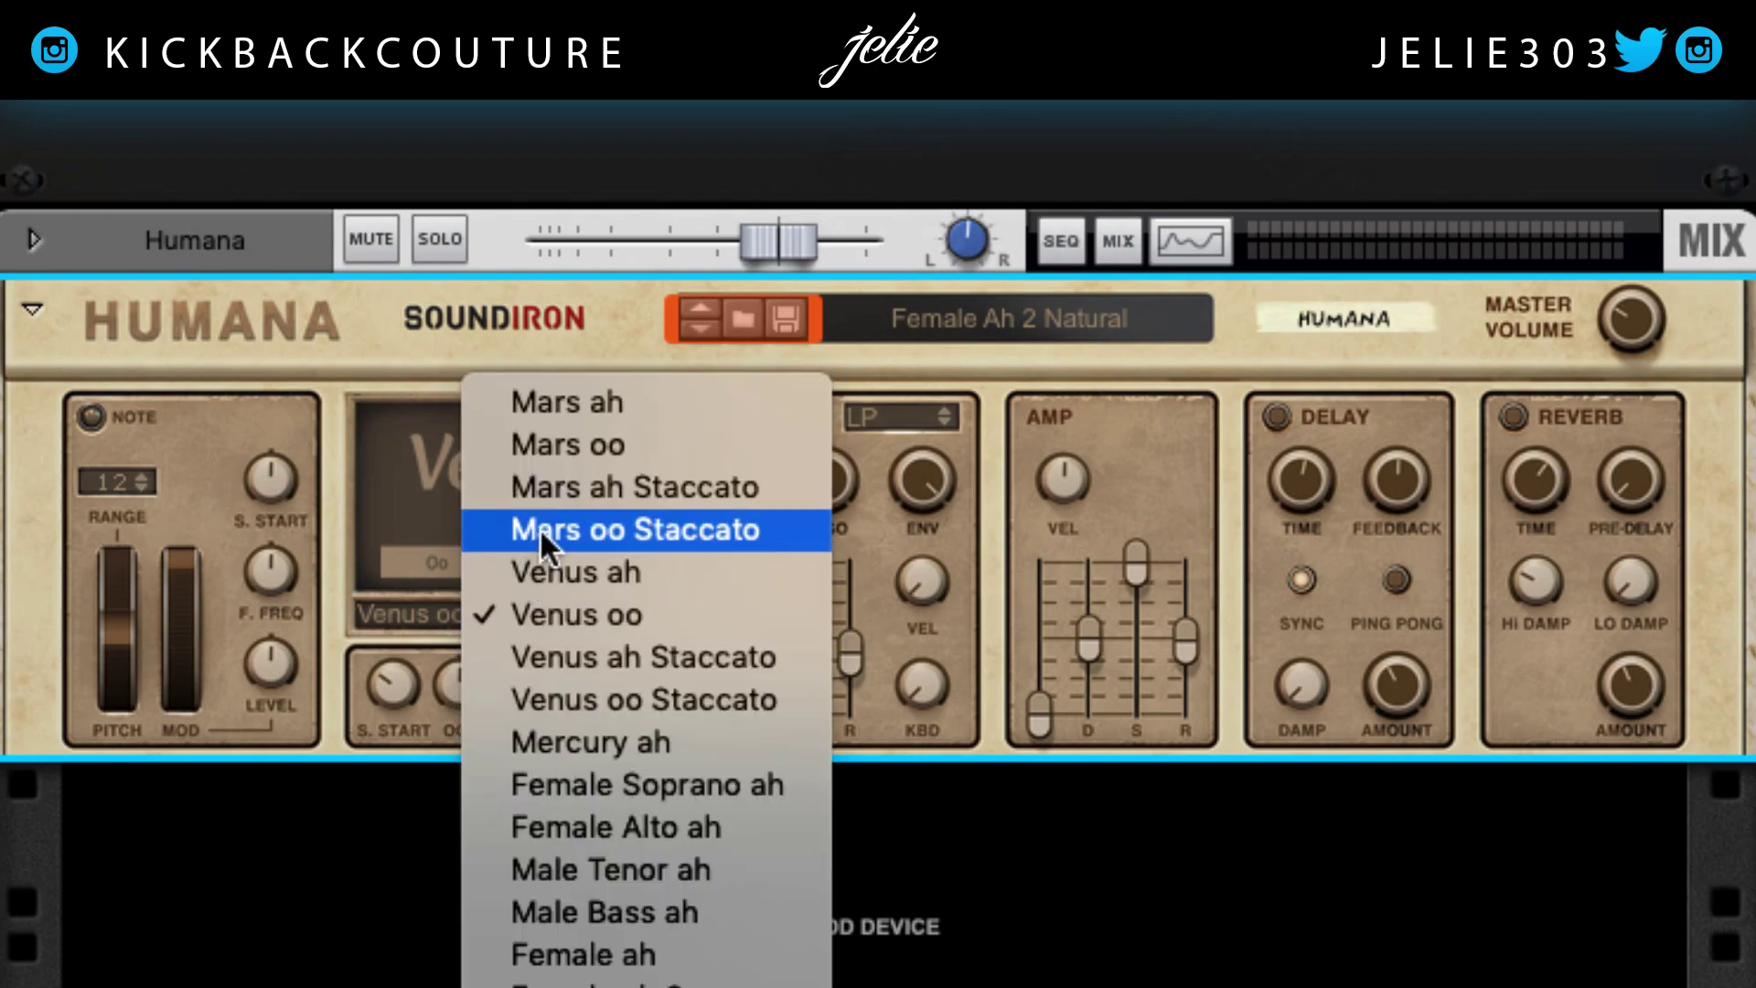
left_click(650, 492)
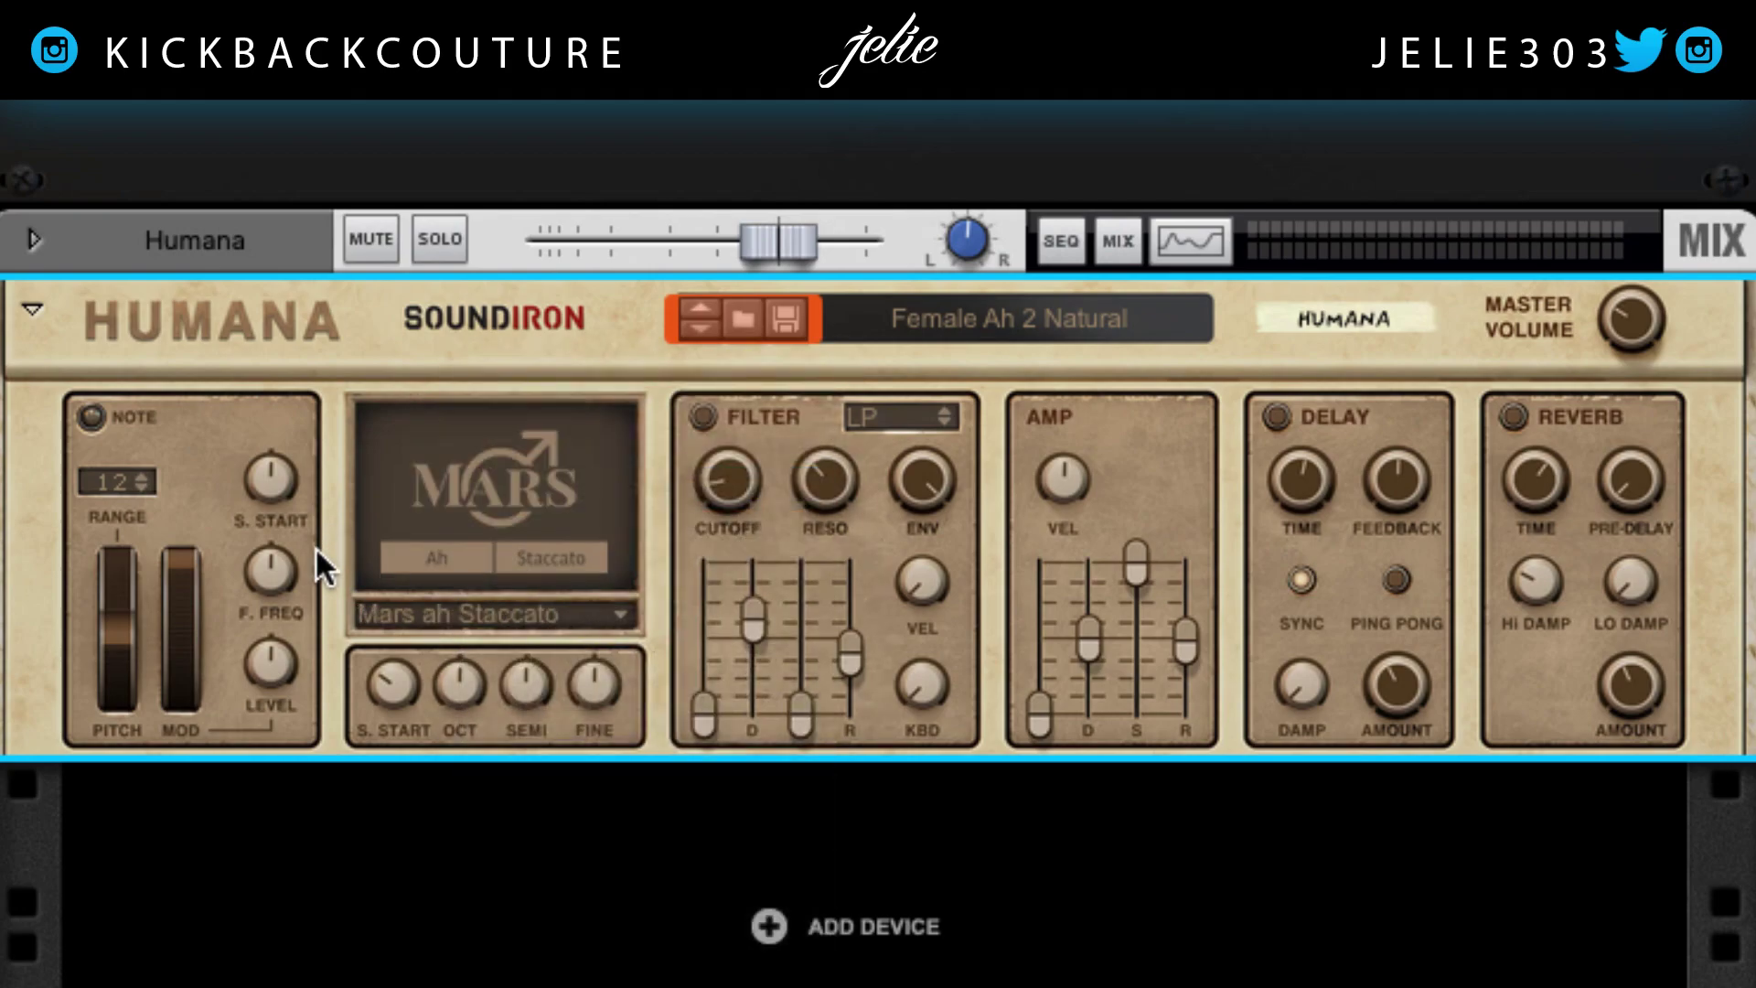
- Try the mod wheel to sample start amount at 100% and -100%, and reset it to its centre default
left_click_drag(266, 485, 268, 796)
left_click_drag(274, 491, 331, 191)
mouse_move(264, 490)
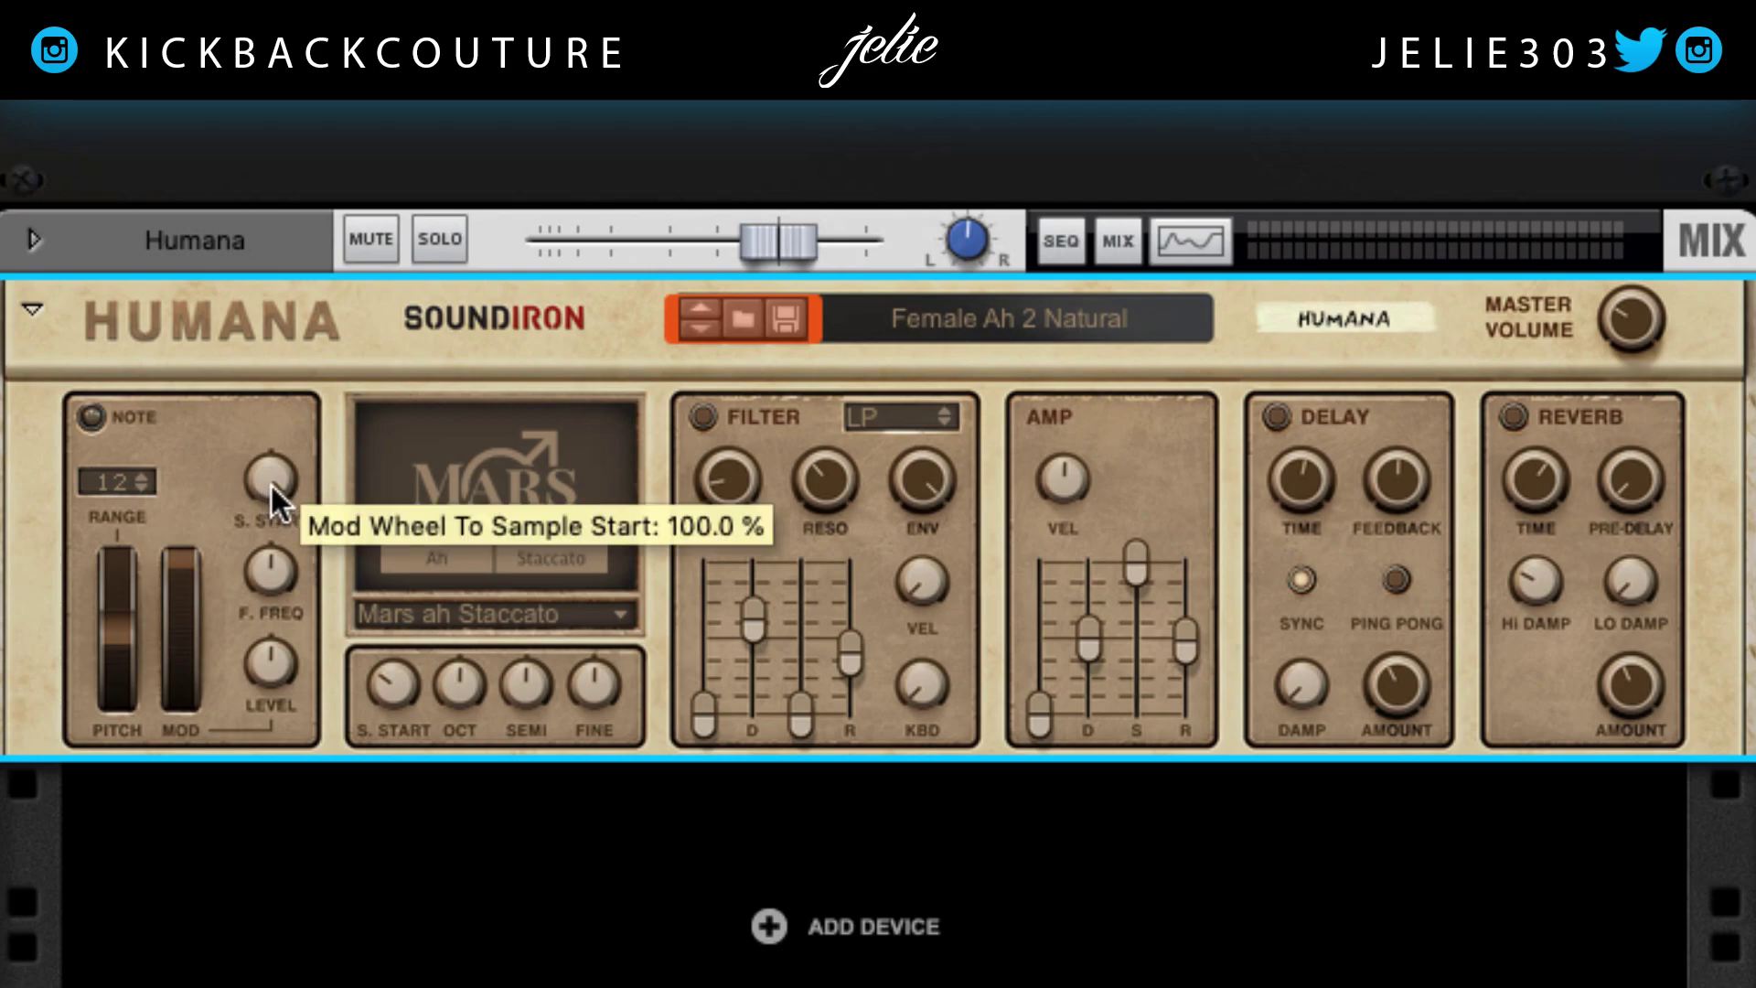
left_click_drag(271, 482, 283, 757)
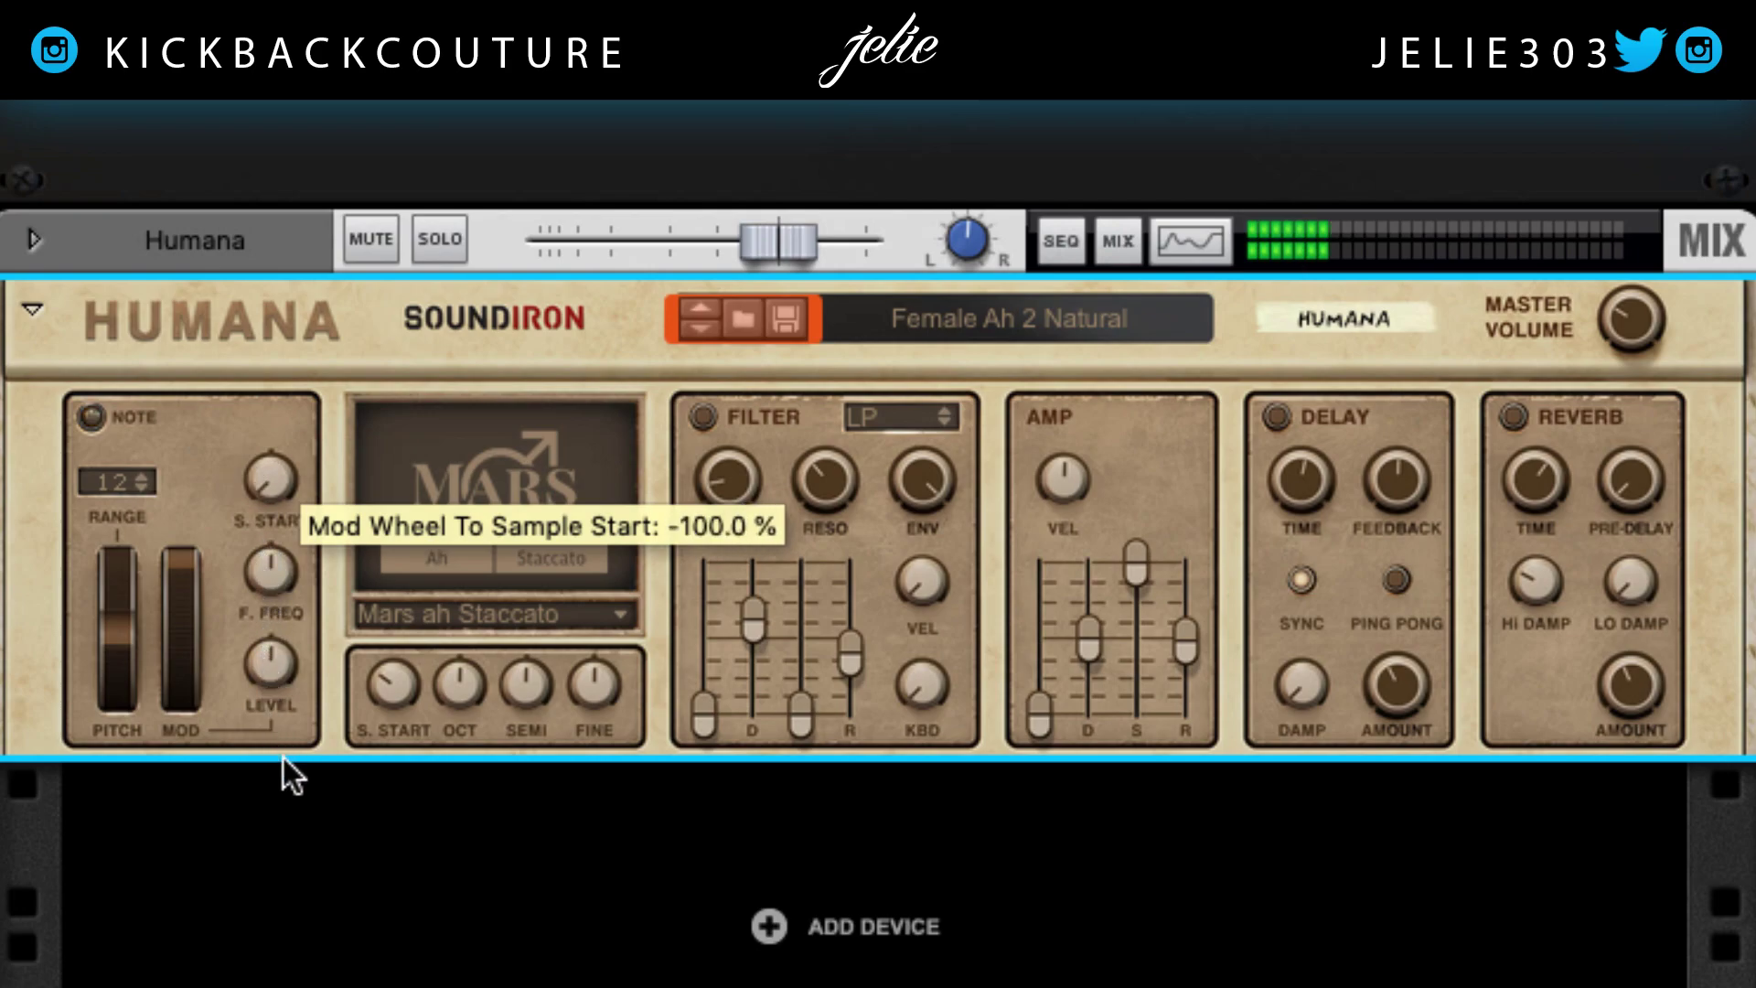
left_click(270, 481, "ctrl")
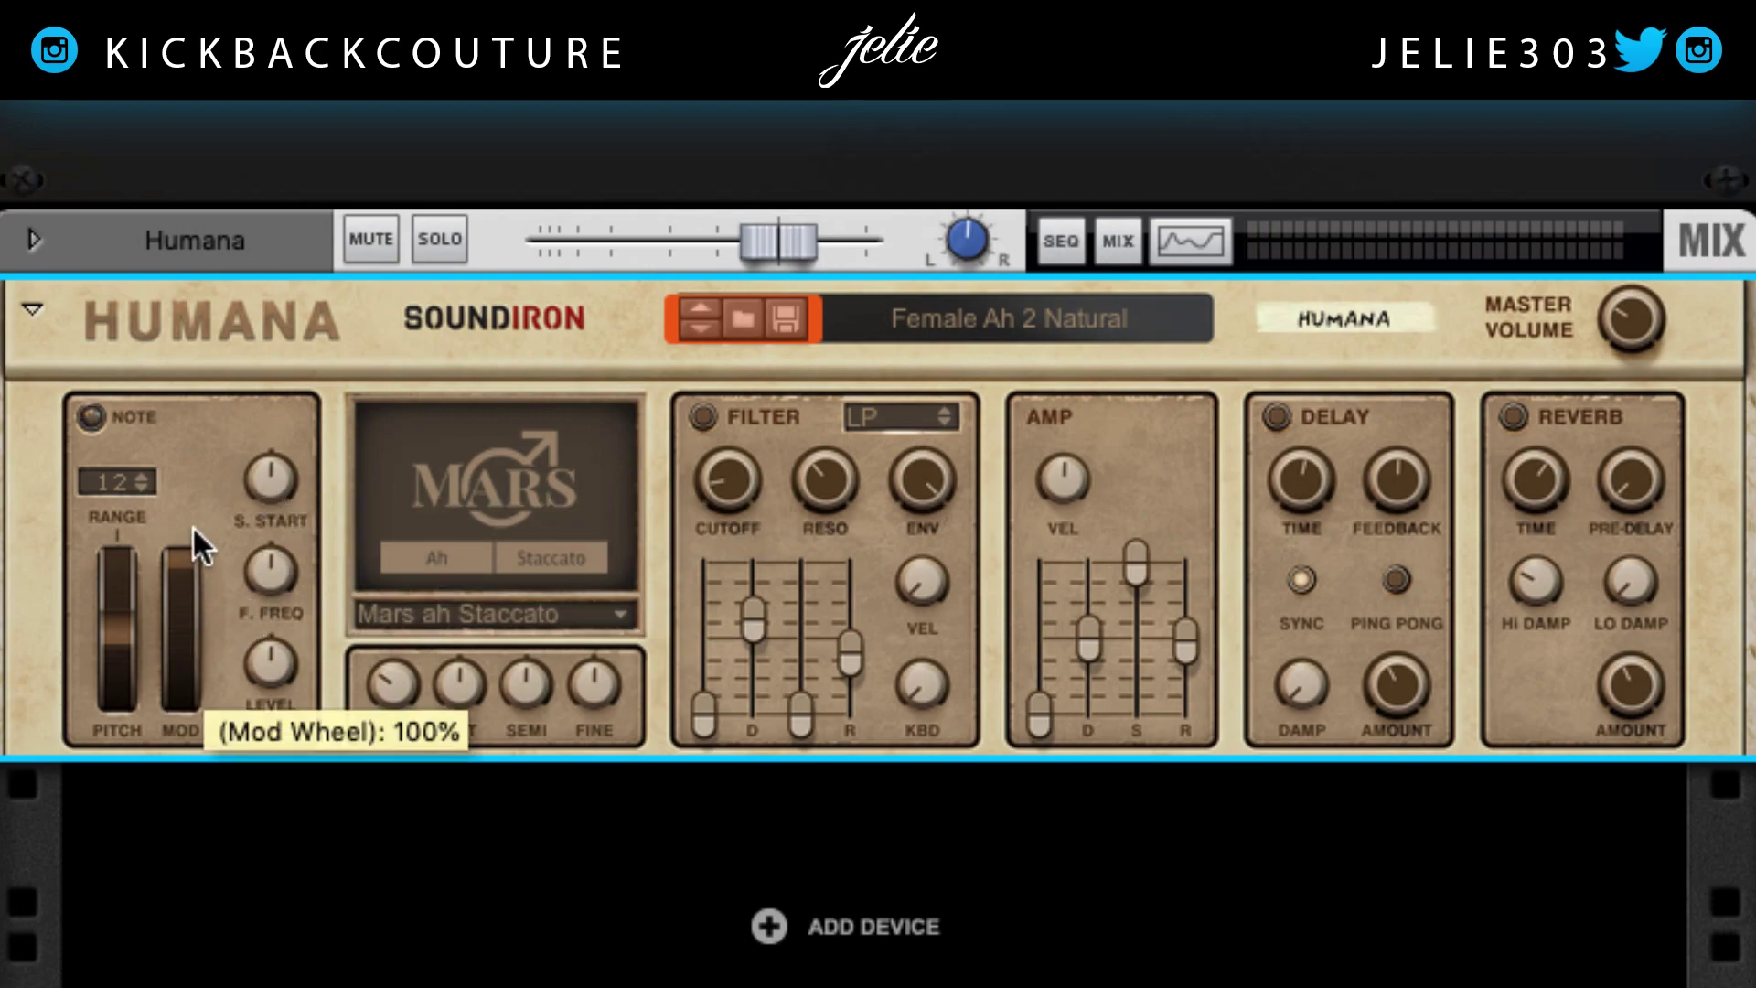
- Set the mod wheel to filter cutoff amount to -100% and turn on the filter
mouse_move(280, 576)
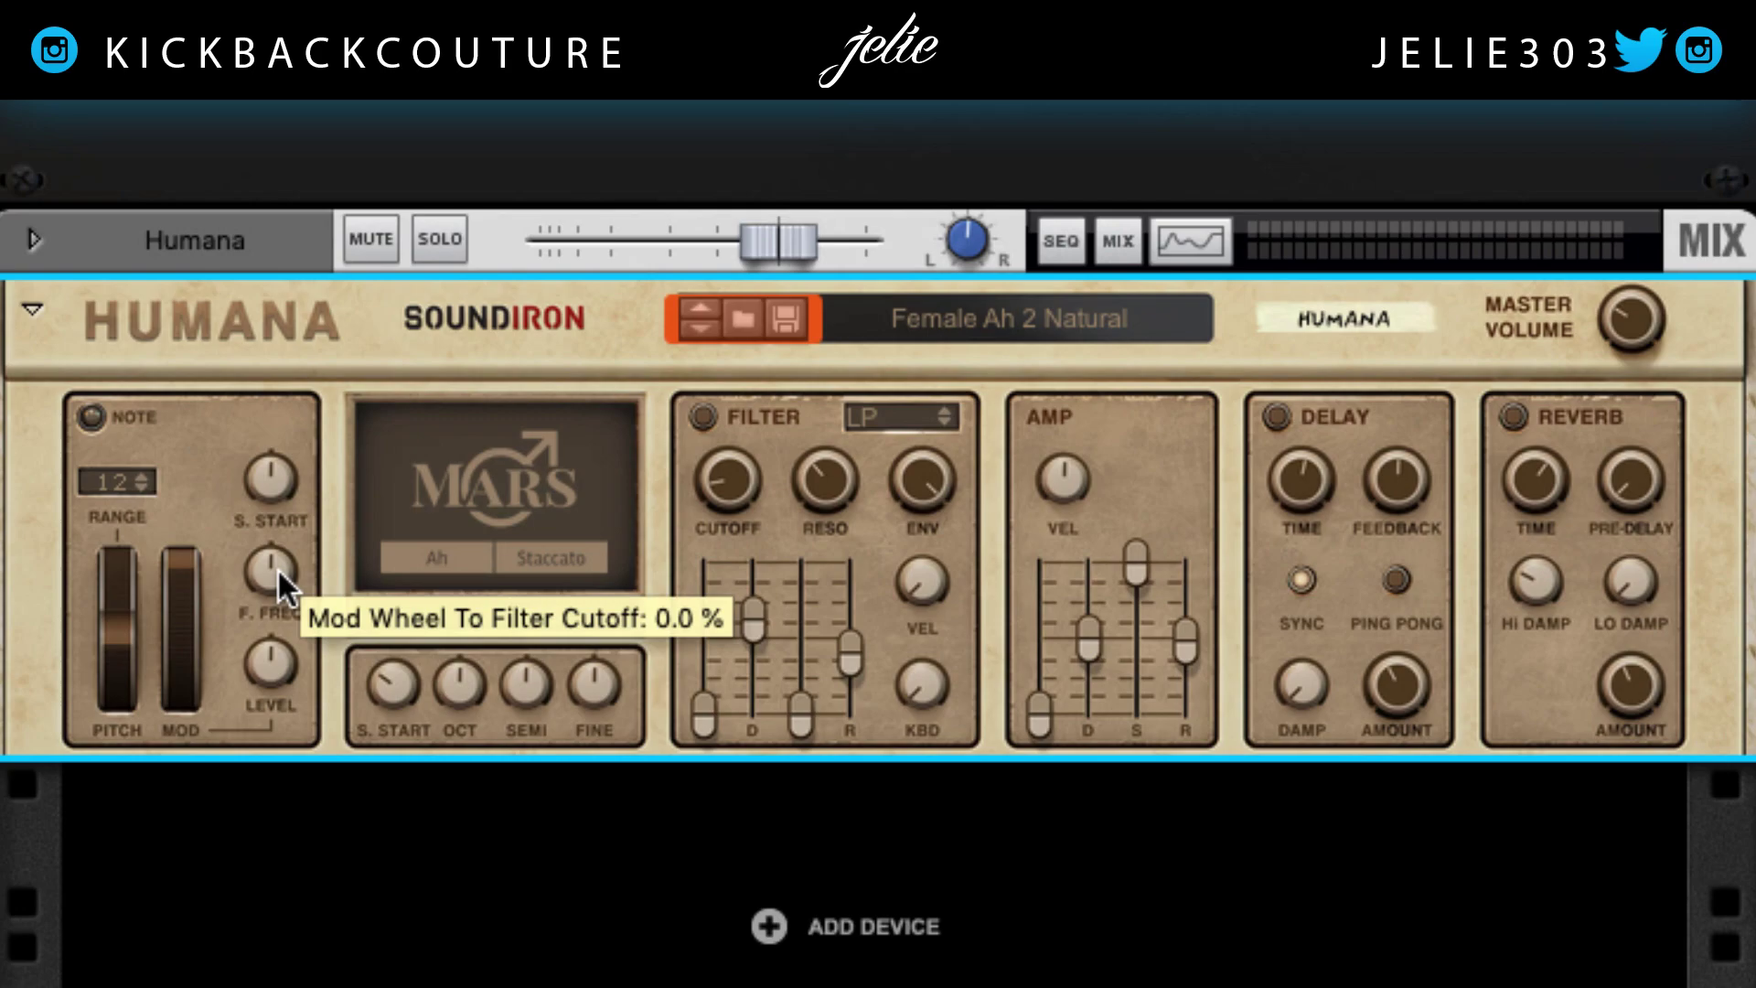
left_click_drag(276, 571, 300, 390)
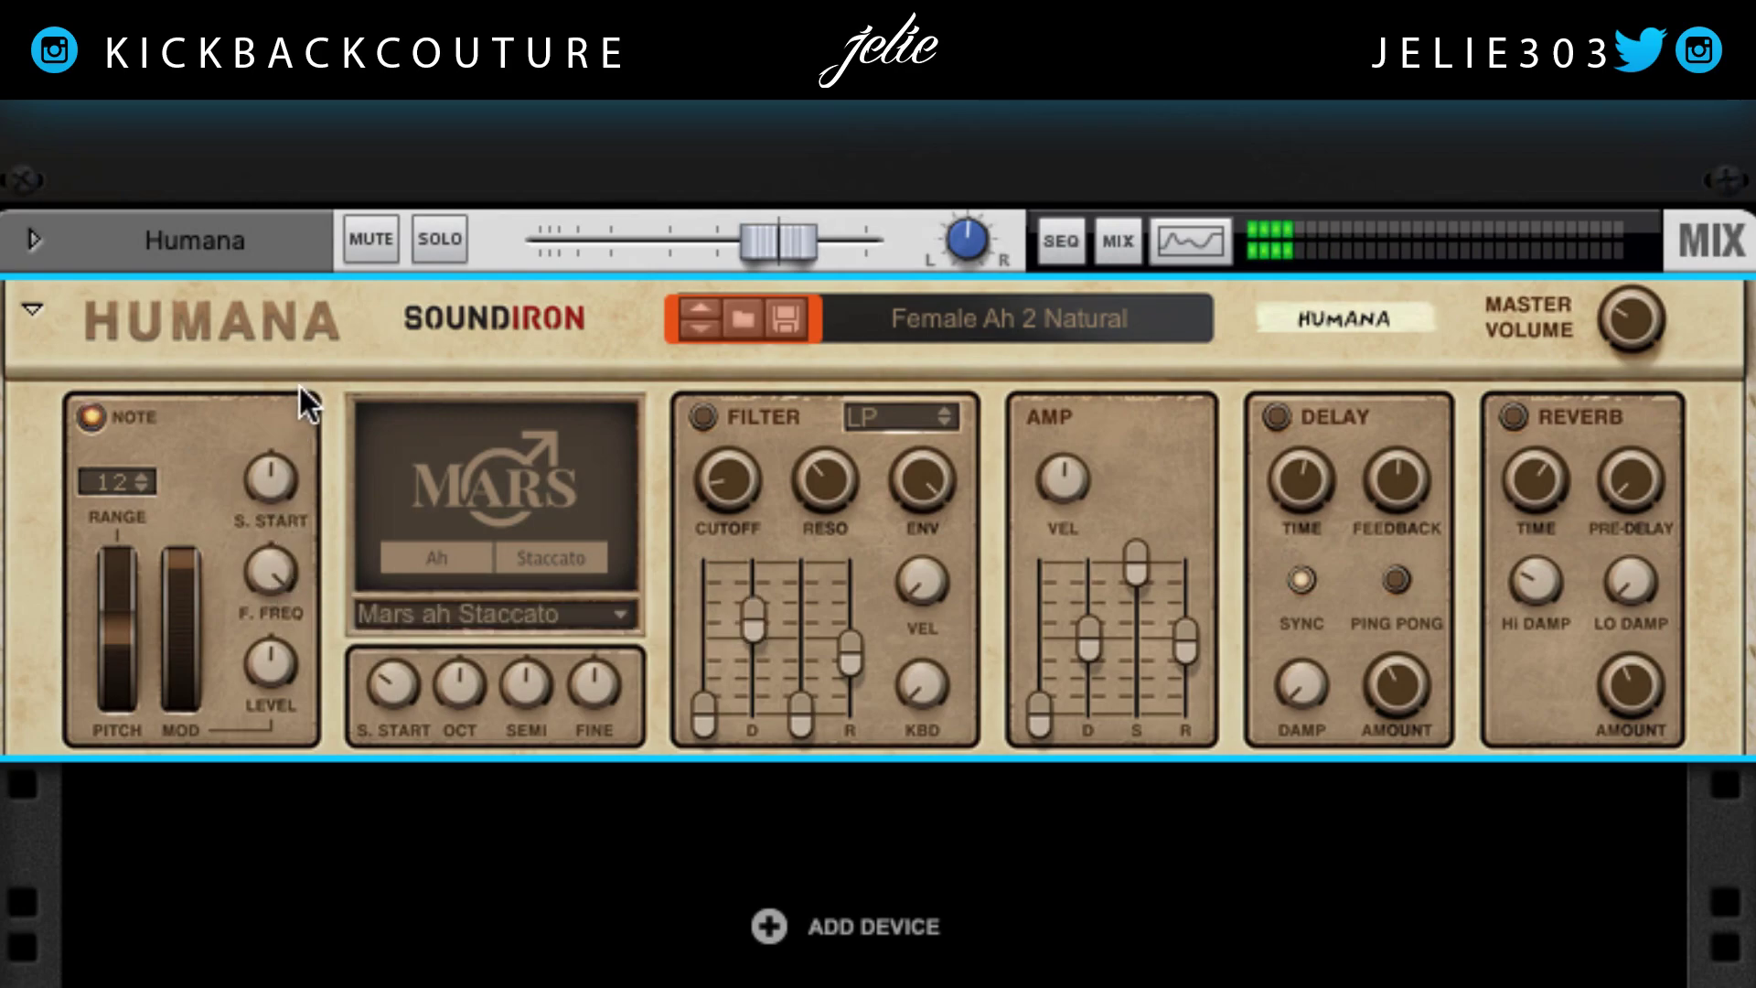
left_click_drag(253, 572, 266, 765)
left_click(702, 418)
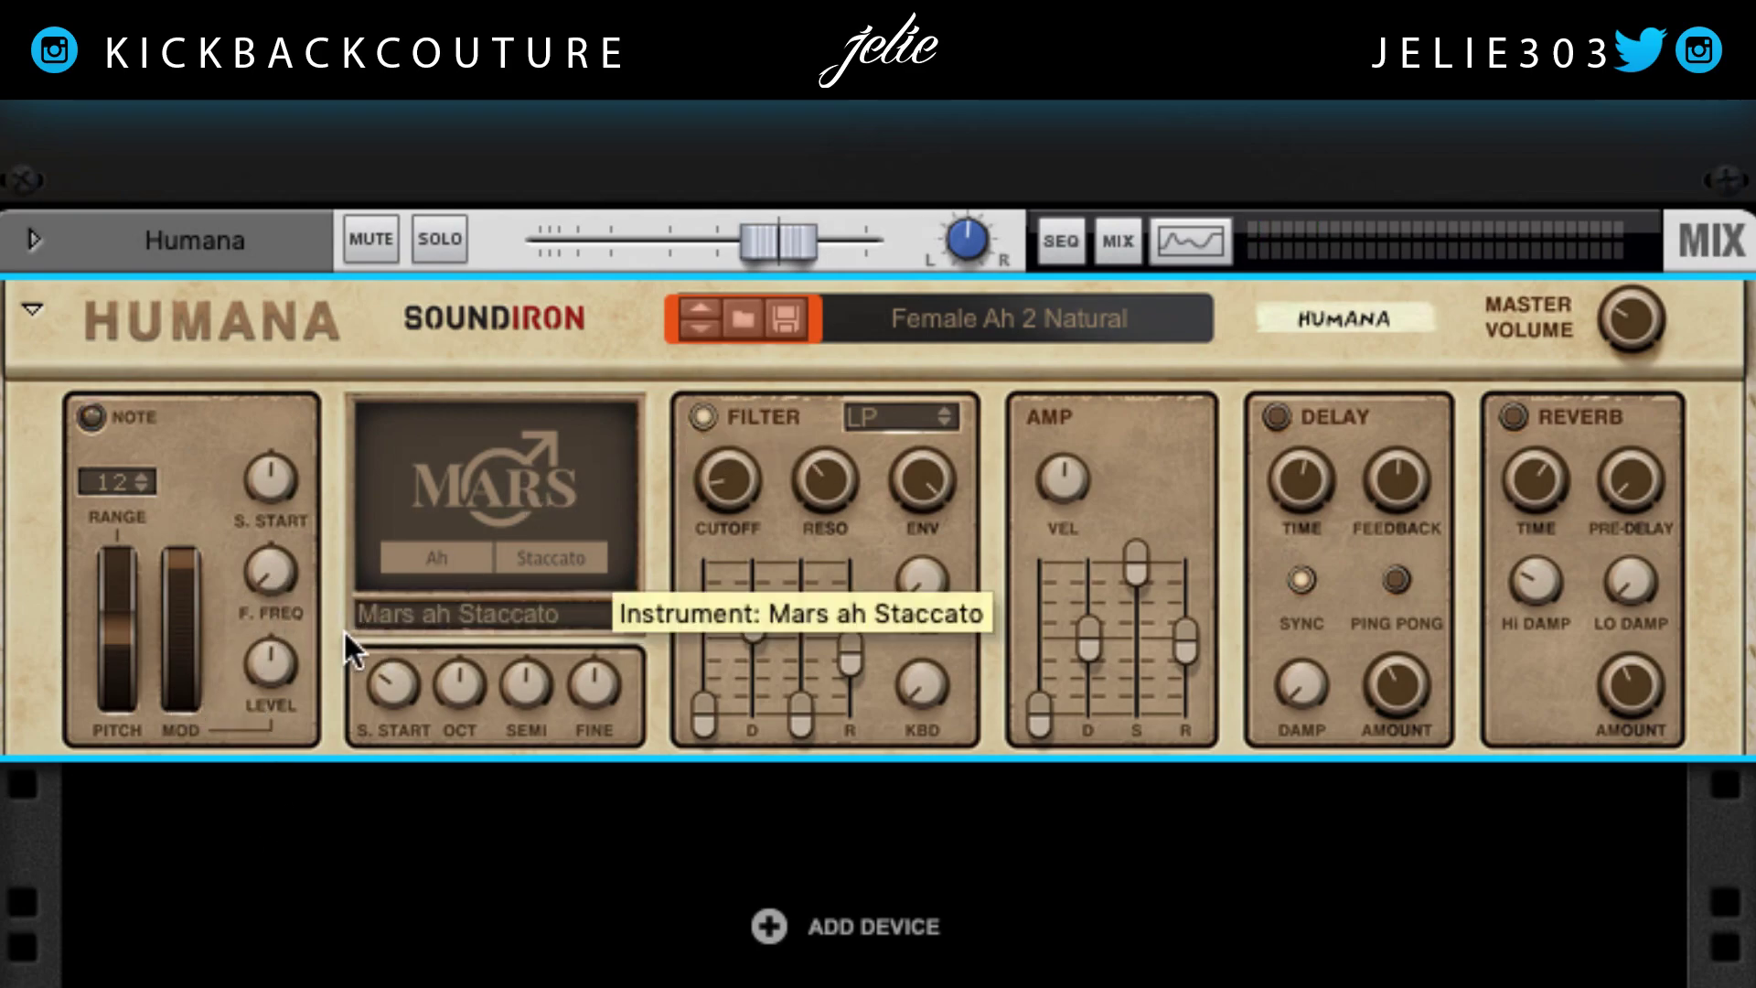
- Raise the mod wheel to filter cutoff amount to its maximum and sweep the mod wheel upward
mouse_move(284, 578)
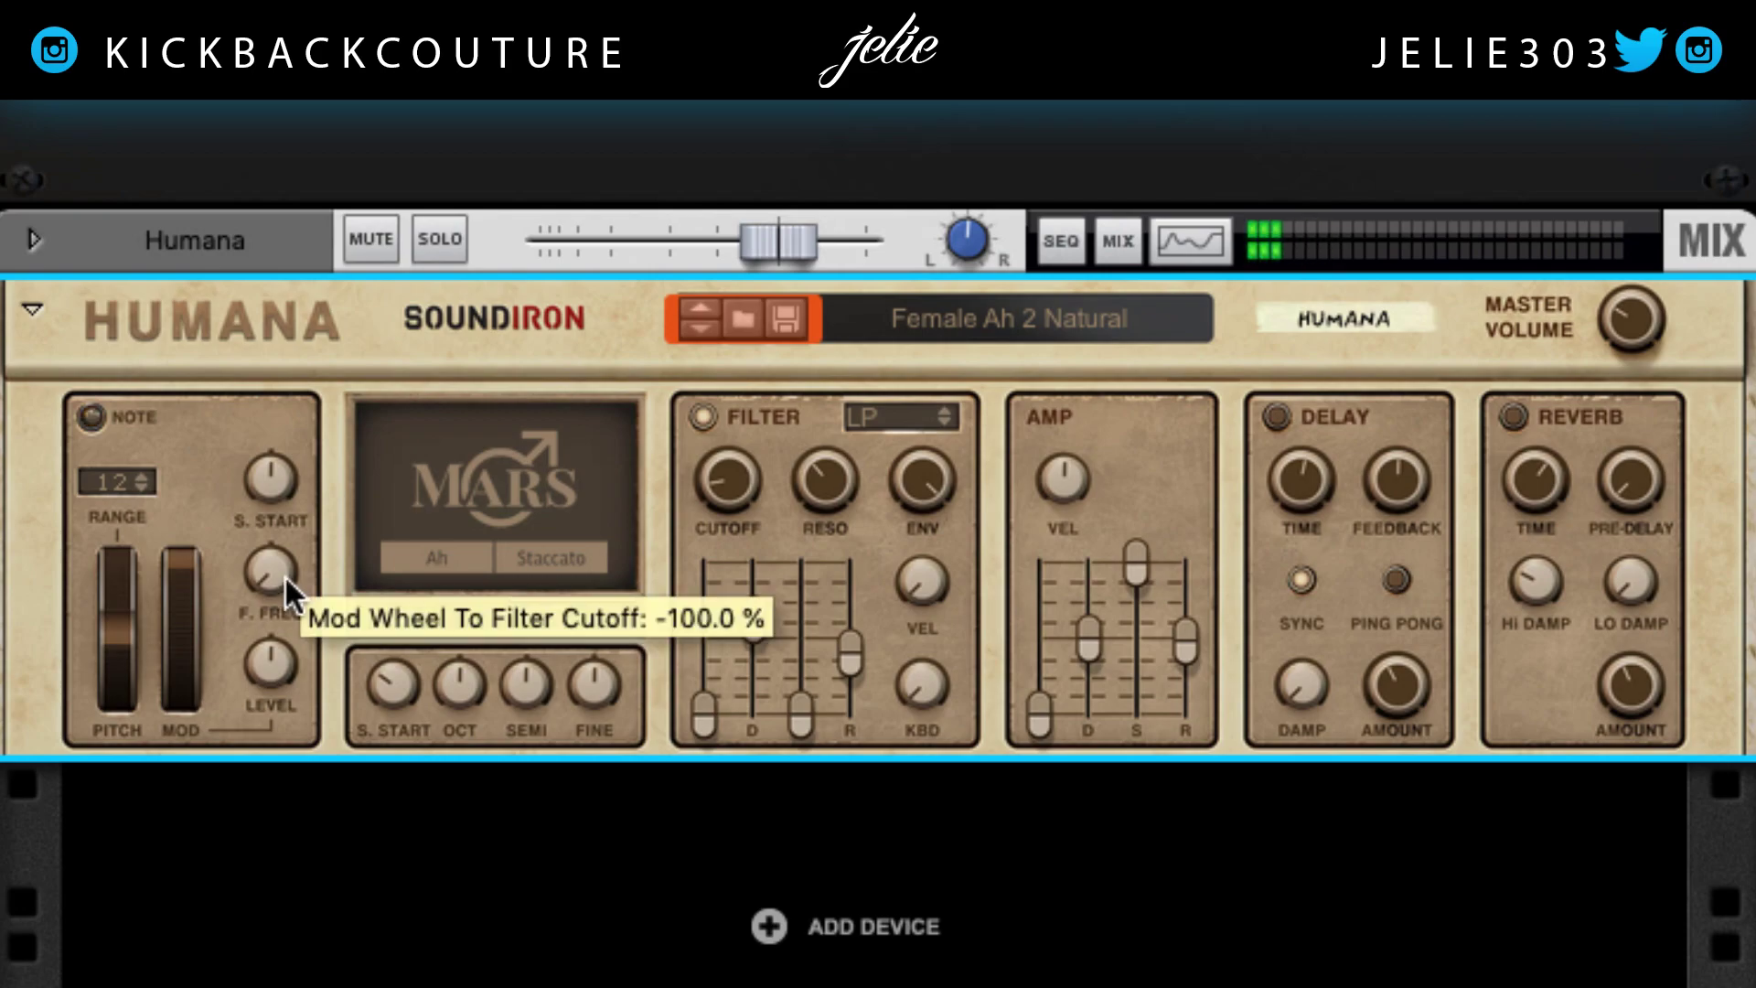
left_click_drag(271, 573, 304, 354)
mouse_move(280, 561)
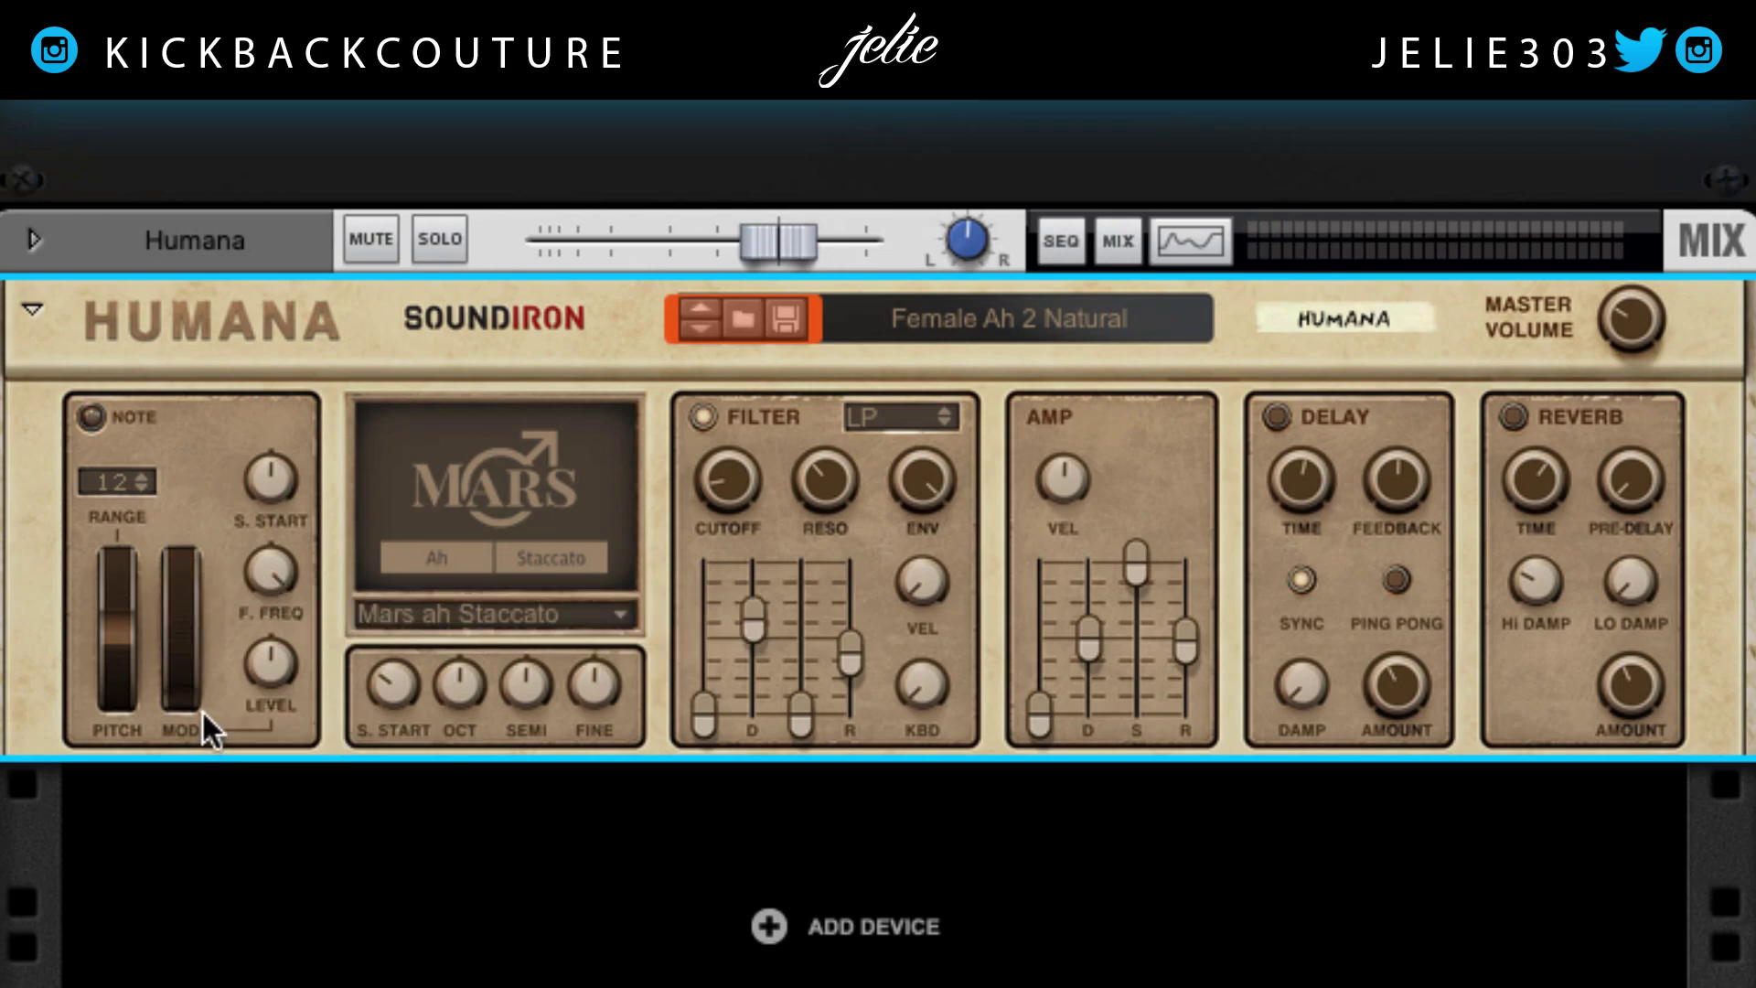
left_click_drag(186, 694, 215, 502)
- Set the mod wheel to filter cutoff amount to -50% and push the mod wheel to 100%
left_click_drag(281, 582, 288, 738)
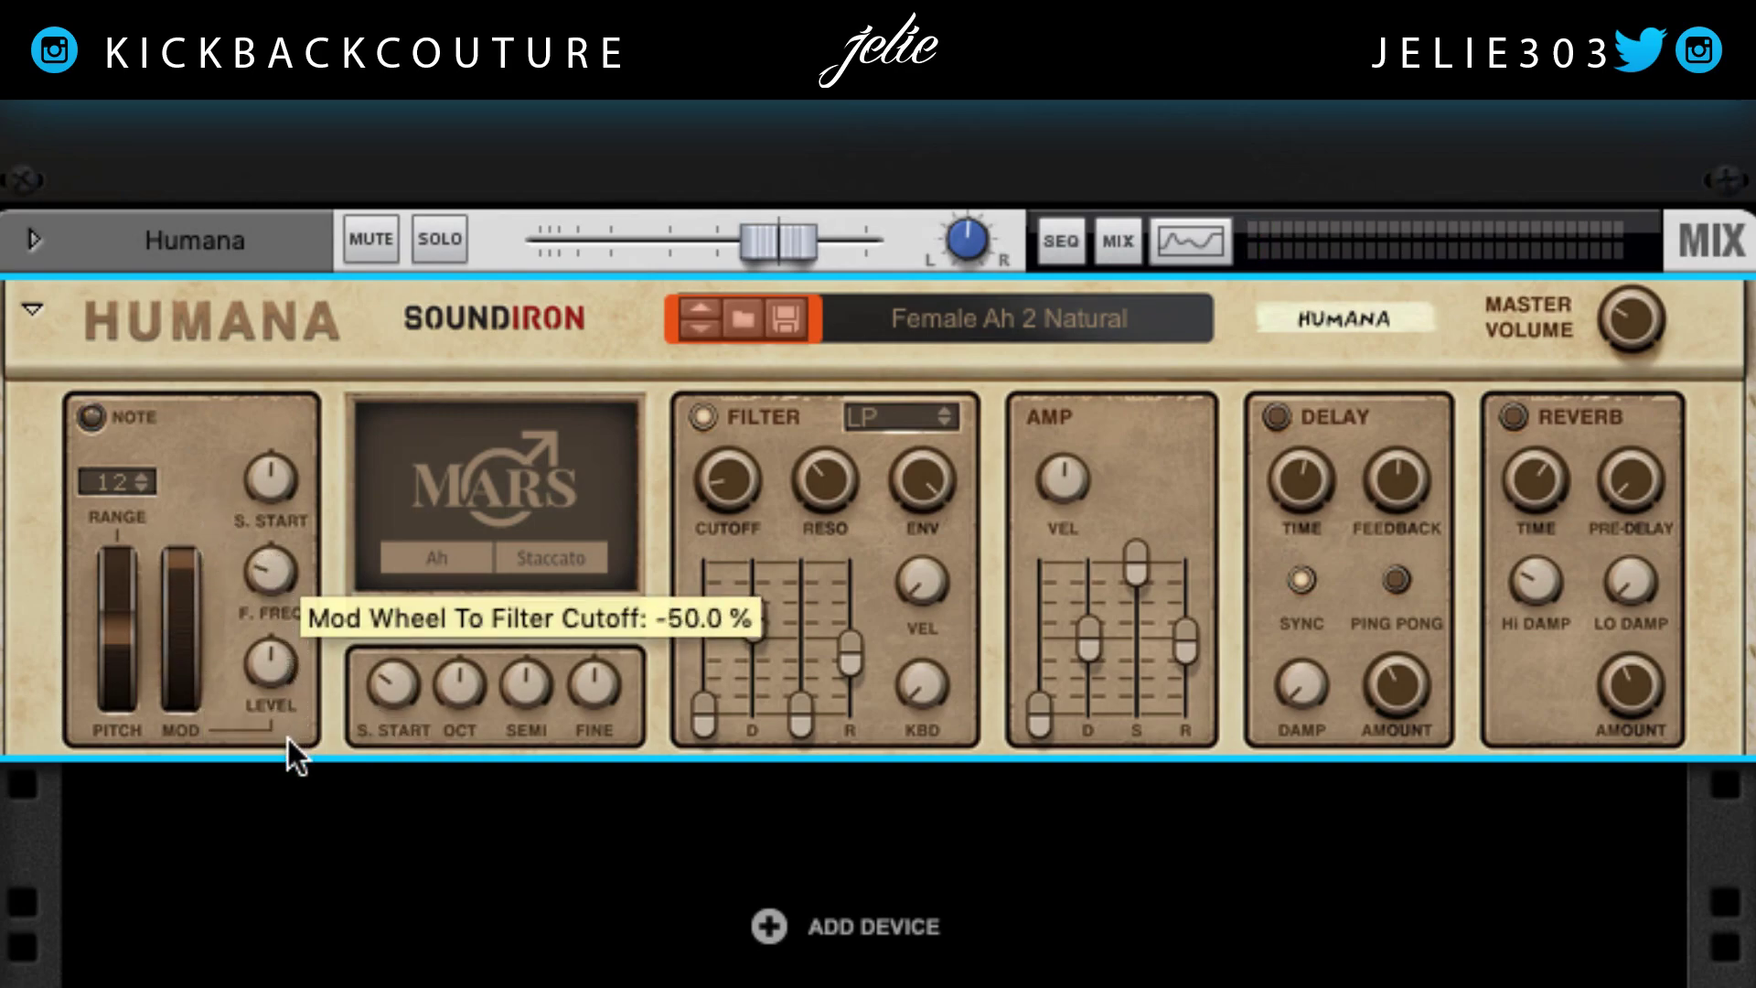
left_click_drag(201, 569, 228, 463)
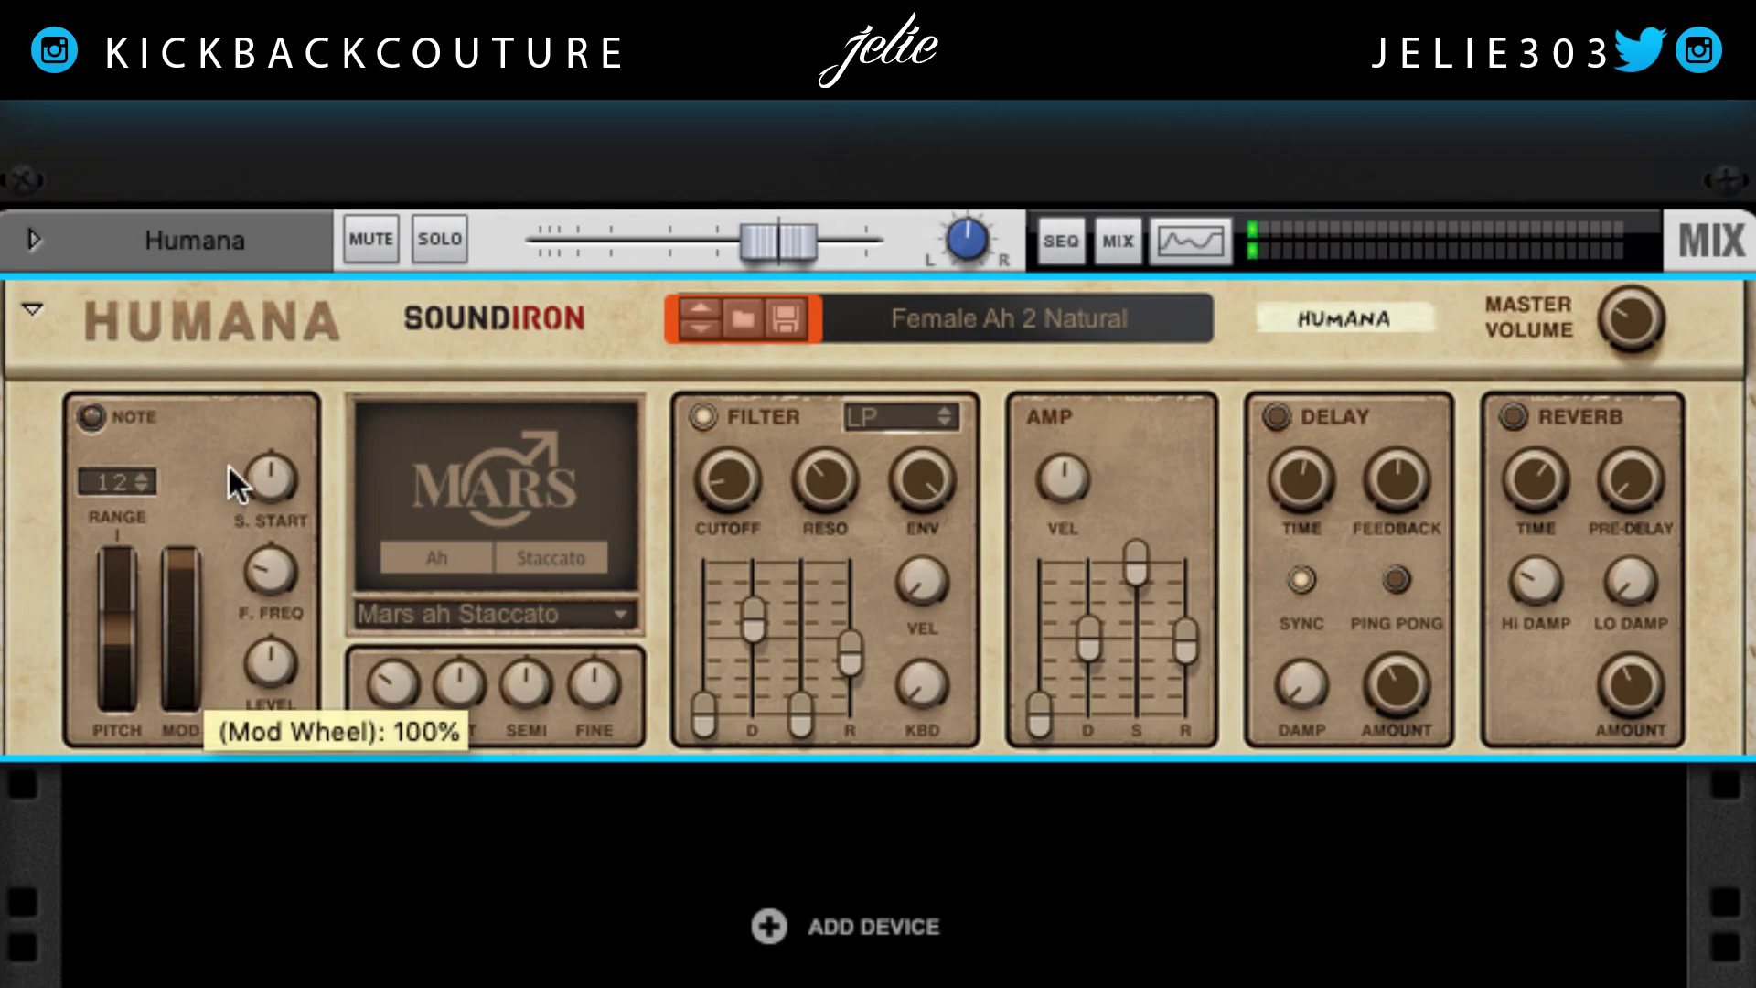
- Reset the mod wheel to filter cutoff amount, then try the amp level amount at maximum with the mod wheel lowered and recentre it
left_click(262, 569, "super")
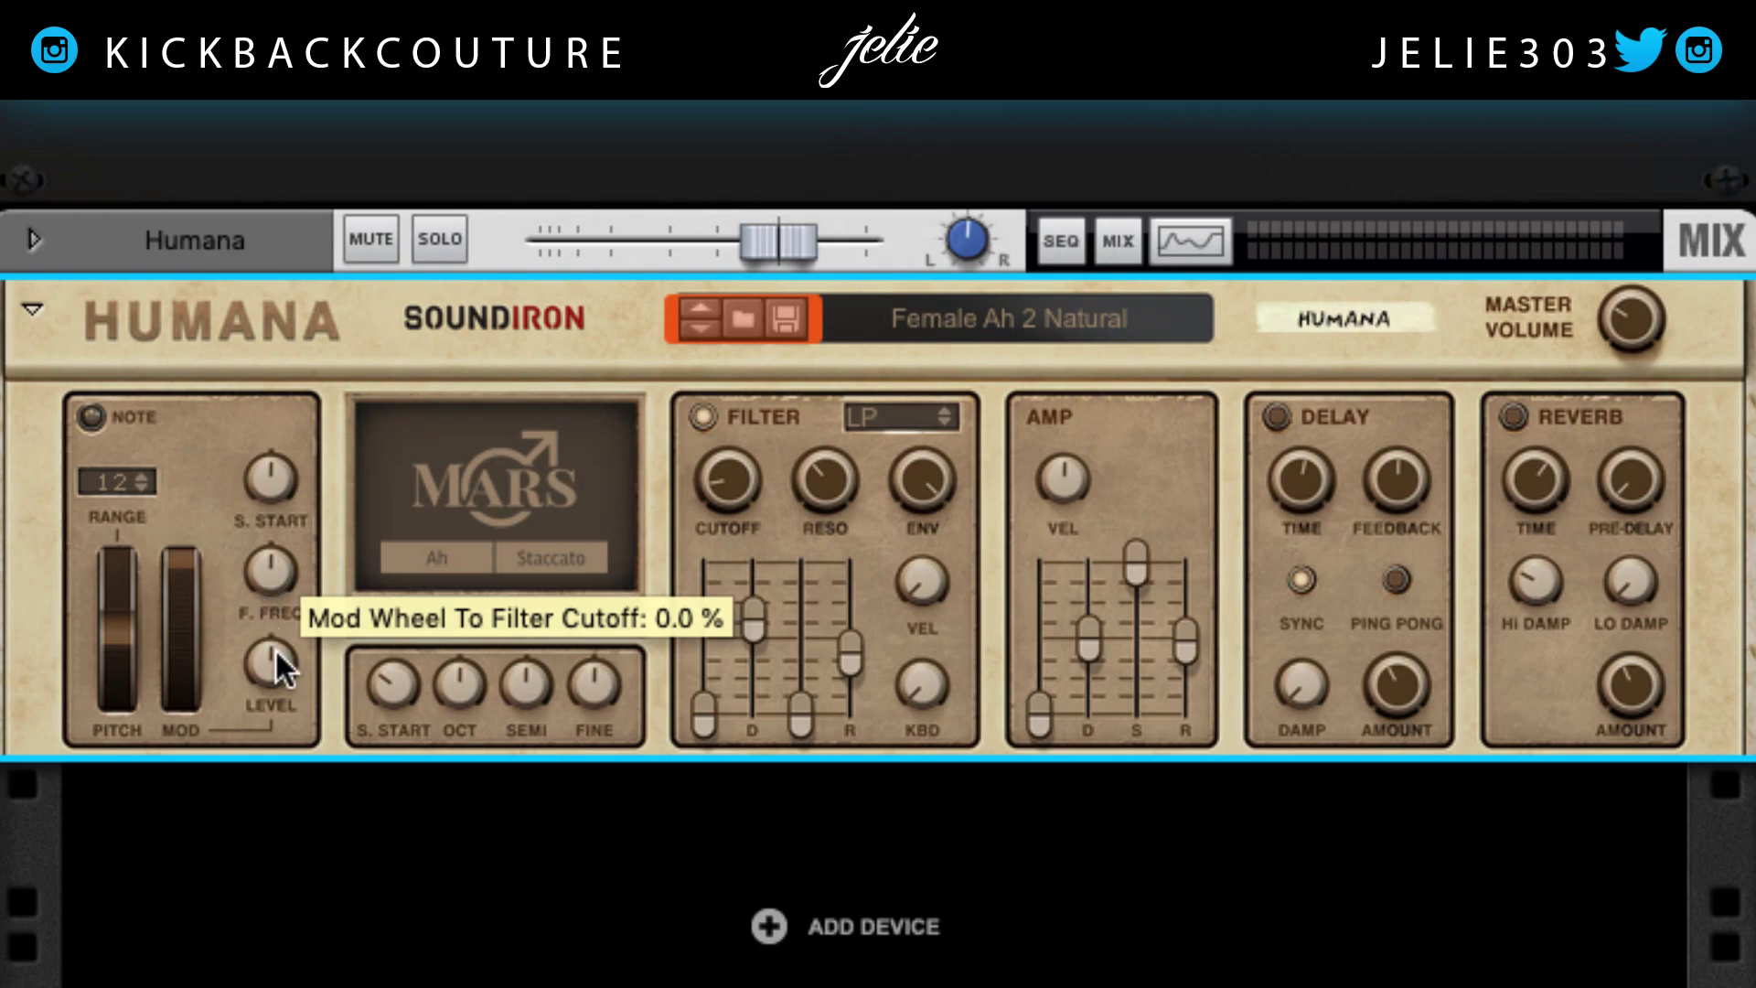
left_click_drag(276, 671, 266, 548)
left_click_drag(199, 657, 213, 832)
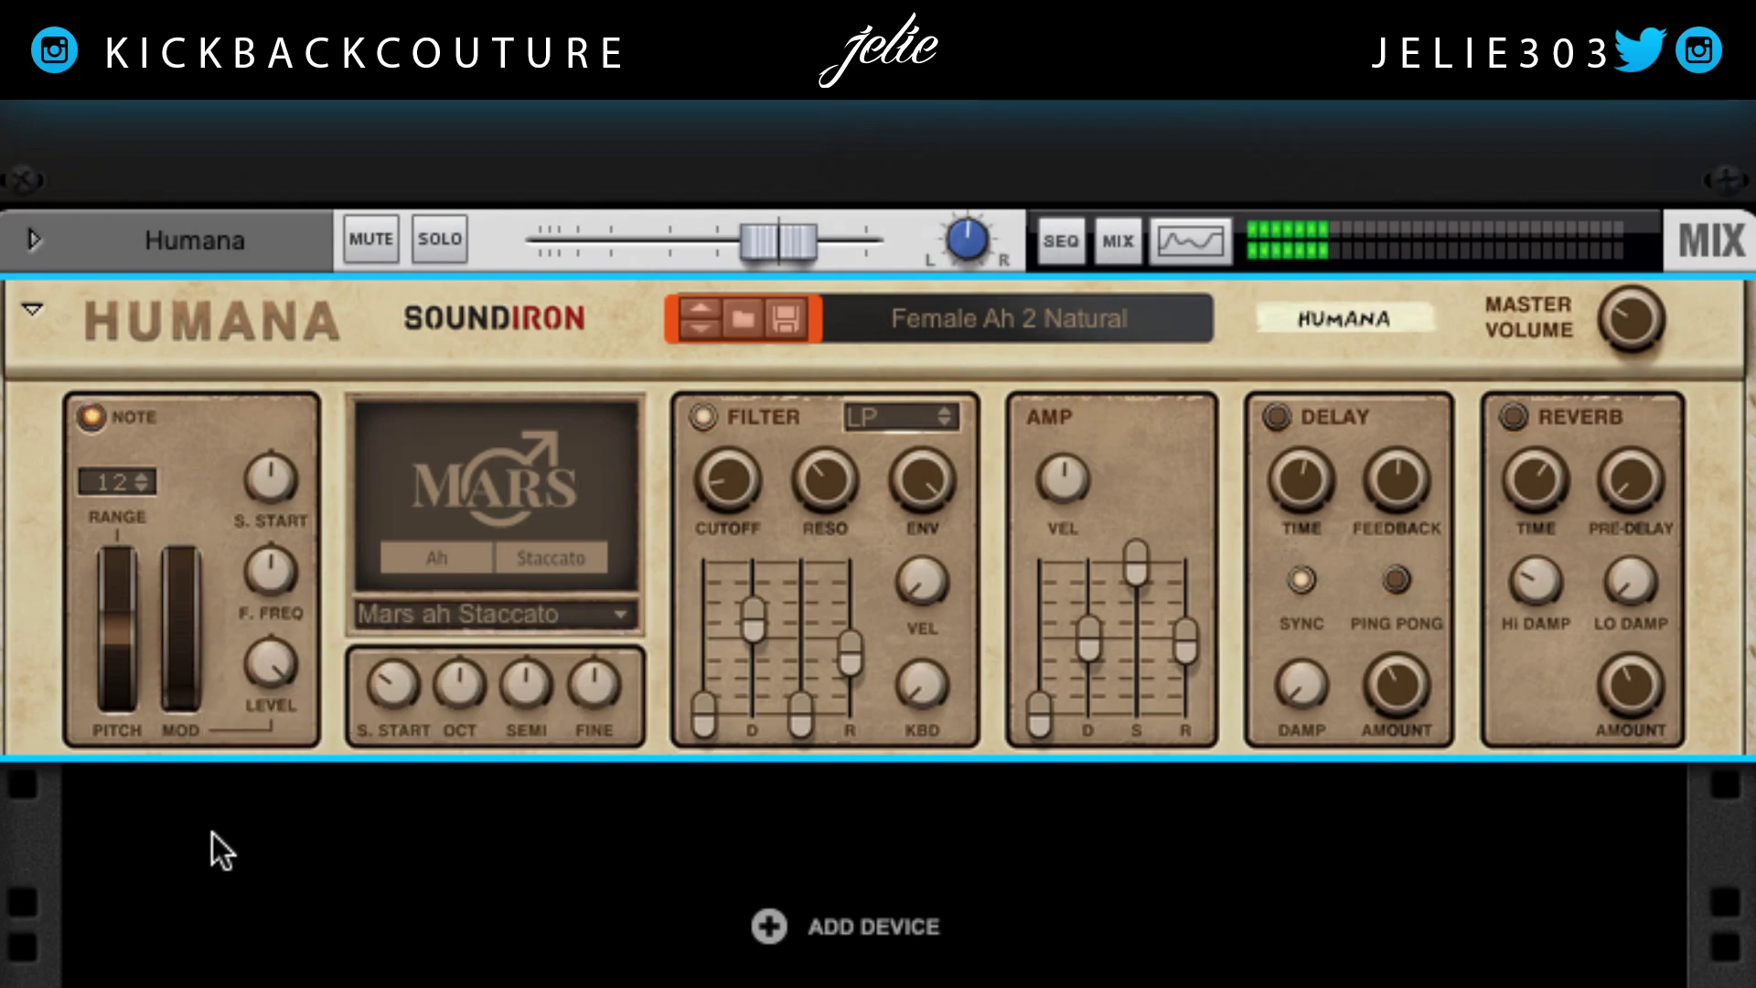
left_click_drag(195, 715, 274, 639)
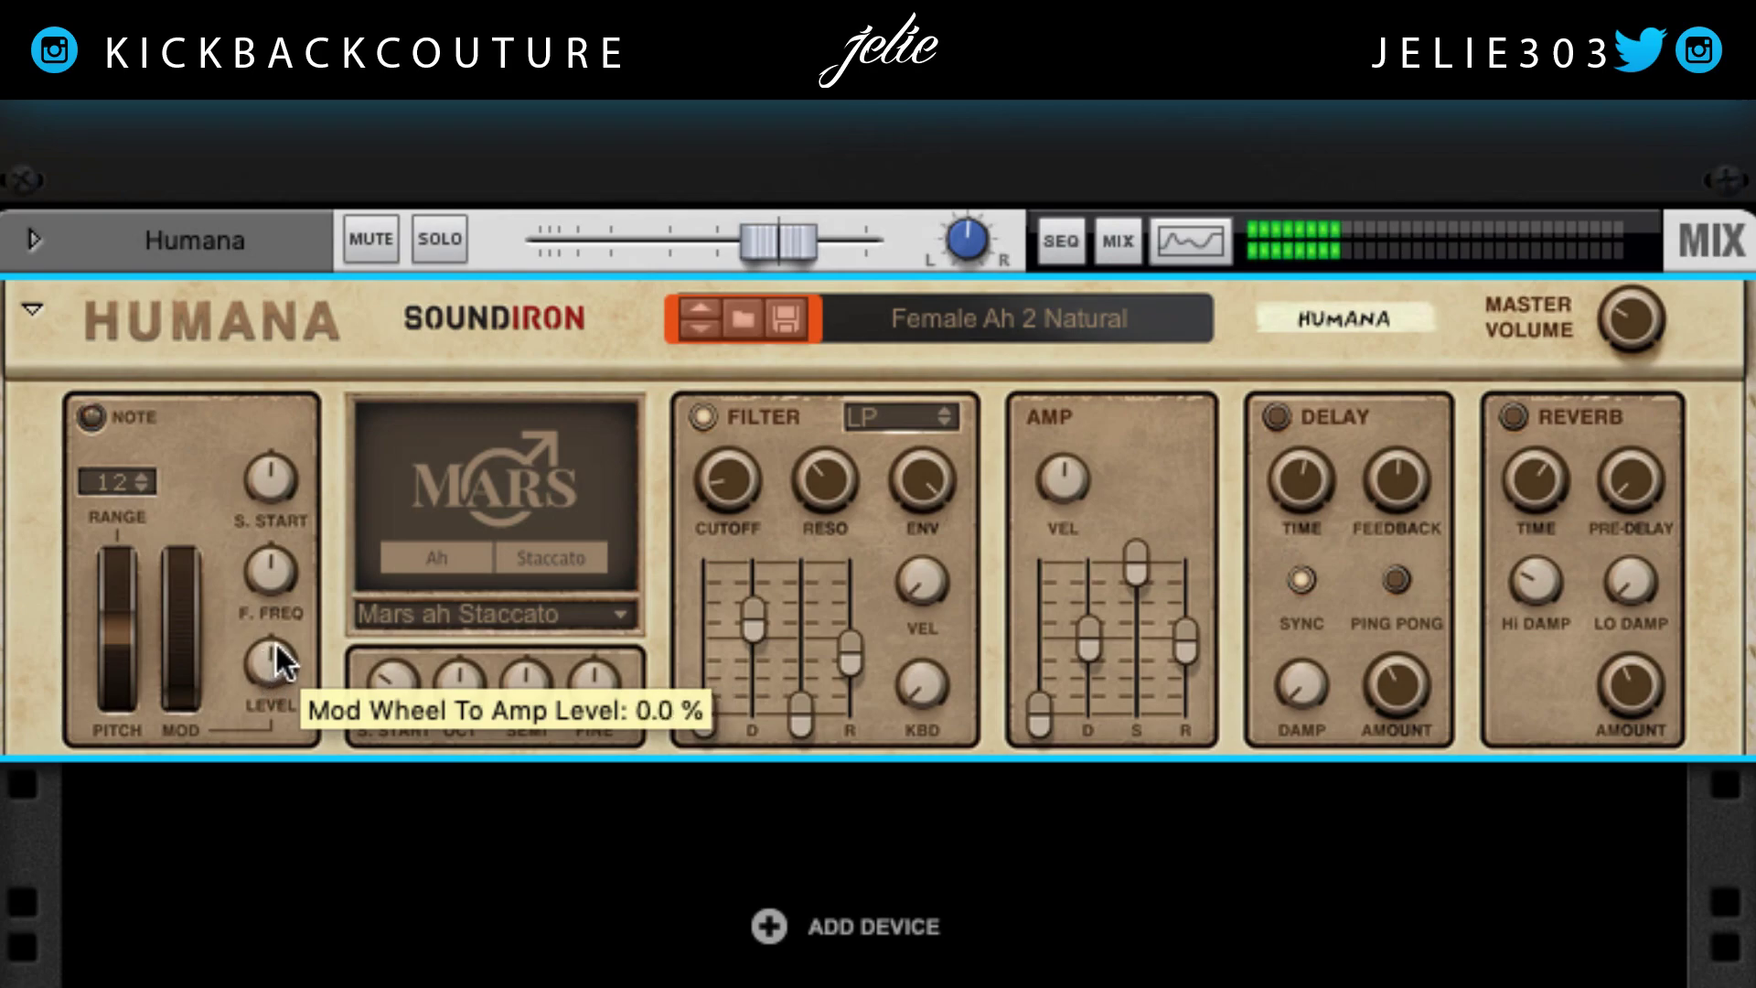
- Try the mod wheel to filter cutoff amount at maximum with the mod wheel at 100%, and return the amount to its centre
left_click_drag(287, 534, 304, 430)
left_click_drag(176, 666, 204, 510)
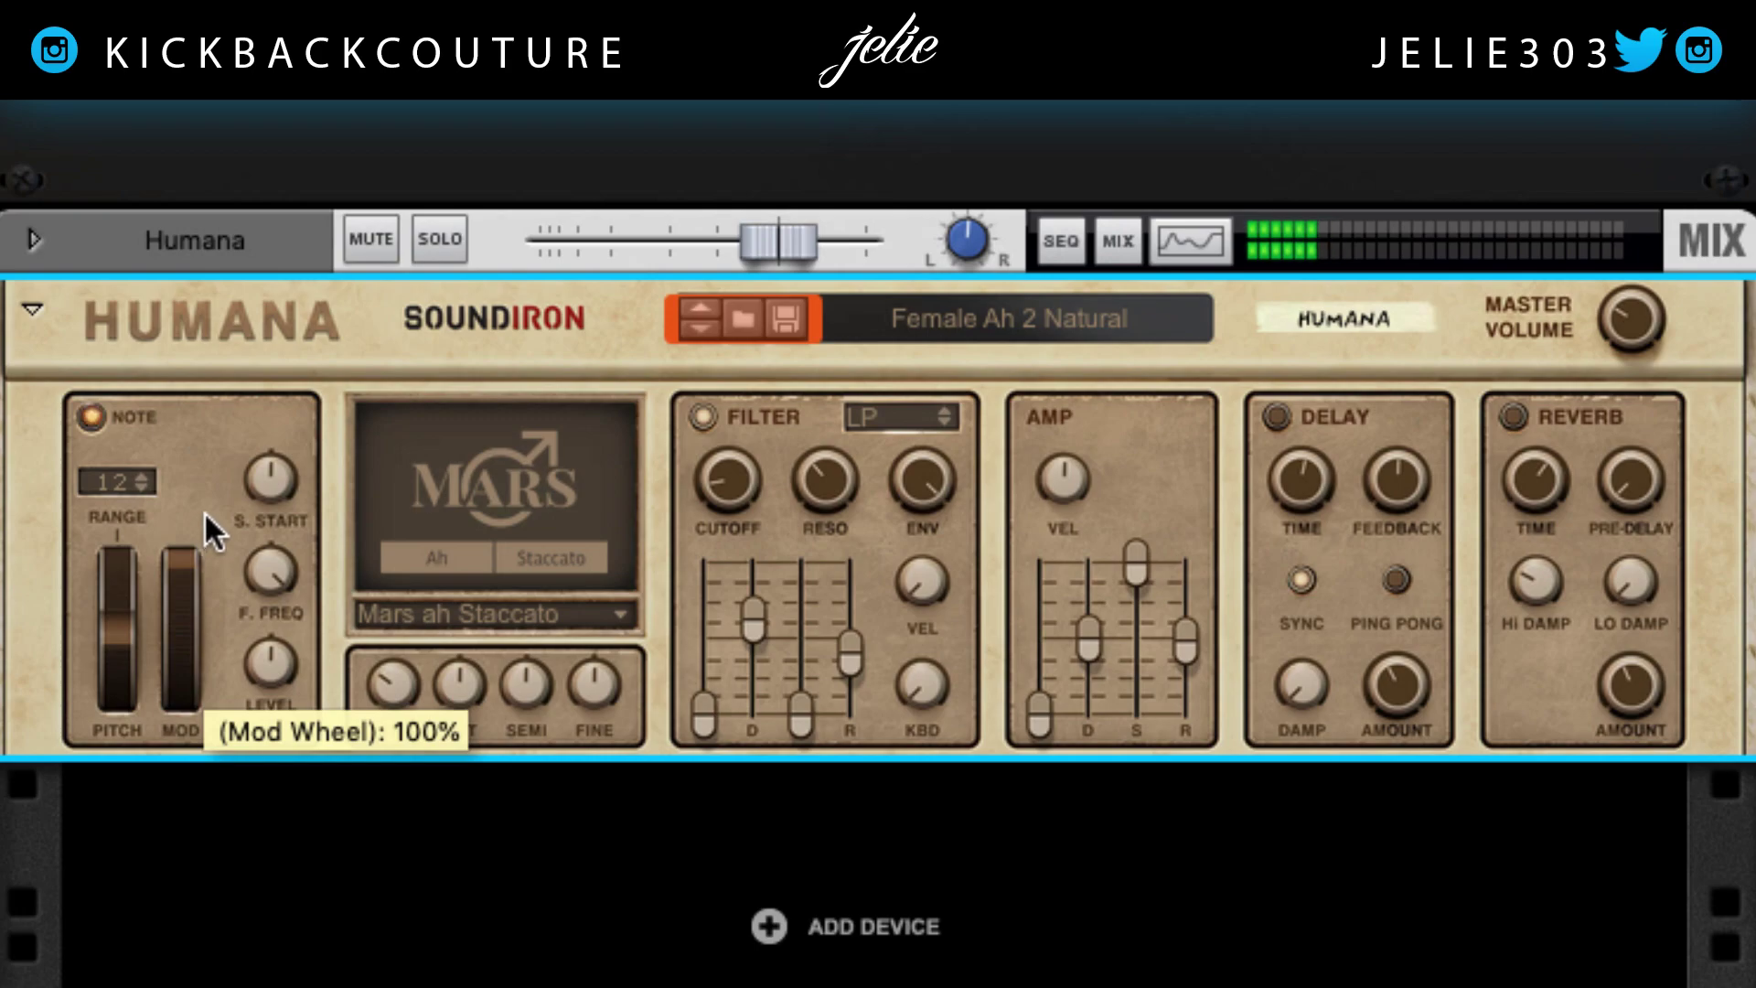
left_click_drag(252, 711, 277, 572)
left_click_drag(284, 477, 267, 516)
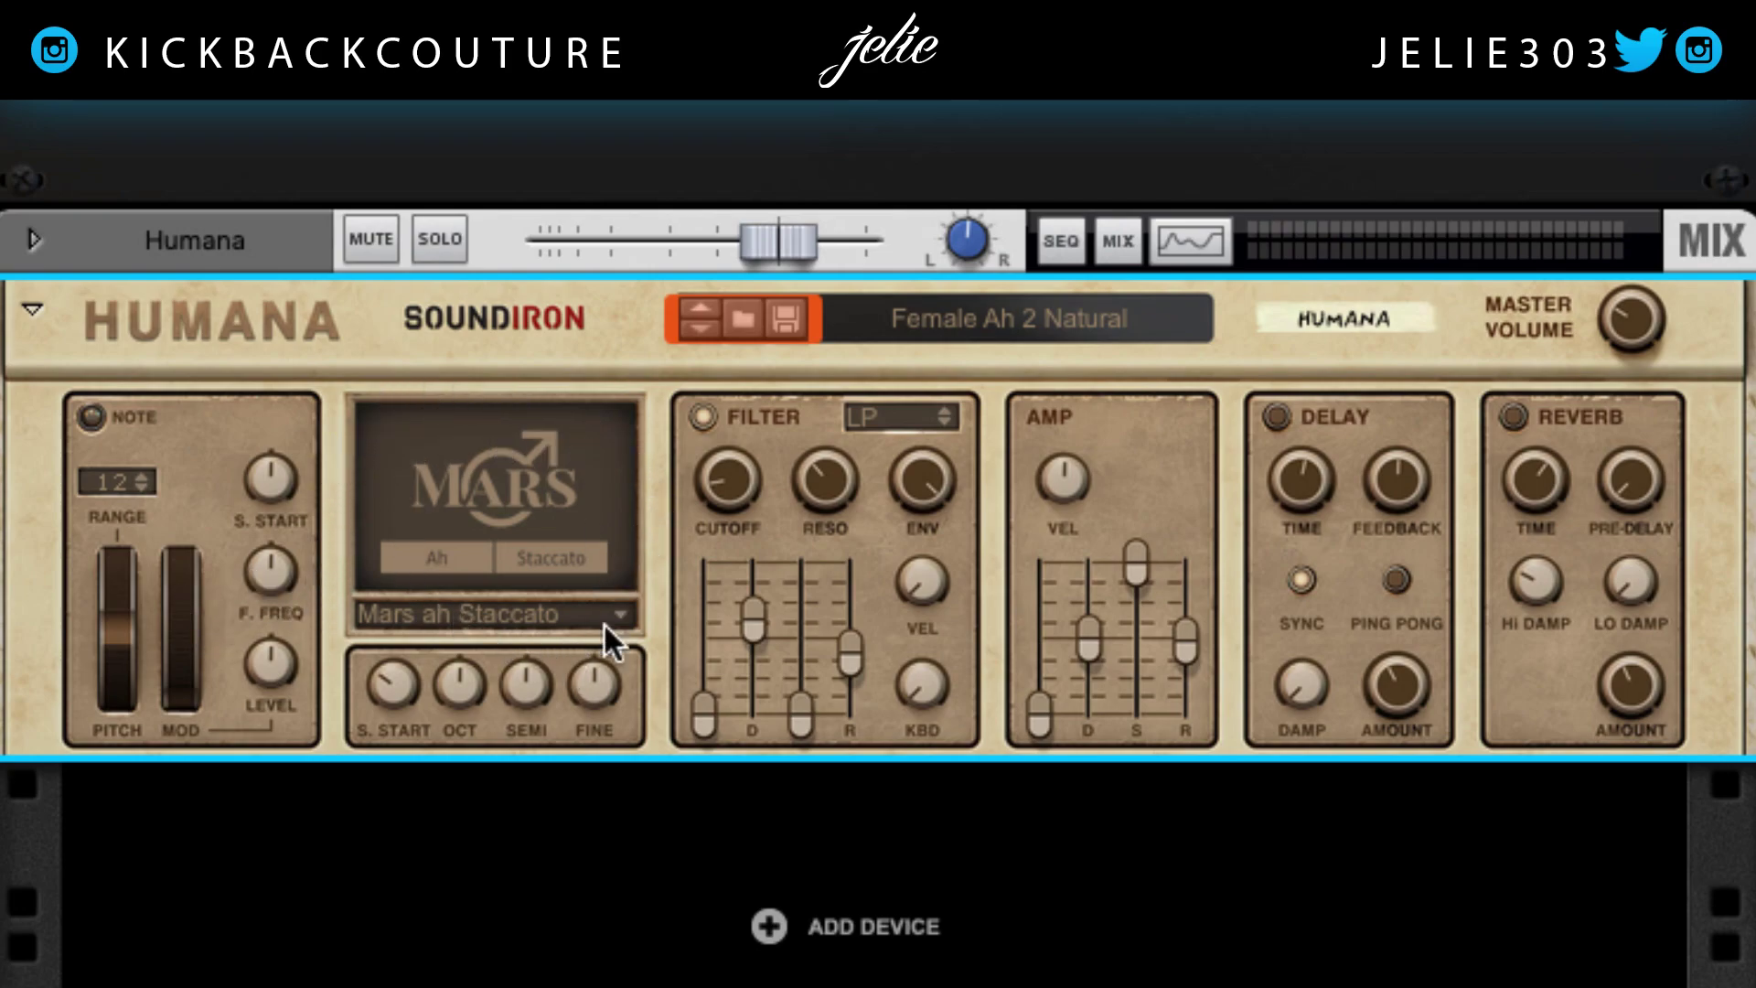
- Switch the voice sample to Mars ah, followed by Venus ah
left_click(524, 620)
left_click(516, 618)
left_click(454, 614)
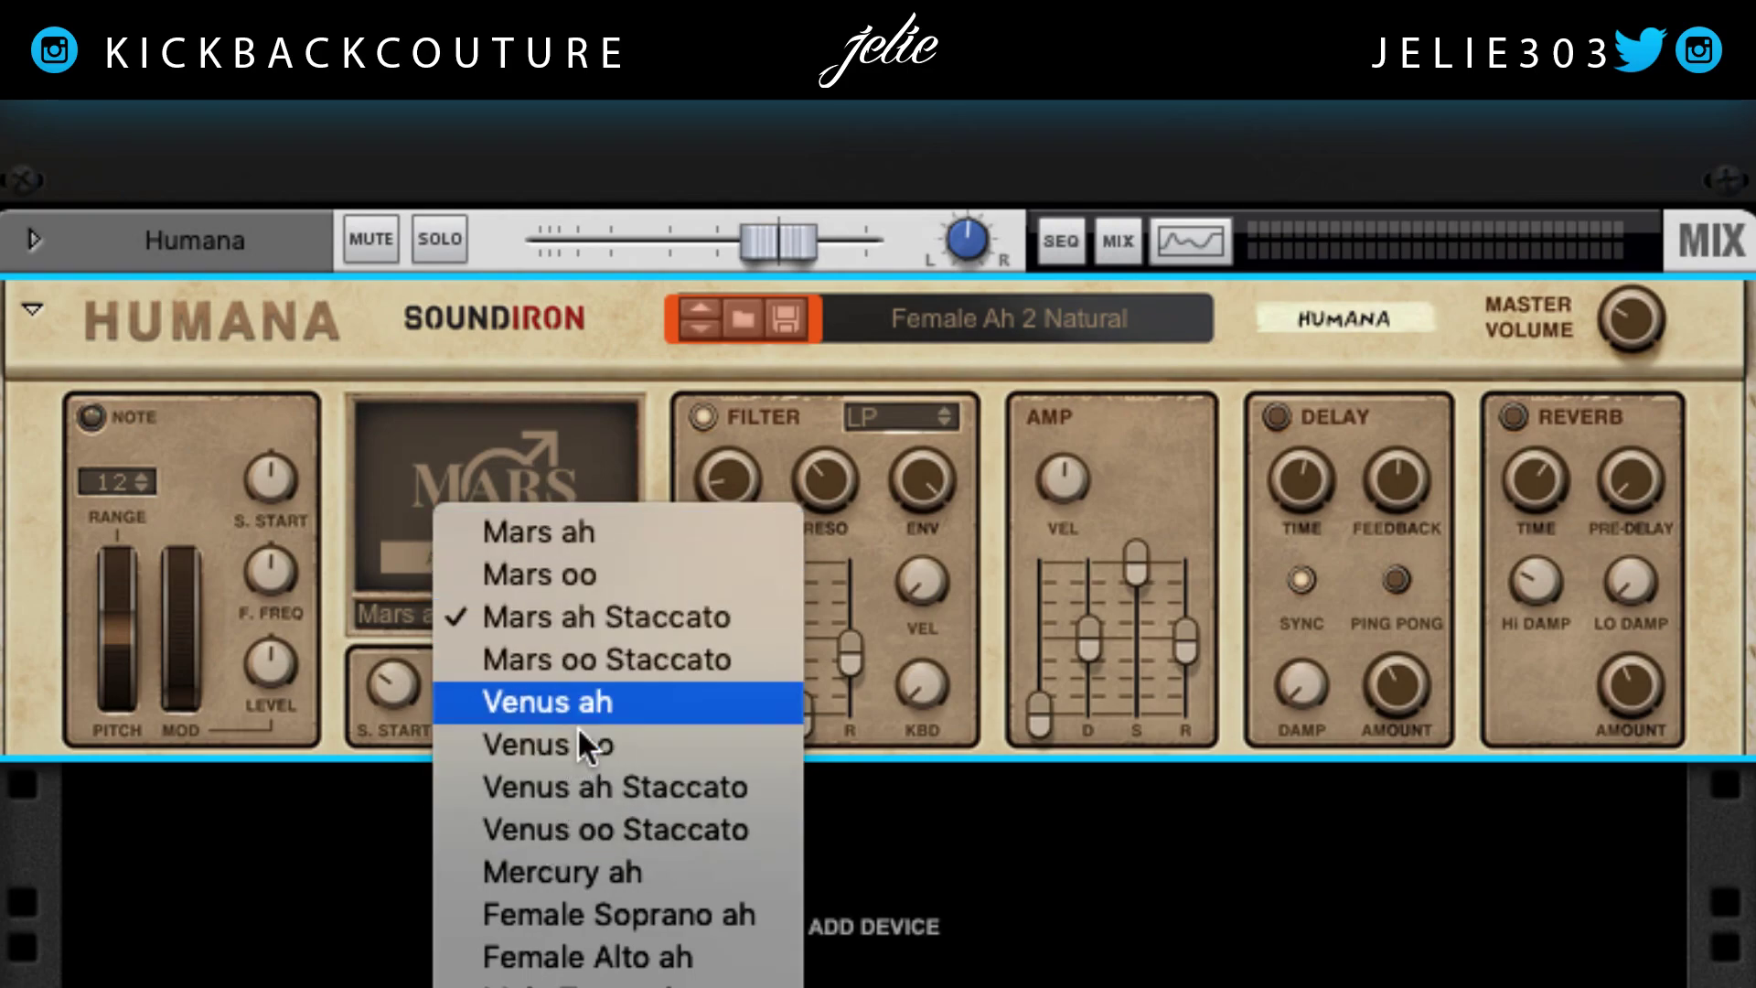
left_click(579, 541)
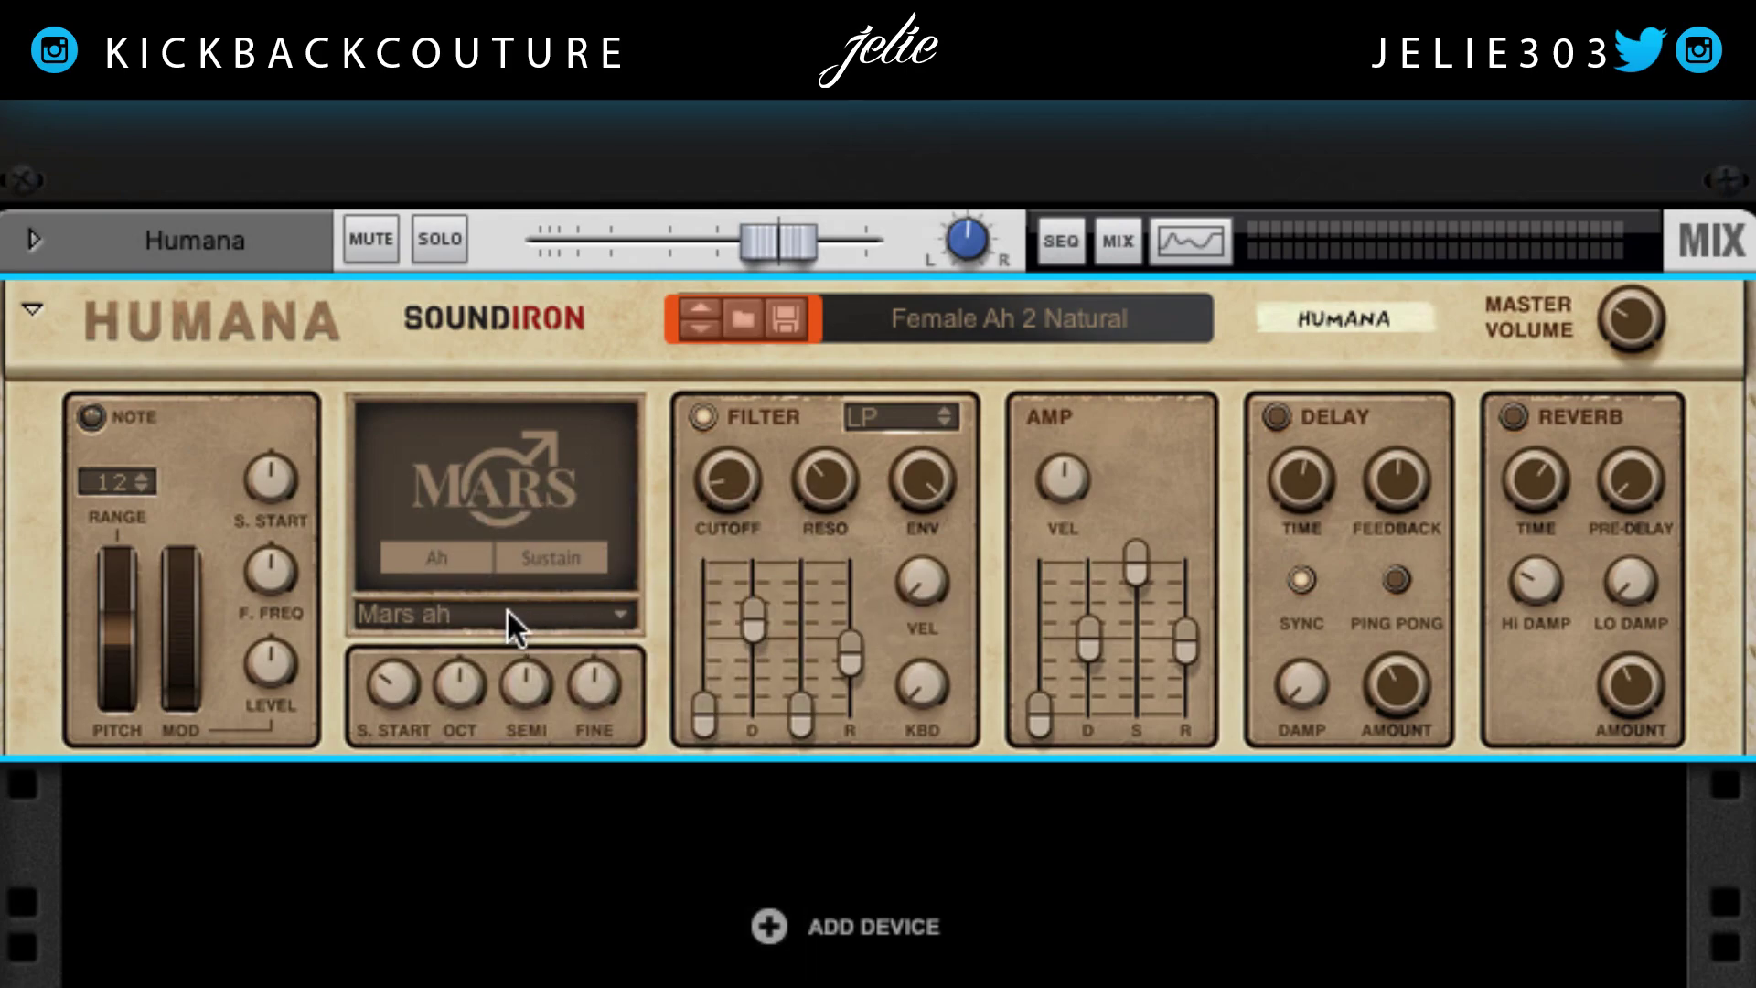
left_click(507, 613)
left_click(609, 769)
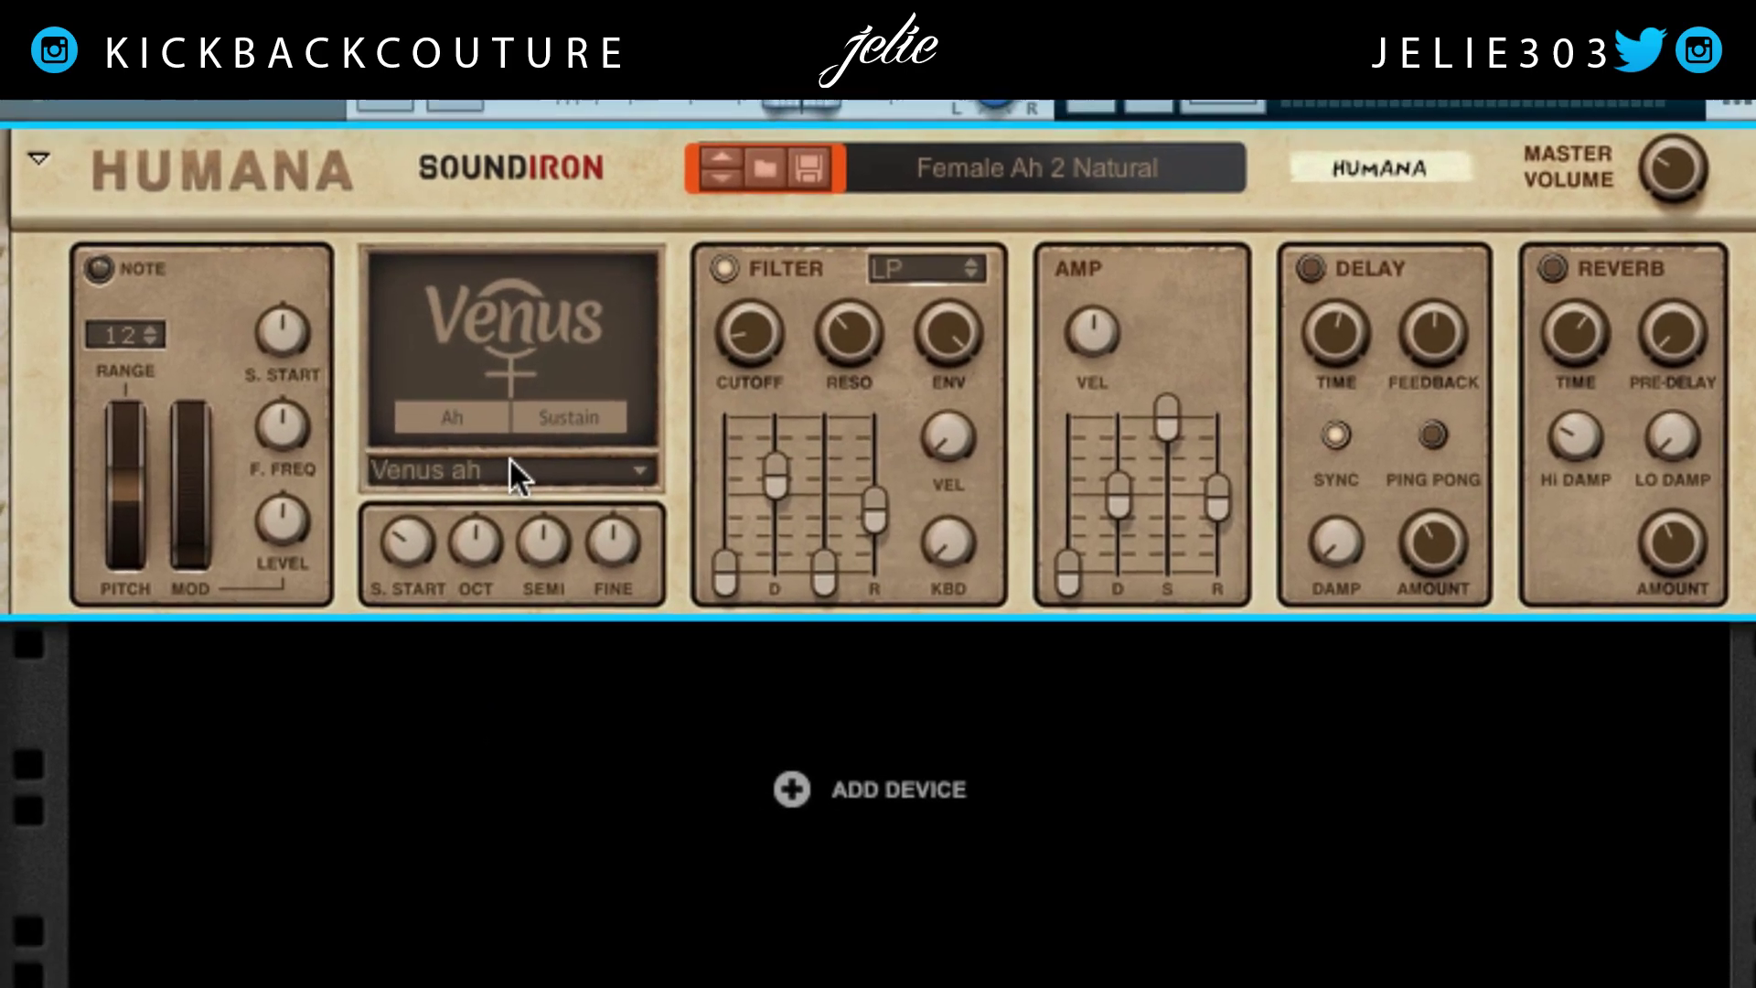
- Look through the voice samples and switch from Venus ah back to Mars ah
left_click(508, 614)
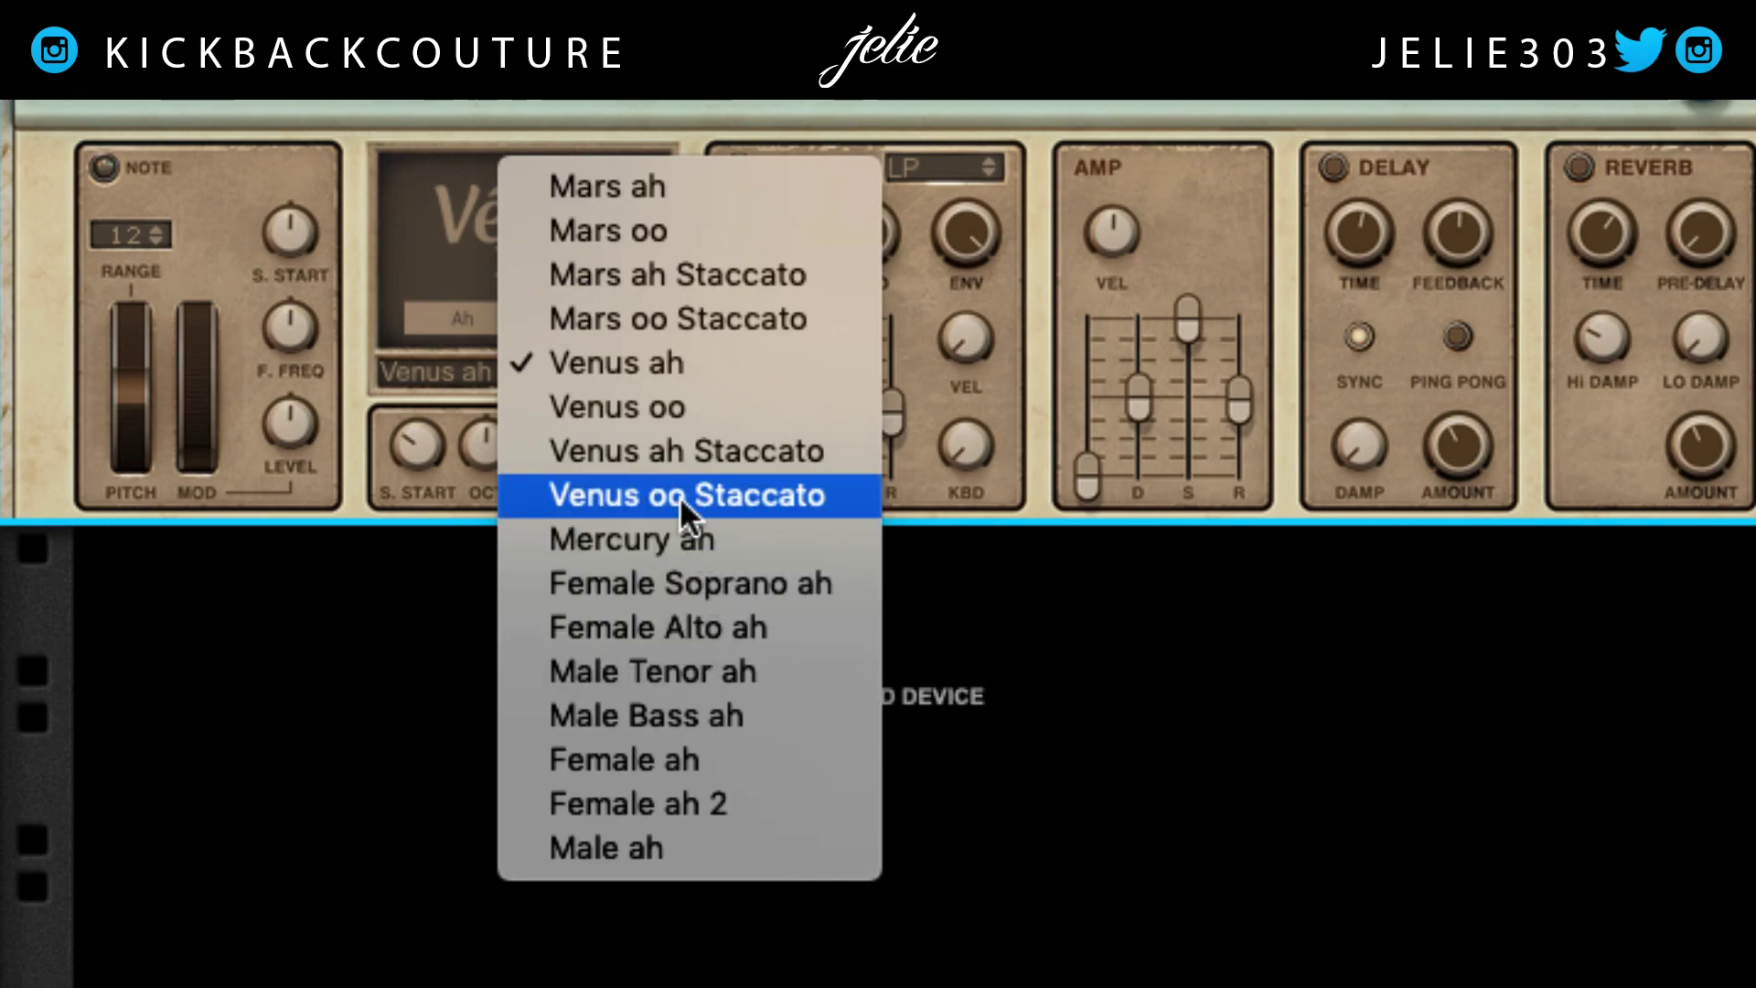
left_click(371, 221)
left_click(498, 355)
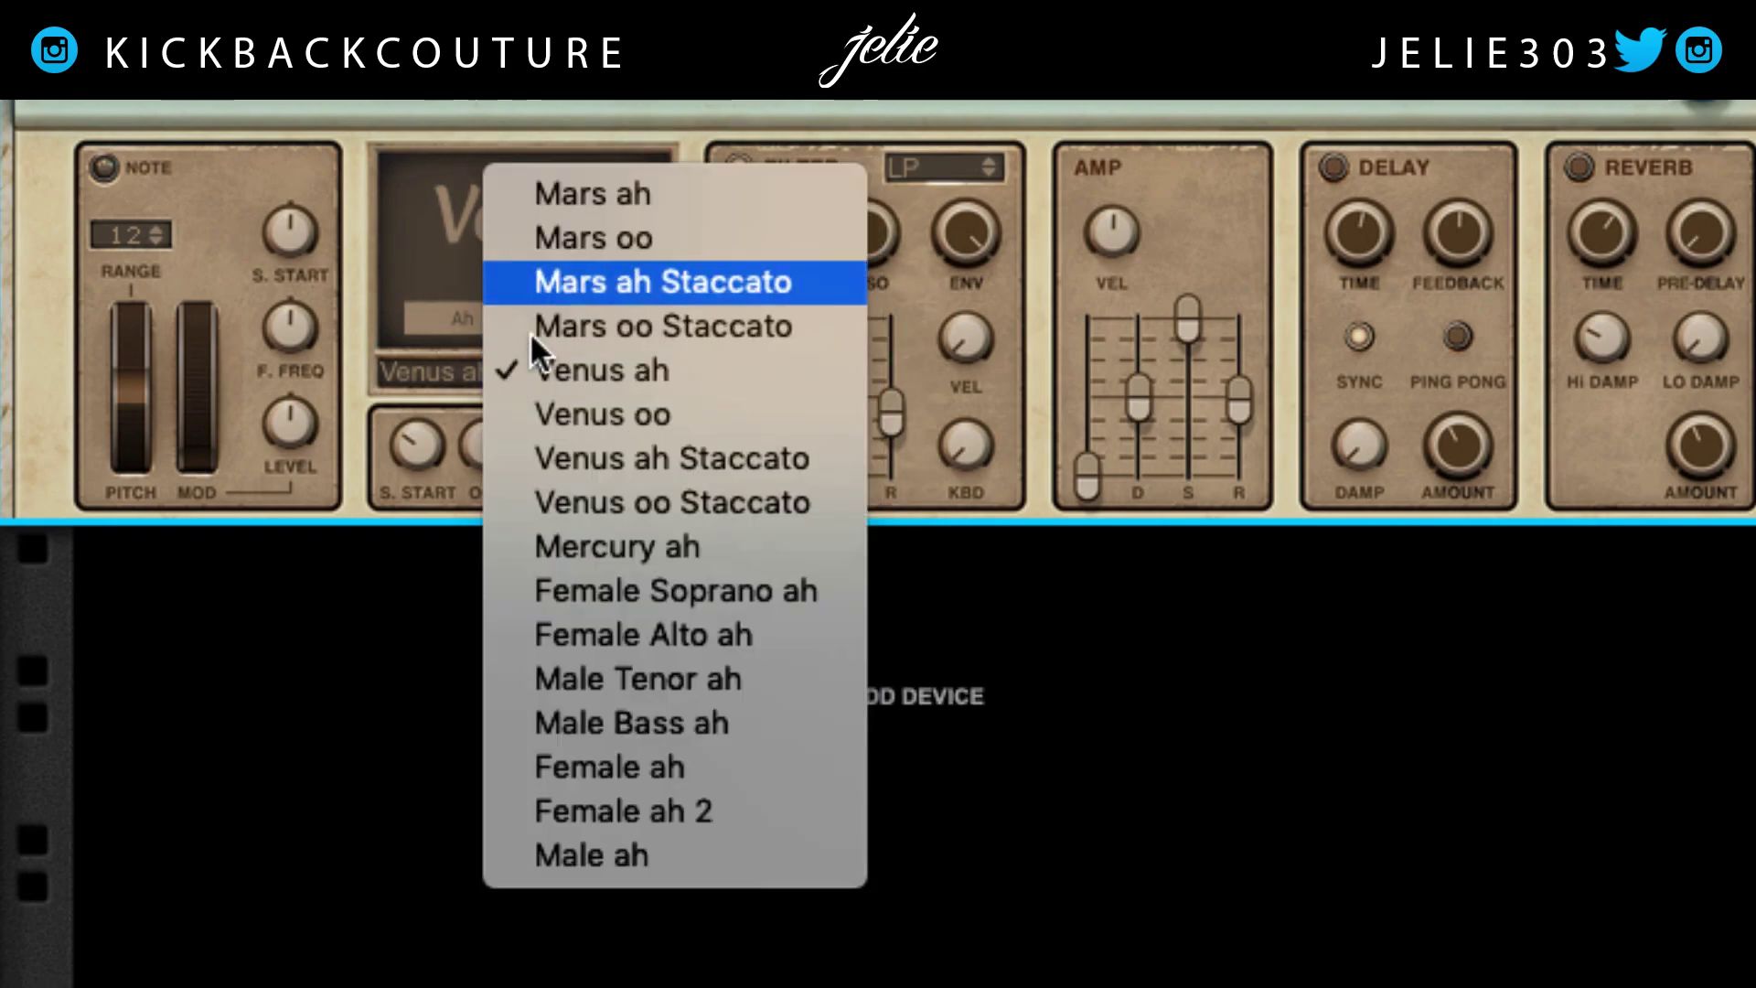
left_click(630, 192)
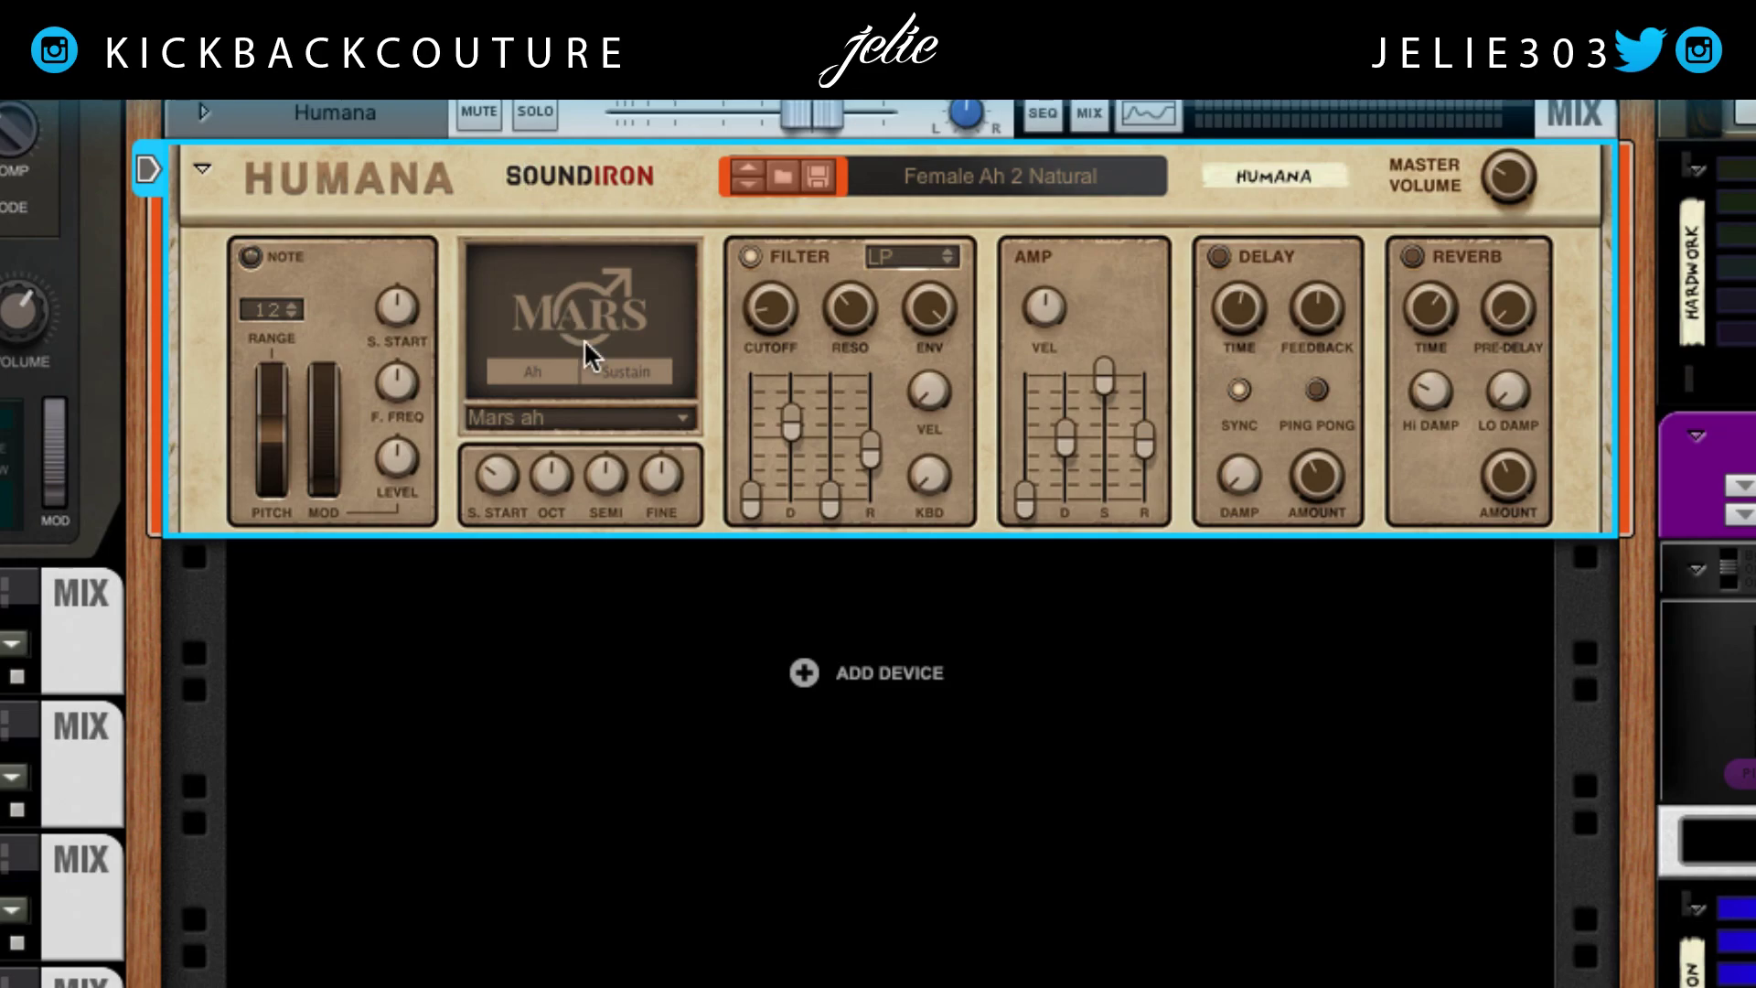
- Review the available Mars, Venus, Mercury, female and male voice samples and select Mars oo Staccato
left_click(581, 414)
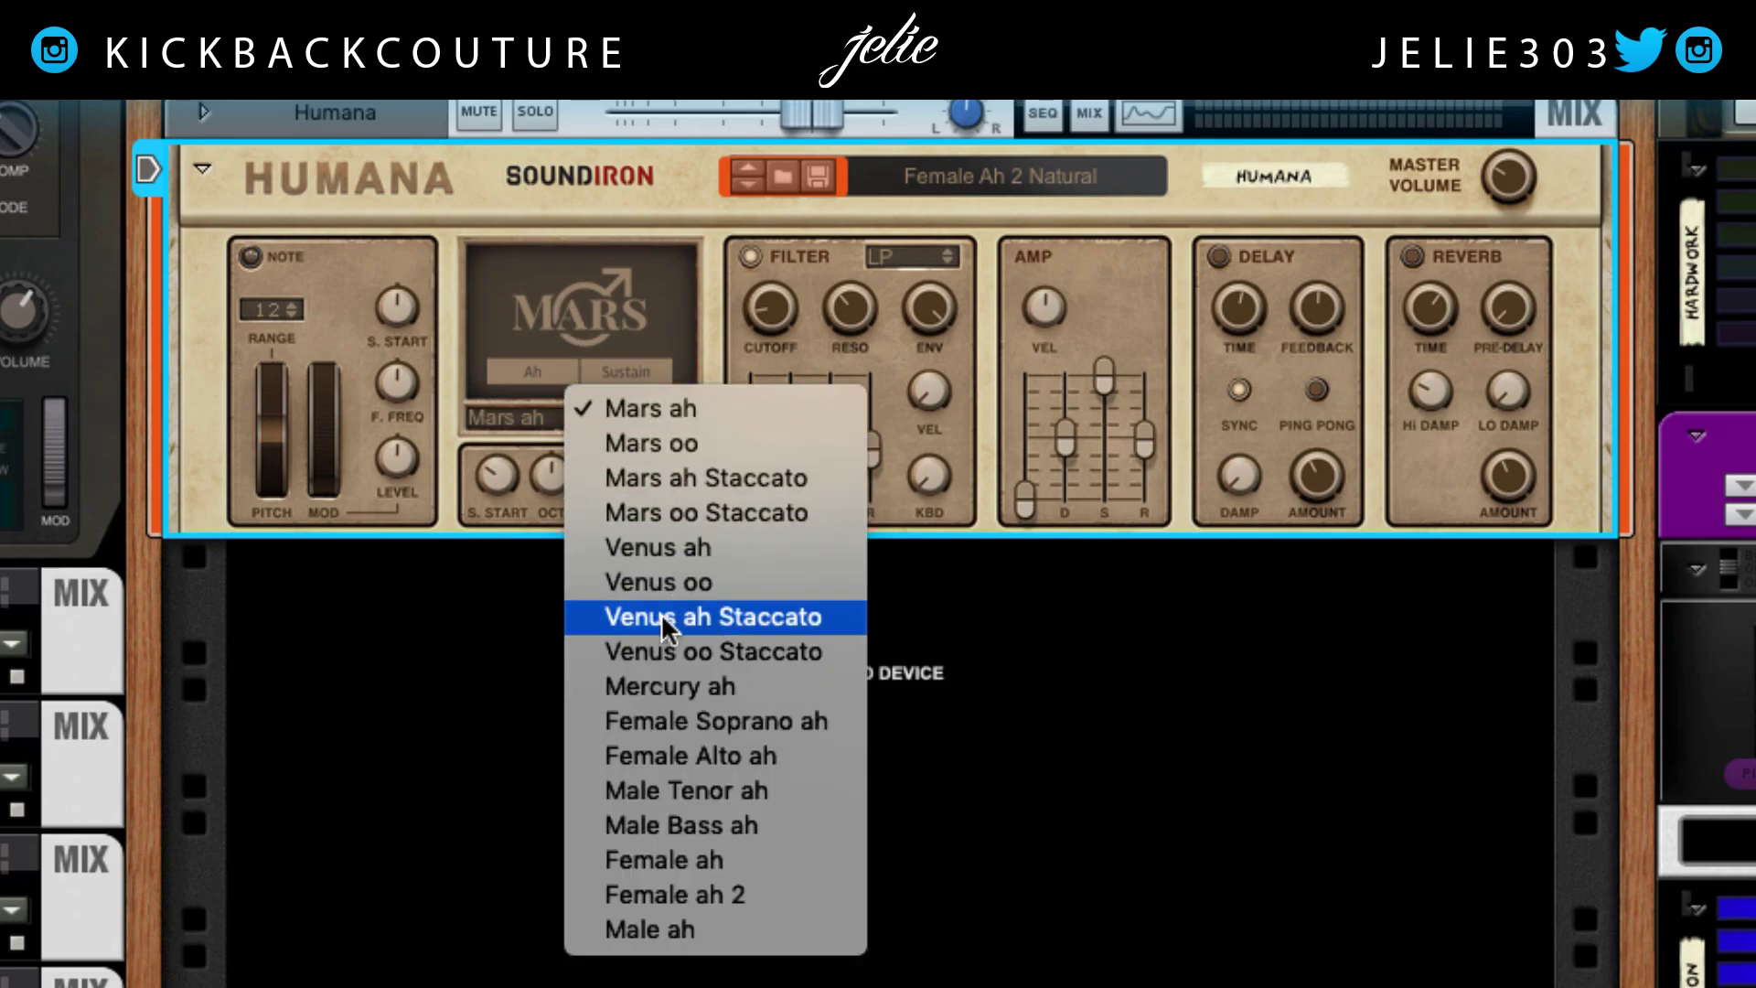
left_click(440, 398)
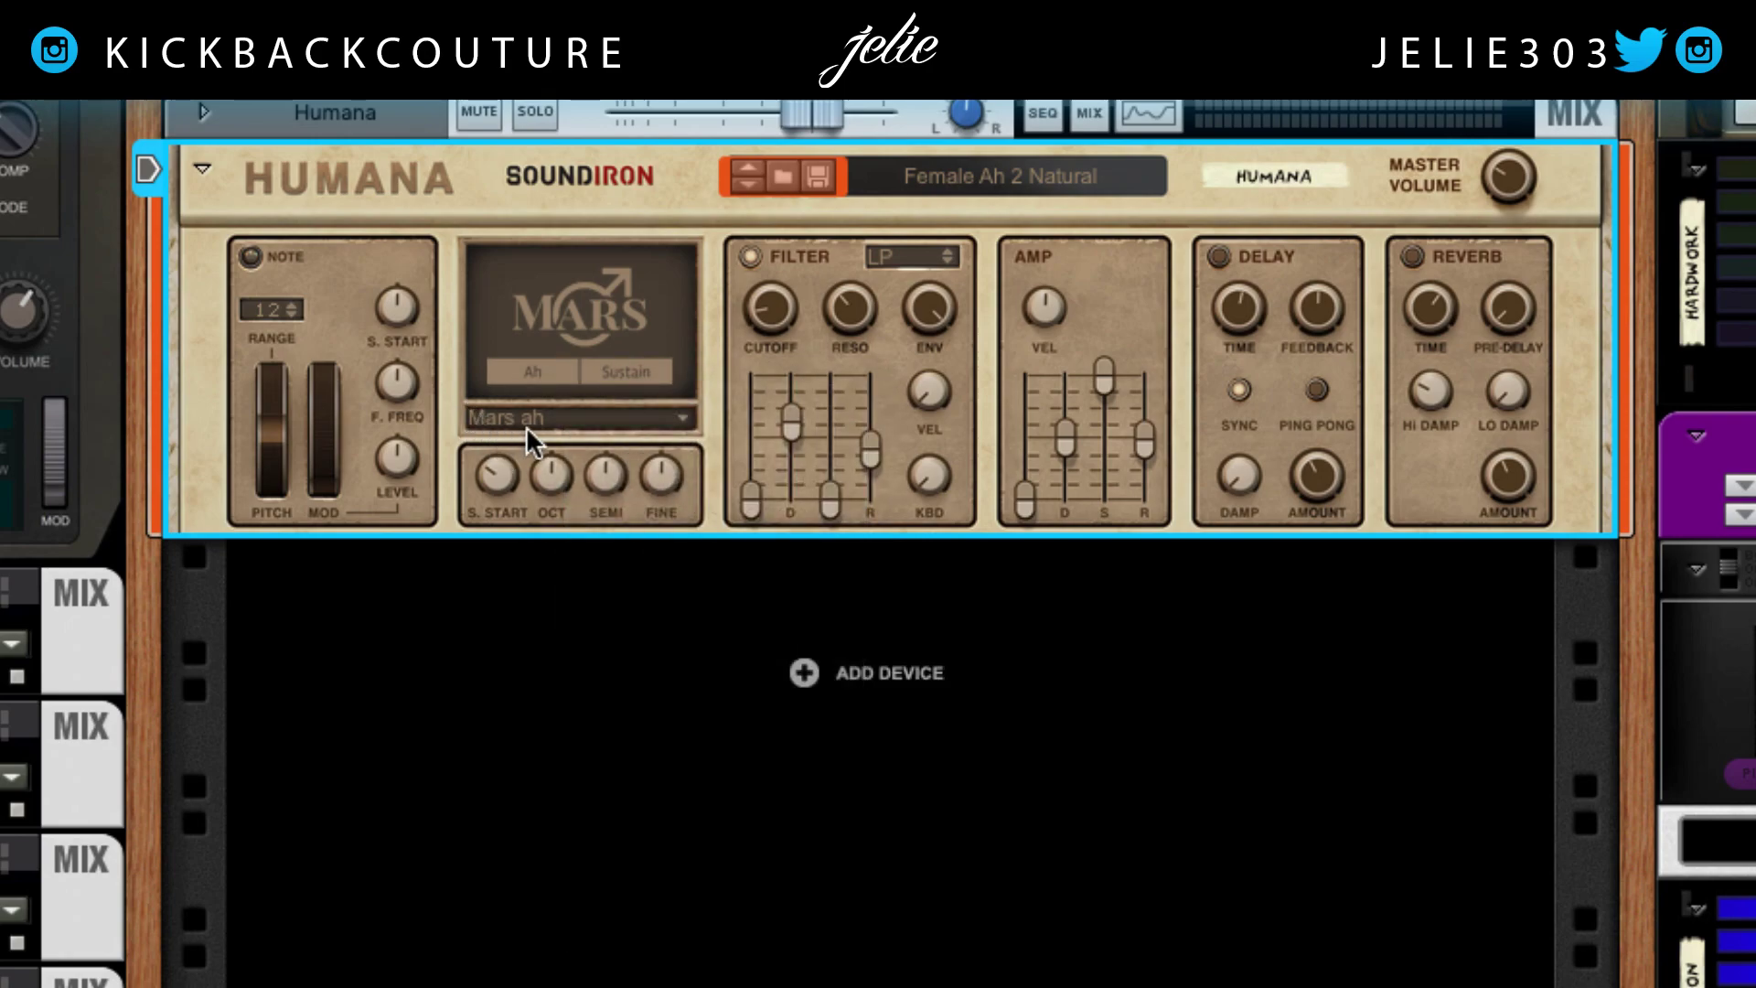
left_click(529, 430)
left_click(450, 392)
left_click(480, 413)
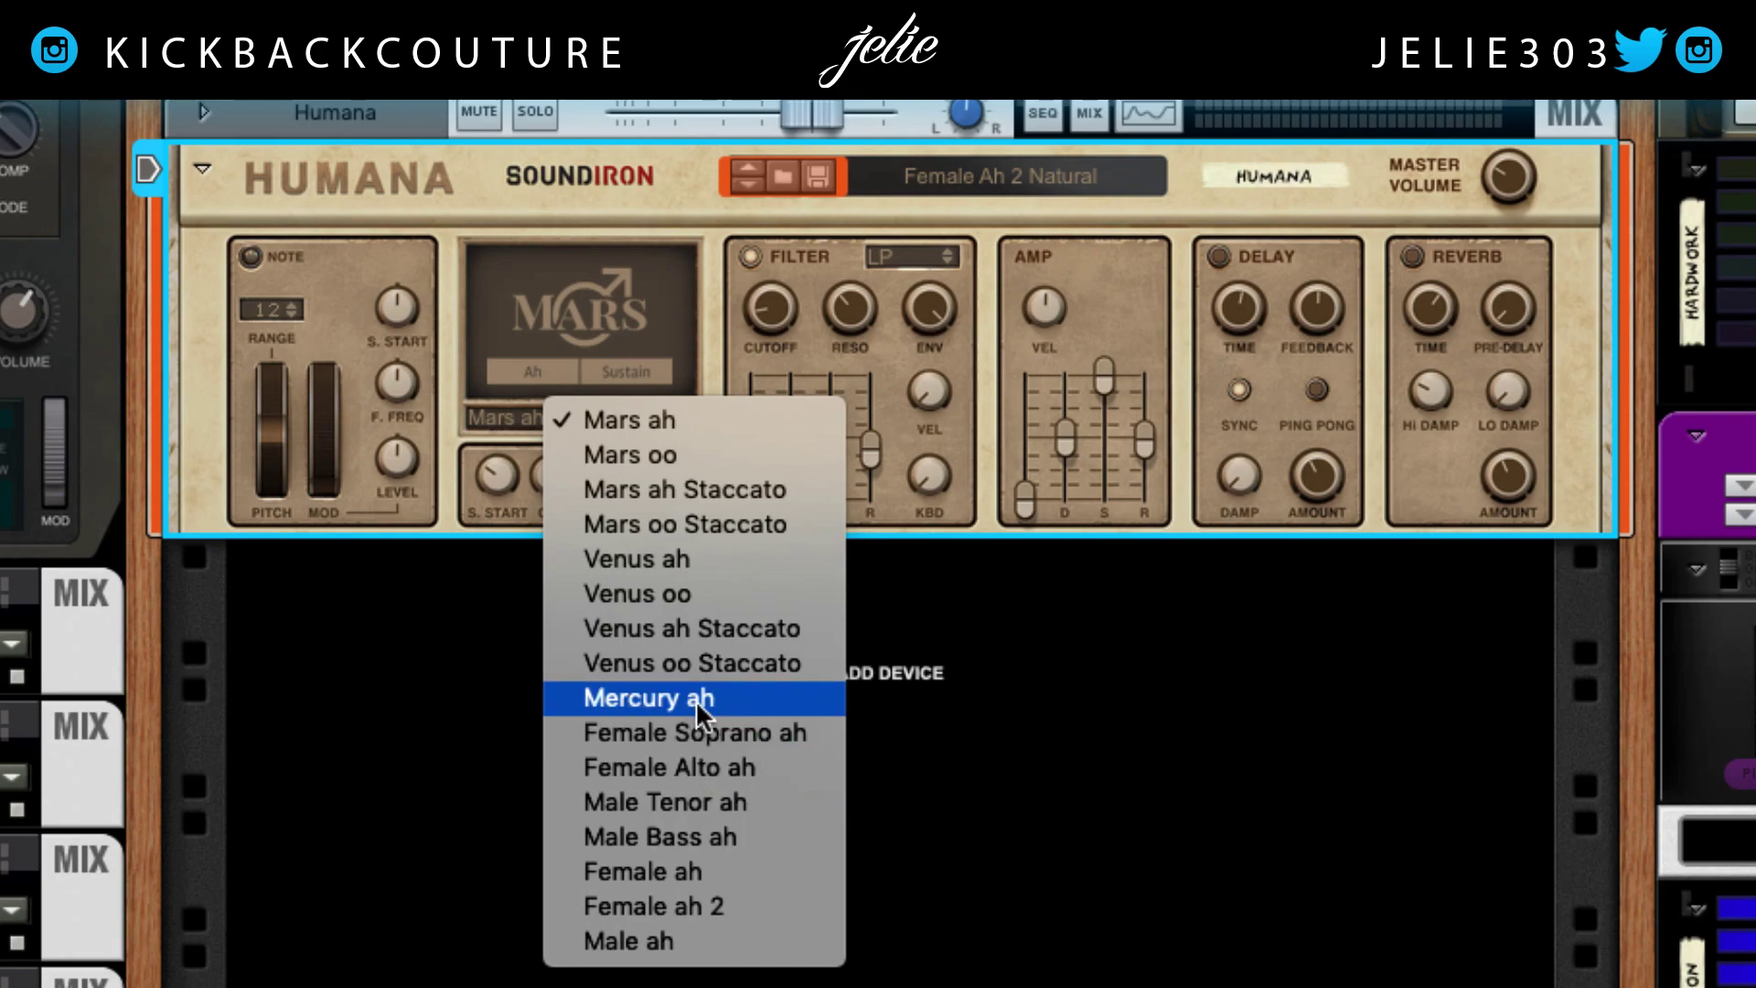
left_click(472, 304)
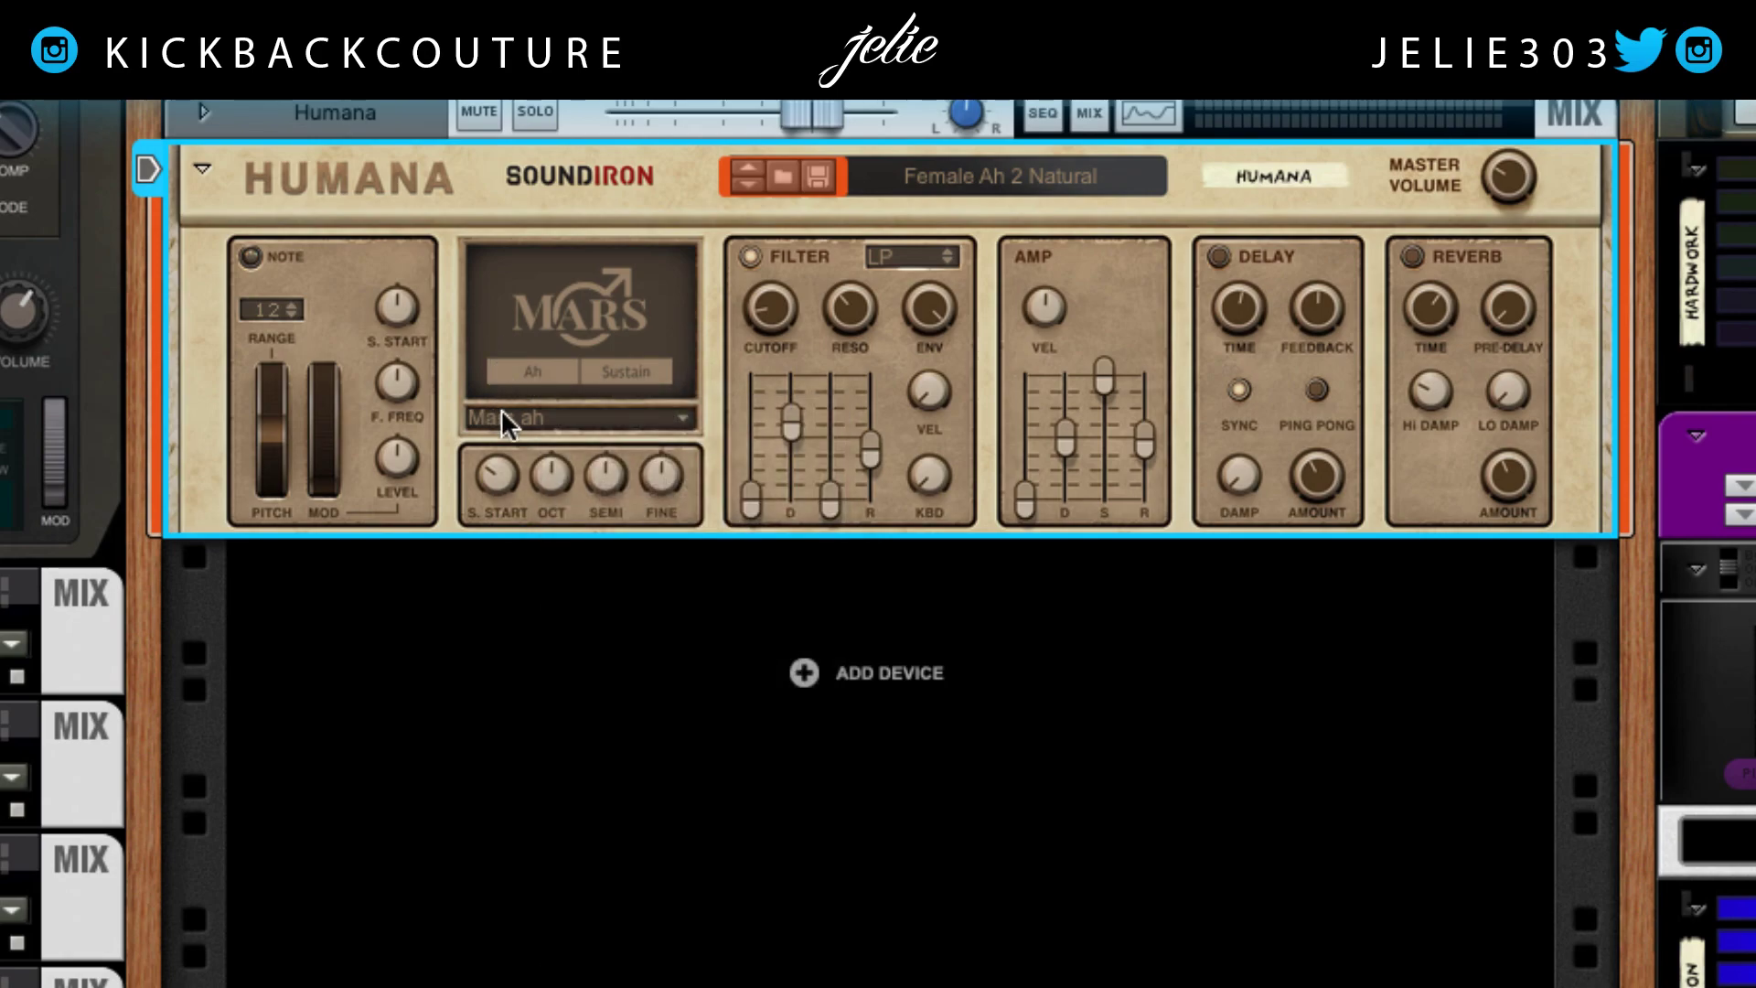
scroll(501, 408, "down", 1)
left_click(535, 399)
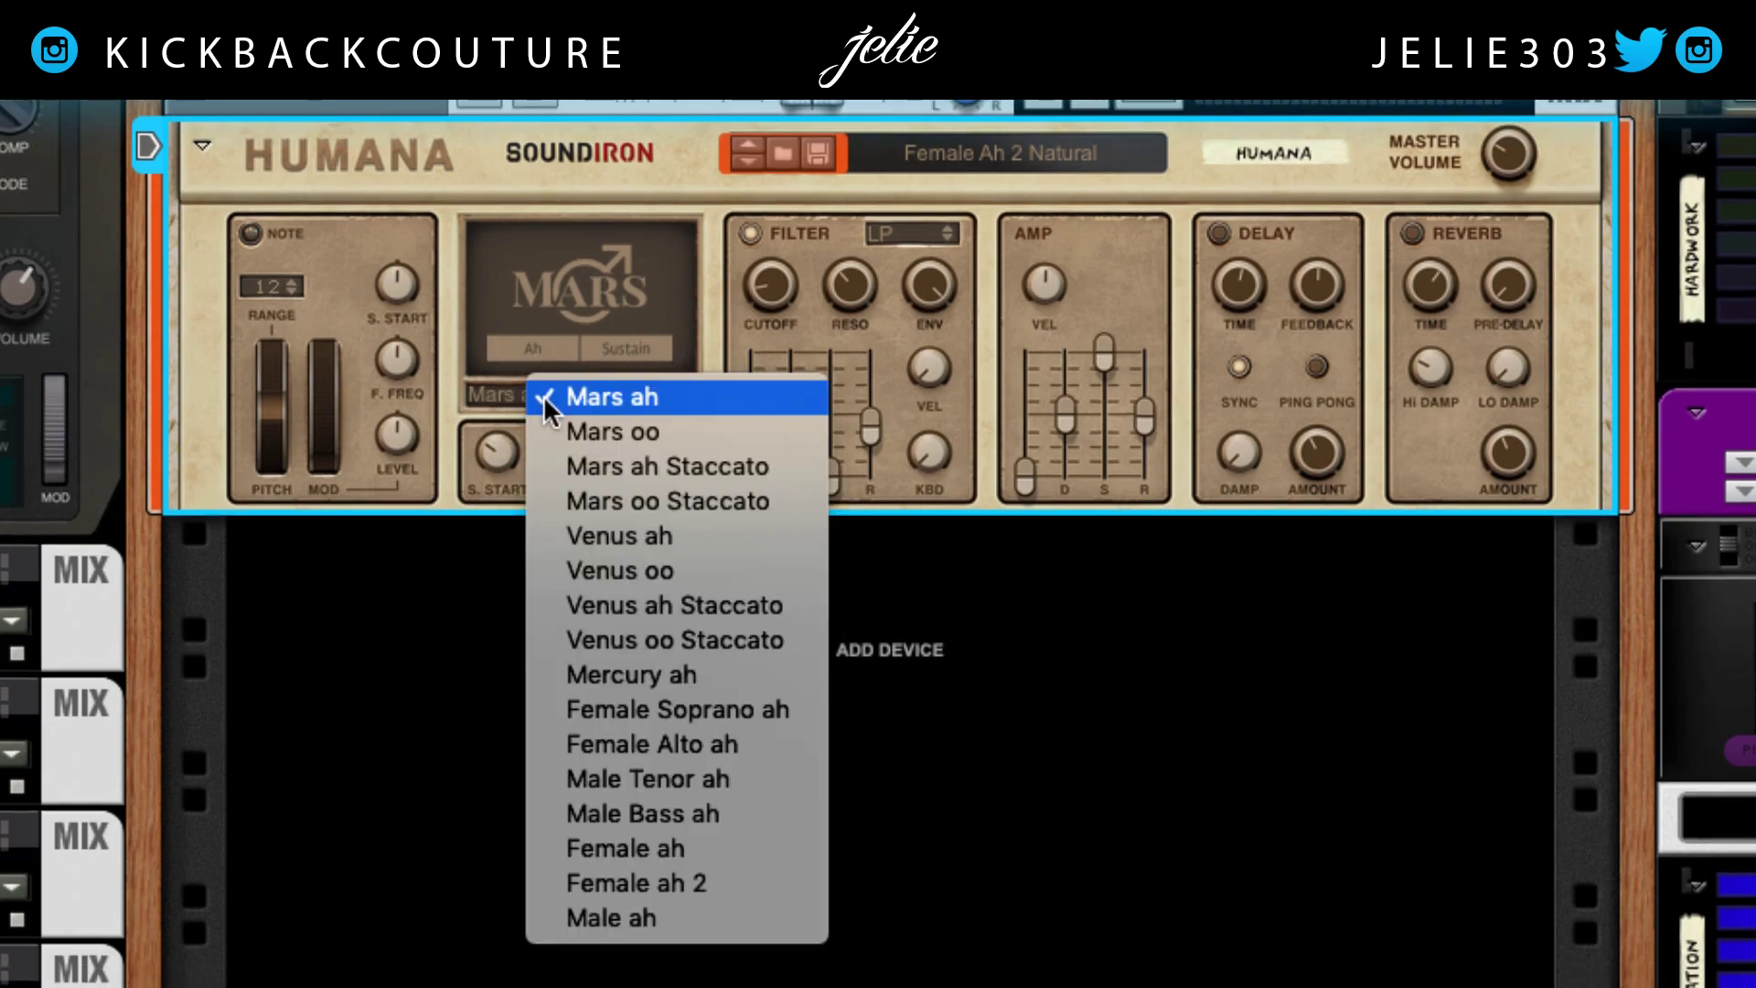
left_click(701, 511)
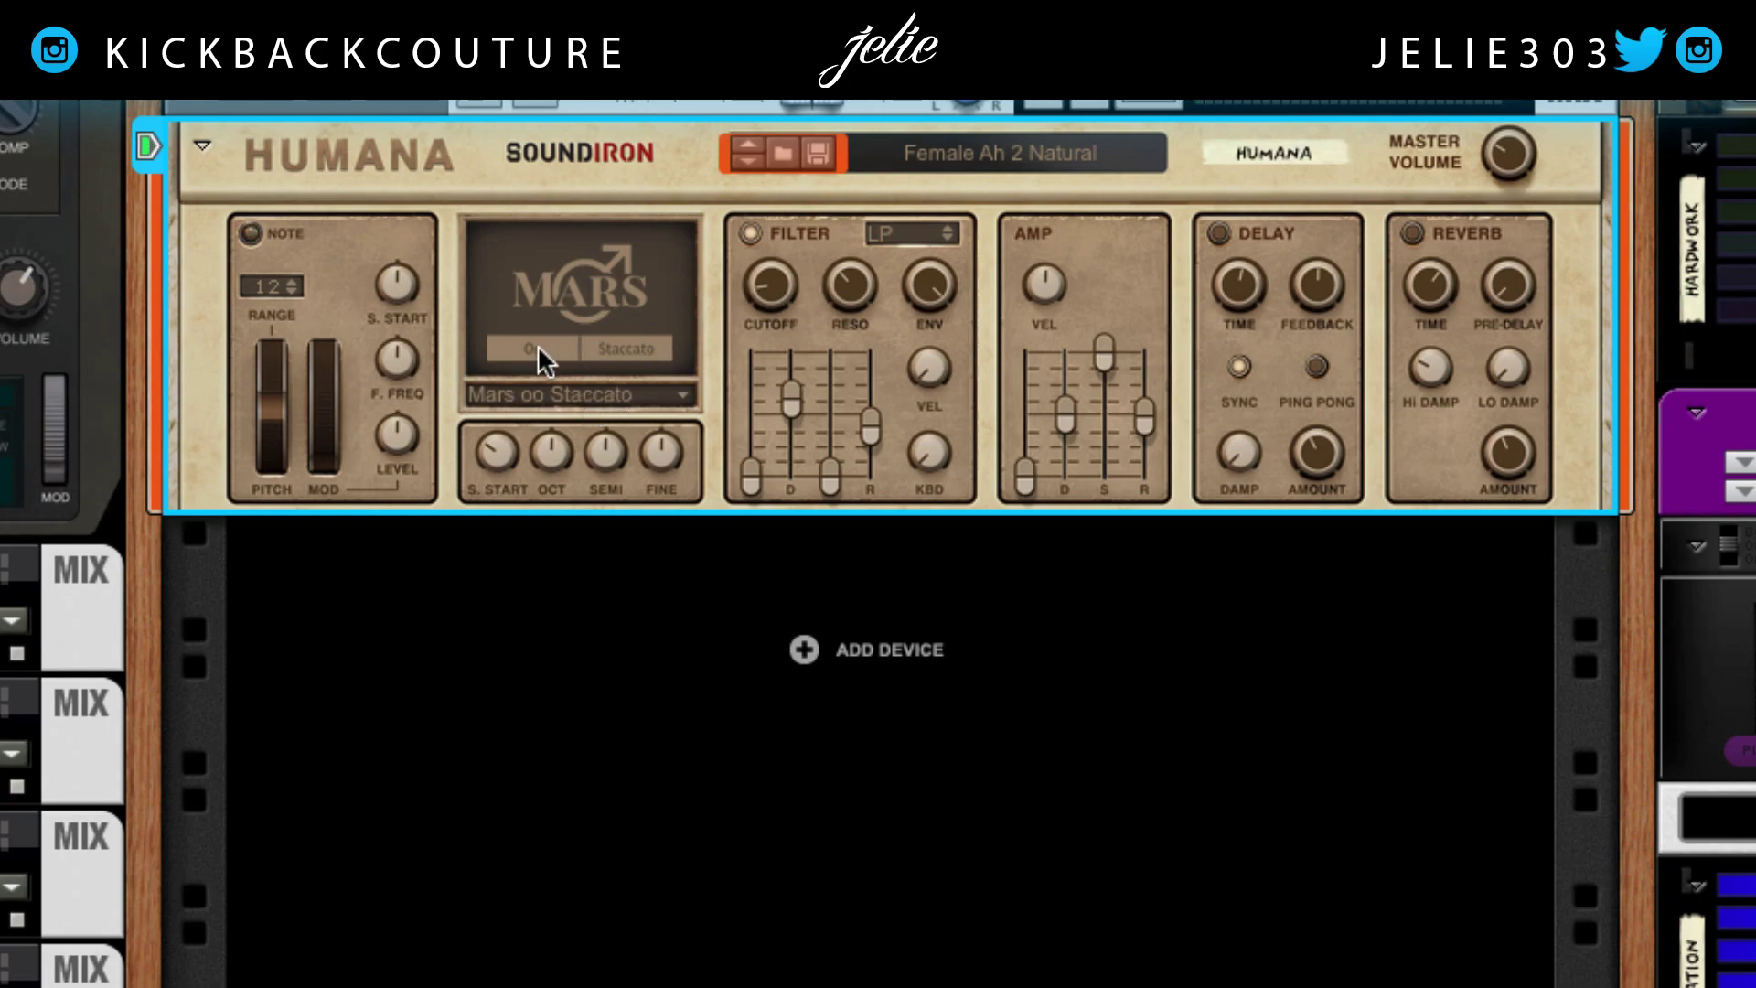
- Try the sustained Mars oo sample and return to Mars oo Staccato
left_click(536, 394)
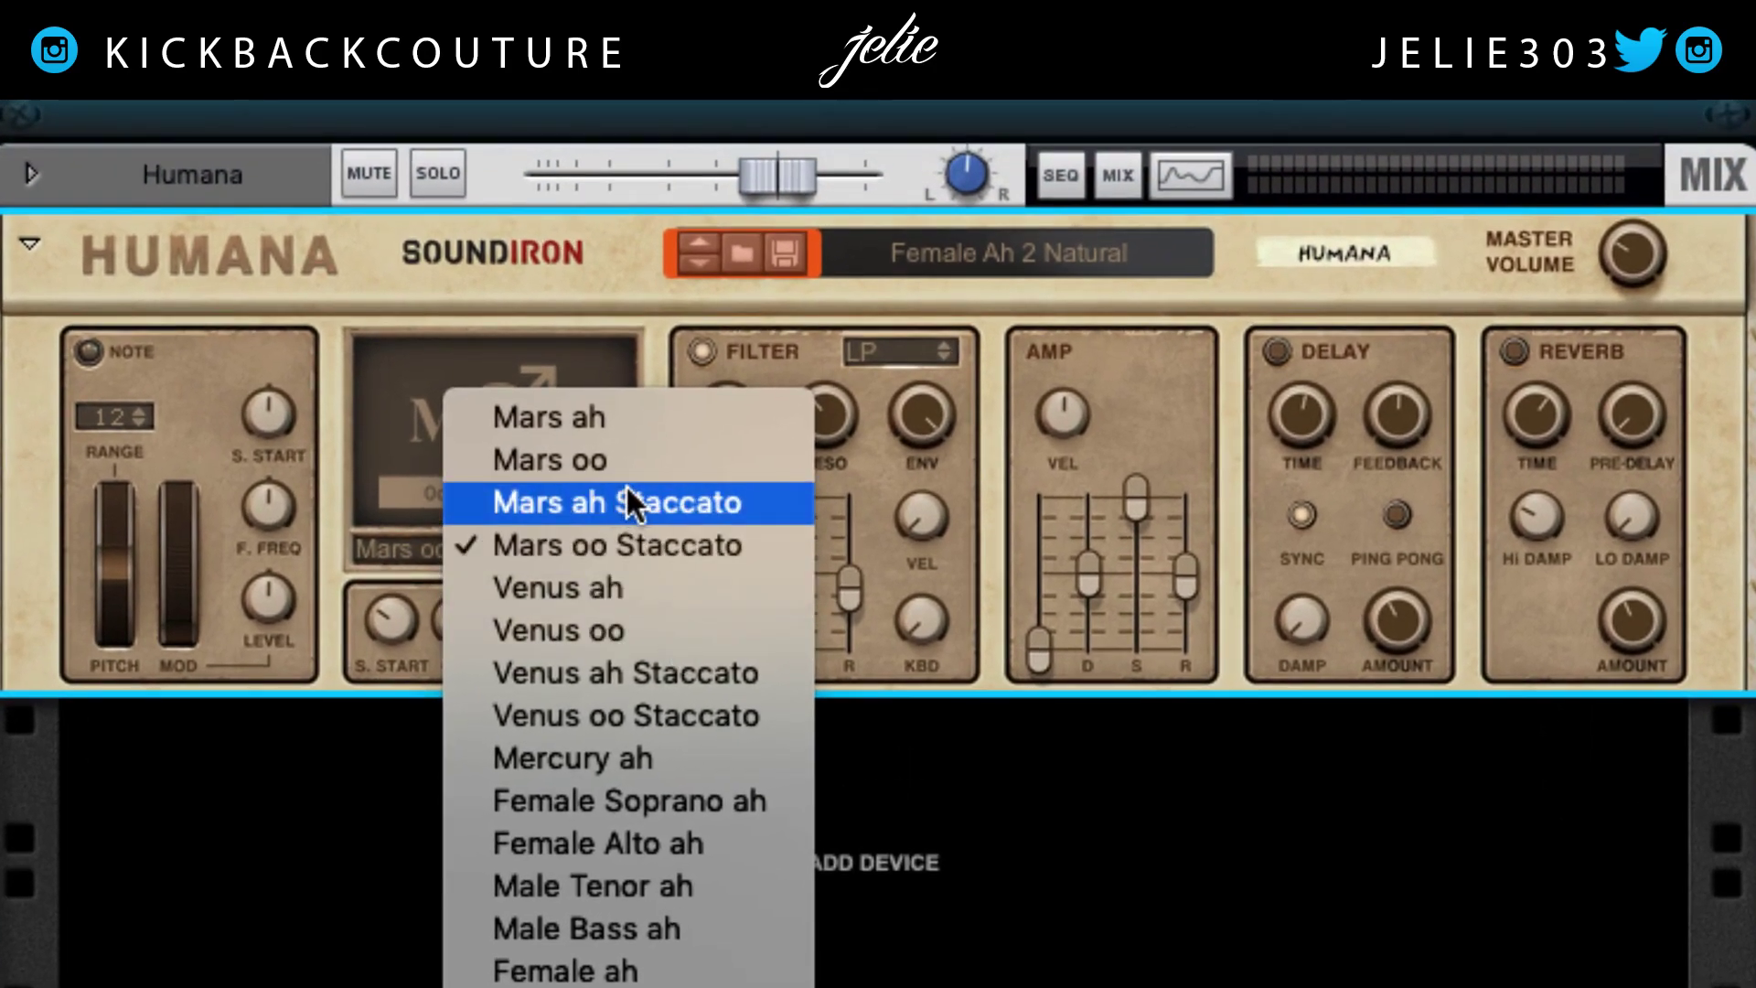
left_click(659, 459)
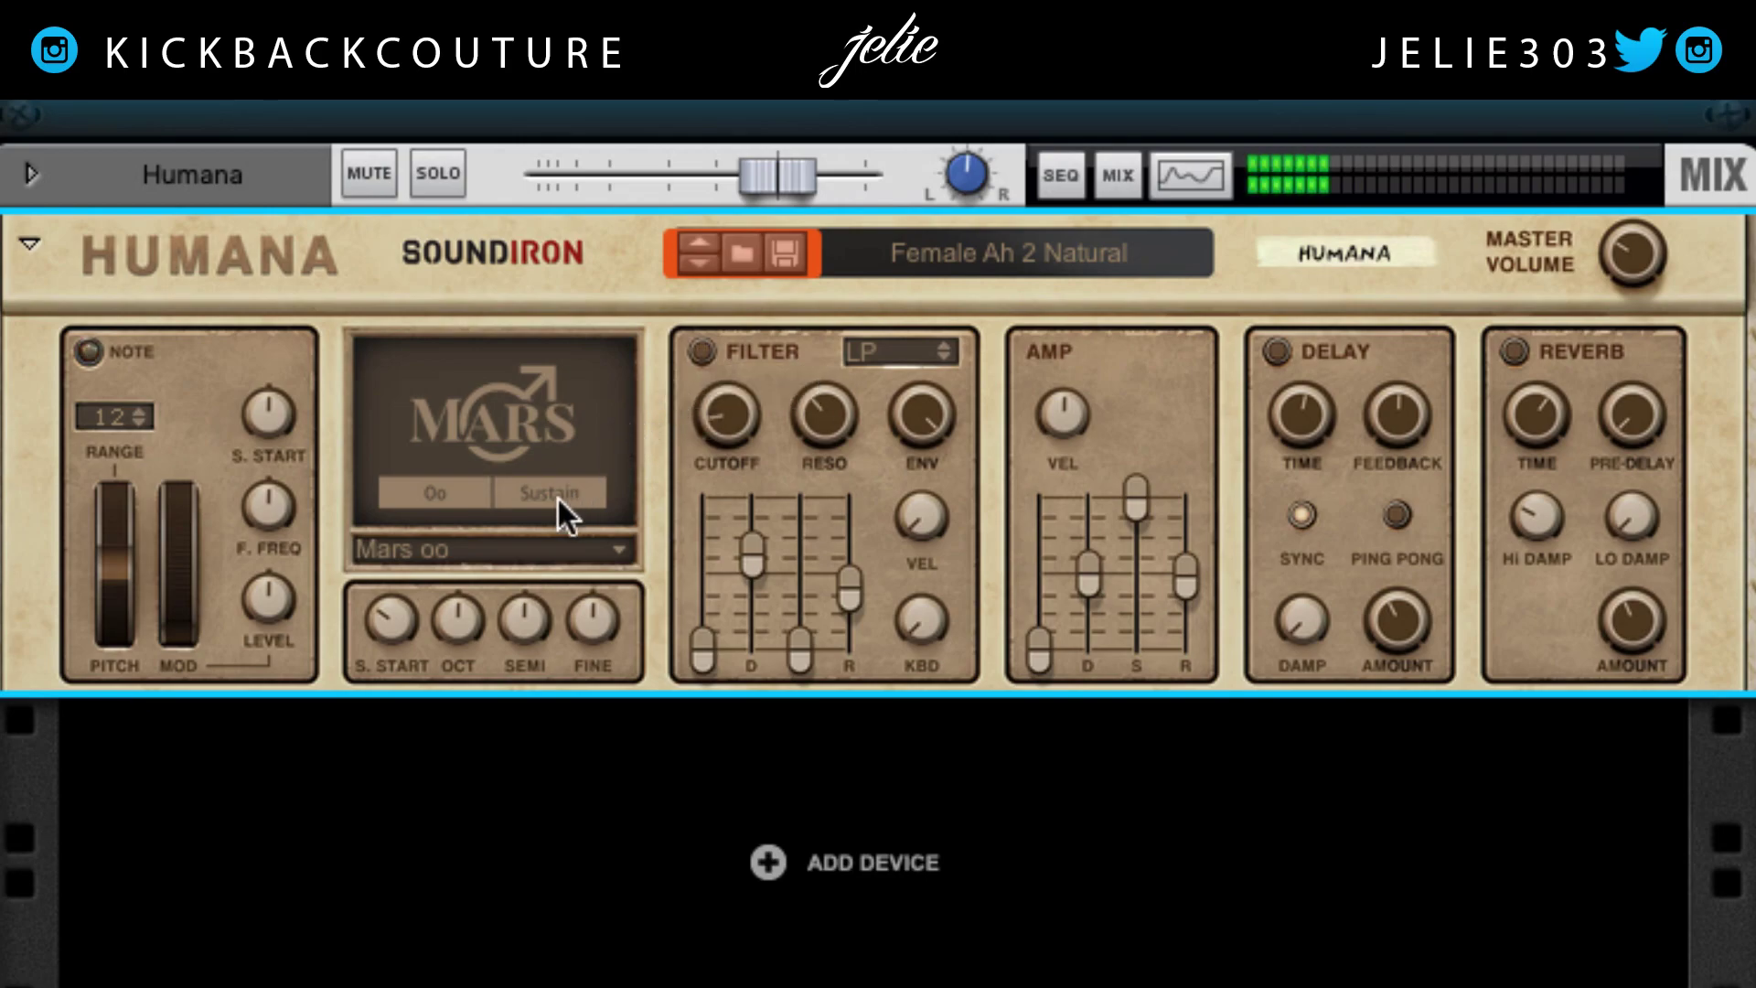
left_click(521, 569)
left_click(590, 640)
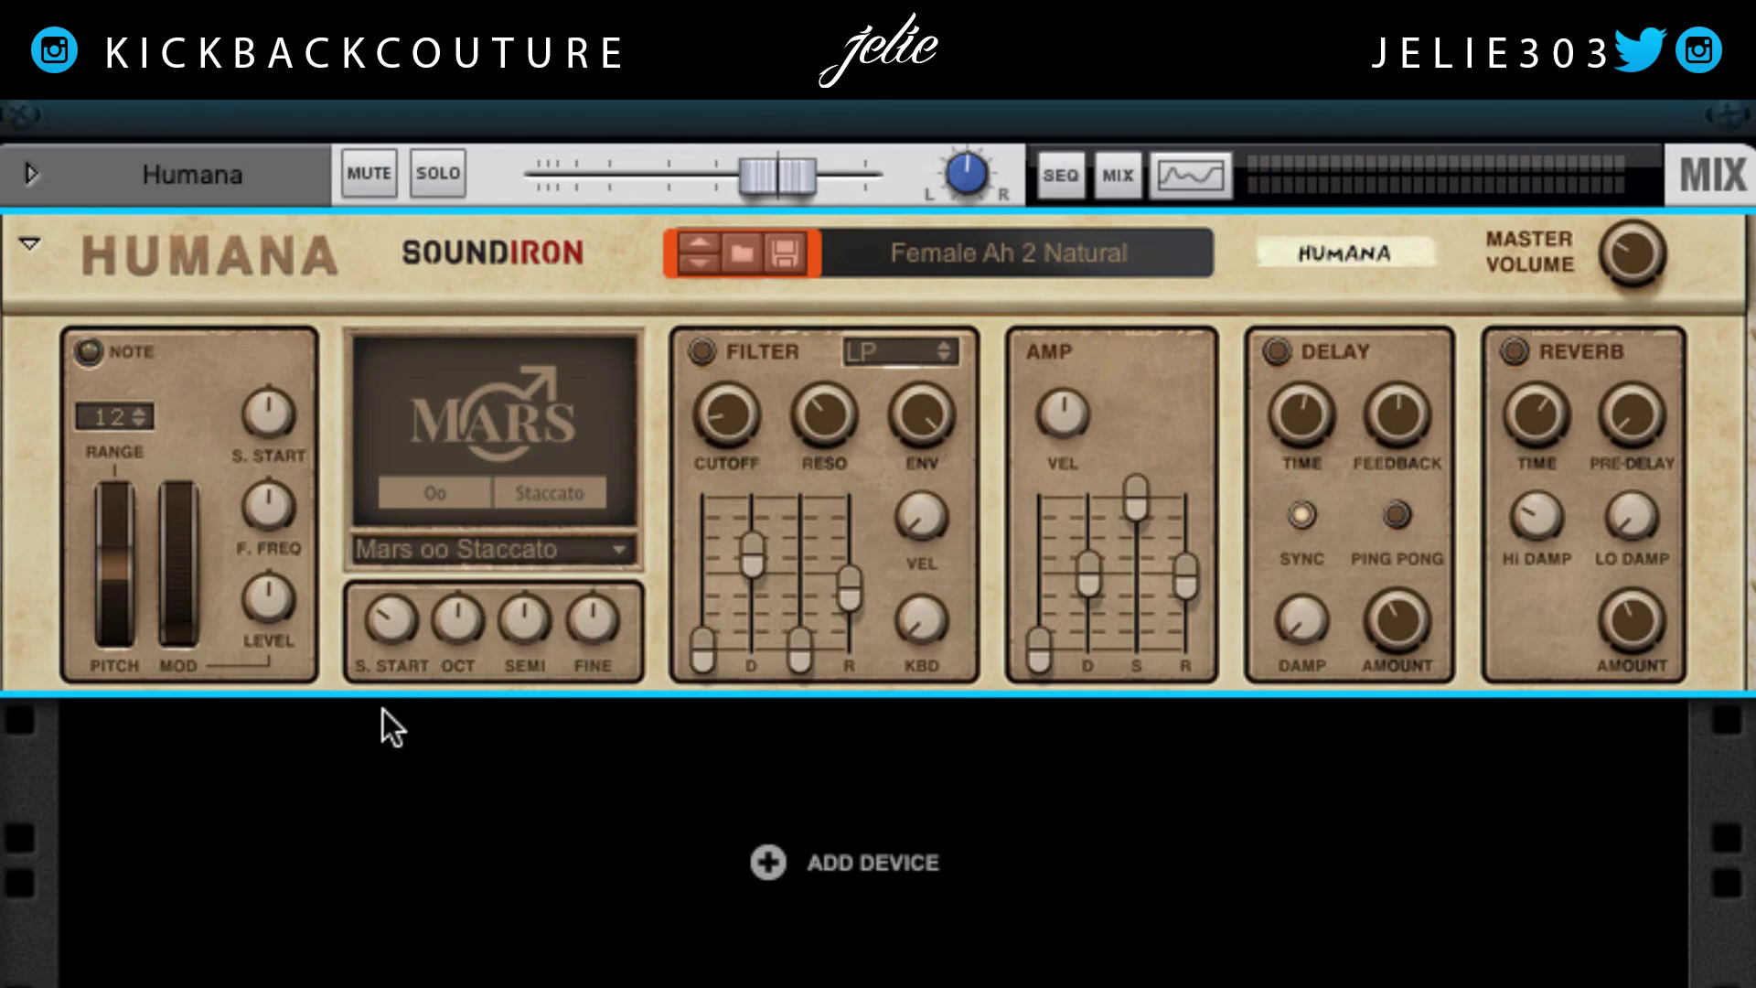
- Sweep the sample start up and down to compare the attack, leaving it at its minimum
scroll(382, 709, "down", 1)
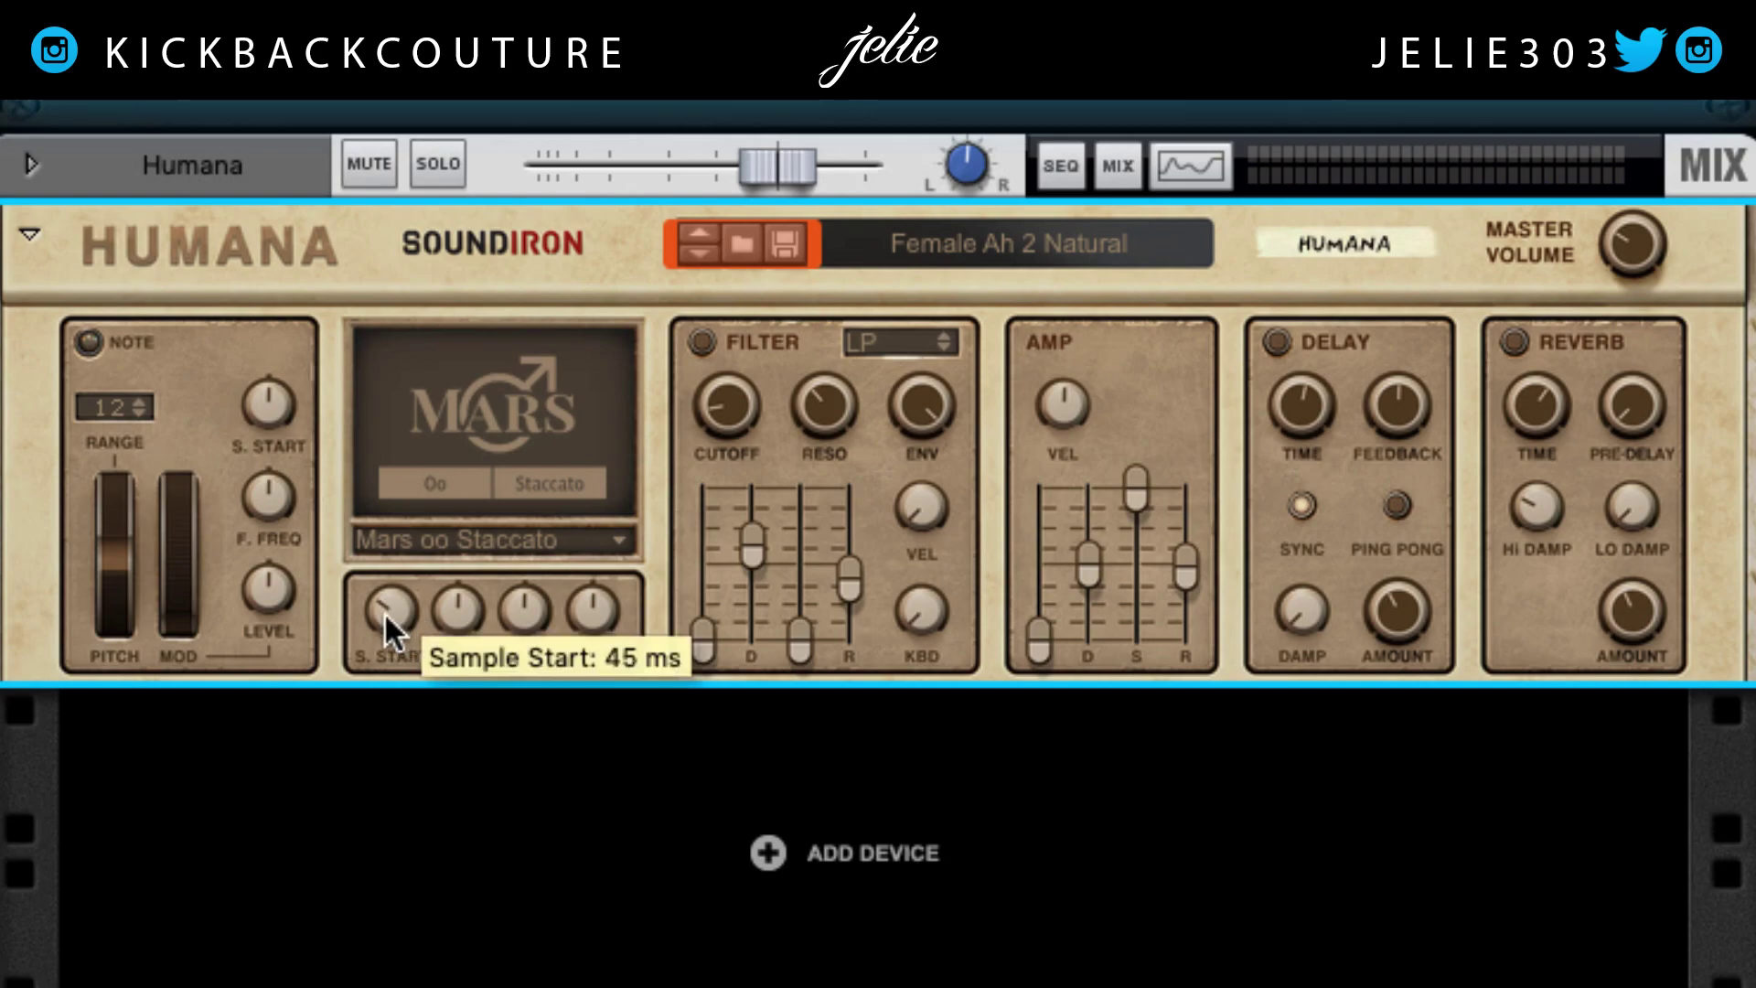
left_click_drag(391, 613, 441, 823)
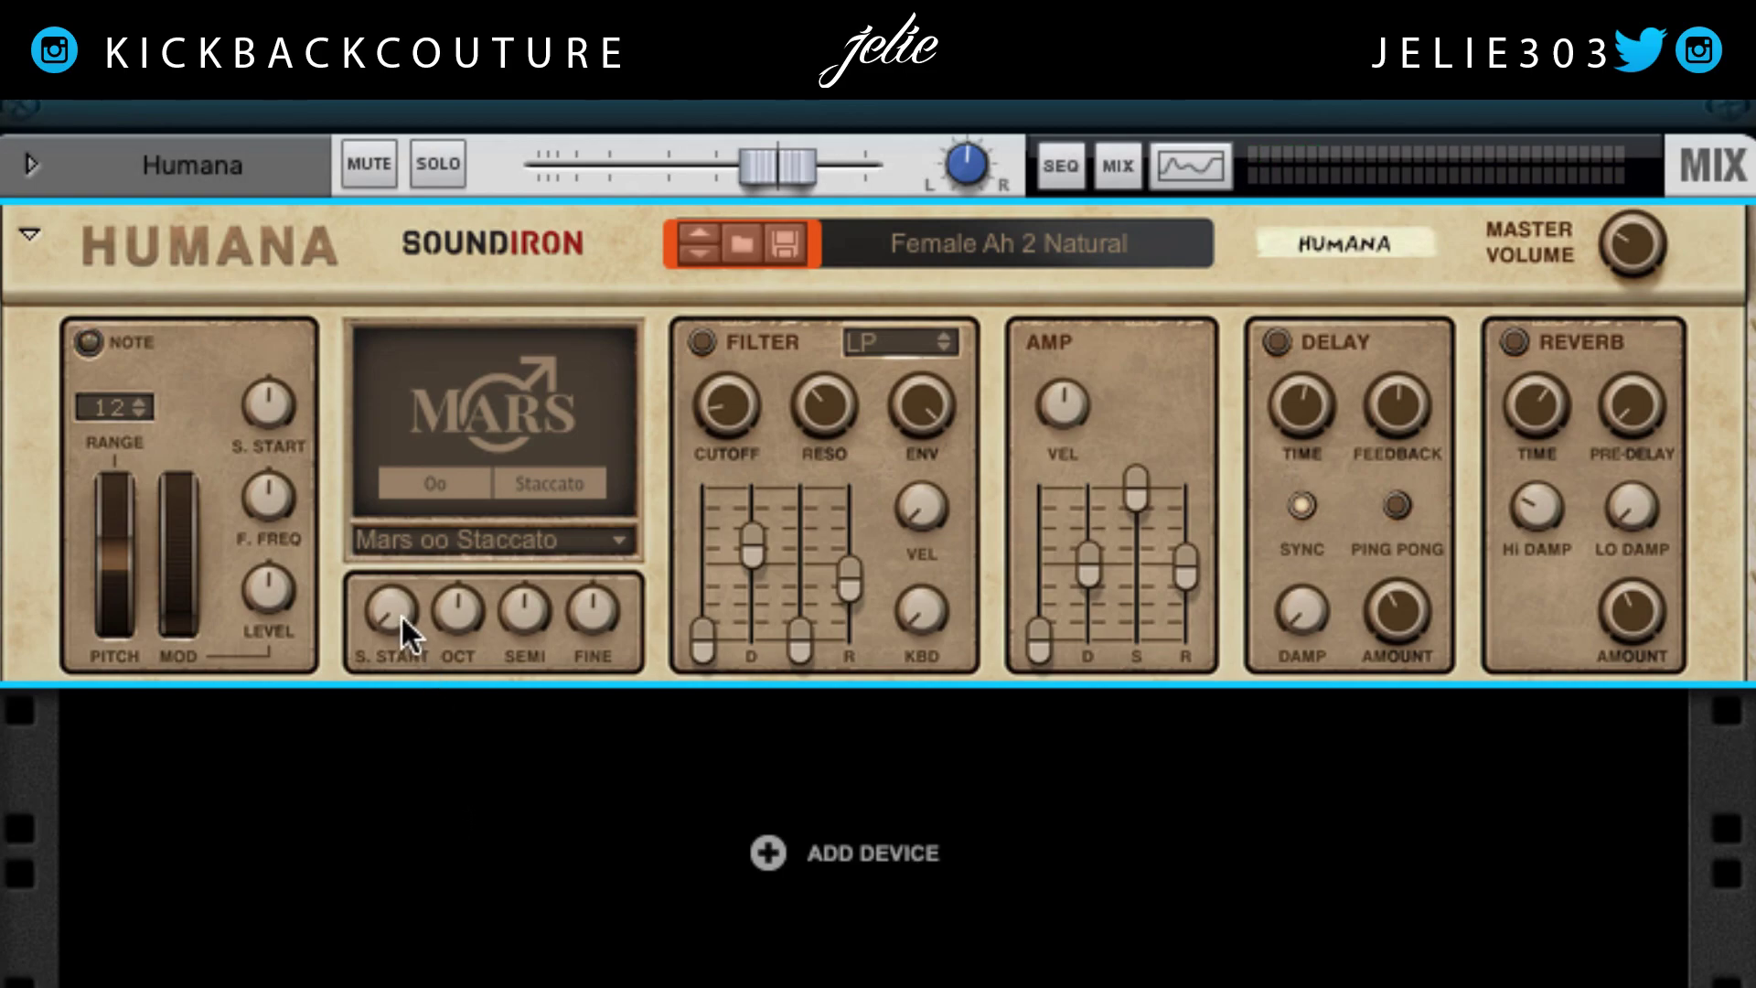
left_click_drag(395, 613, 411, 419)
left_click_drag(401, 611, 378, 805)
left_click_drag(391, 612, 490, 477)
left_click_drag(385, 587, 441, 871)
- Try the octave shift at 2 and at its minimum, and return it to its centre
left_click_drag(452, 613, 432, 456)
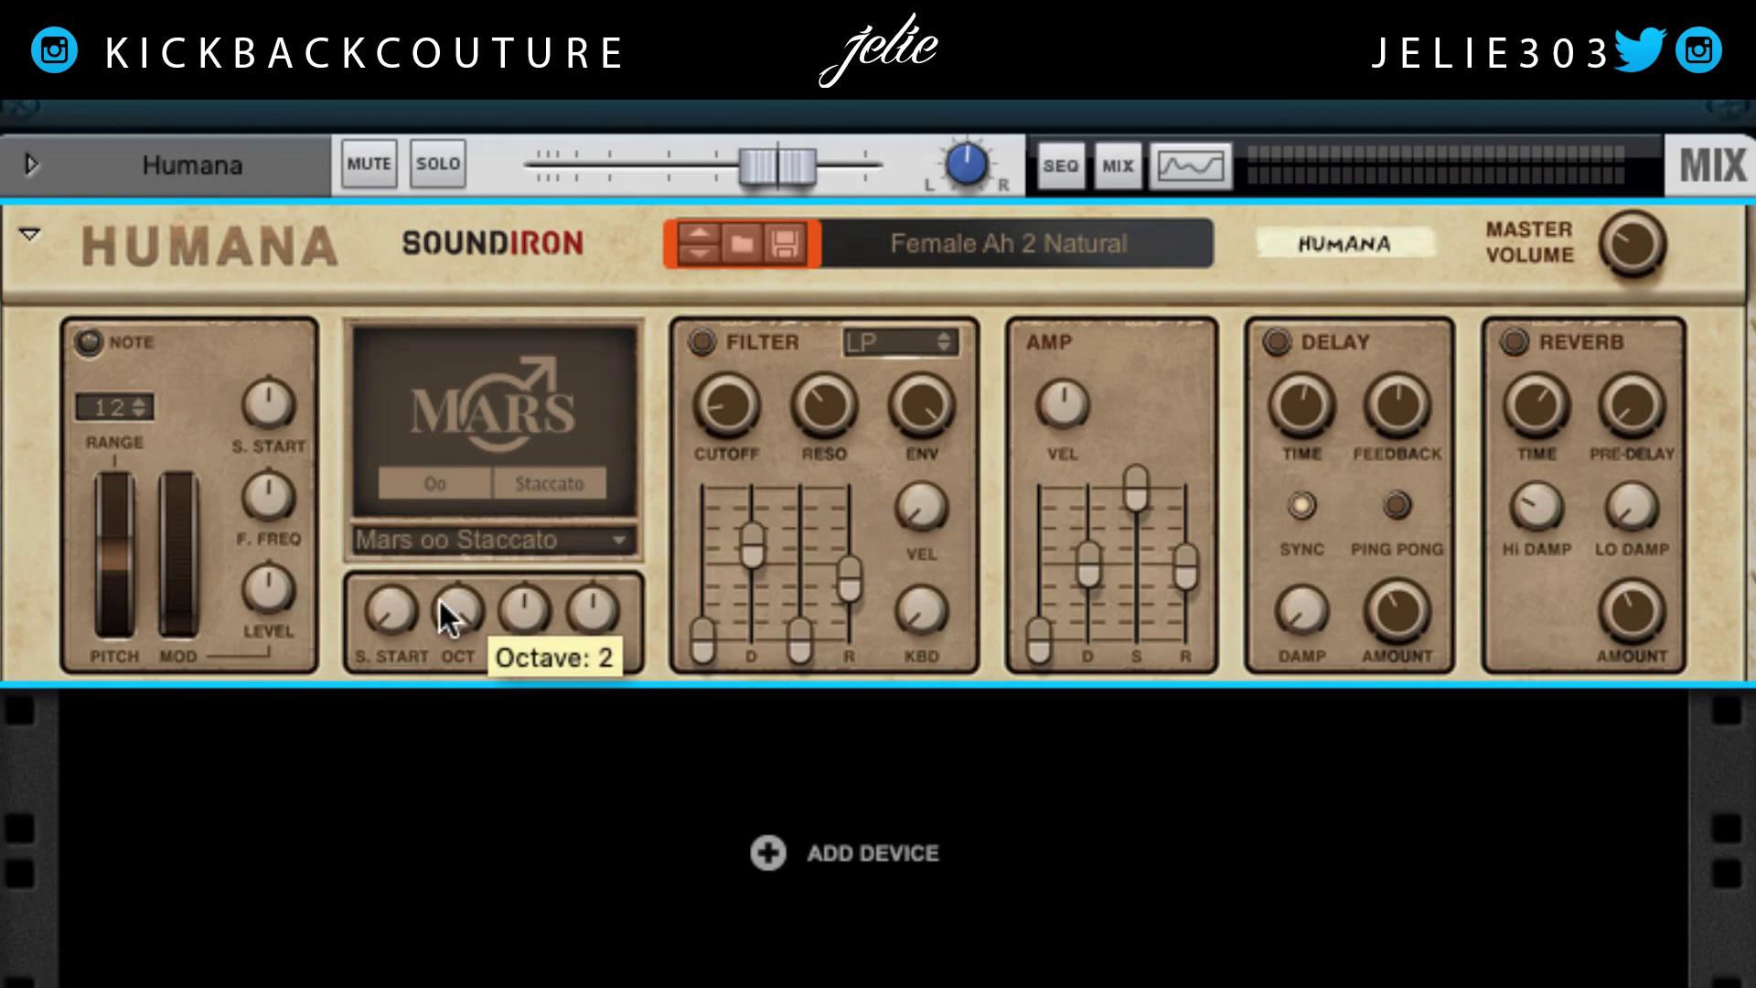
left_click_drag(463, 642, 463, 731)
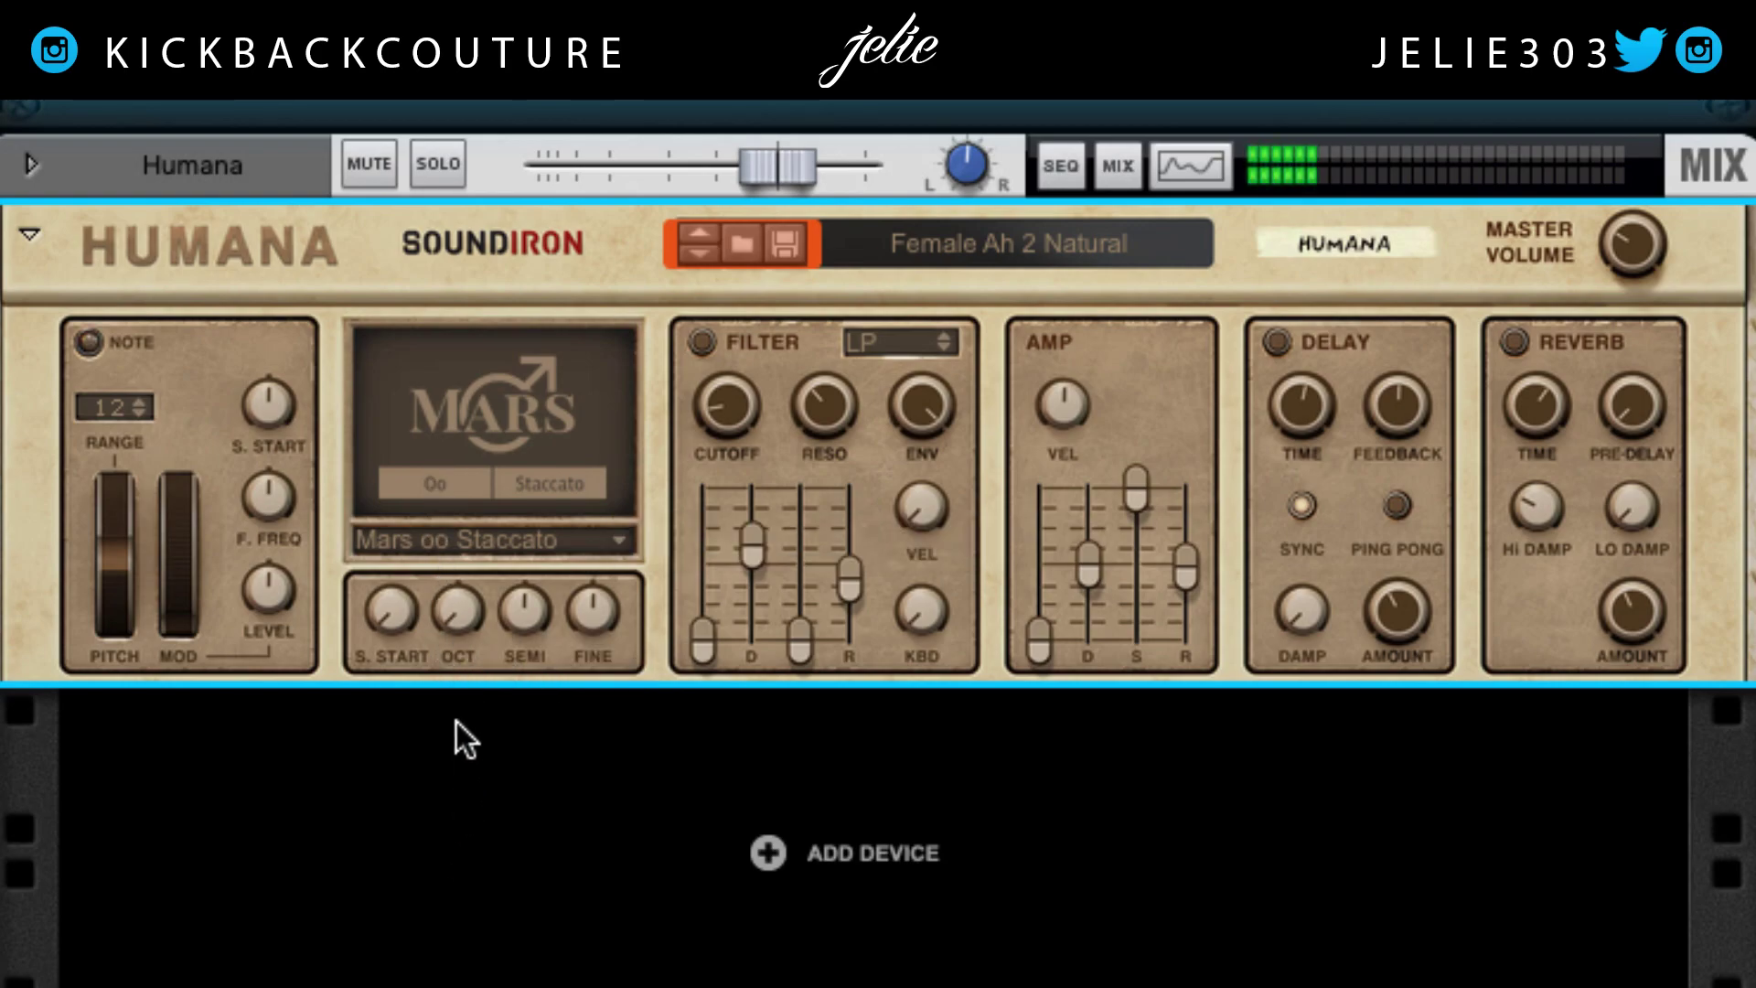
left_click_drag(458, 613, 534, 646)
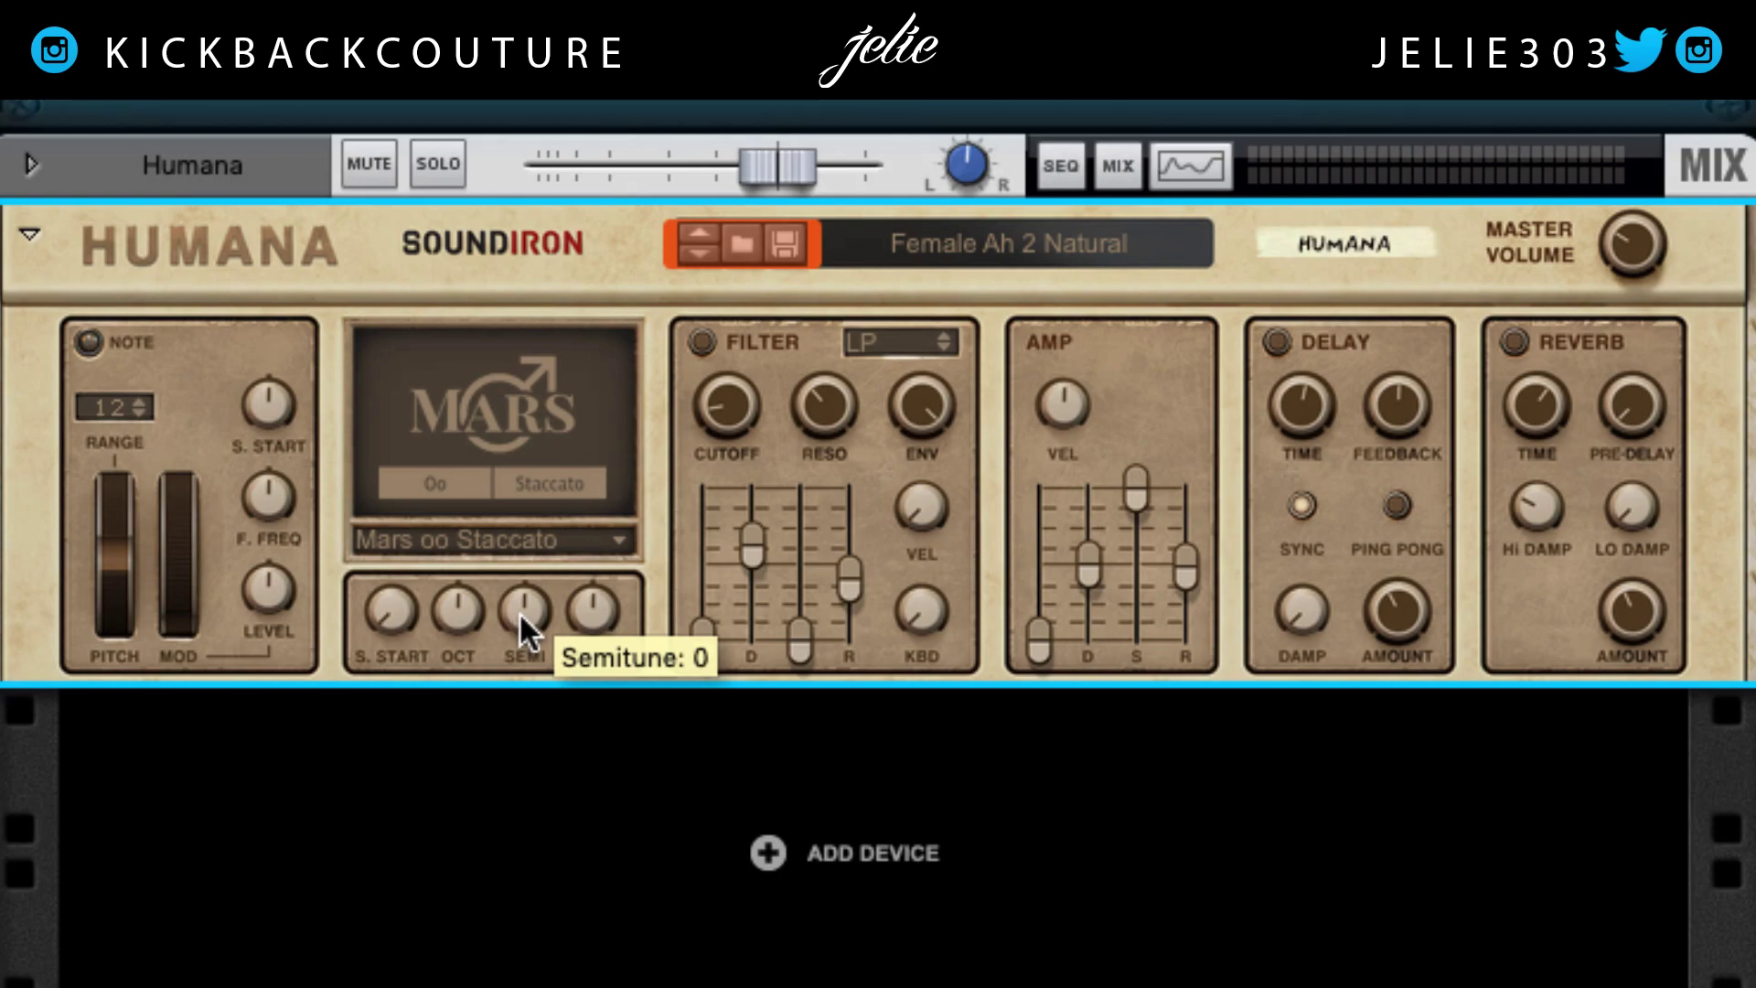
- Try the semitone tuning at -12 and 12, and reset it to its default
left_click_drag(521, 611, 541, 847)
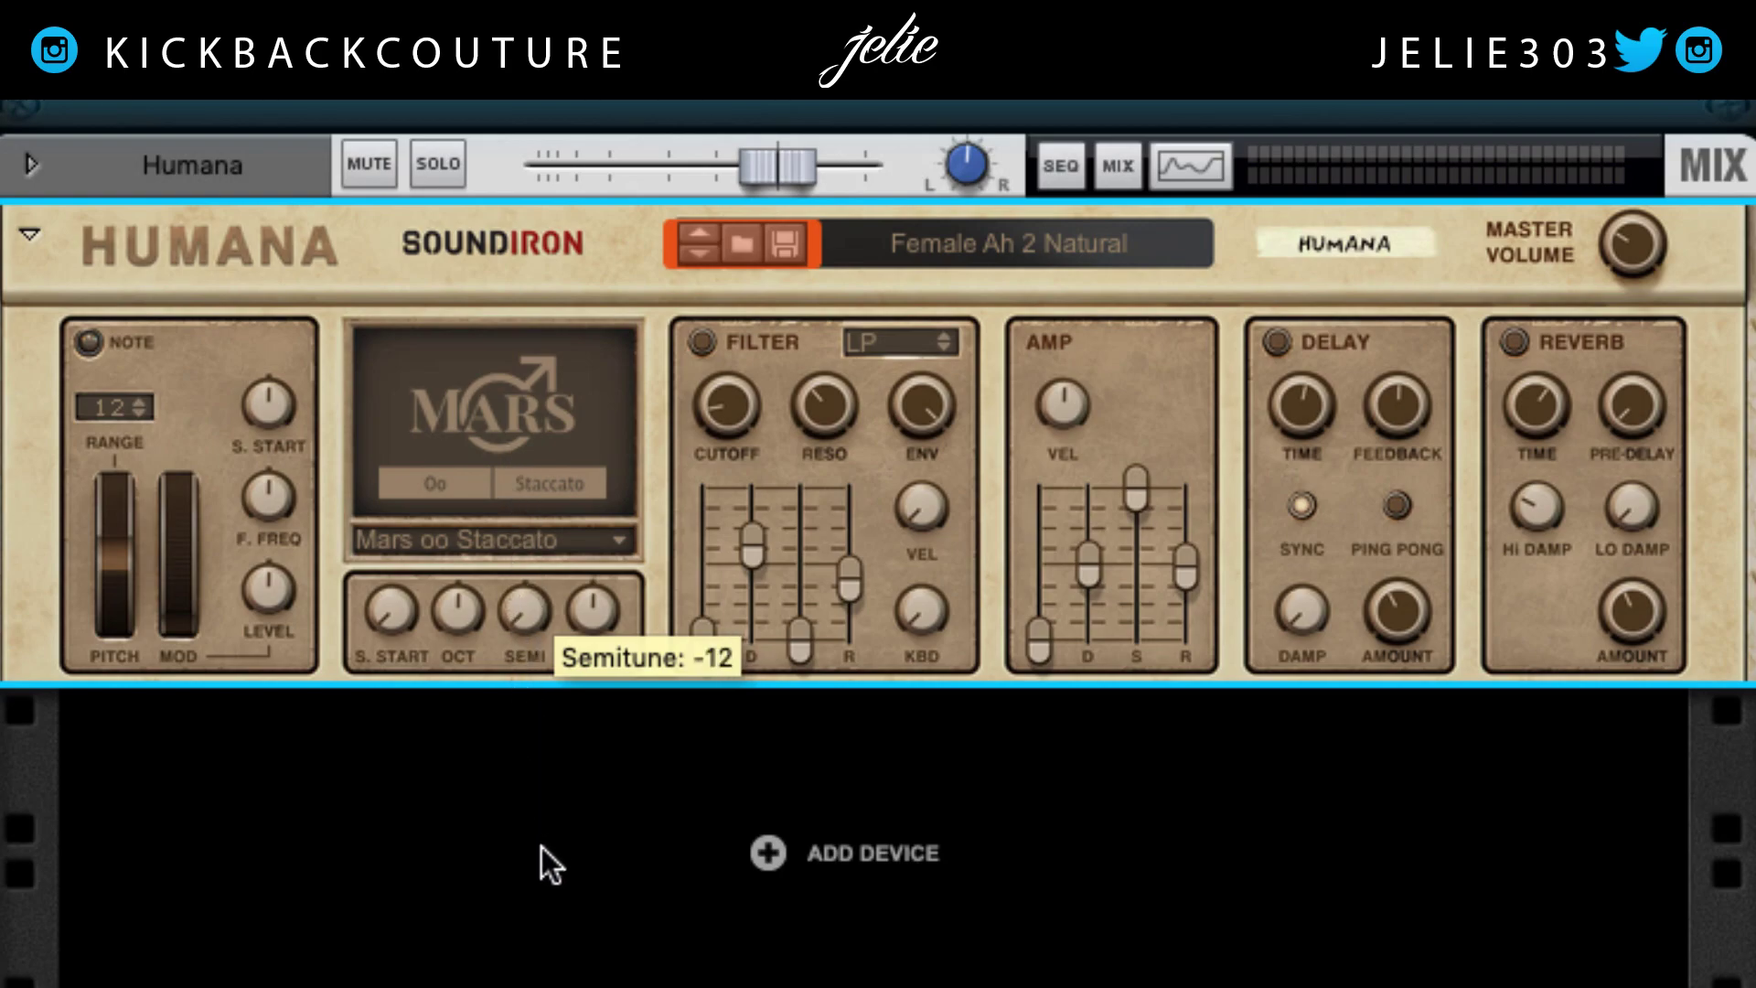
left_click_drag(529, 607, 608, 376)
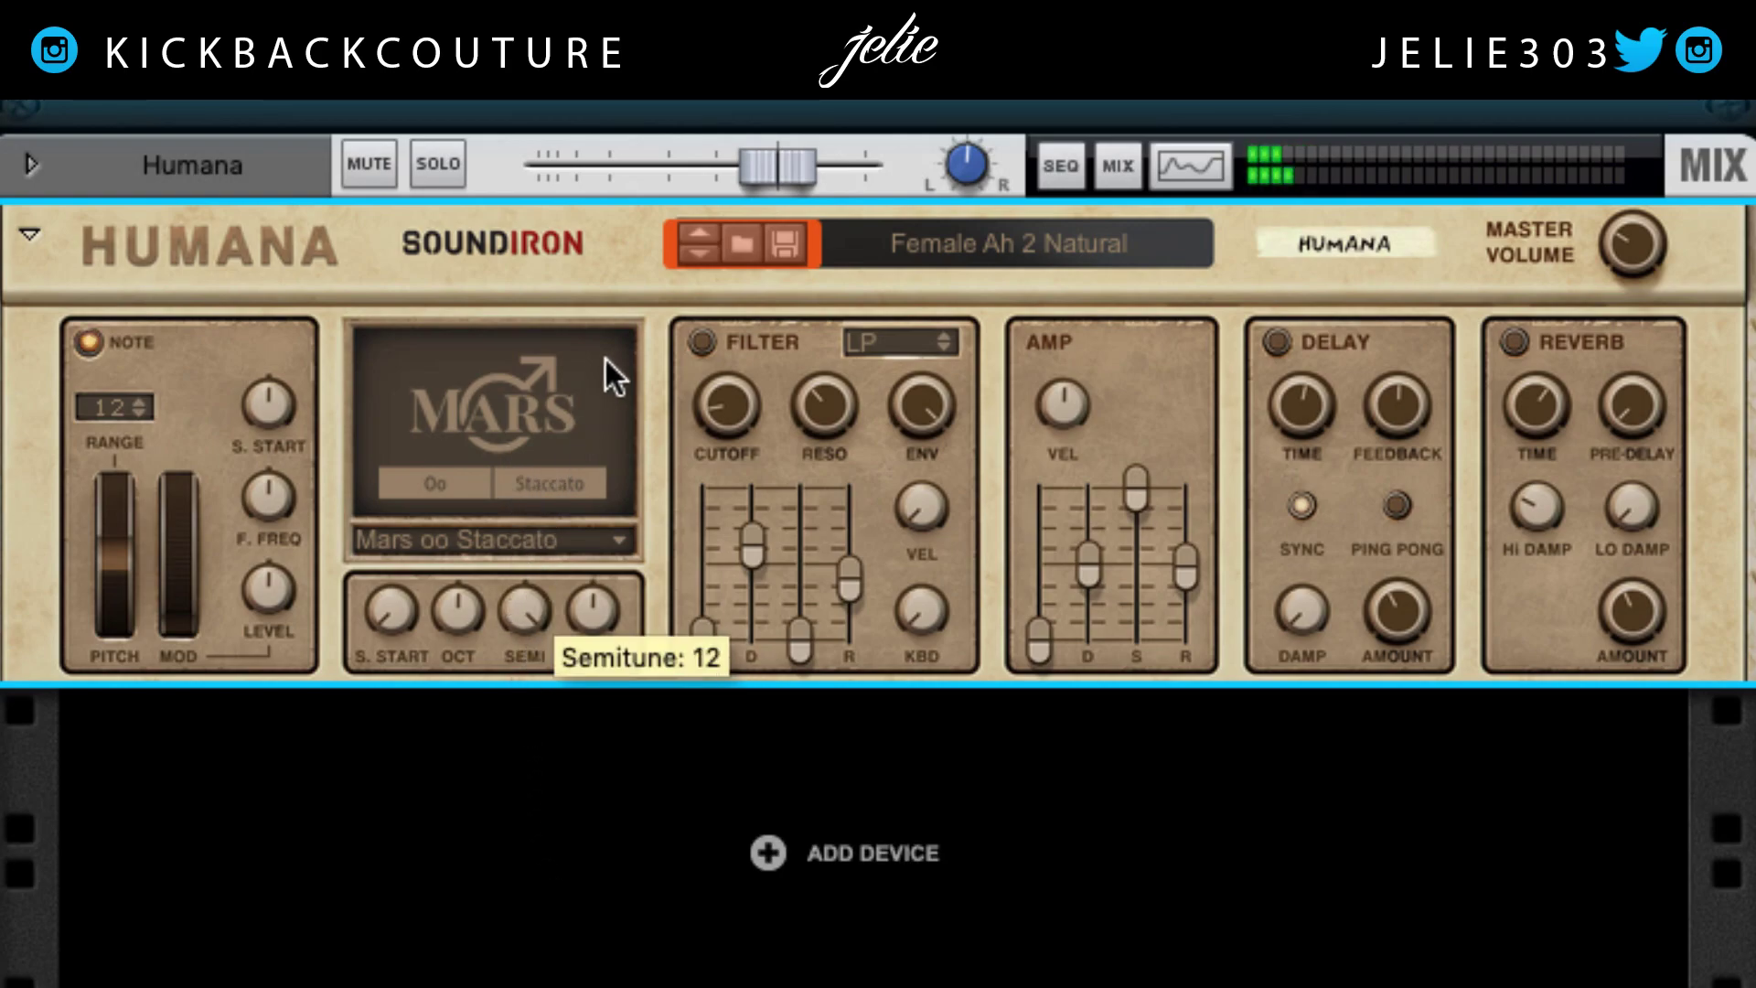
left_click(518, 607, "ctrl")
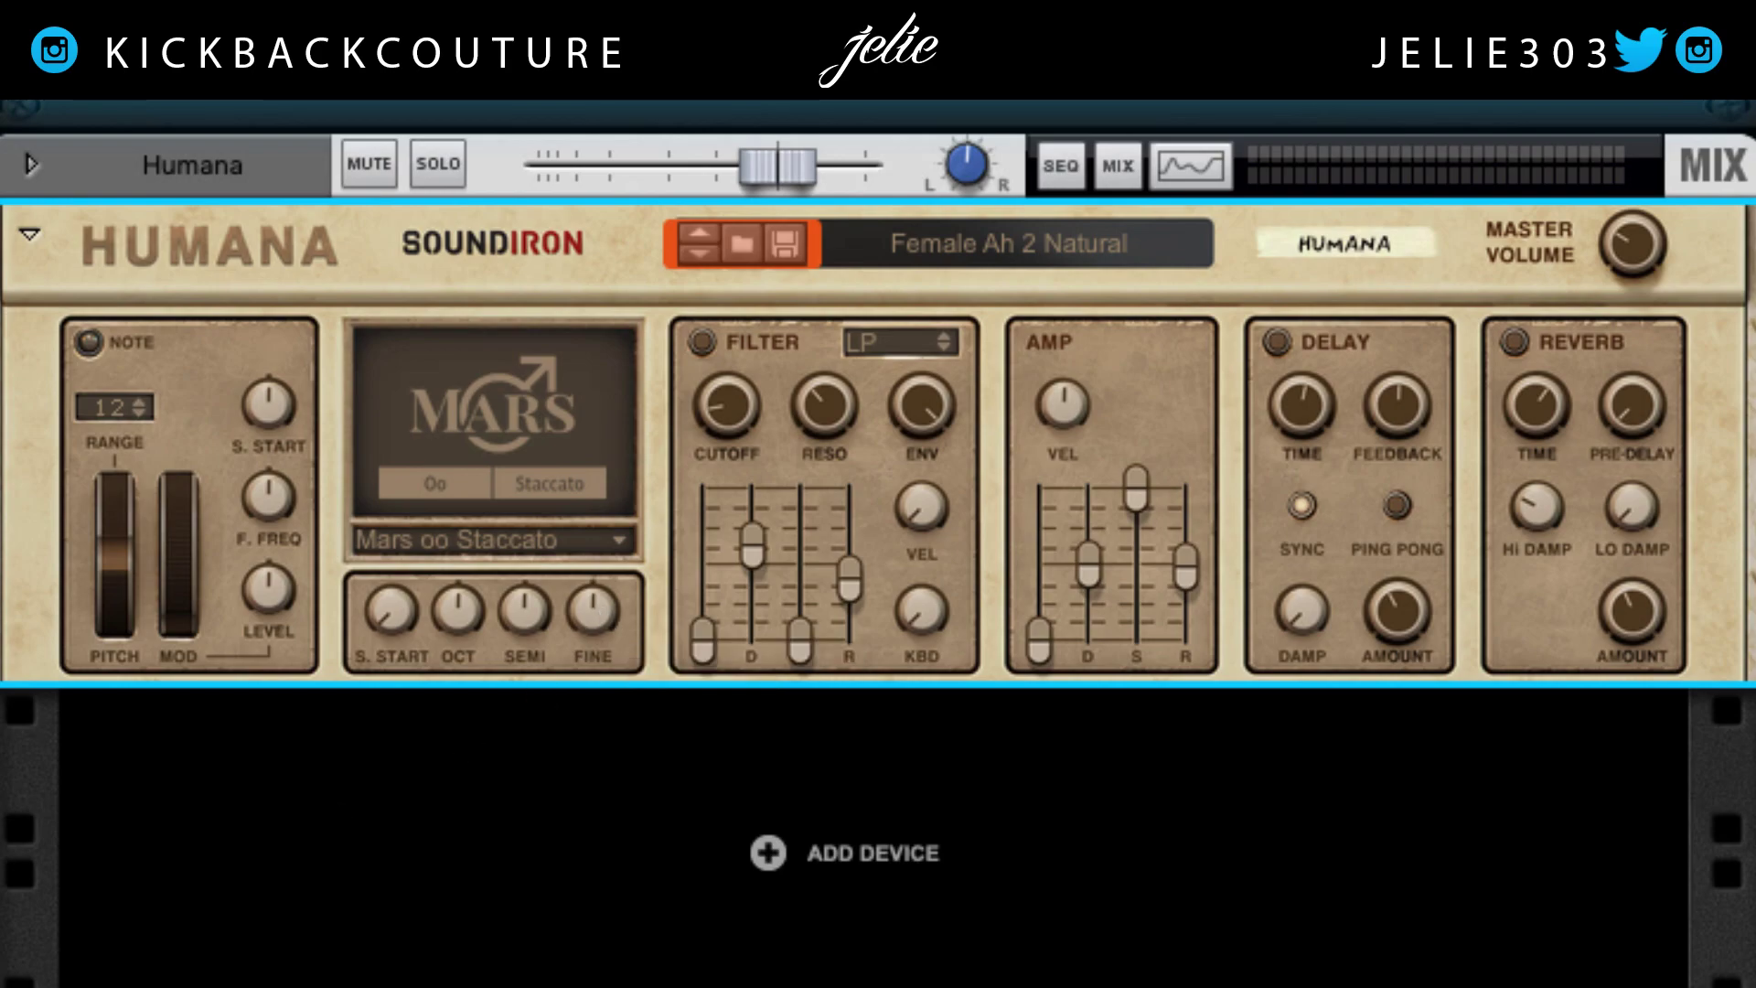
- Show the on-screen piano keys window and close it again
key("F4")
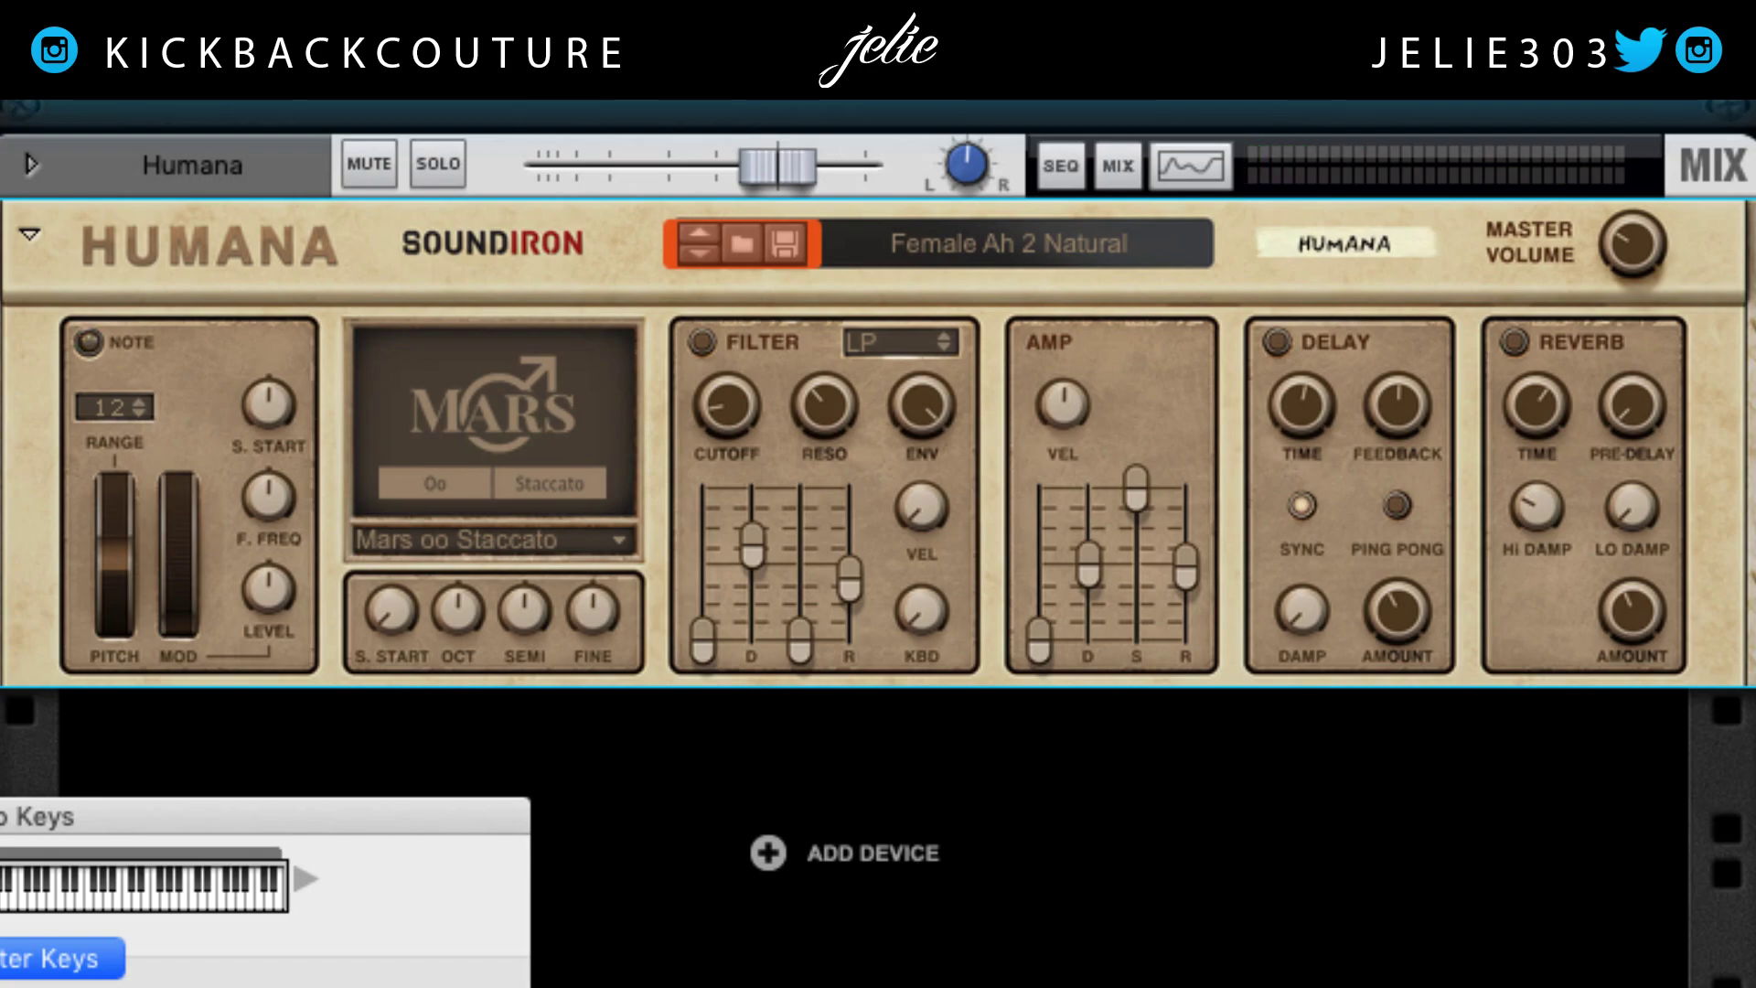
key("F4")
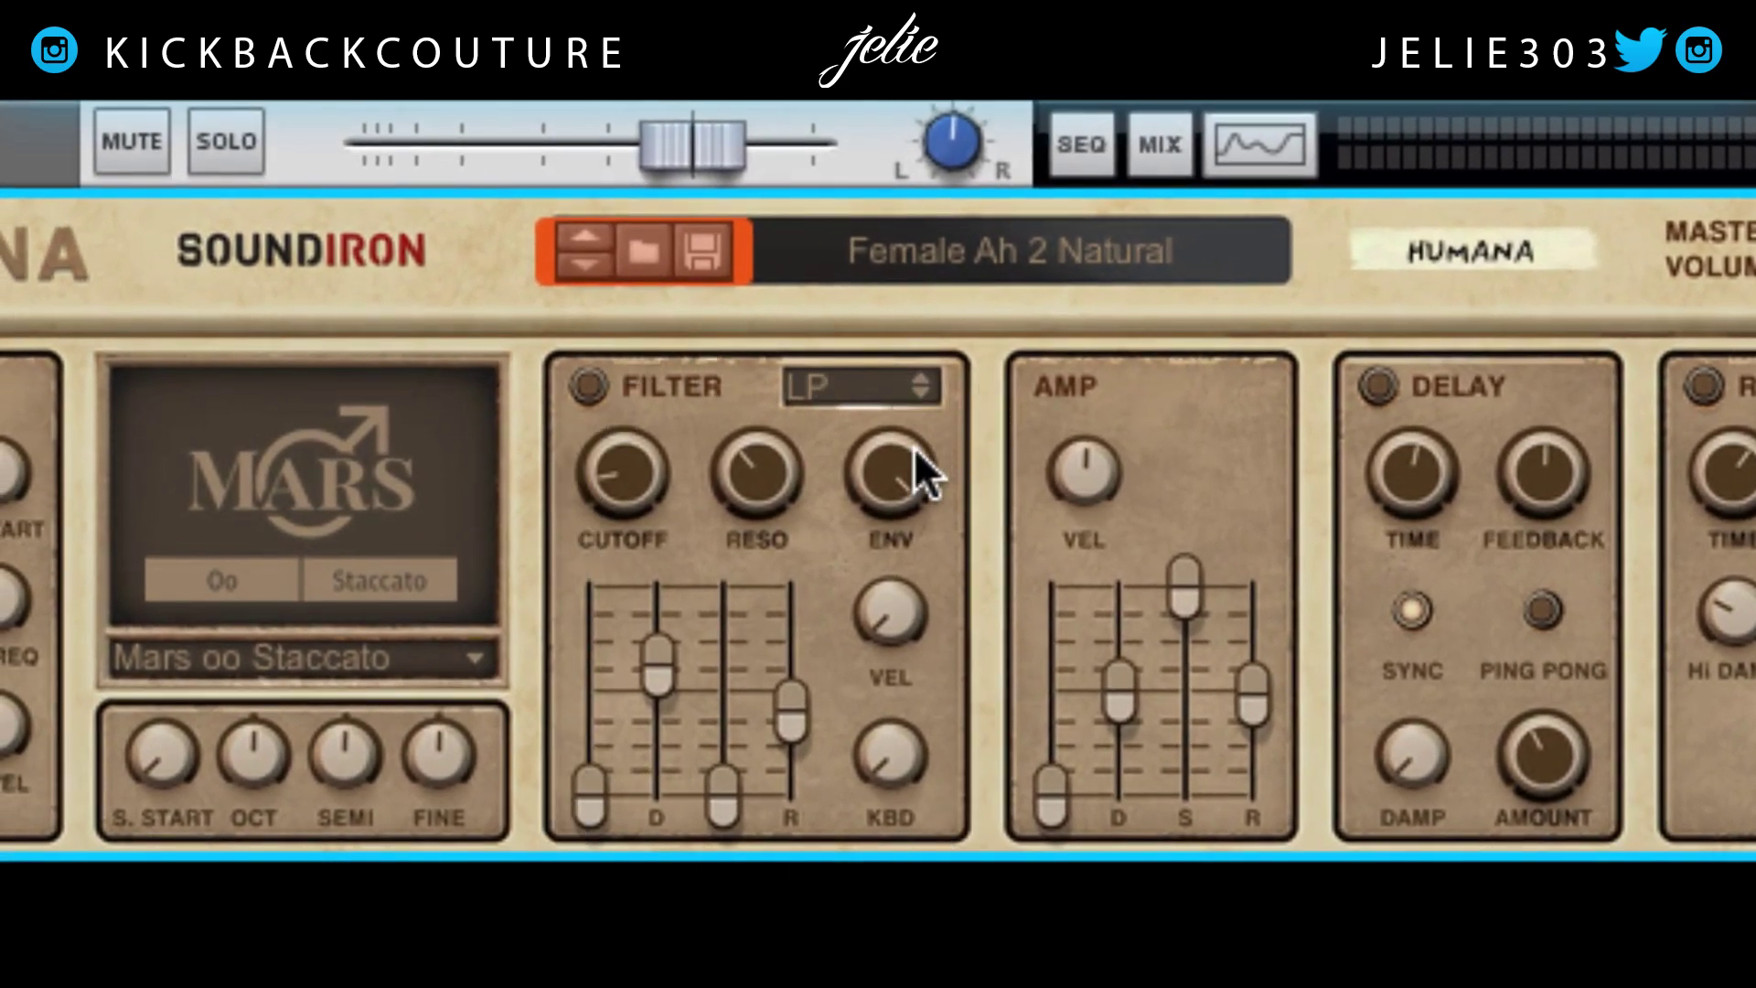
- Turn on the filter, raise its cutoff to maximum and view the filter types while keeping LP
left_click(589, 392)
left_click_drag(622, 492, 700, 206)
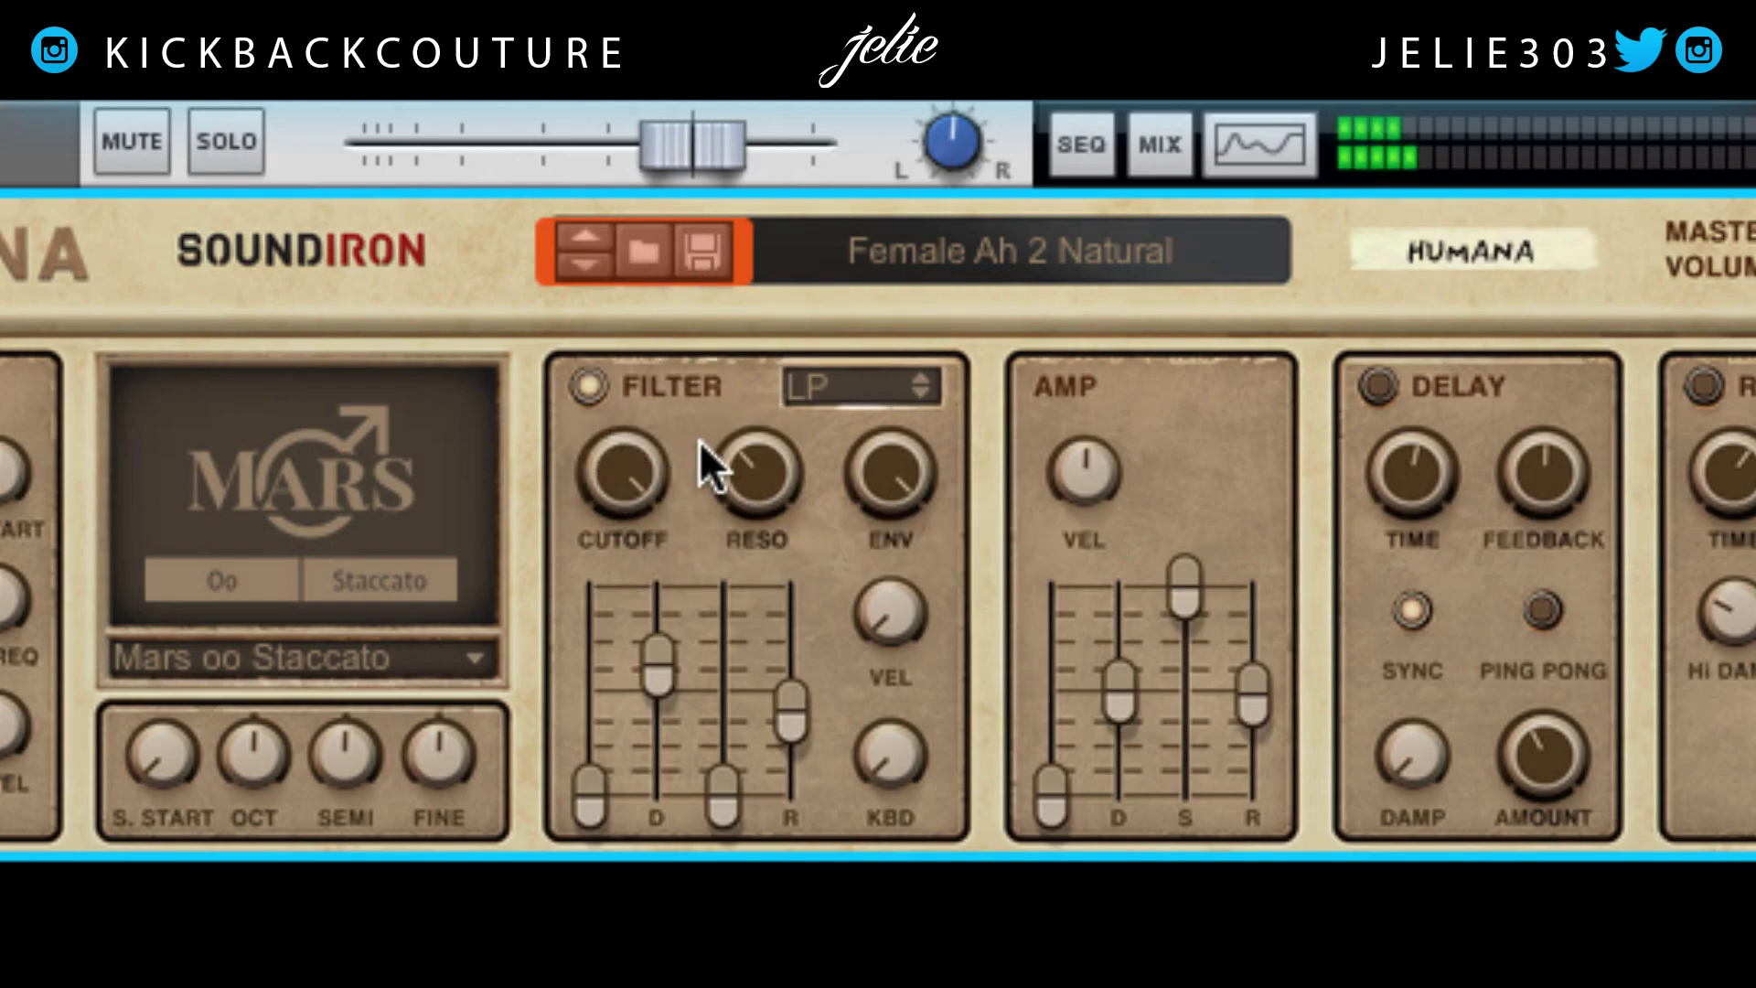
left_click(849, 388)
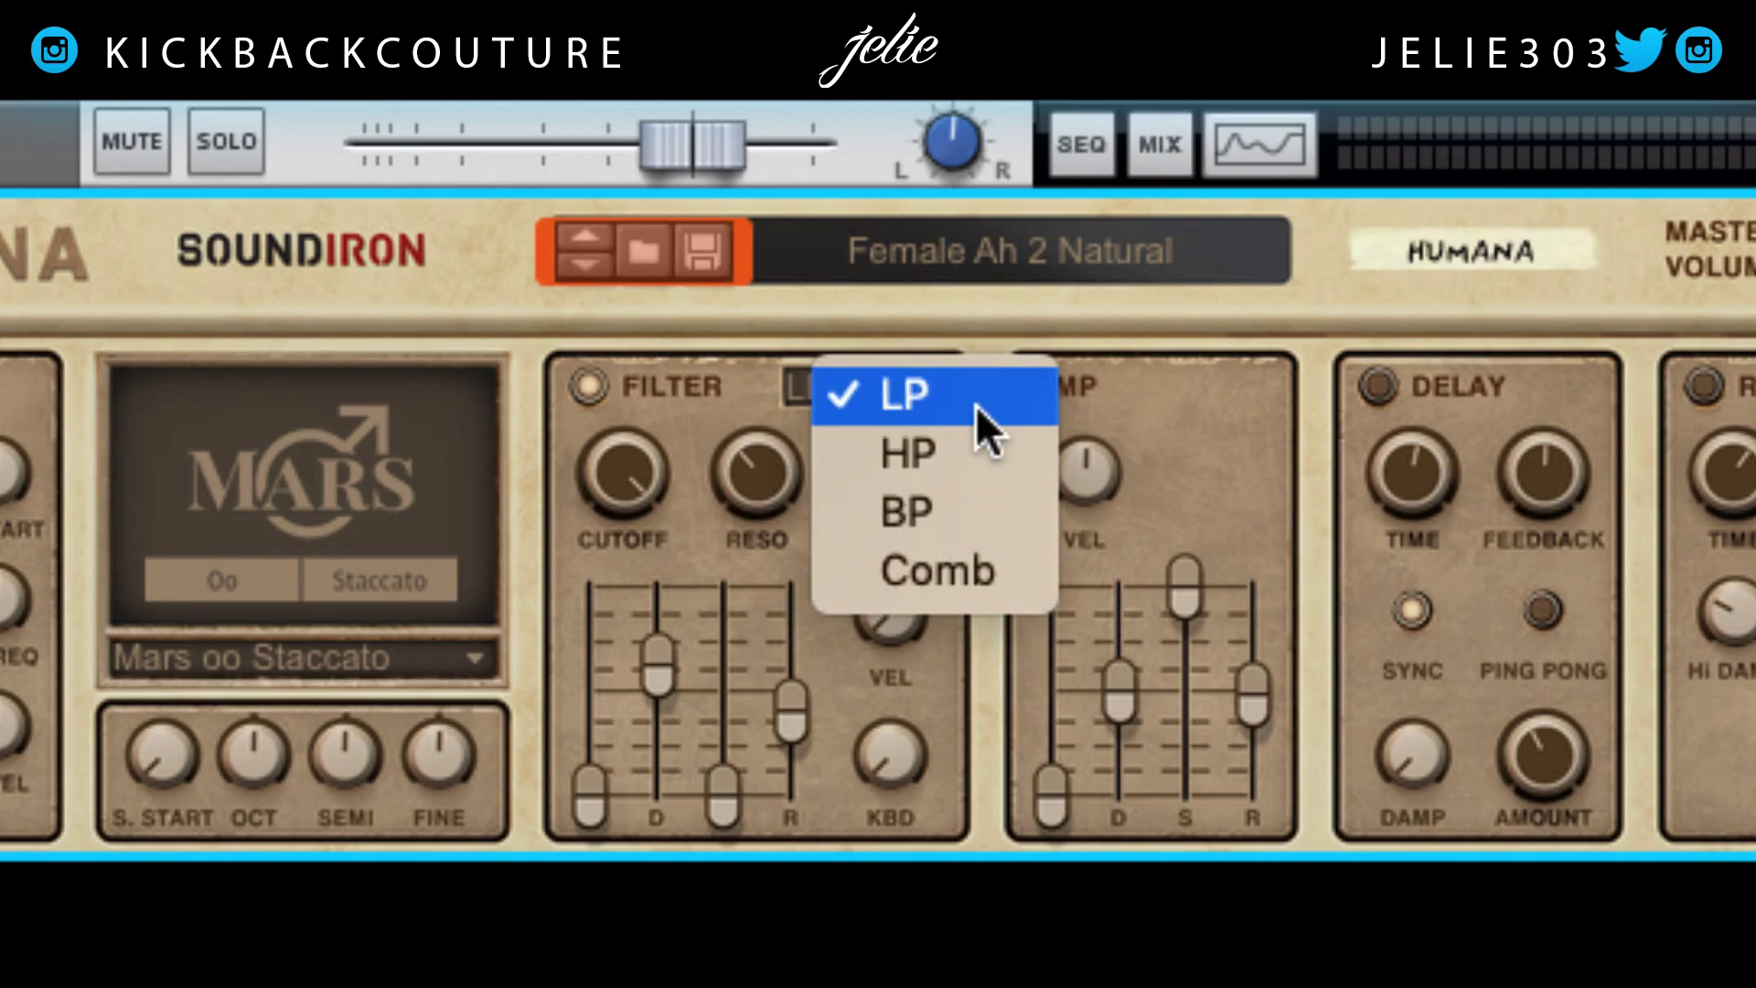
left_click(703, 386)
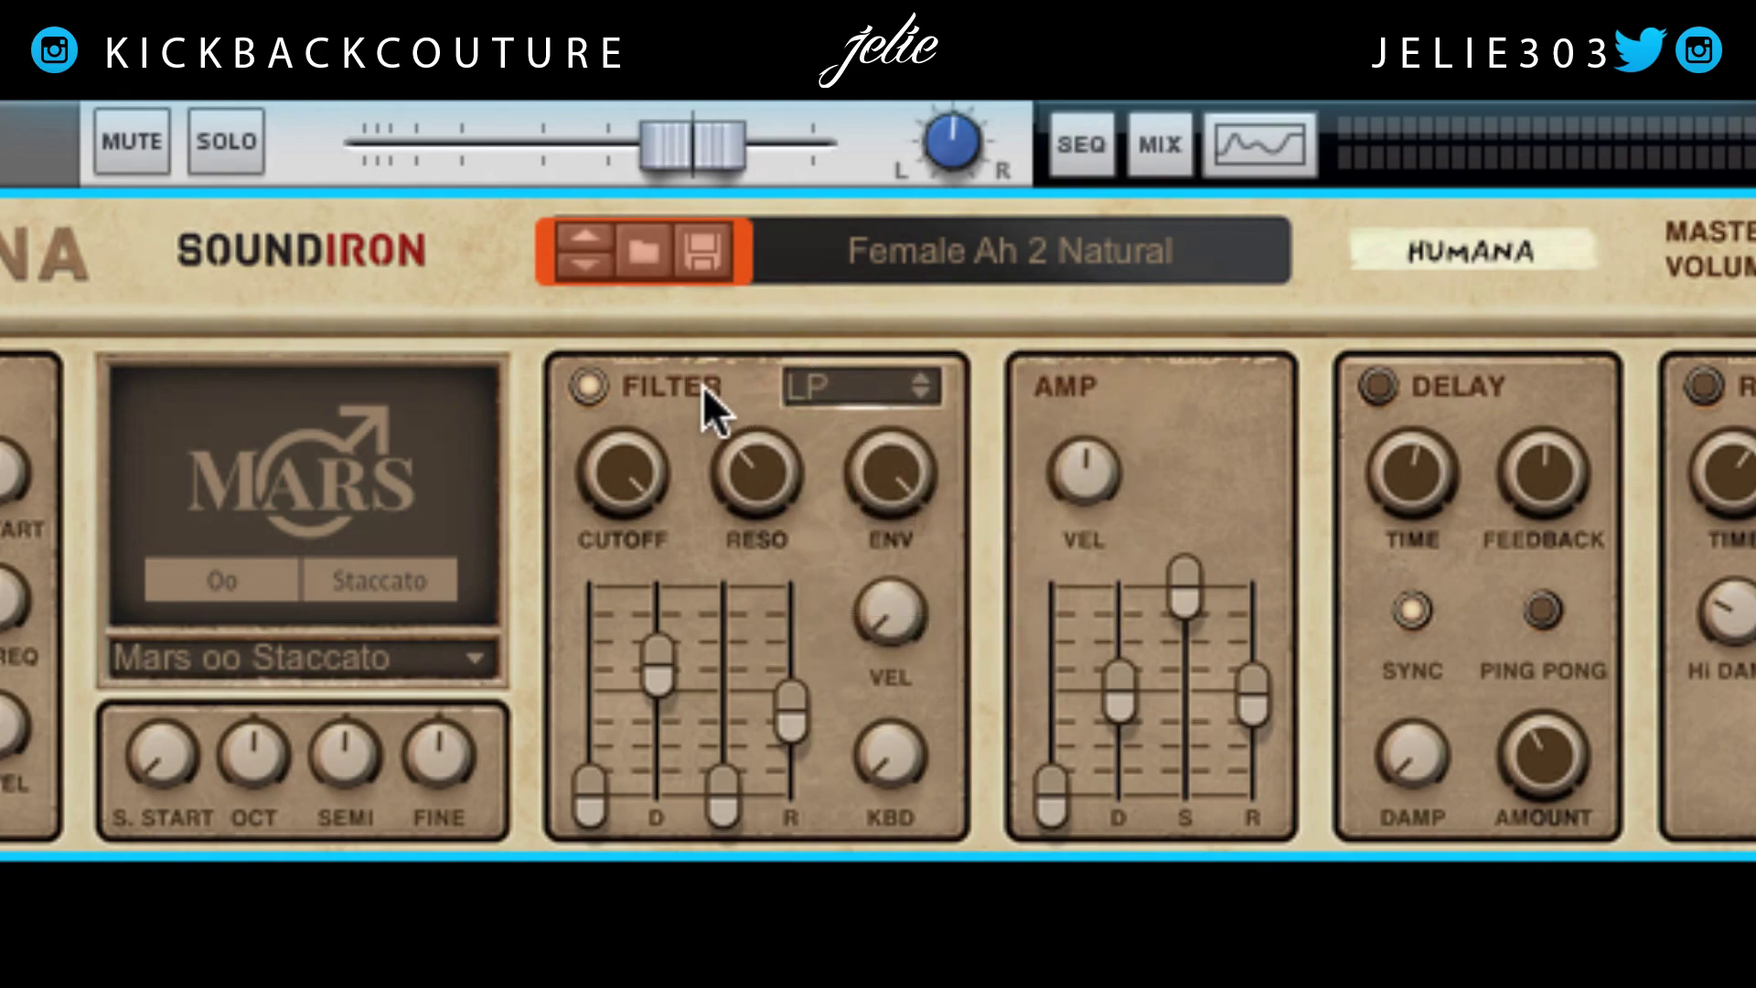
- Sweep the low-pass filter cutoff down and switch the filter type to HP
left_click_drag(638, 490, 638, 670)
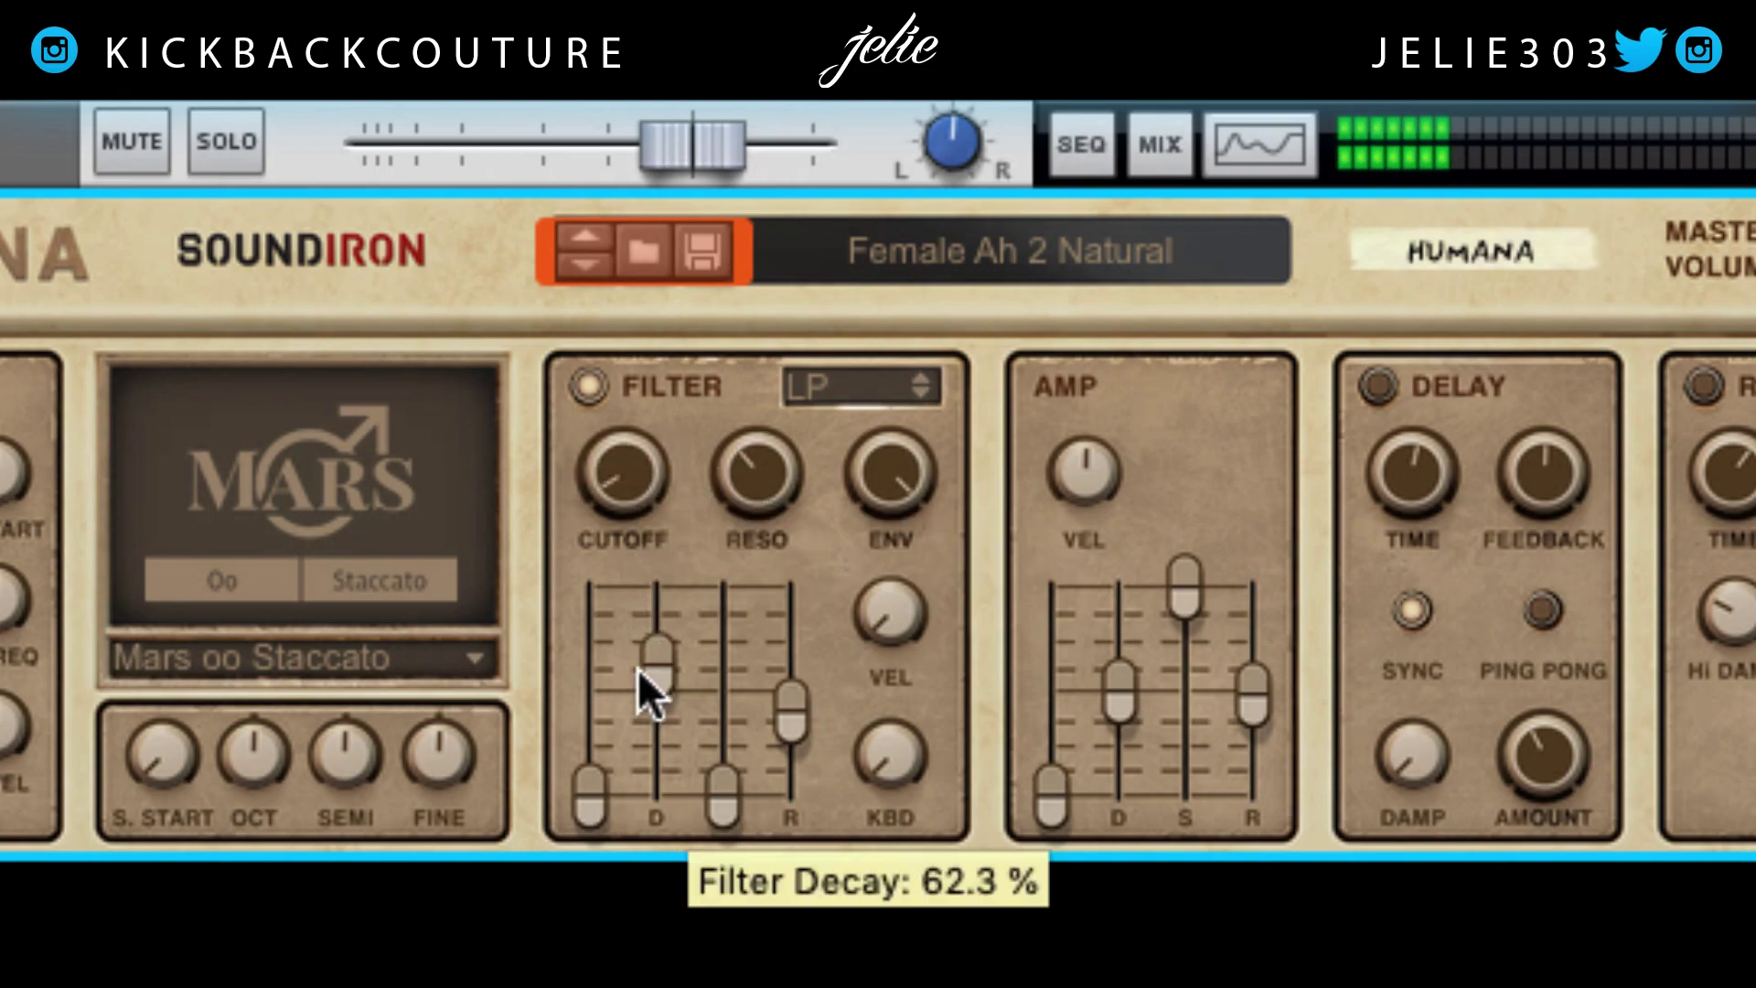
left_click(828, 393)
left_click(836, 457)
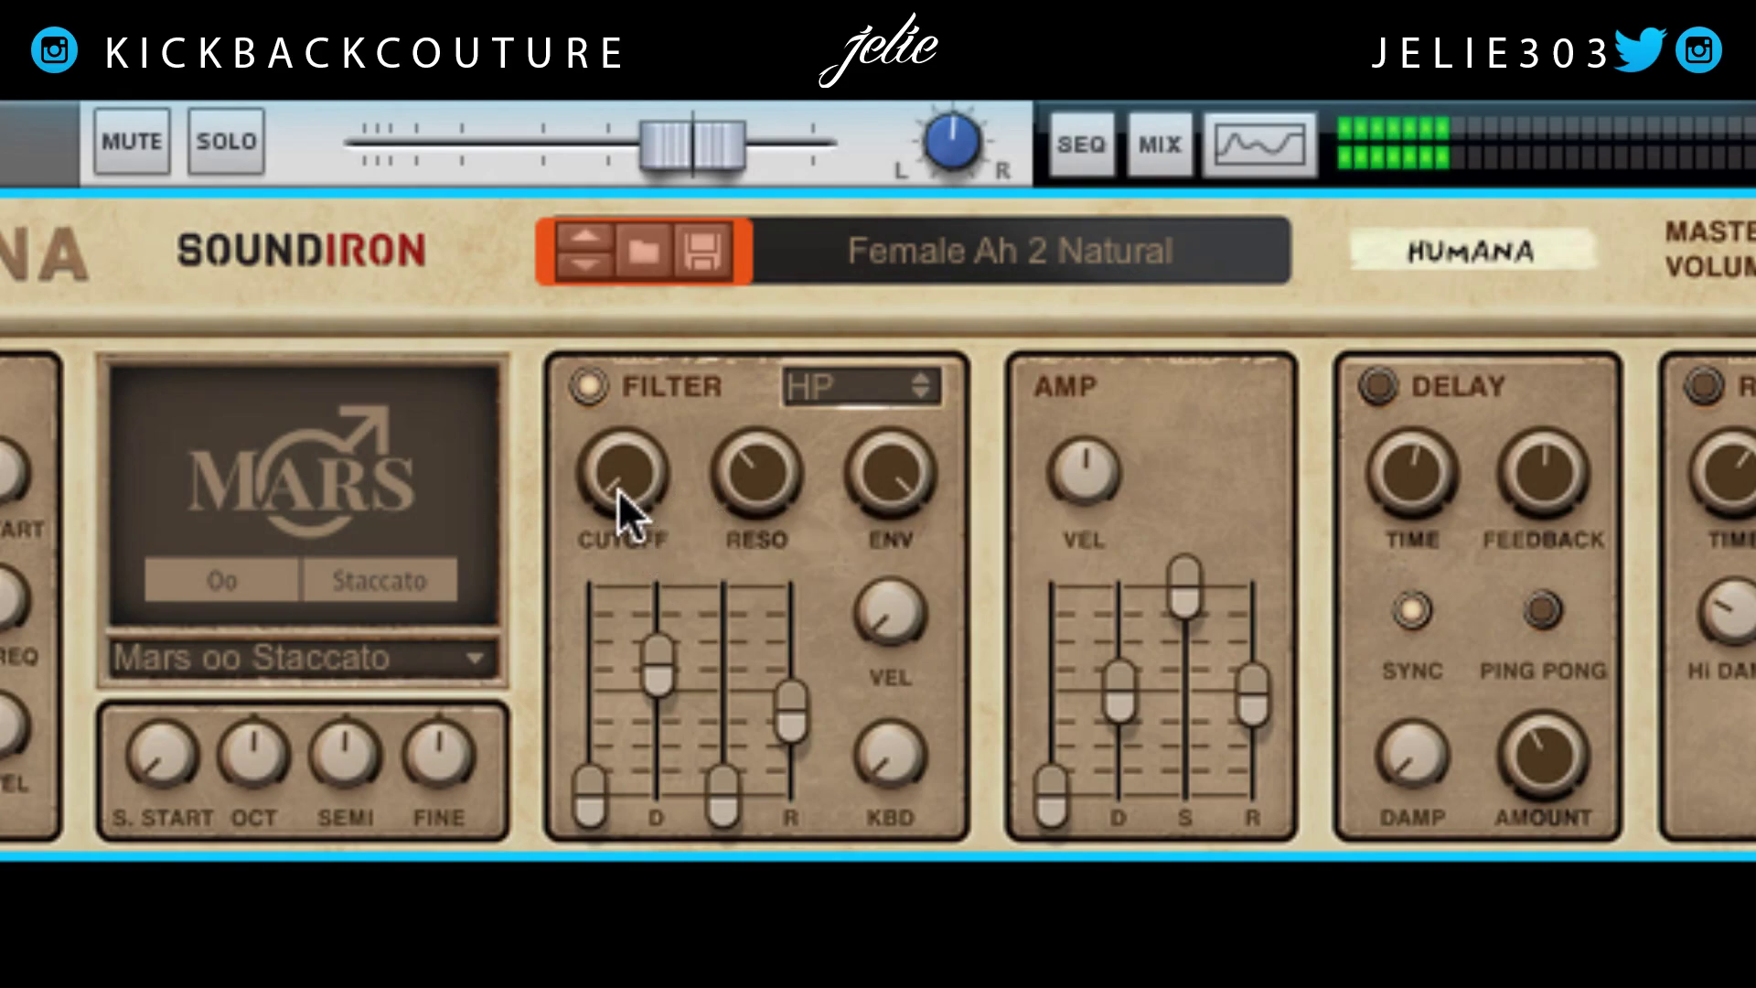
- Sweep the high-pass filter cutoff back up and switch the filter type to BP
mouse_move(618, 490)
left_click_drag(618, 490, 598, 434)
left_click(826, 386)
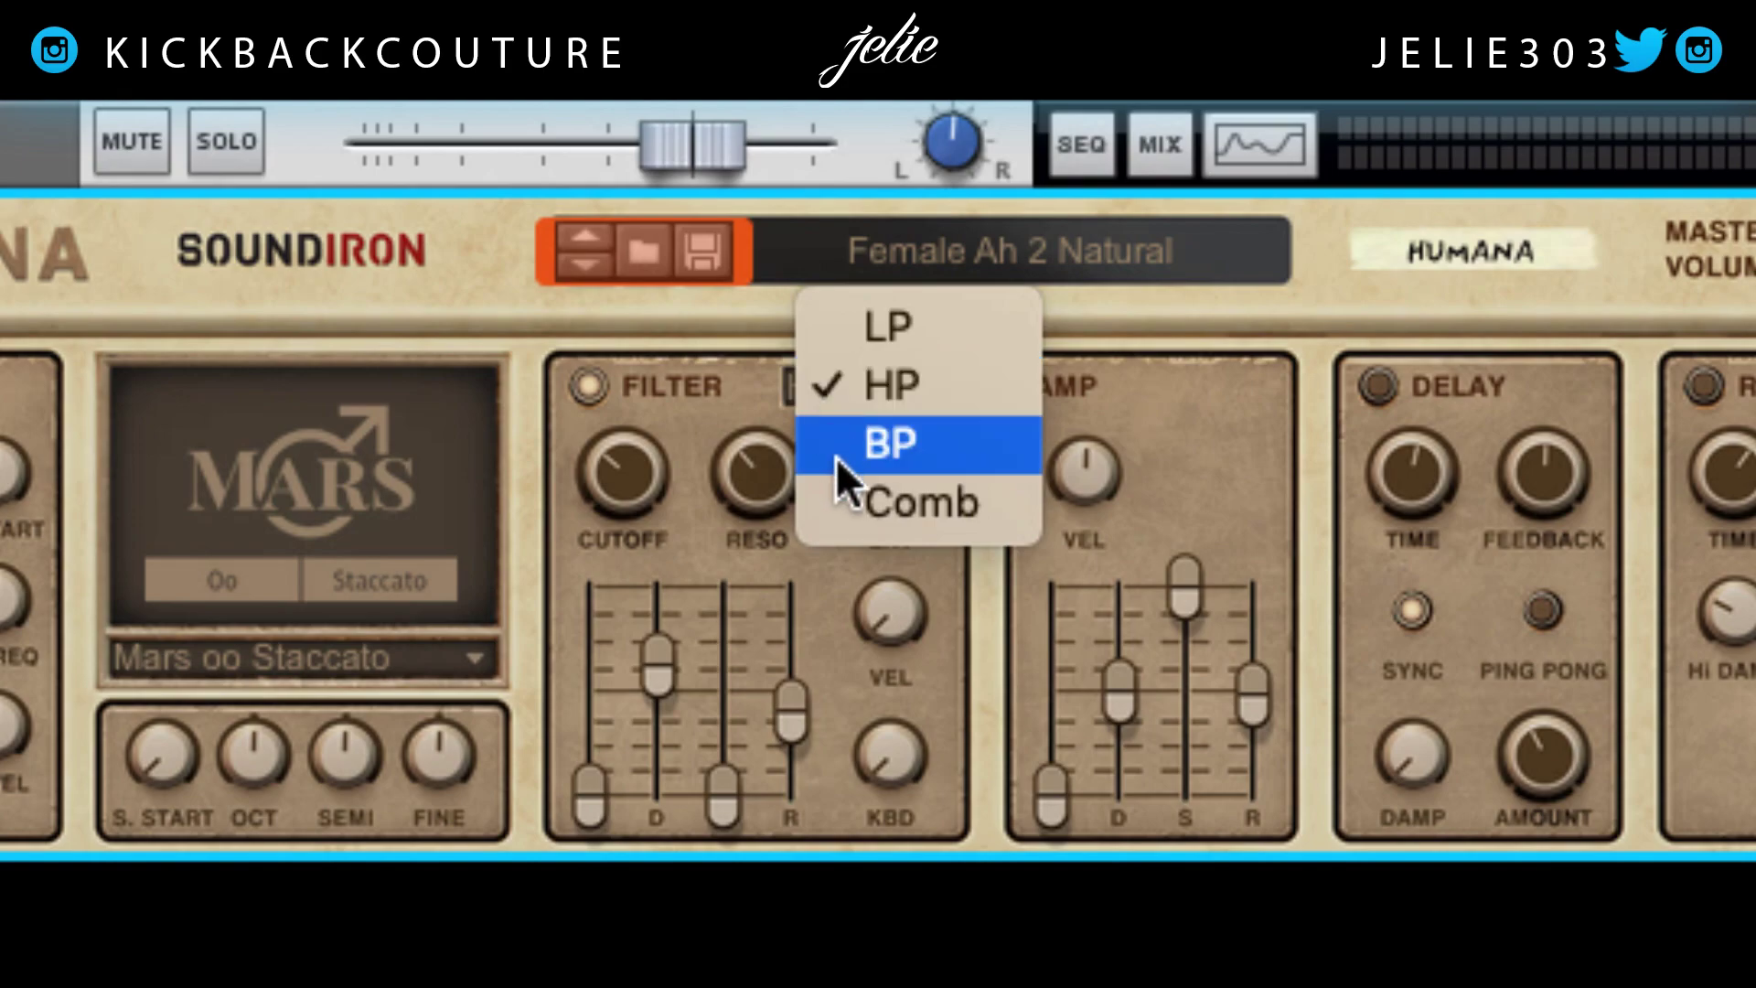
left_click(836, 459)
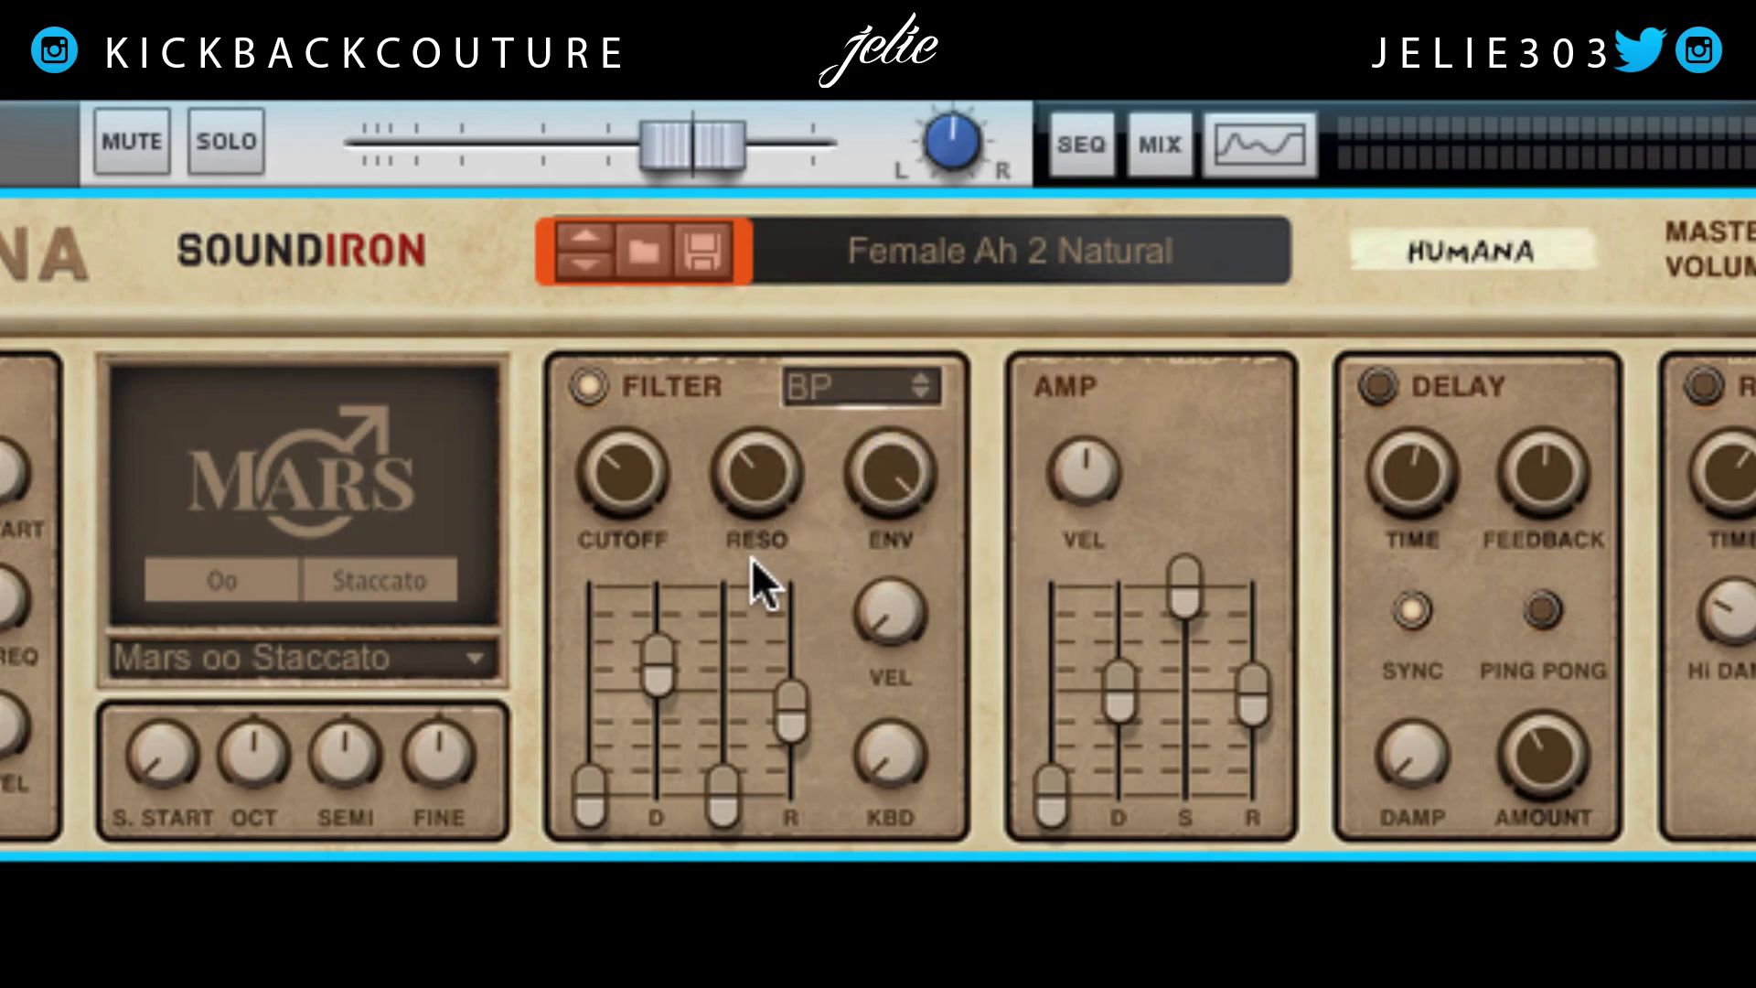
- Try the band-pass filter with attack at about half, sweeping the envelope amount down to zero and setting the cutoff to about 324 Hz
left_click_drag(608, 479, 614, 571)
left_click_drag(646, 502, 646, 608)
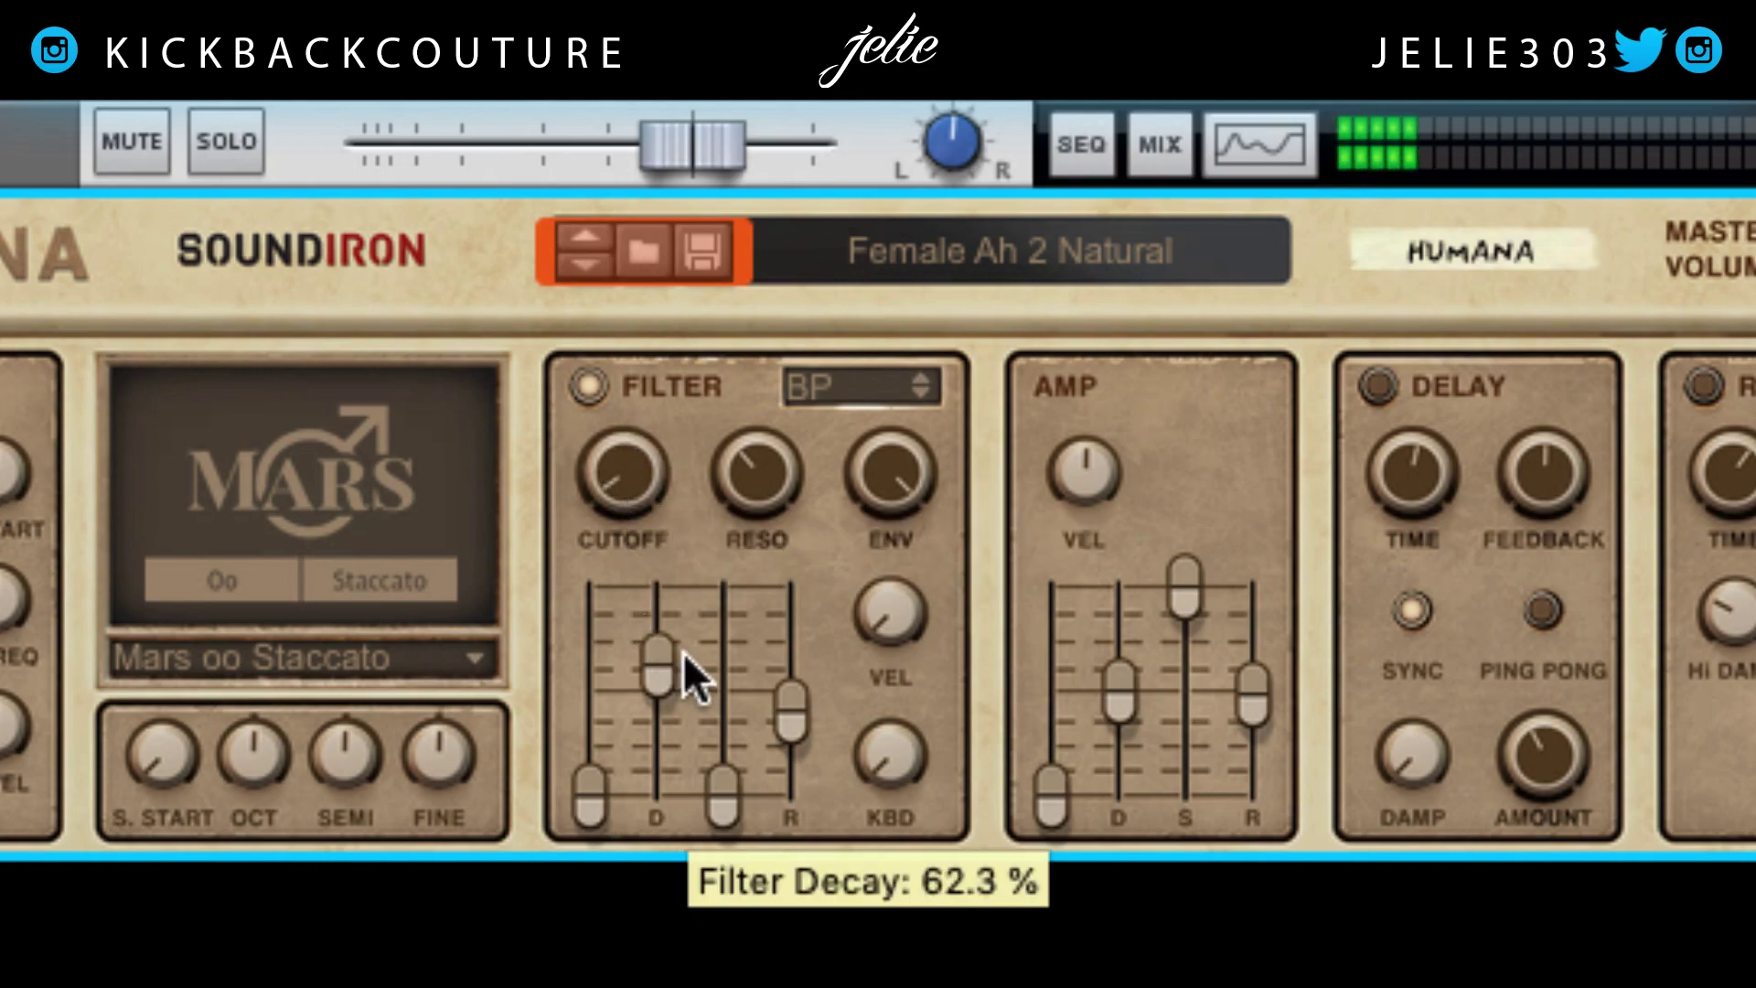
left_click_drag(890, 535, 937, 900)
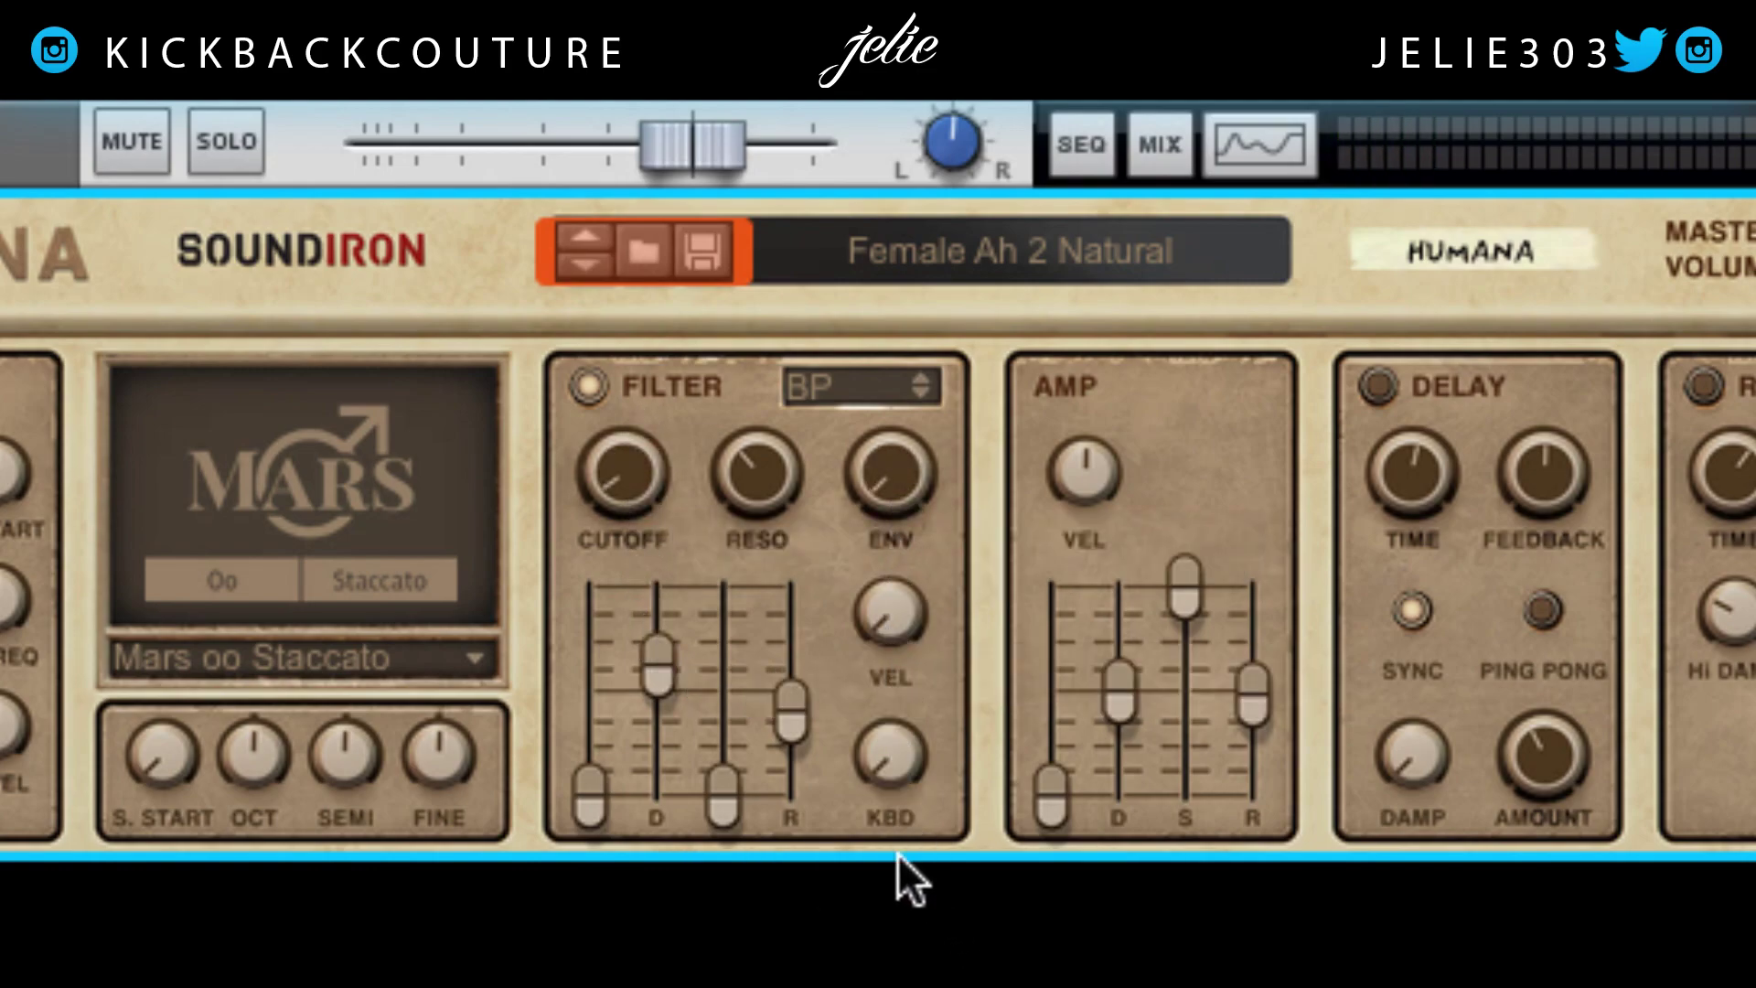
left_click_drag(591, 781, 644, 646)
left_click_drag(880, 462, 963, 270)
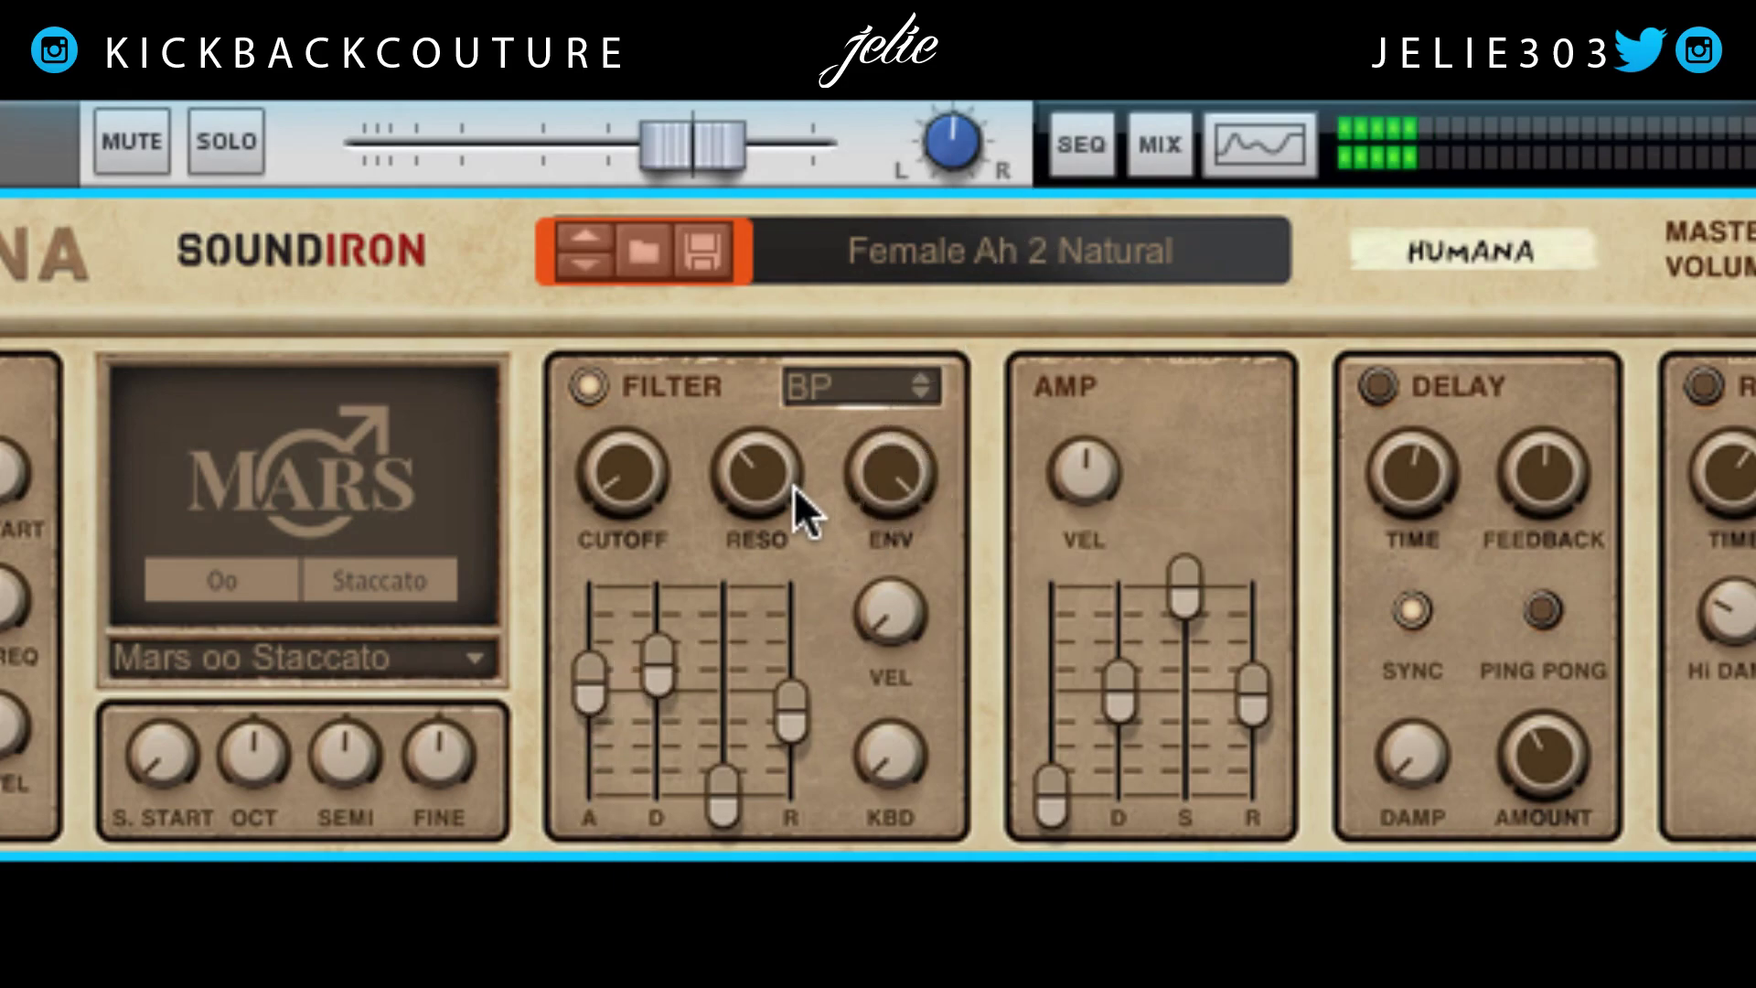
left_click_drag(859, 480, 530, 580)
mouse_move(647, 485)
left_mouse_down()
mouse_move(671, 395)
mouse_move(660, 479)
left_mouse_up()
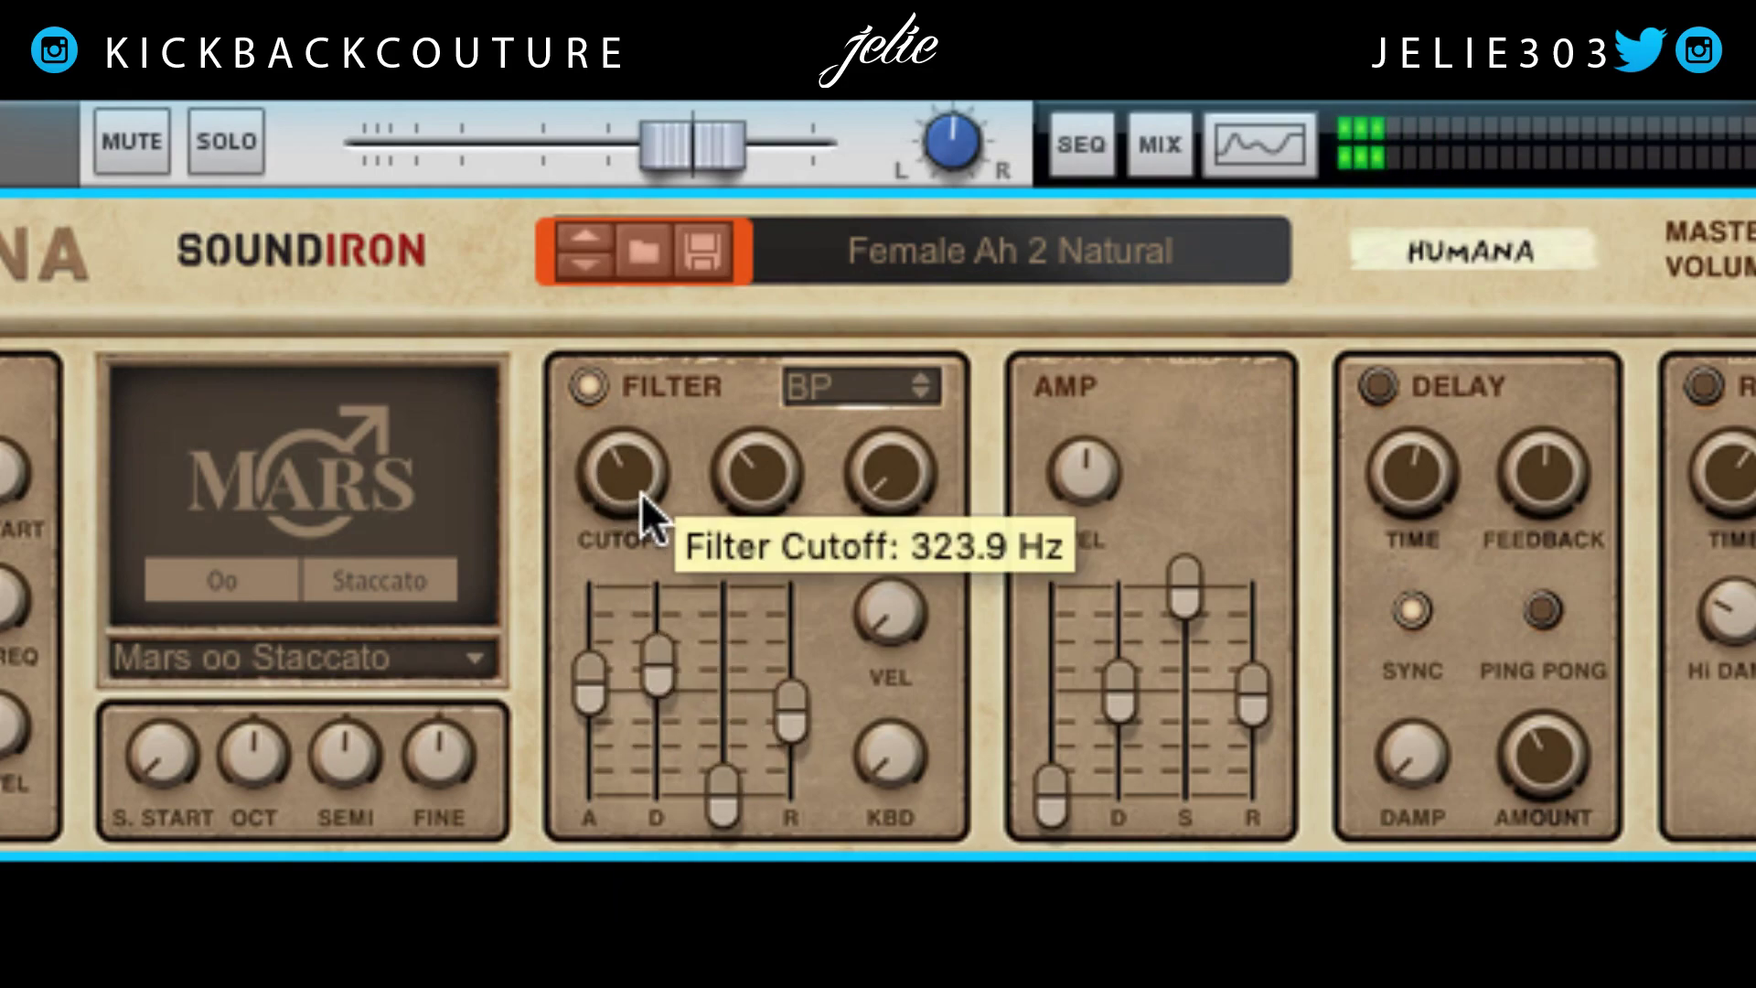
- Switch the filter type to Comb and close the Spectrum EQ window
scroll(638, 492, "up", 3)
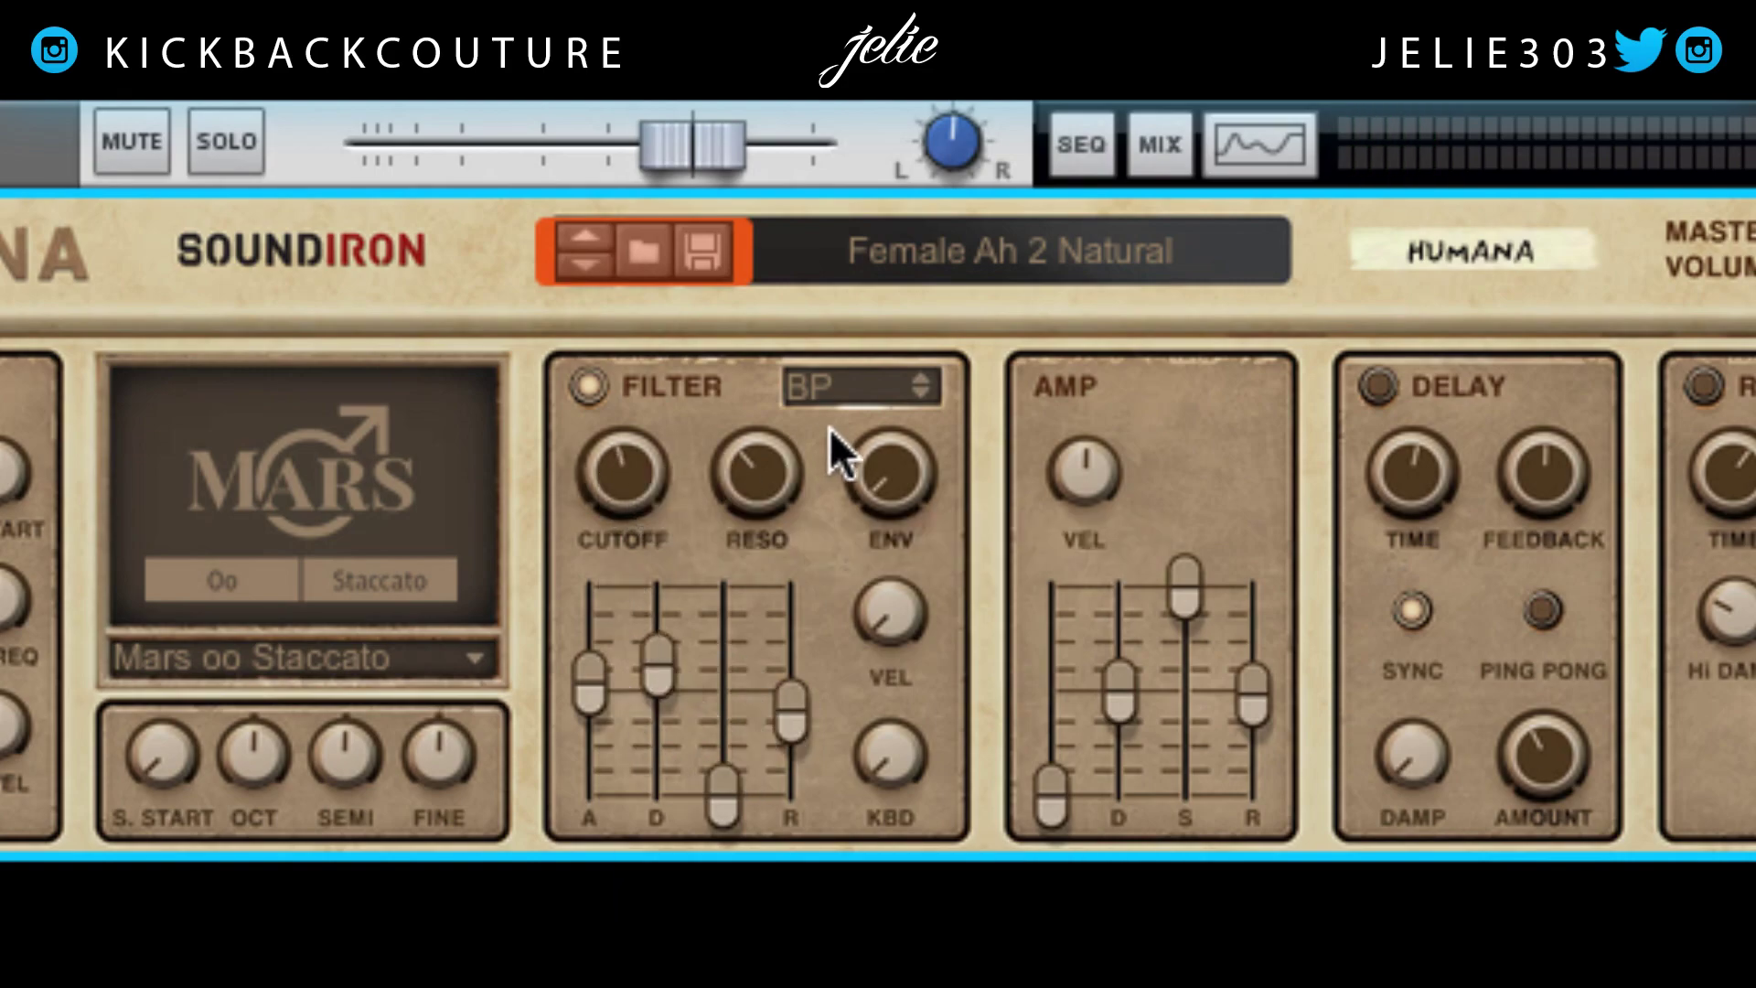
left_click(865, 392)
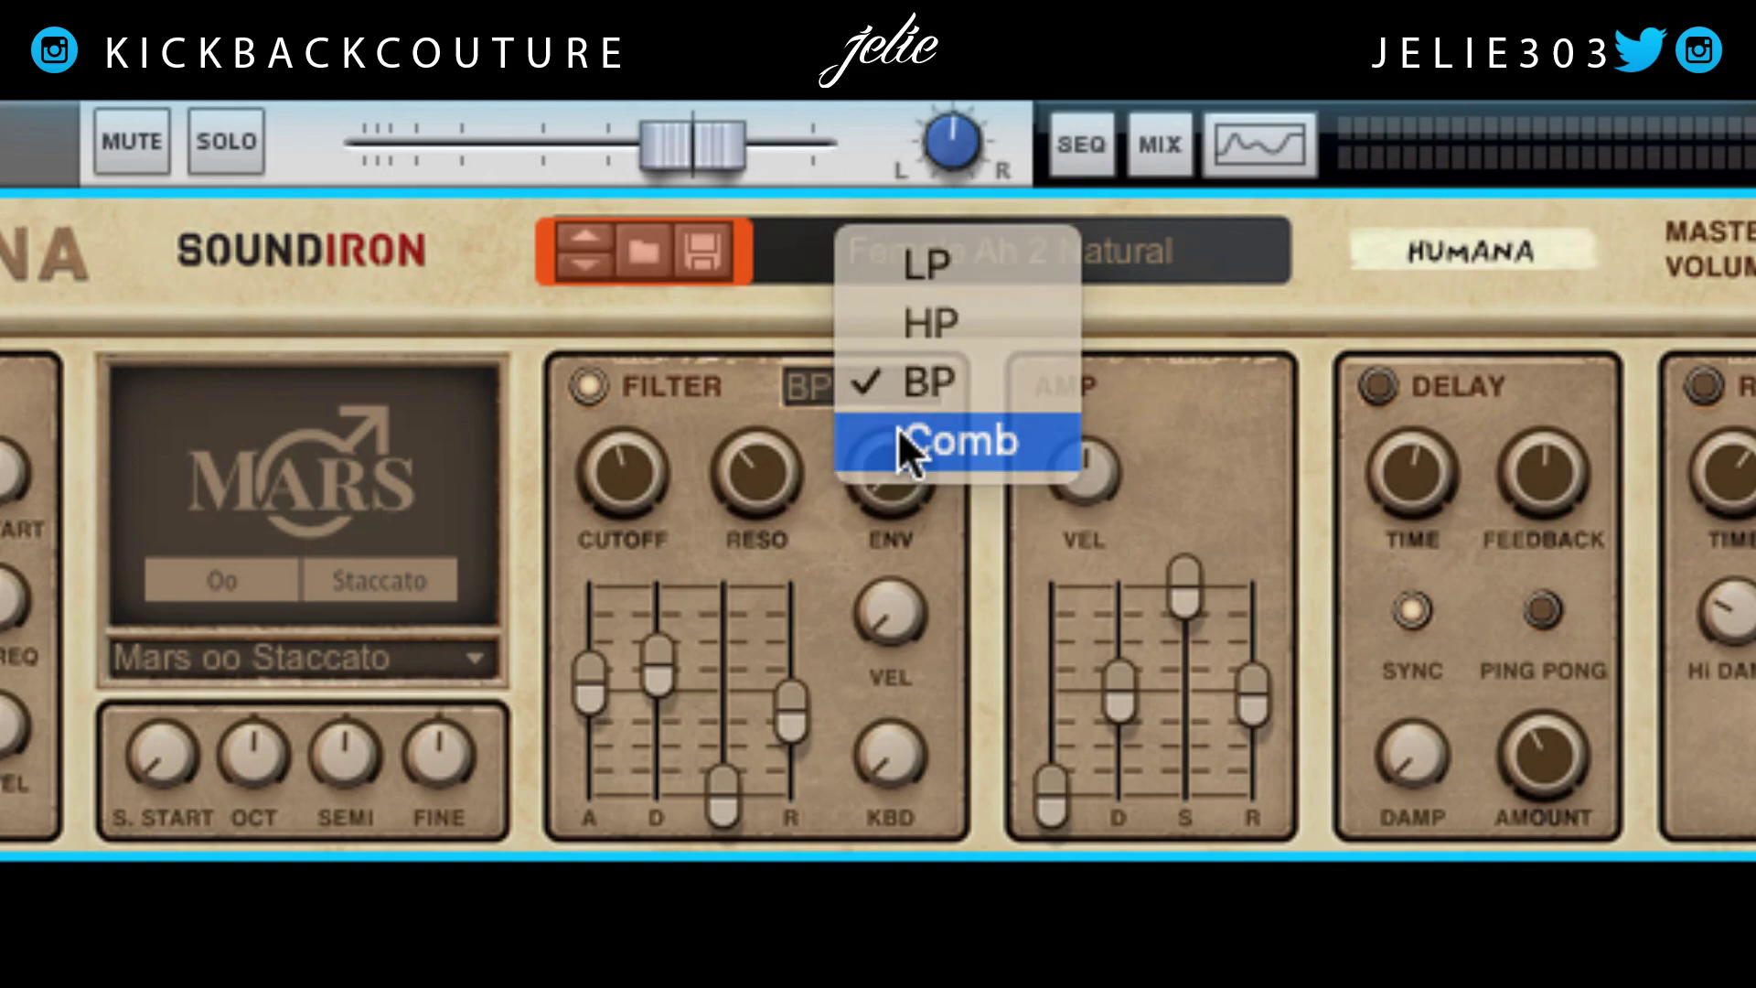
left_click(898, 437)
mouse_move(788, 483)
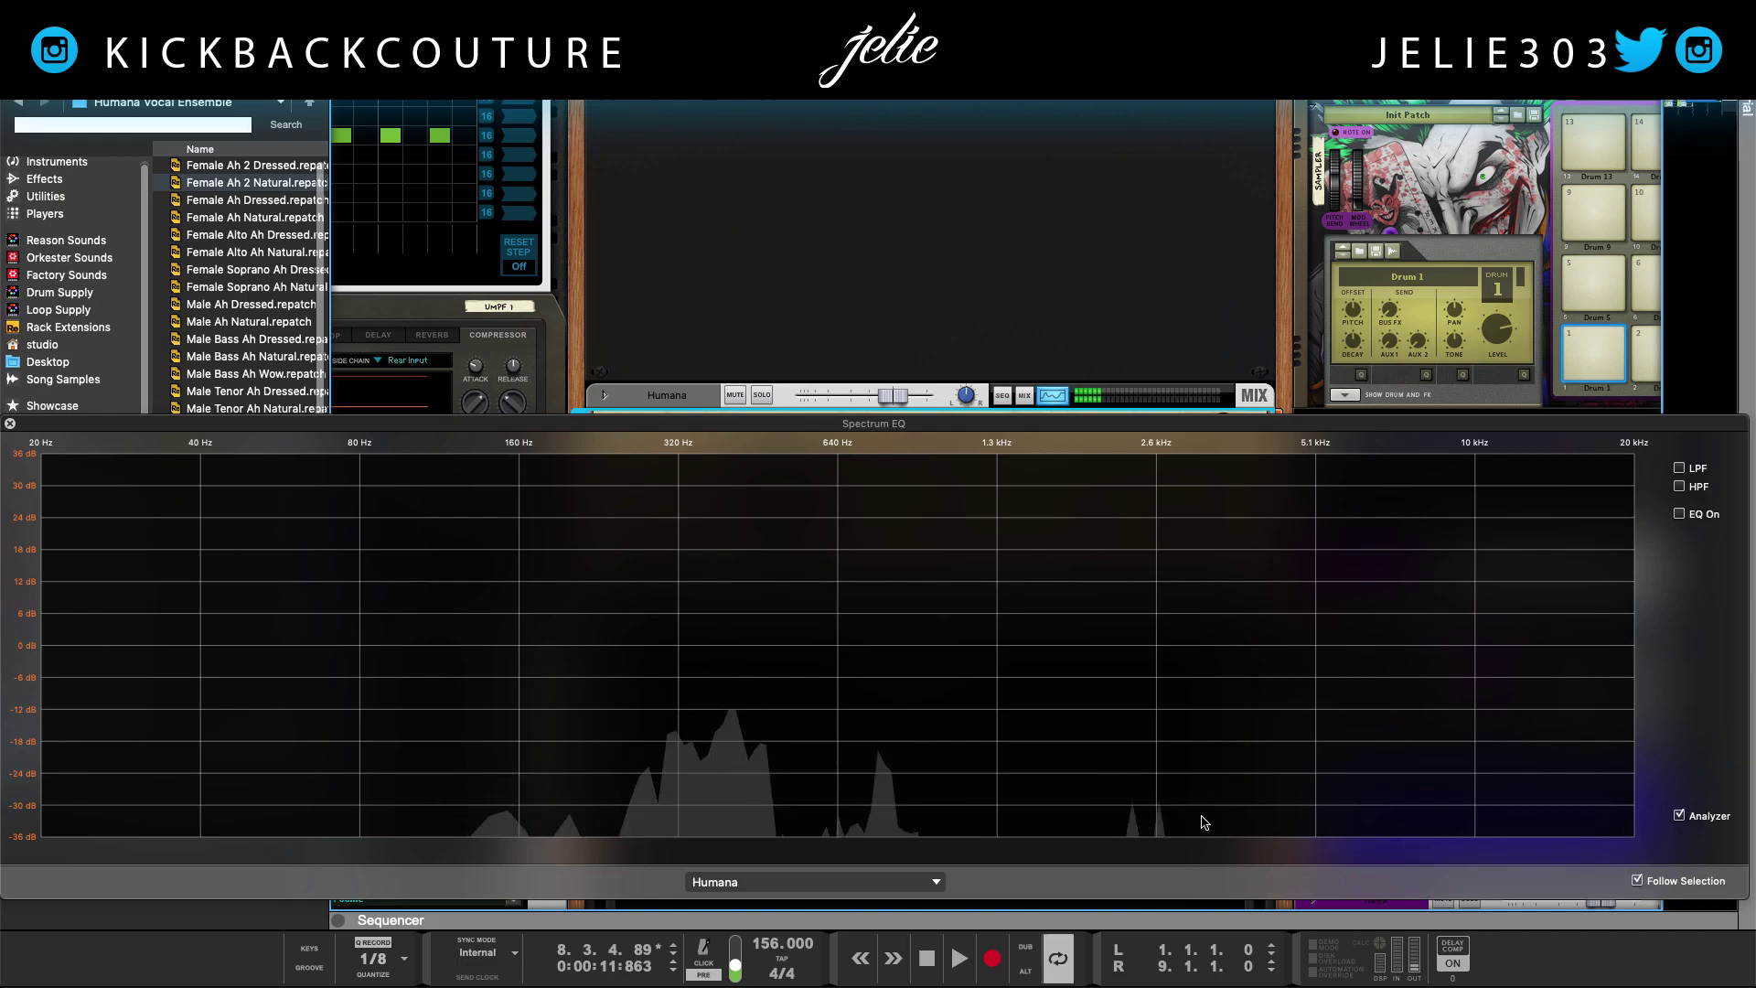
left_click(11, 424)
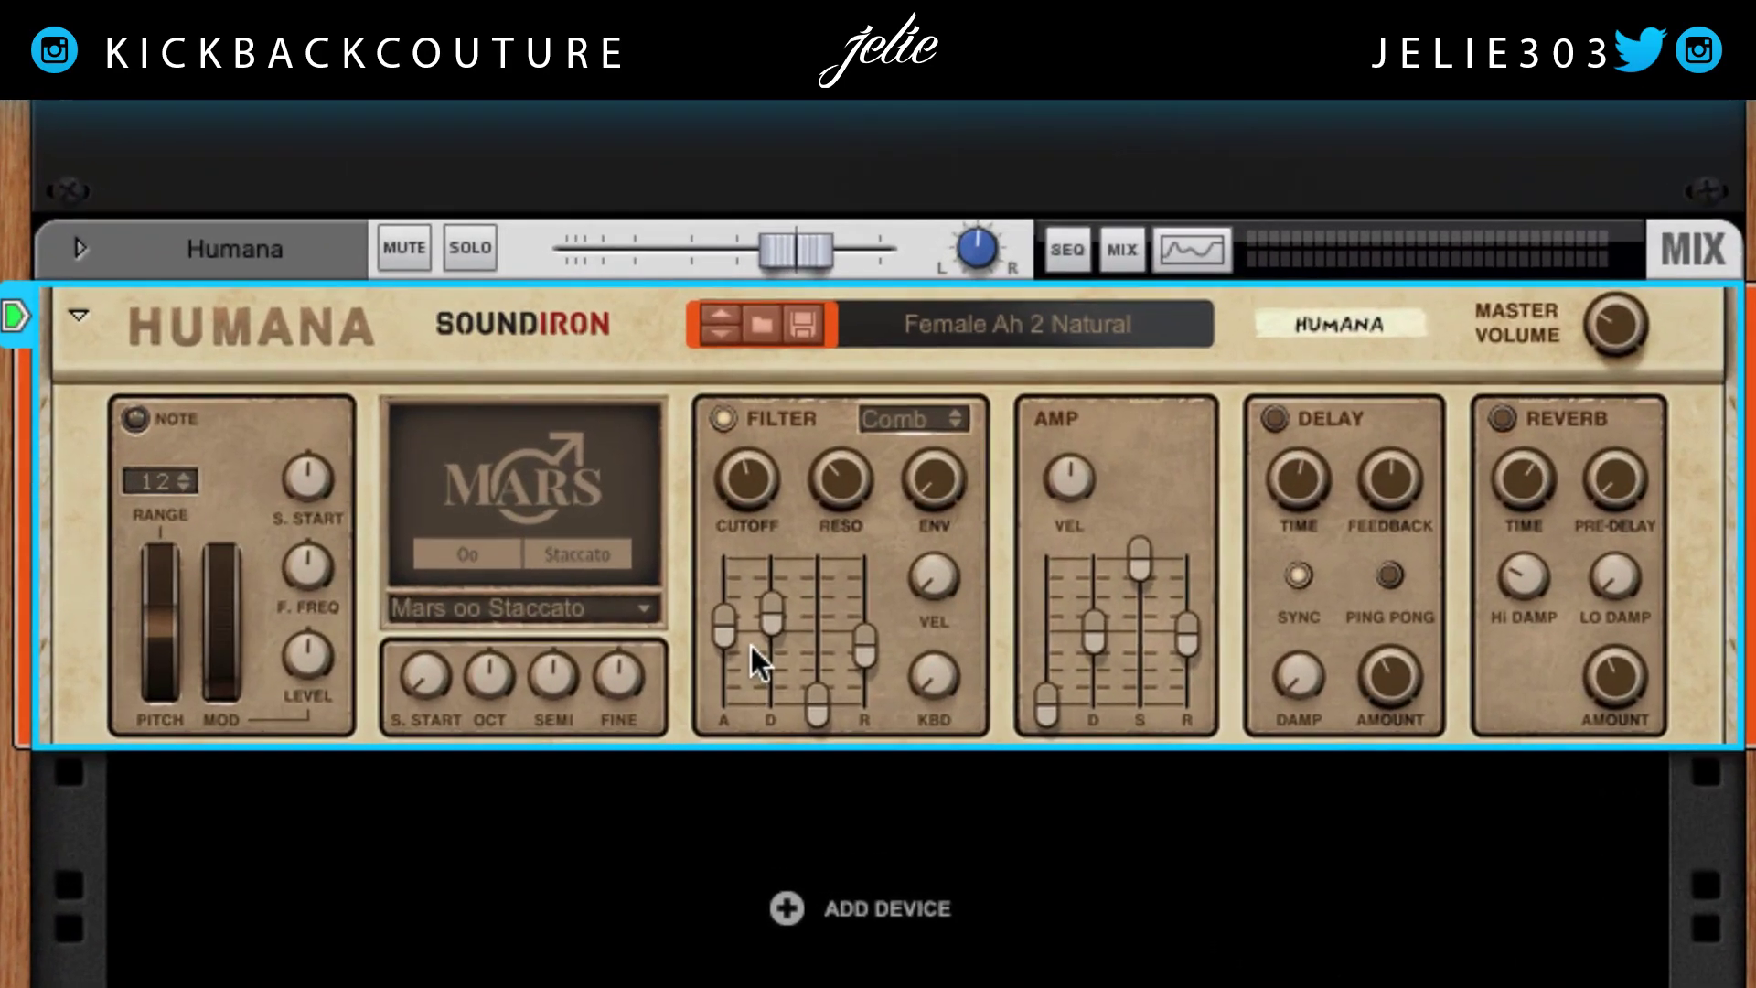
- Change the filter type to HP and set the filter resonance to about 42%
left_click_drag(839, 503, 841, 494)
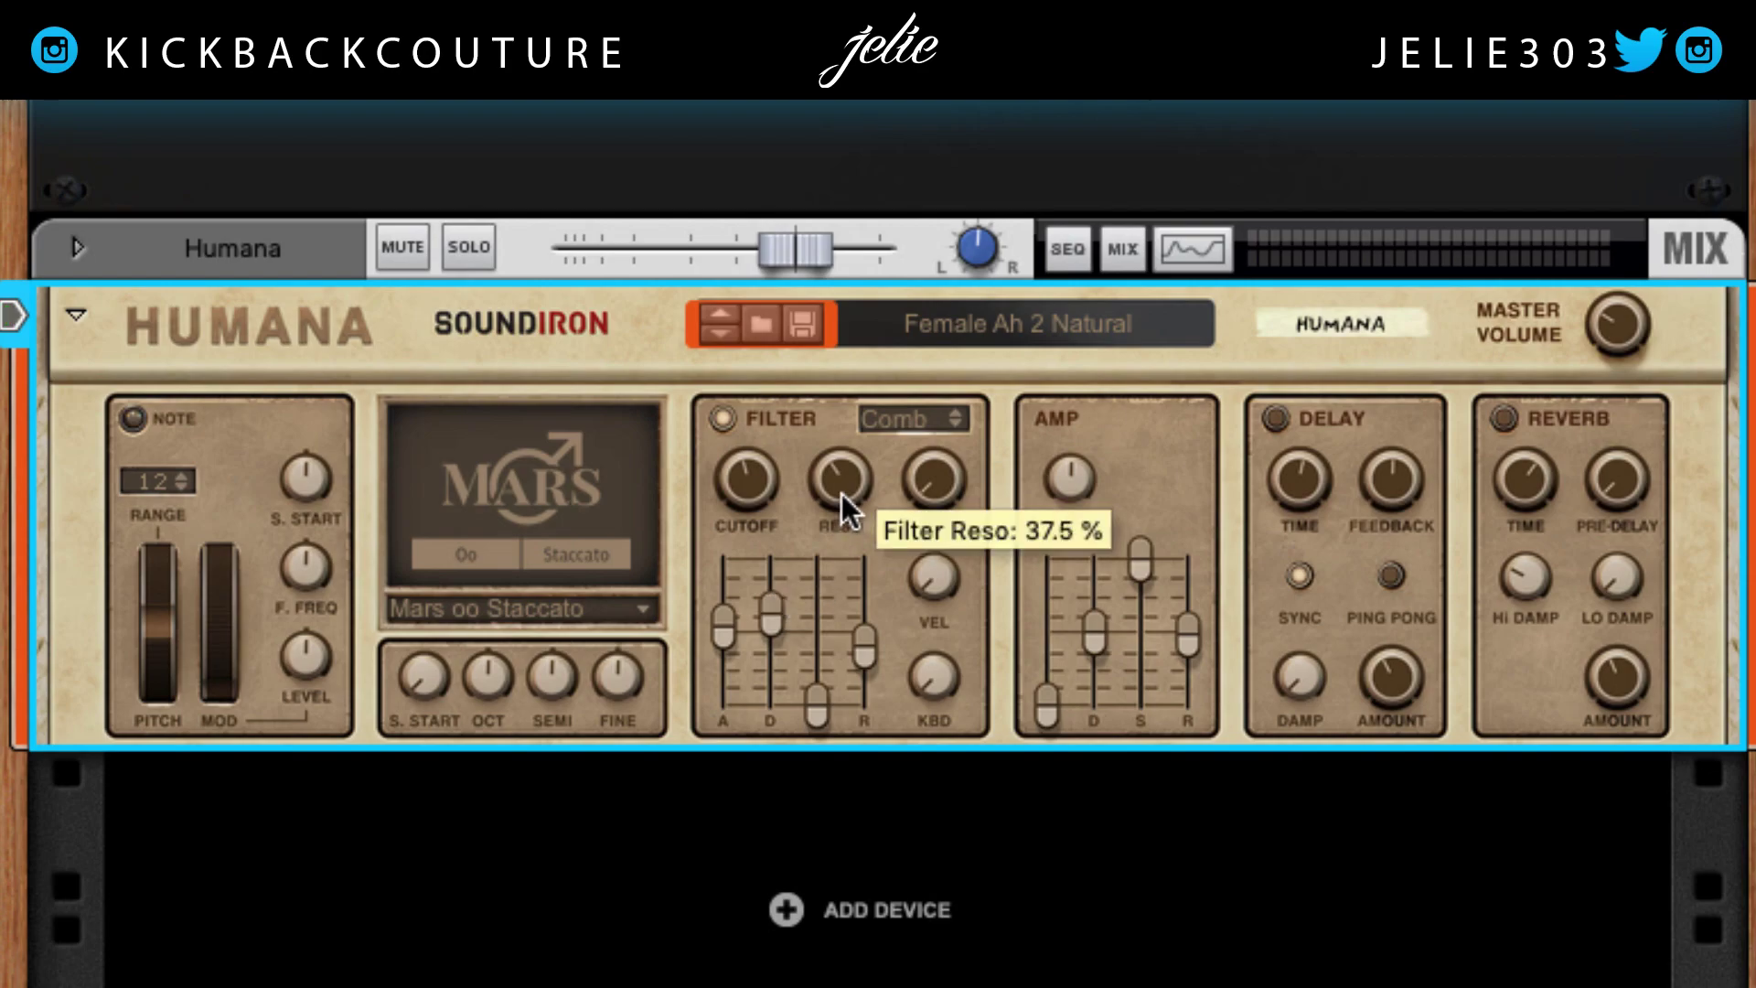
left_click(896, 419)
left_click(950, 339)
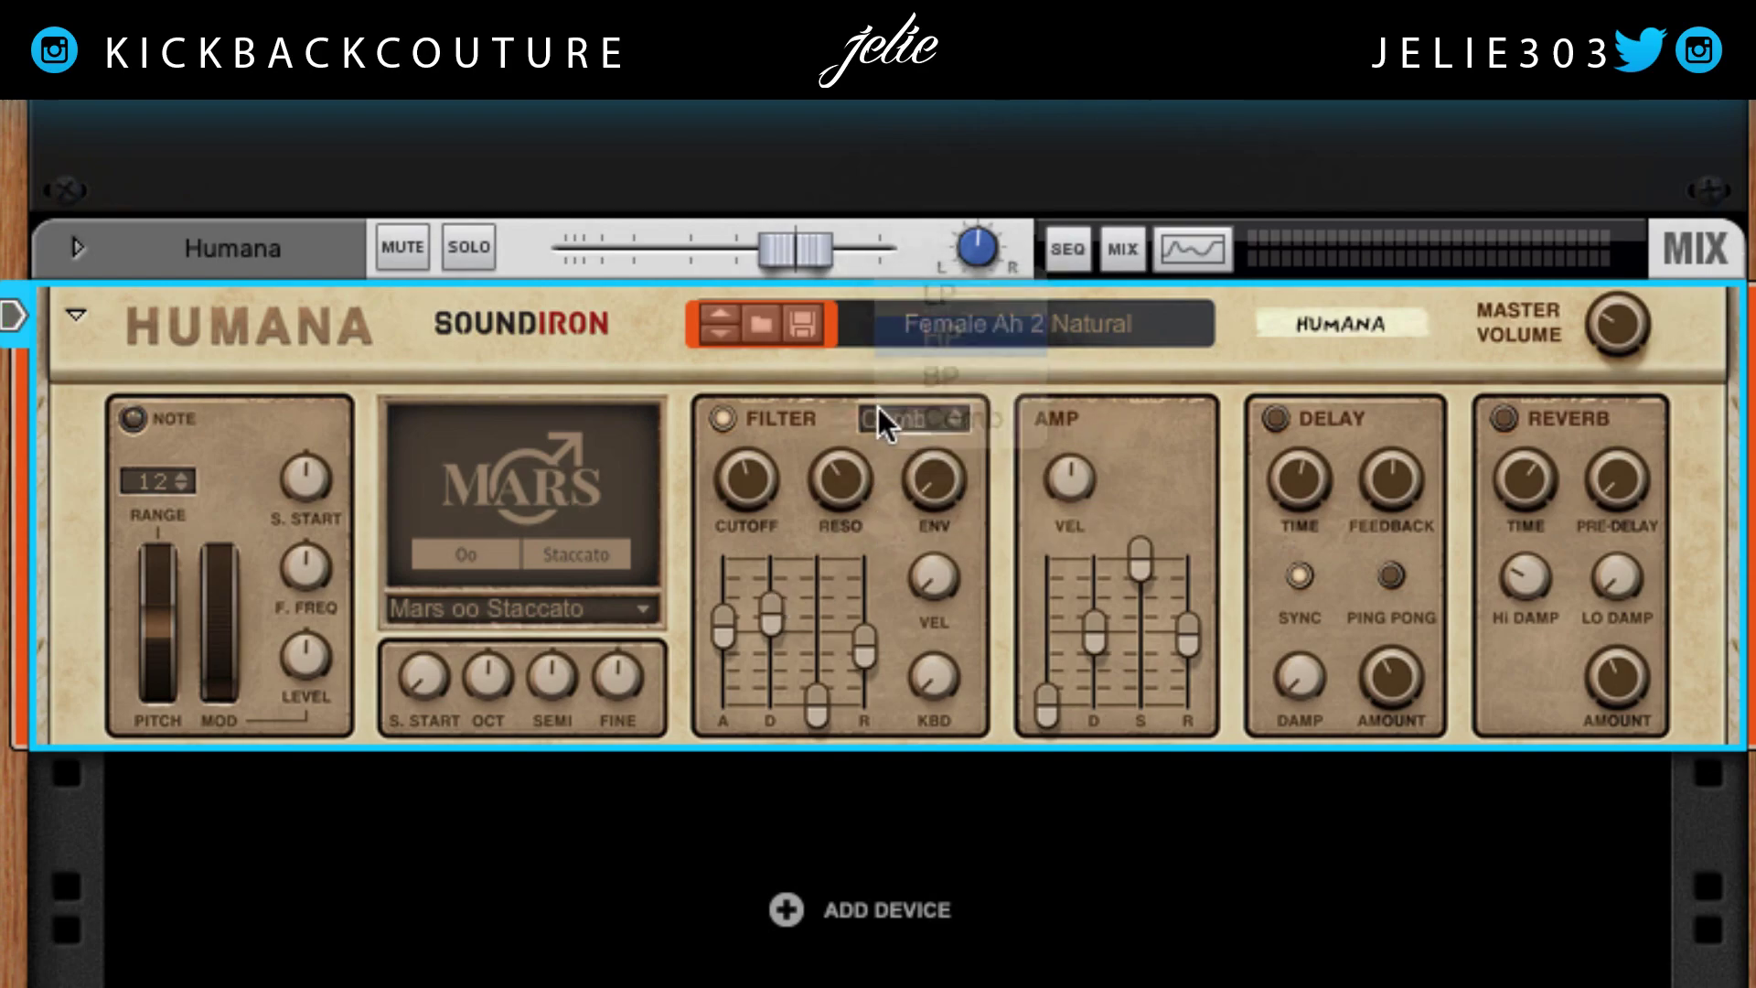
left_click_drag(837, 495, 841, 490)
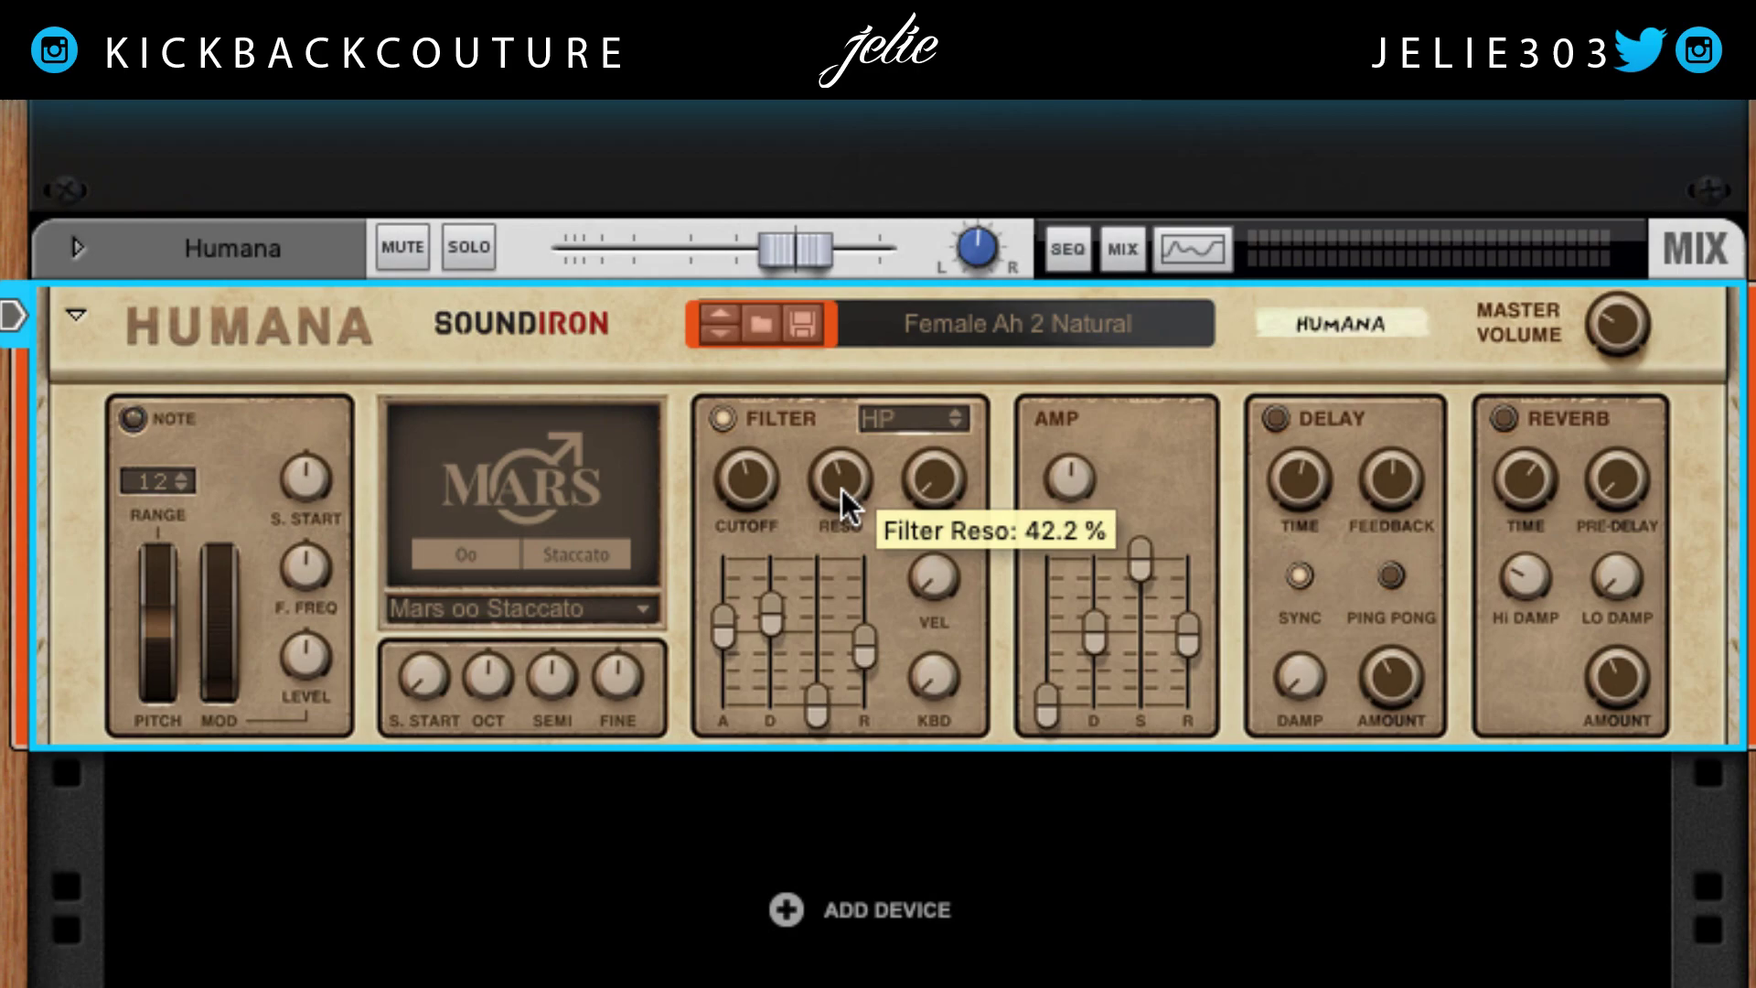
- Sweep the high-pass resonance up to 100% and back down partway, and lower the cutoff from about 505 Hz
mouse_move(764, 492)
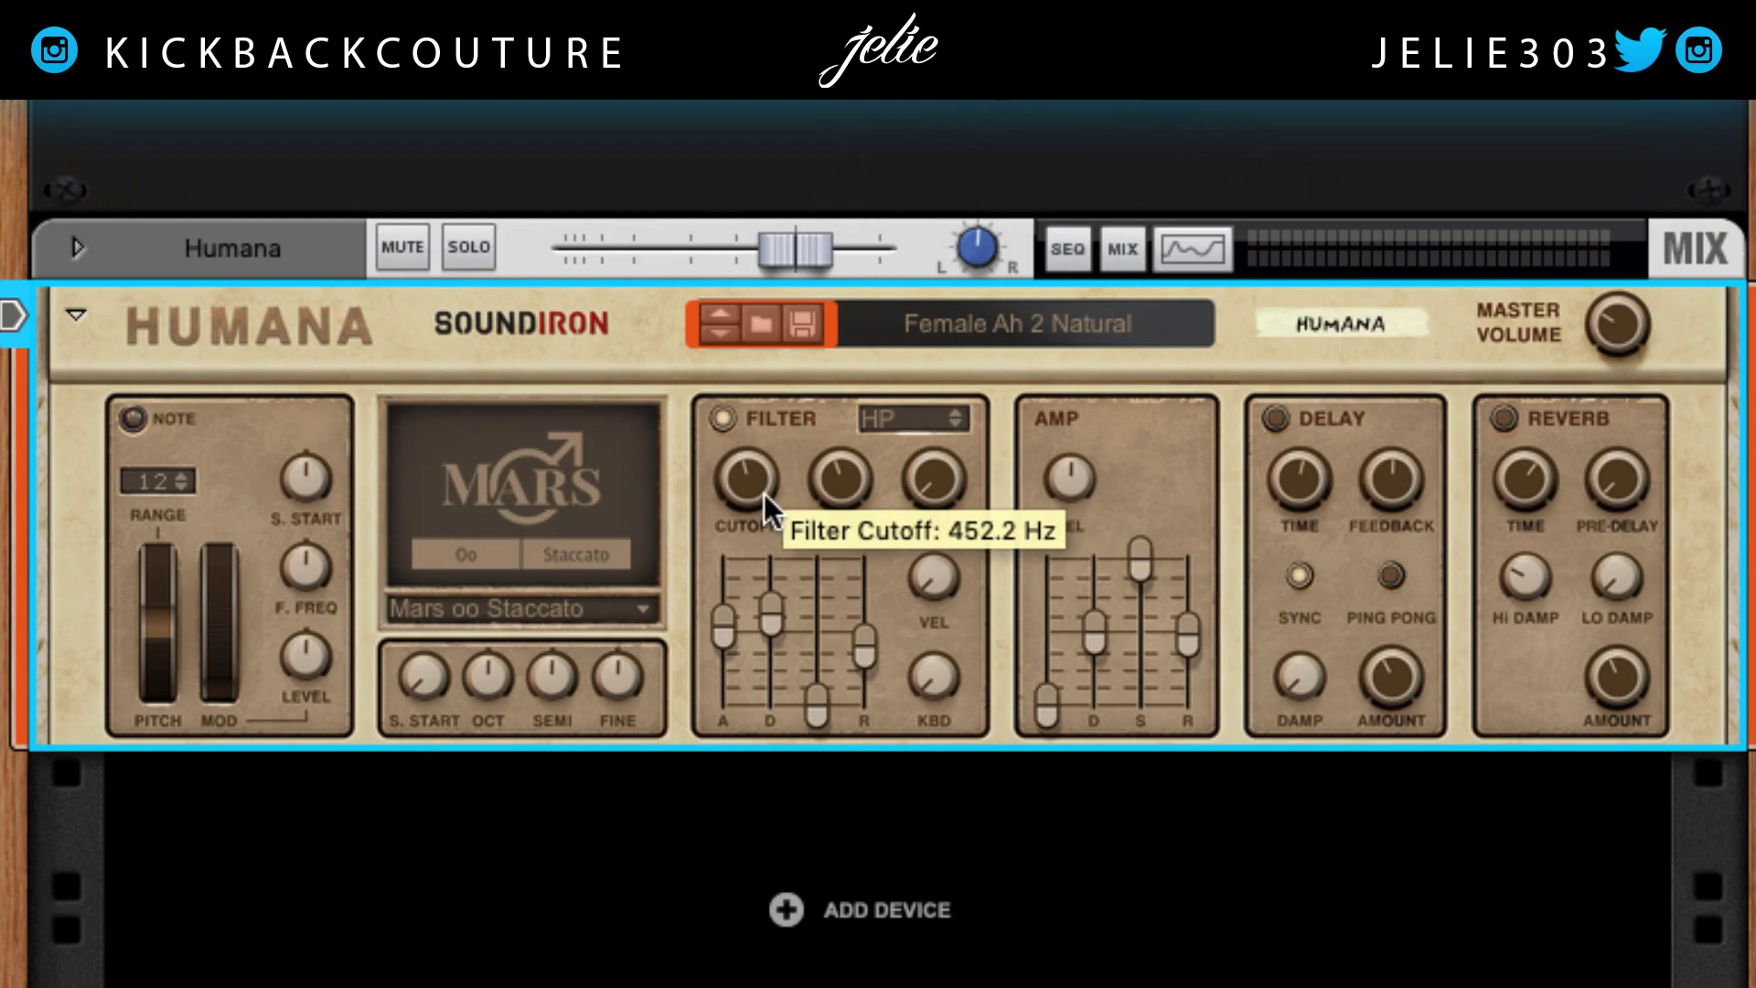
left_click_drag(827, 491, 854, 571)
mouse_move(842, 478)
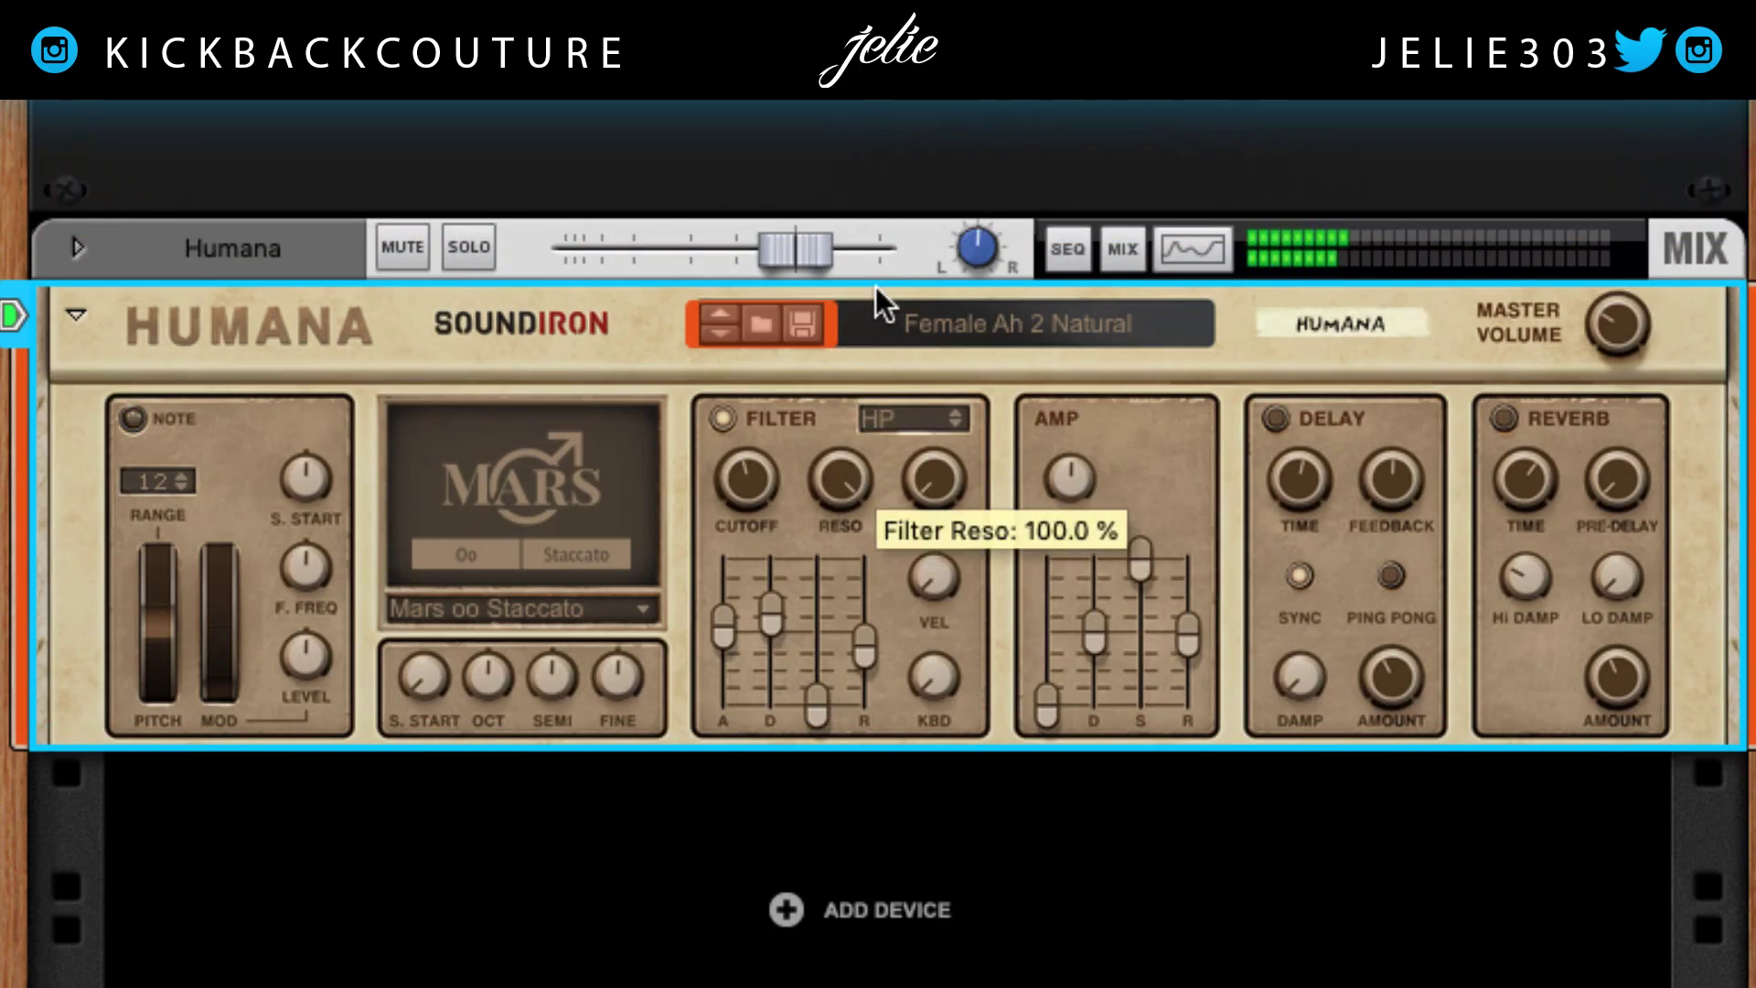
mouse_move(847, 517)
left_click_drag(847, 518, 737, 492)
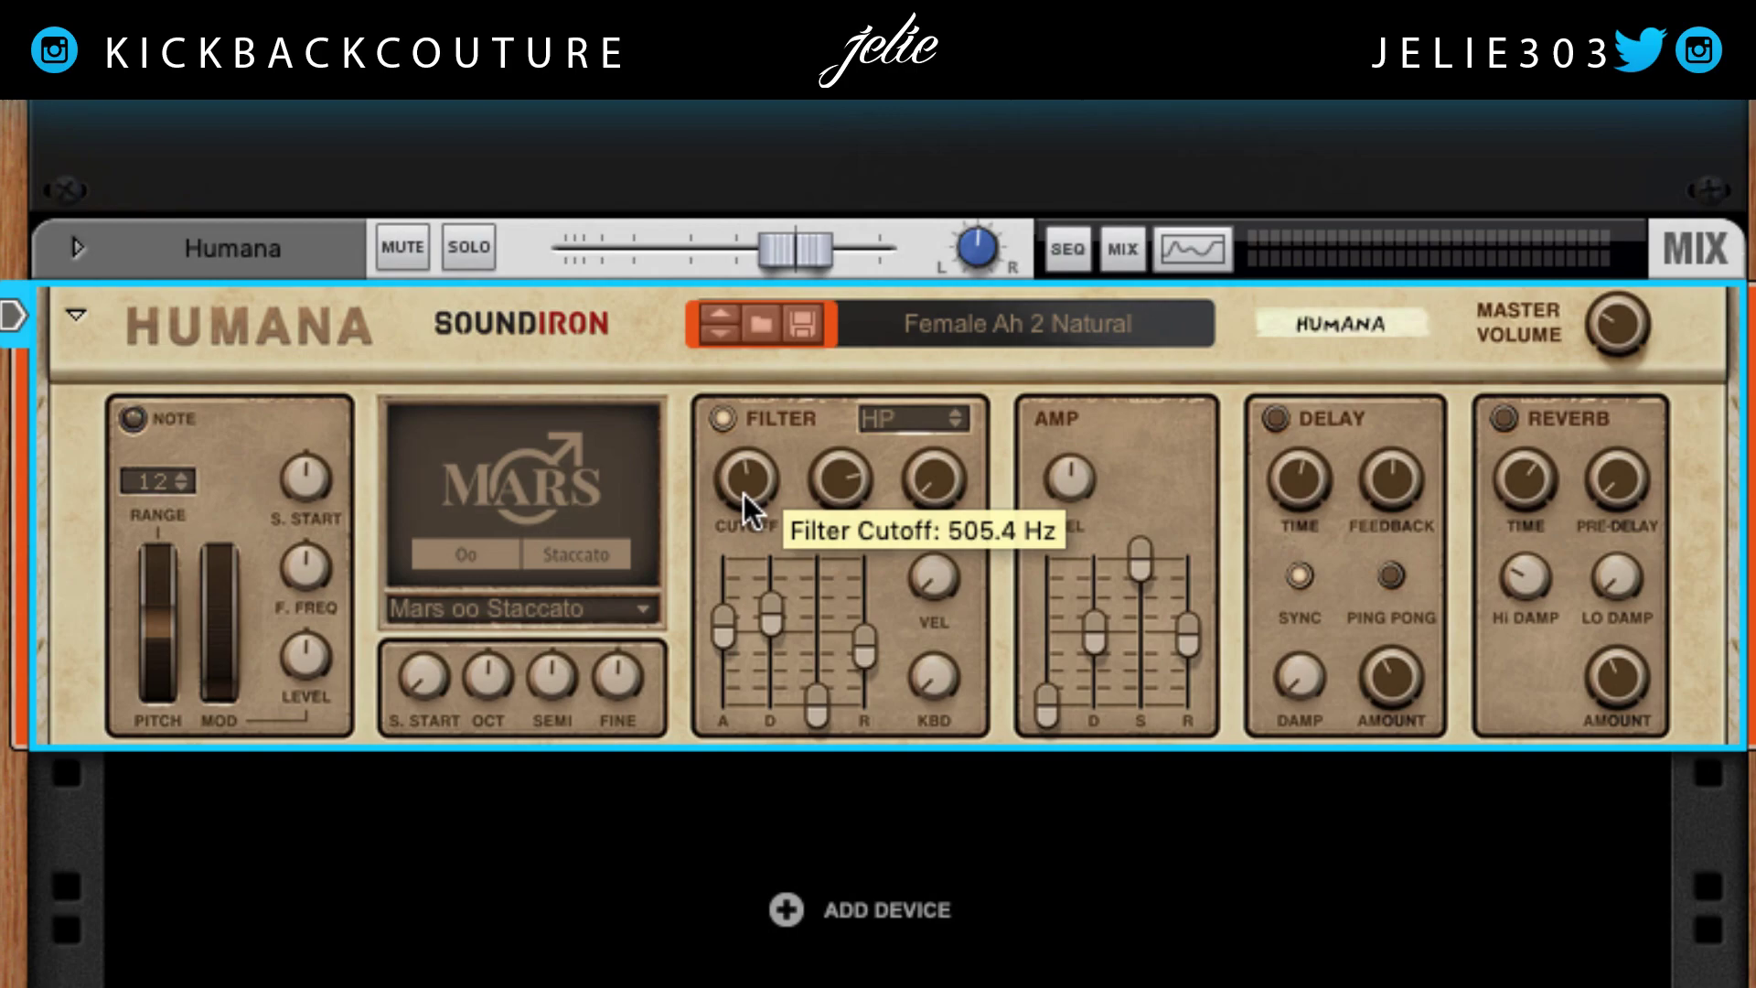
left_click_drag(743, 494, 732, 532)
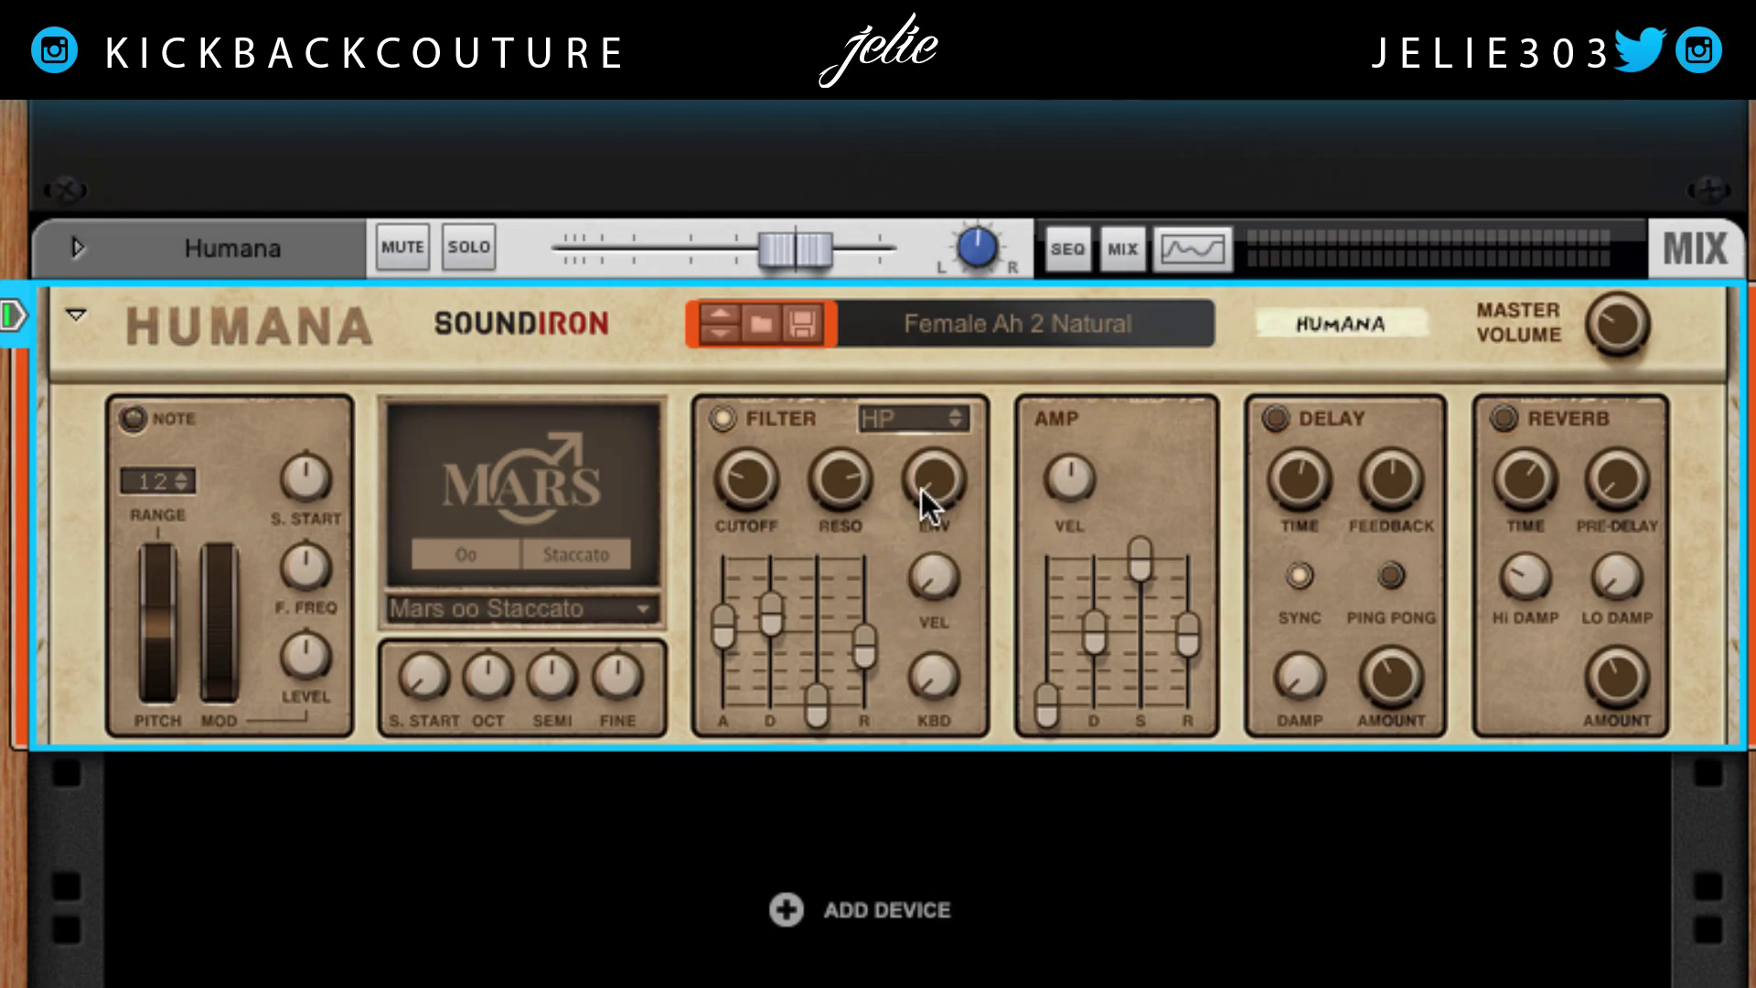
- Raise the filter envelope amount to maximum and bring the filter envelope's attack and release down to zero
left_click_drag(940, 490, 918, 227)
mouse_move(730, 649)
left_click_drag(816, 679, 732, 722)
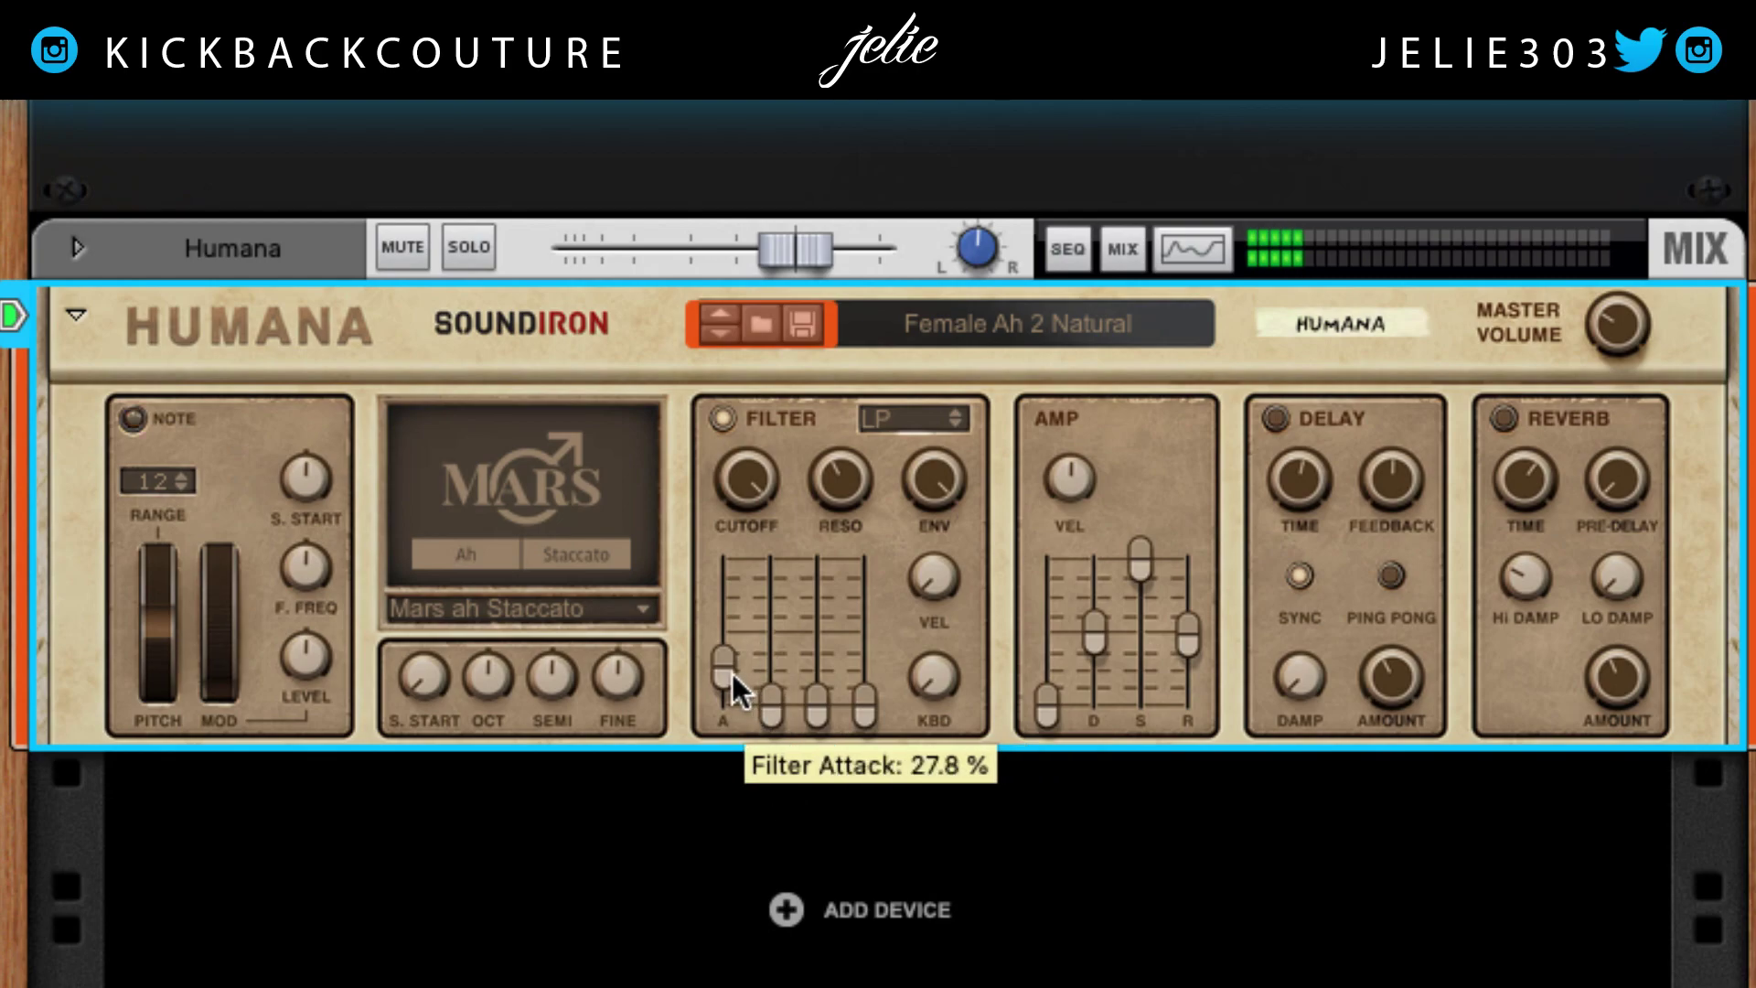
left_click_drag(865, 708, 935, 805)
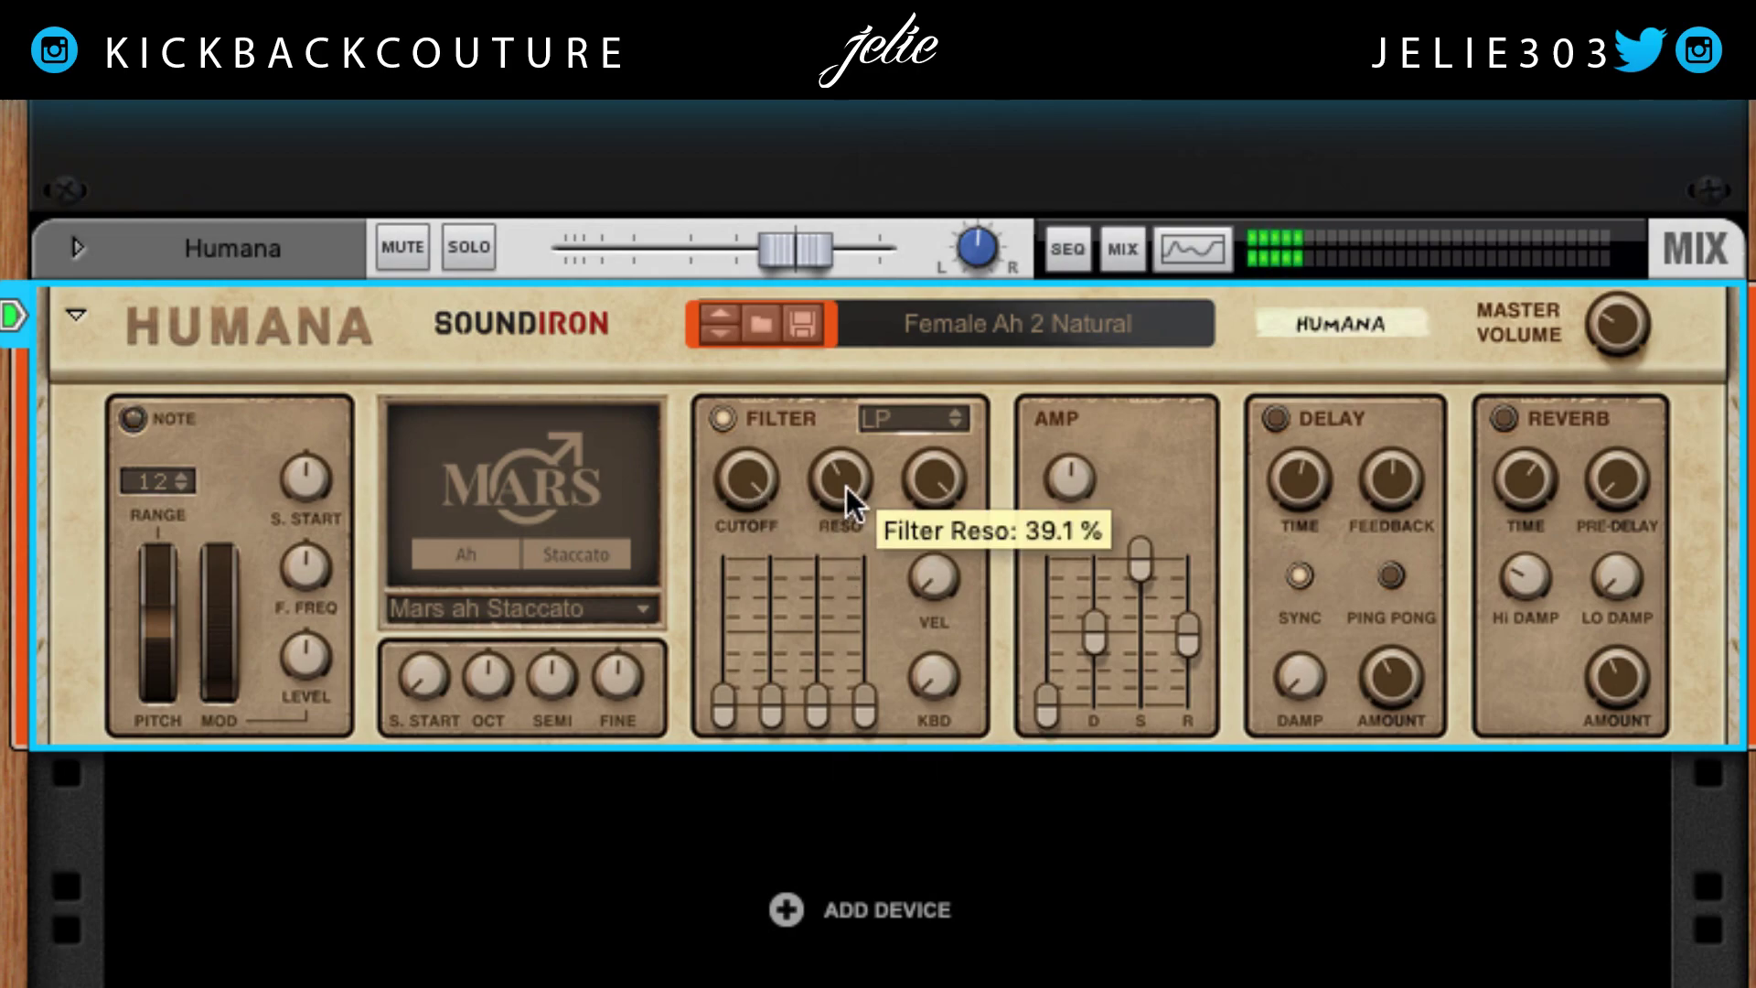
- Lower the low-pass filter resonance to minimum and set the cutoff to around its middle position
left_click_drag(846, 487, 845, 577)
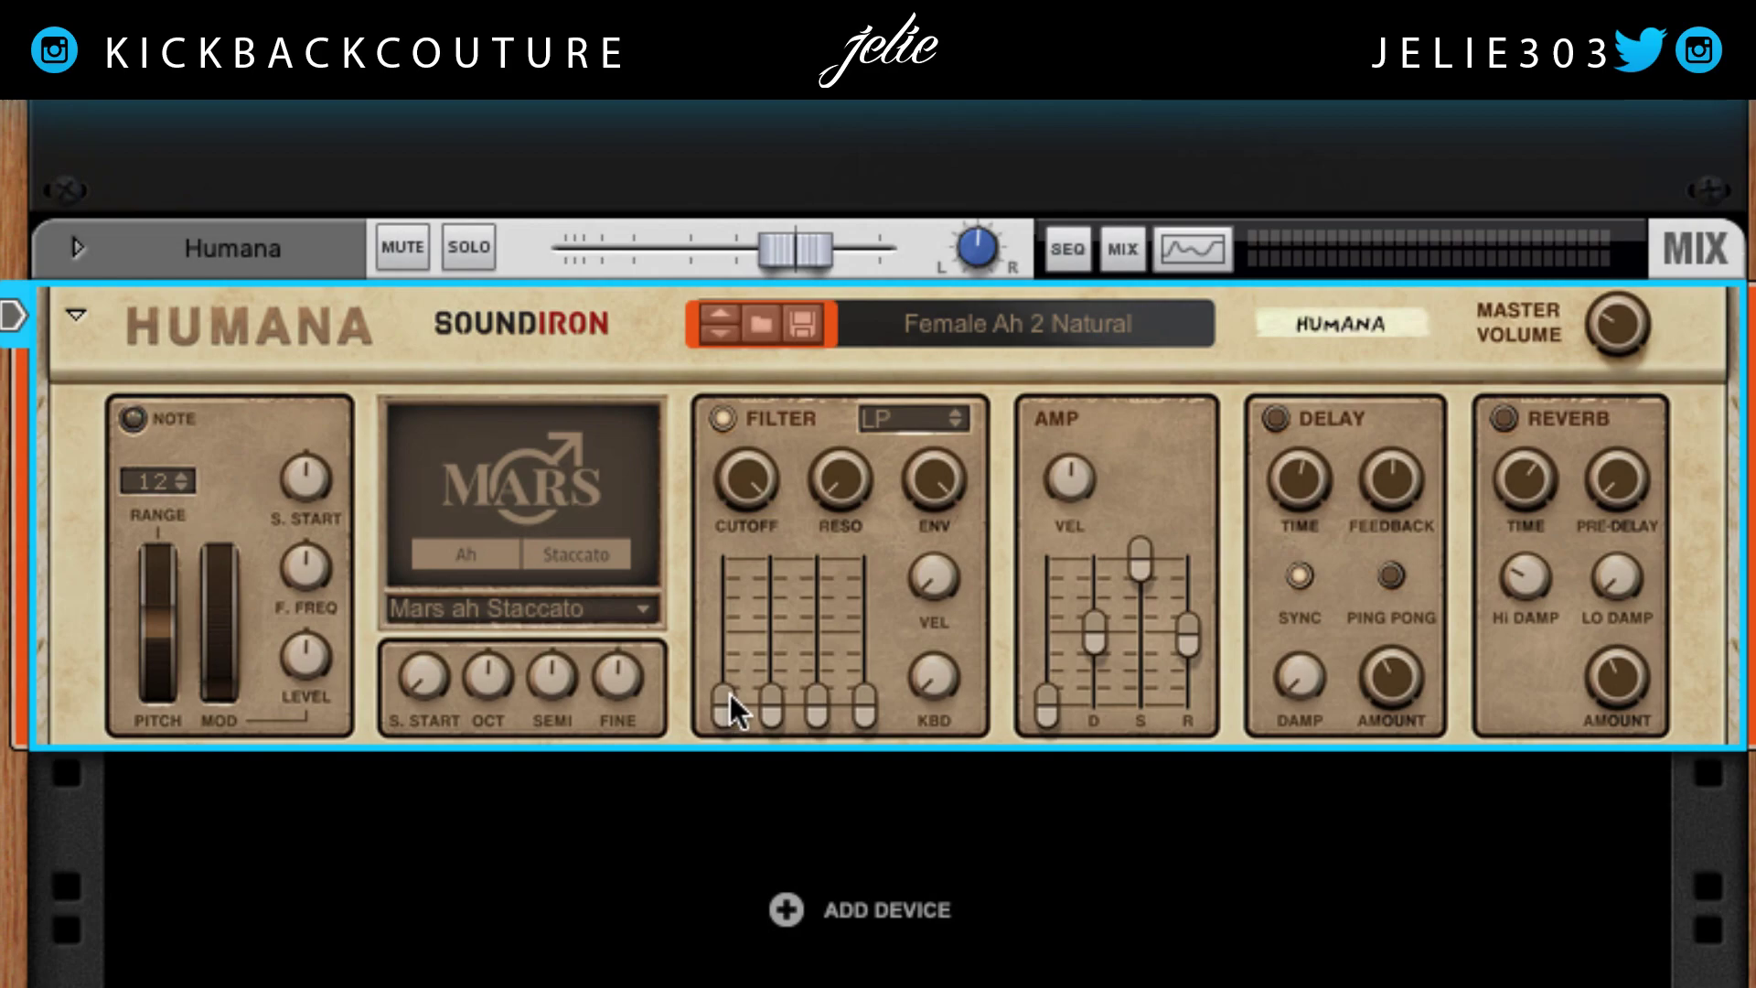
mouse_move(746, 489)
left_mouse_down()
mouse_move(732, 607)
mouse_move(766, 462)
mouse_move(769, 481)
left_mouse_up()
left_click_drag(744, 490, 744, 494)
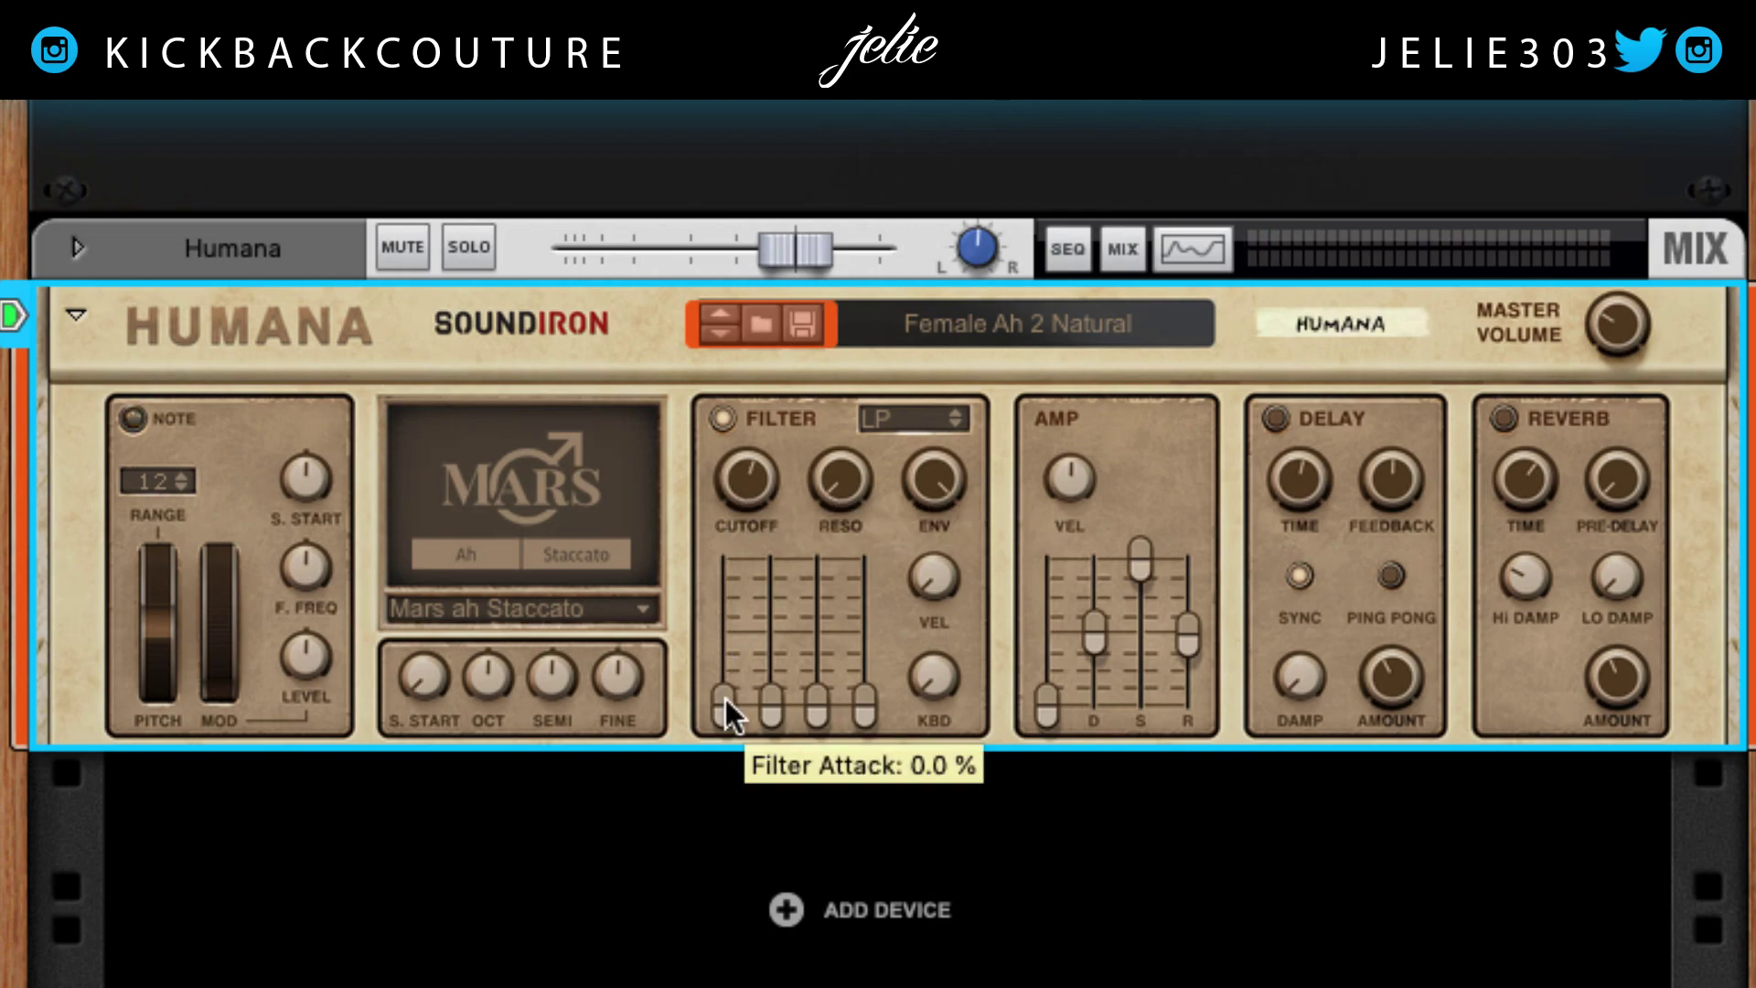
- Raise the filter attack to maximum and switch the voice sample to Mars oo
left_click_drag(726, 699, 716, 532)
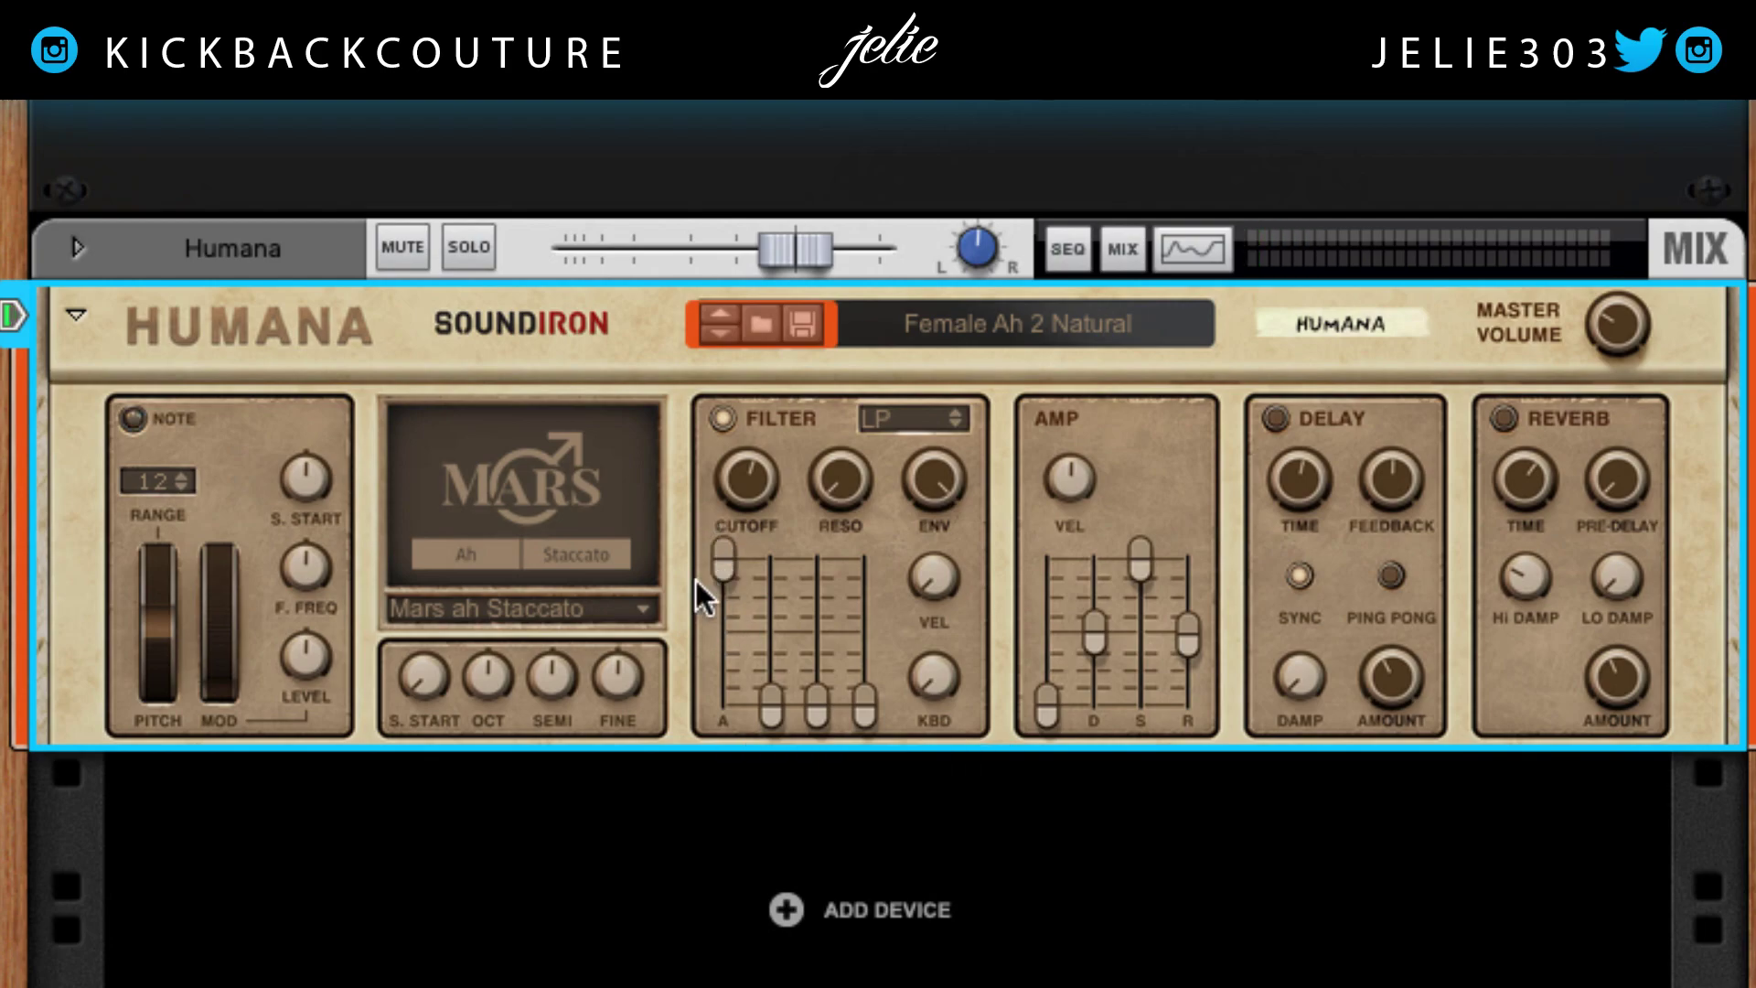
left_click(555, 603)
left_click(727, 559)
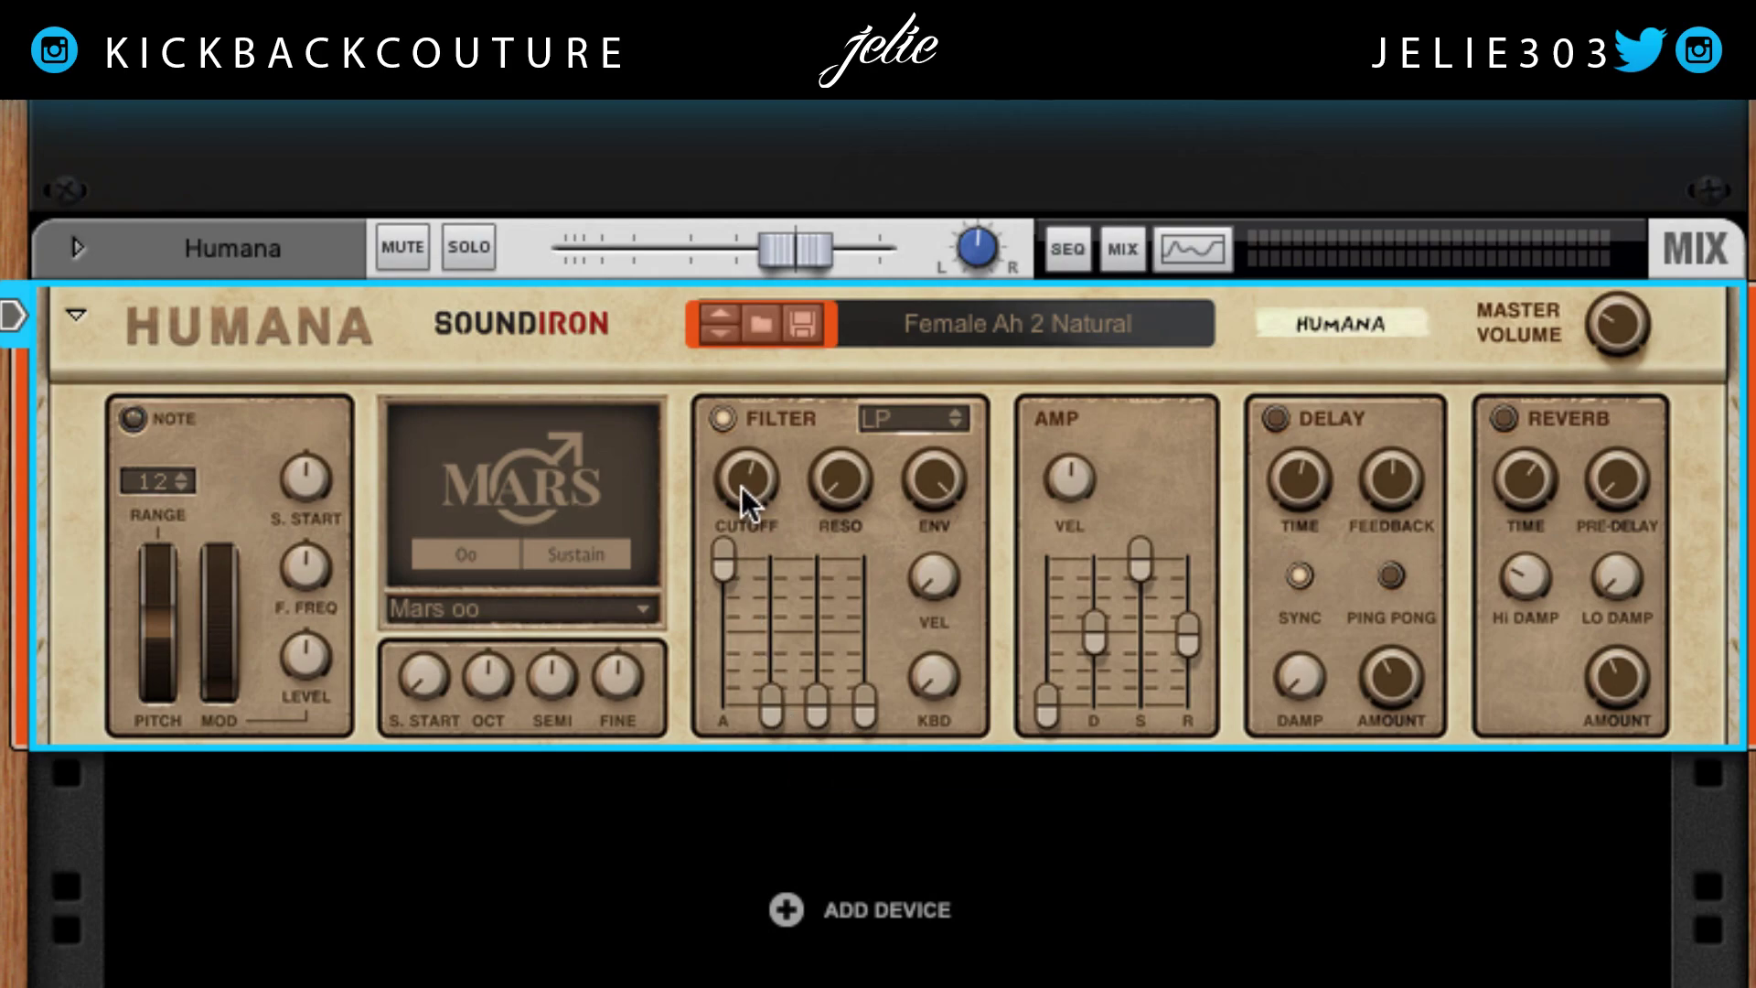
- Set the filter decay to about 69% and raise the filter sustain to a little under half
left_click_drag(778, 694, 766, 596)
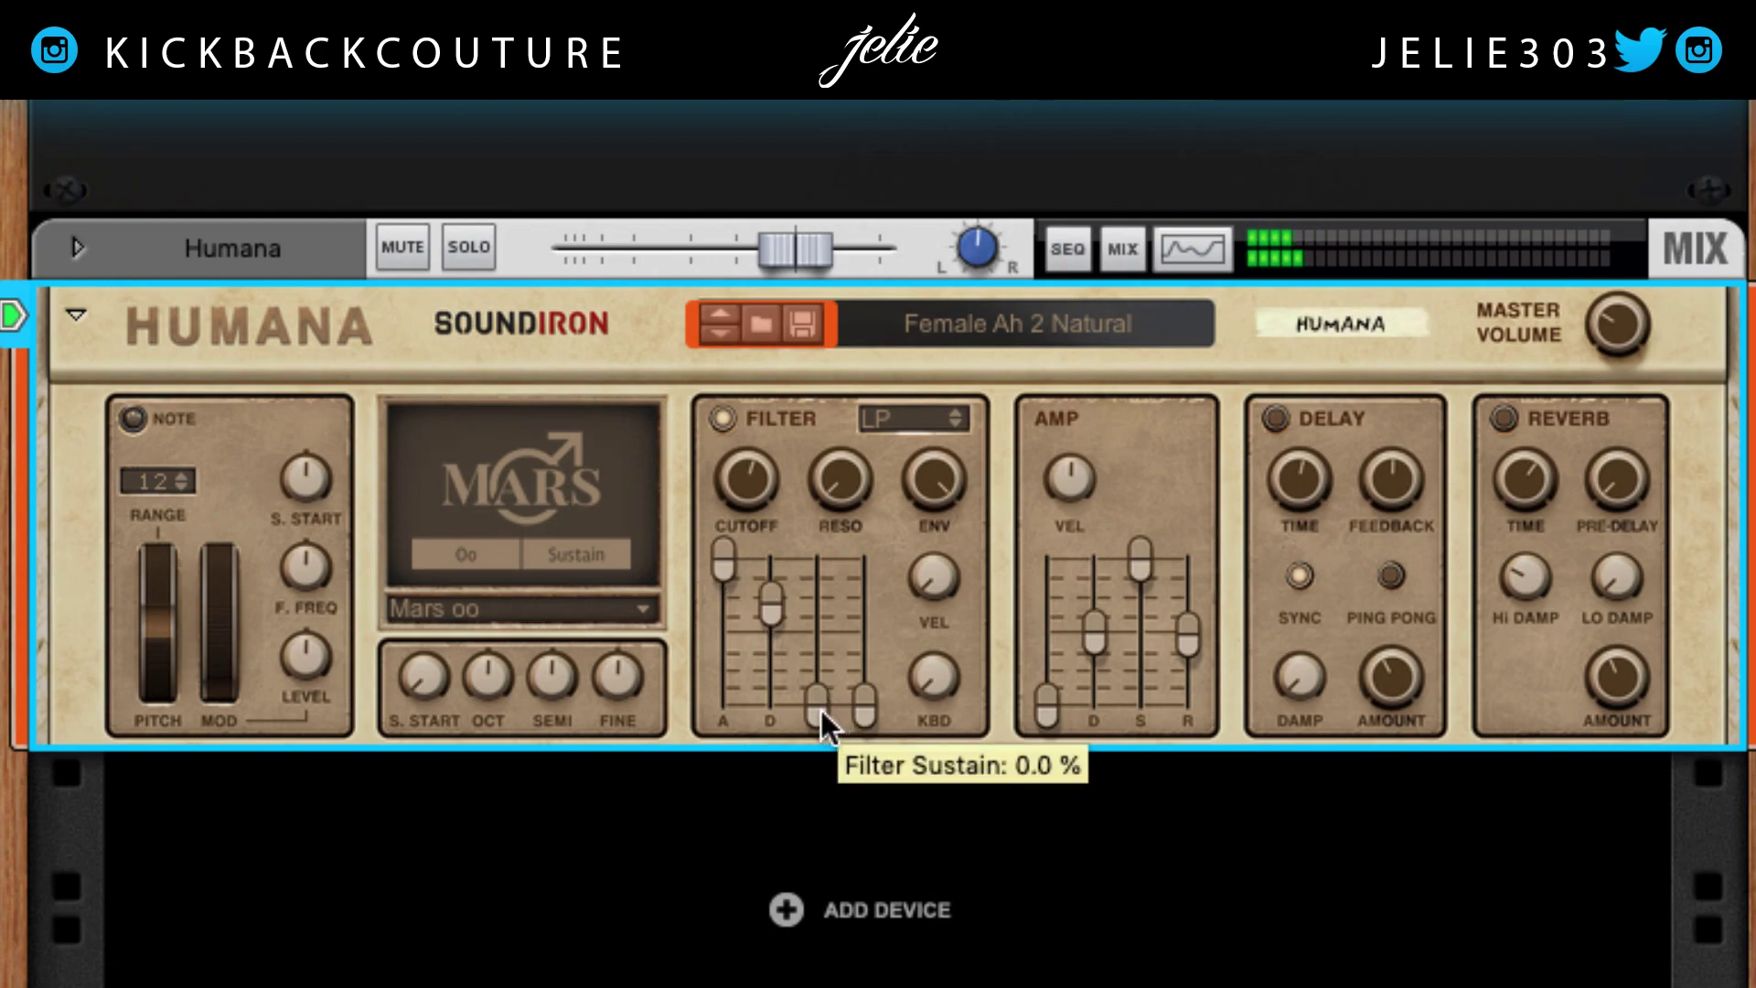
left_click_drag(822, 710, 812, 615)
left_click_drag(816, 635, 816, 650)
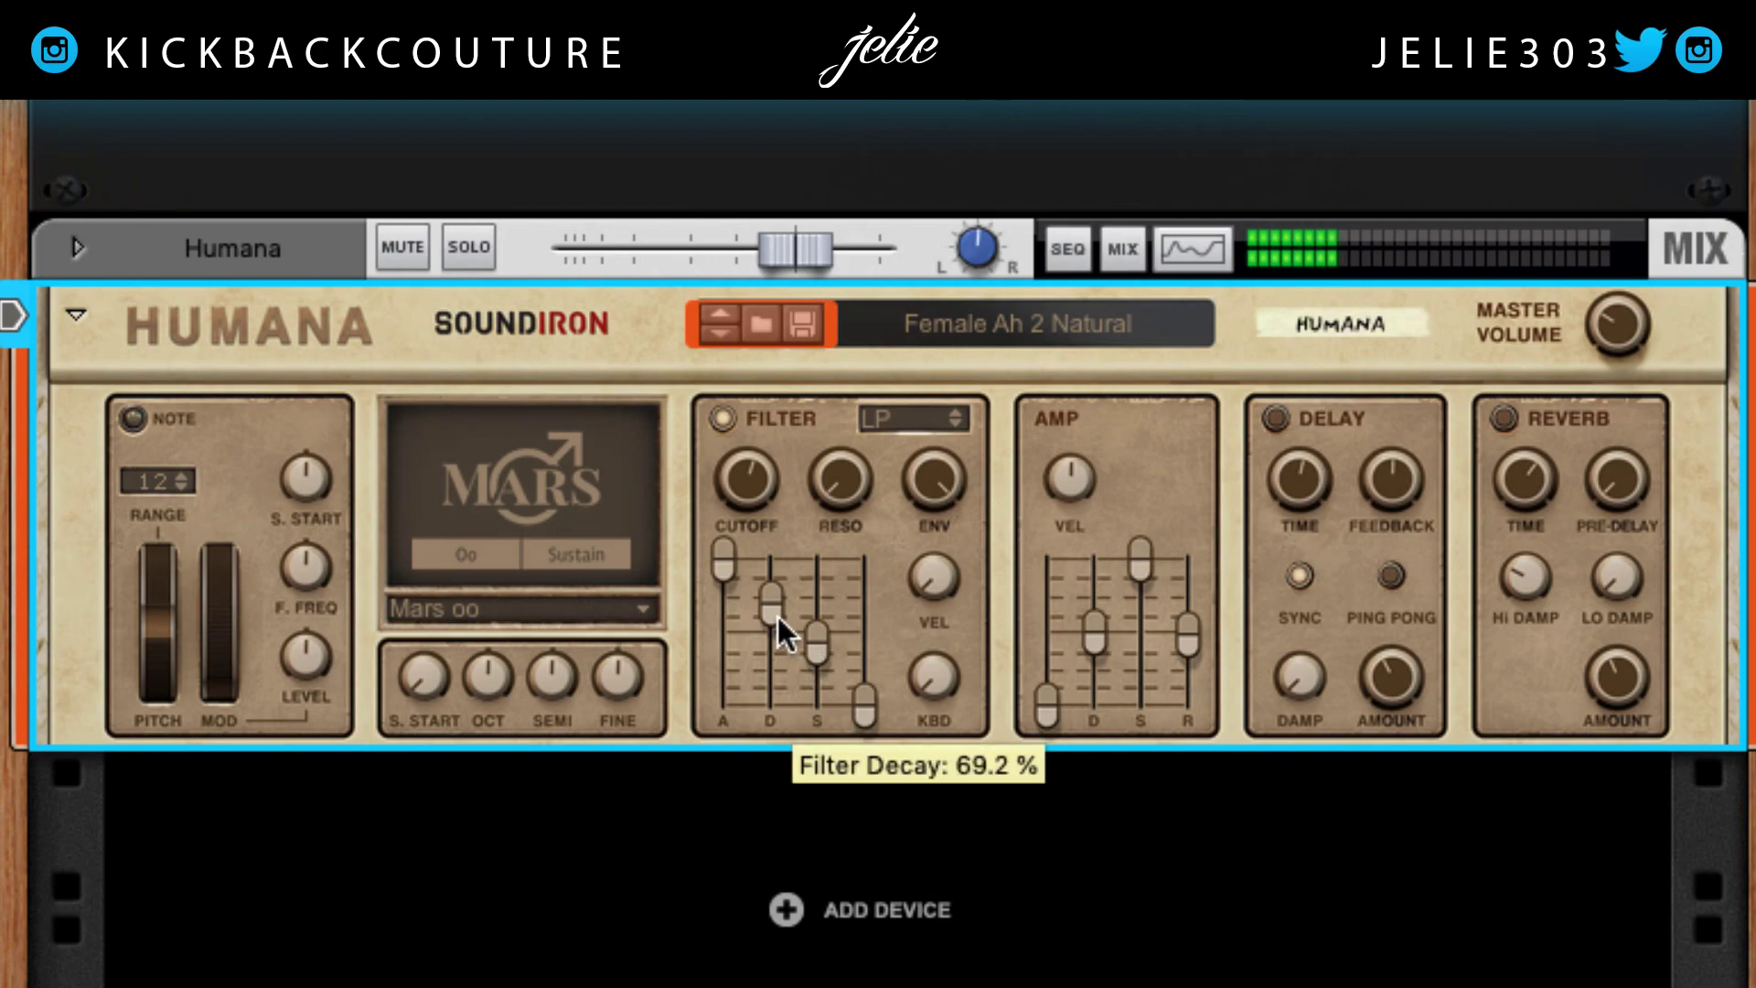
- Try the filter decay at 0%, reduce the attack to about half, and raise the decay to about 70%
left_click_drag(772, 622, 781, 739)
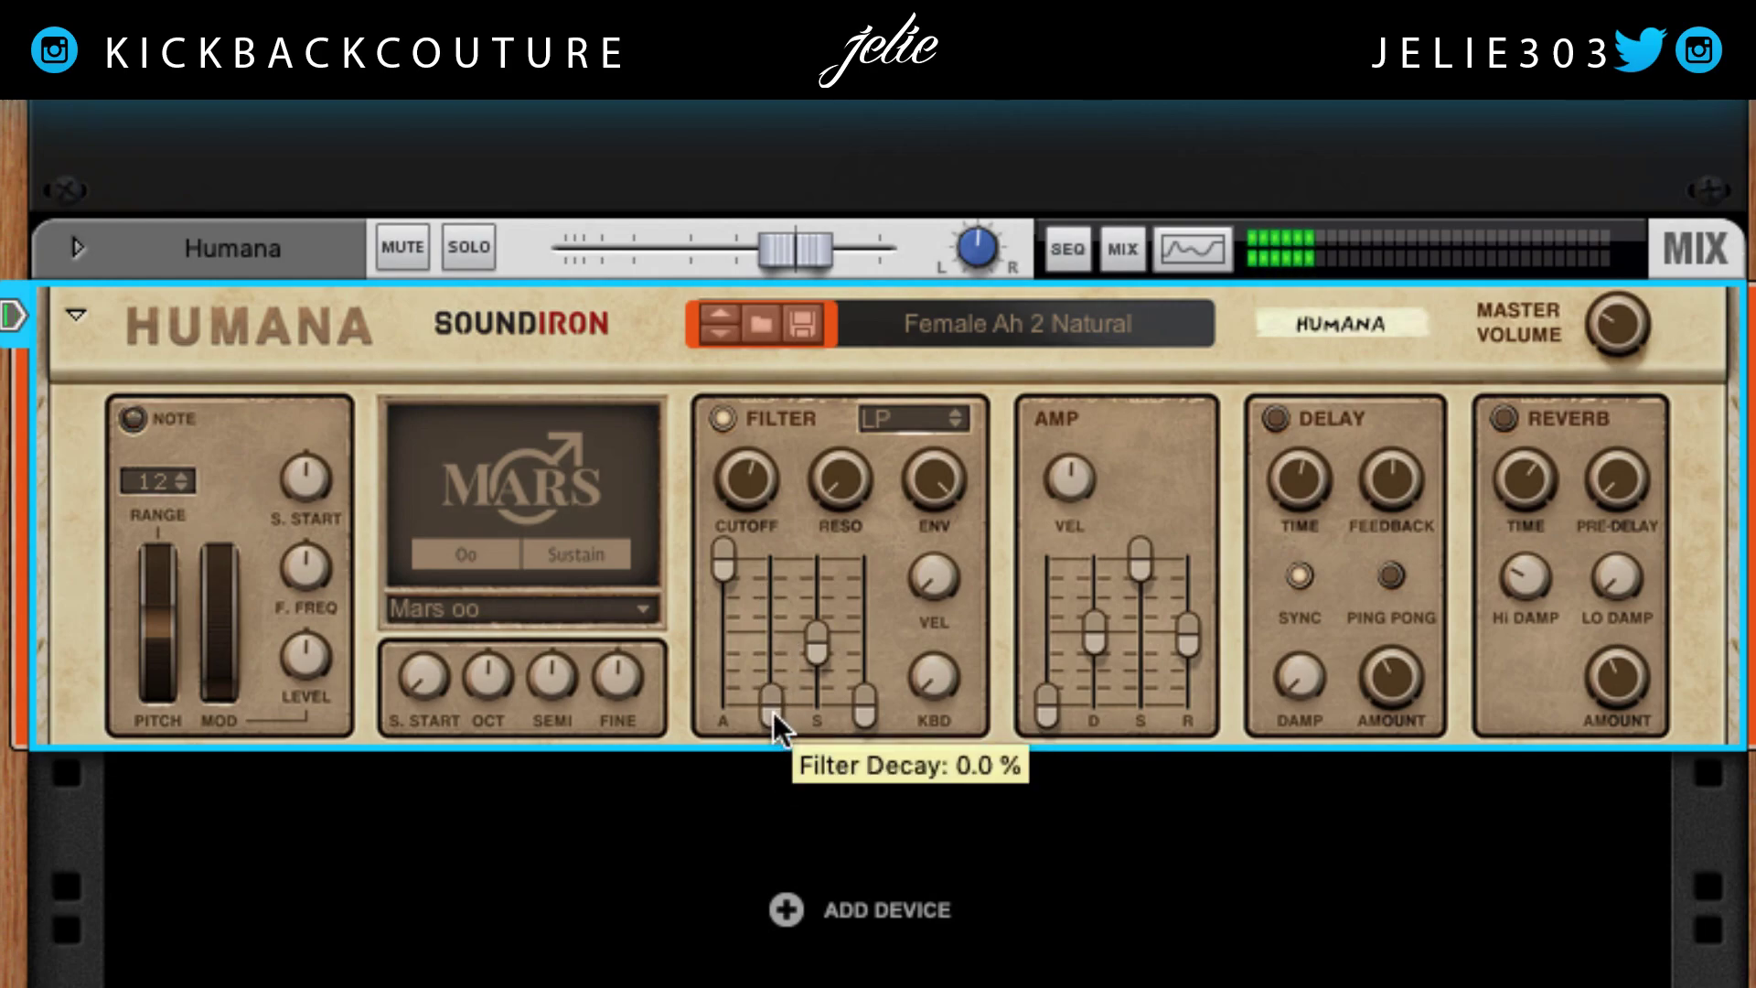
left_click_drag(715, 573, 716, 644)
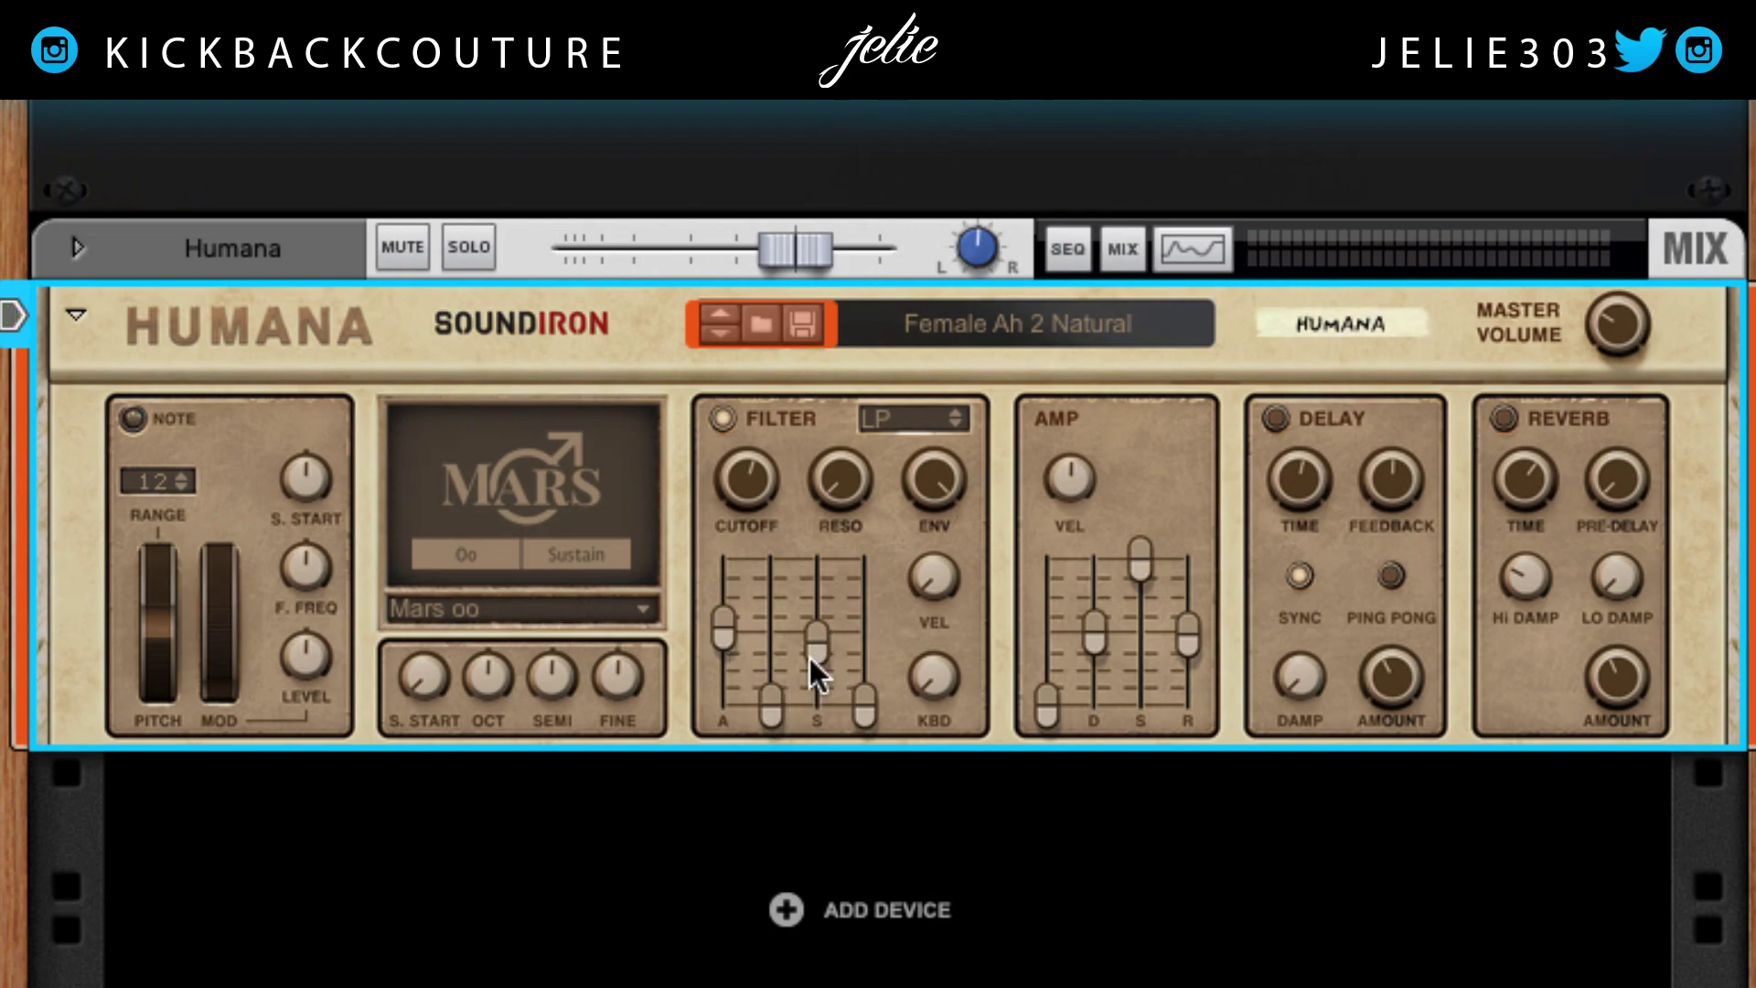
left_click_drag(771, 695, 766, 610)
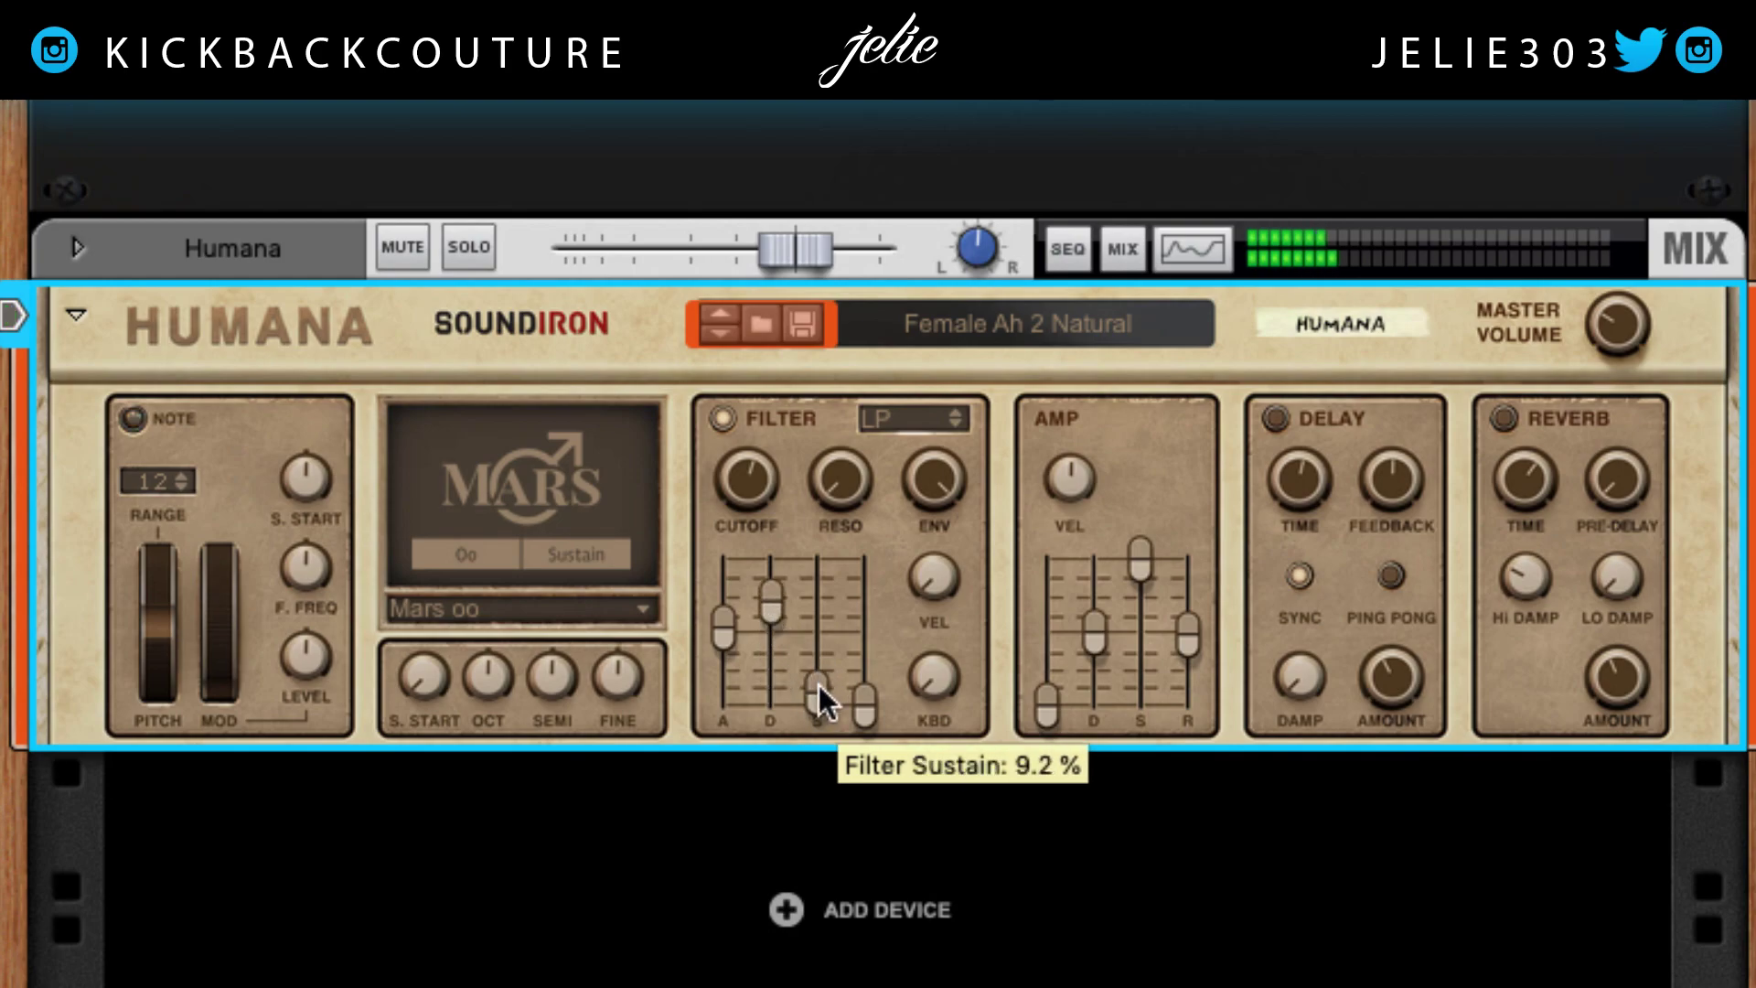
- Raise the filter sustain to about 32%, sweep it up to maximum and settle it at about 83%
left_click_drag(814, 695, 816, 660)
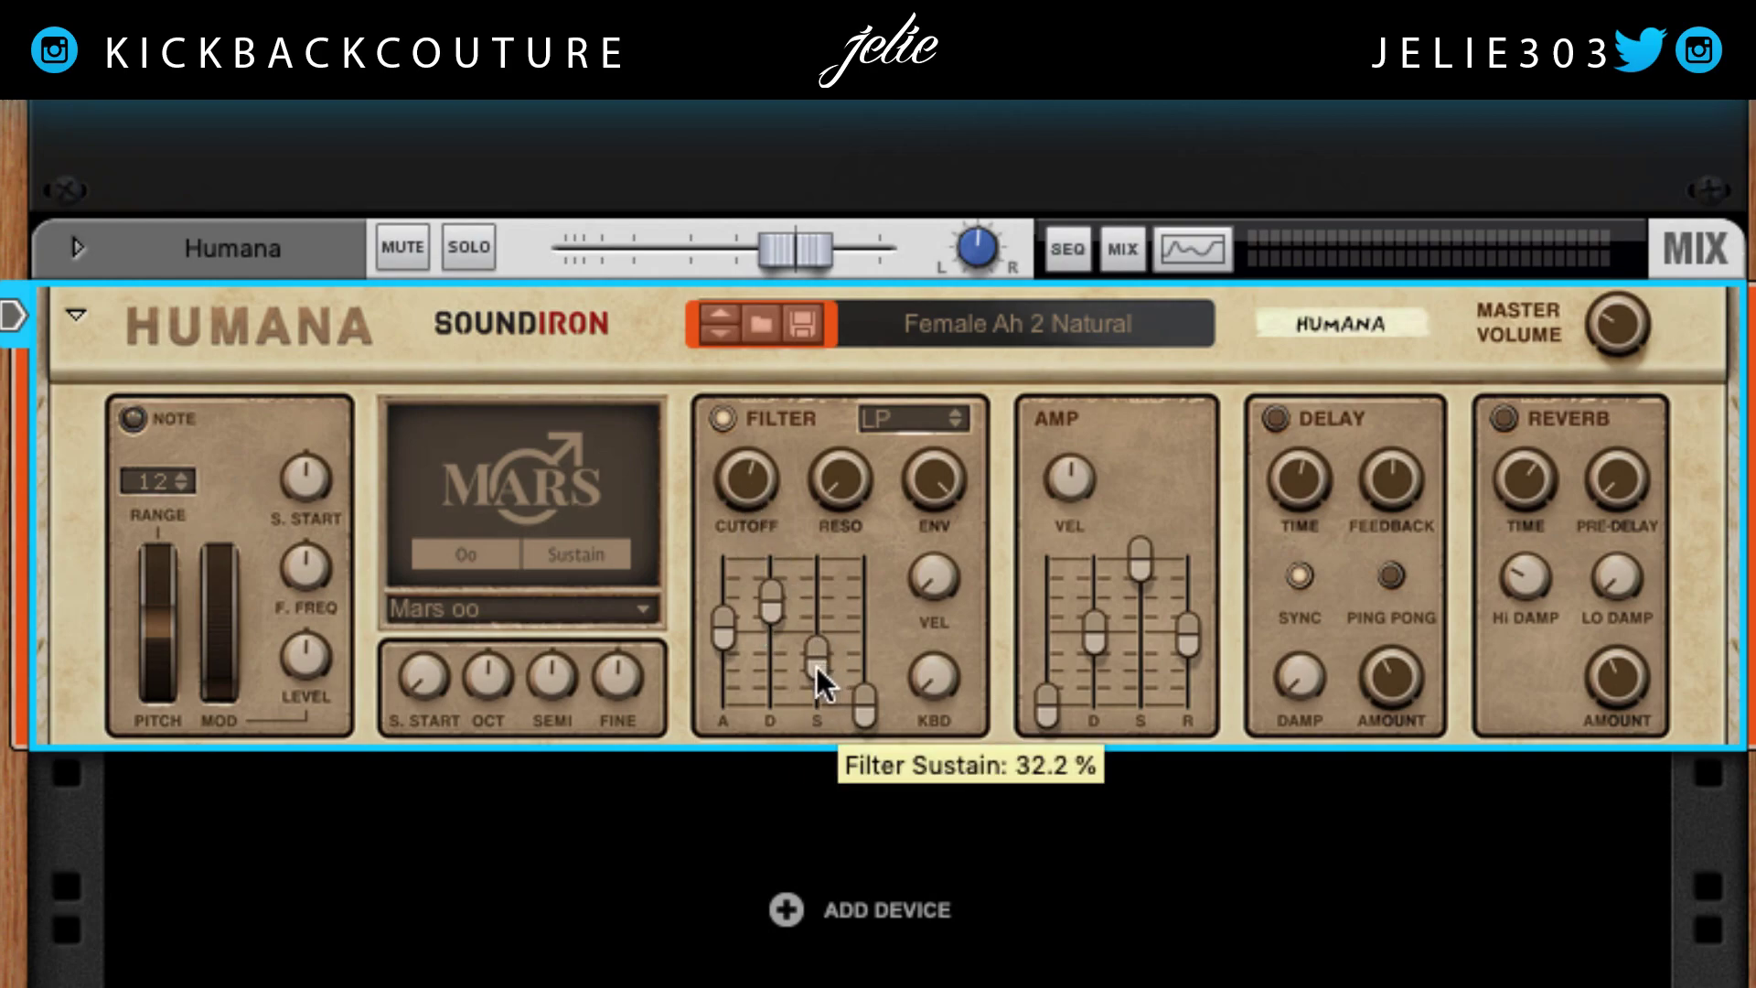
left_click_drag(819, 663, 804, 552)
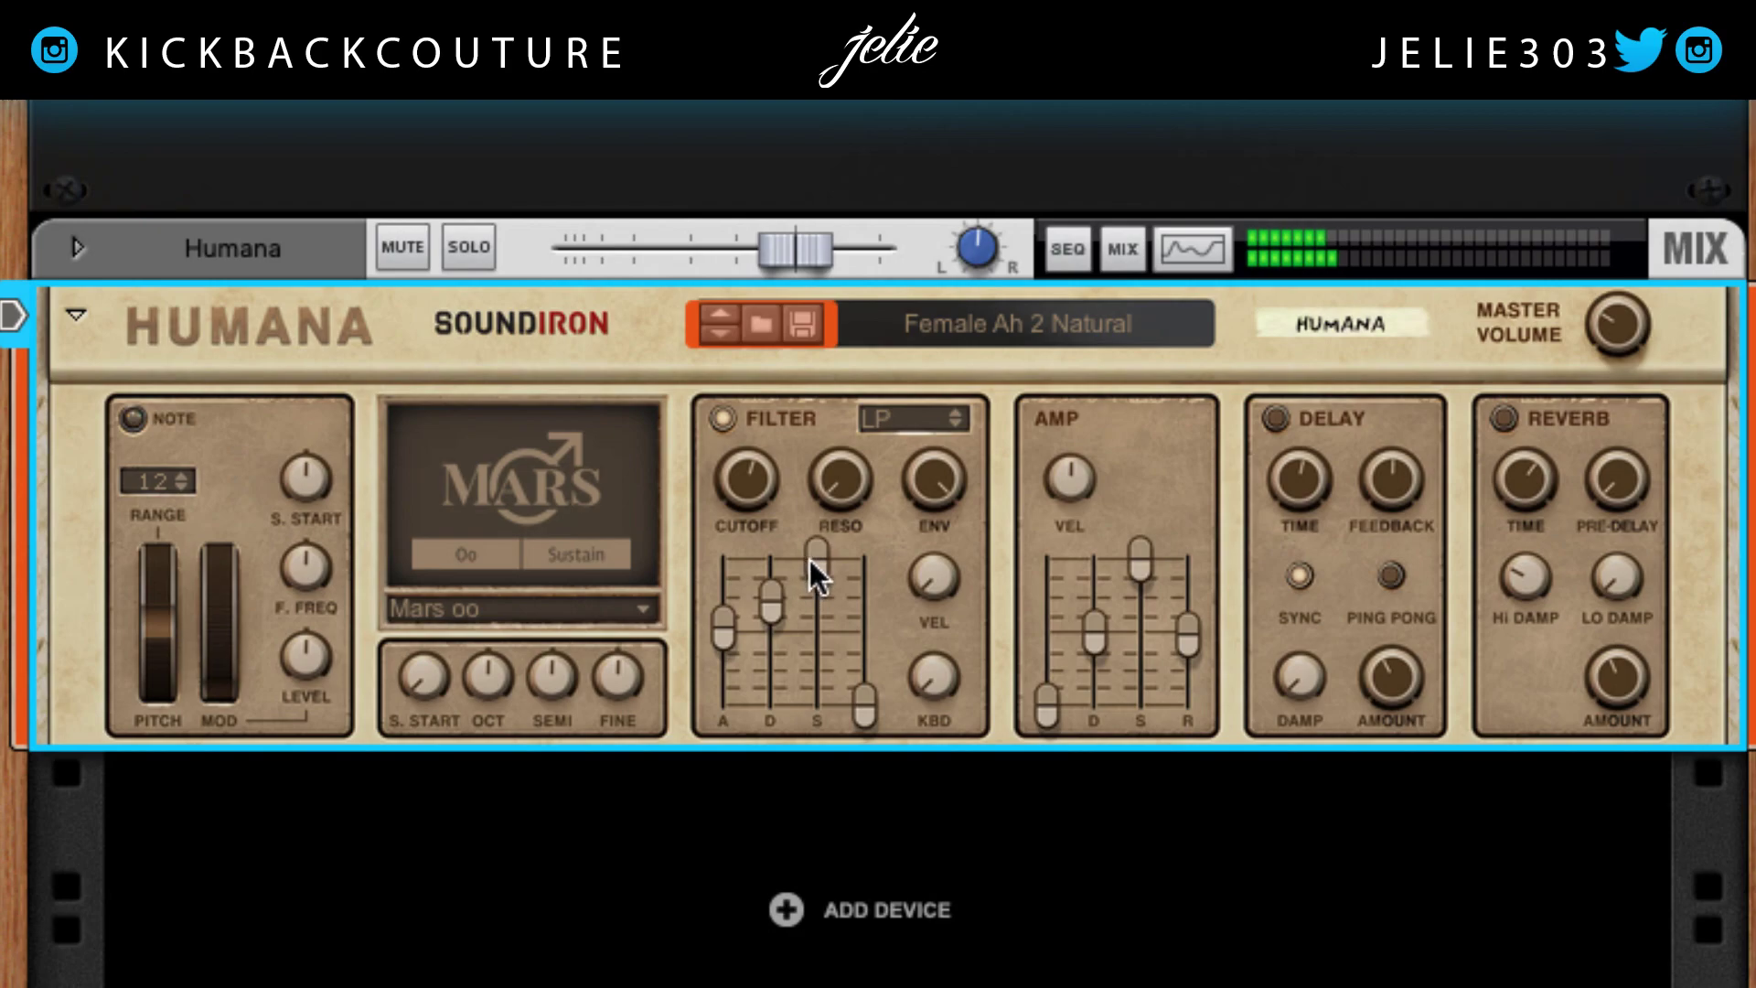
left_click_drag(814, 561, 826, 620)
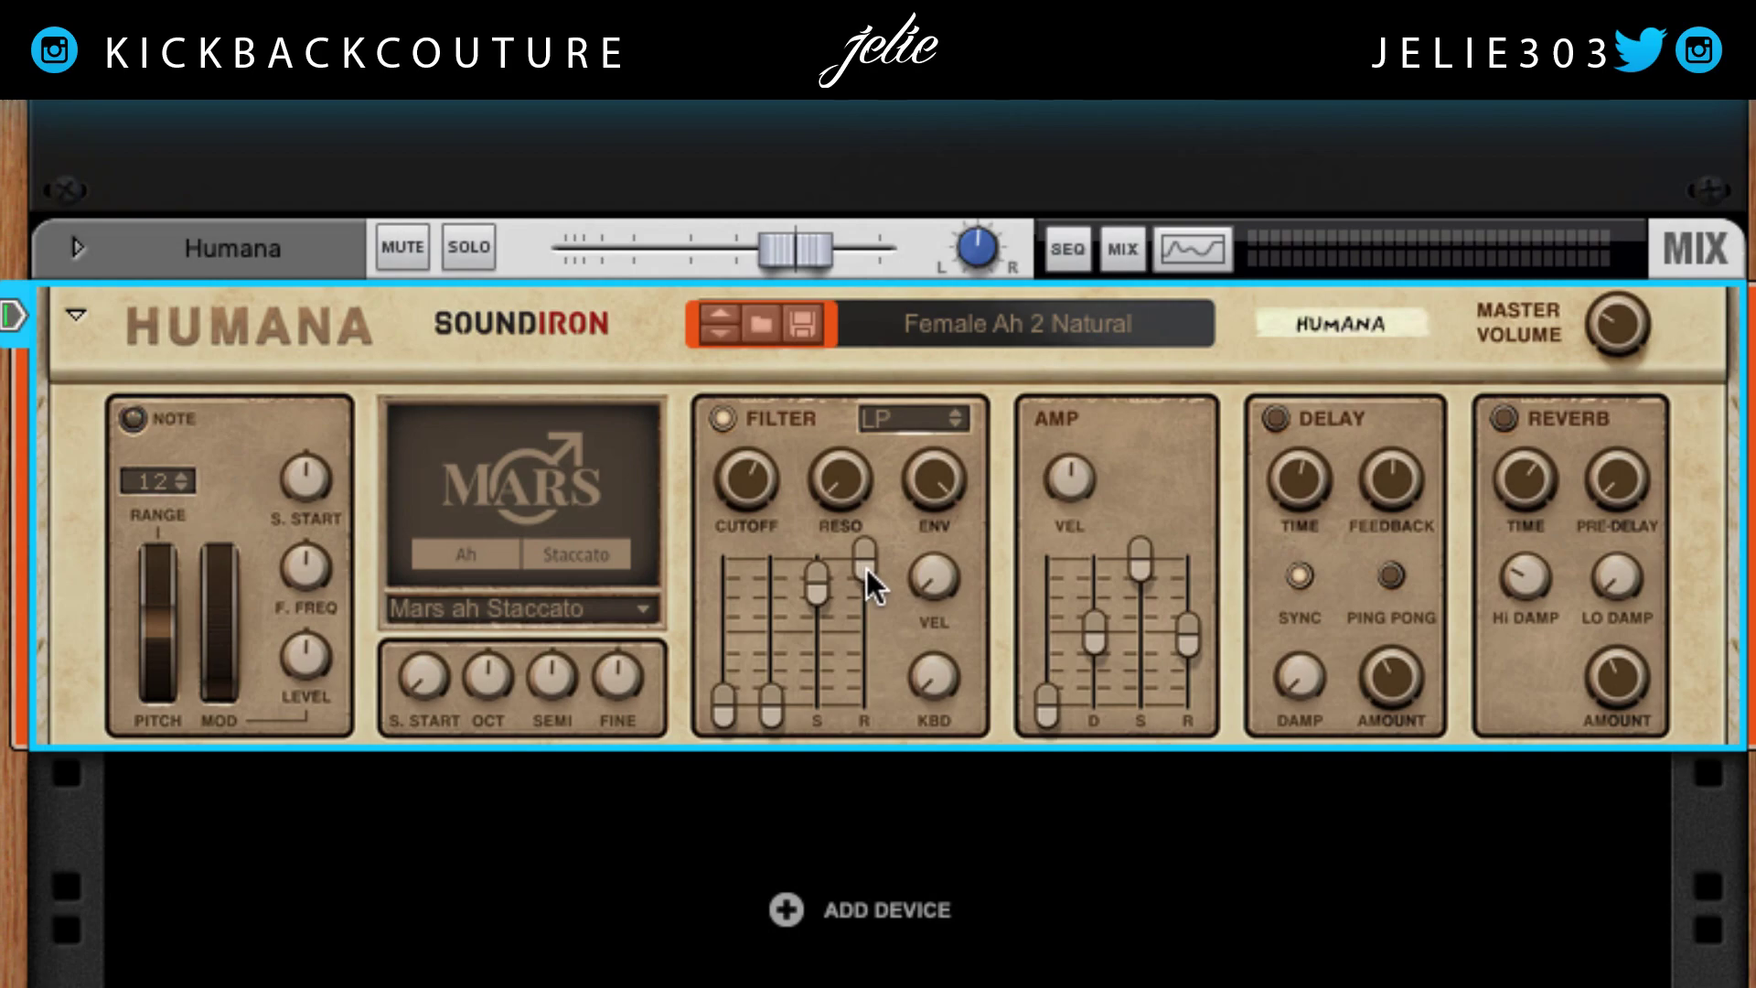
- Sweep the filter release between maximum and zero, leaving it at zero, and lower the filter envelope amount to minimum
left_click_drag(867, 558, 865, 819)
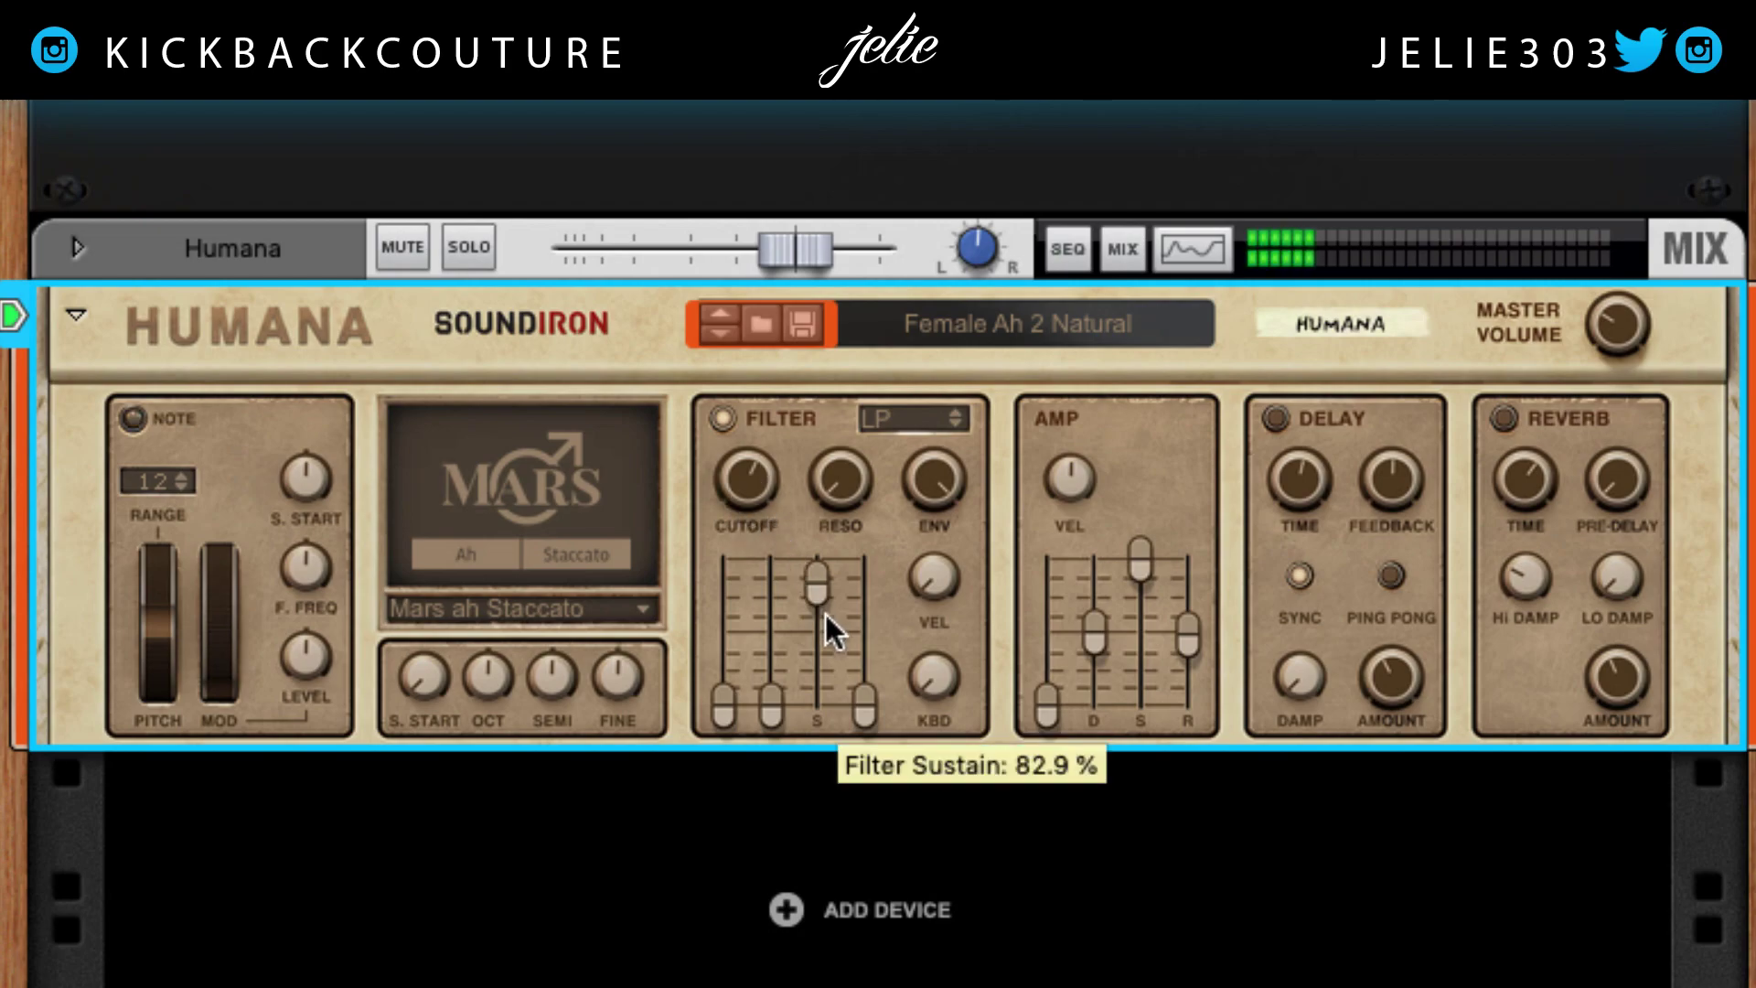
left_click_drag(848, 682, 880, 447)
left_click_drag(867, 562, 902, 828)
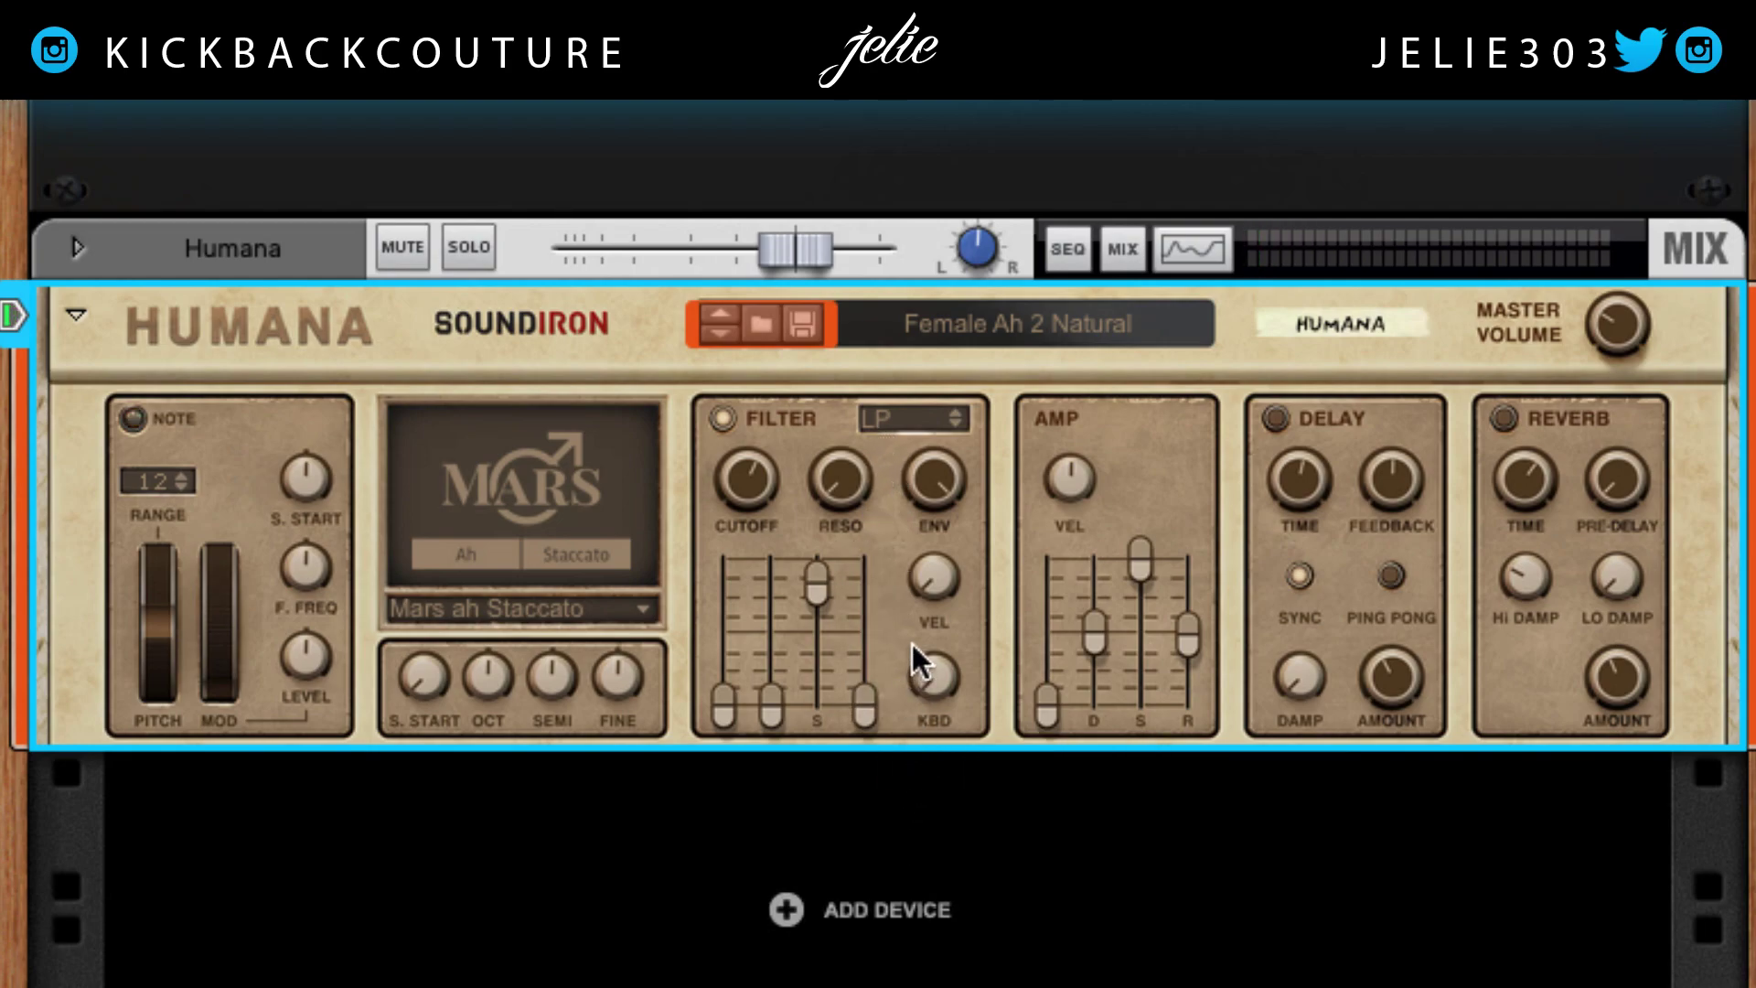
mouse_move(929, 485)
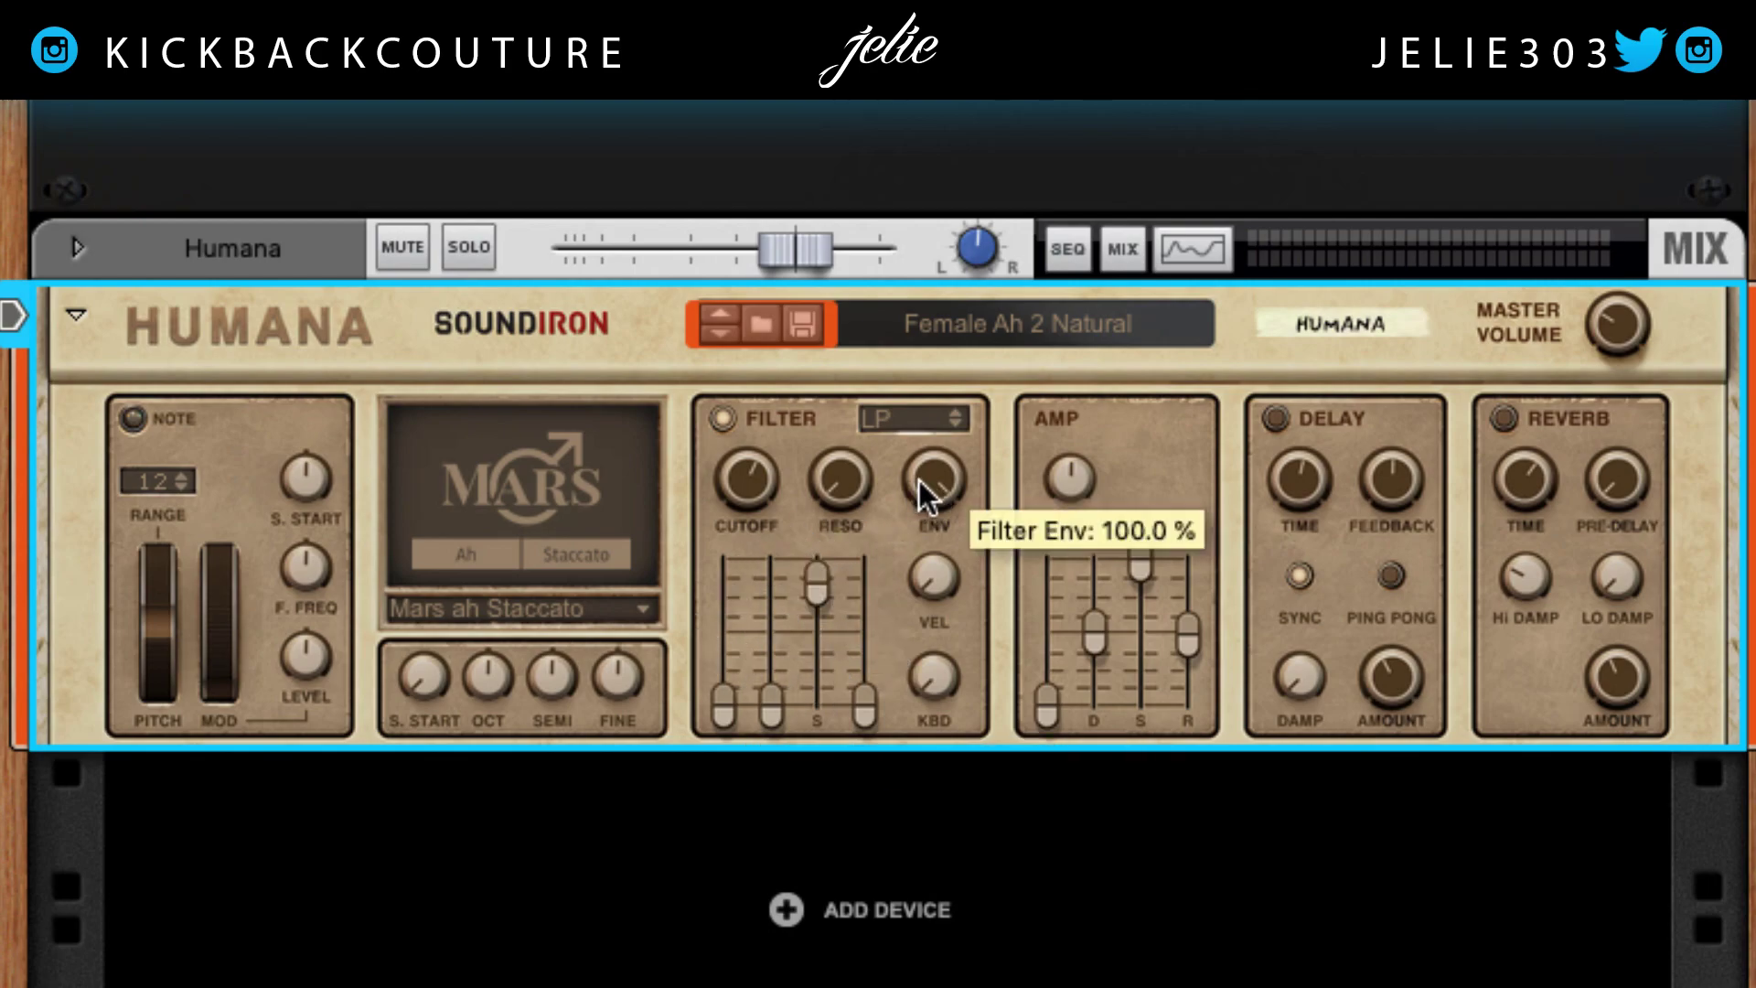
left_click_drag(930, 476, 948, 862)
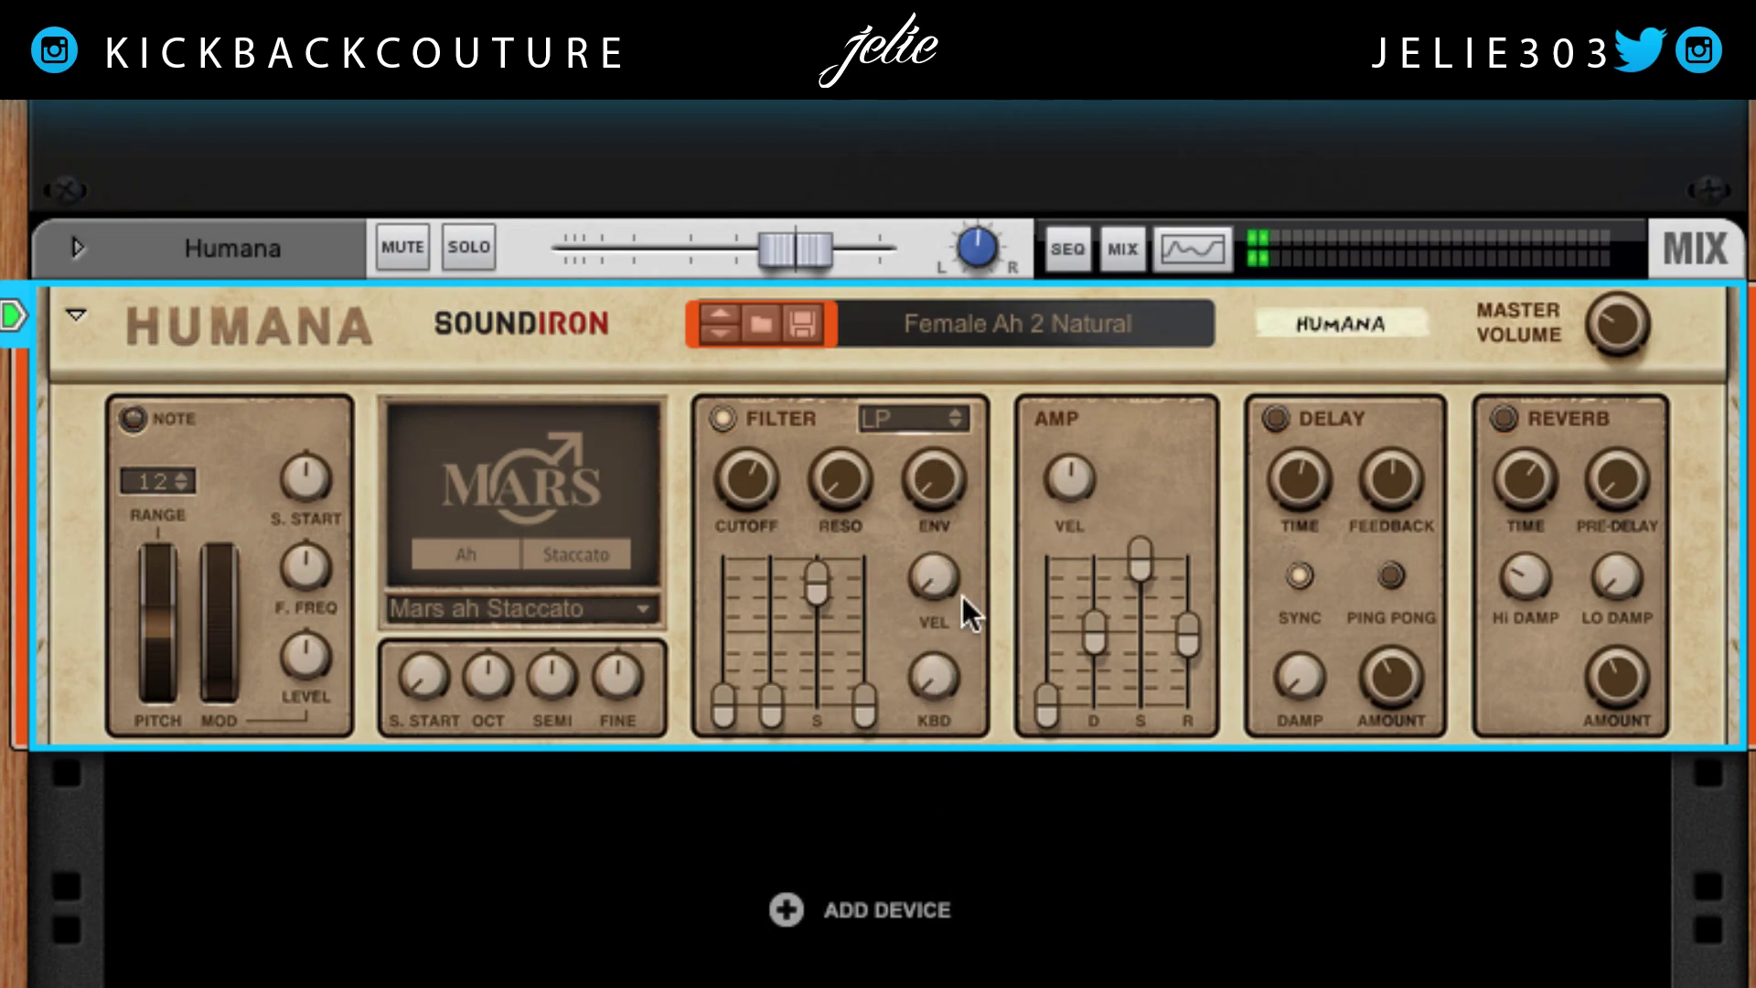
- Raise the filter velocity amount to maximum
left_click_drag(947, 494, 982, 404)
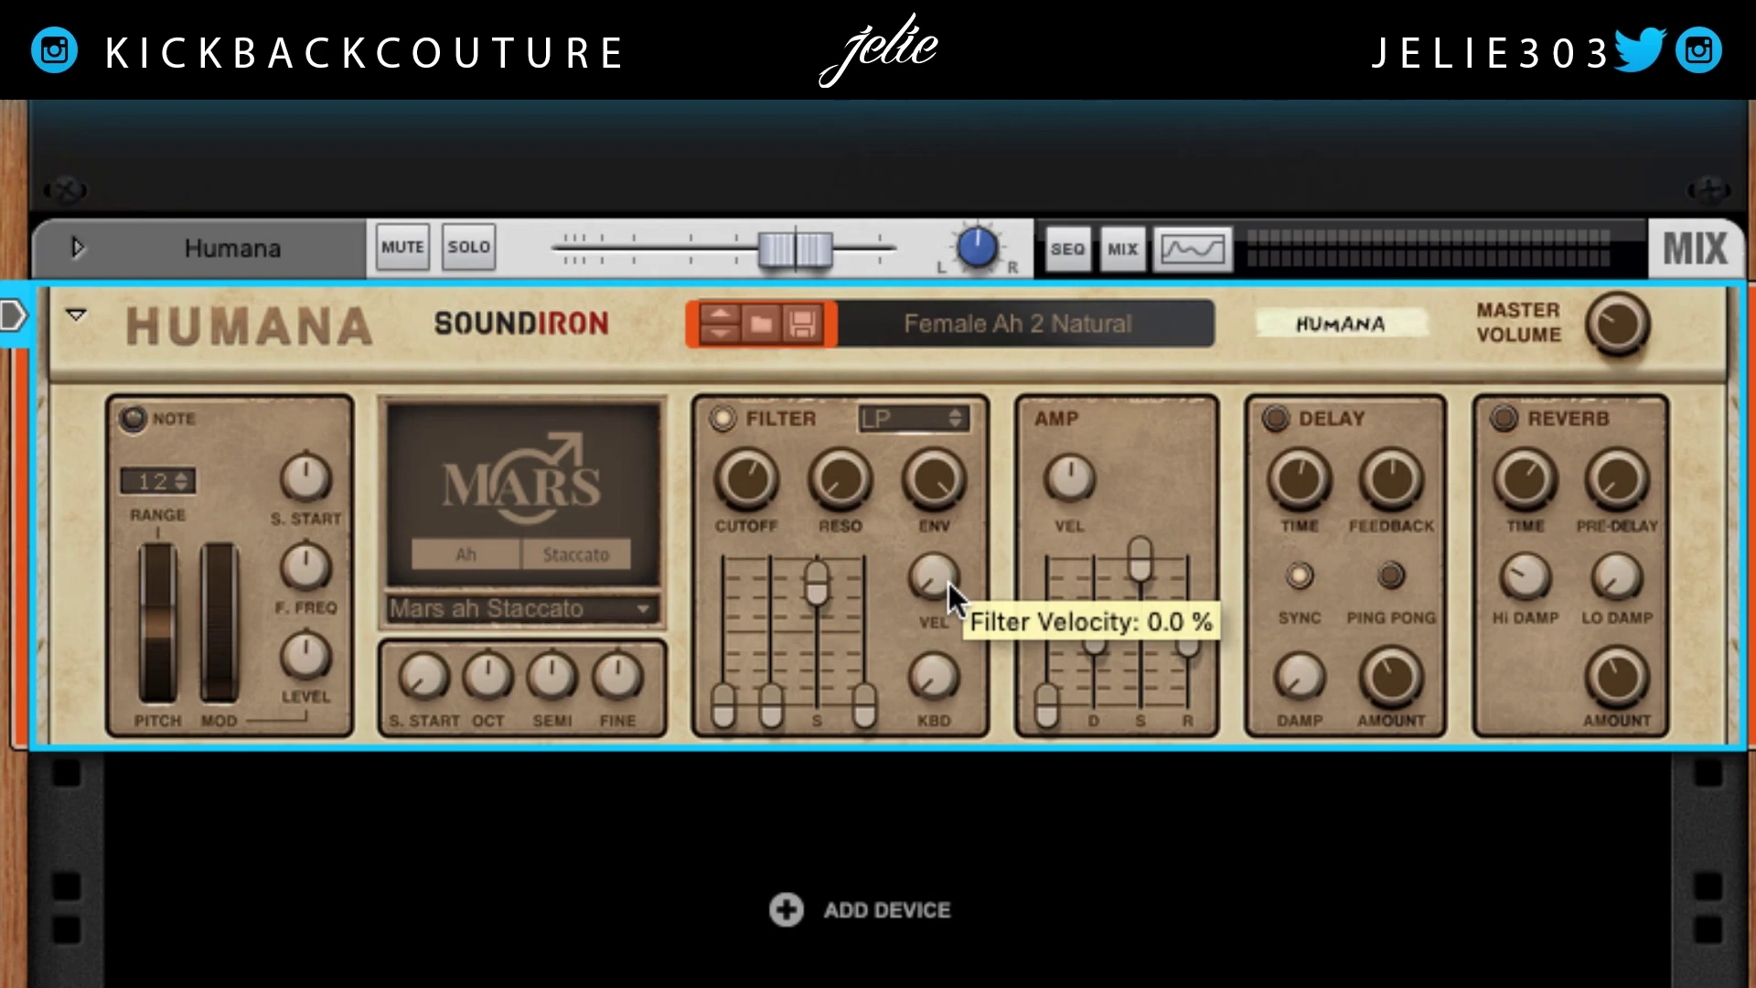
left_click_drag(947, 583, 964, 394)
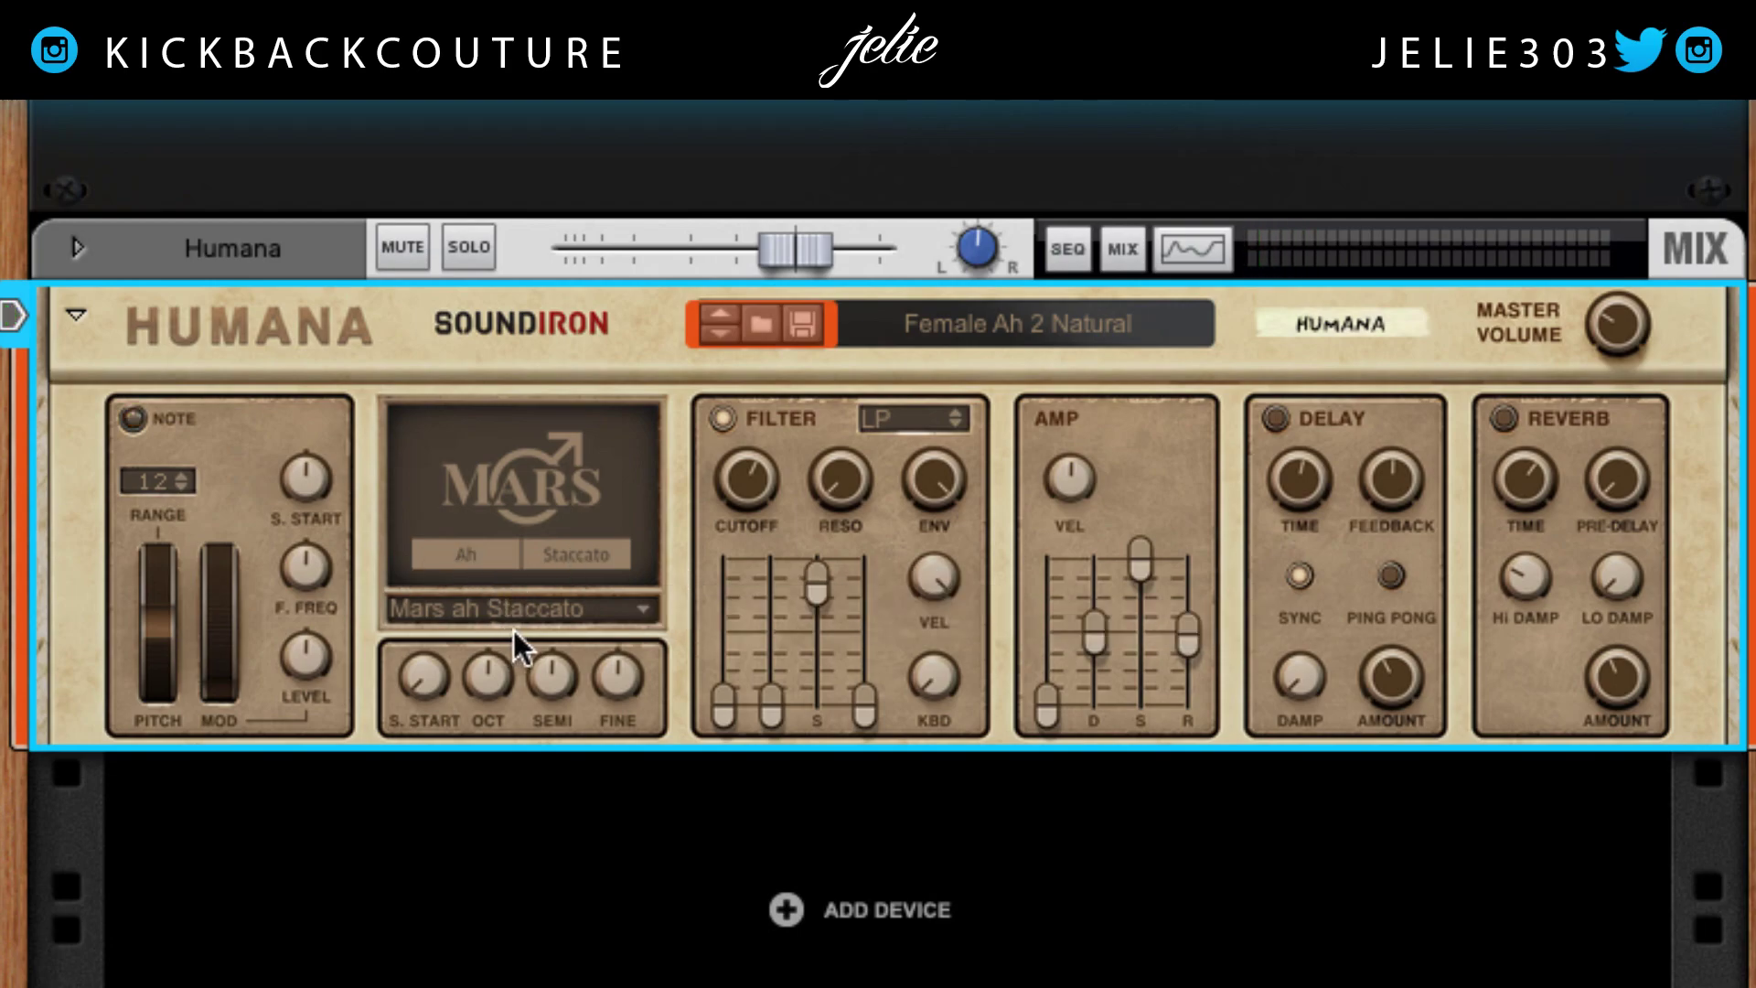
- Switch the sample to Venus oo and raise the filter attack and decay to about half
left_click(490, 616)
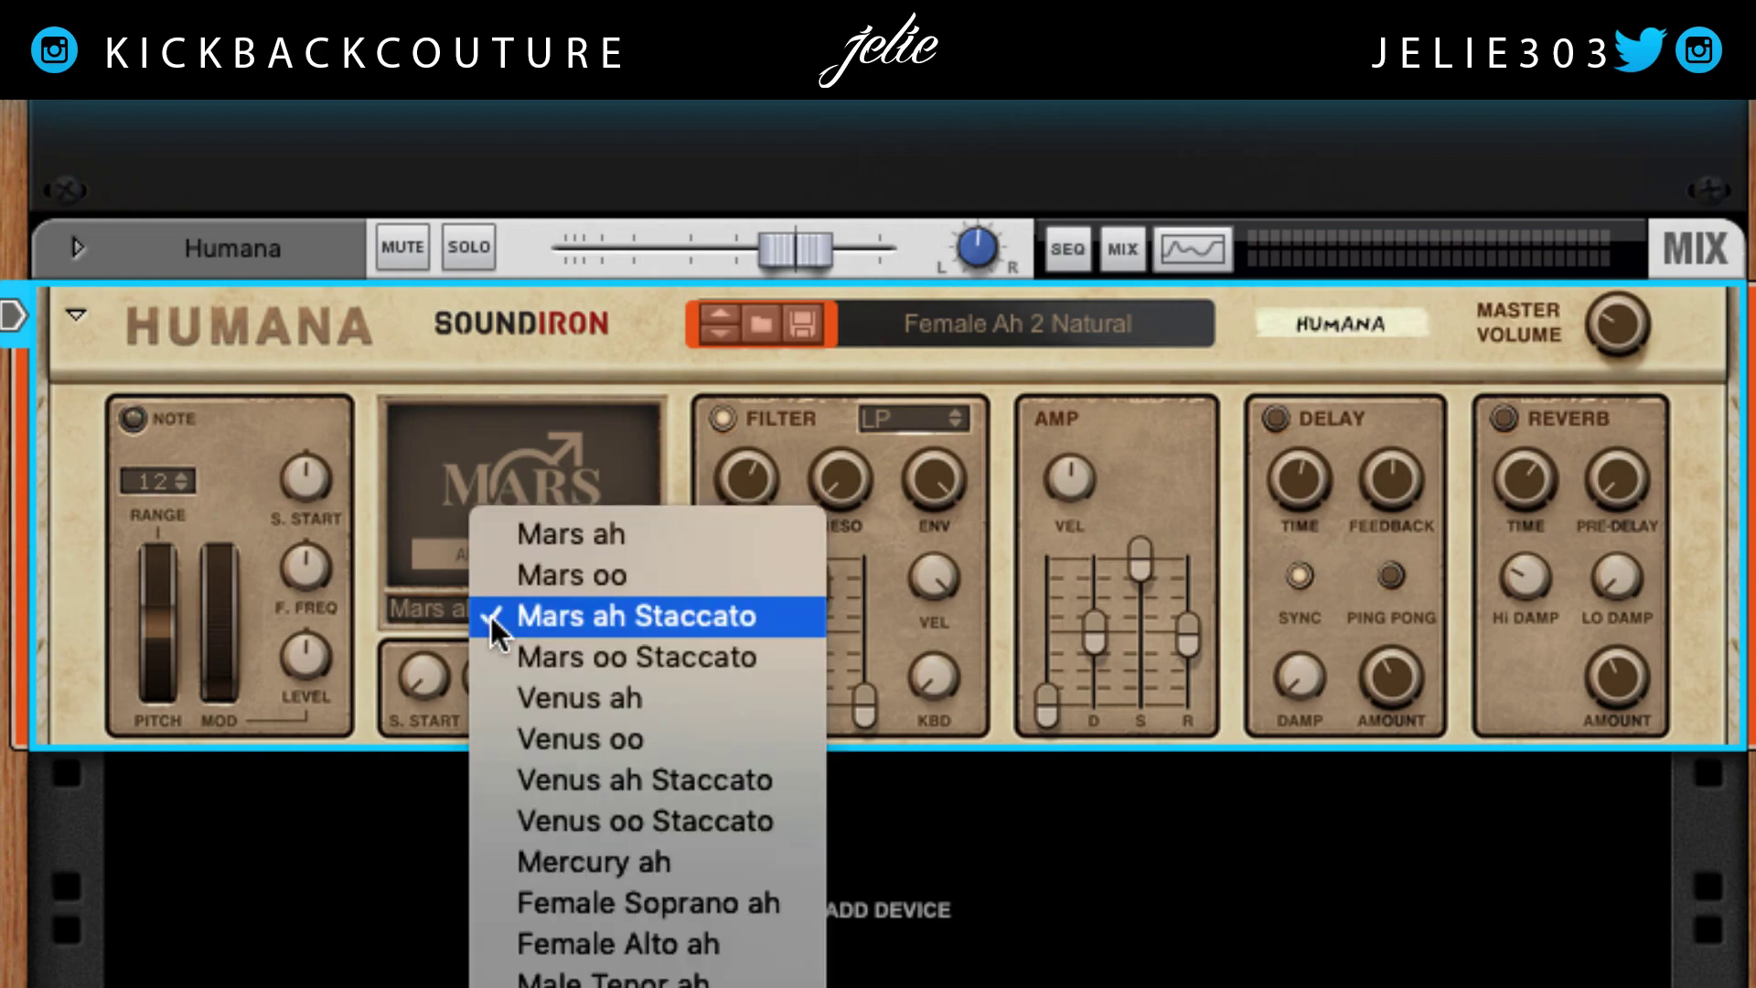
left_click(548, 734)
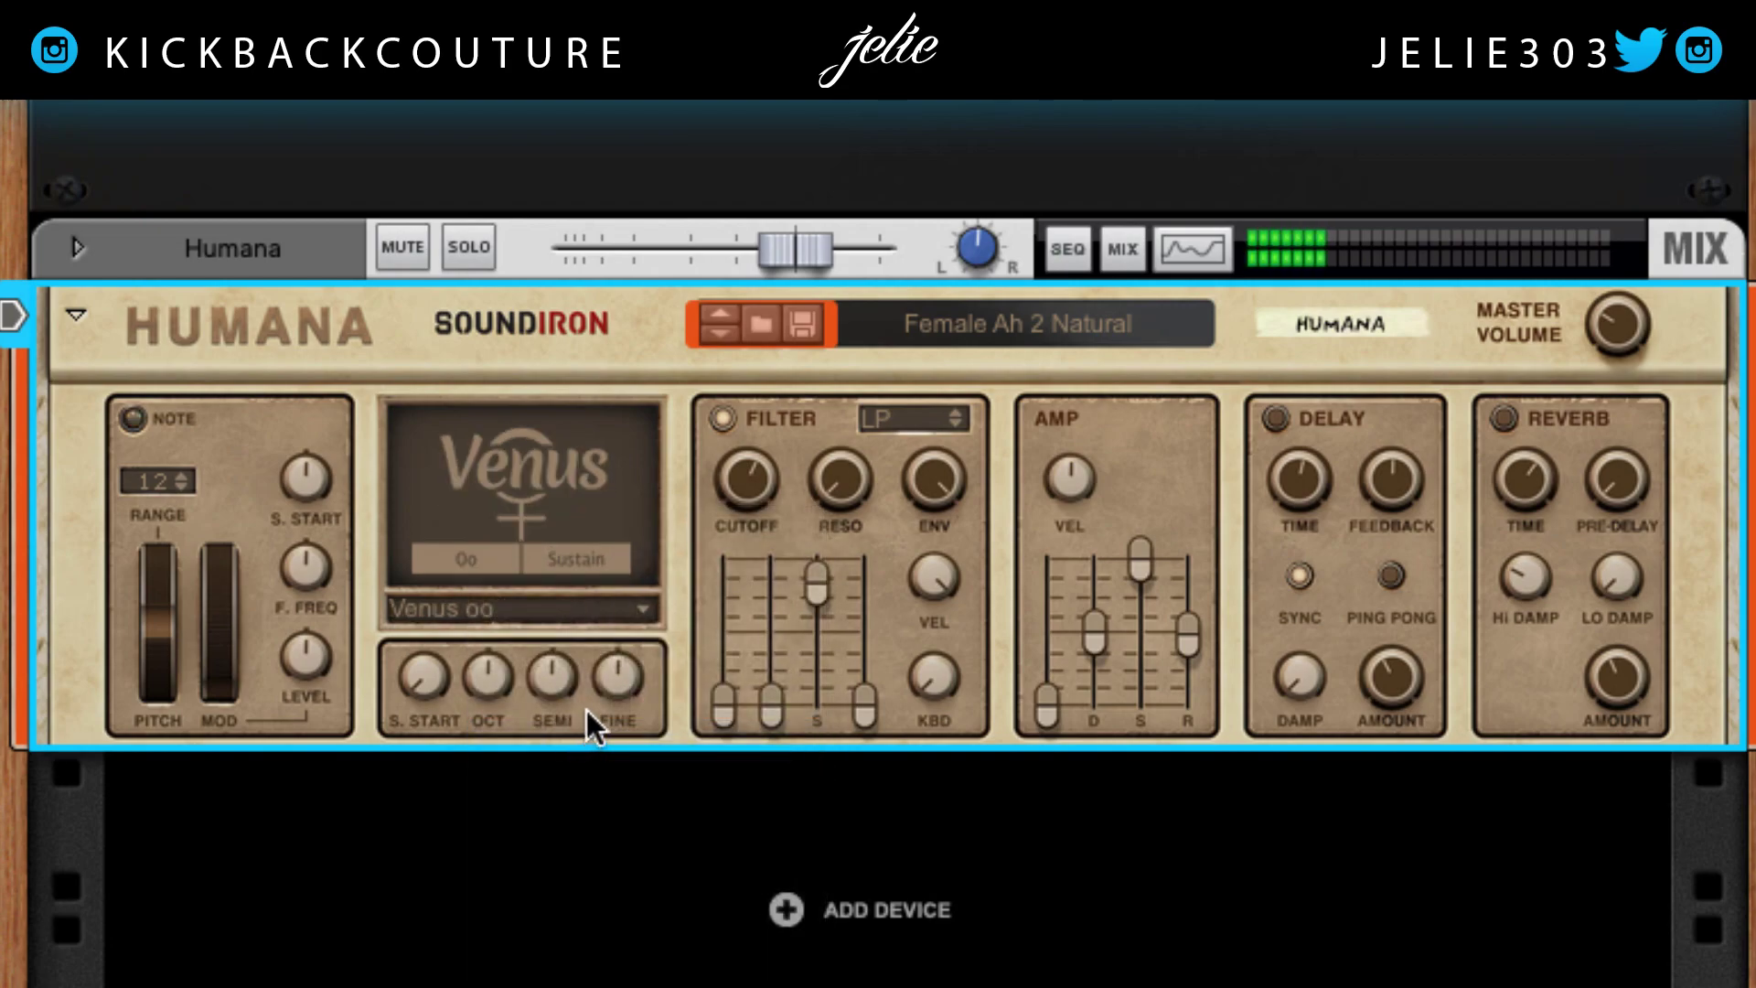
left_click_drag(770, 704, 729, 622)
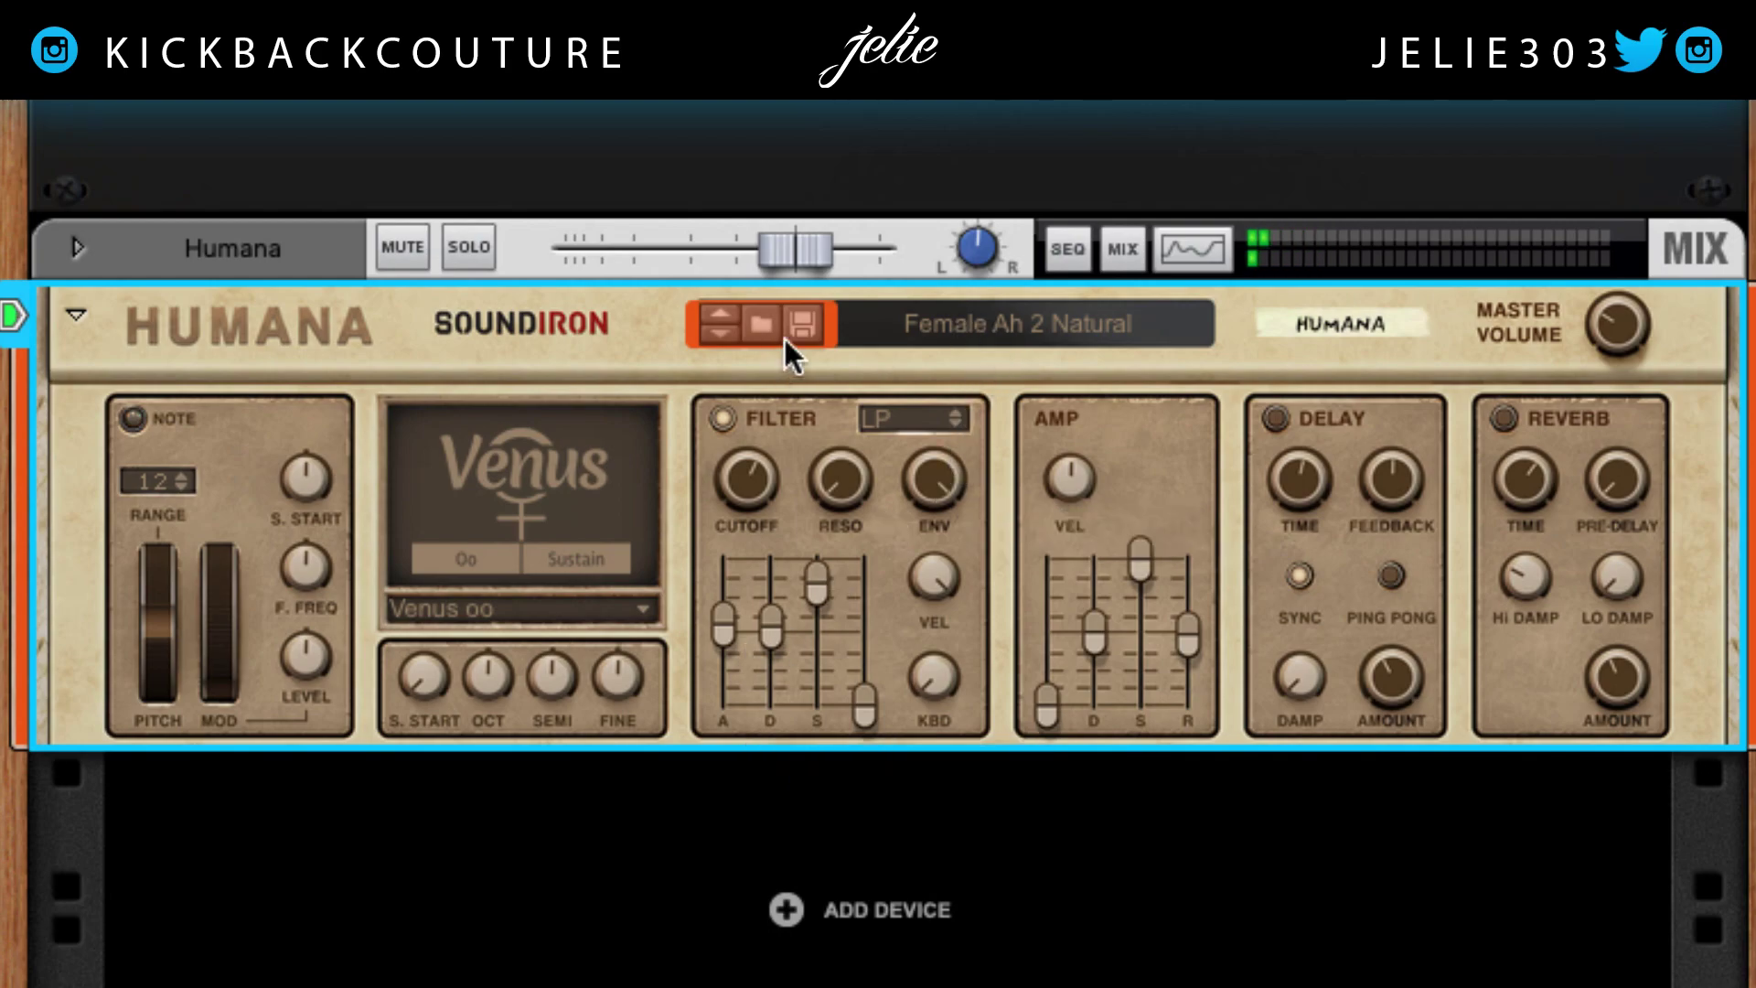
- Load the next patch, Female Ah Dressed, and turn its filter on
left_click(724, 333)
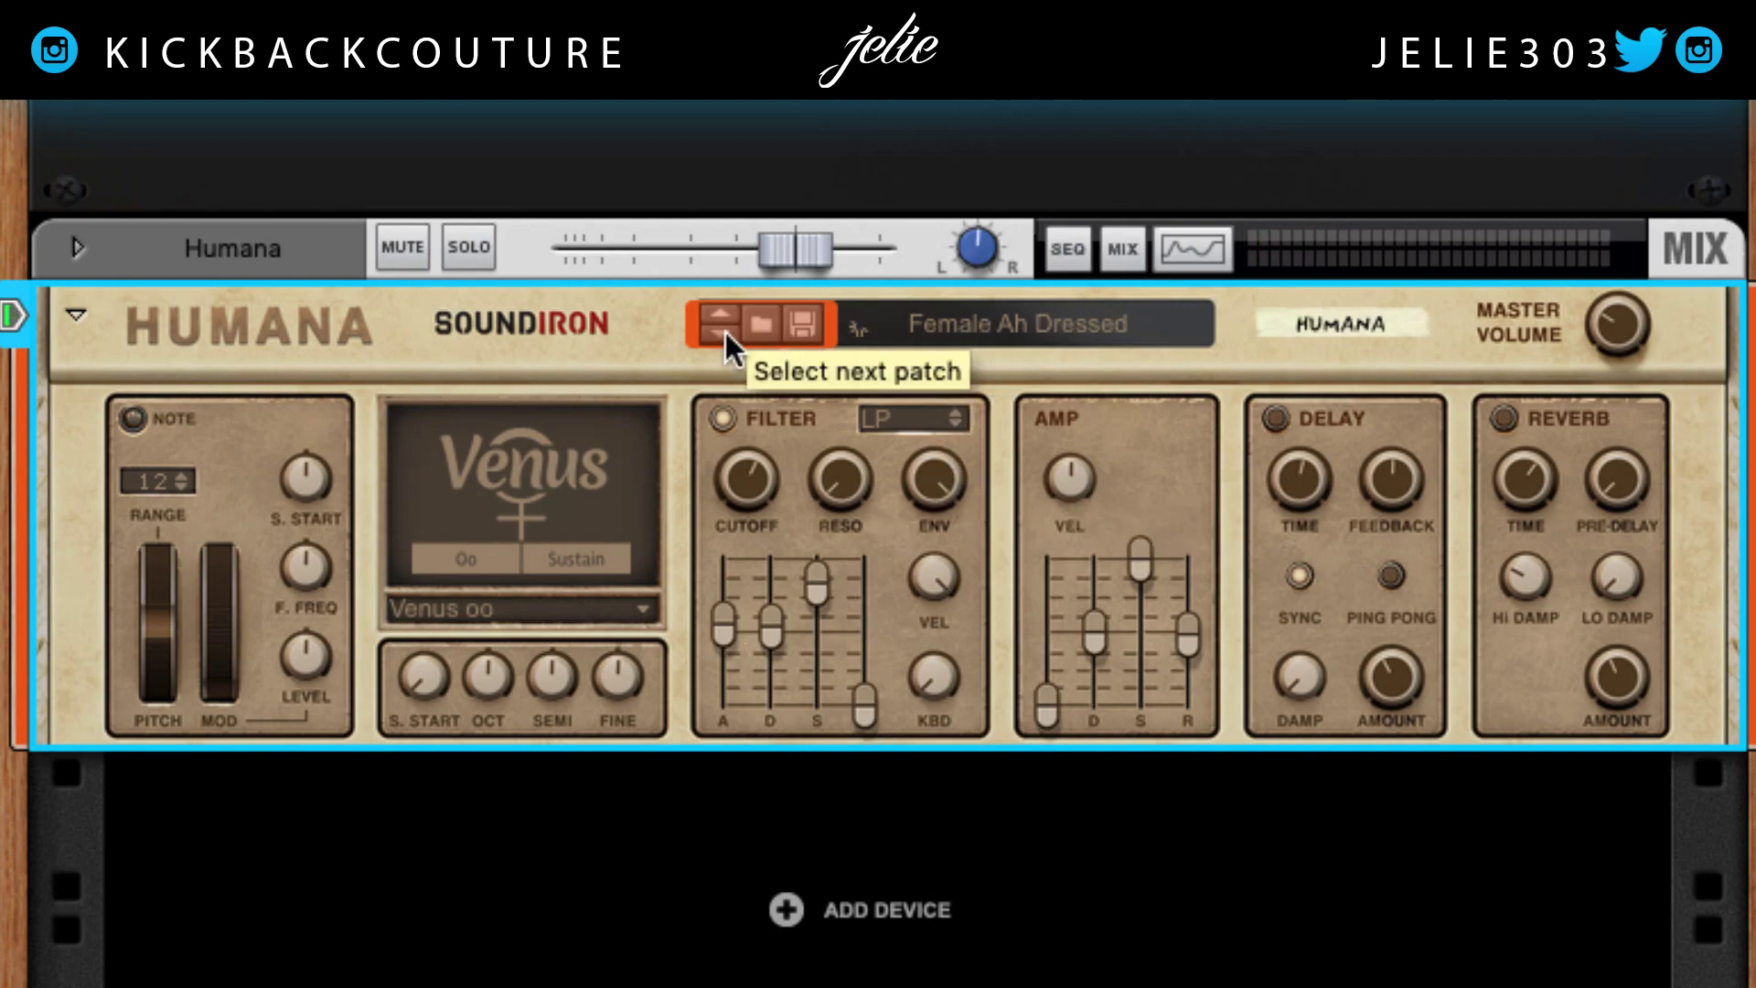
left_click(782, 597)
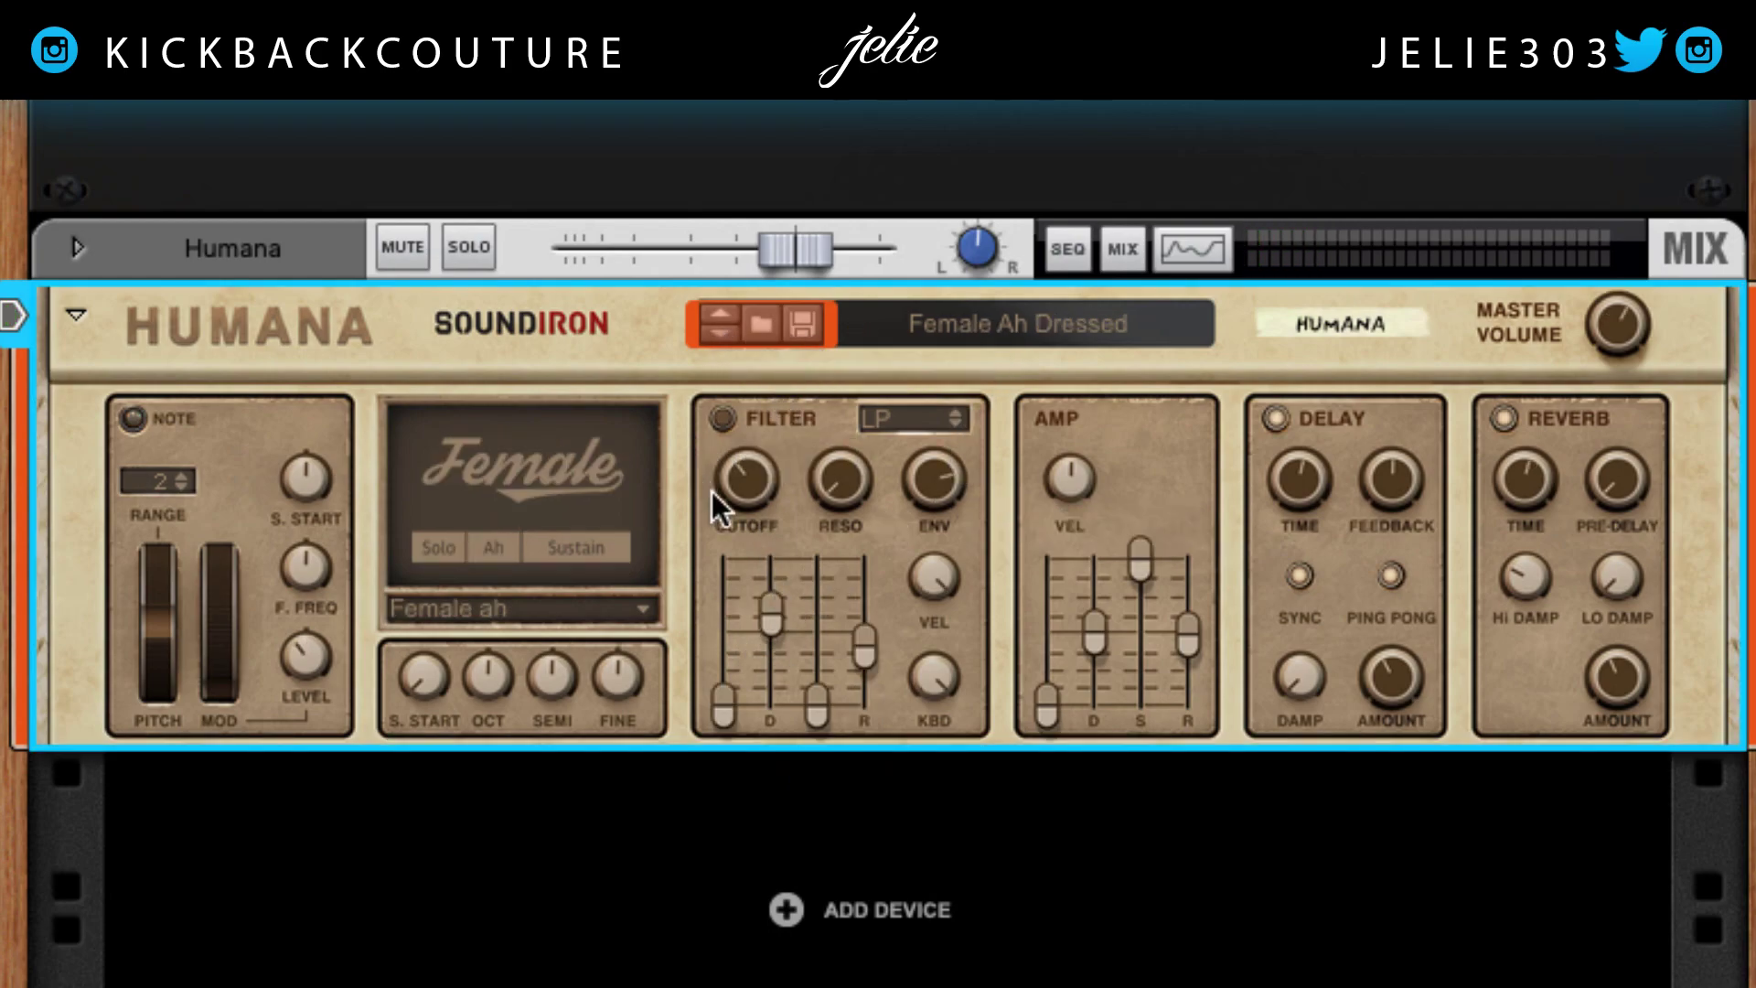
- Sweep the filter velocity between maximum and zero, leaving it at zero, and raise the filter key follow to maximum
left_click_drag(934, 561, 947, 892)
left_click_drag(936, 580, 975, 353)
mouse_move(941, 580)
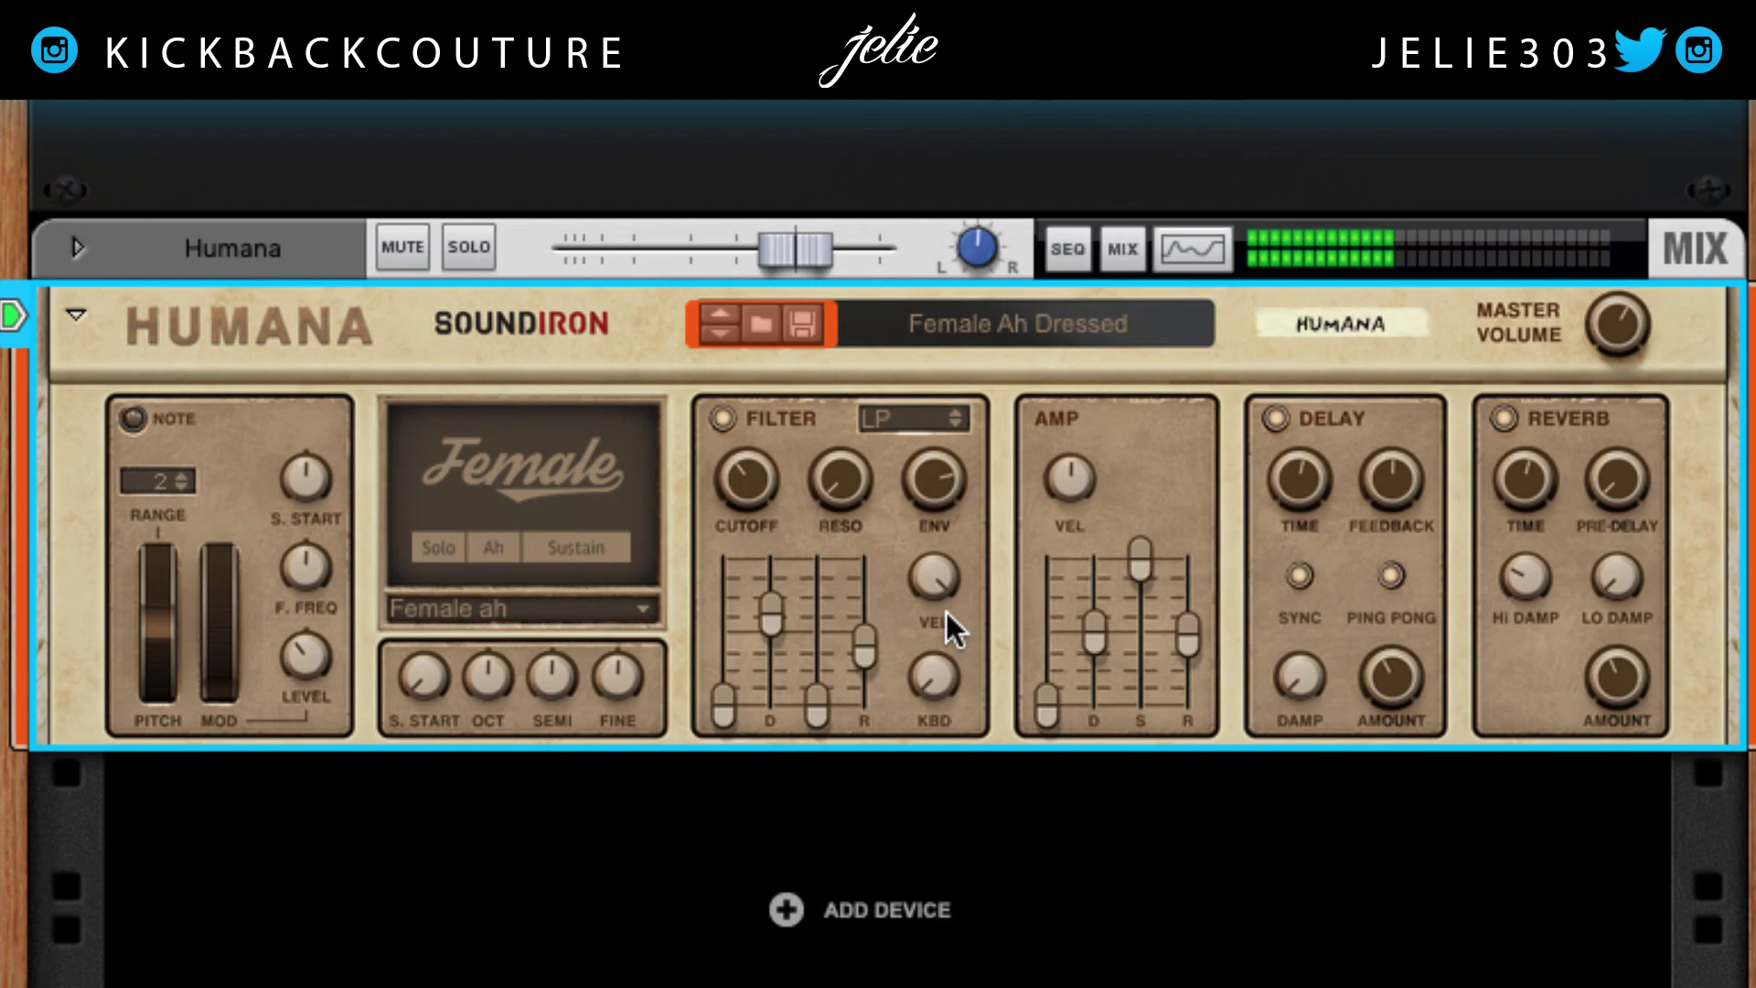
left_click_drag(948, 588, 952, 771)
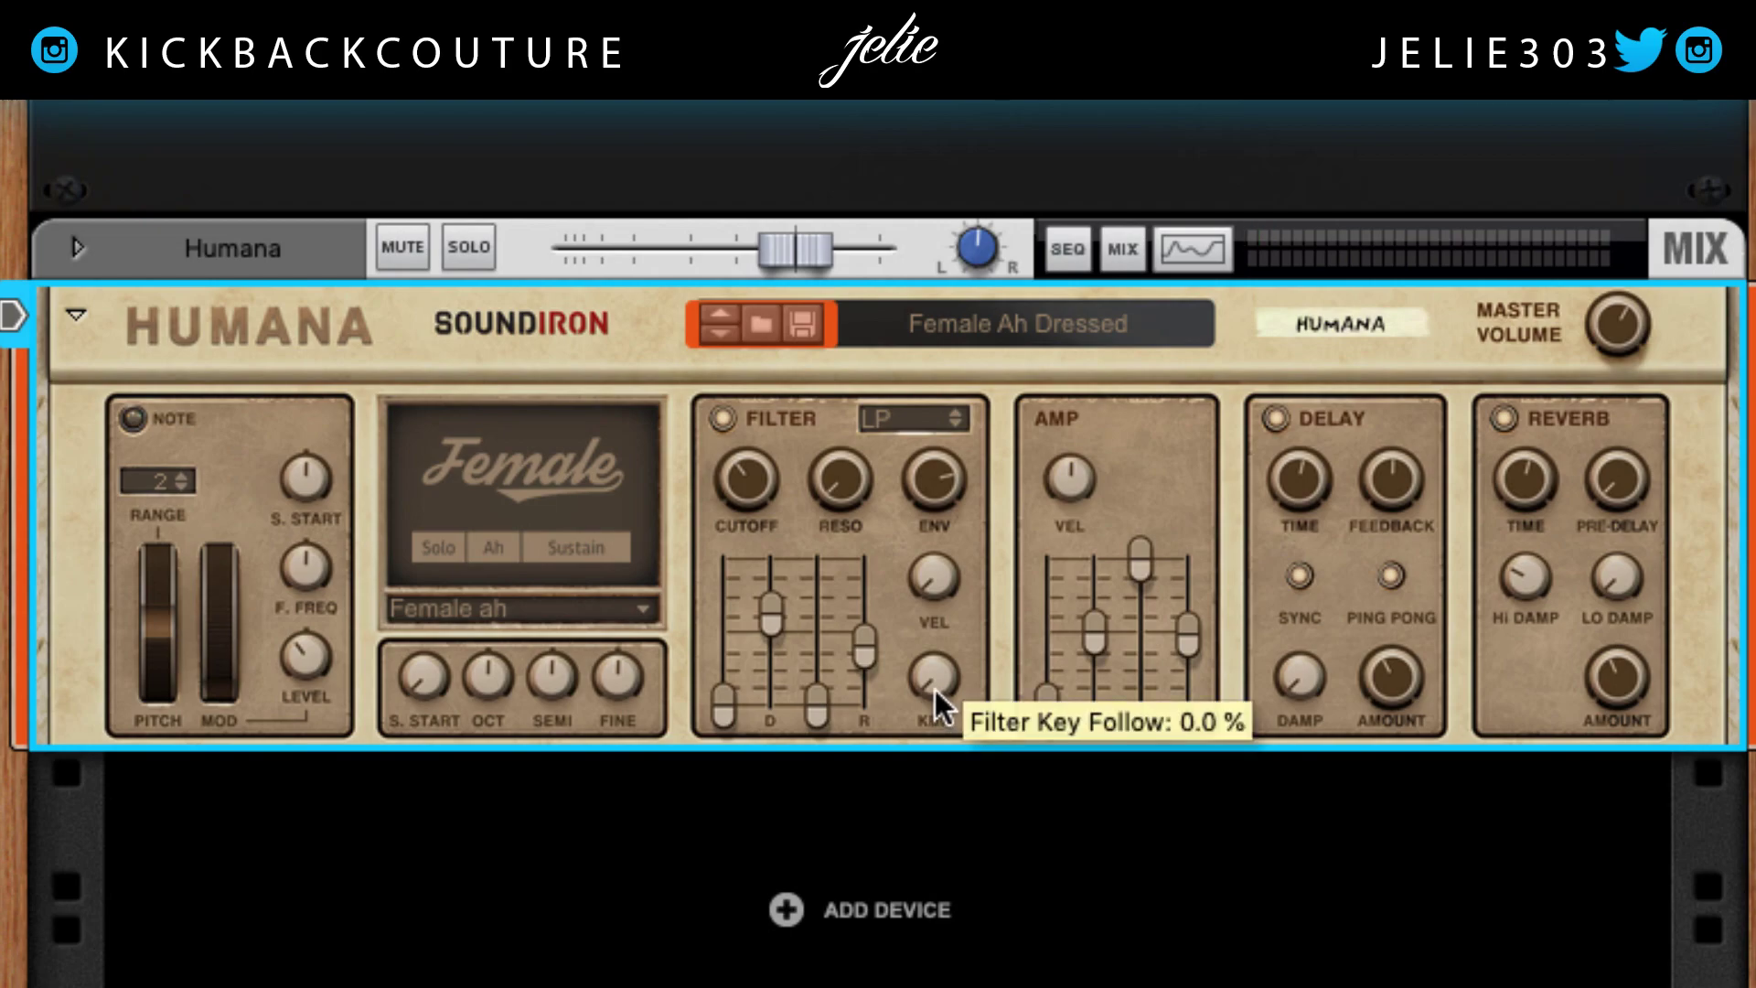
left_click_drag(934, 689, 969, 298)
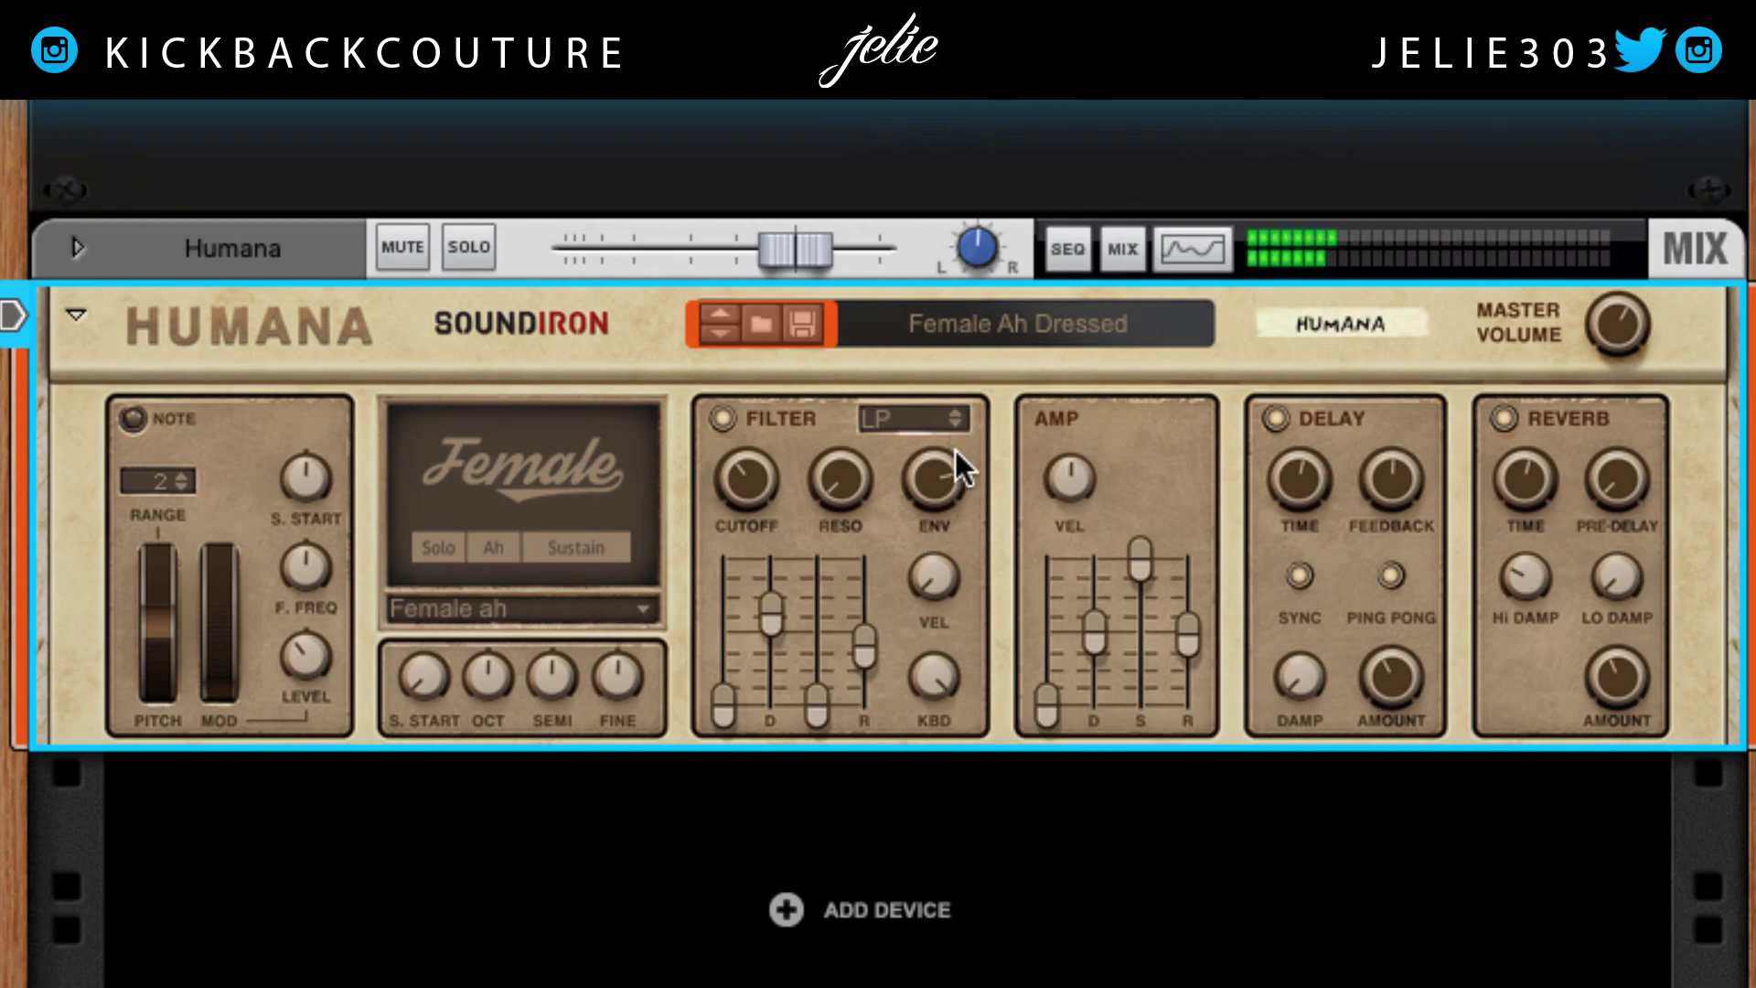
mouse_move(954, 452)
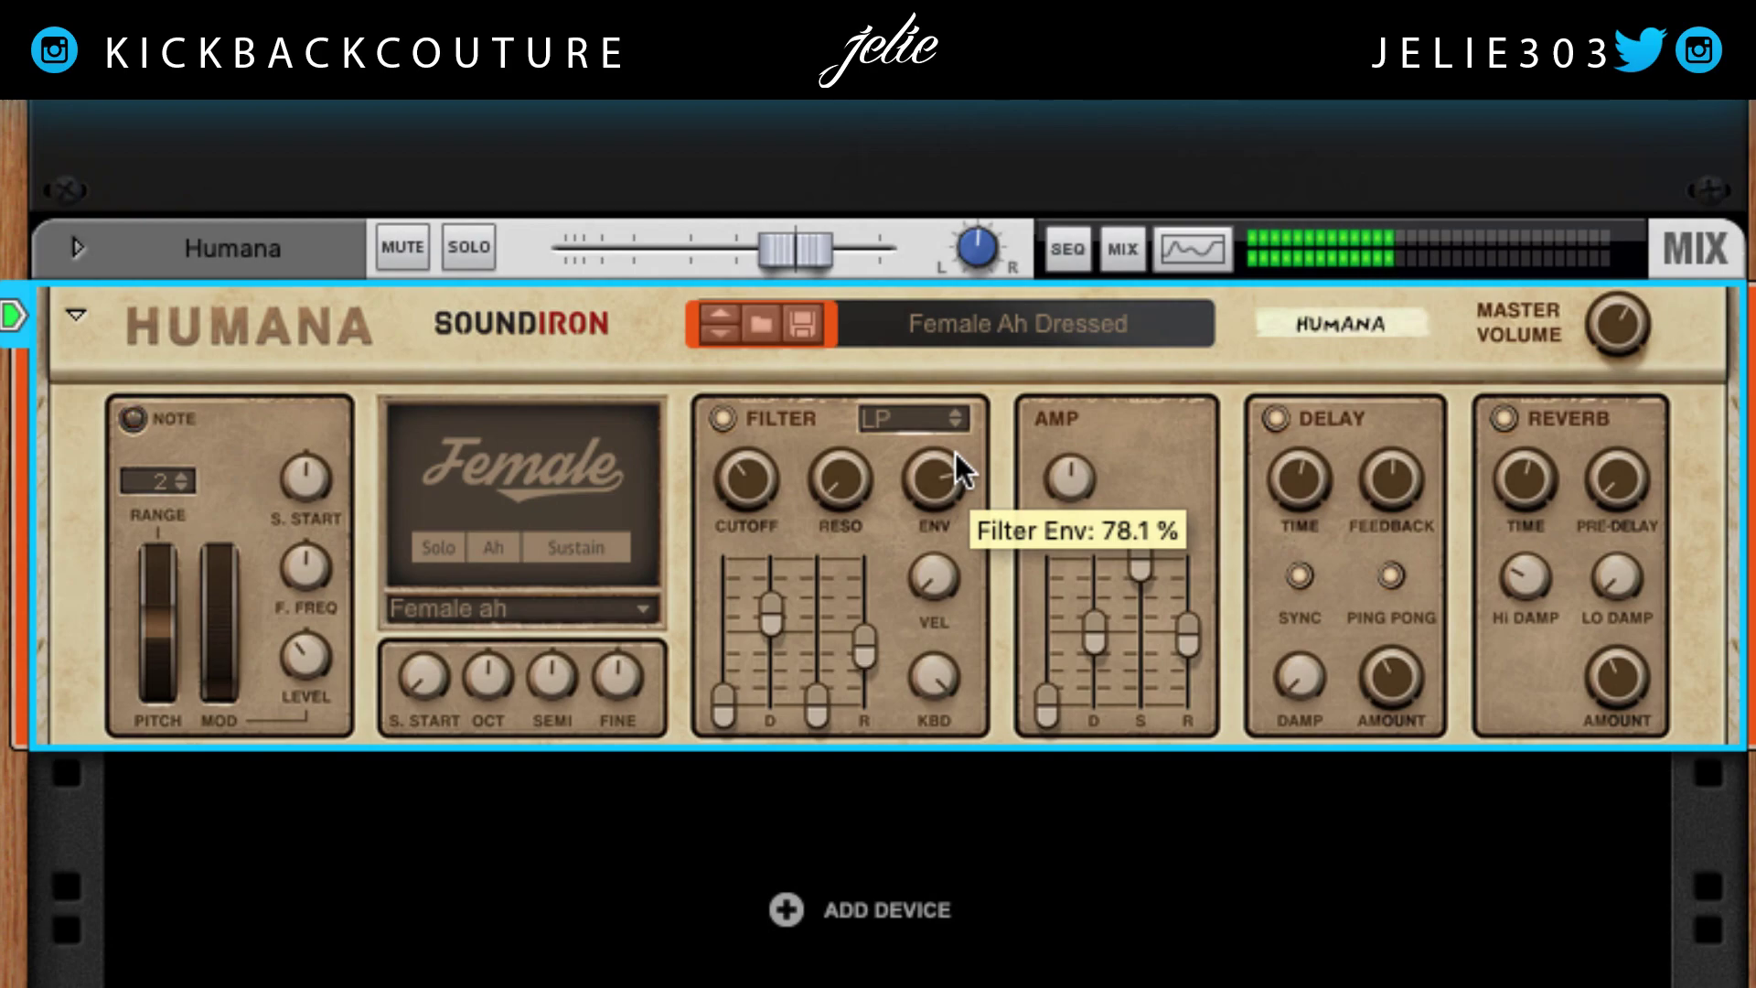
- Turn the filter off and switch the sample to Venus oo
left_click(722, 418)
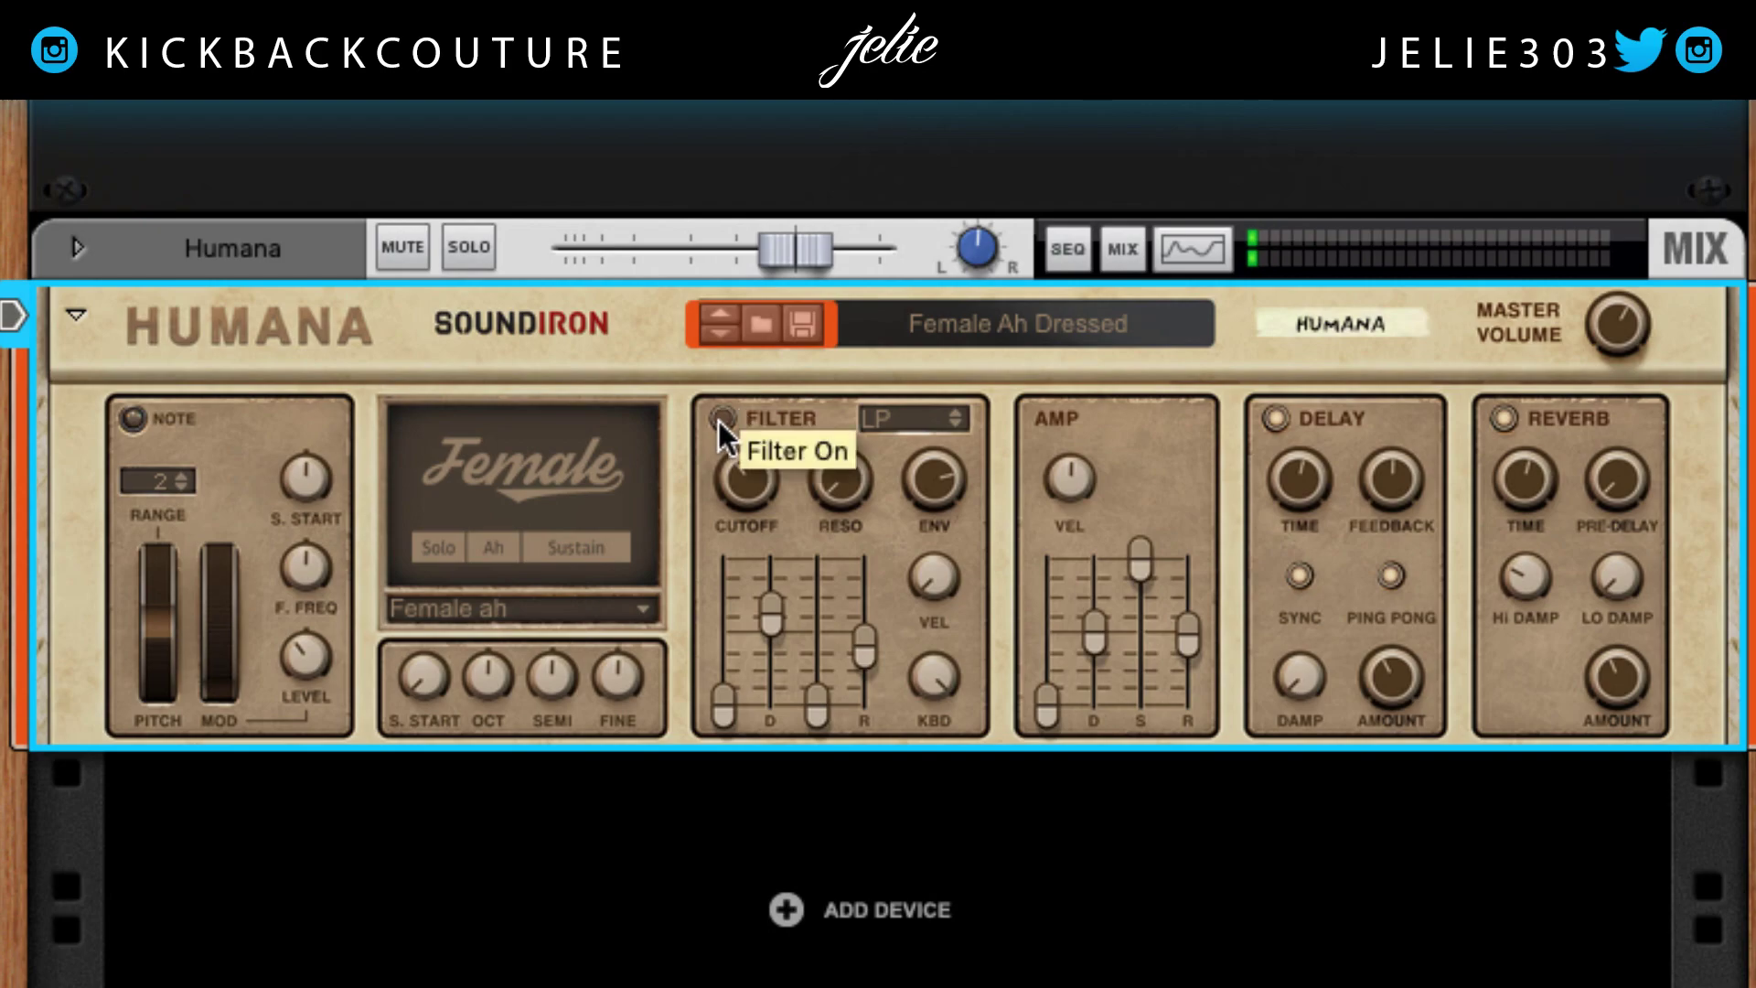
left_click(614, 608)
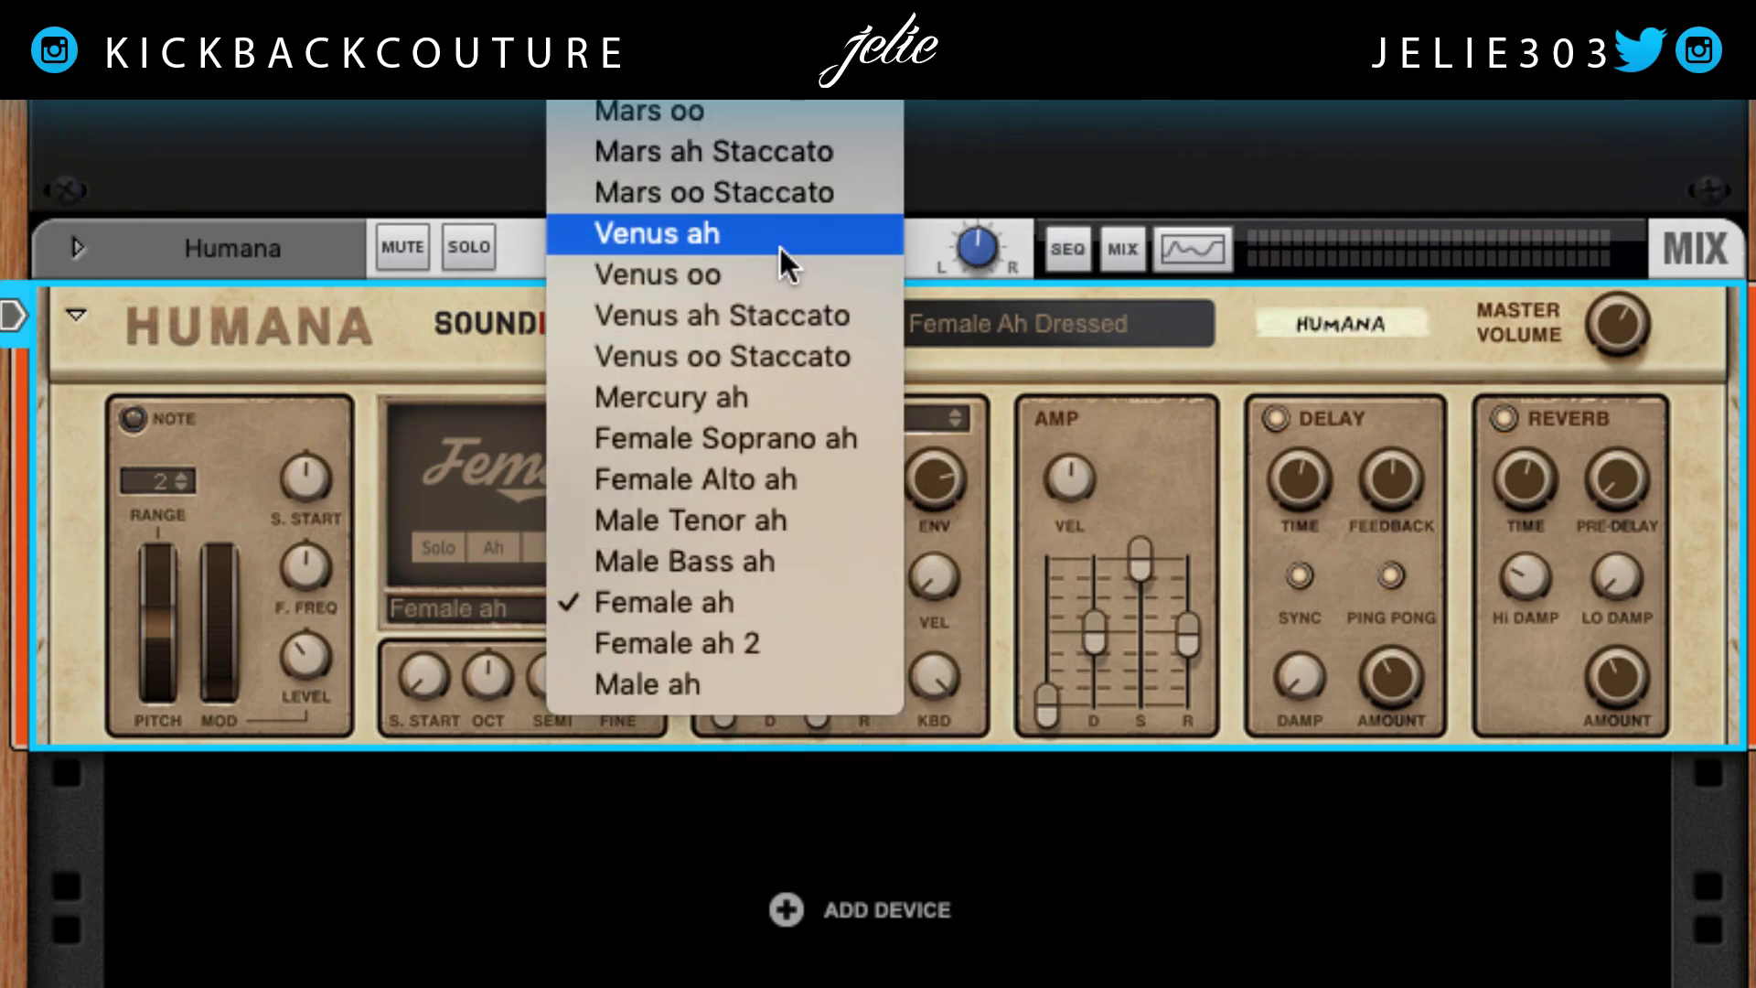
left_click(777, 286)
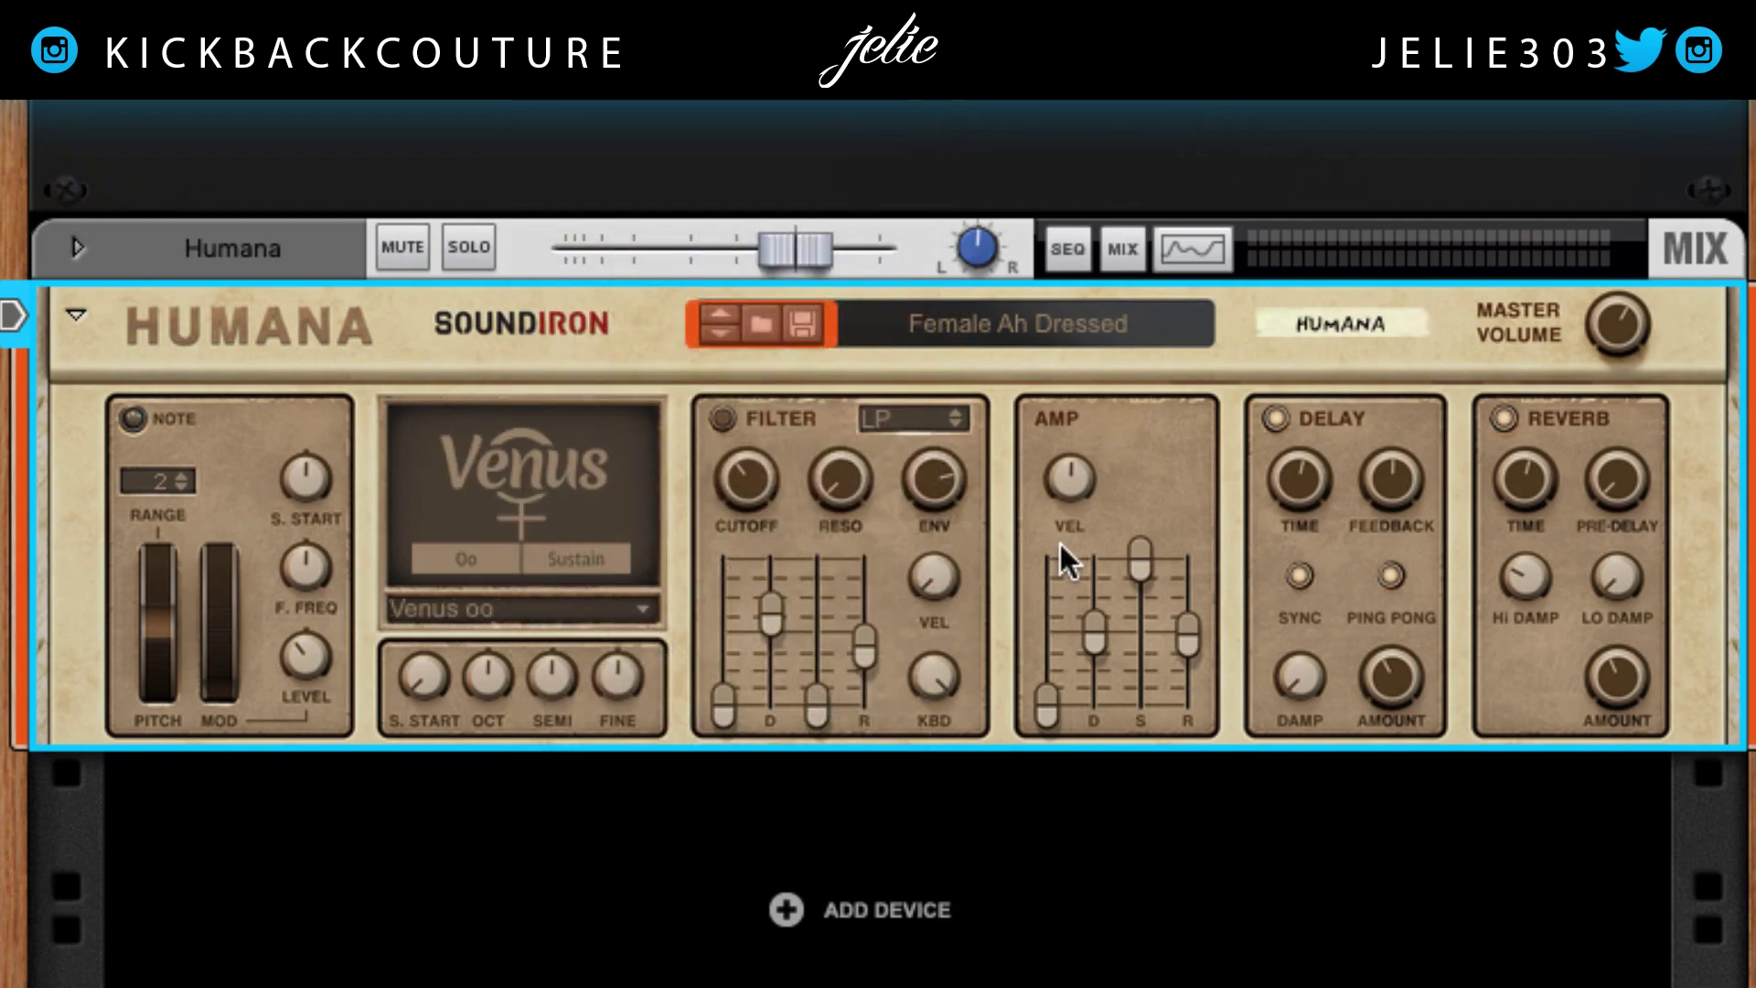
- Sweep the amp velocity up to 100%, down to minimum and back up, leaving it at 100%
mouse_move(1065, 466)
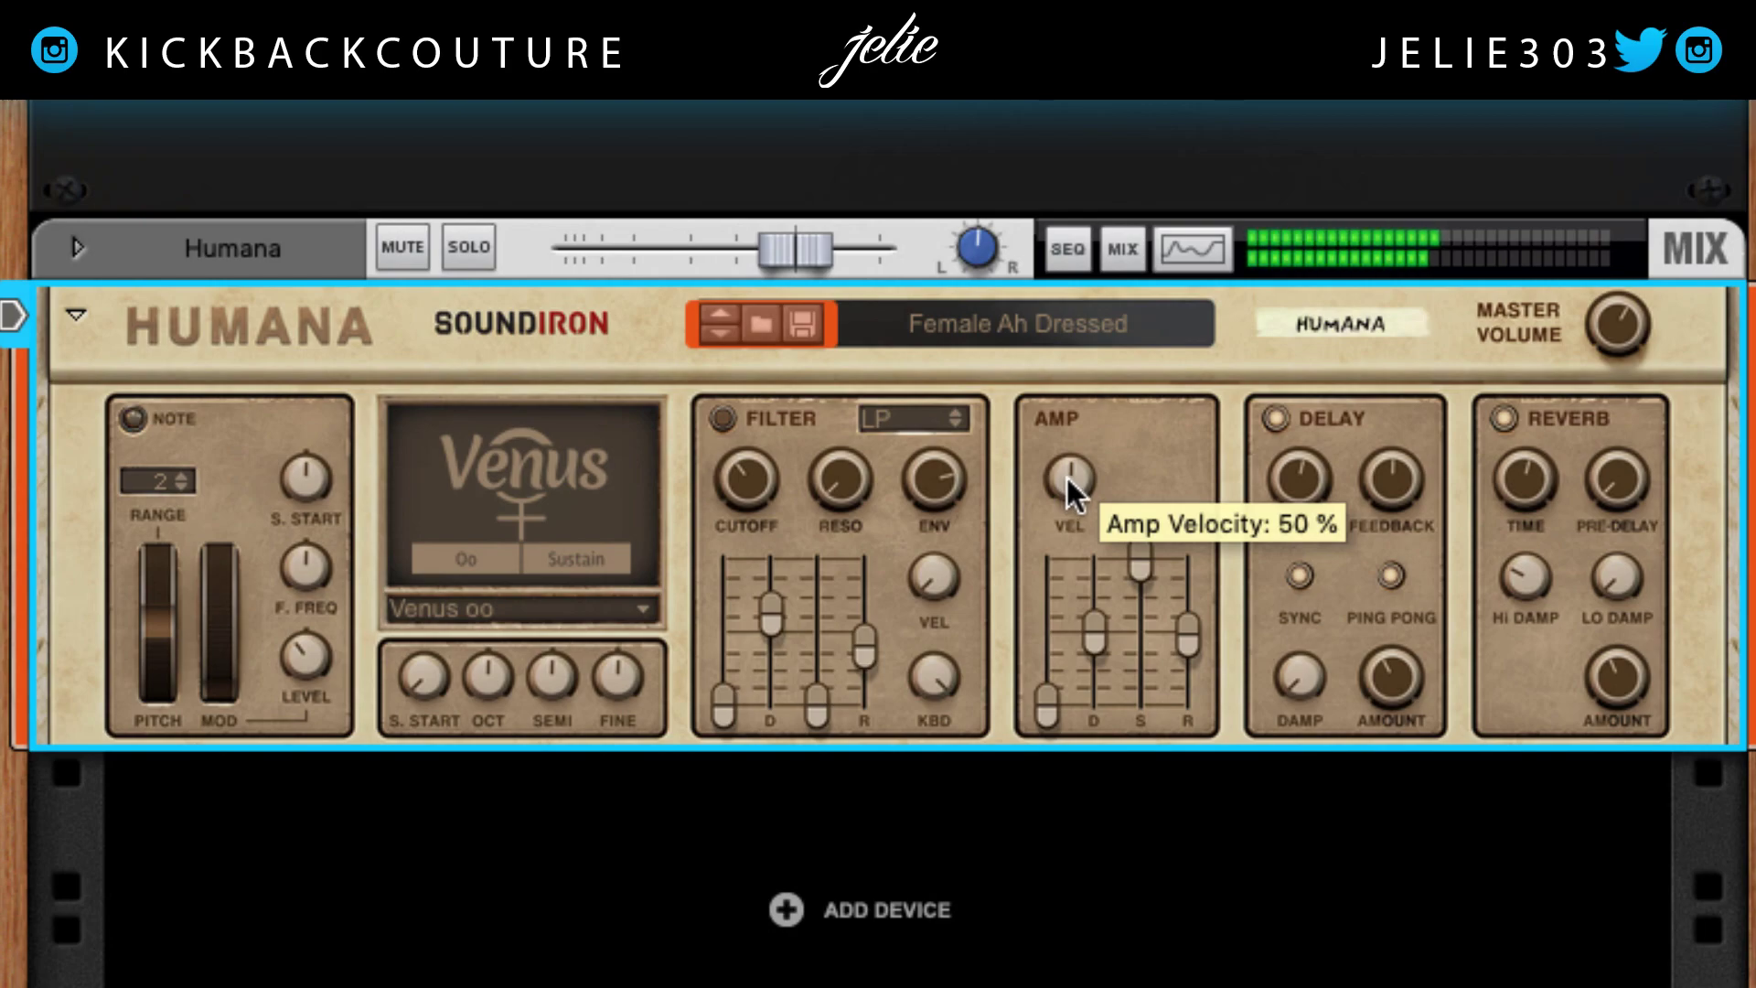
left_click_drag(1066, 477, 1074, 362)
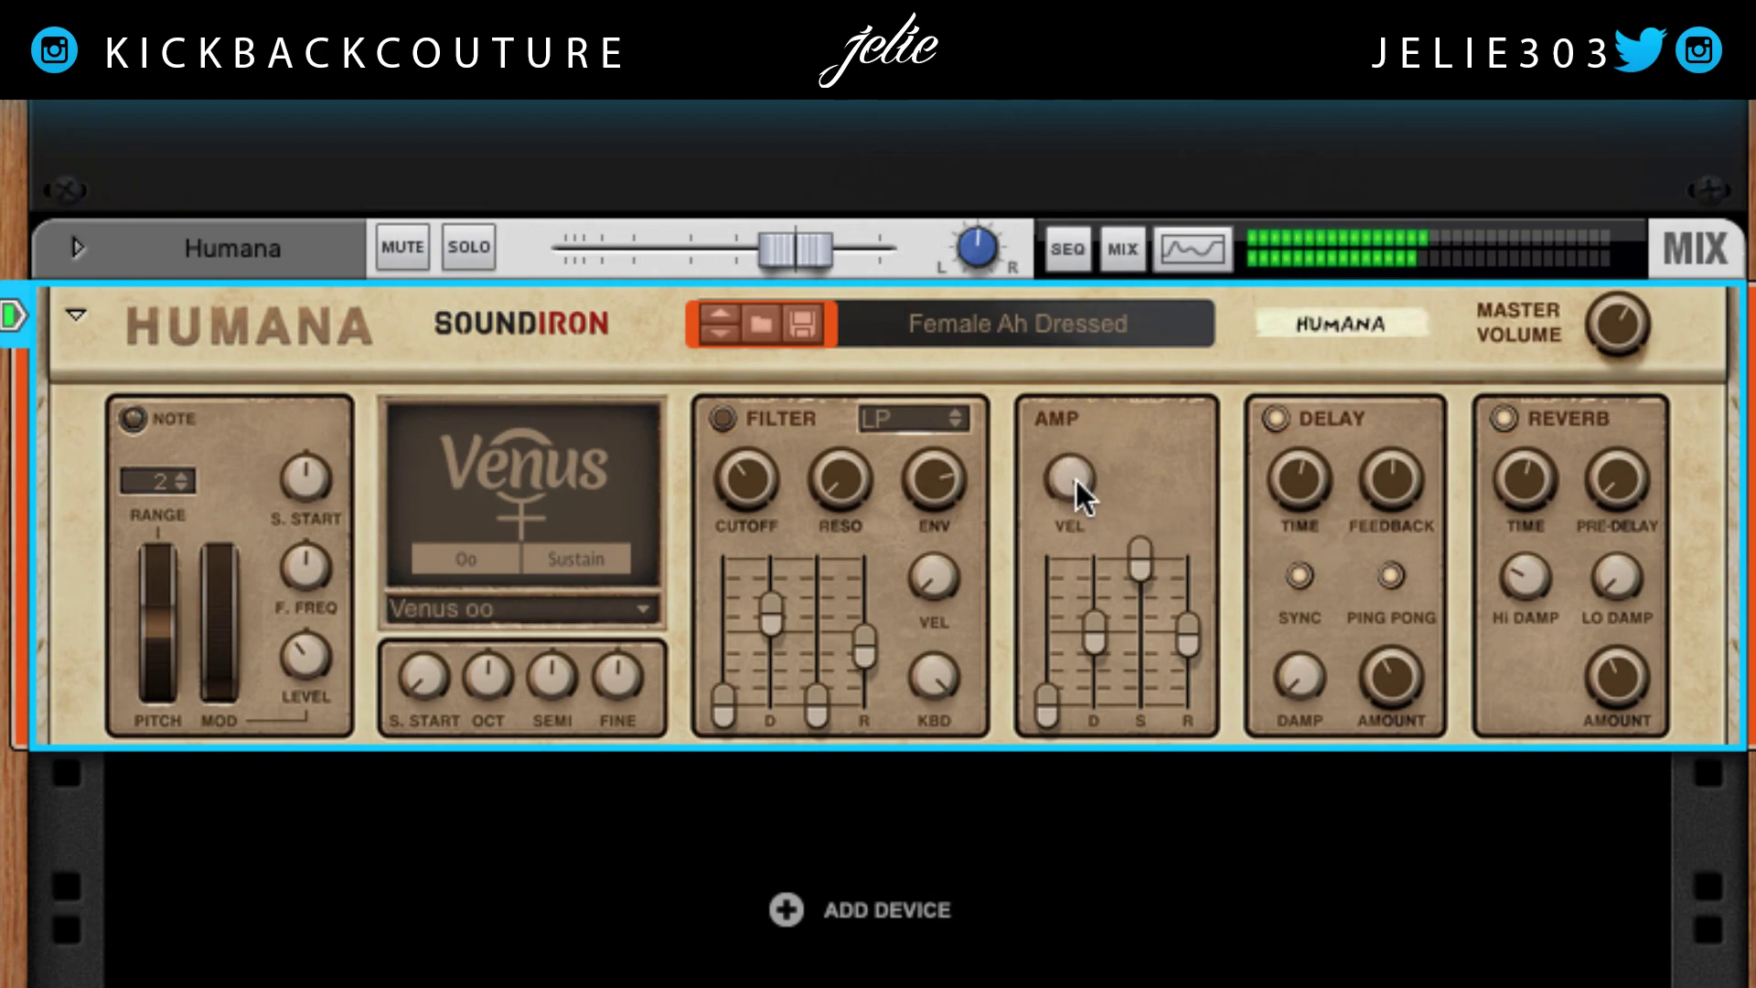
mouse_move(1082, 480)
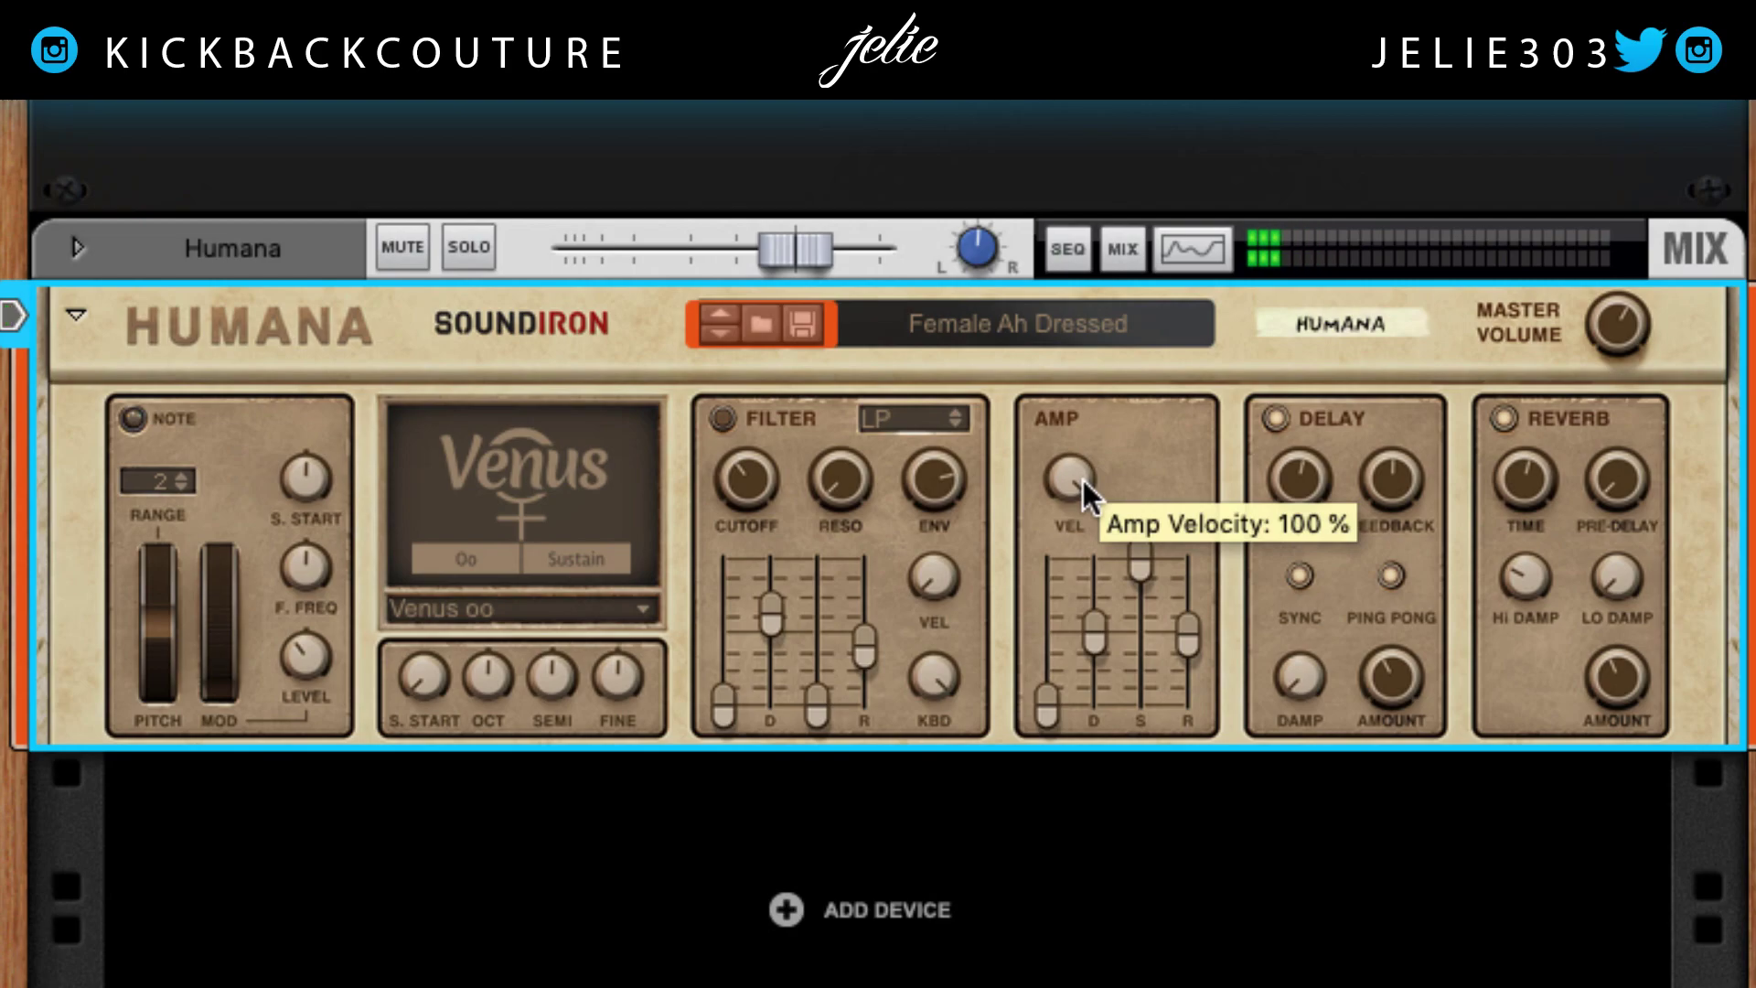
left_click_drag(1083, 481, 1062, 839)
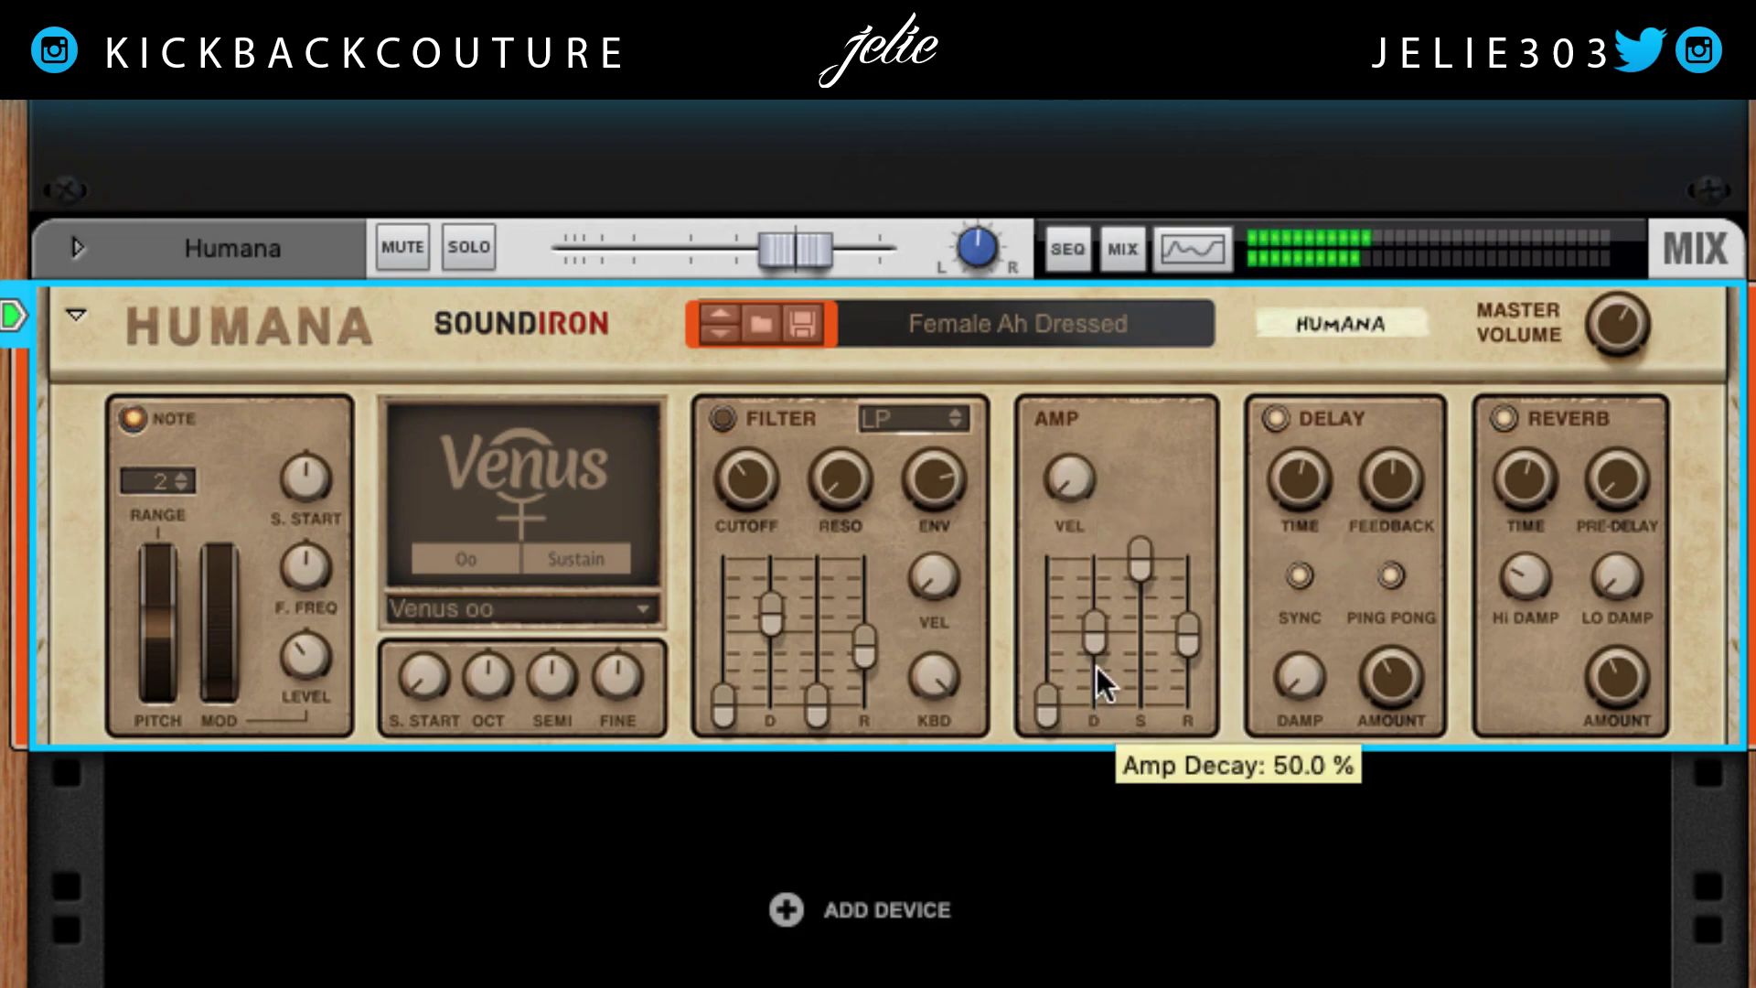
left_click_drag(1075, 492, 1101, 101)
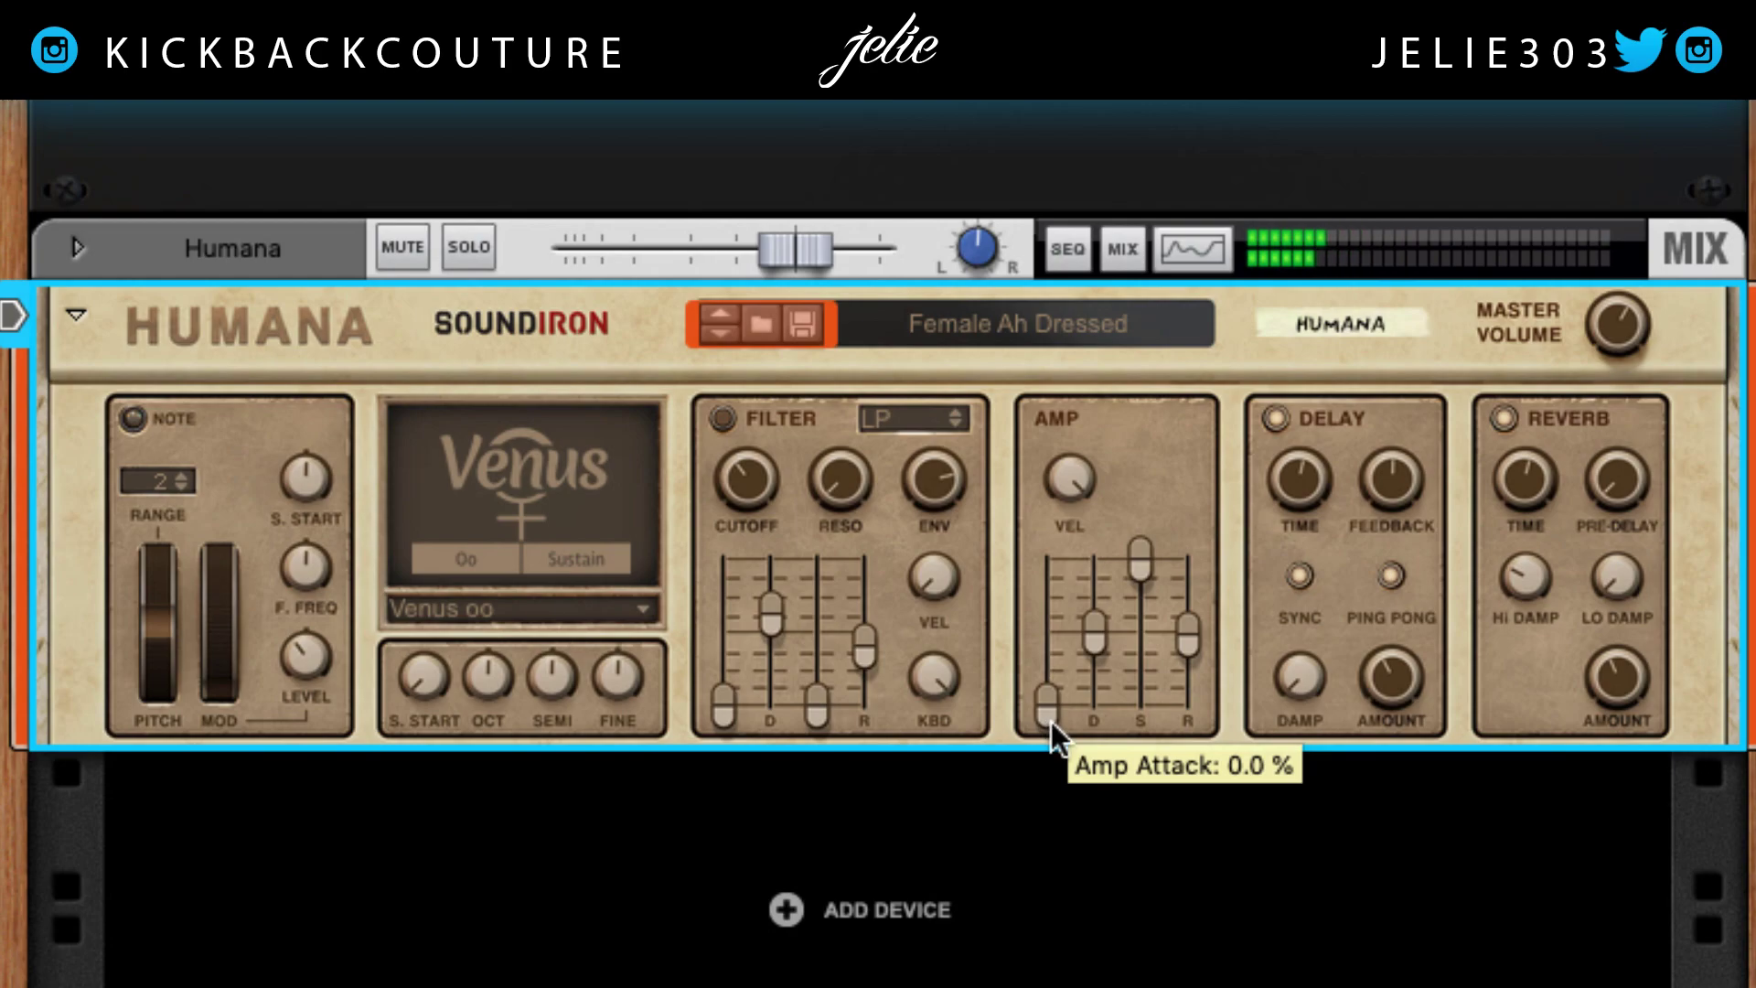
- Raise the amp attack to about three quarters, settle it at about 46%, and lower the amp decay to about a third
left_click_drag(1050, 711, 1039, 608)
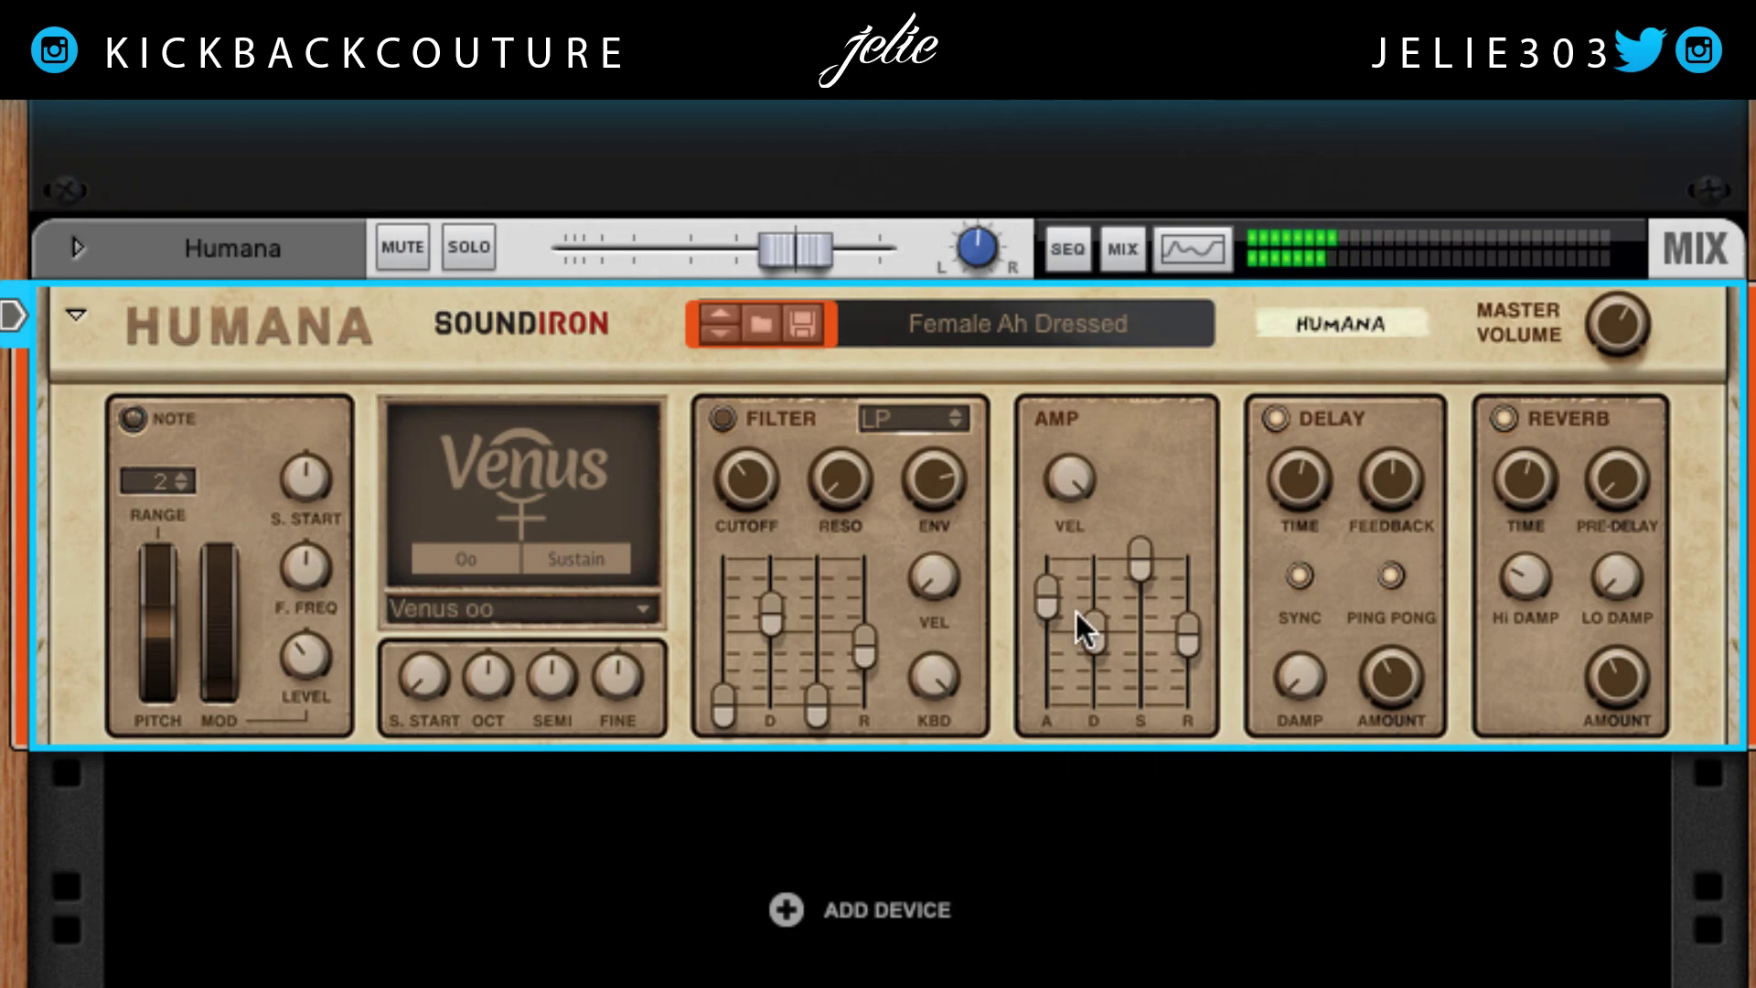
left_click_drag(1048, 598, 1055, 639)
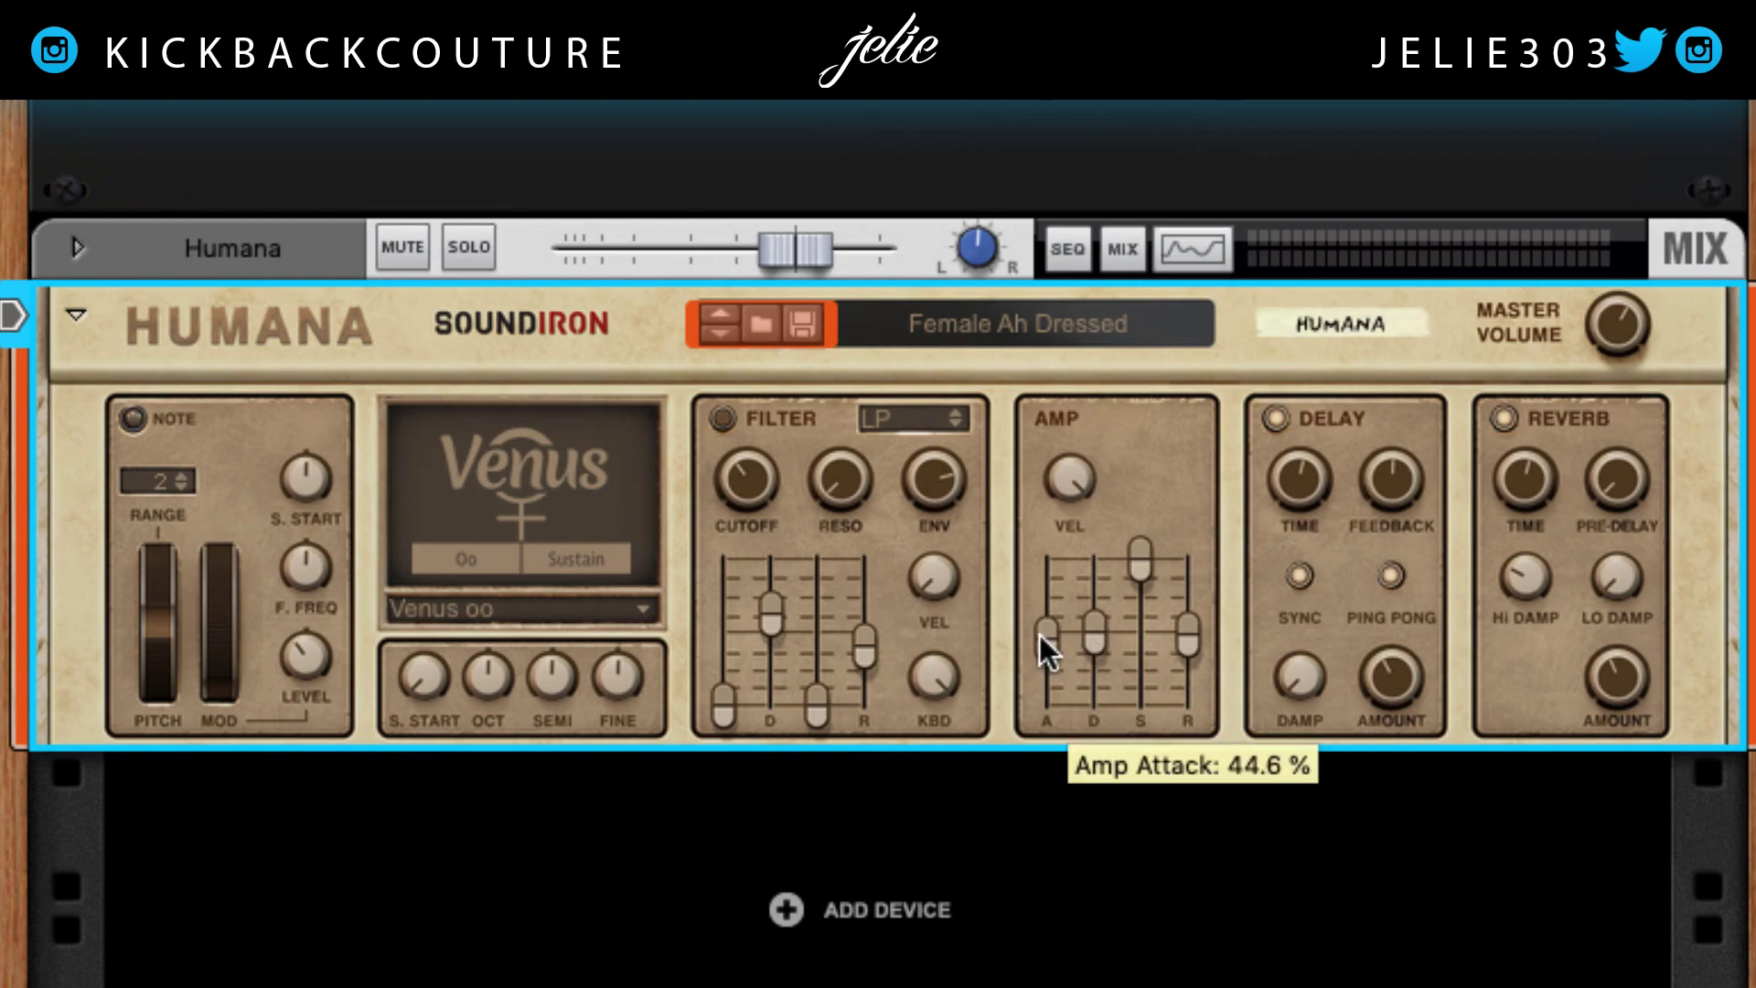
left_click_drag(1045, 632, 1089, 655)
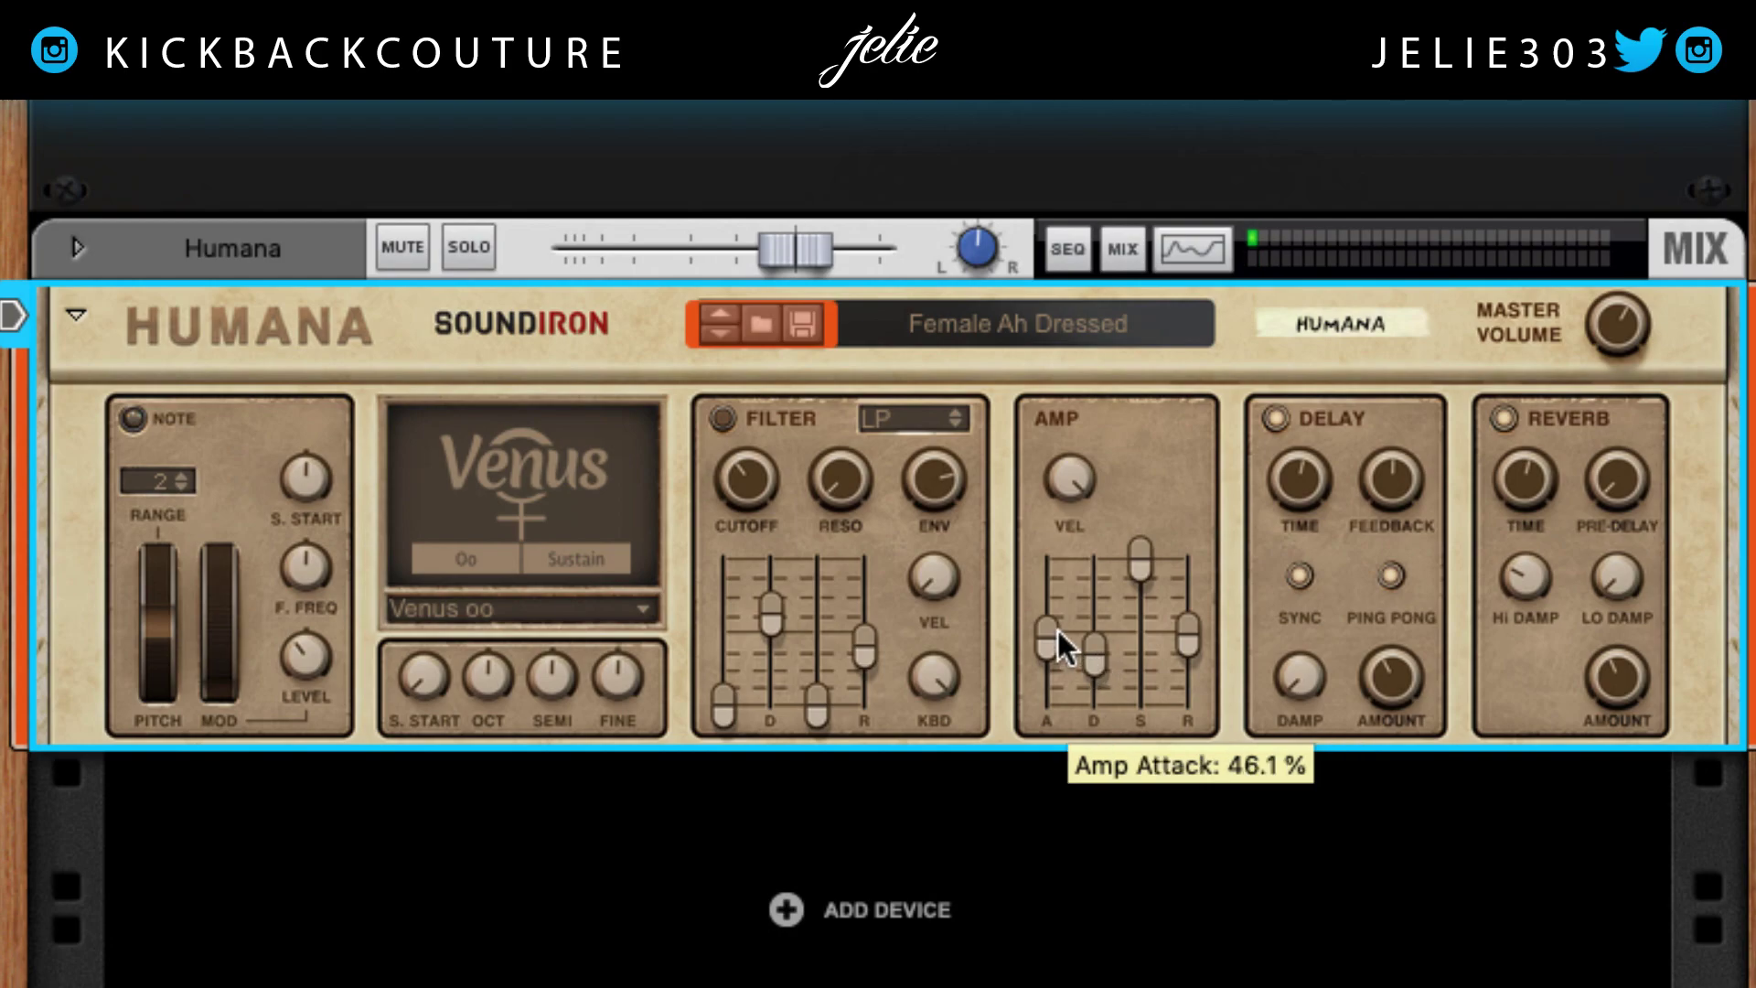
- Try different amp decay and sustain levels, settling the decay a little above half and the sustain at about 68%
mouse_move(1137, 574)
left_mouse_down()
mouse_move(1171, 677)
mouse_move(1101, 649)
mouse_move(1111, 591)
left_mouse_up()
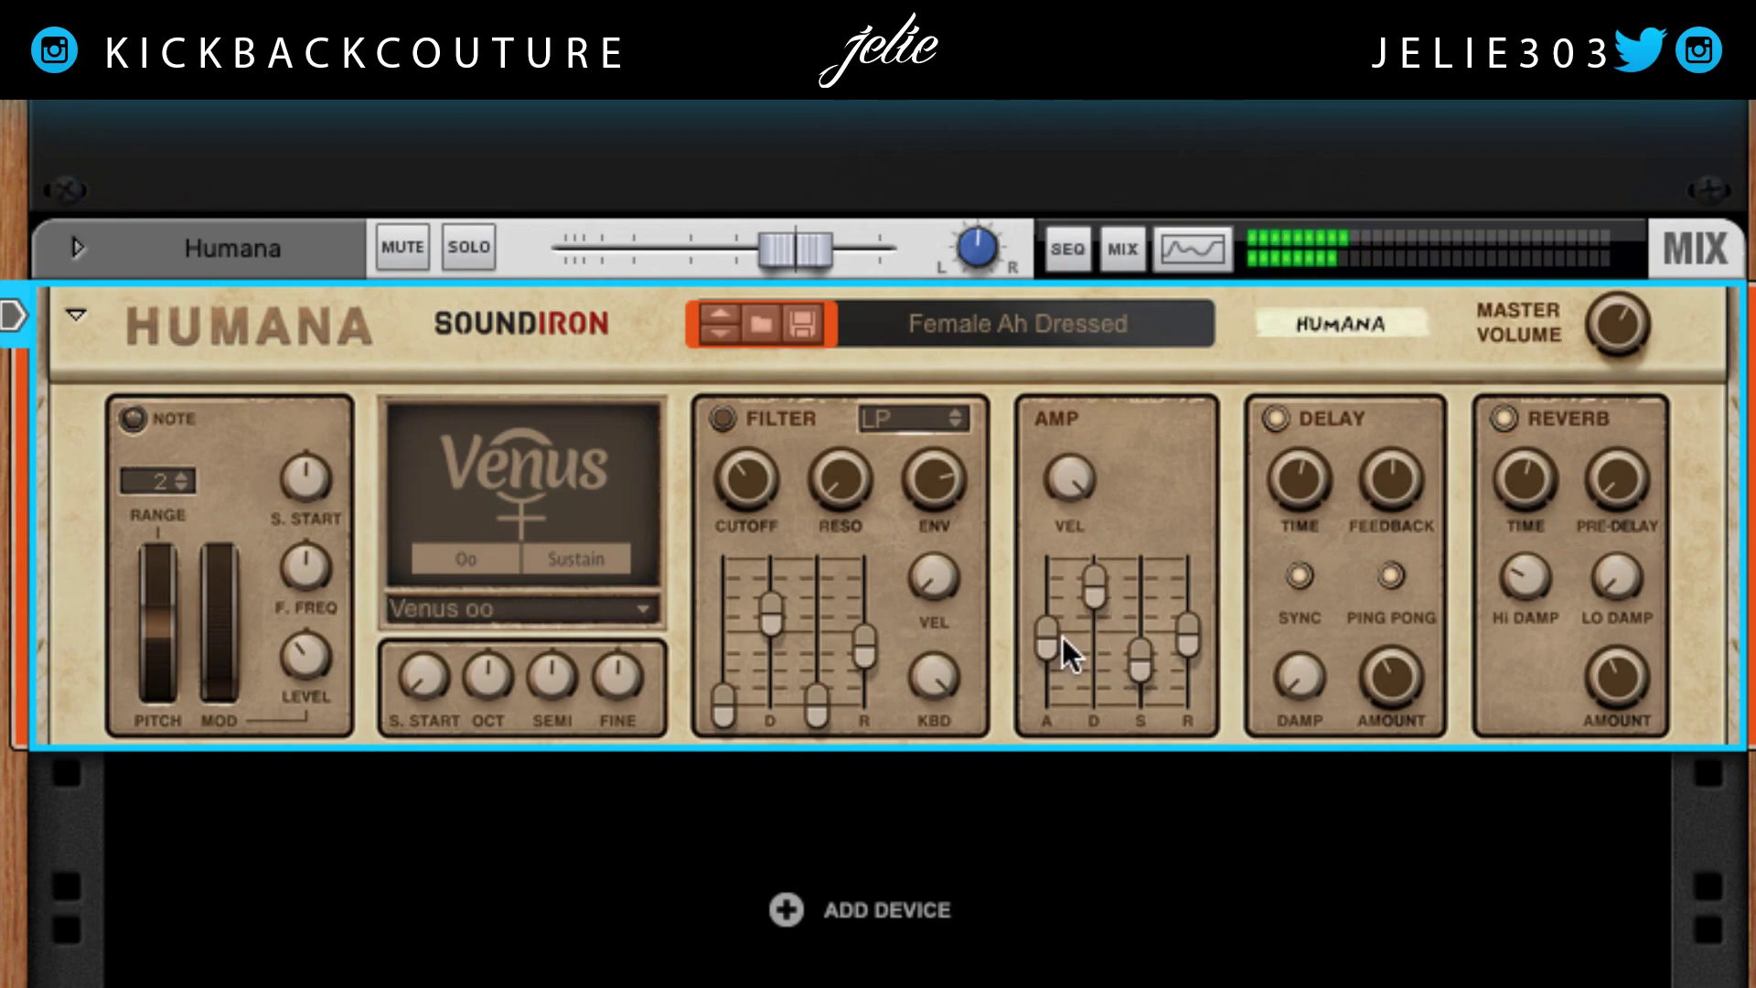
left_click_drag(1093, 598, 1133, 611)
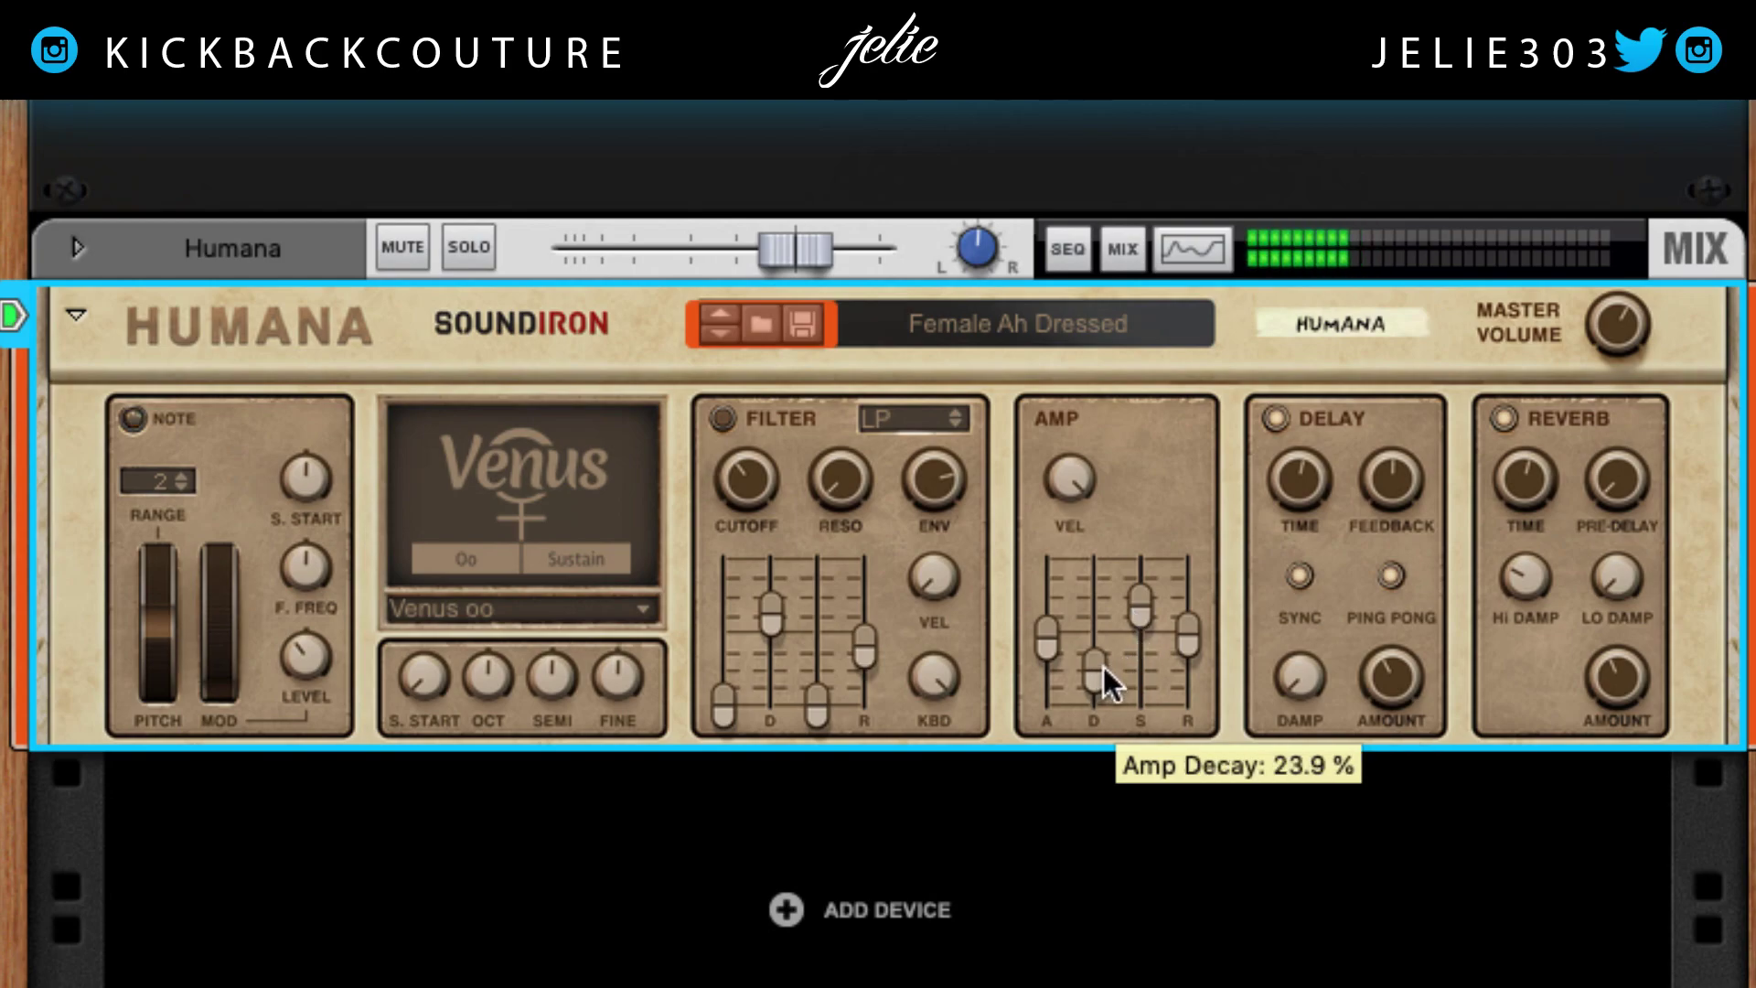
left_click_drag(1094, 677, 1095, 629)
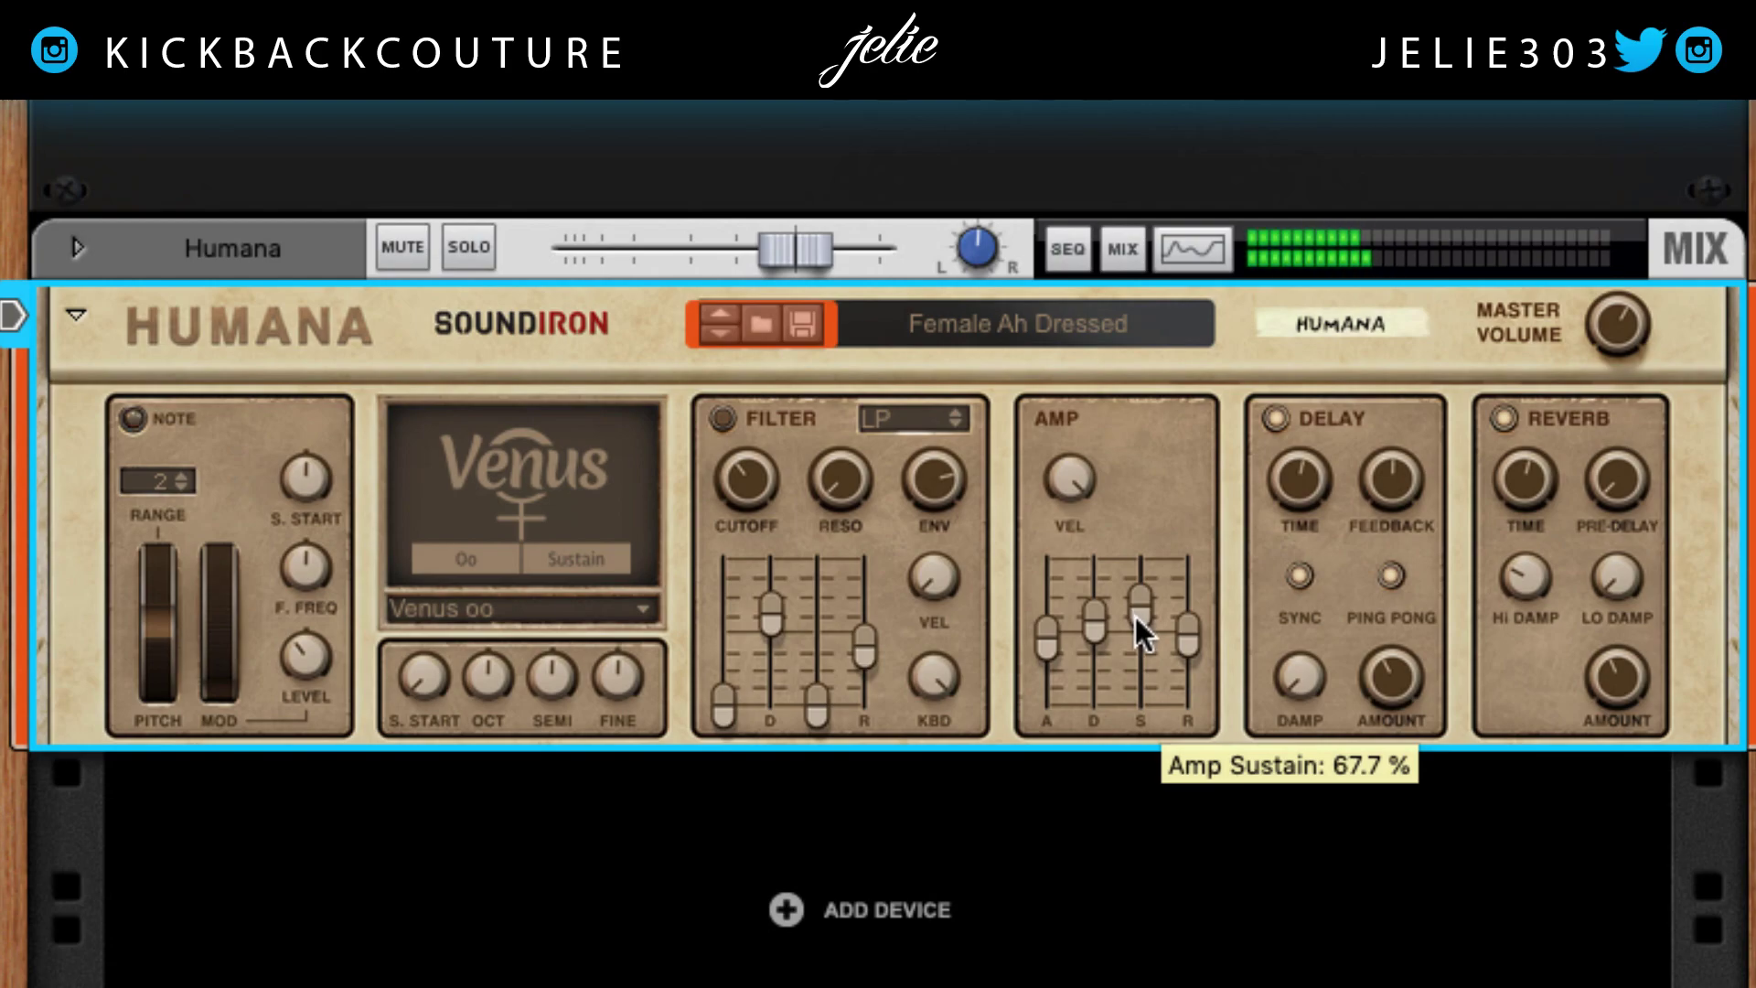
- Lower the amp sustain to a little under half, and sweep the amp release up to maximum and down to zero
left_click_drag(1133, 605, 1131, 663)
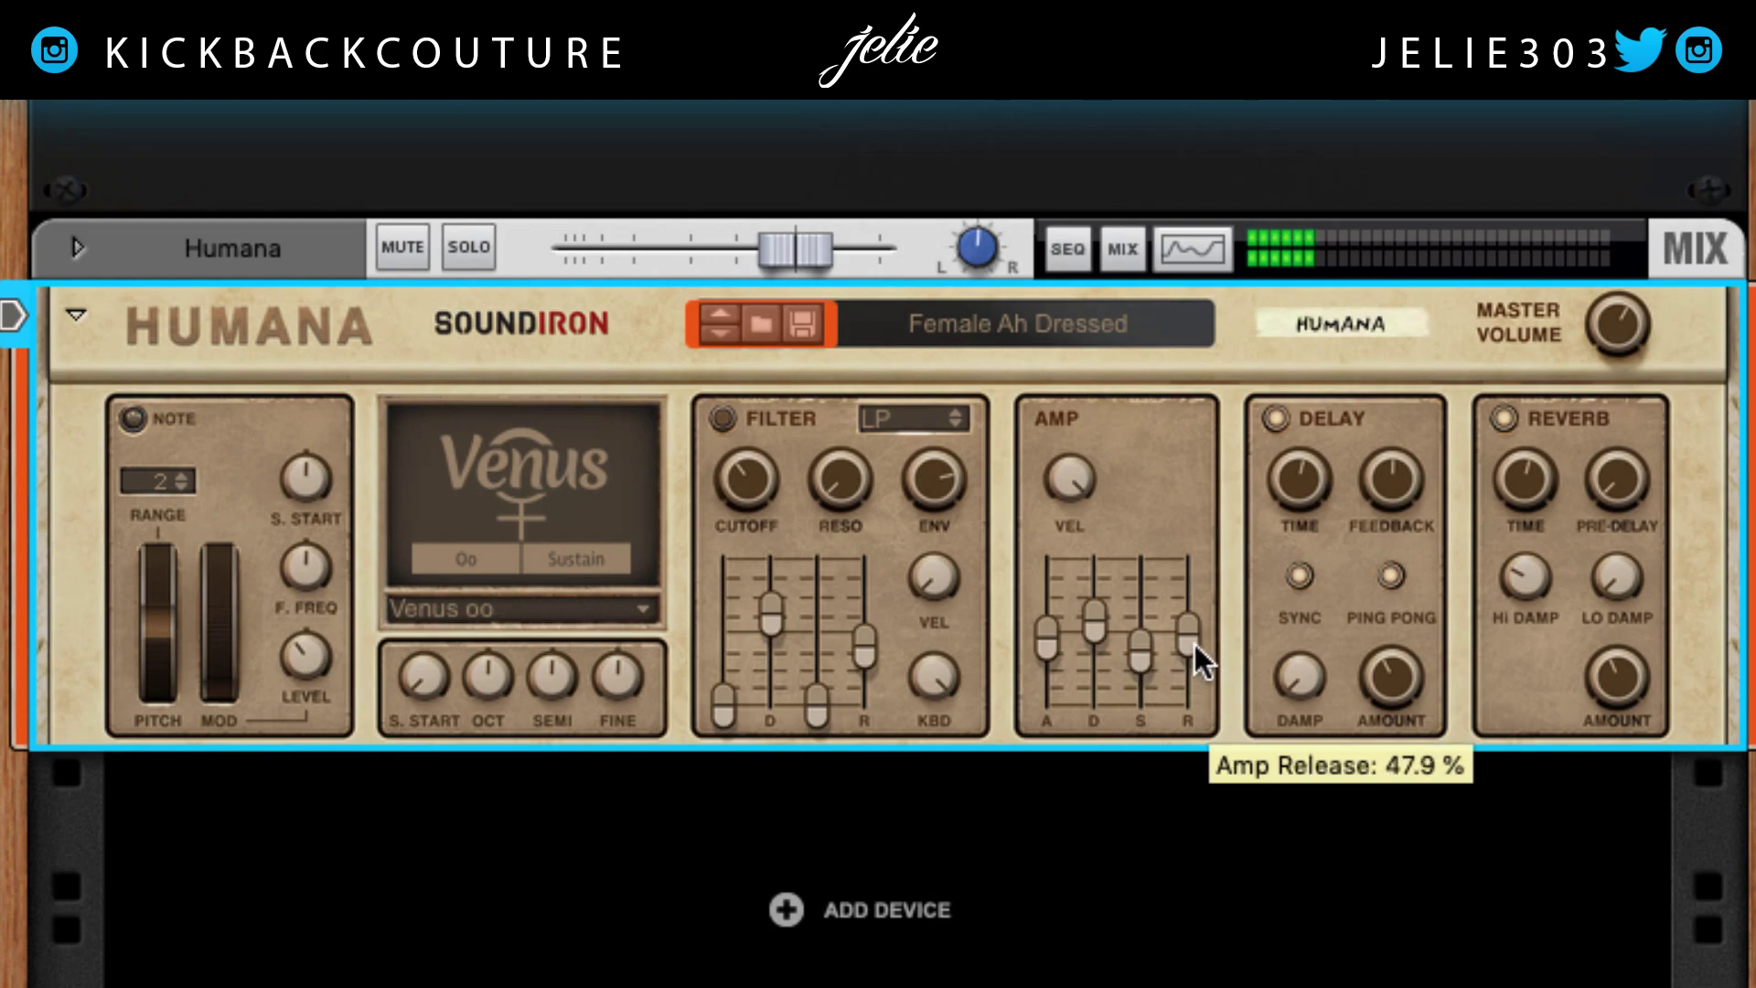
left_click_drag(1147, 666, 1144, 635)
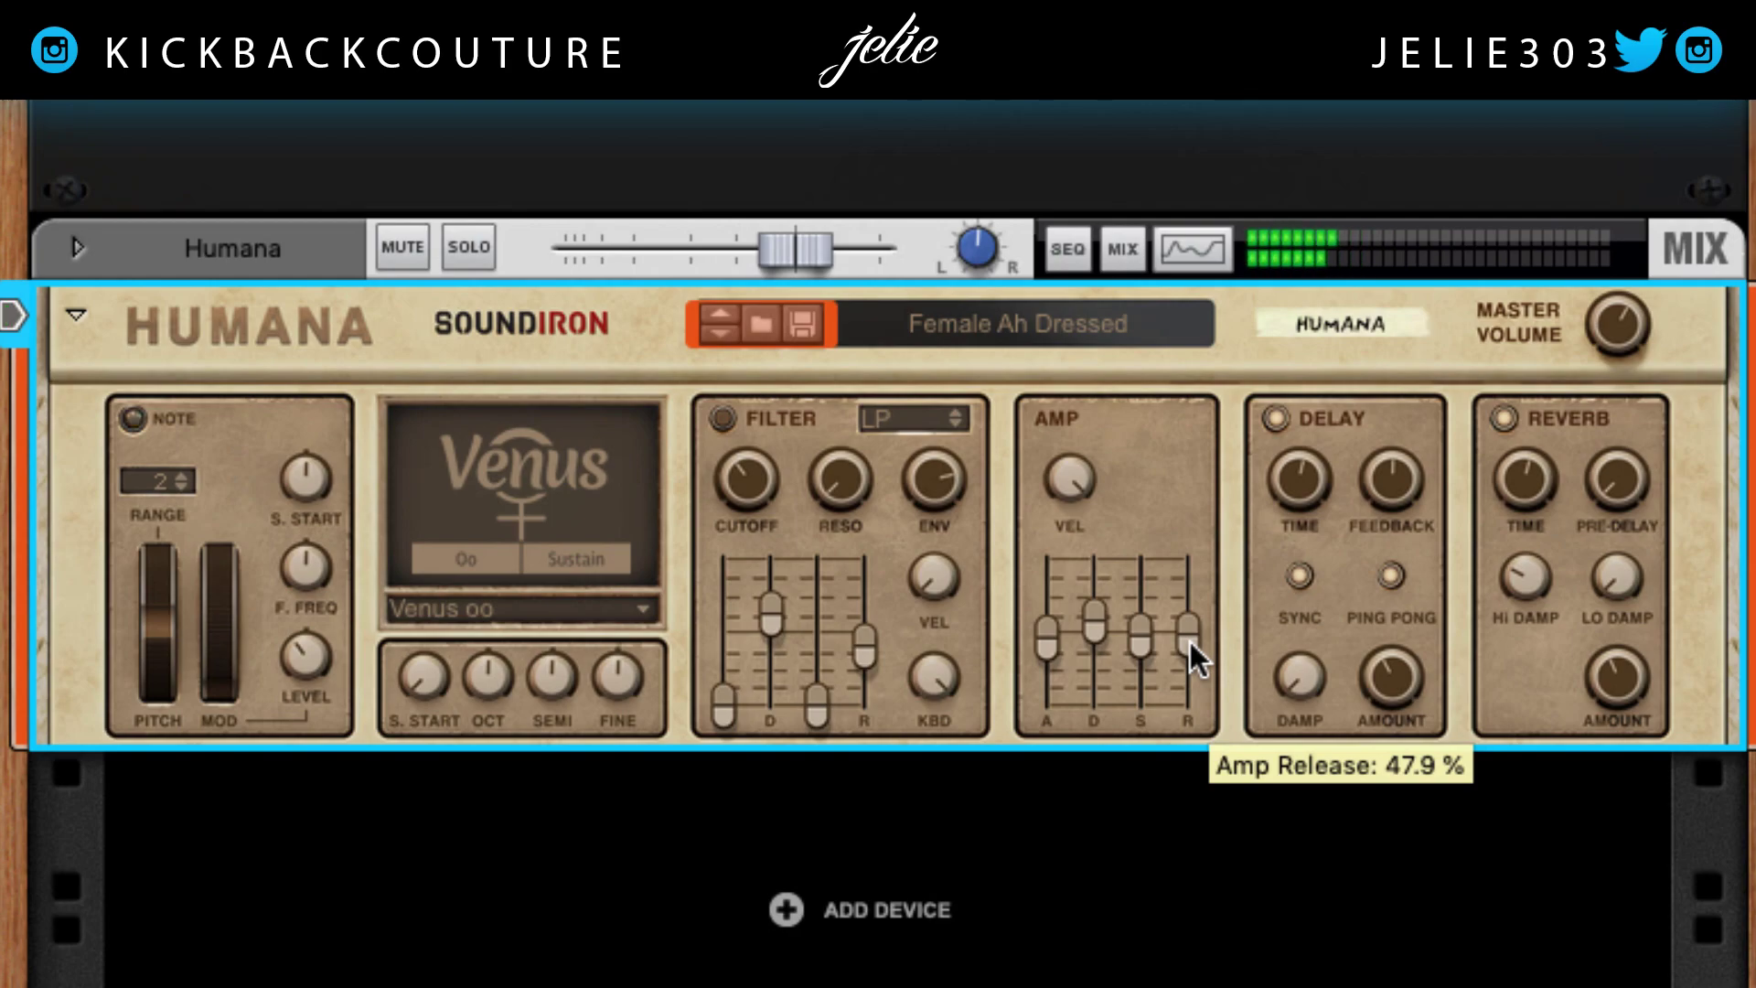
left_click_drag(1189, 642, 1161, 503)
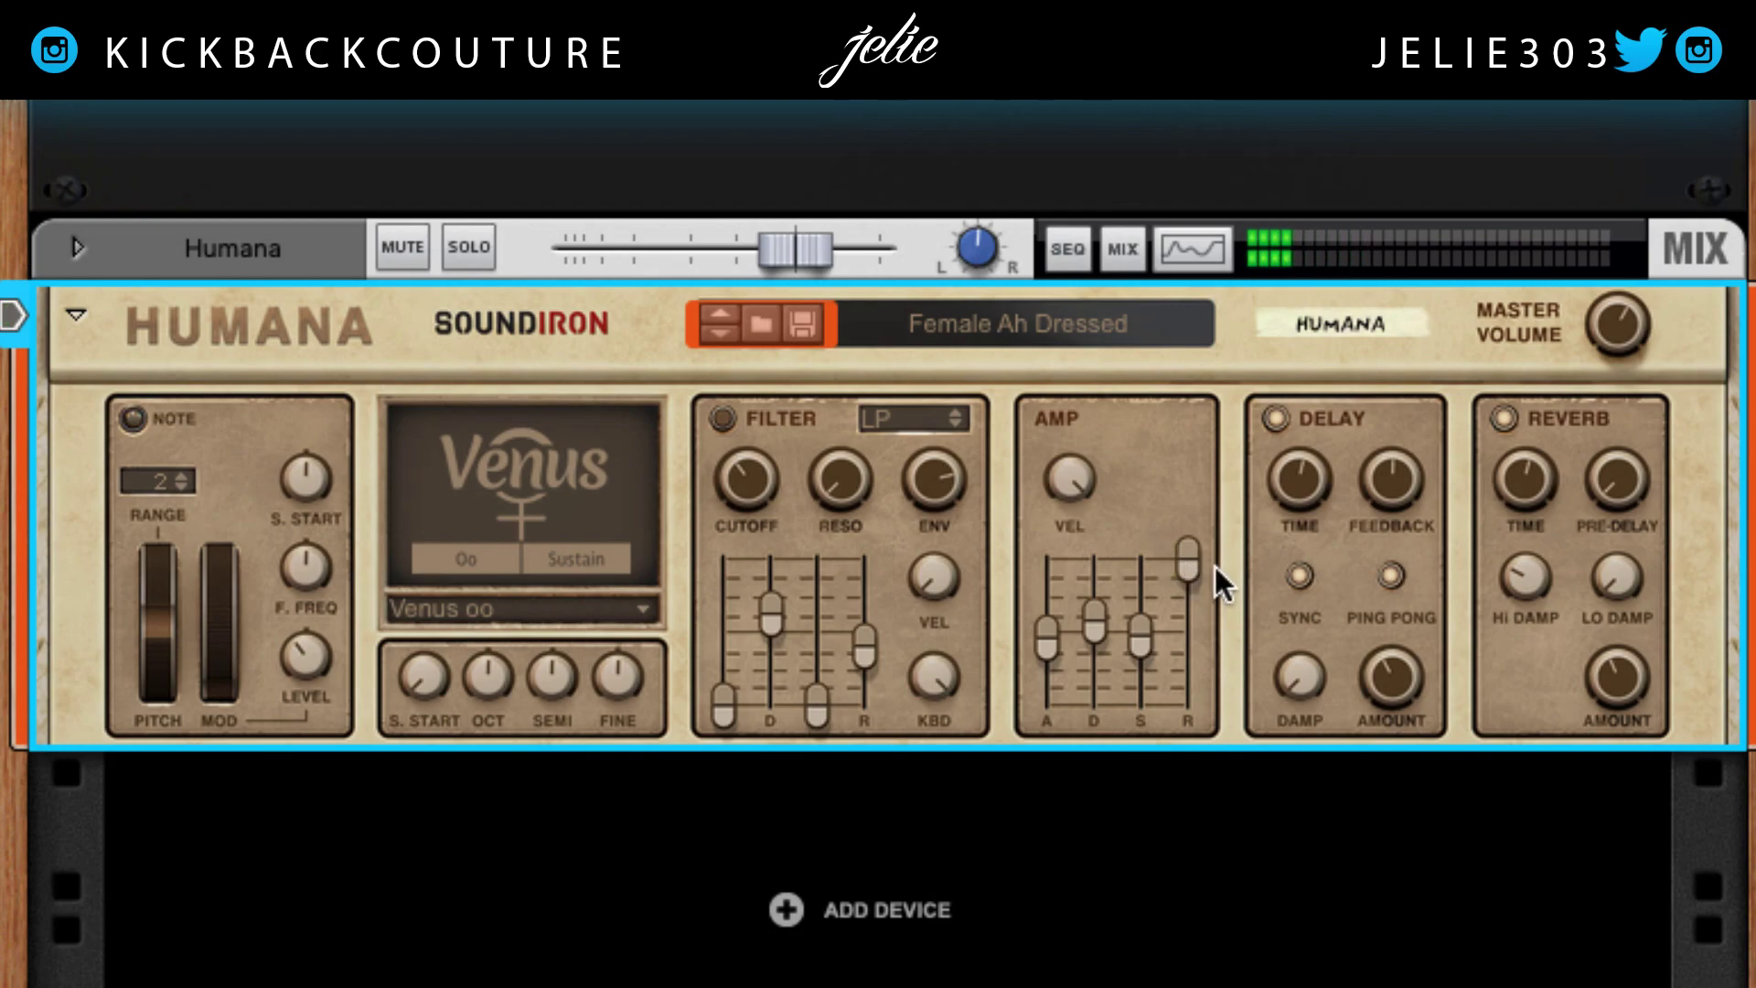
left_click_drag(1194, 561, 1187, 726)
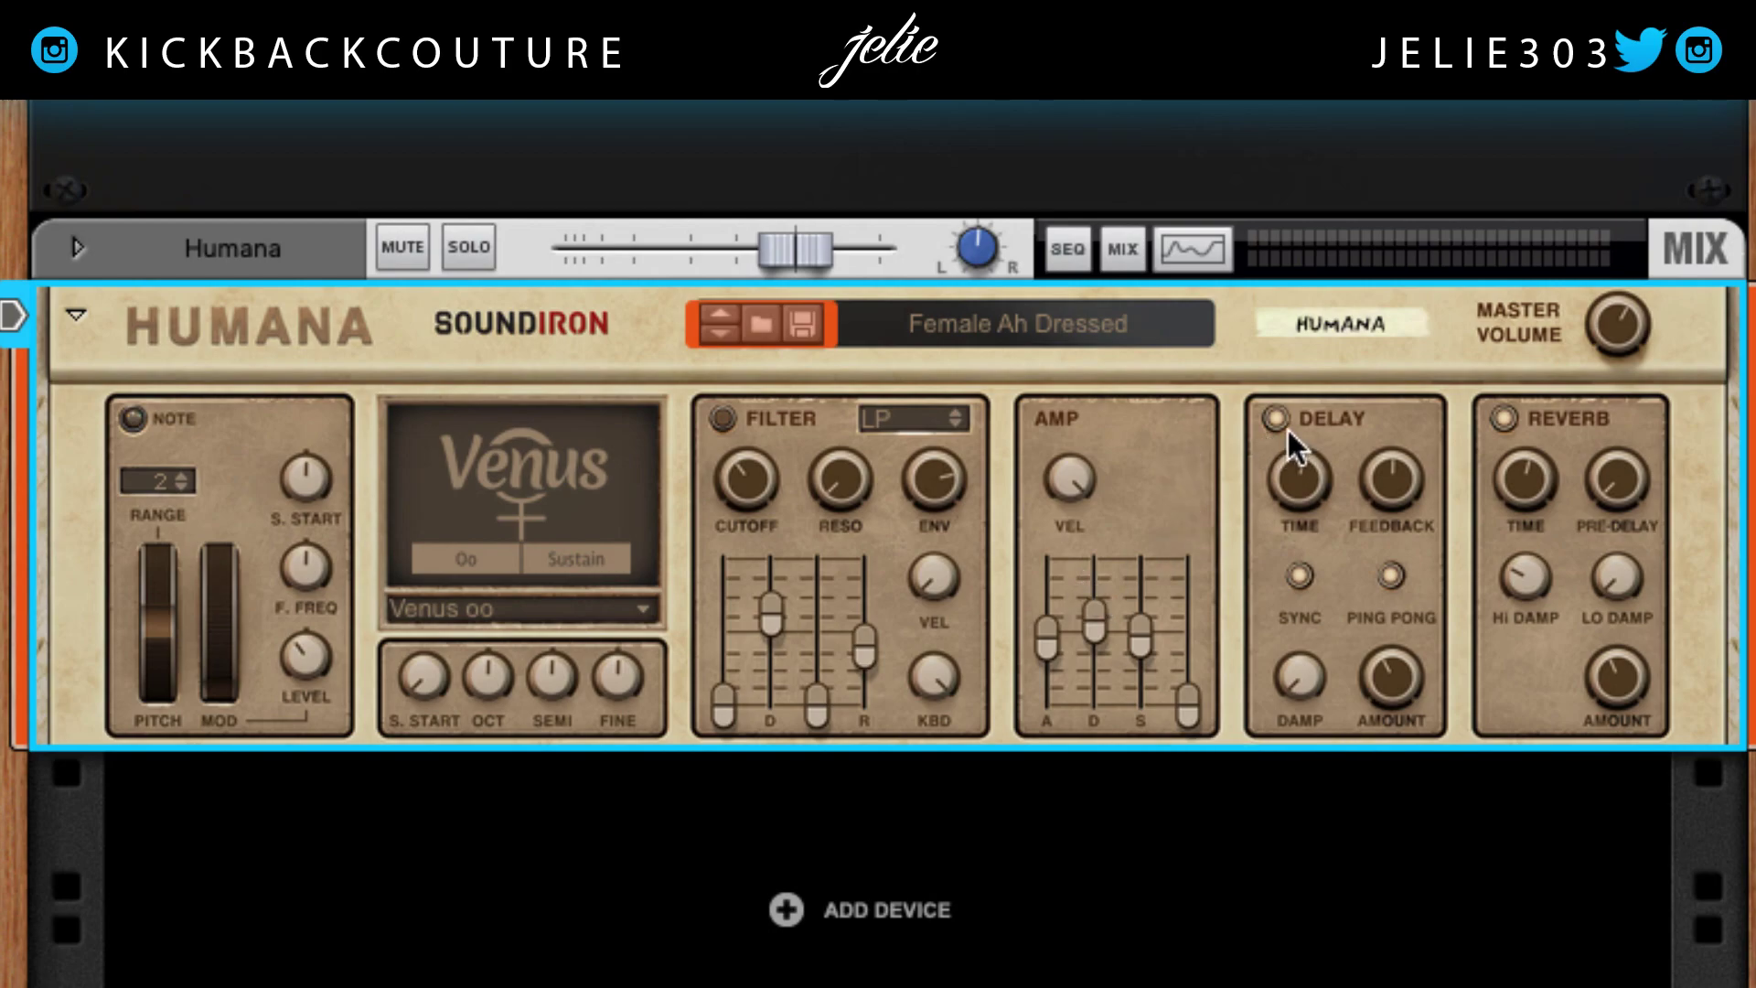
- Turn the reverb off and keep the delay switched on
left_click(1499, 420)
mouse_move(1317, 480)
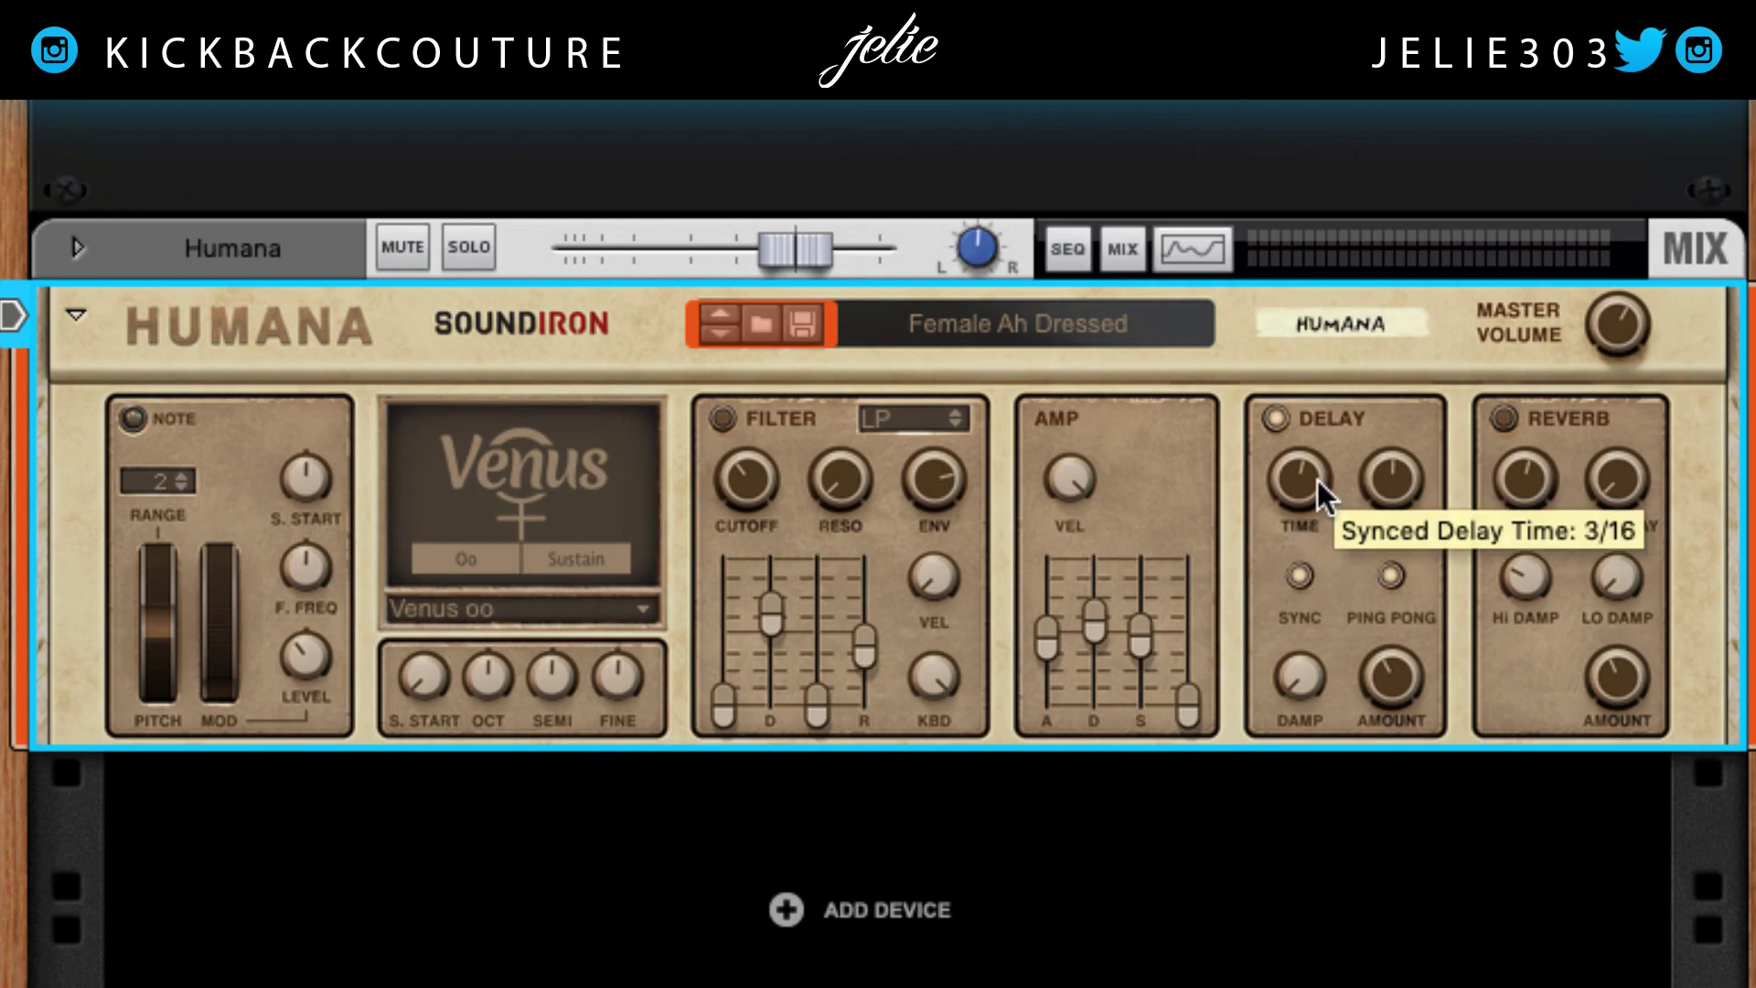
left_click(1282, 415)
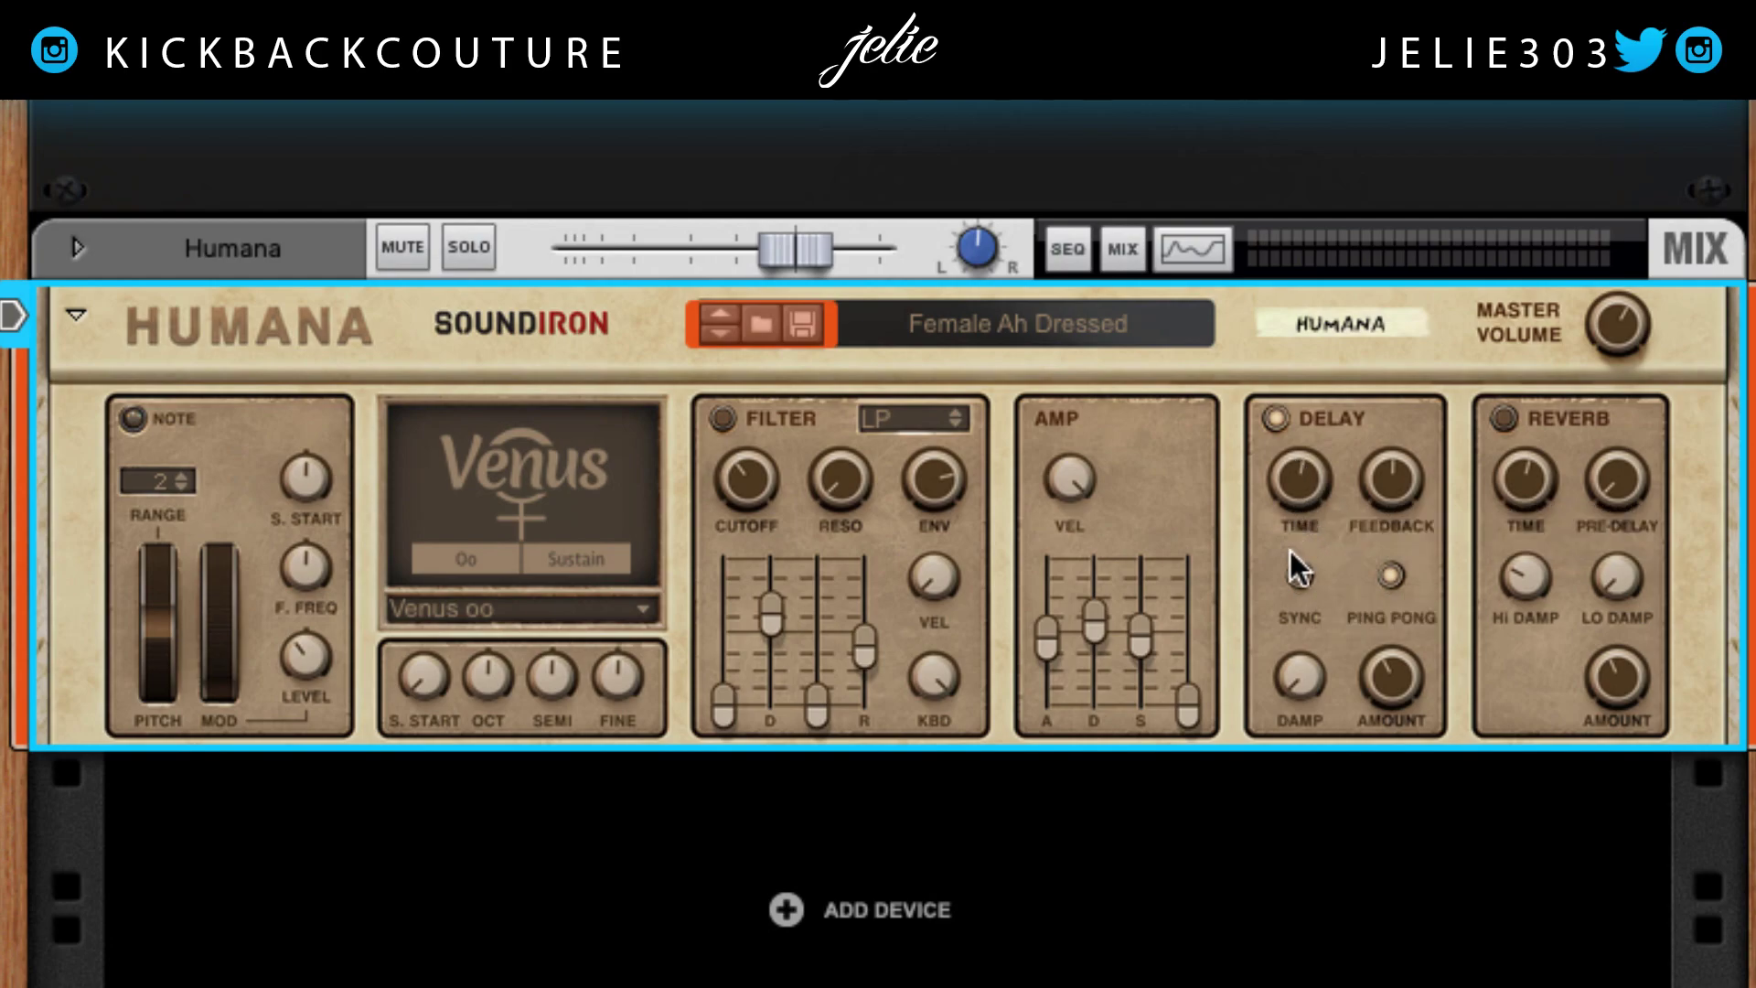
- Try the delay time with sync disabled, re-enable sync, and reduce the synced delay time below 3/16
left_click(1297, 572)
left_click_drag(1288, 501, 1296, 365)
left_click(1302, 574)
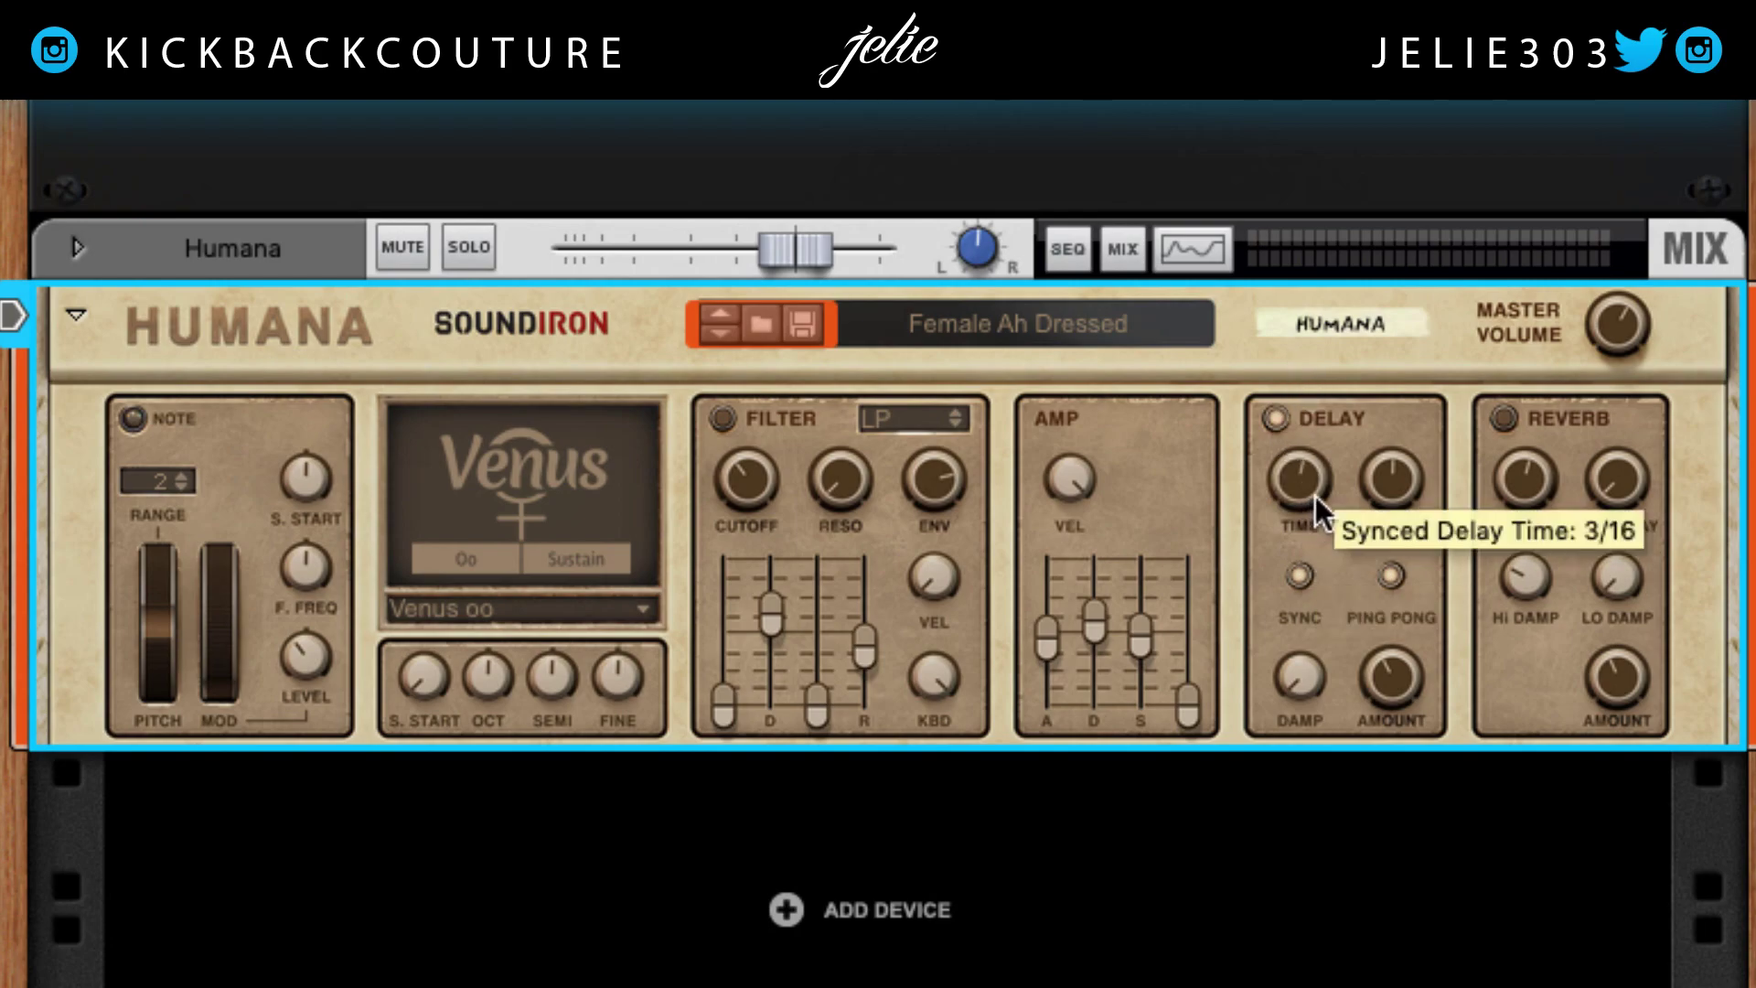
left_click_drag(1315, 496, 1313, 520)
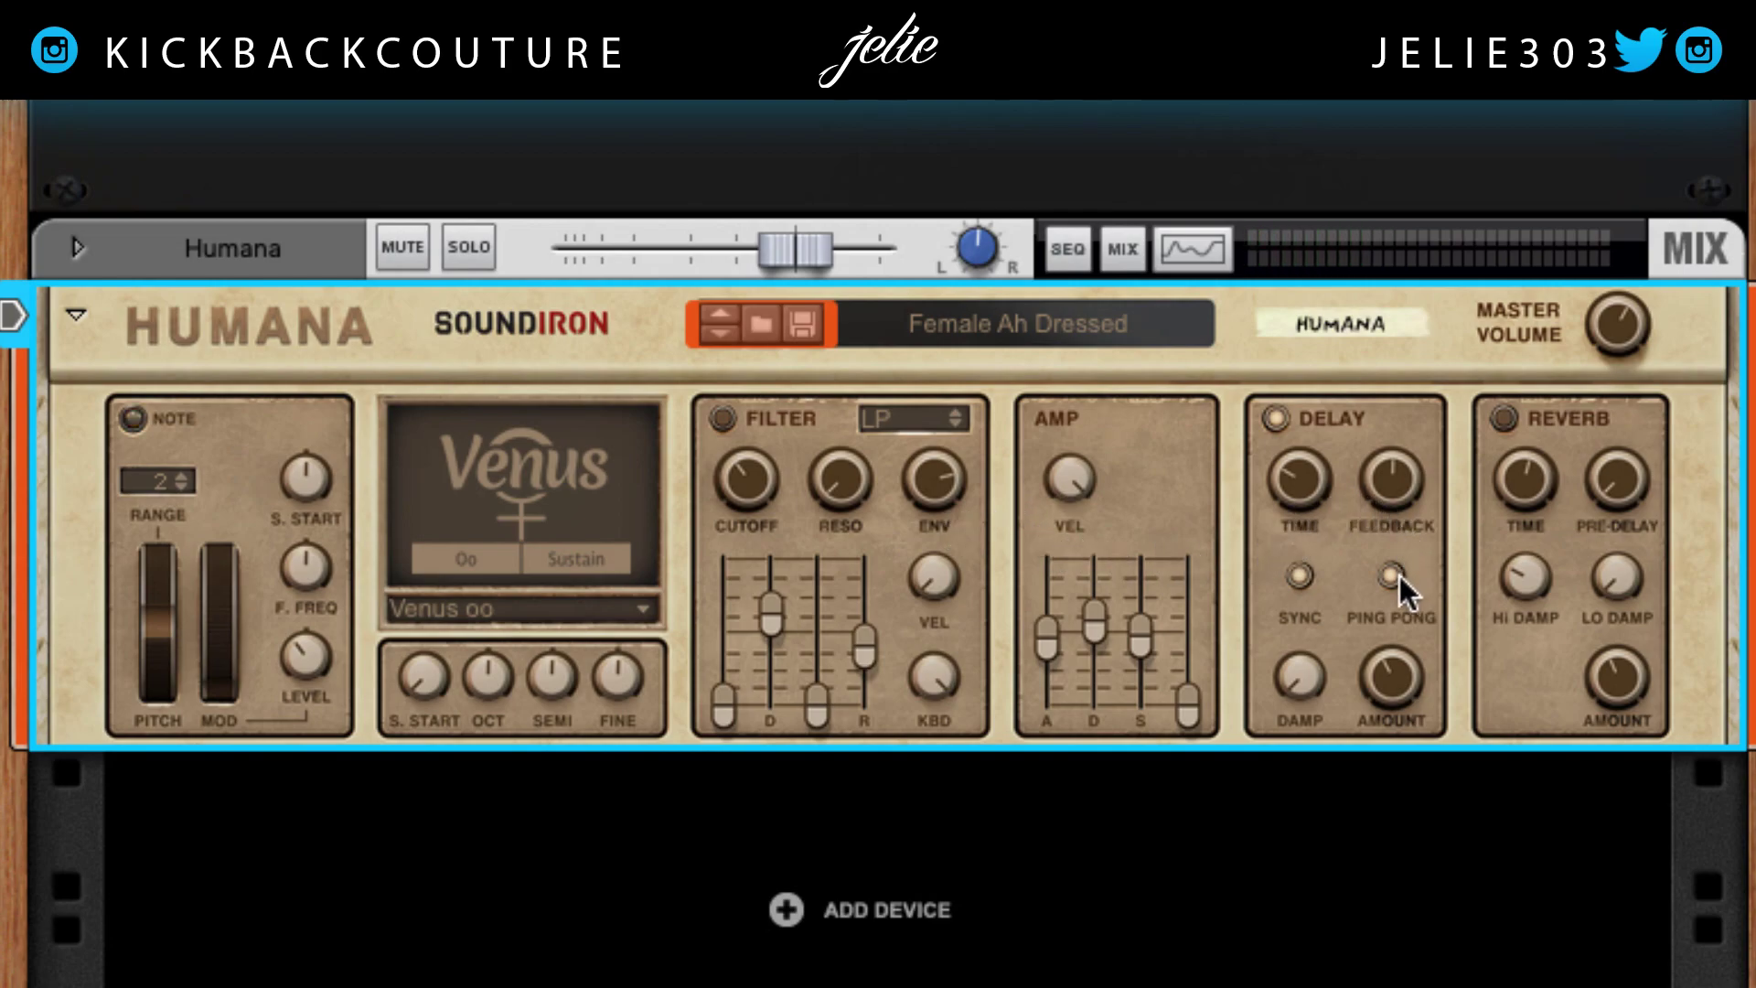
- Switch the sample to Mars ah Staccato
left_click(513, 599)
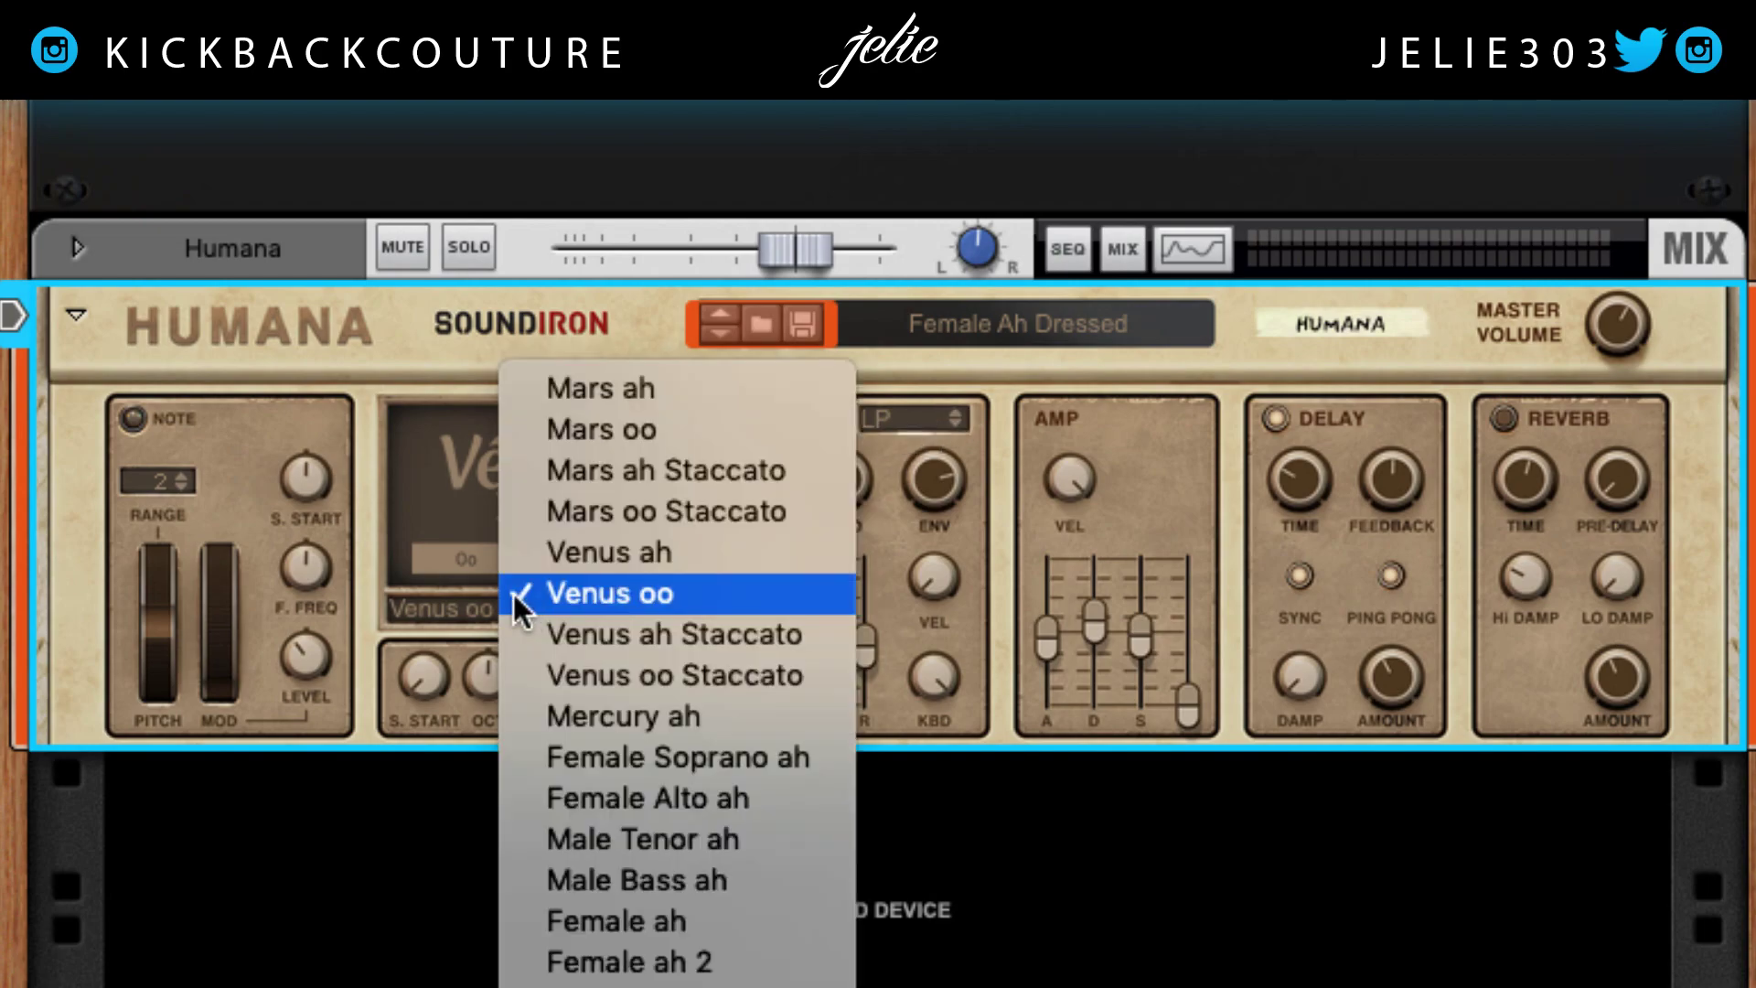
key("Escape")
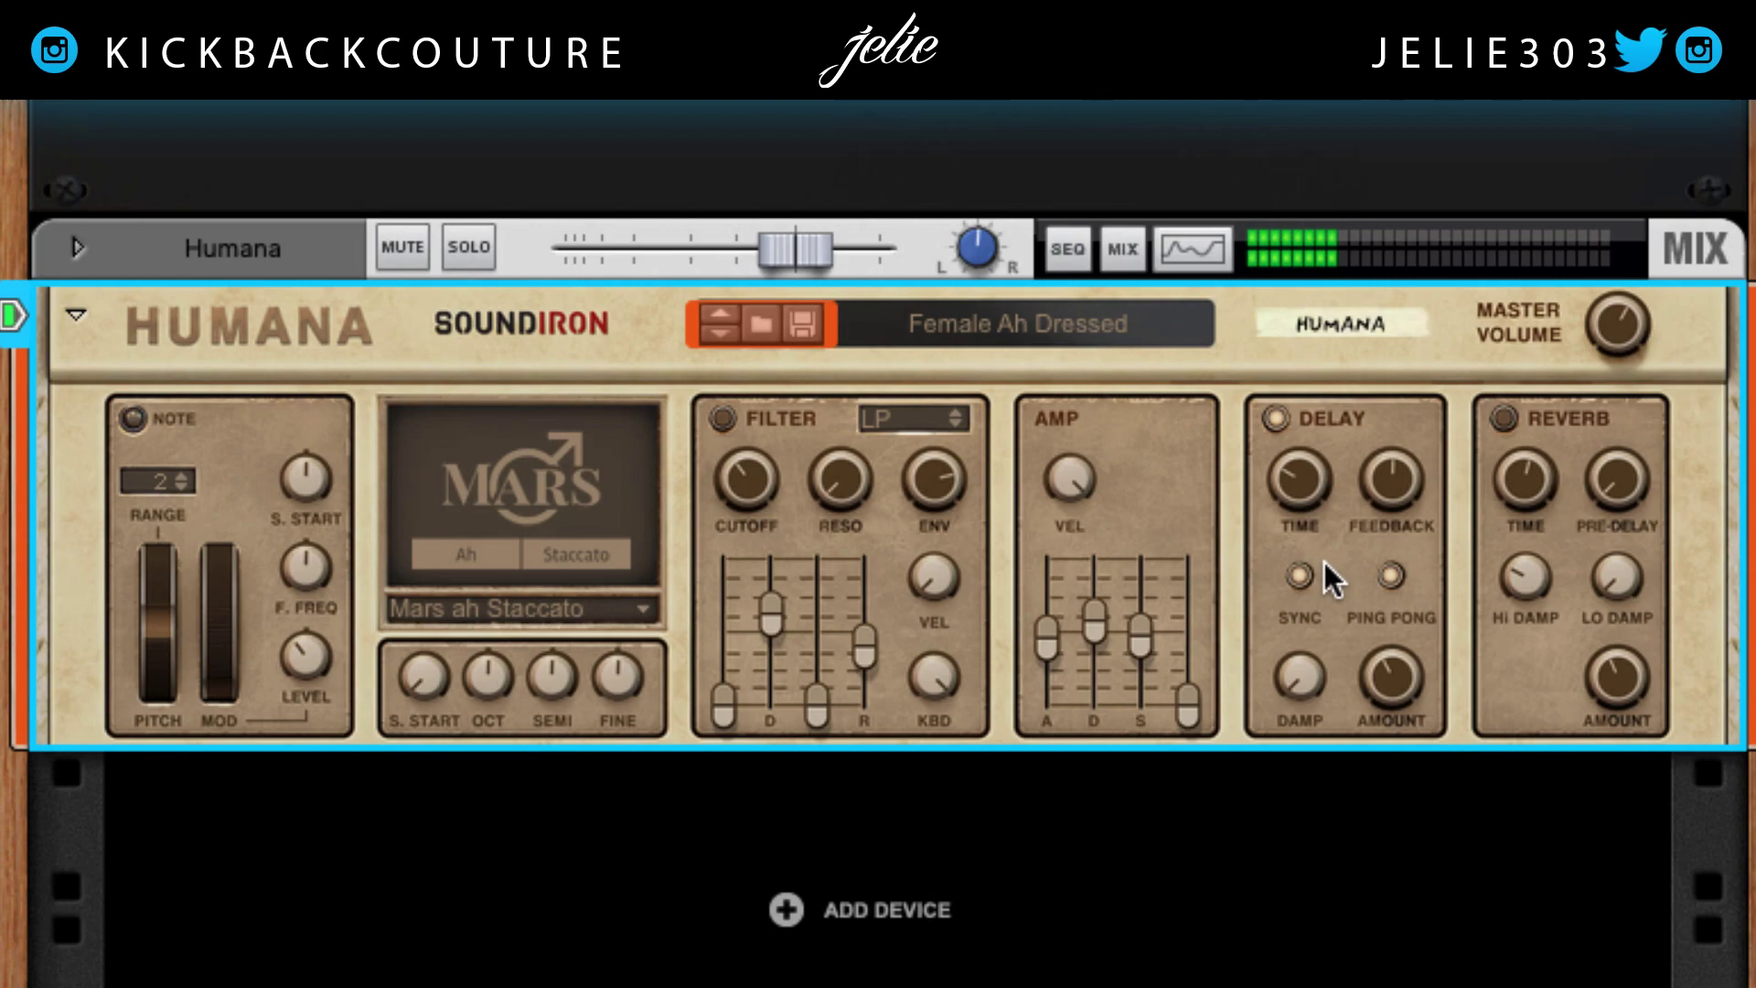
- Set the synced delay time to 1/4, and sweep the delay feedback up to maximum and back to the middle
left_click_drag(1307, 491, 1315, 441)
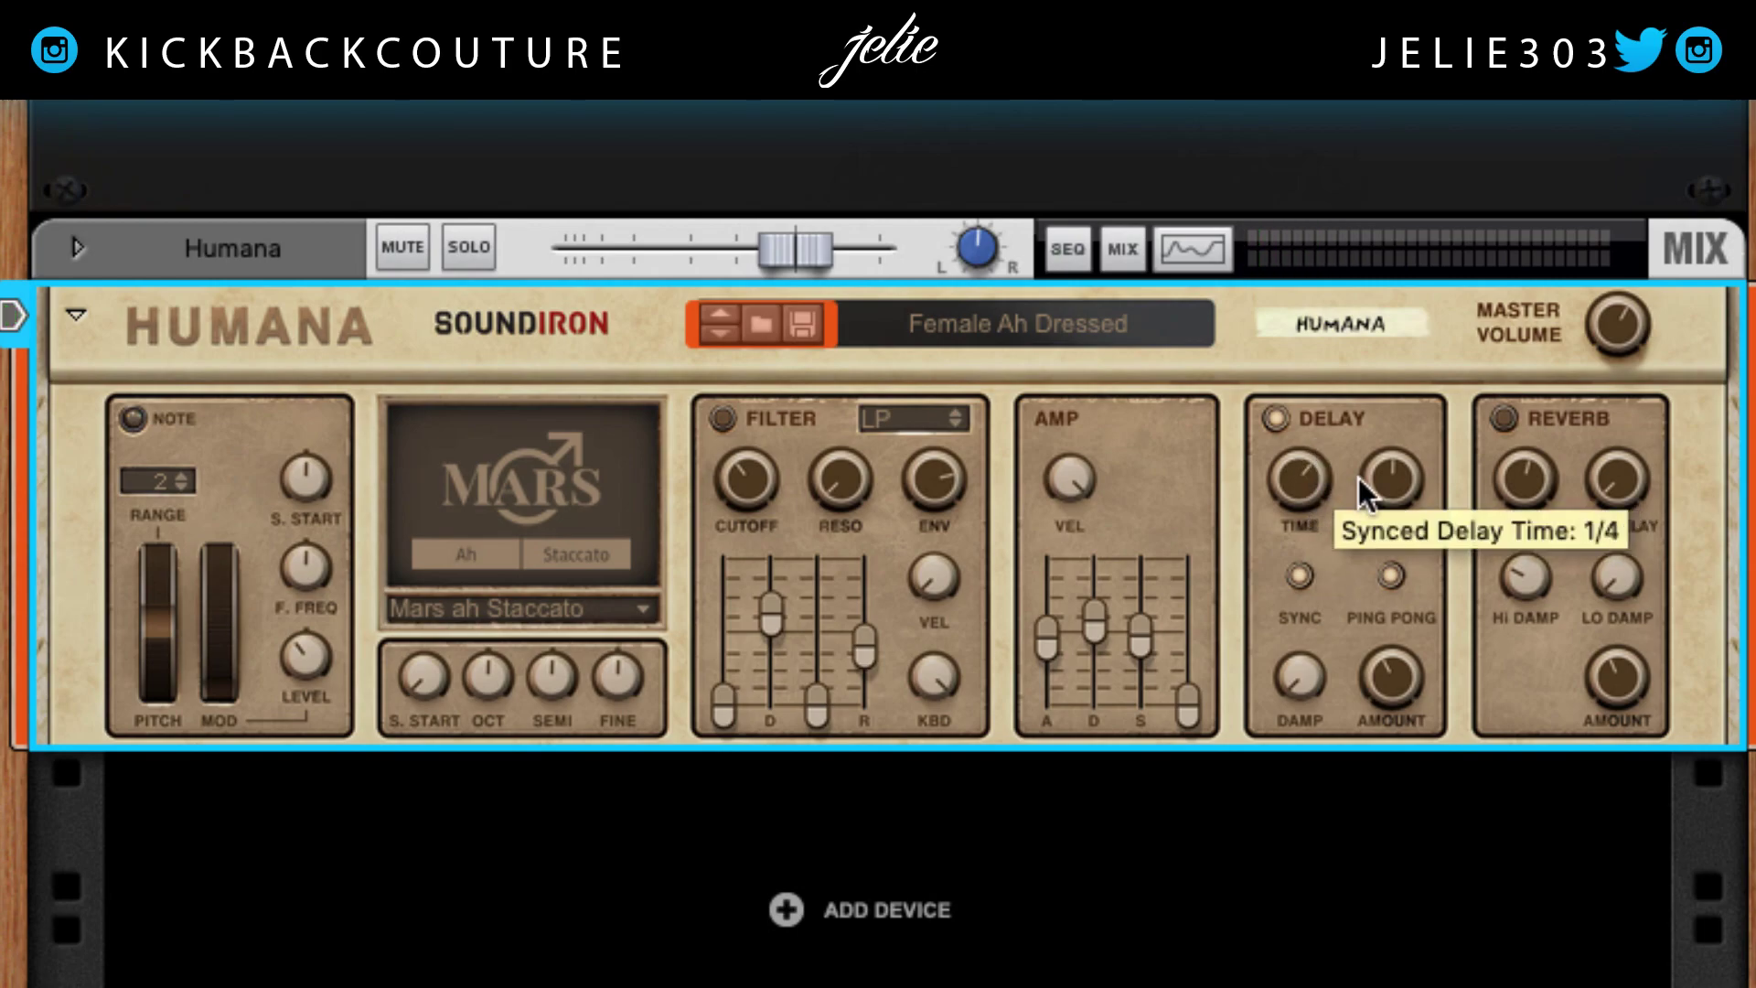
left_click(1391, 567)
left_click_drag(1396, 502, 1445, 418)
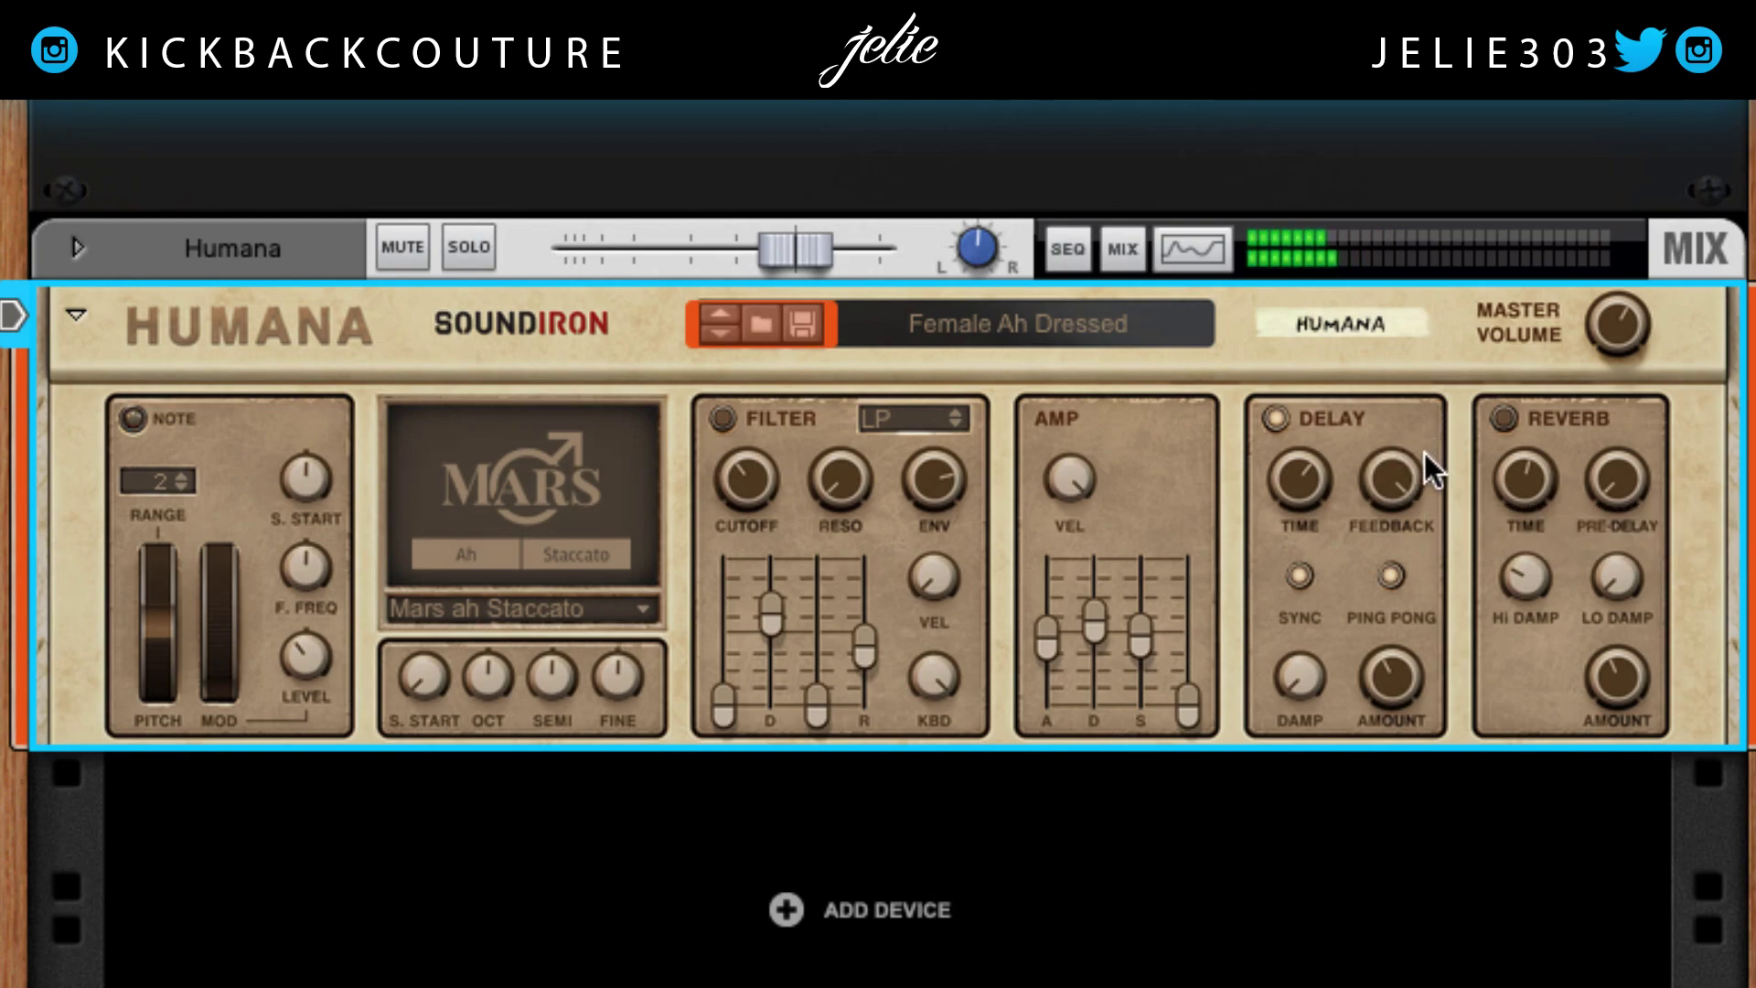
left_click_drag(1408, 475, 1402, 563)
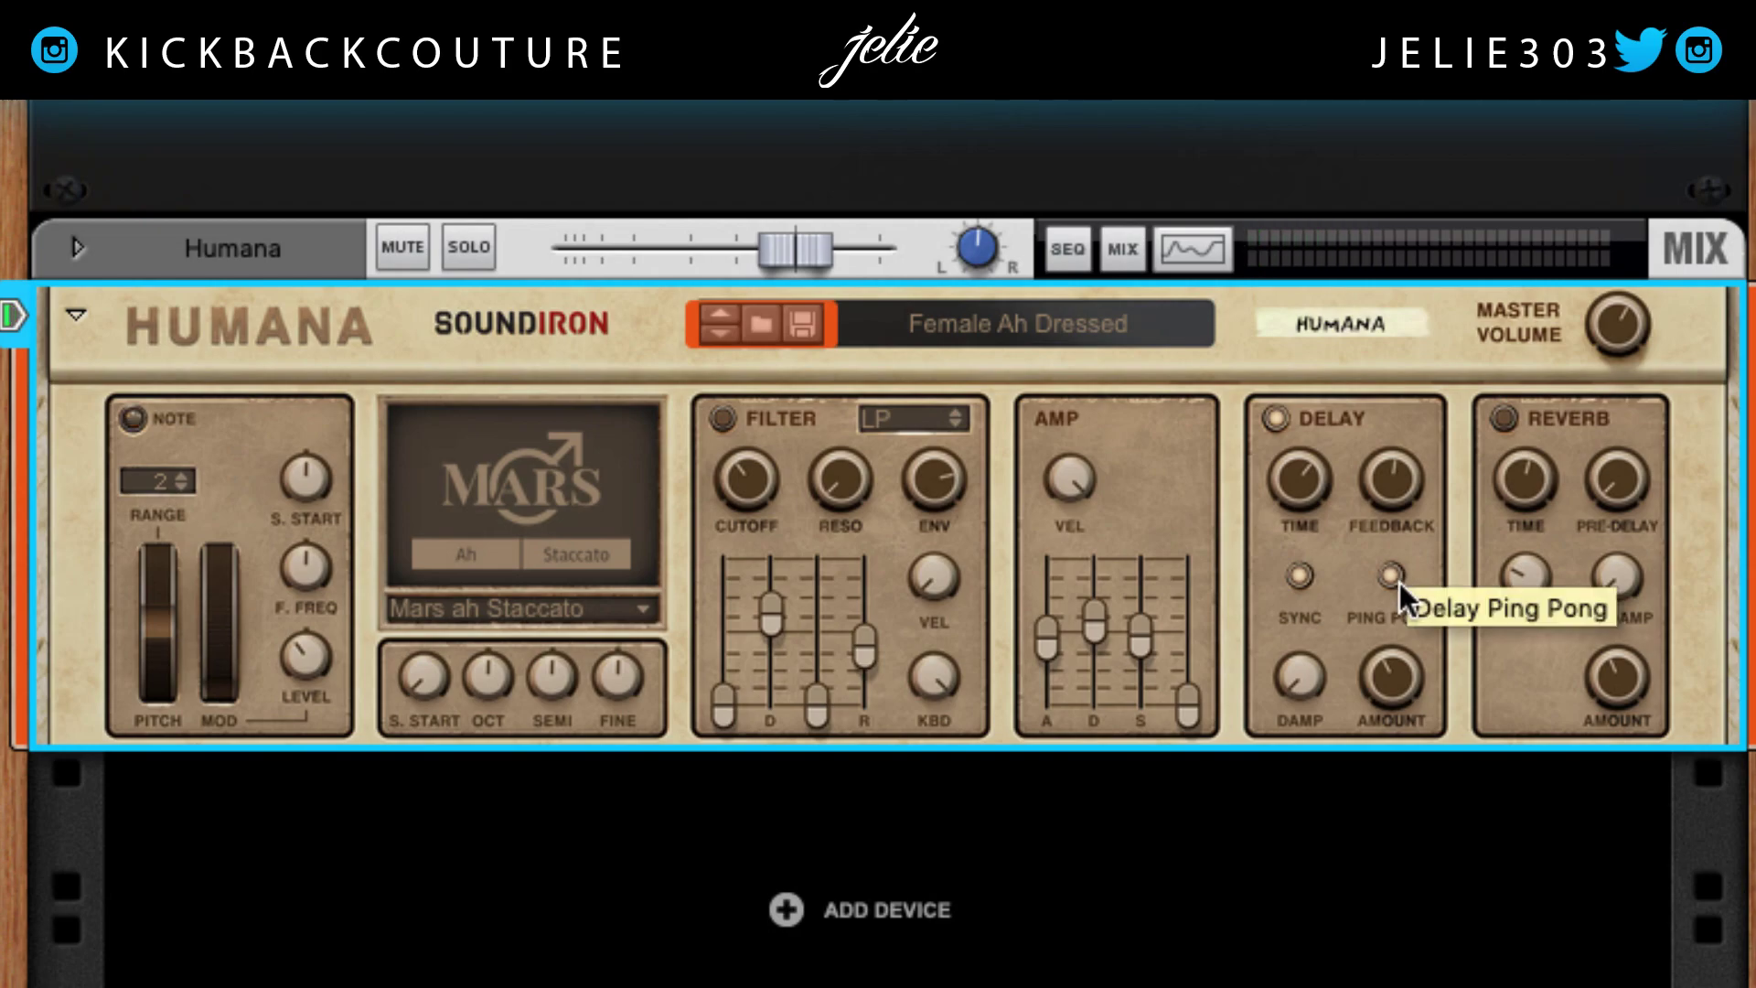
- Raise the synced delay time to maximum and turn off the delay's ping pong
left_click_drag(1293, 502, 1287, 414)
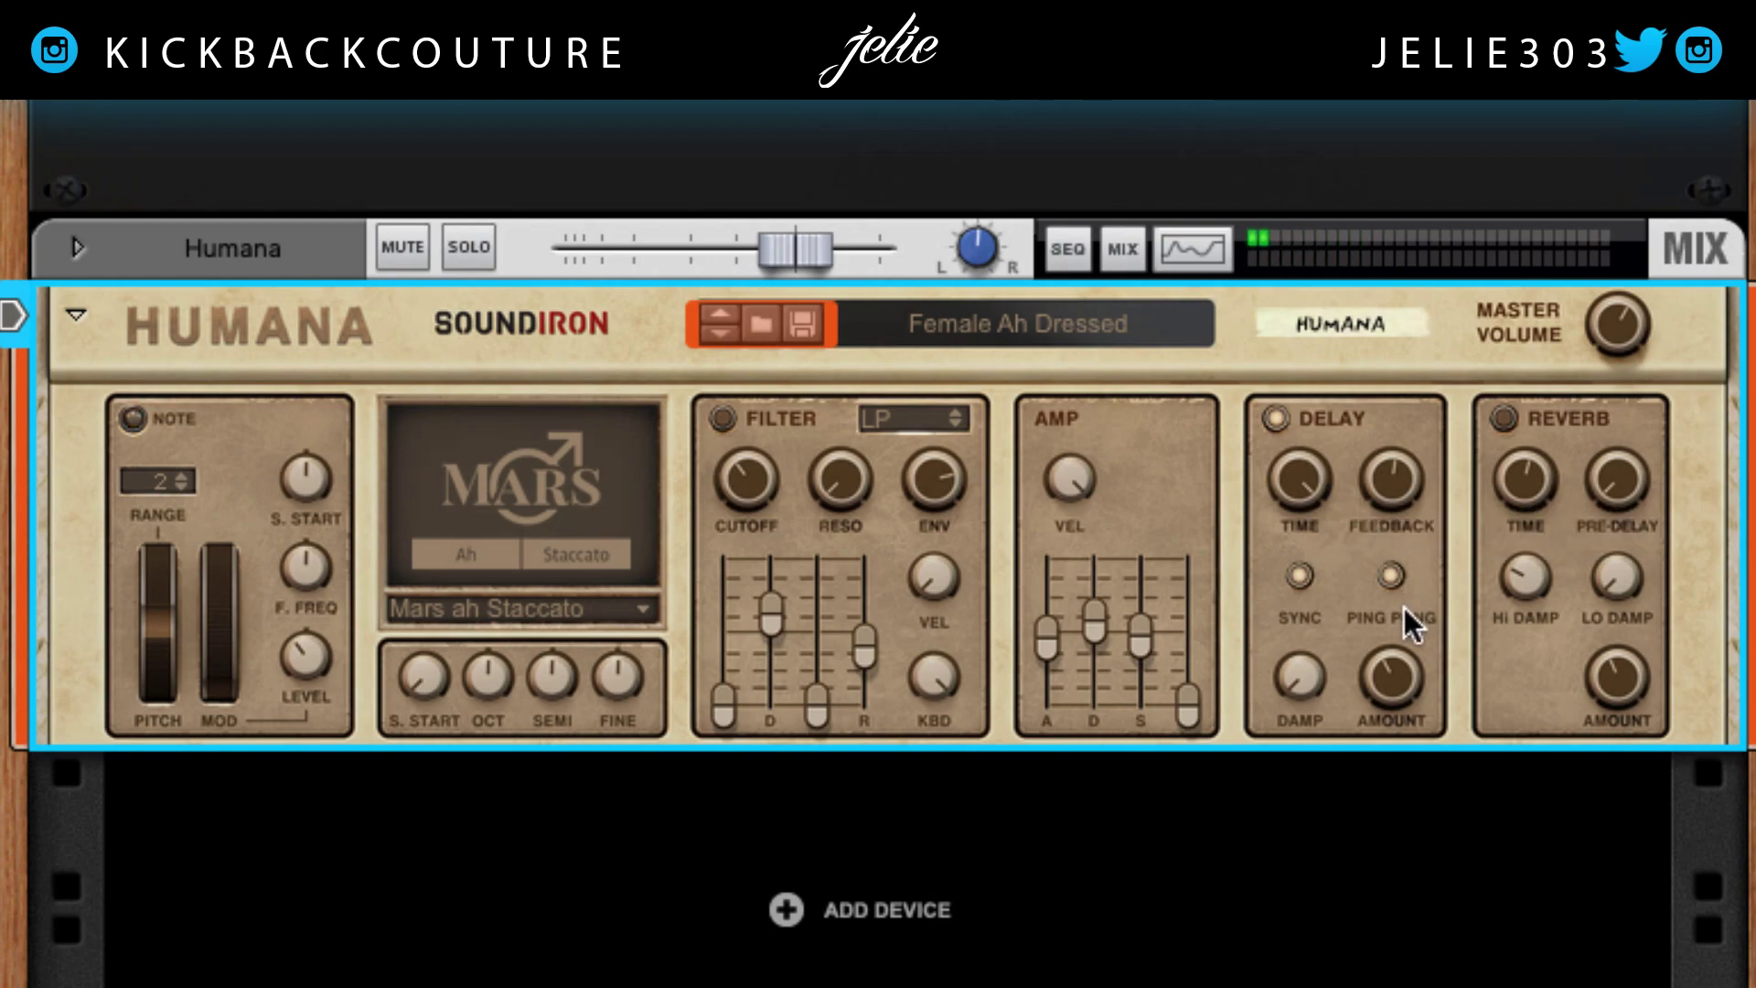
left_click(1391, 576)
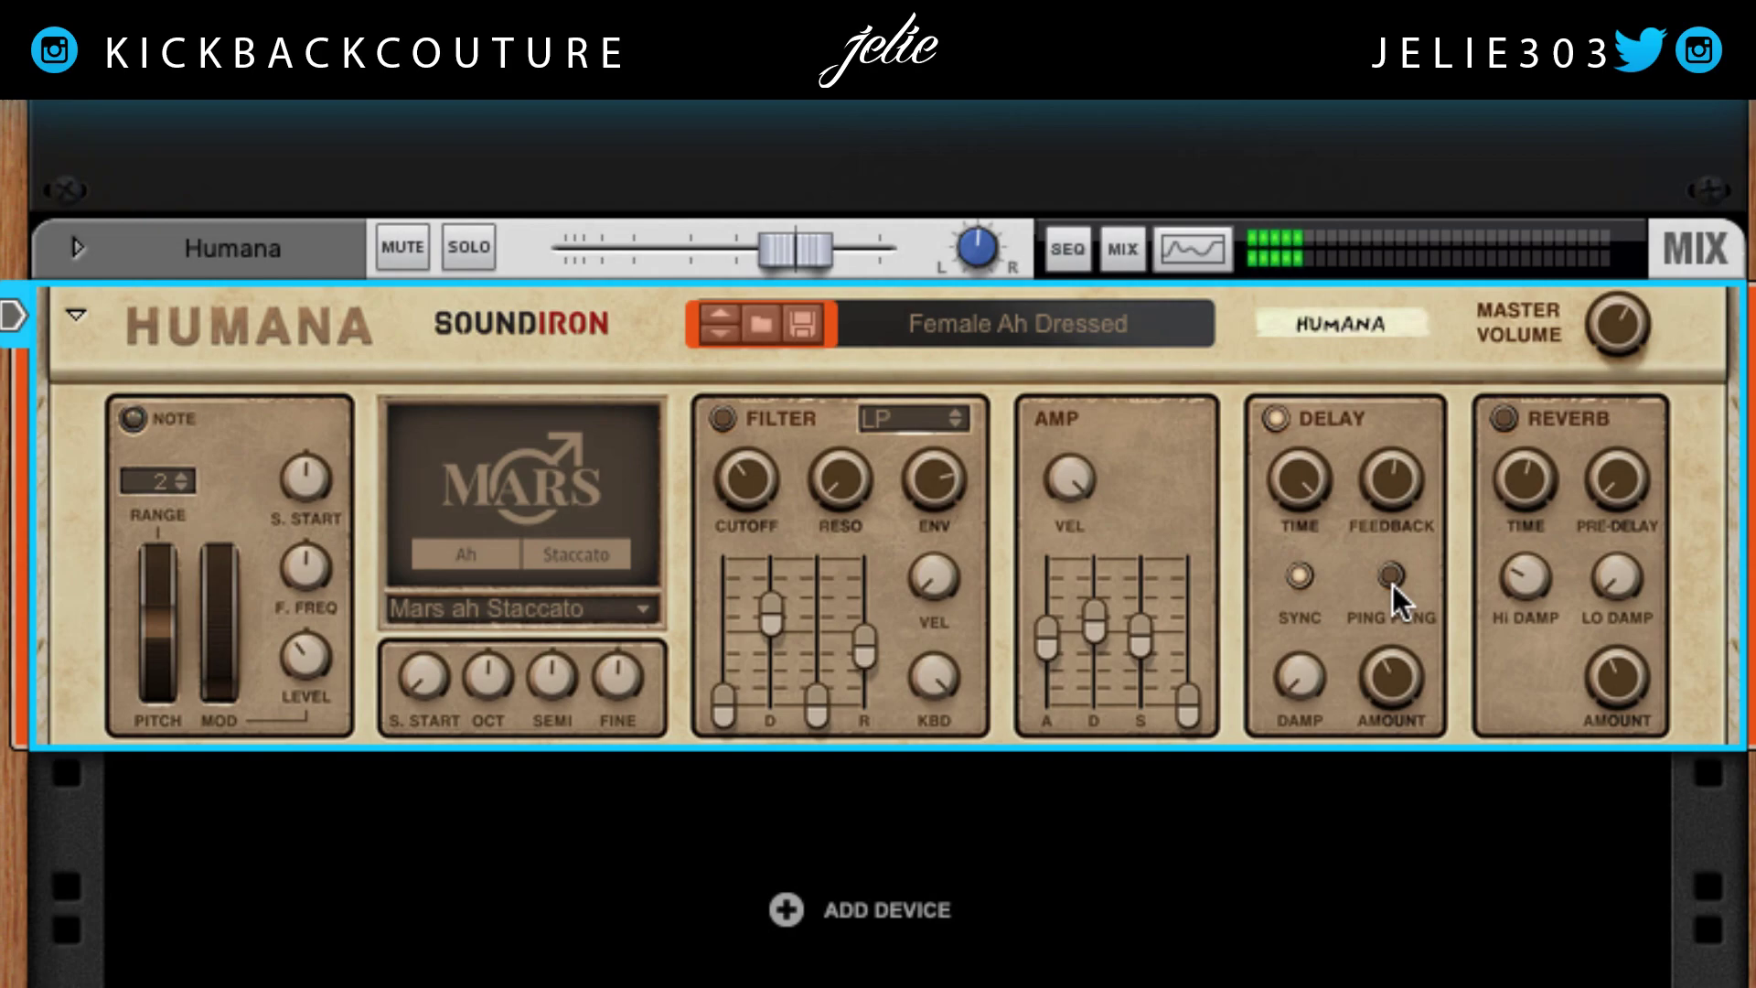
- Sweep the delay damp up and back down to zero, and set it to 62.5 %
mouse_move(1306, 671)
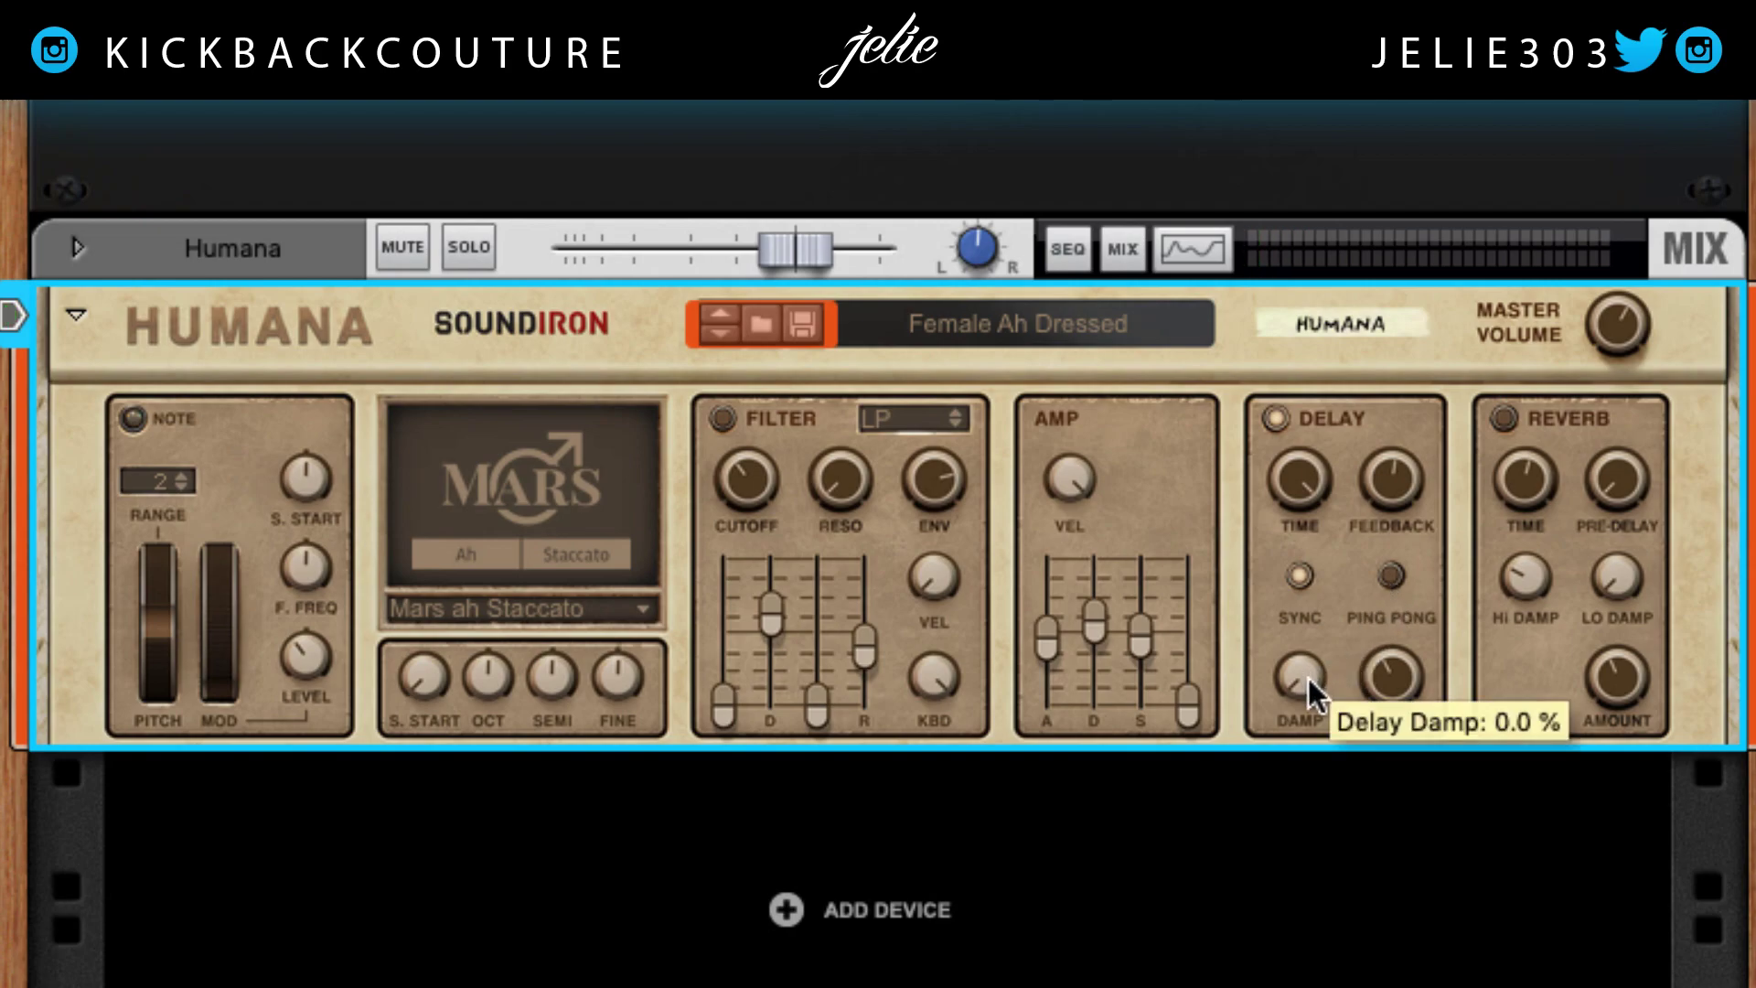
left_click_drag(1297, 680, 1303, 601)
left_click_drag(1300, 677, 1313, 726)
left_click_drag(1315, 743, 1324, 782)
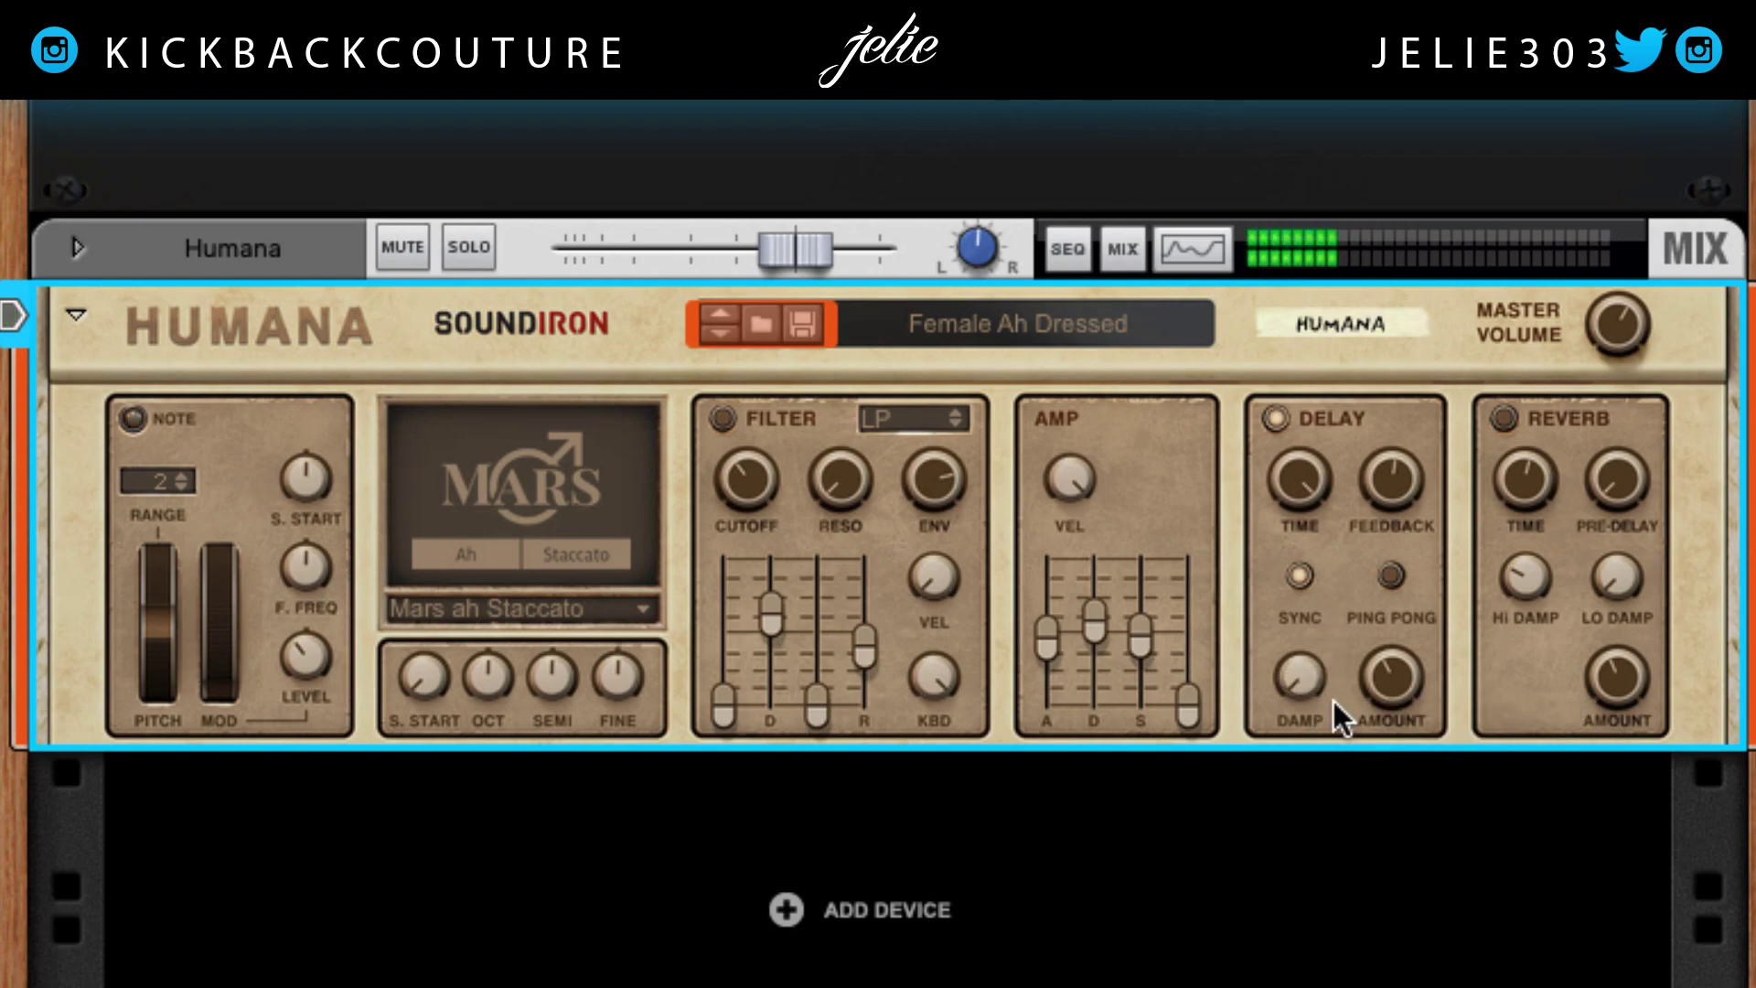
mouse_move(1306, 684)
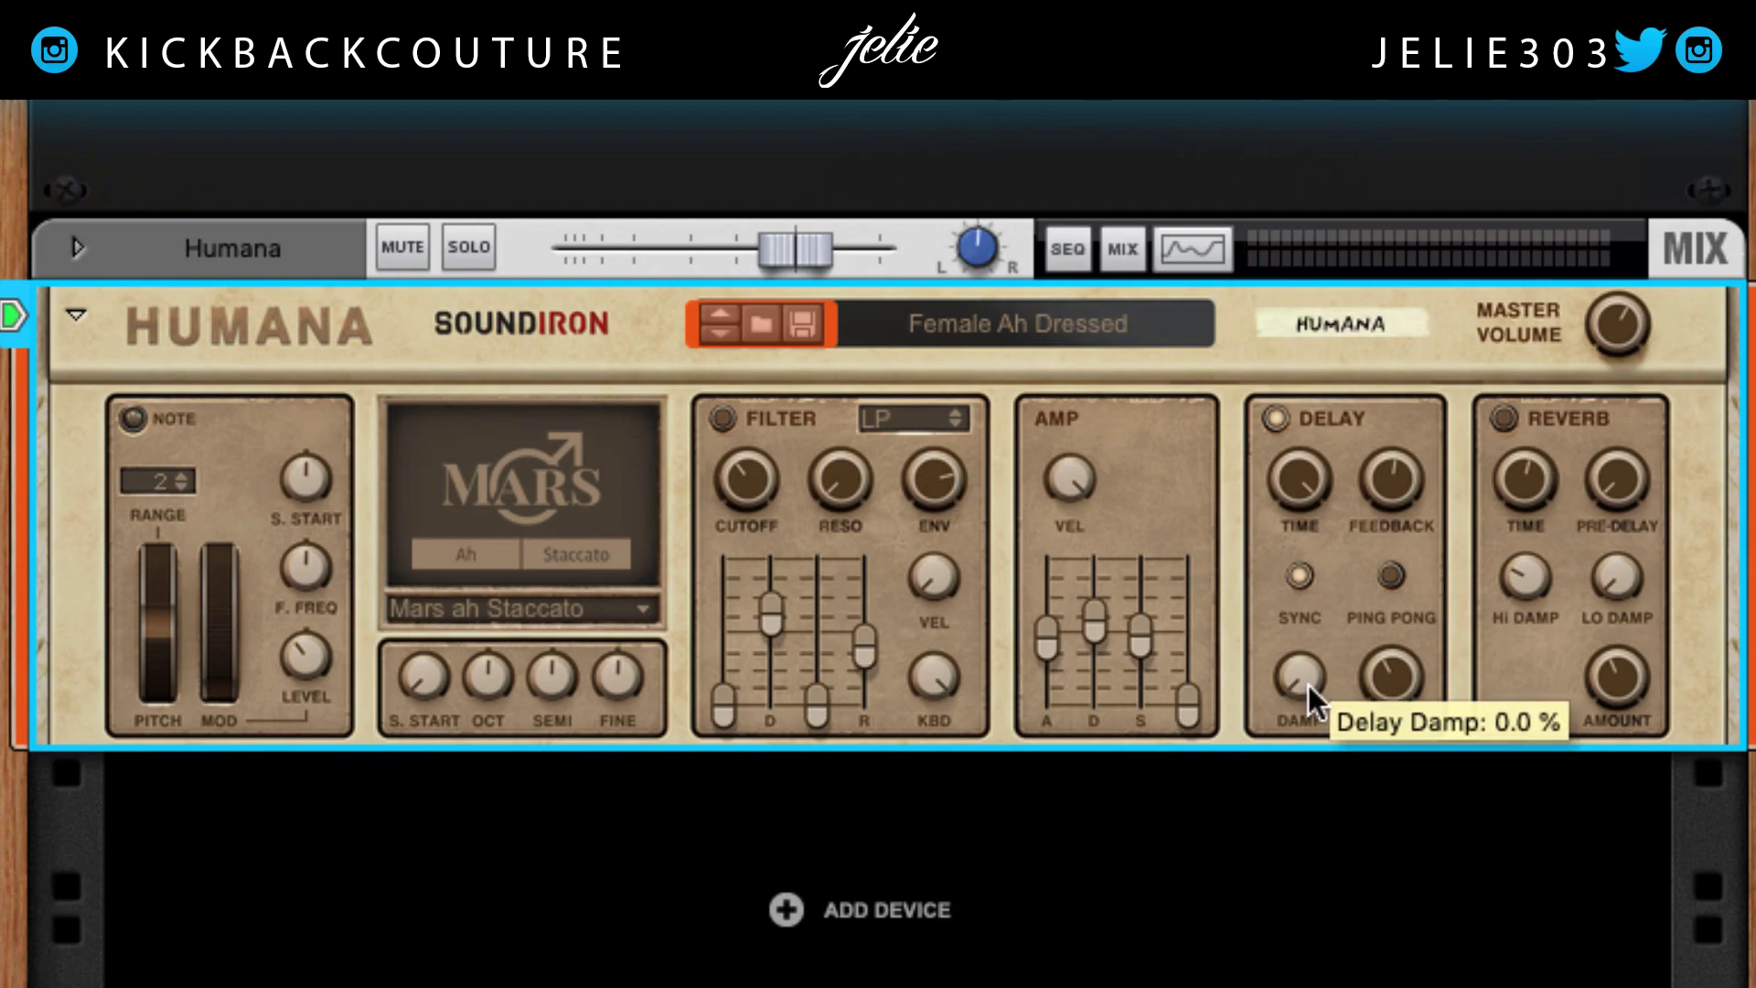
left_click_drag(1308, 684, 1303, 618)
mouse_move(1309, 682)
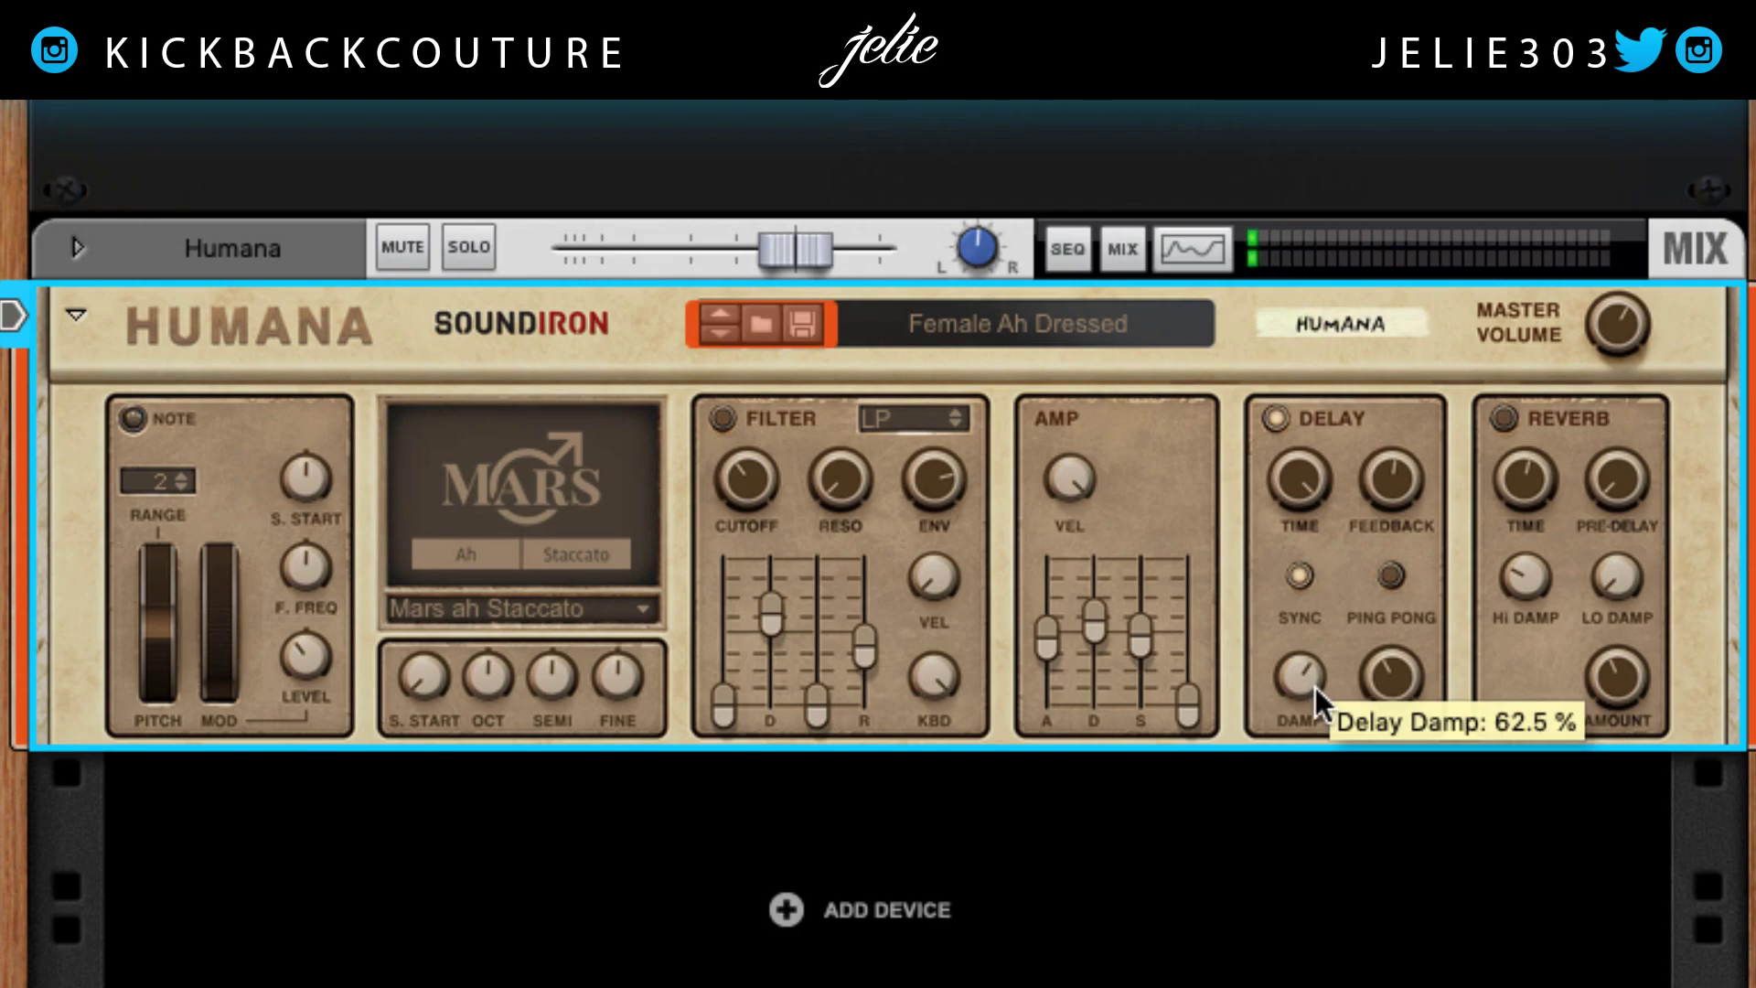
- Sweep the delay amount up to maximum and back to around the middle, and turn ping pong back on
mouse_move(1399, 691)
left_click_drag(1395, 667, 1402, 628)
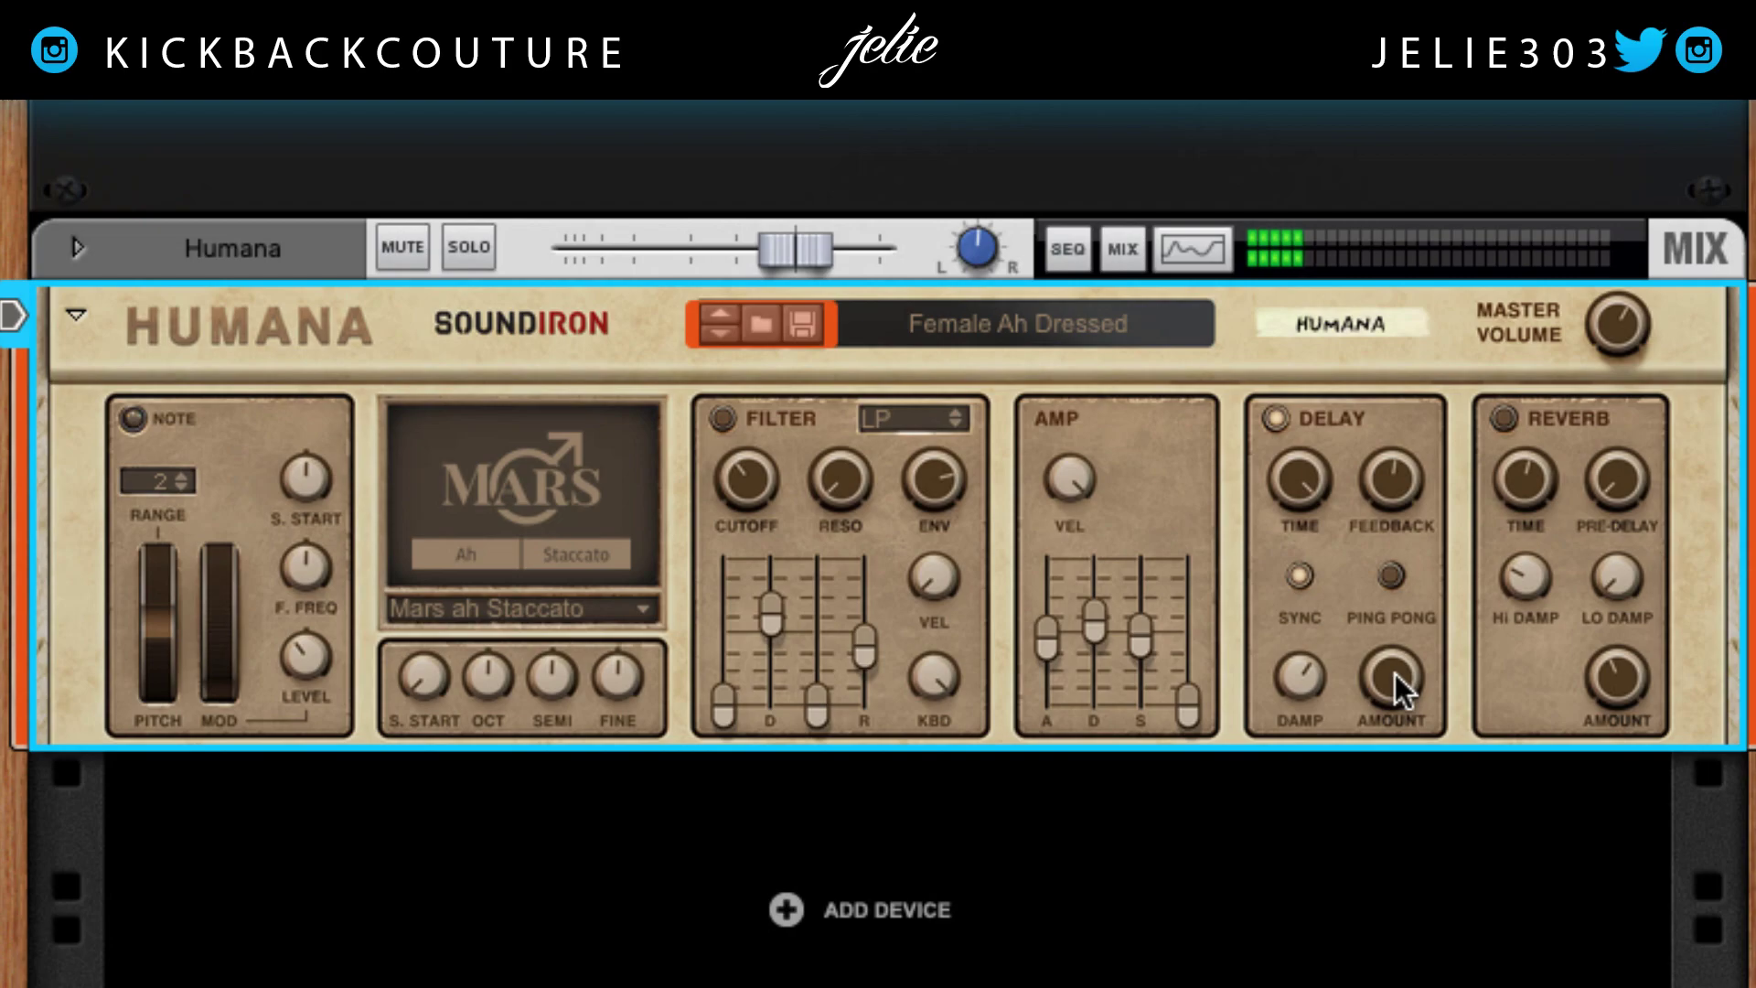
mouse_move(1396, 673)
left_click_drag(1395, 673, 1361, 517)
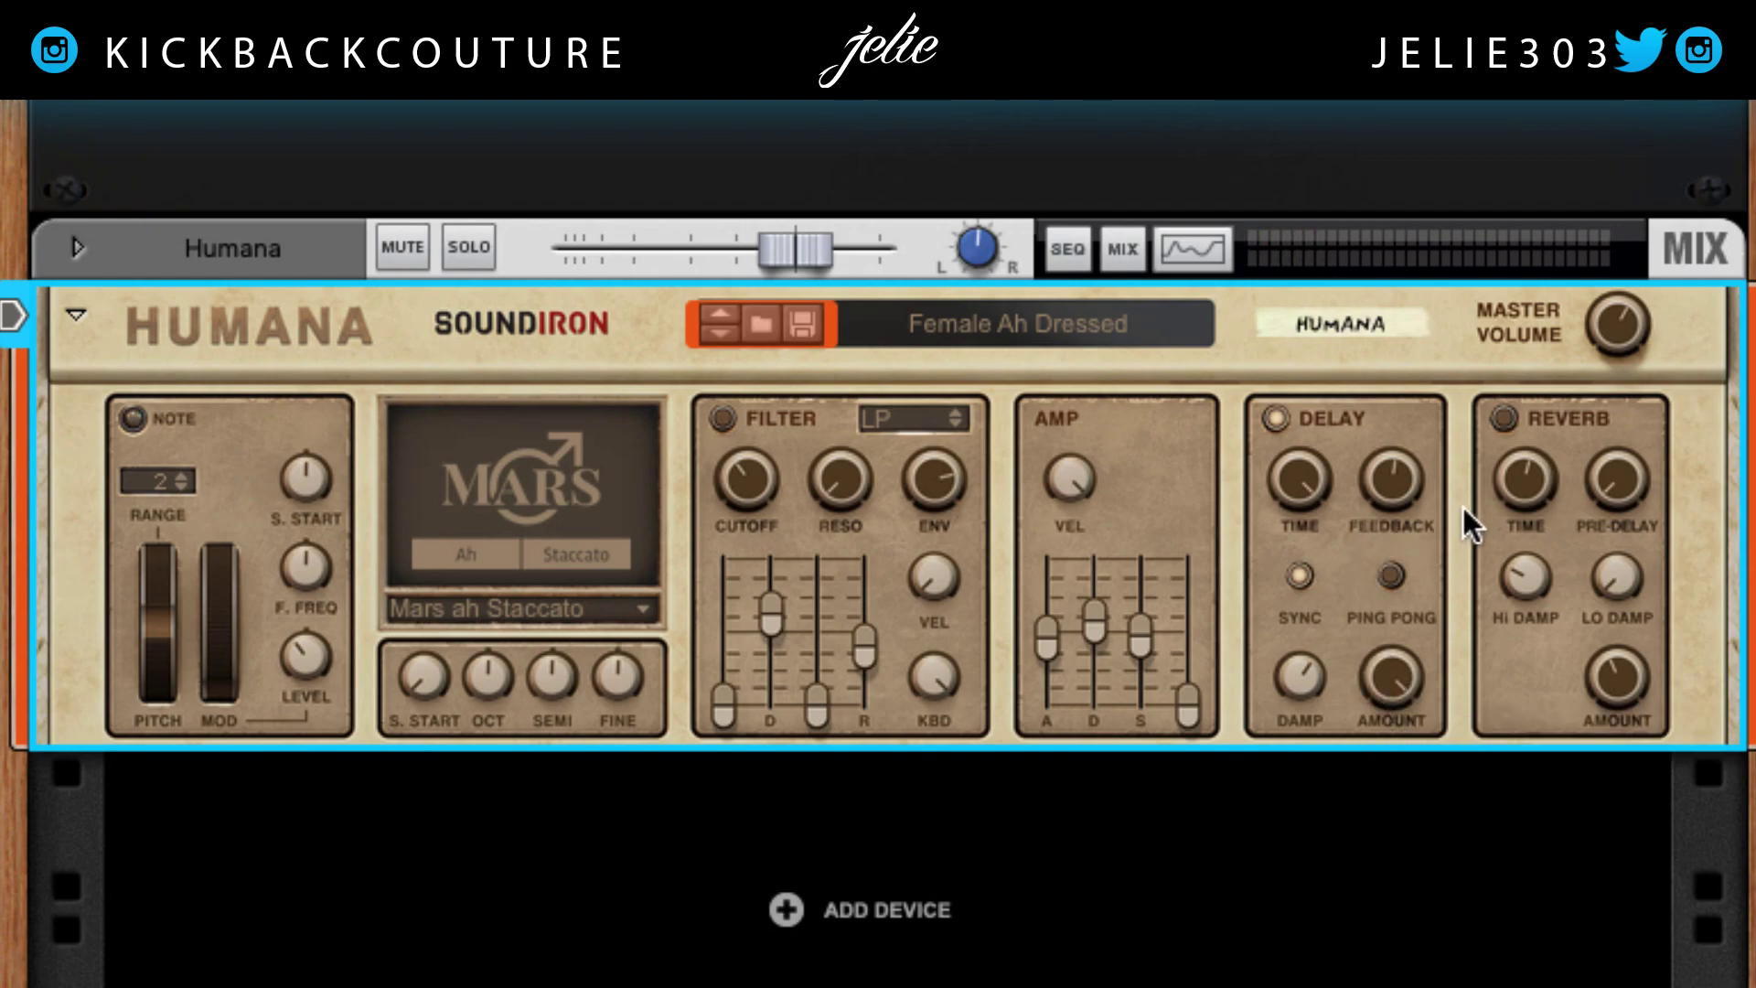
left_click(1390, 575)
left_click_drag(1380, 686, 1375, 756)
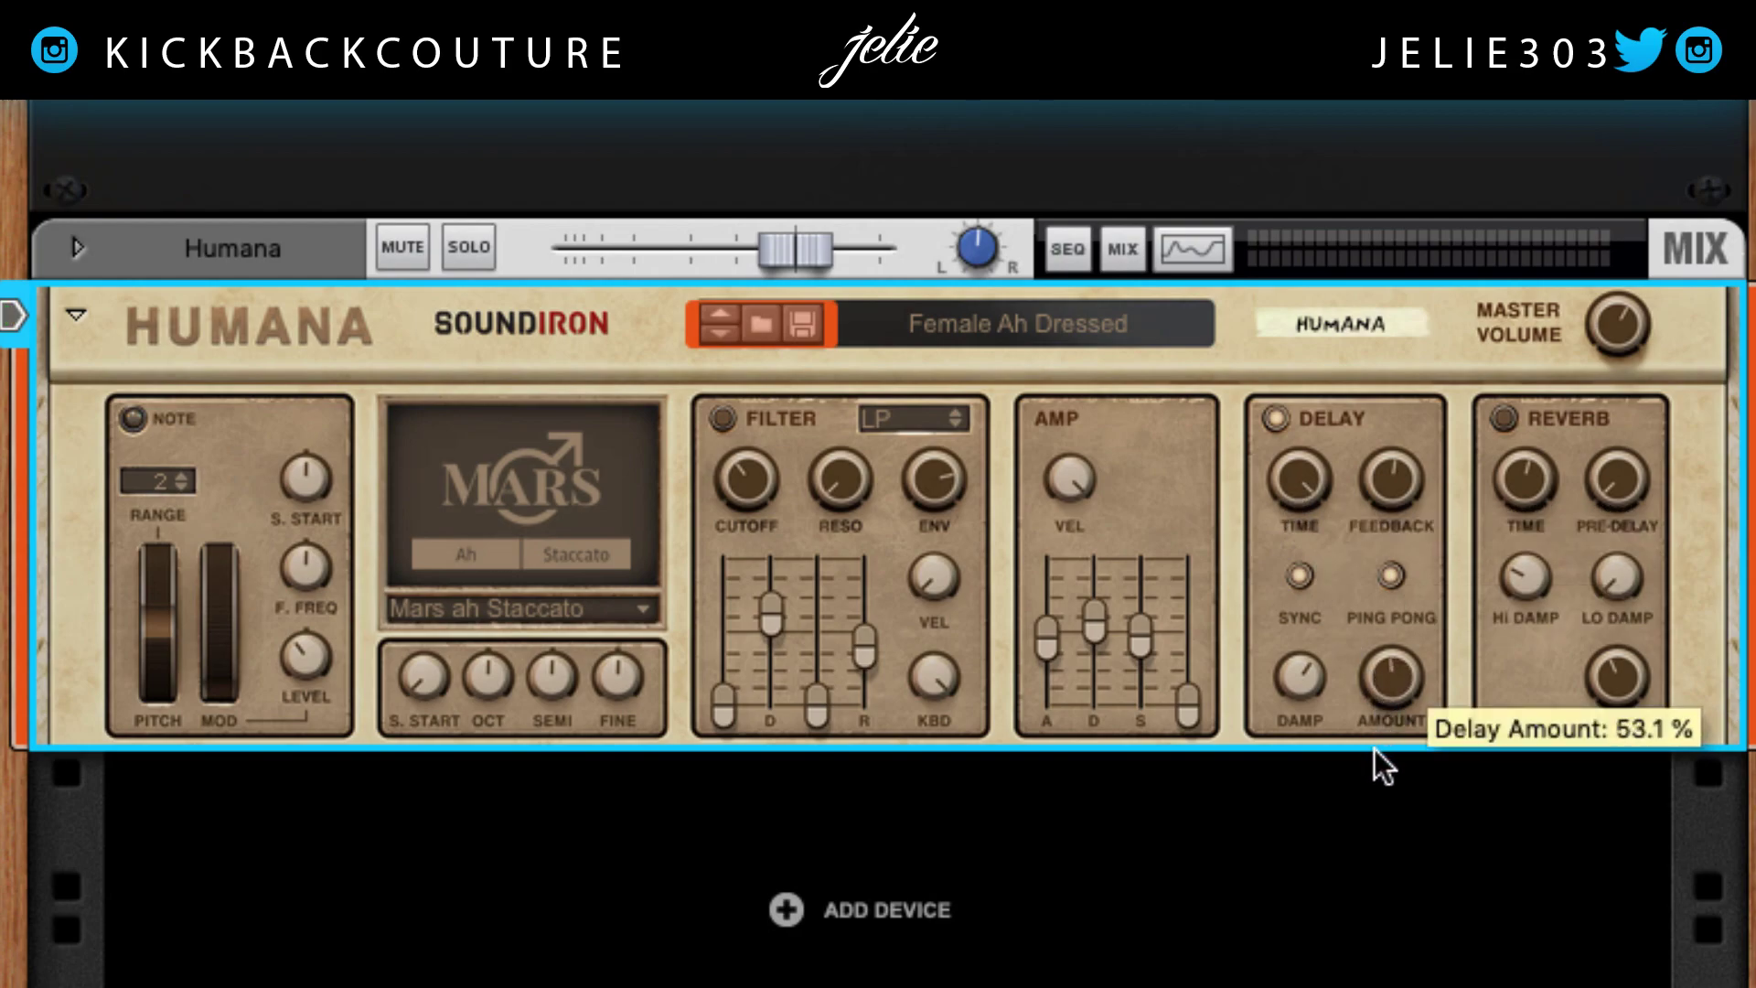
- Switch the reverb on and the delay off, and sweep the reverb time up to maximum and down below the middle
left_click(1505, 419)
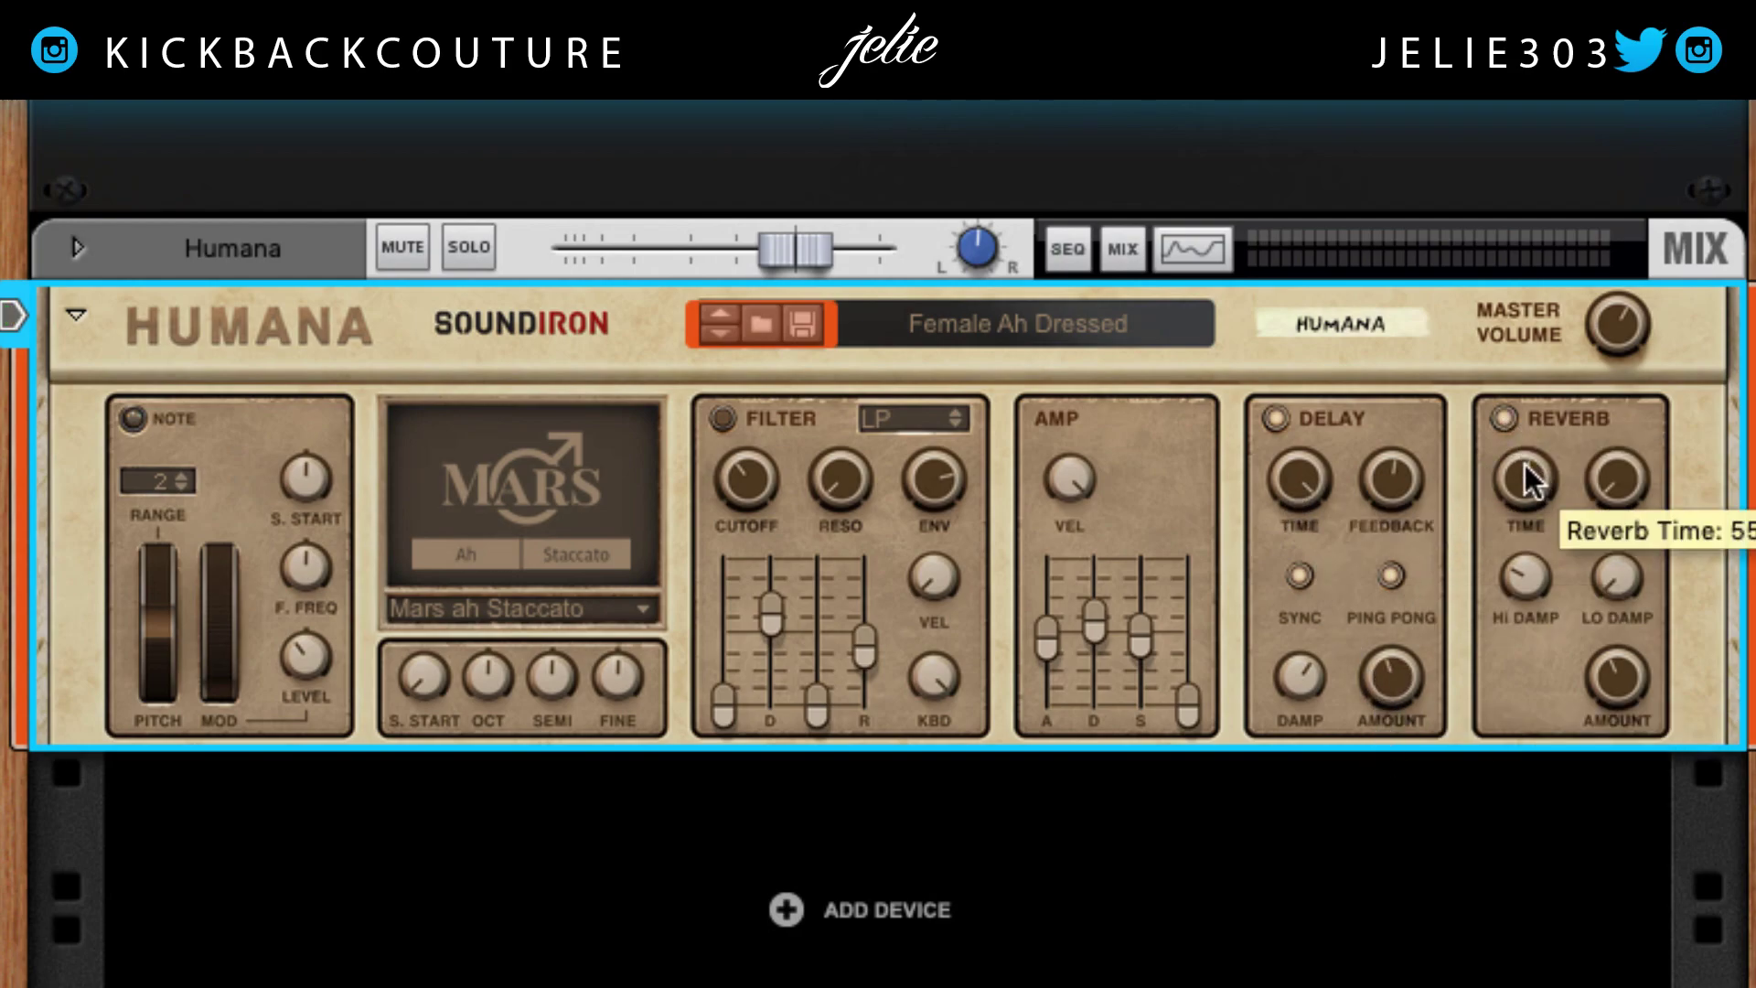
left_click_drag(1529, 474, 1551, 348)
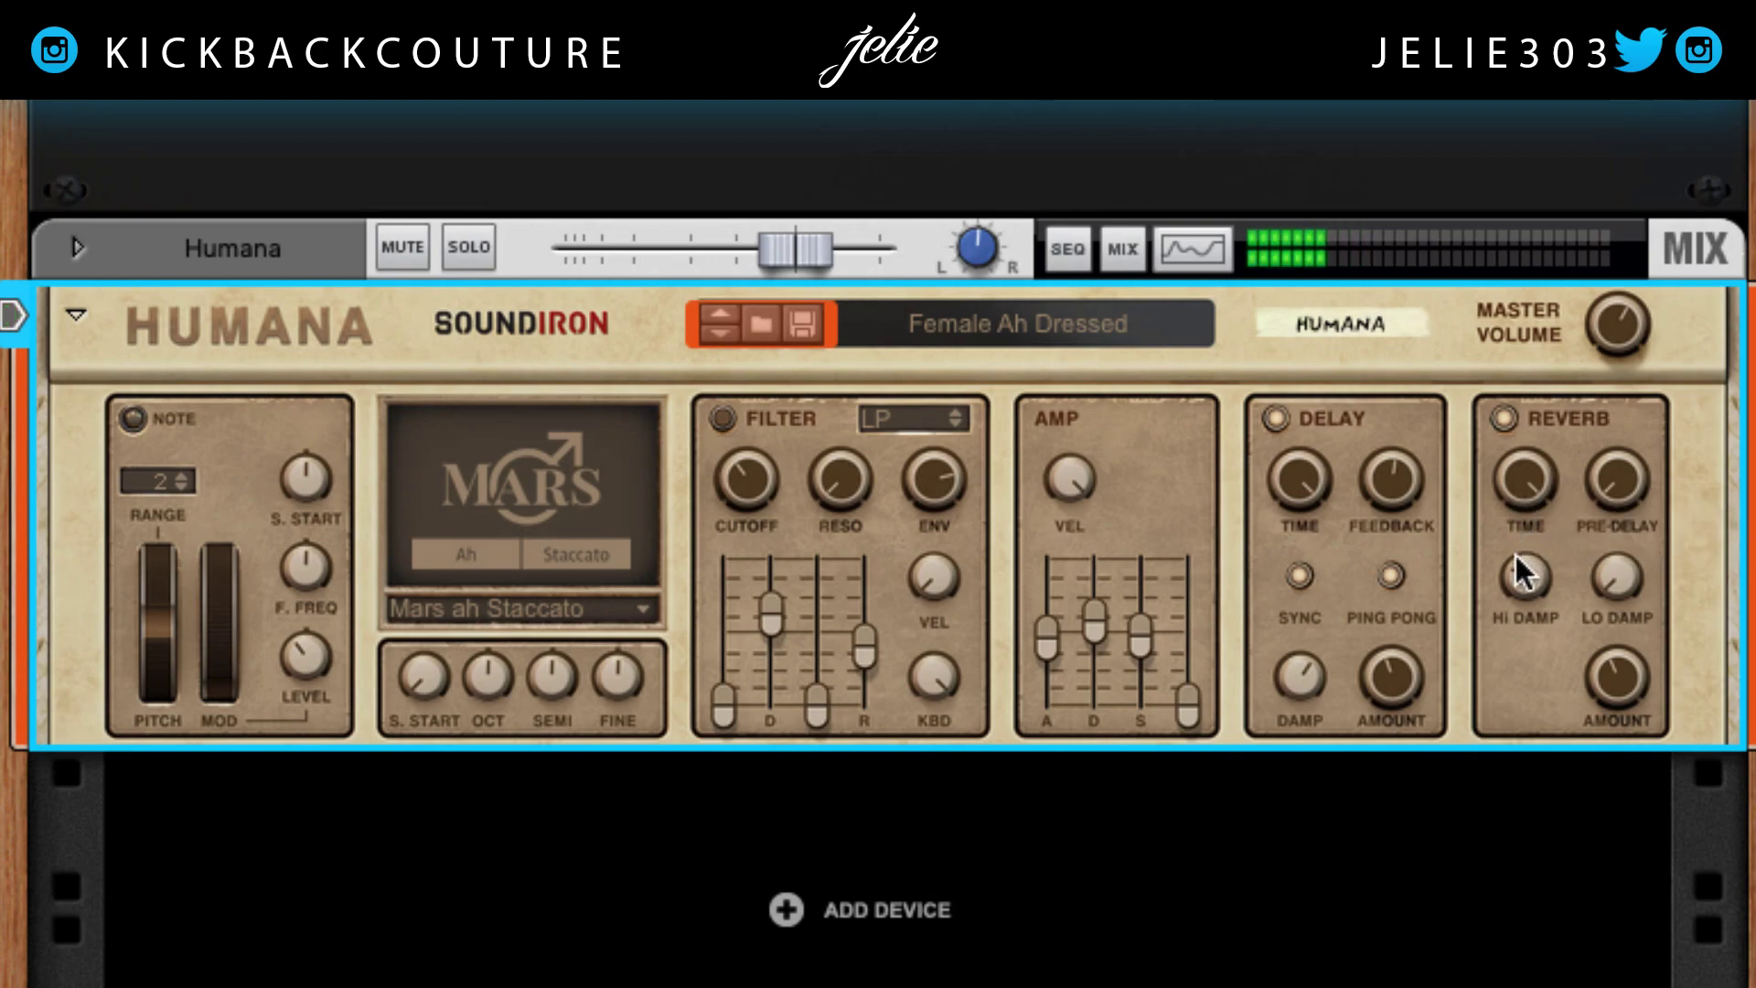
left_click(1275, 419)
left_click_drag(1533, 490, 1517, 574)
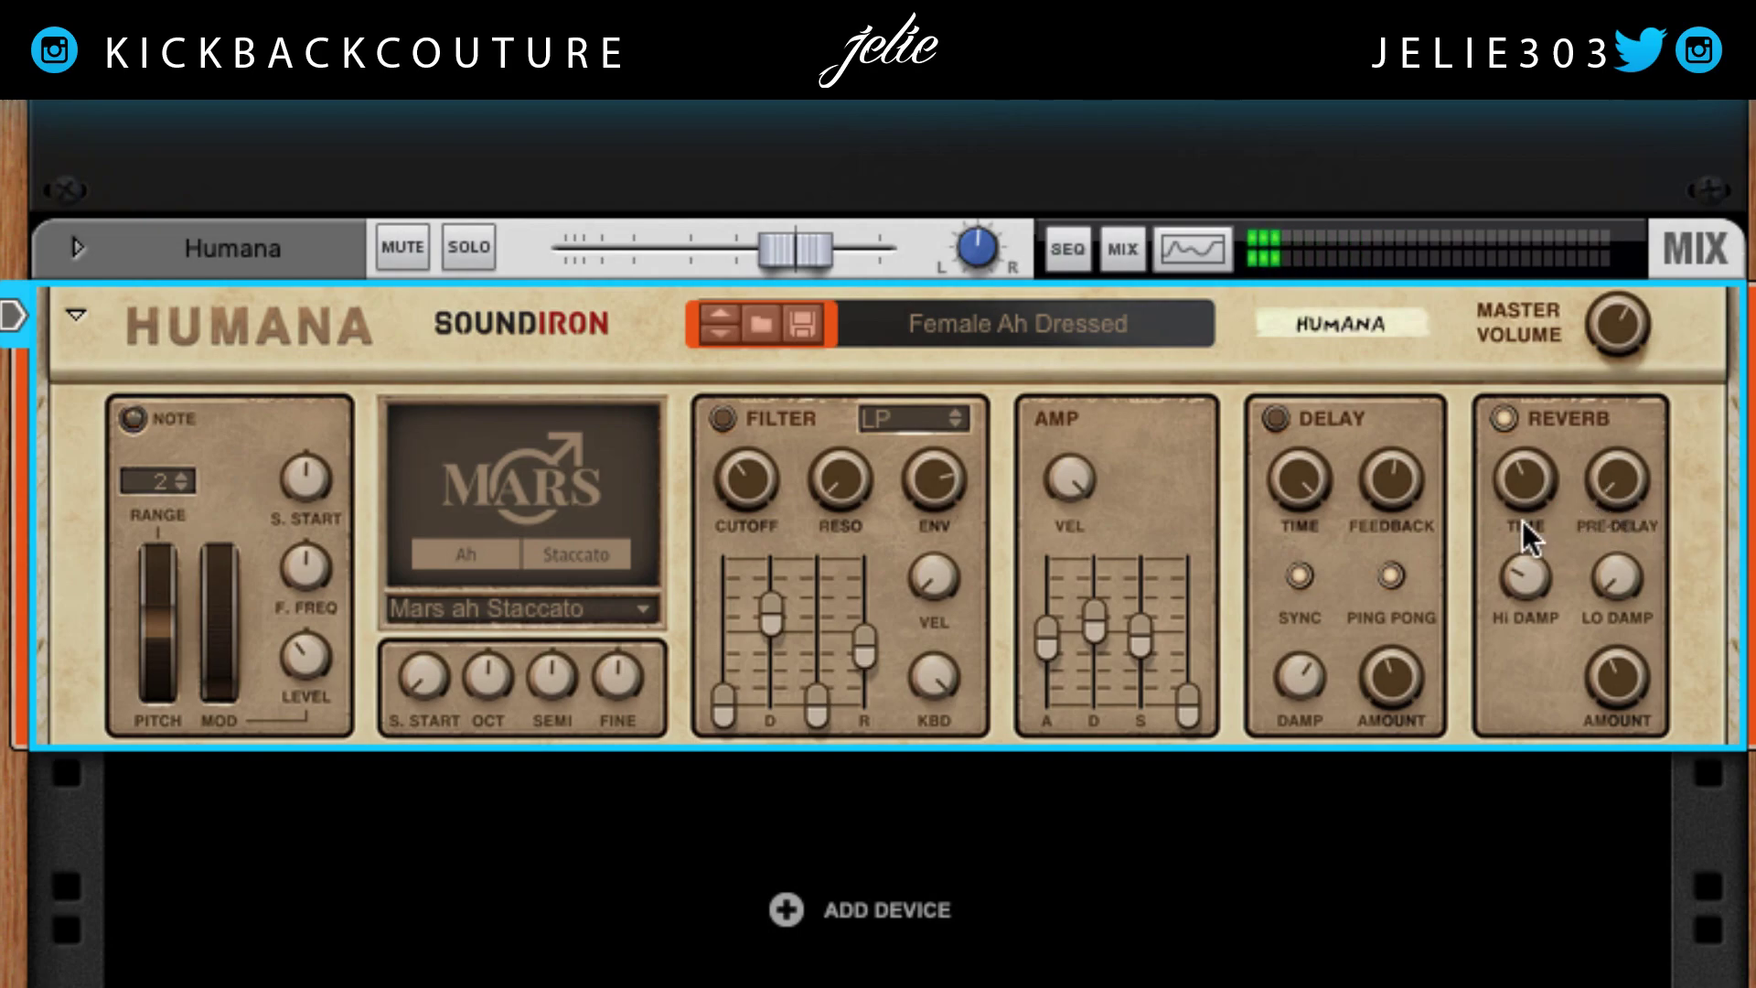
- Try the reverb pre-delay, sweep the low damp up, down and to about three quarters, and set the high damp to the middle
left_click_drag(1650, 497, 1641, 449)
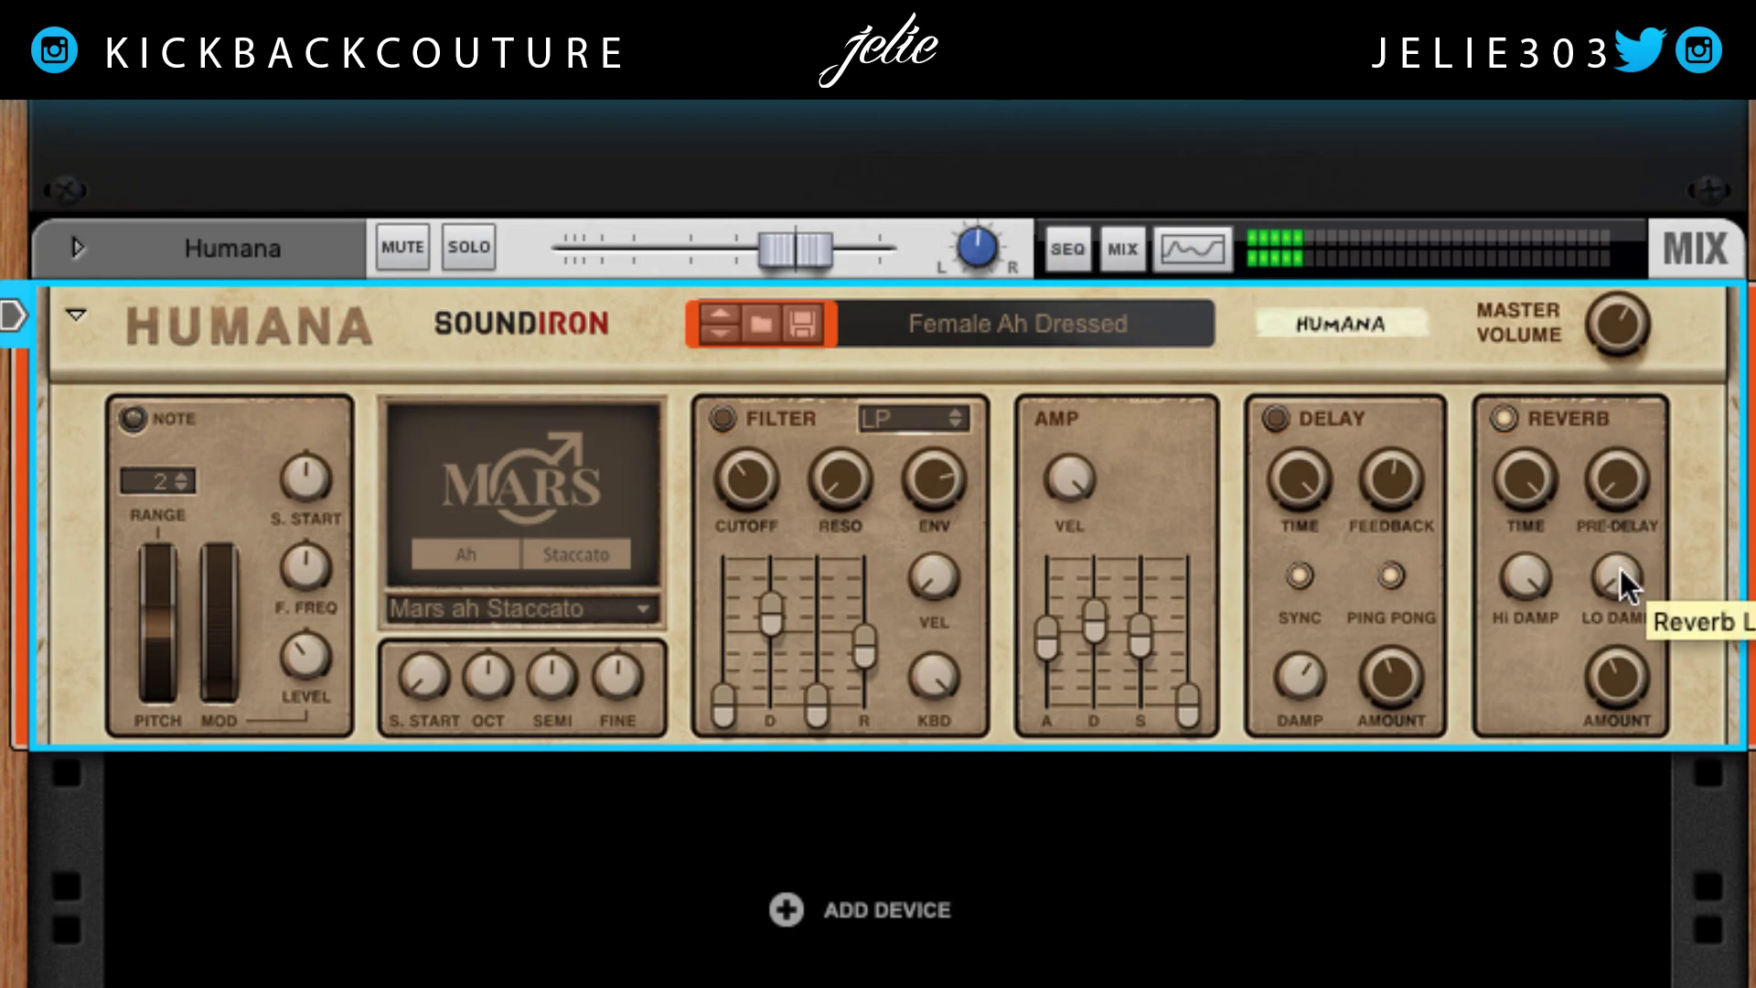
left_click_drag(1624, 501, 1647, 422)
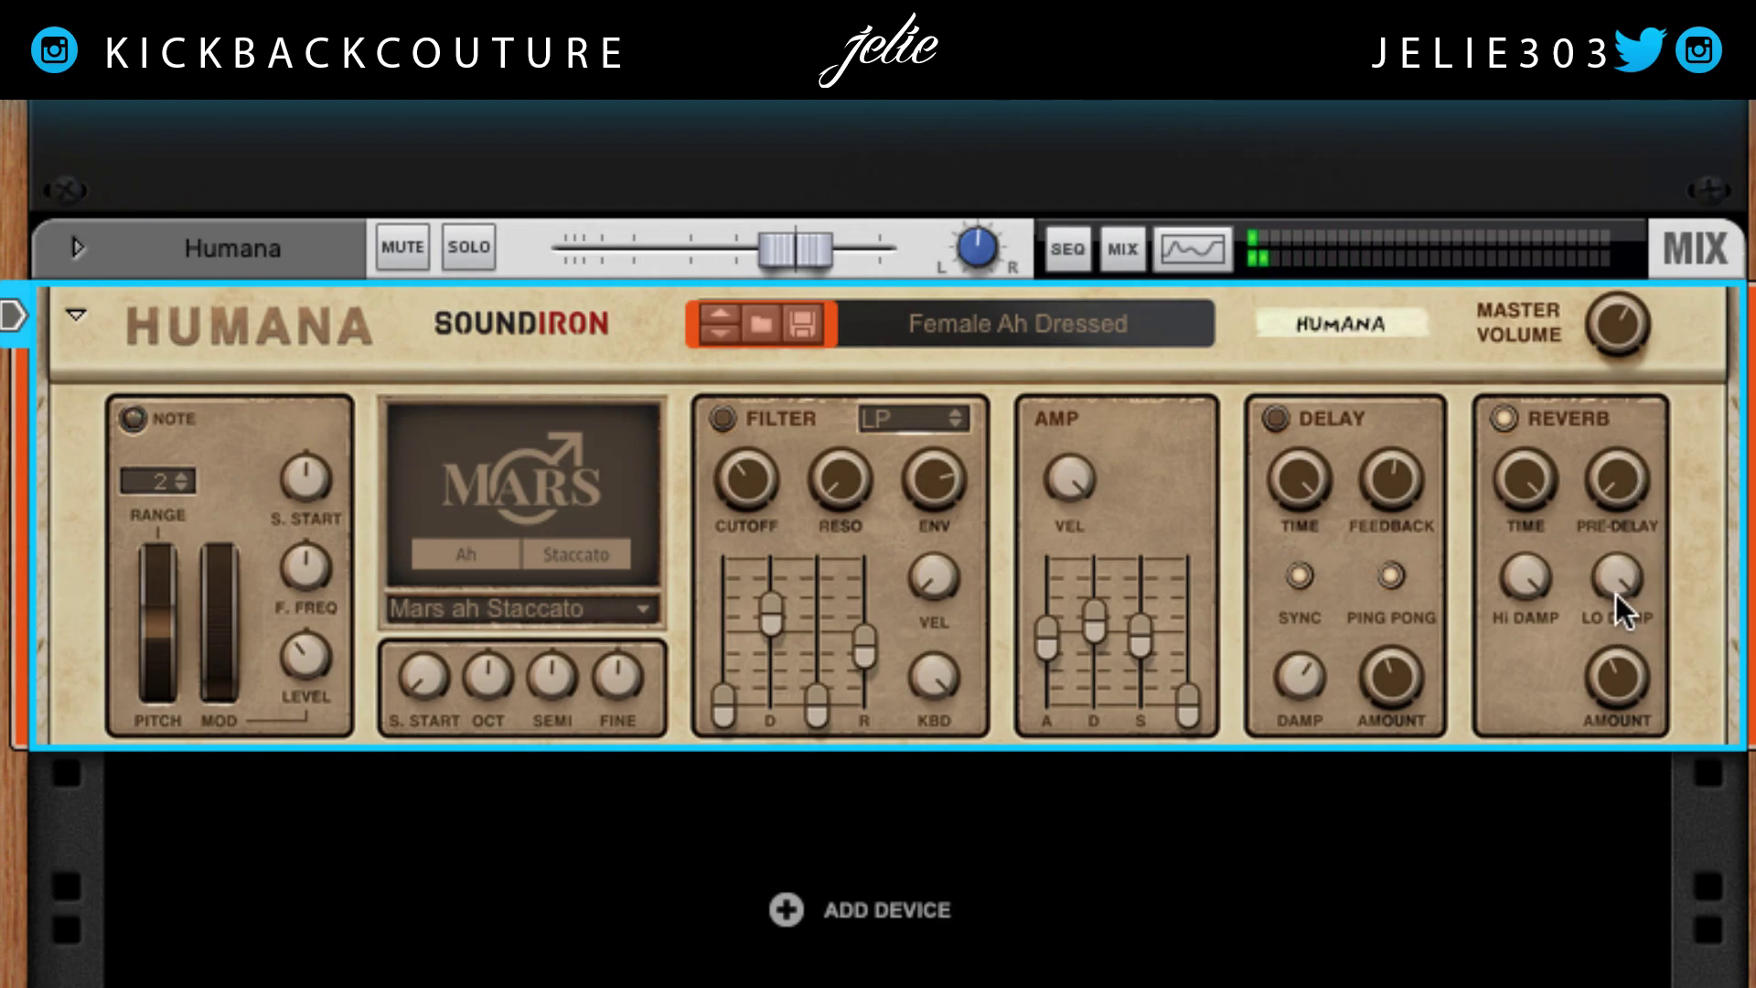
left_click_drag(1616, 589, 1650, 794)
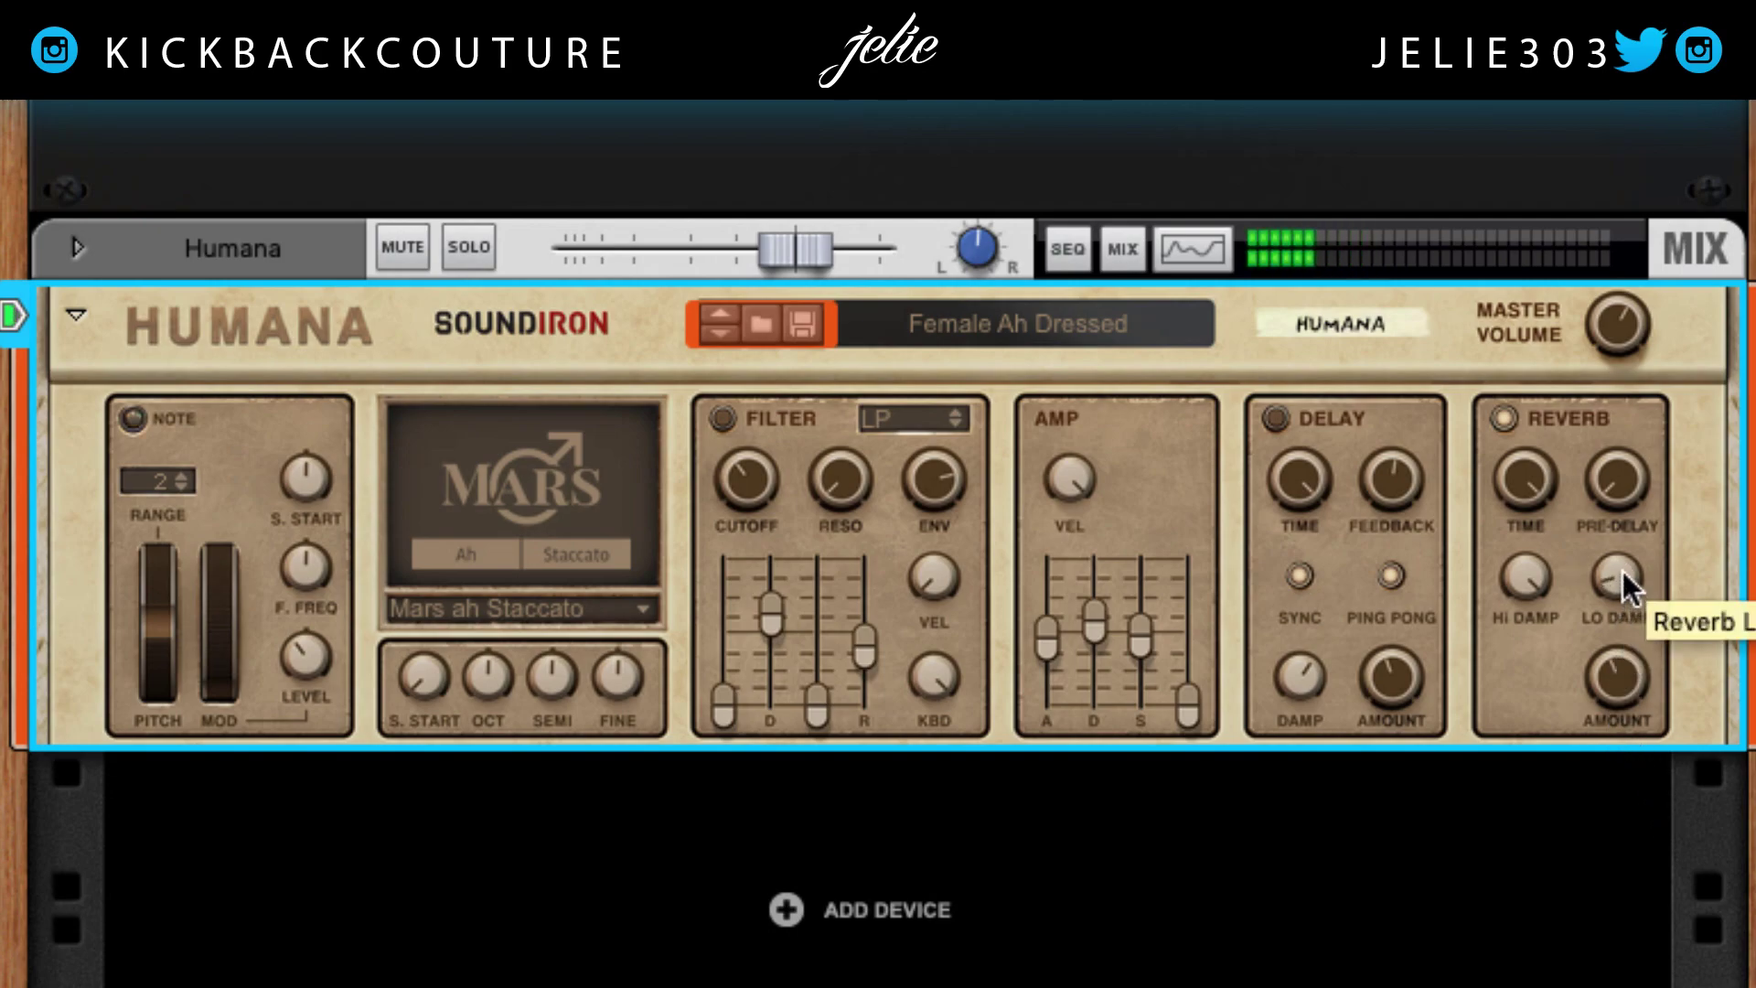
left_click_drag(1628, 546, 1665, 470)
left_click_drag(1520, 625, 1524, 650)
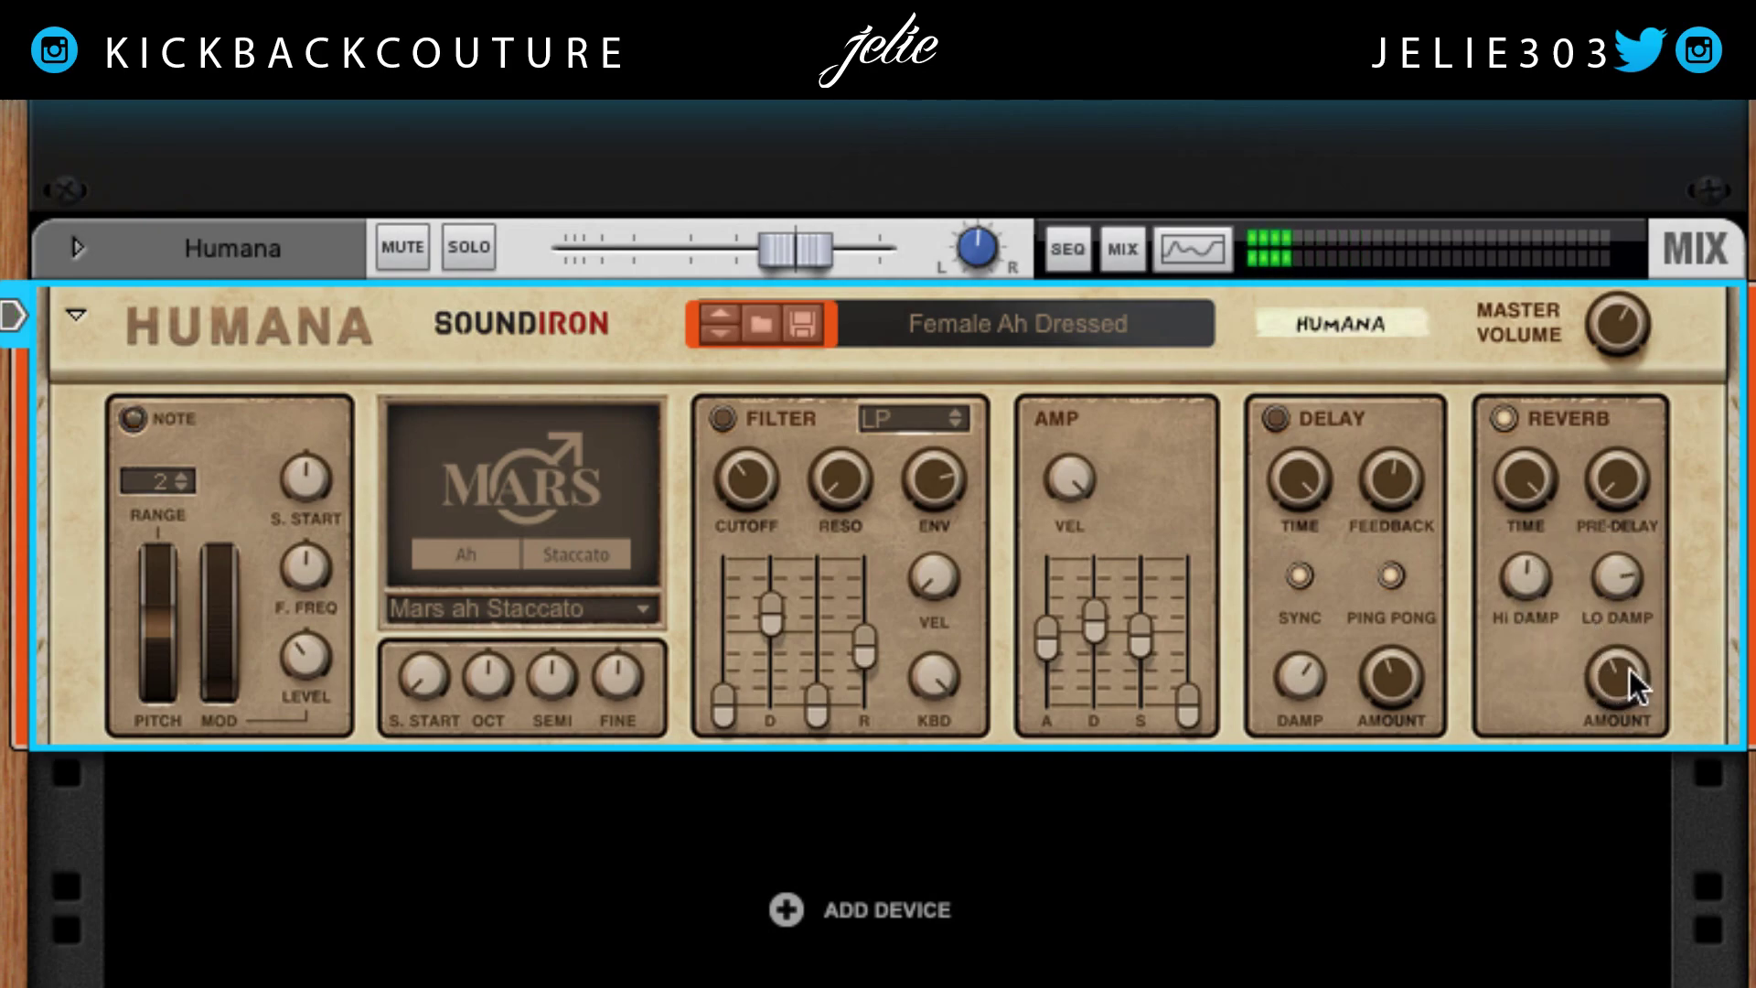
- Sweep the reverb amount and leave it at maximum, and switch the sample to Mars oo
left_click_drag(1624, 681, 1659, 436)
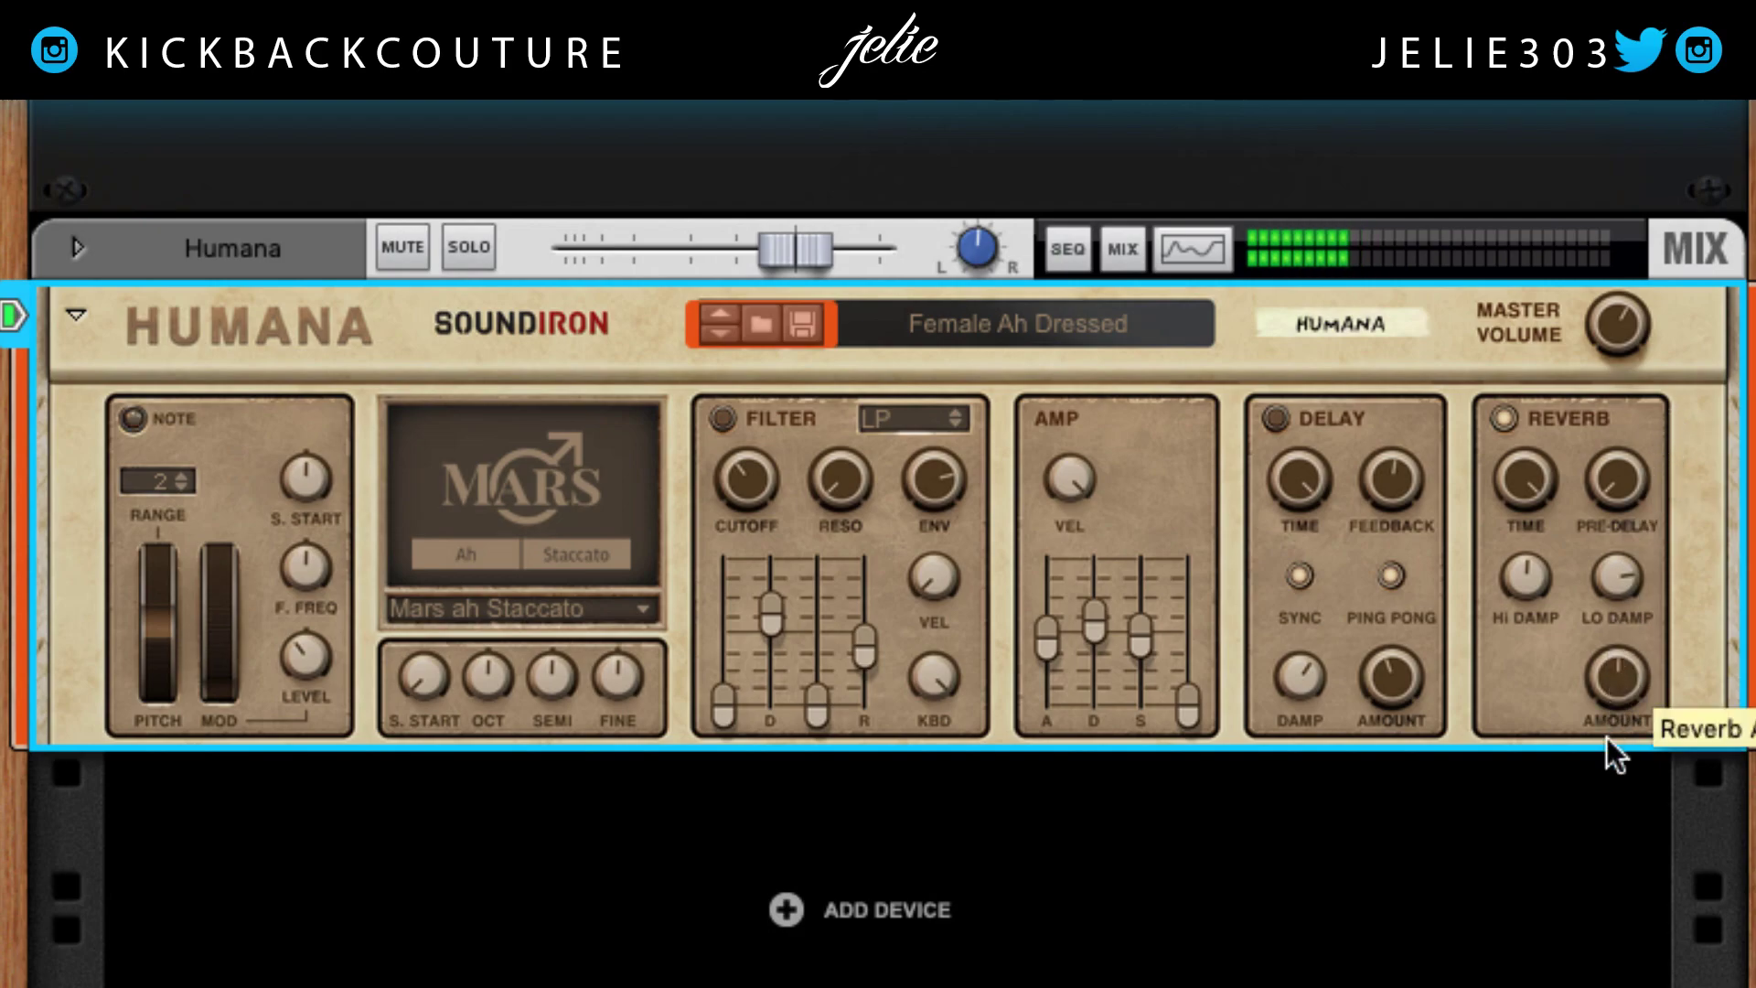
left_click_drag(1620, 689, 1640, 382)
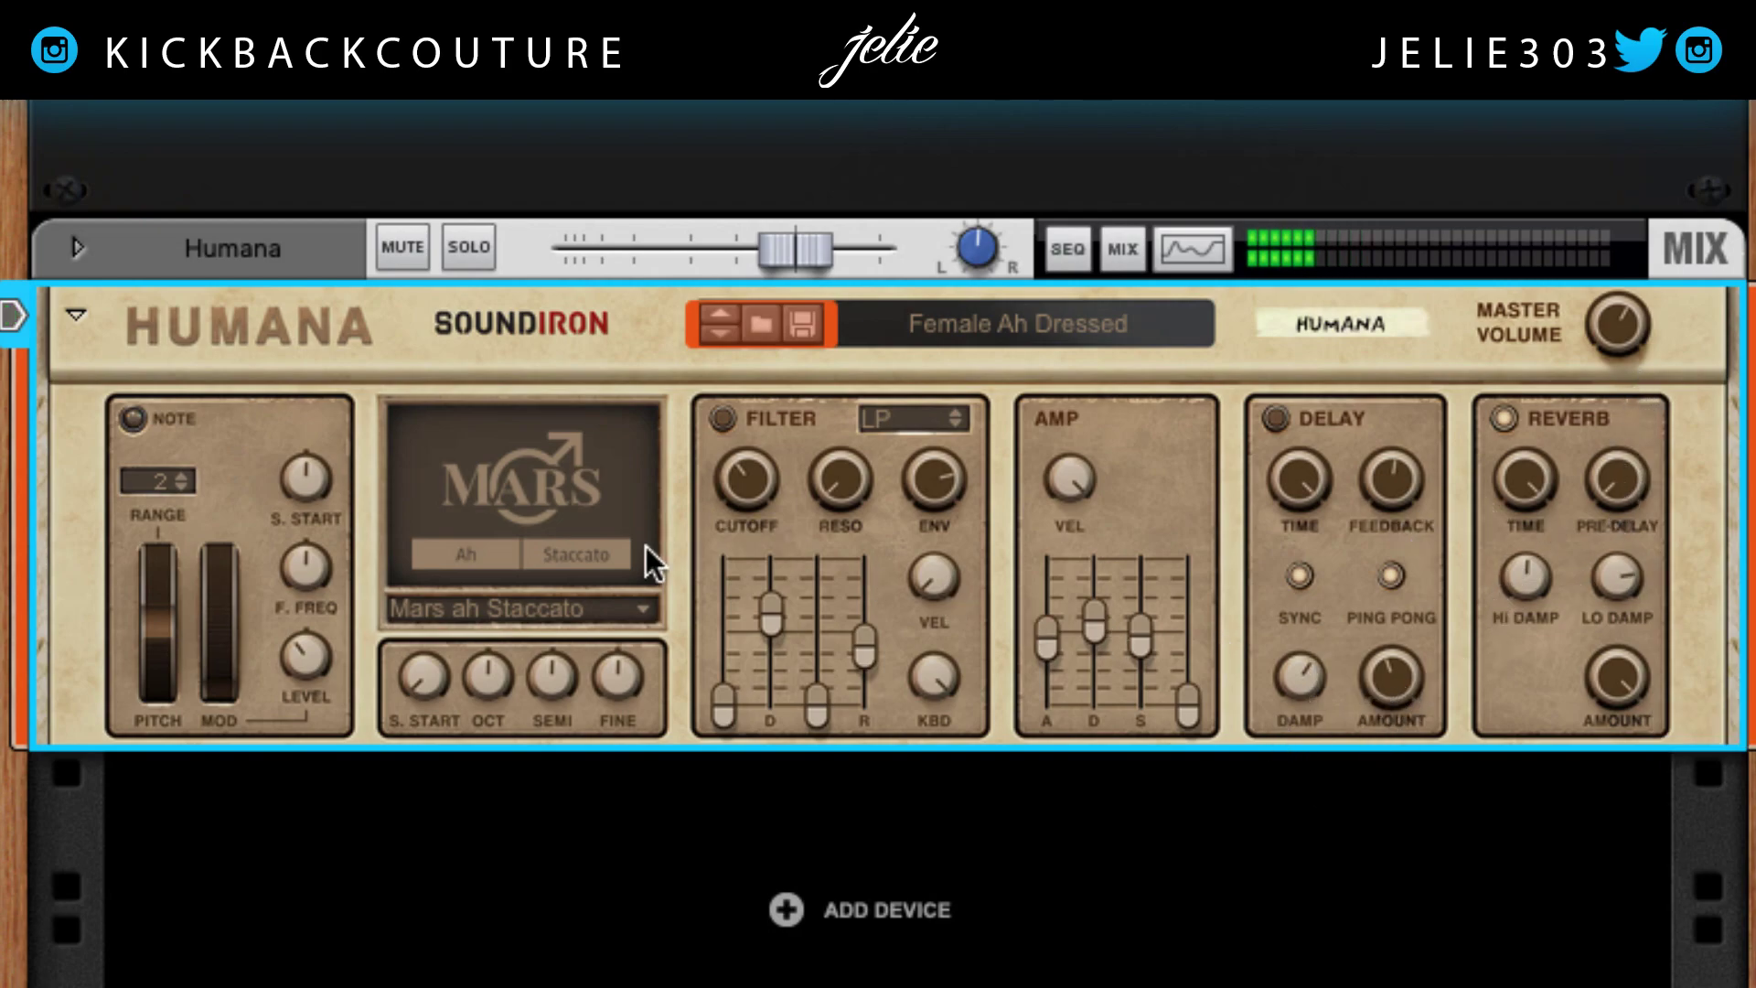
left_click(468, 607)
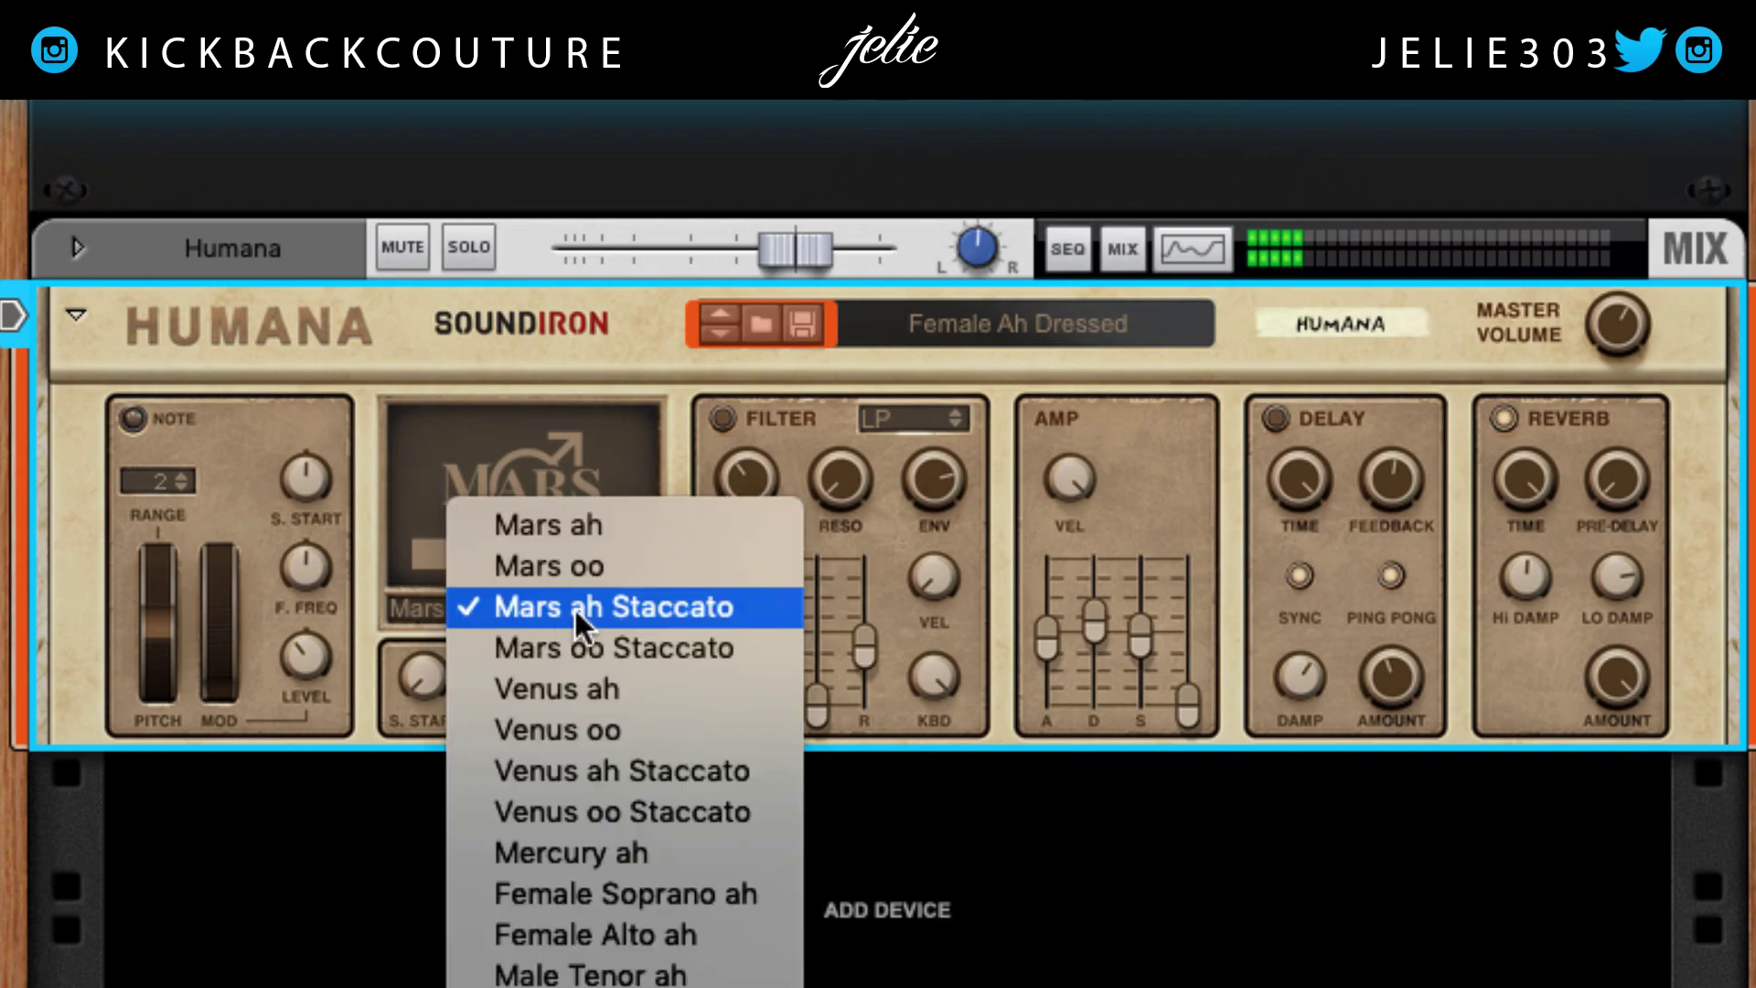
left_click(635, 566)
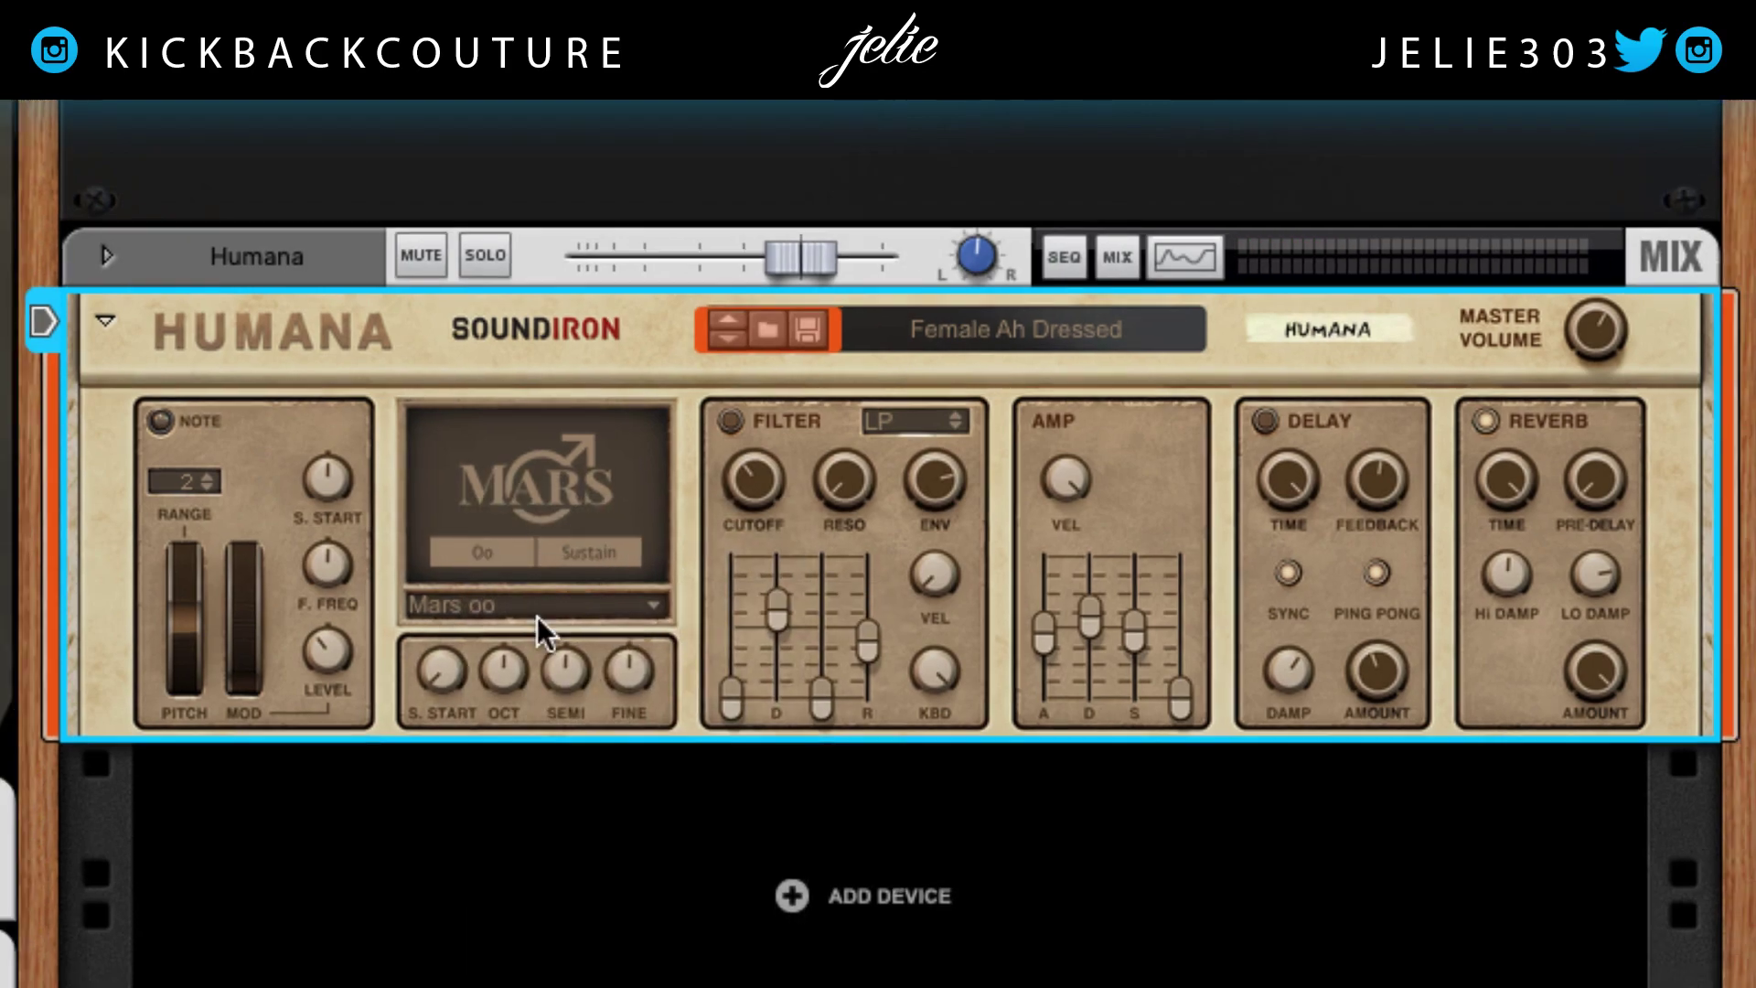
- Show the back of the rack without the browser, and briefly unfold the Humana mix channel to inspect its audio cabling
key("Tab")
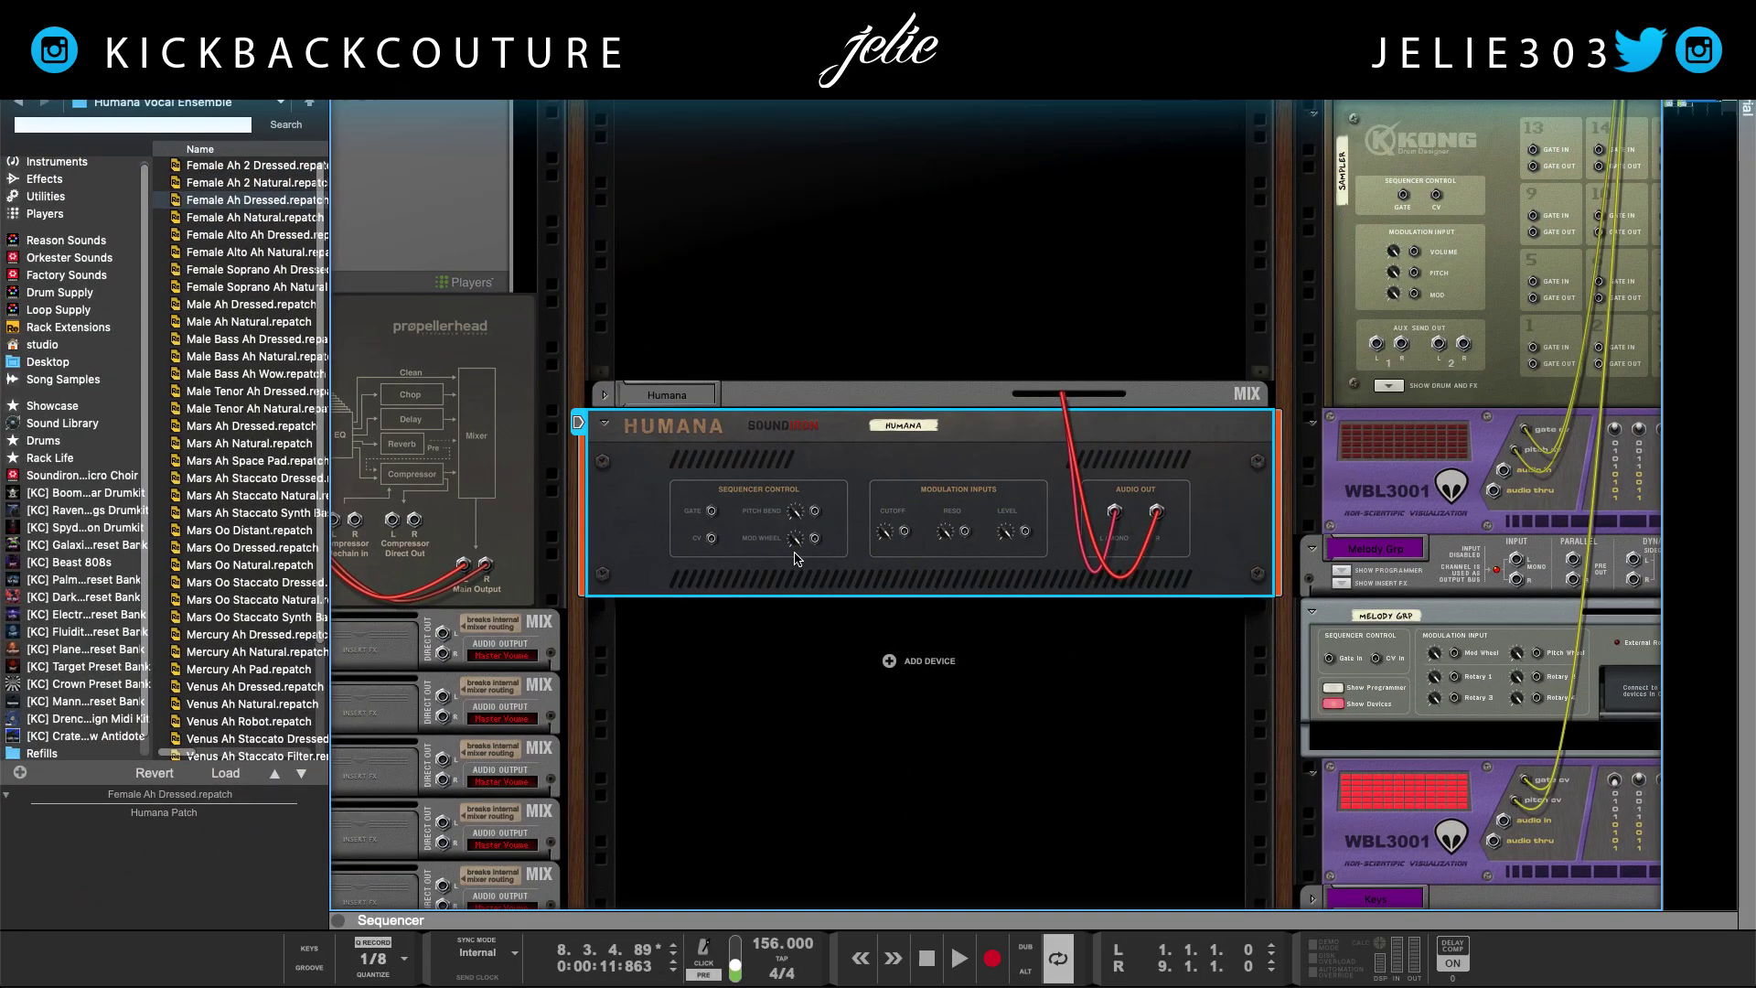
key("F3")
scroll(646, 630, "left", 3)
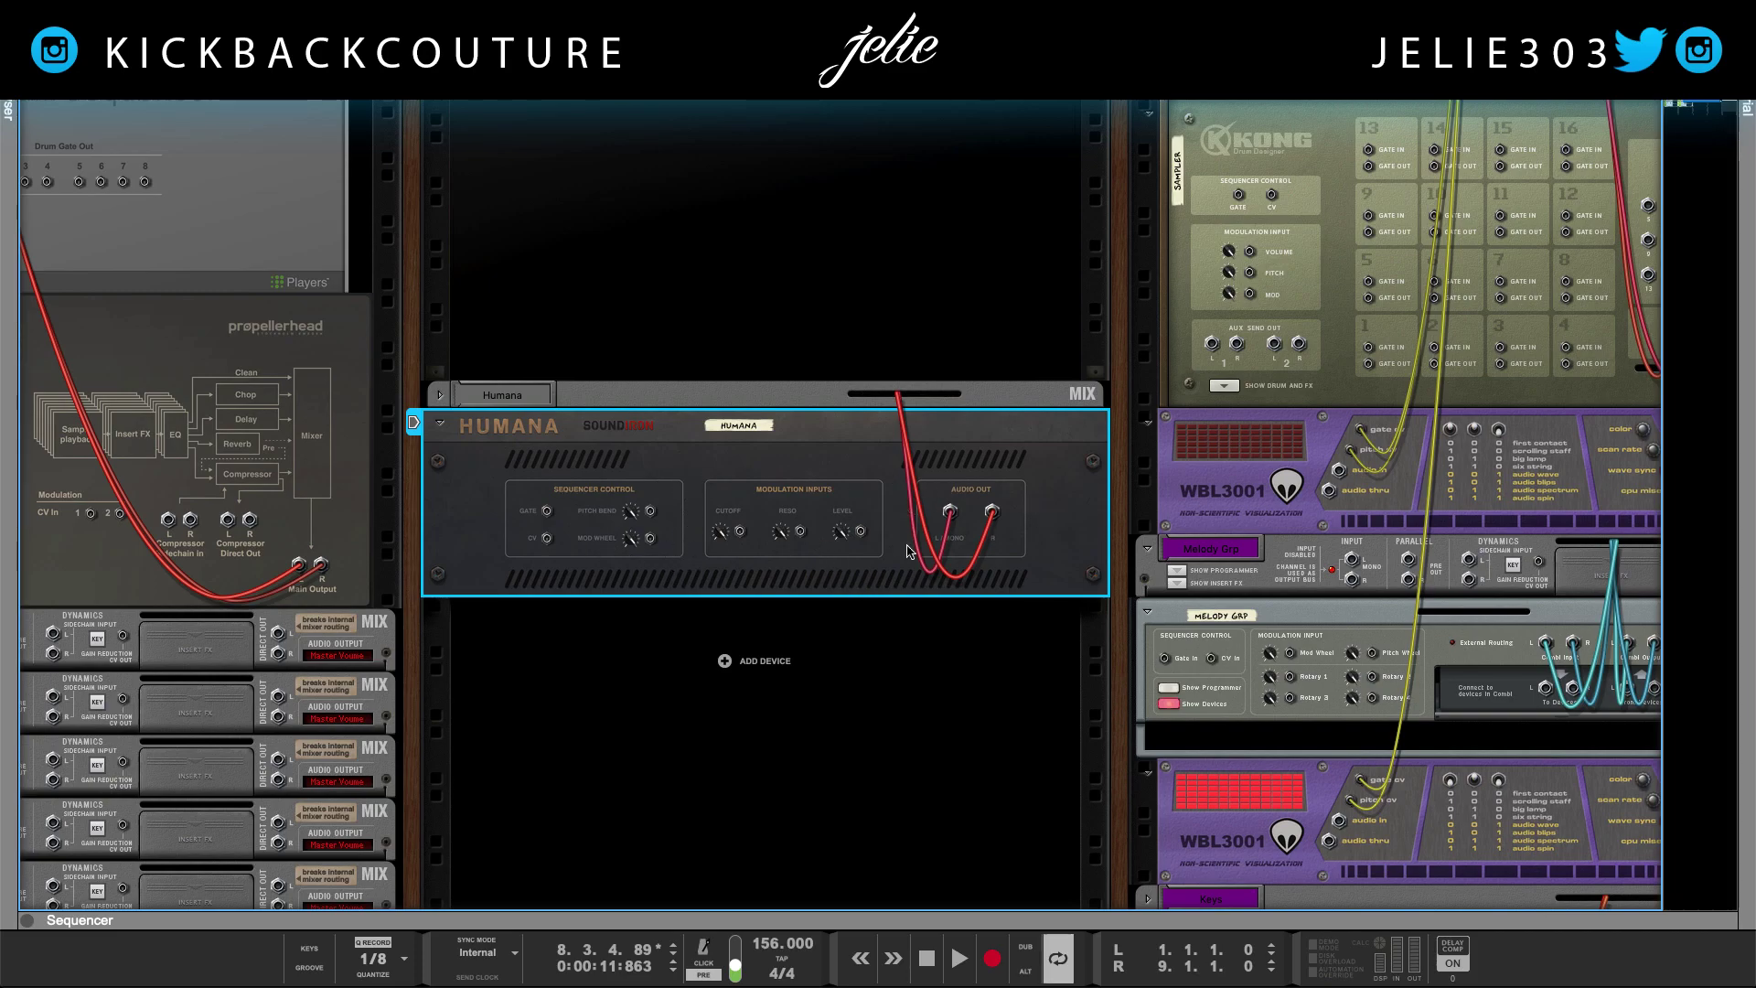
left_click(441, 397)
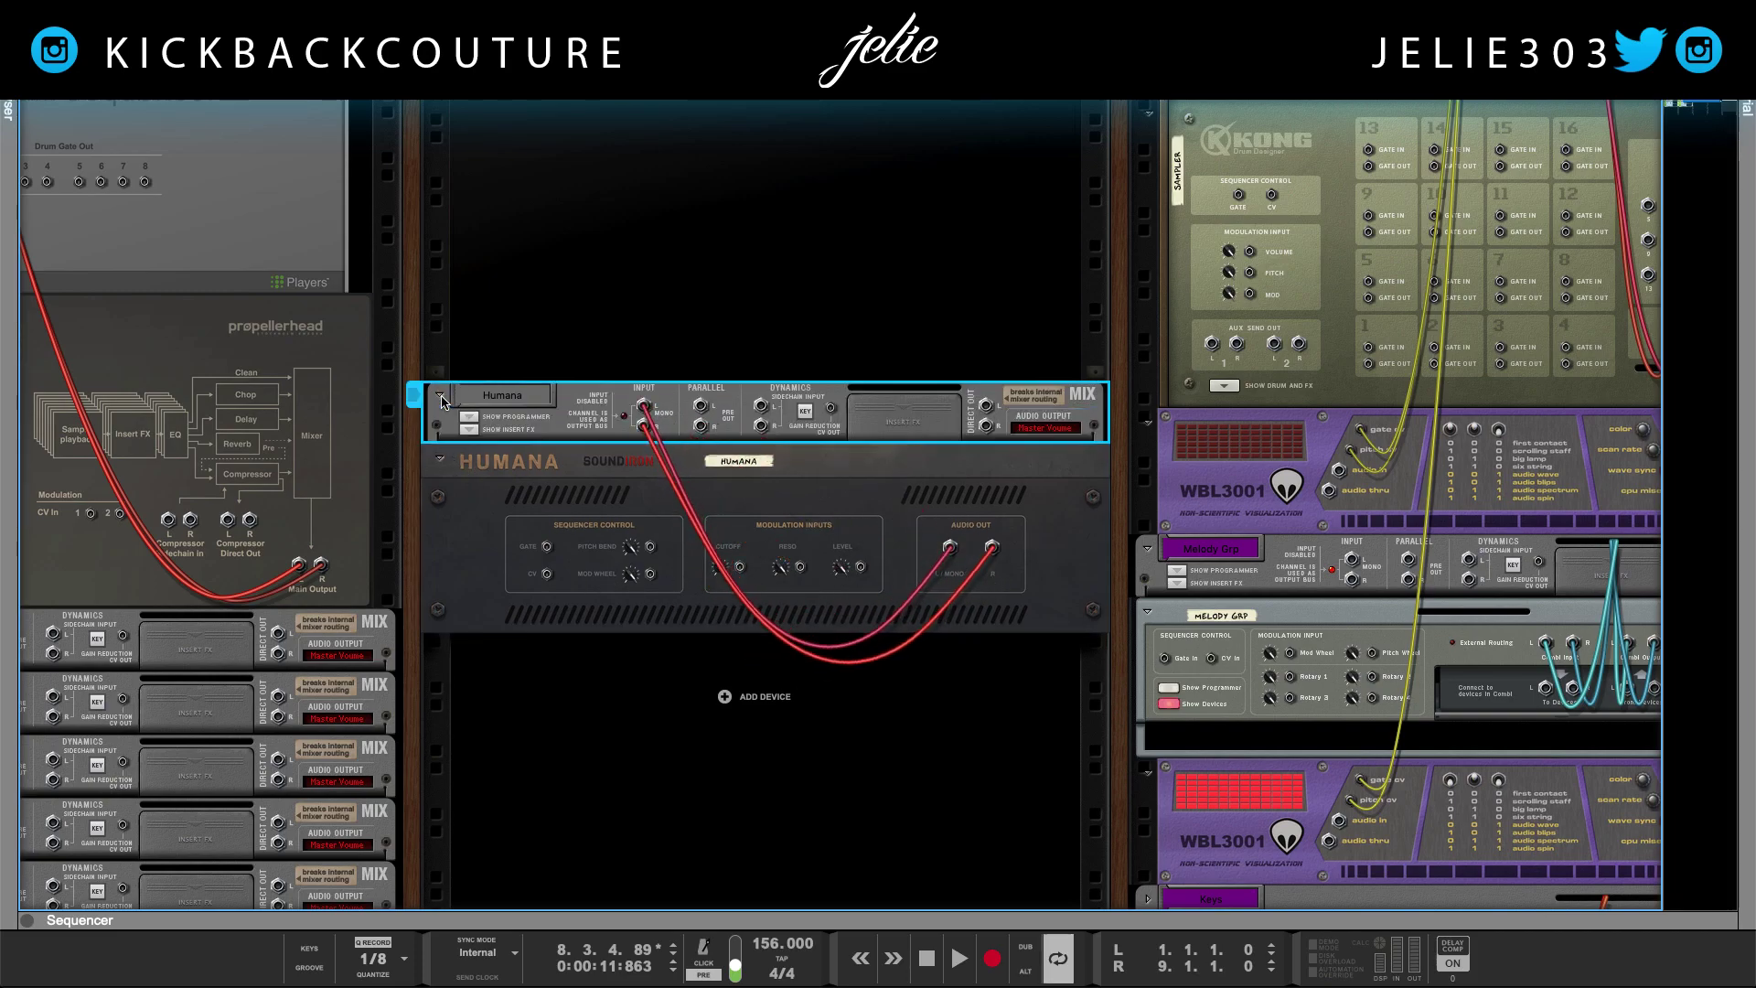
left_click(441, 397)
left_click(518, 531)
scroll(517, 531, "down", 1)
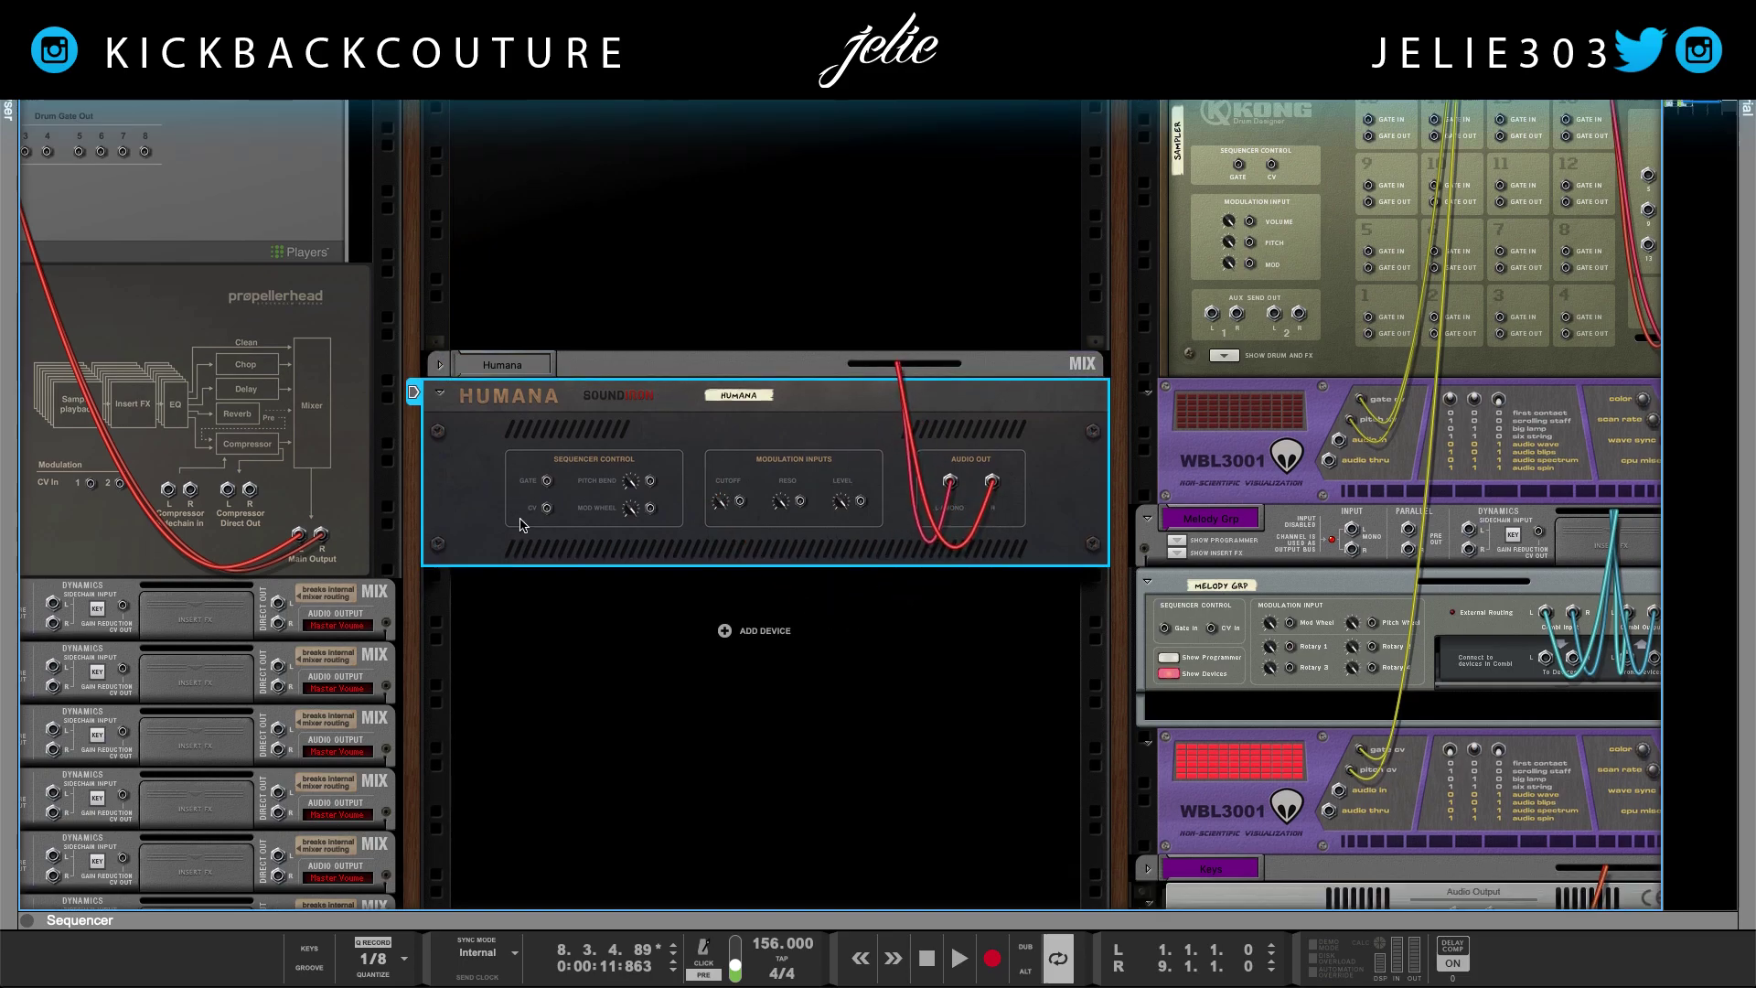
- Add a Matrix Pattern Sequencer directly below the Humana device
left_click(752, 638)
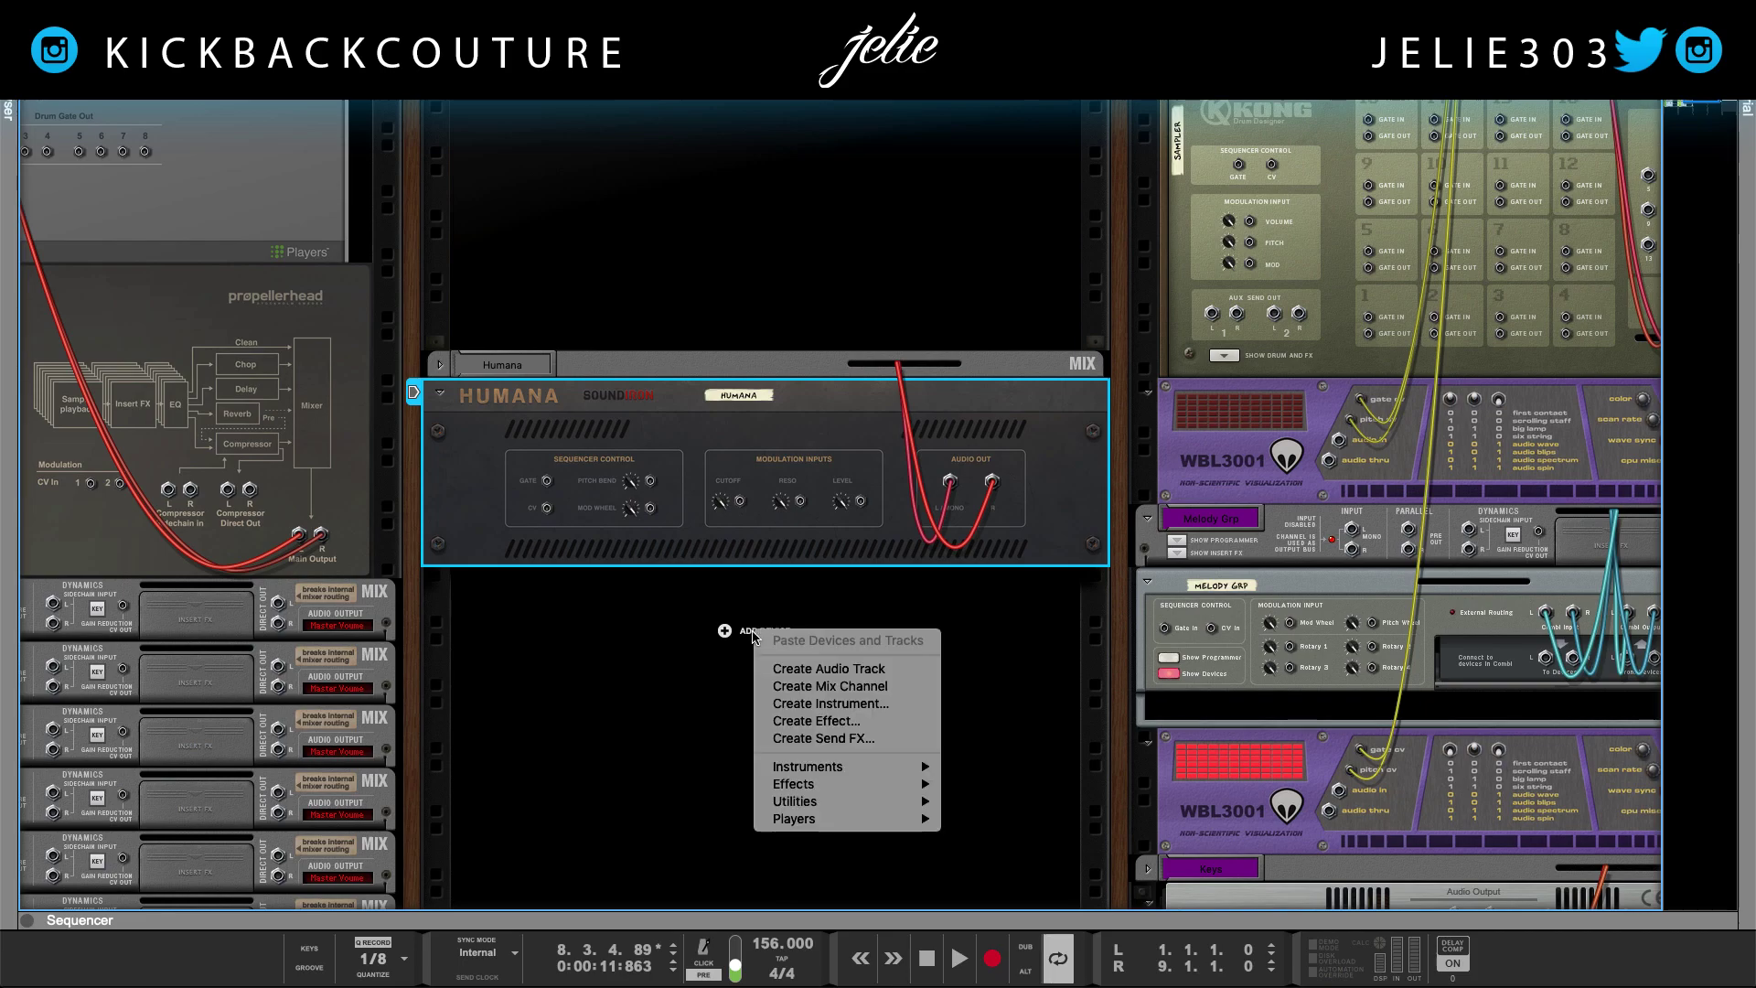
mouse_move(819, 801)
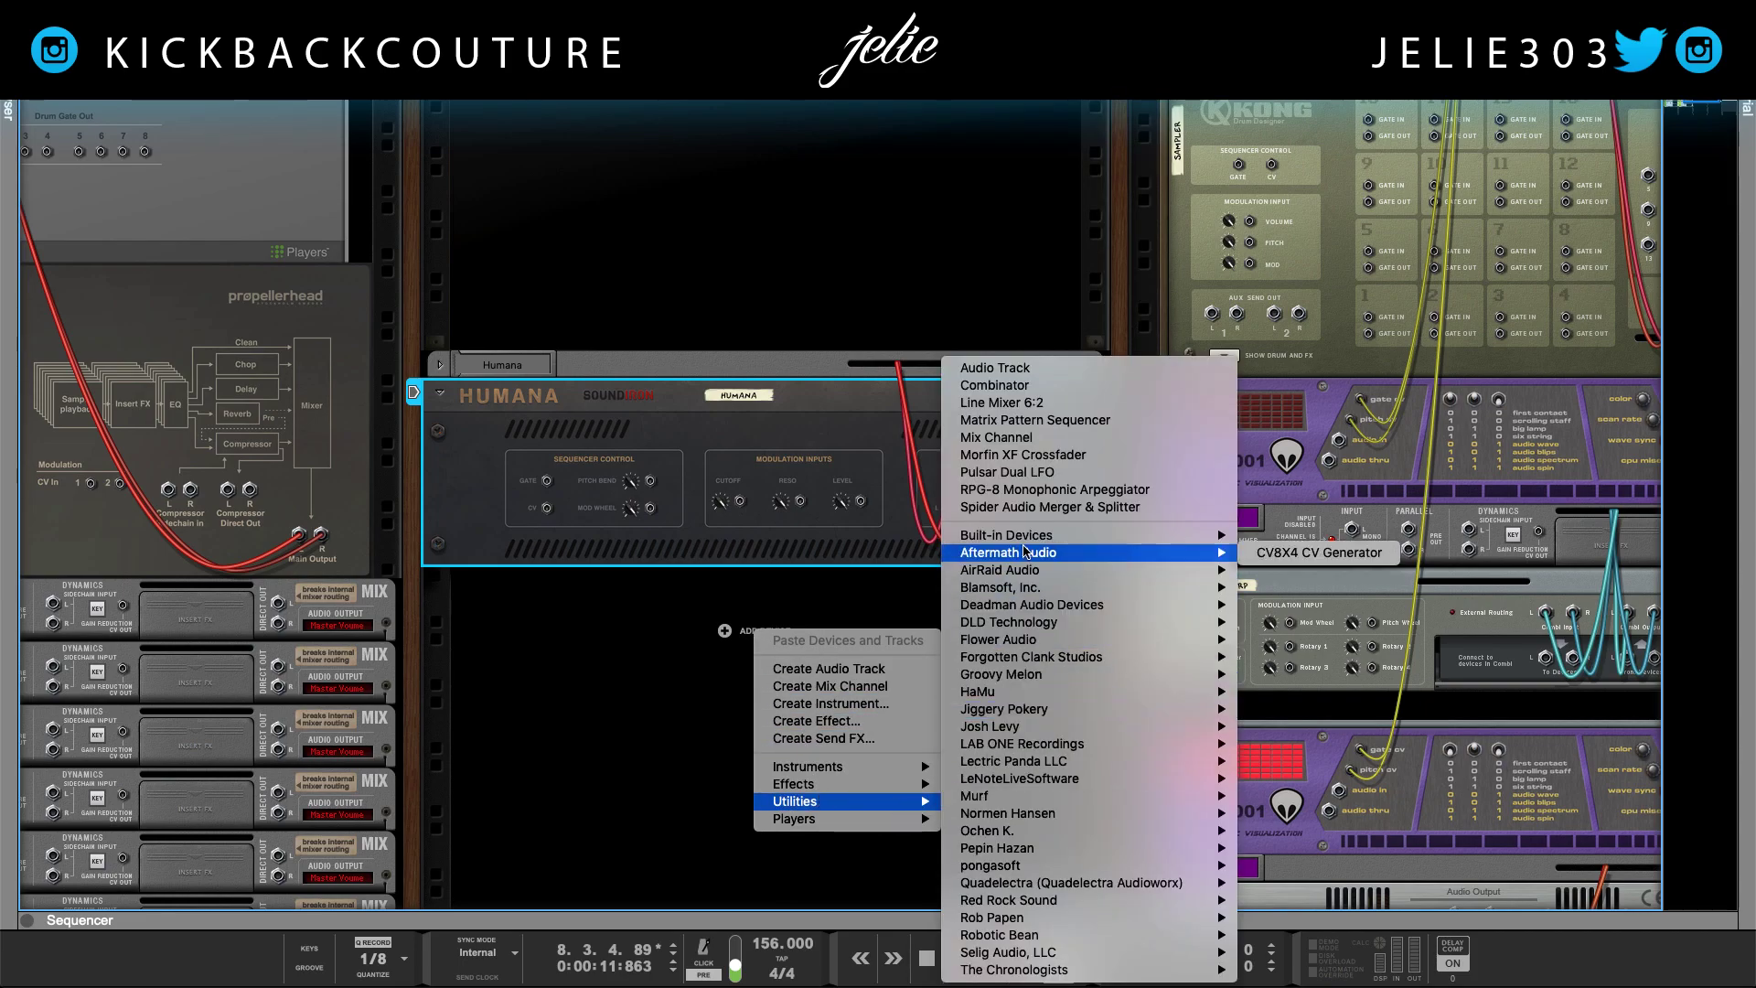
left_click(1072, 422)
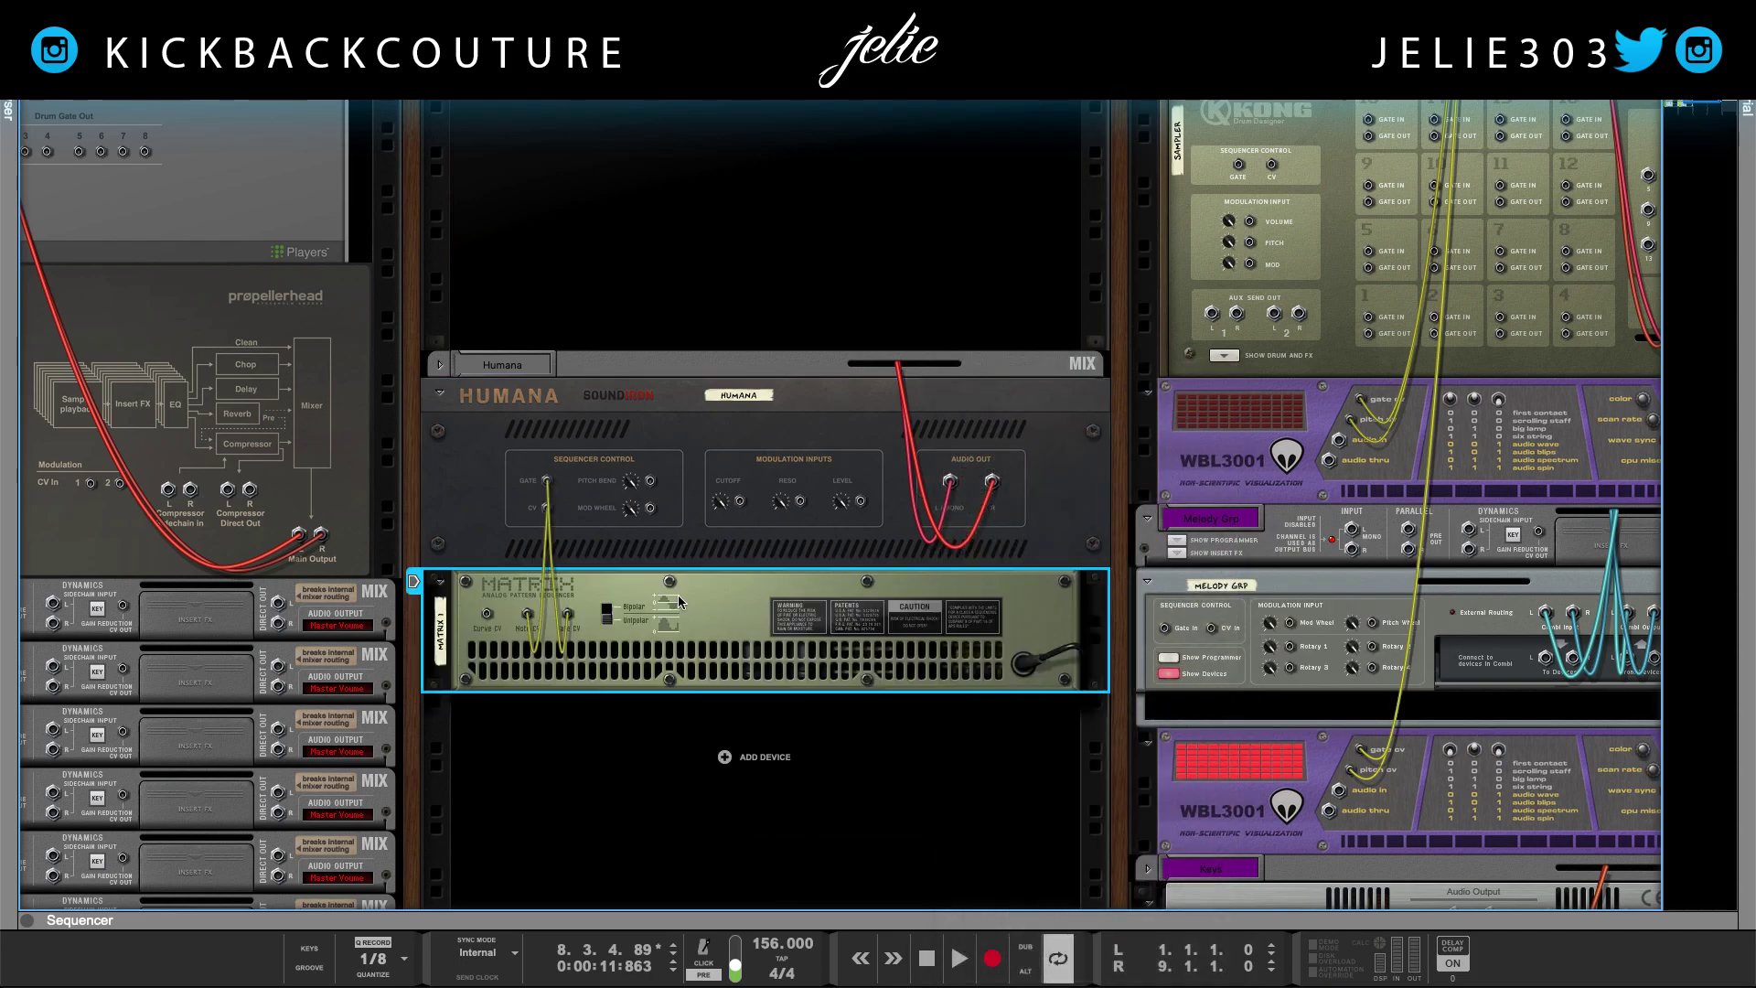
- Randomize the Matrix pattern, run it to audition it through Humana, and return to the rear view of the rack with playback stopped
key("Tab")
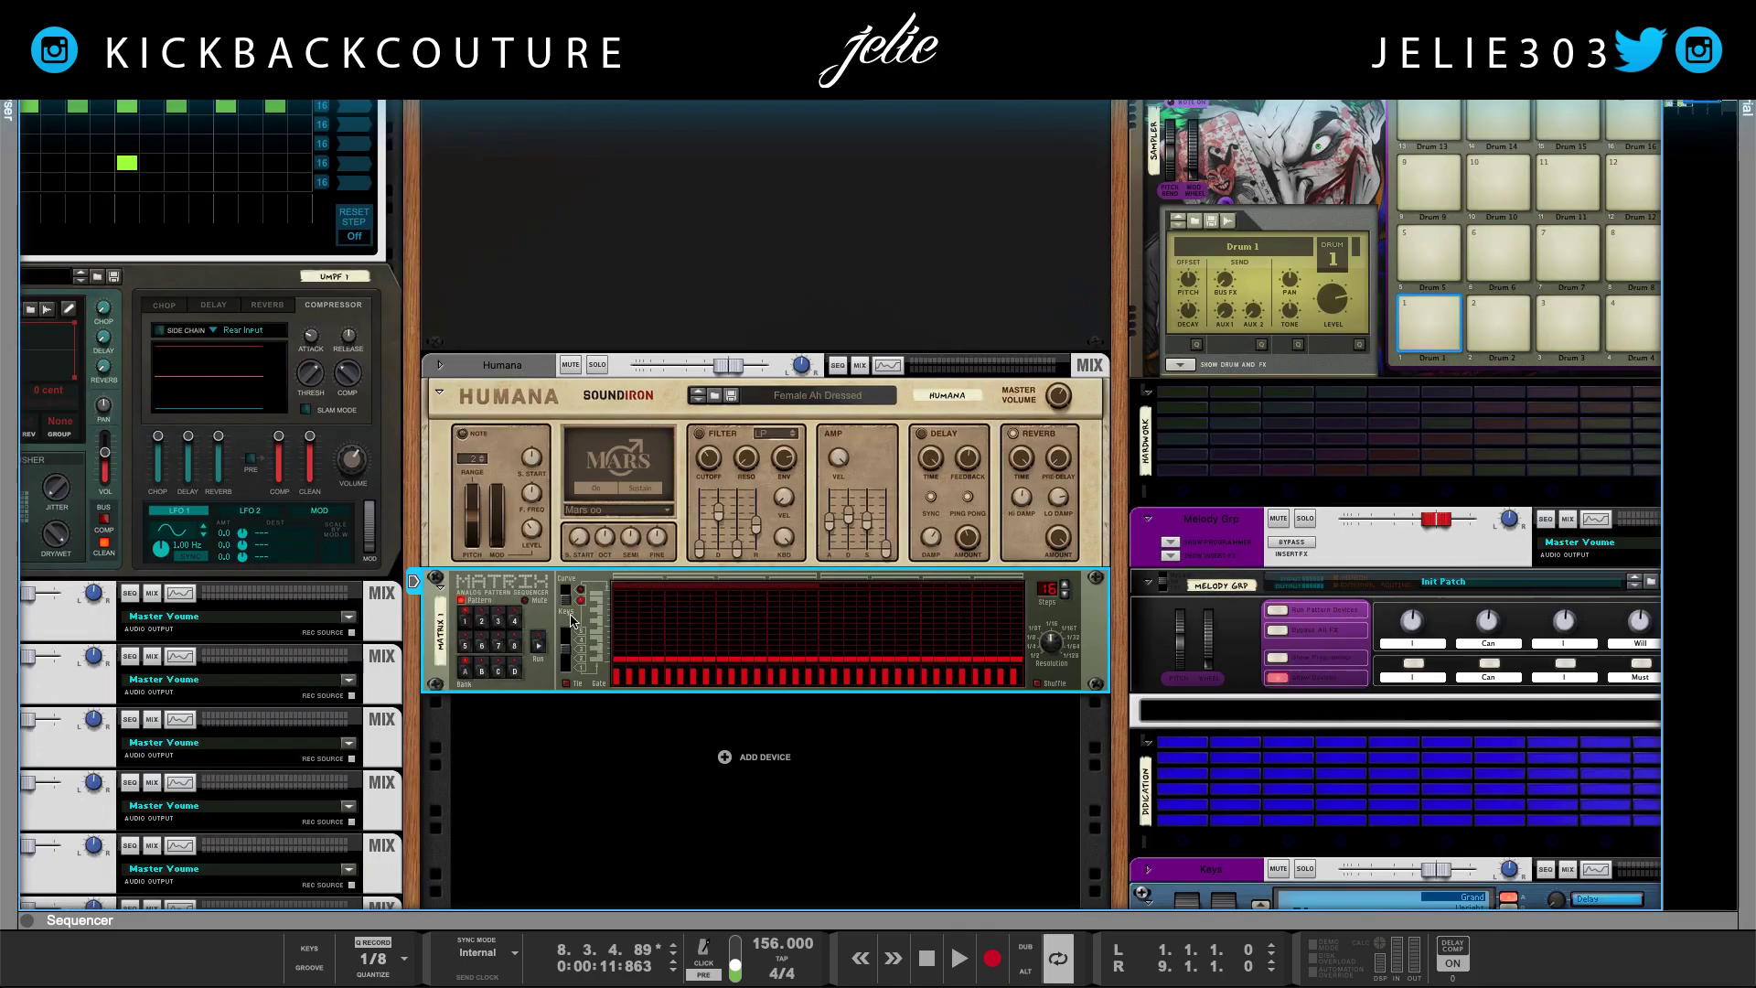
right_click(573, 626)
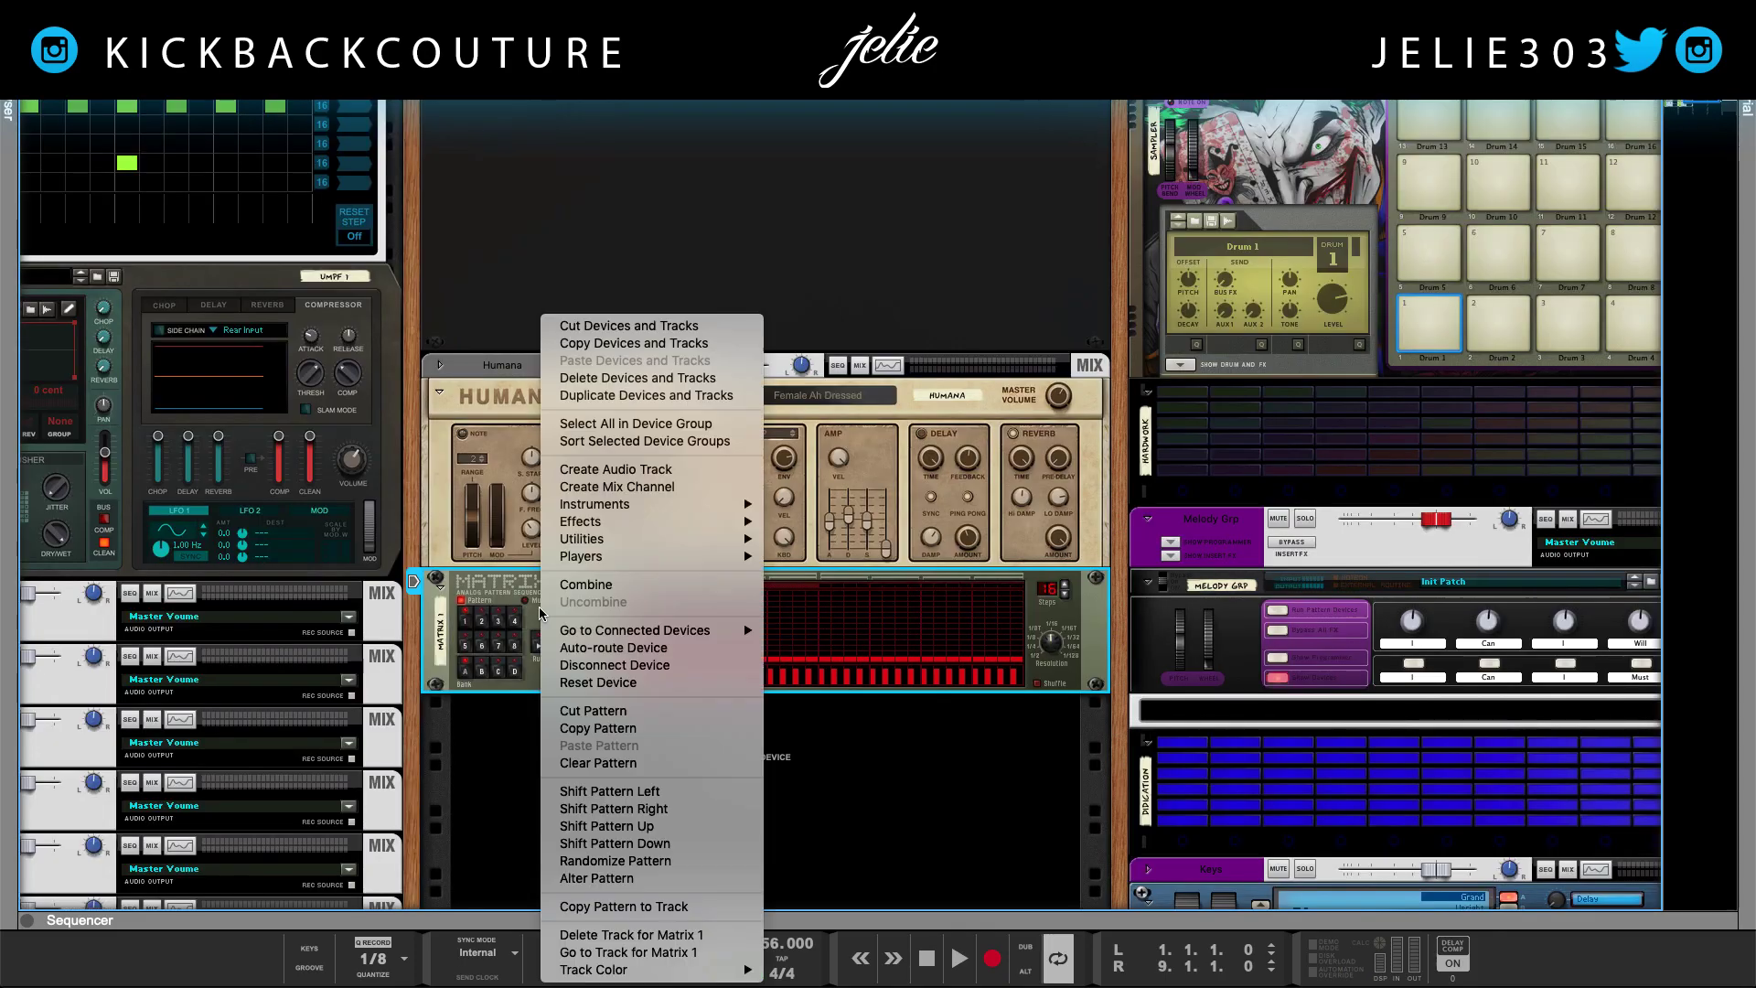
left_click(651, 867)
left_click(540, 645)
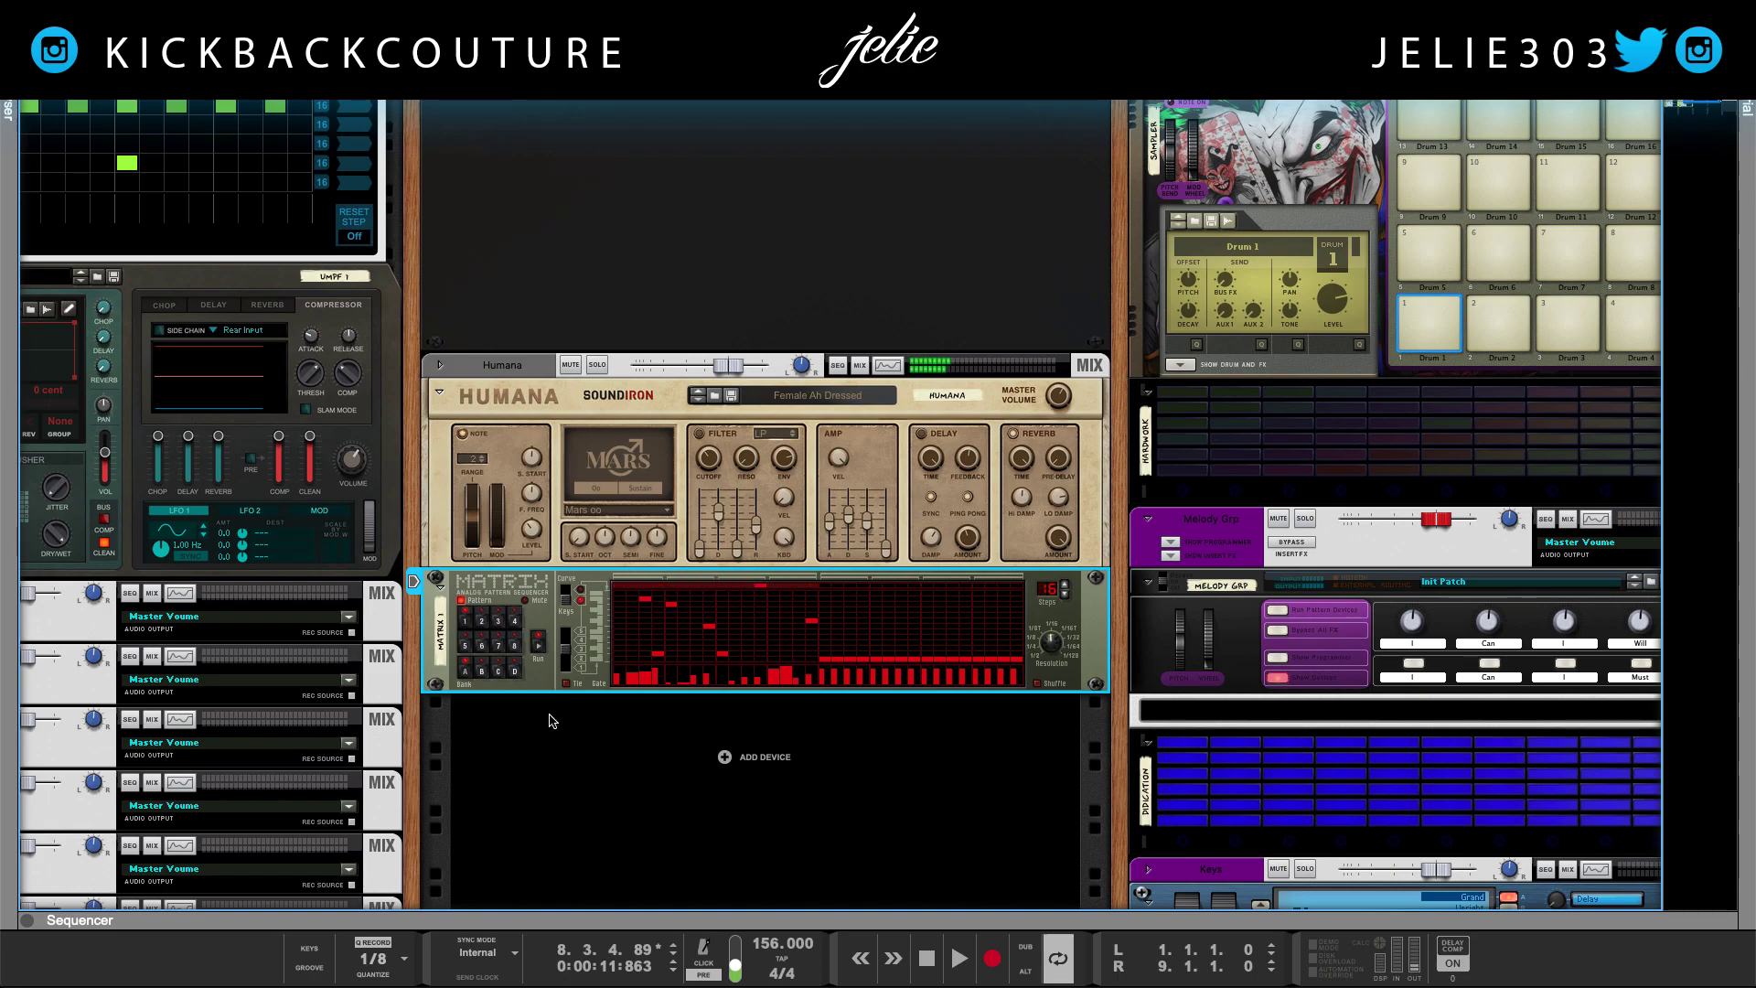
key("Tab")
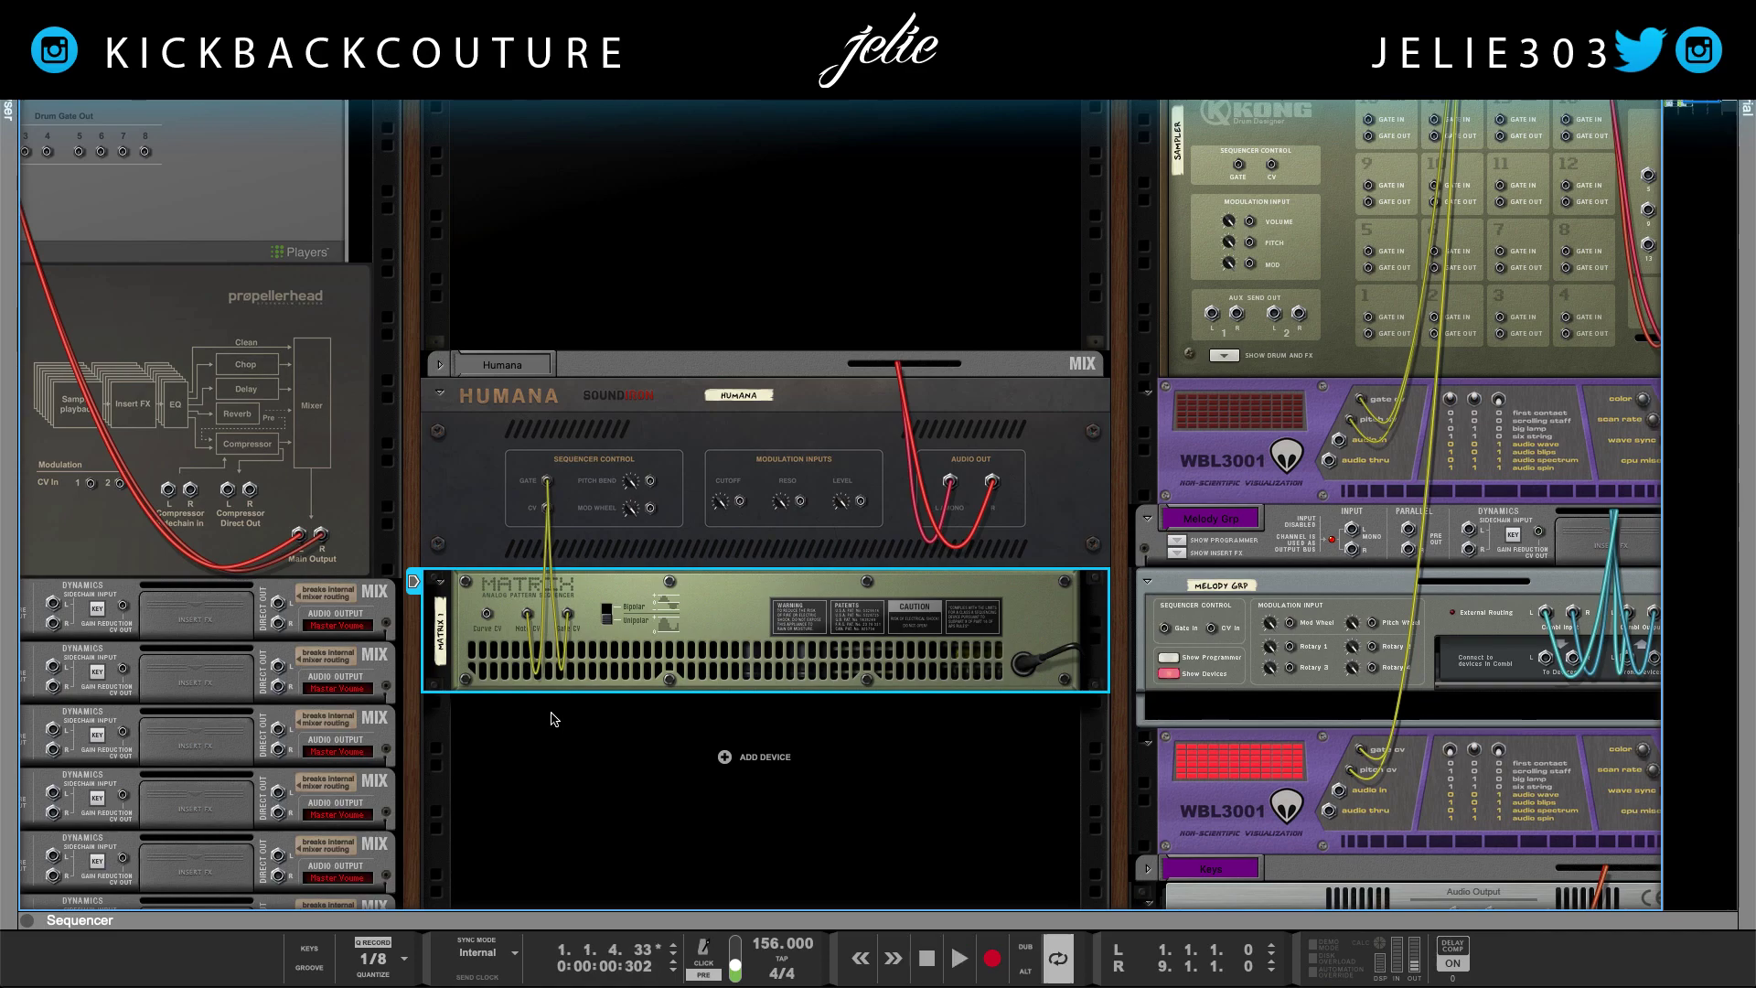
key("space")
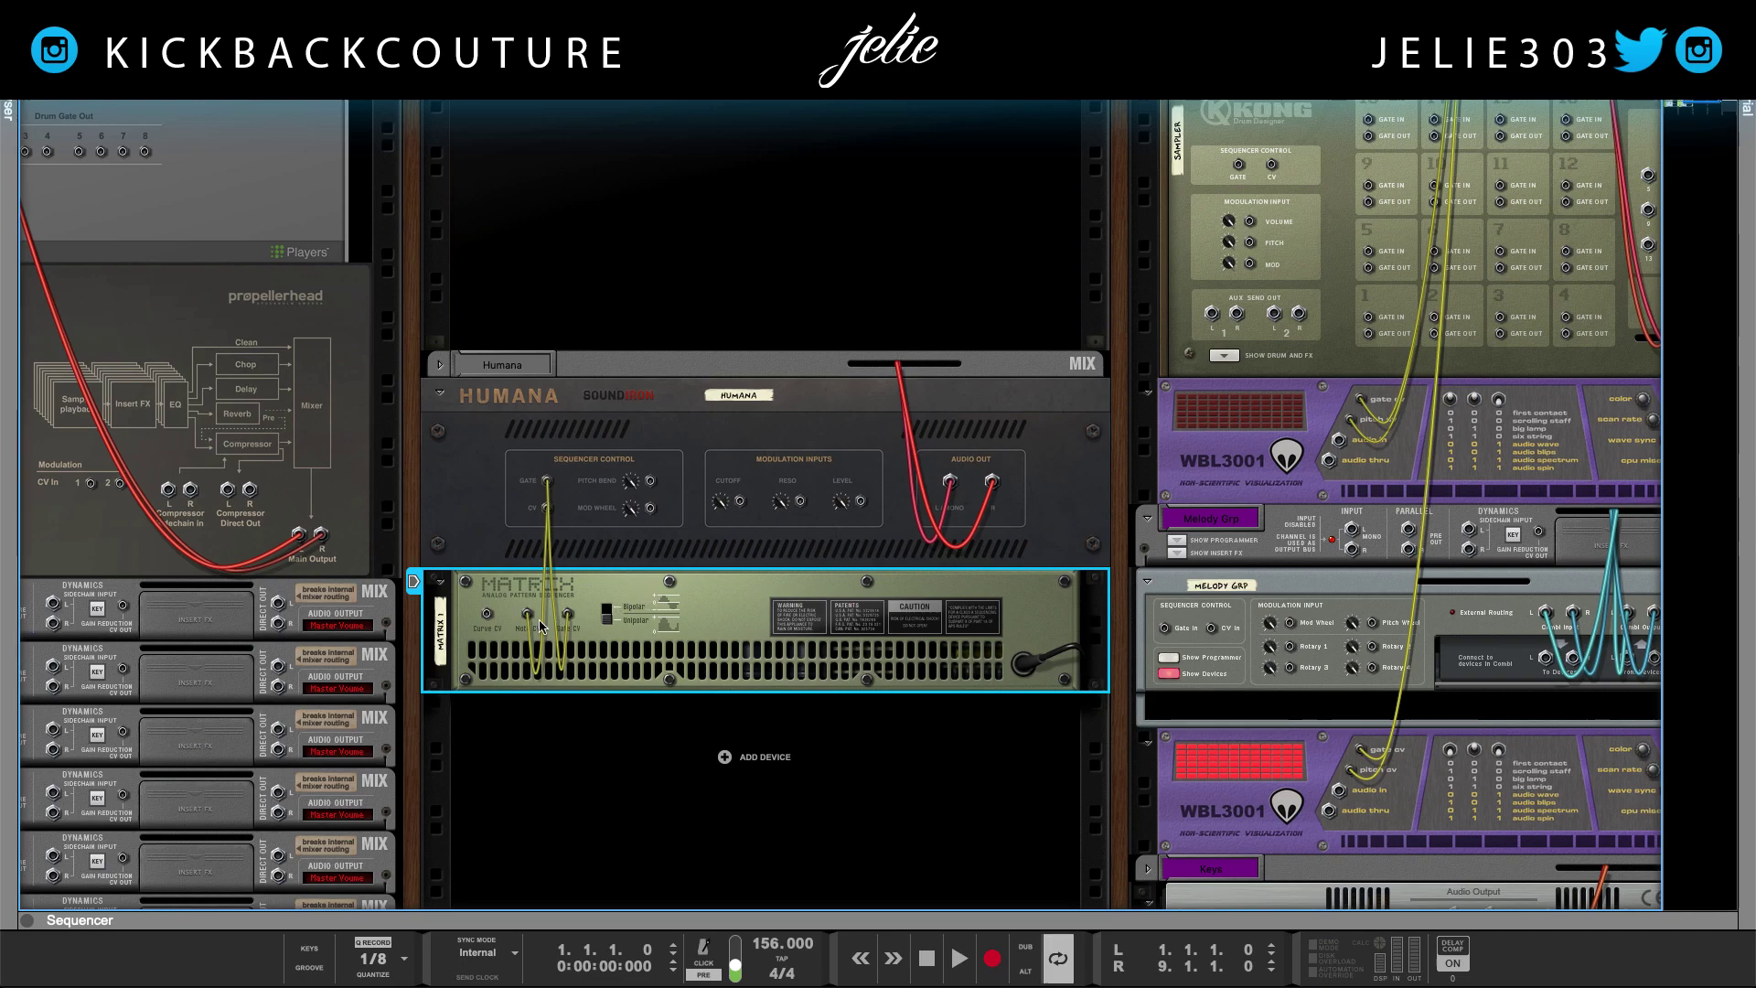
- Add a second Matrix Pattern Sequencer directly below the first Matrix under the Humana device
left_click(603, 496)
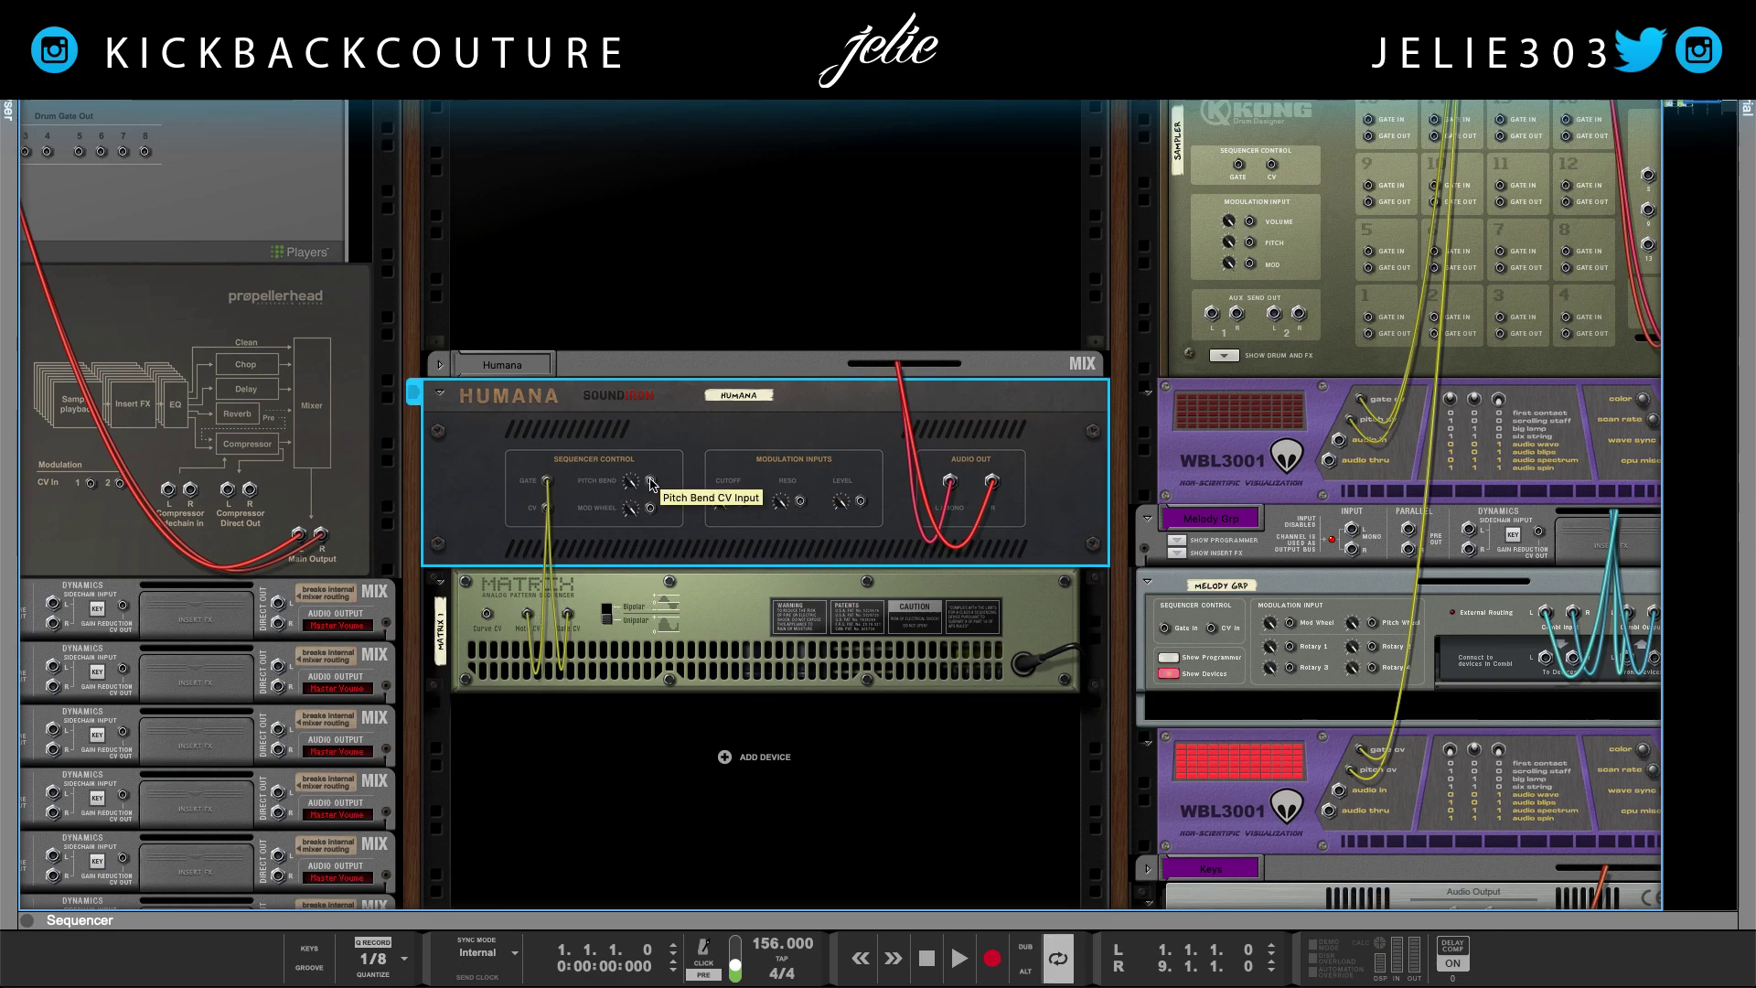
key("Tab")
key("Tab")
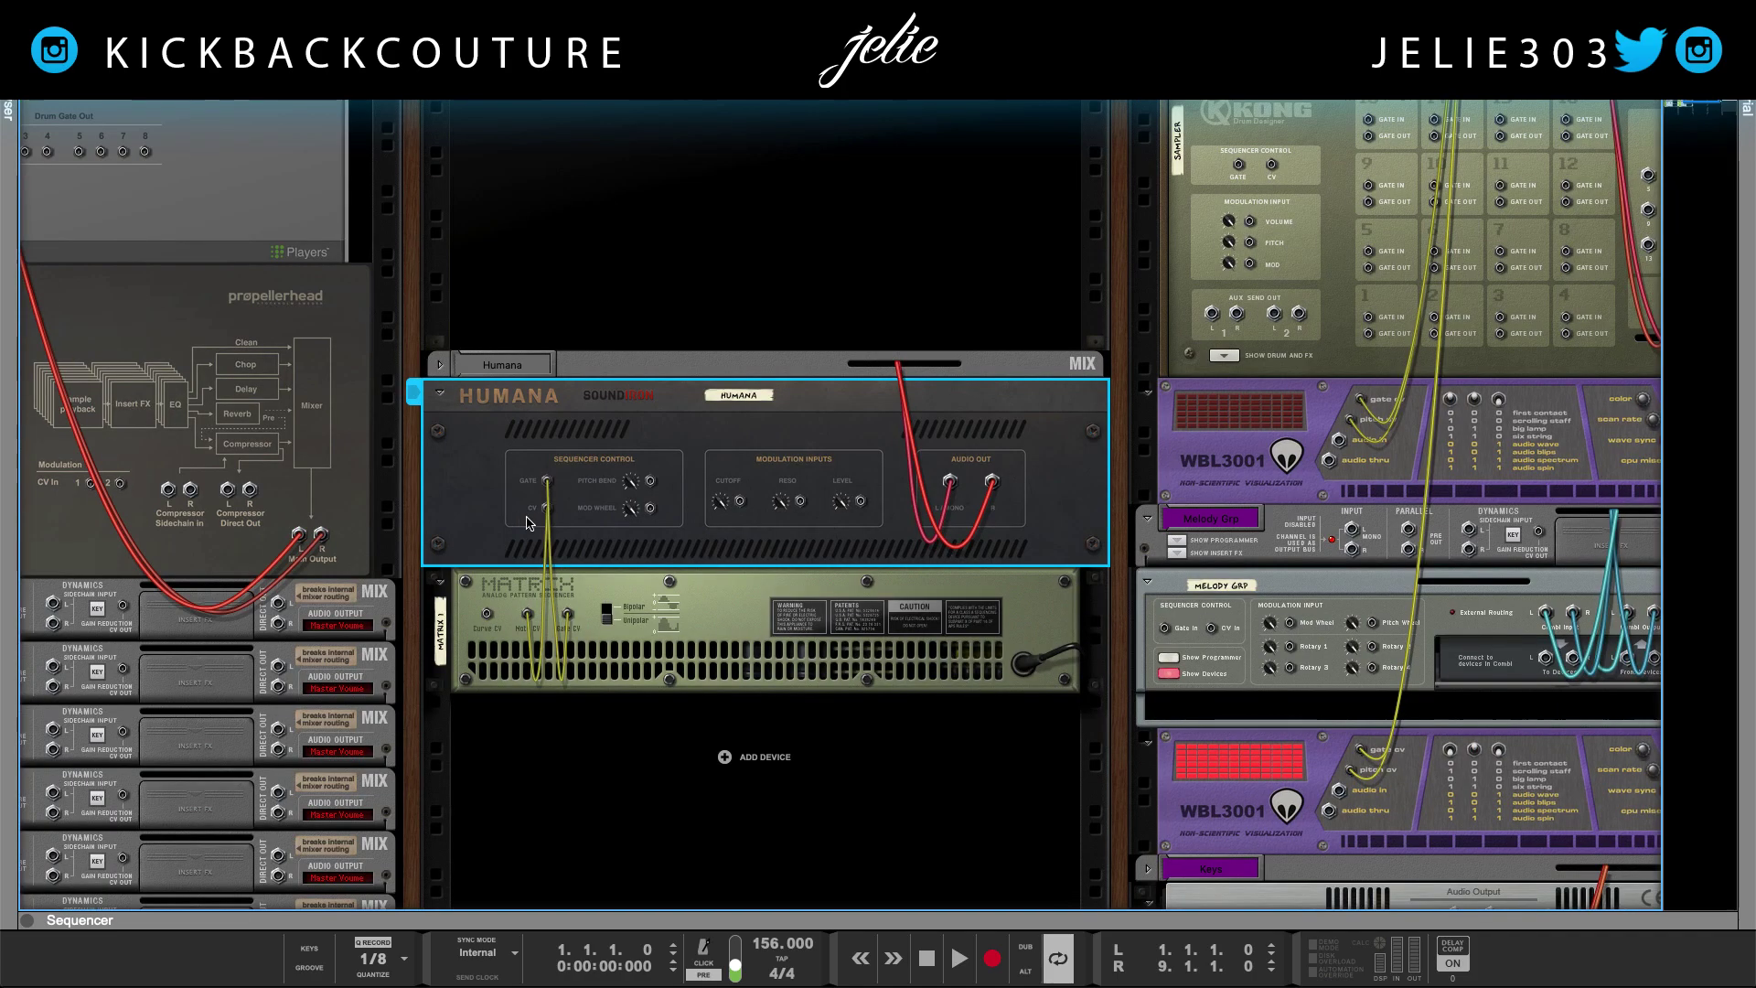
key("Tab")
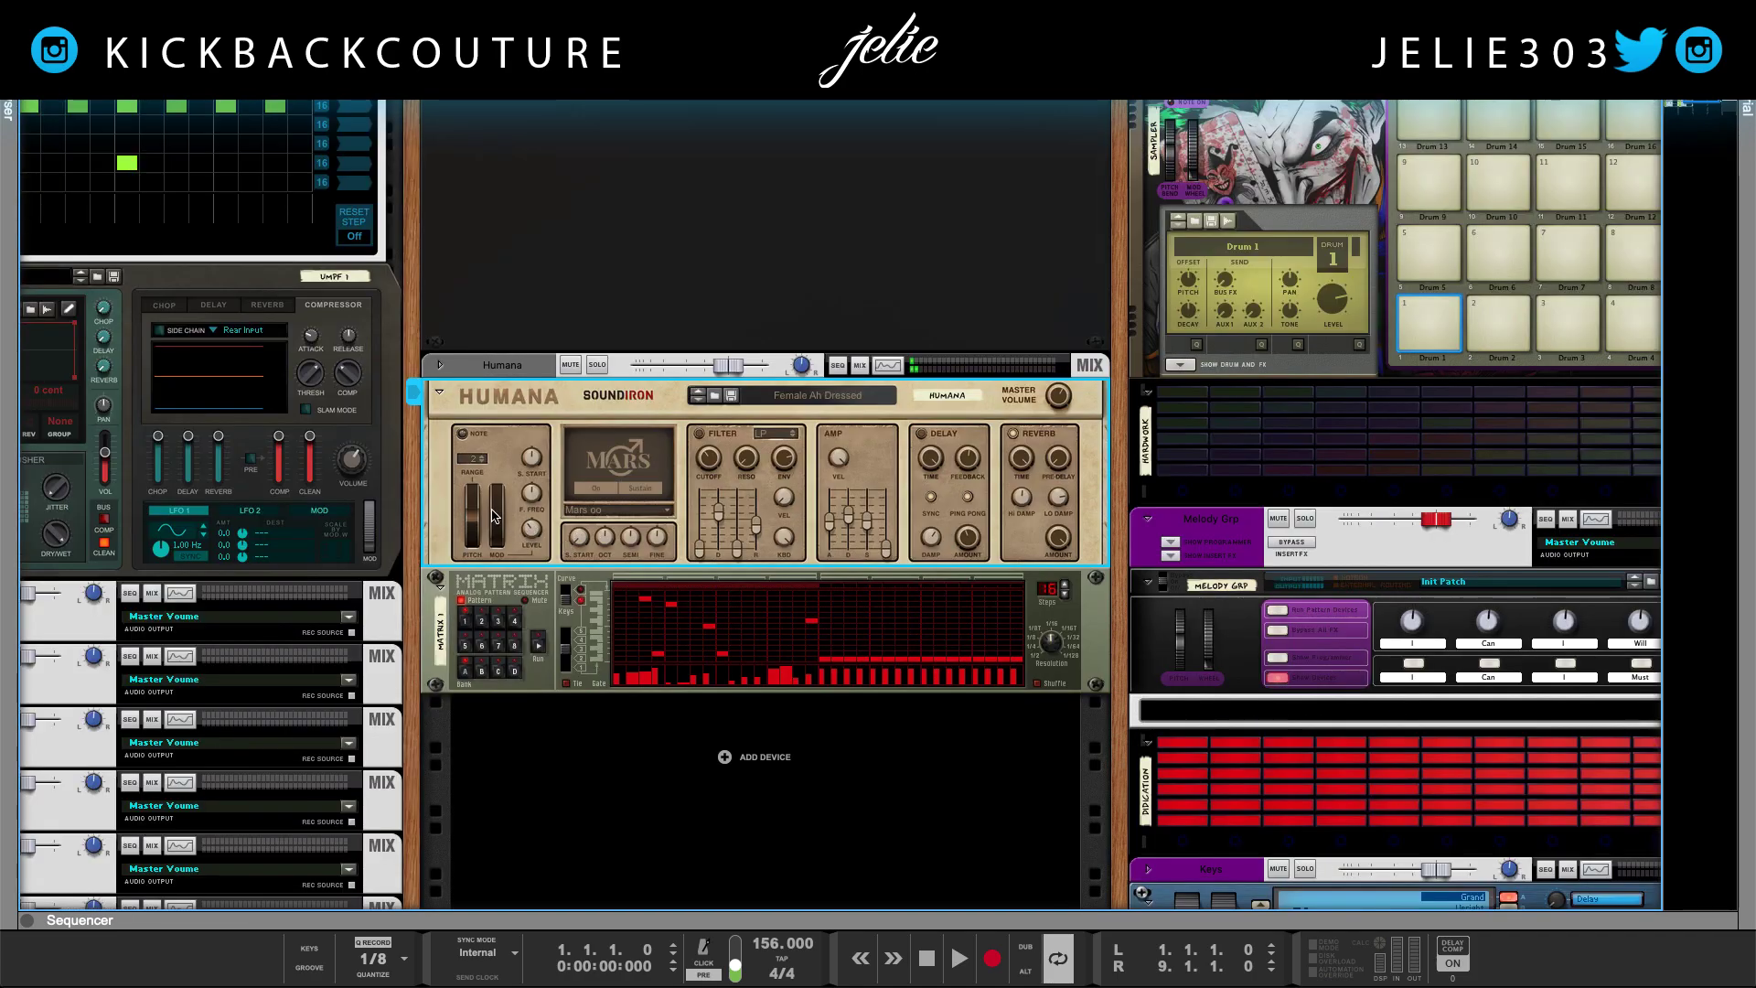
right_click(714, 753)
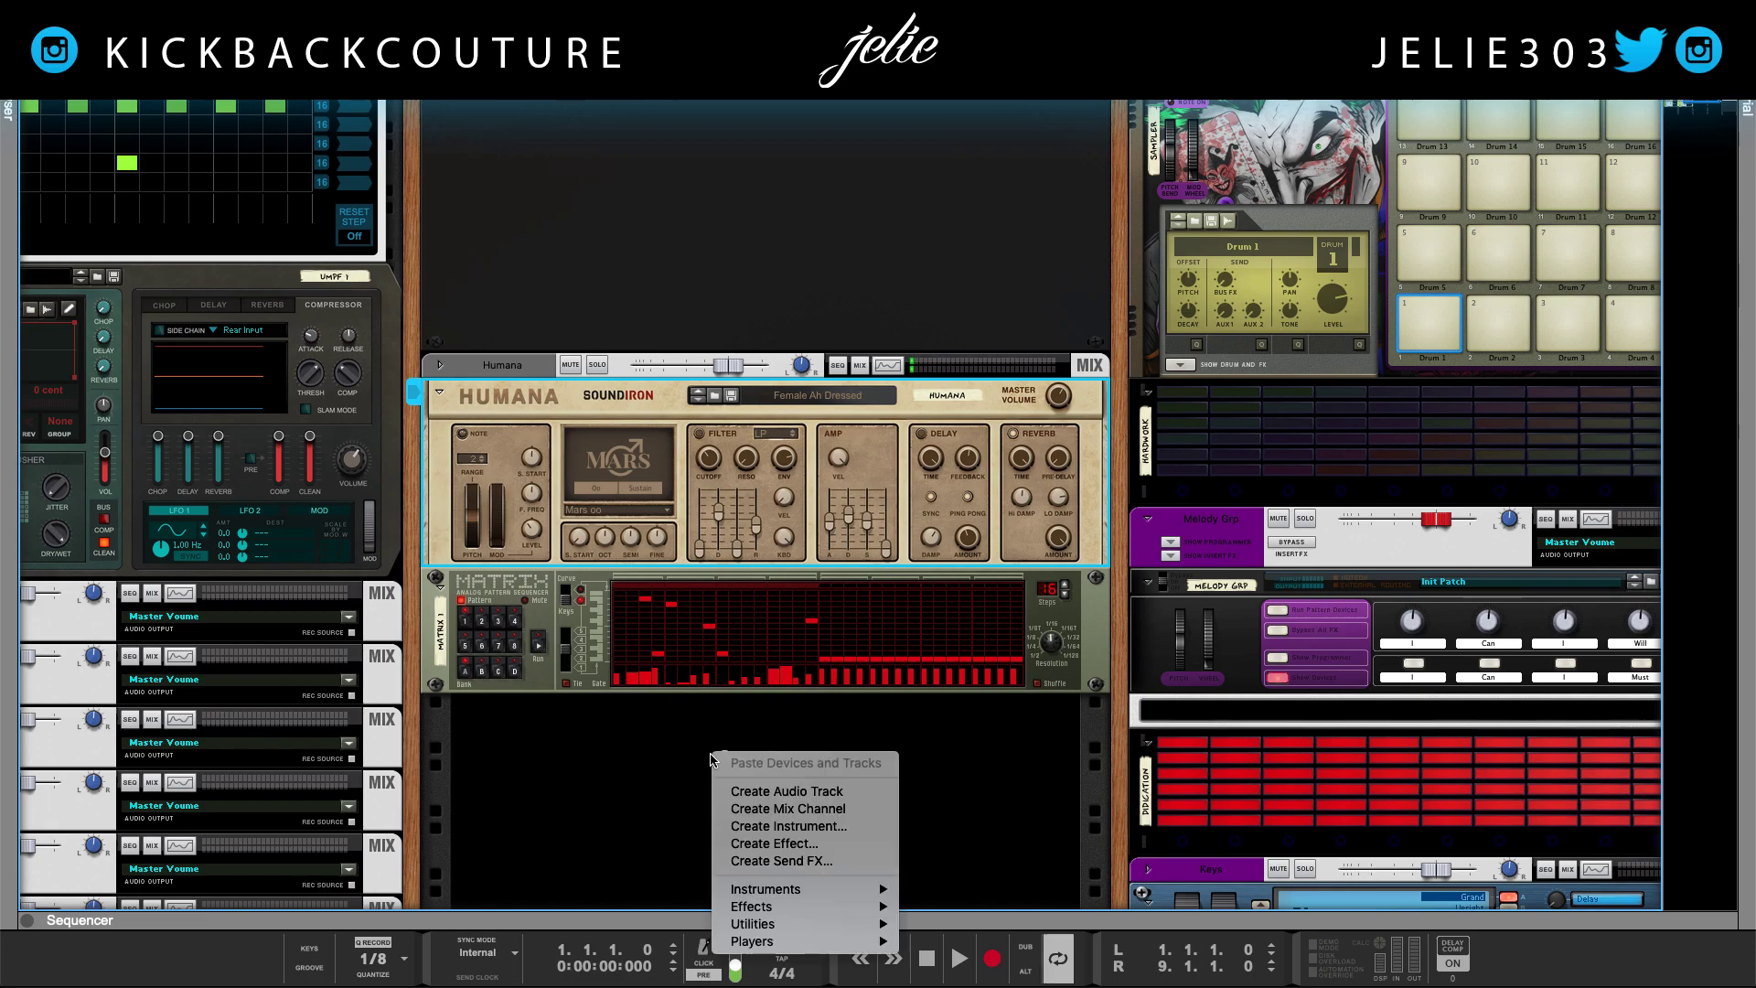
mouse_move(786, 924)
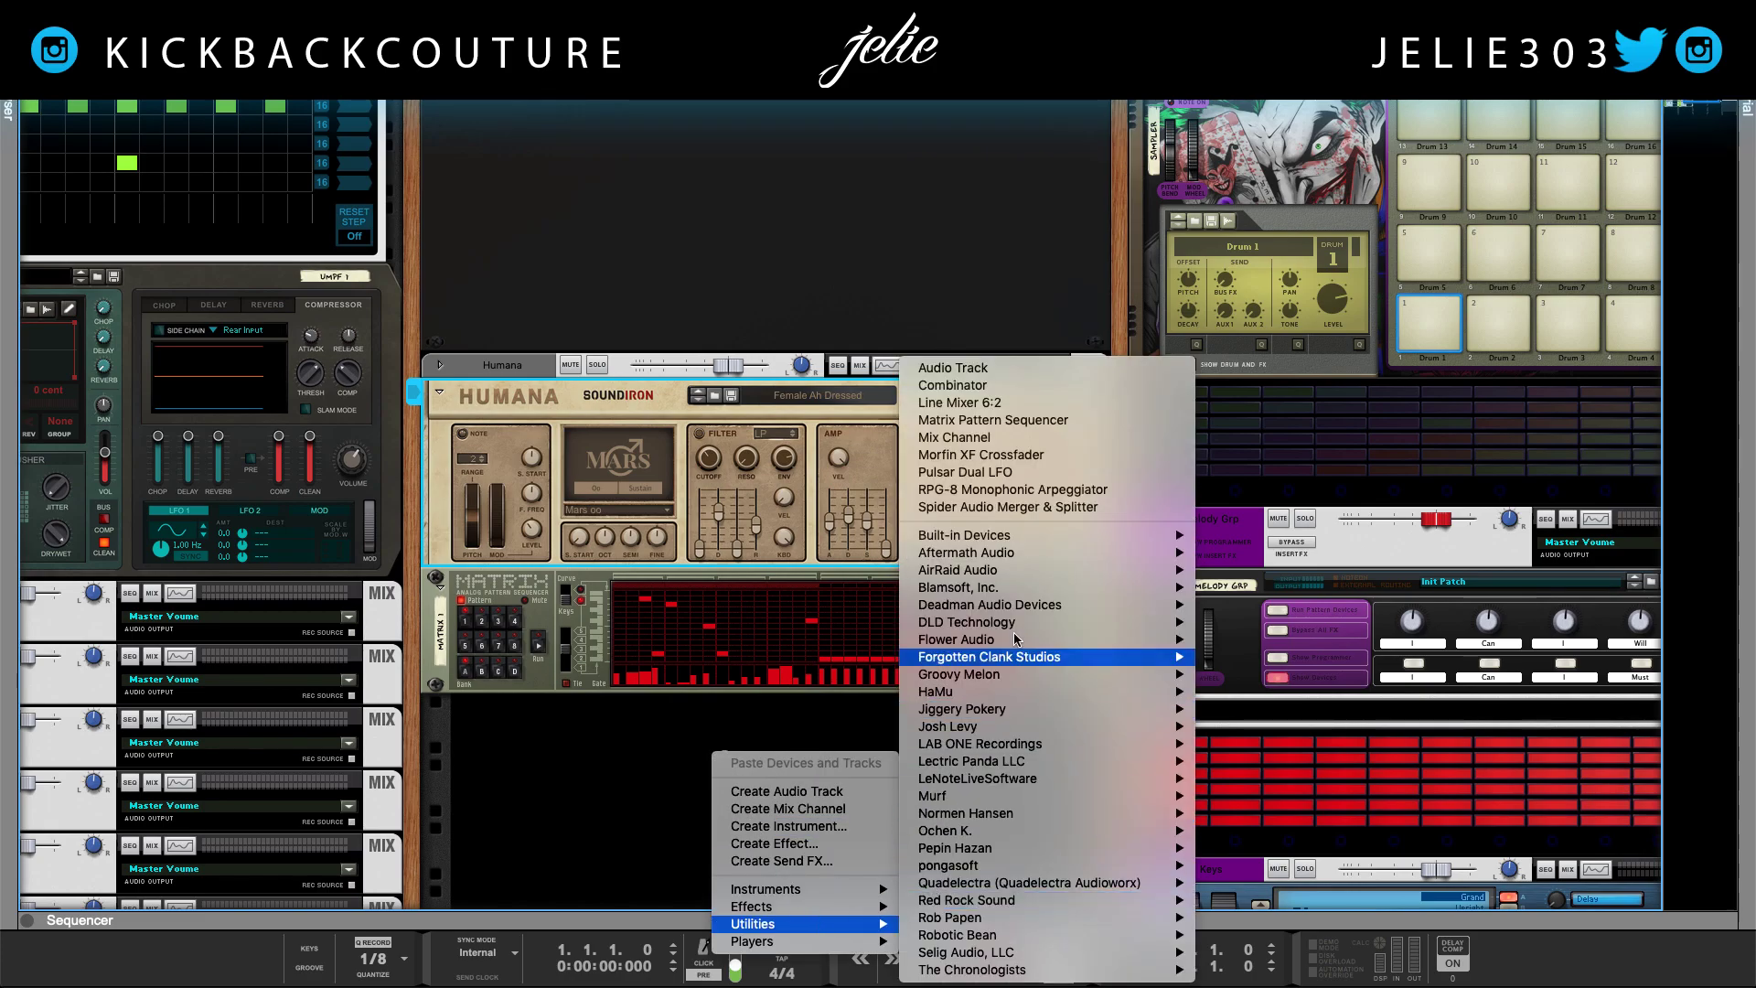
left_click(983, 422)
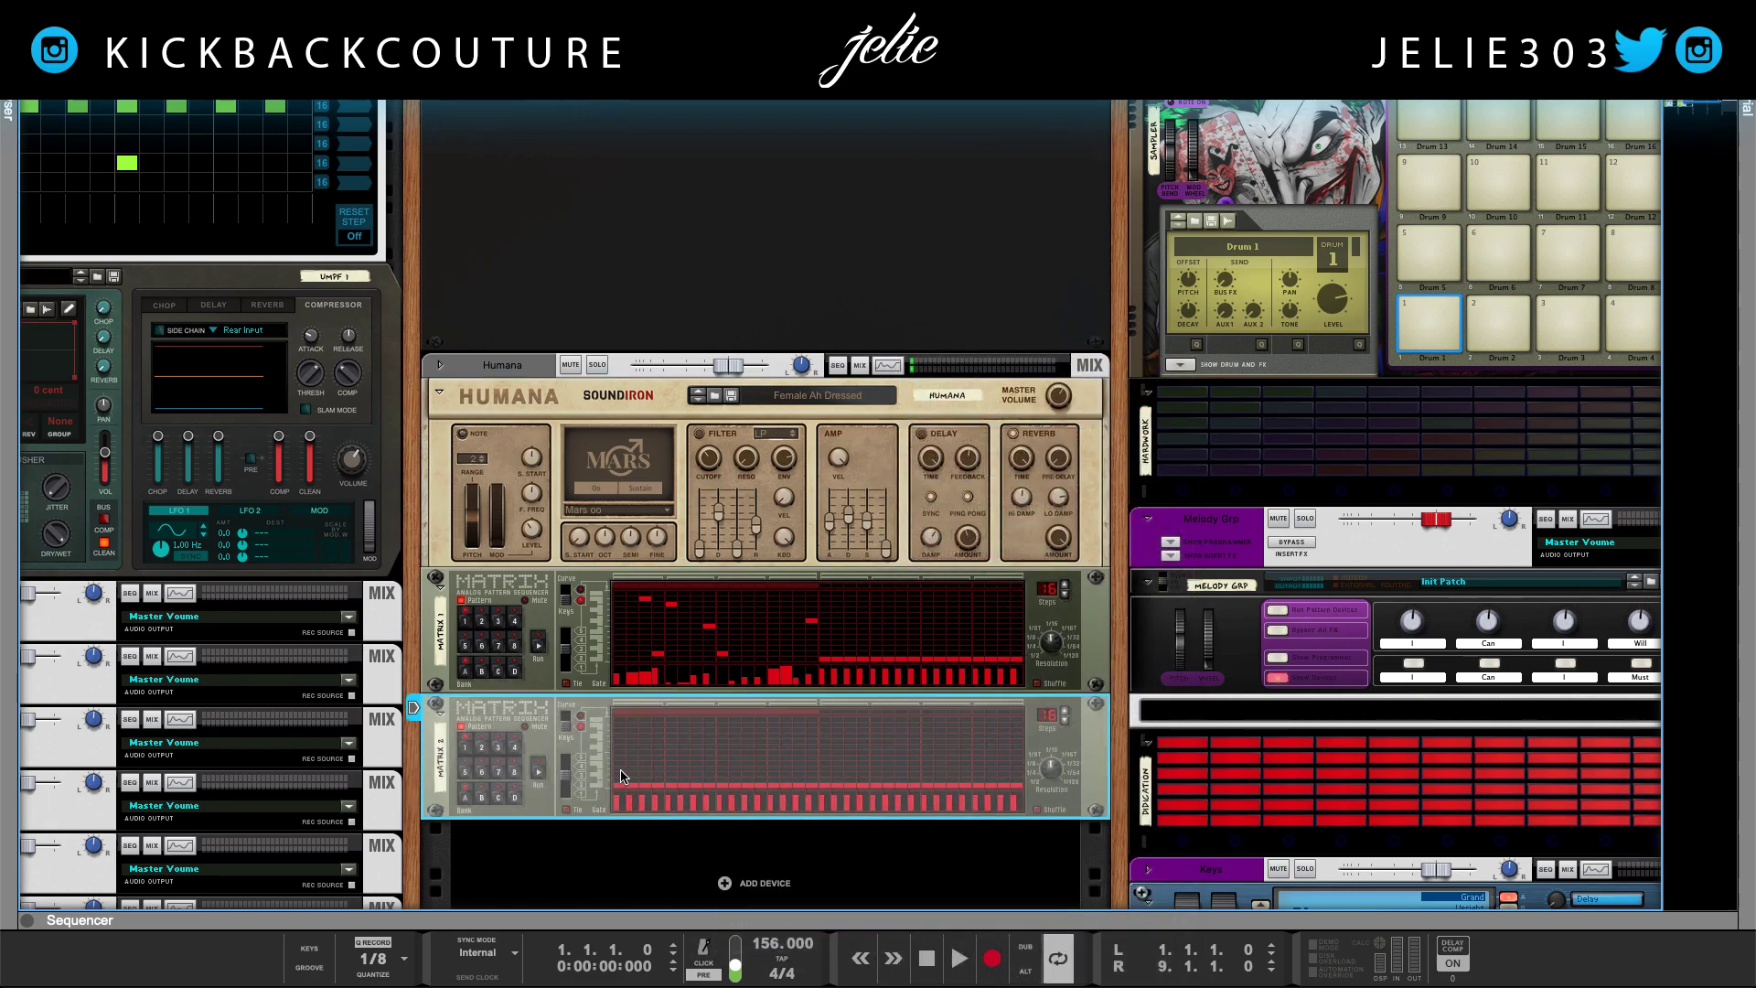
- Cable the second Matrix's Curve CV output to Humana's Pitch Bend CV input and randomize the second Matrix's pattern
key("Tab")
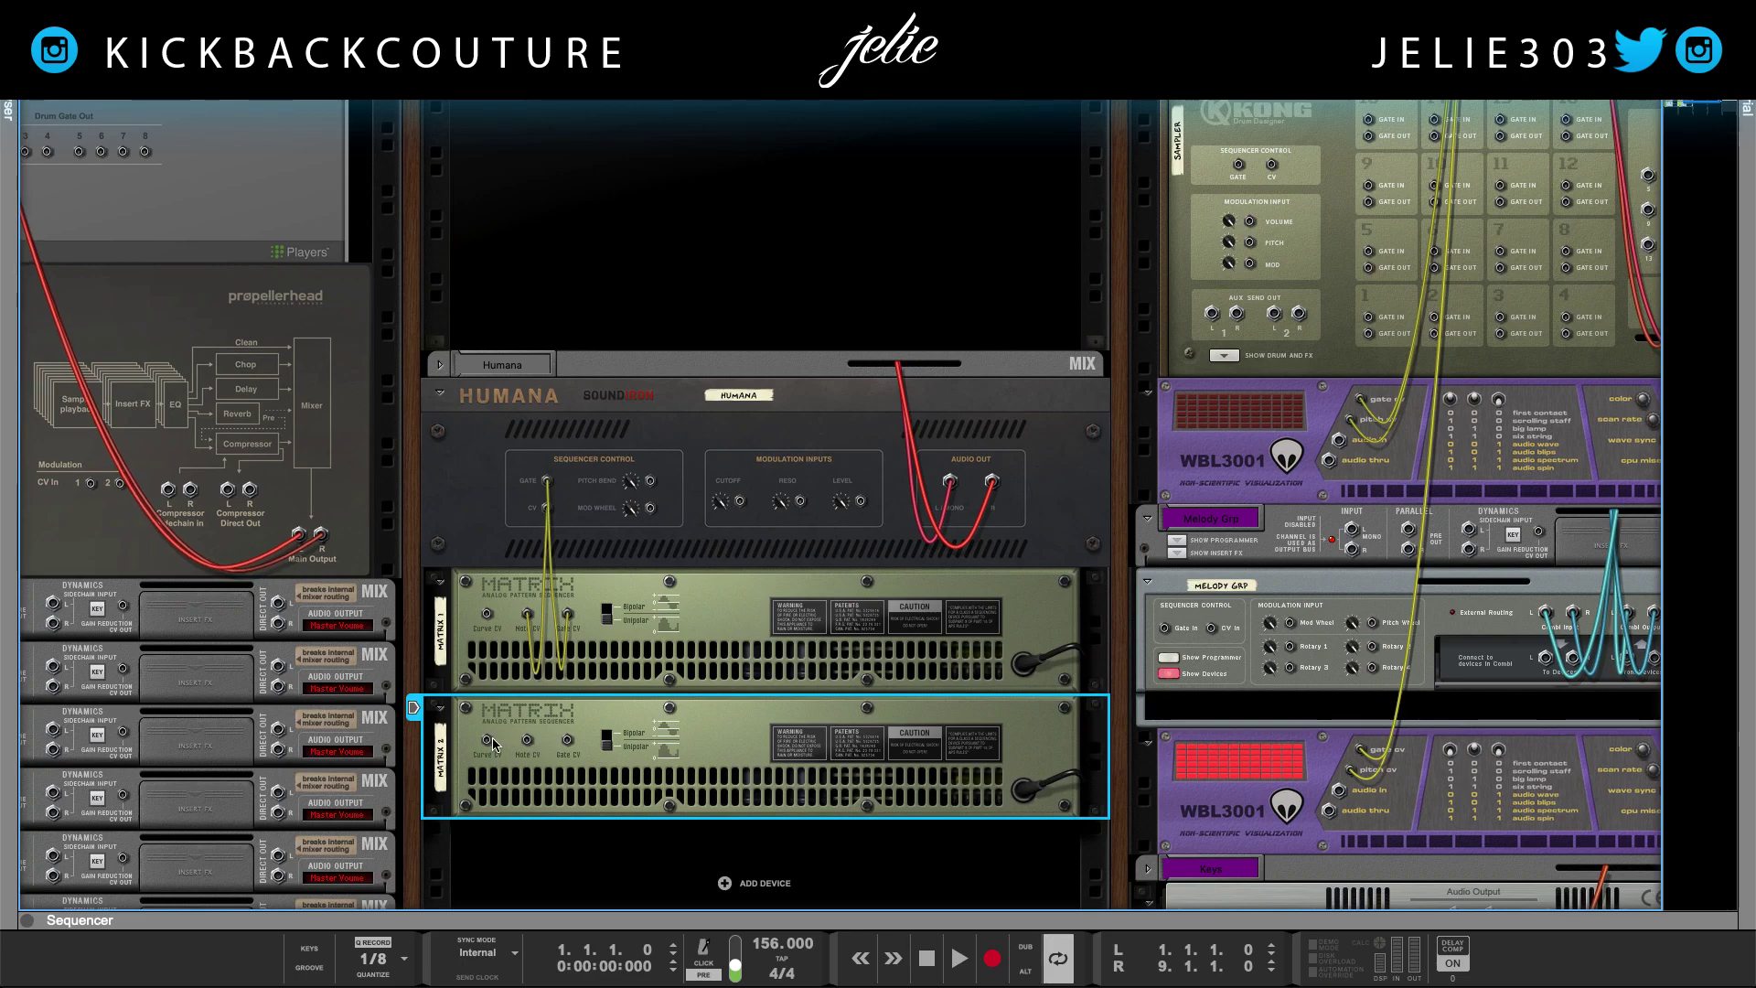
left_click_drag(487, 742, 650, 481)
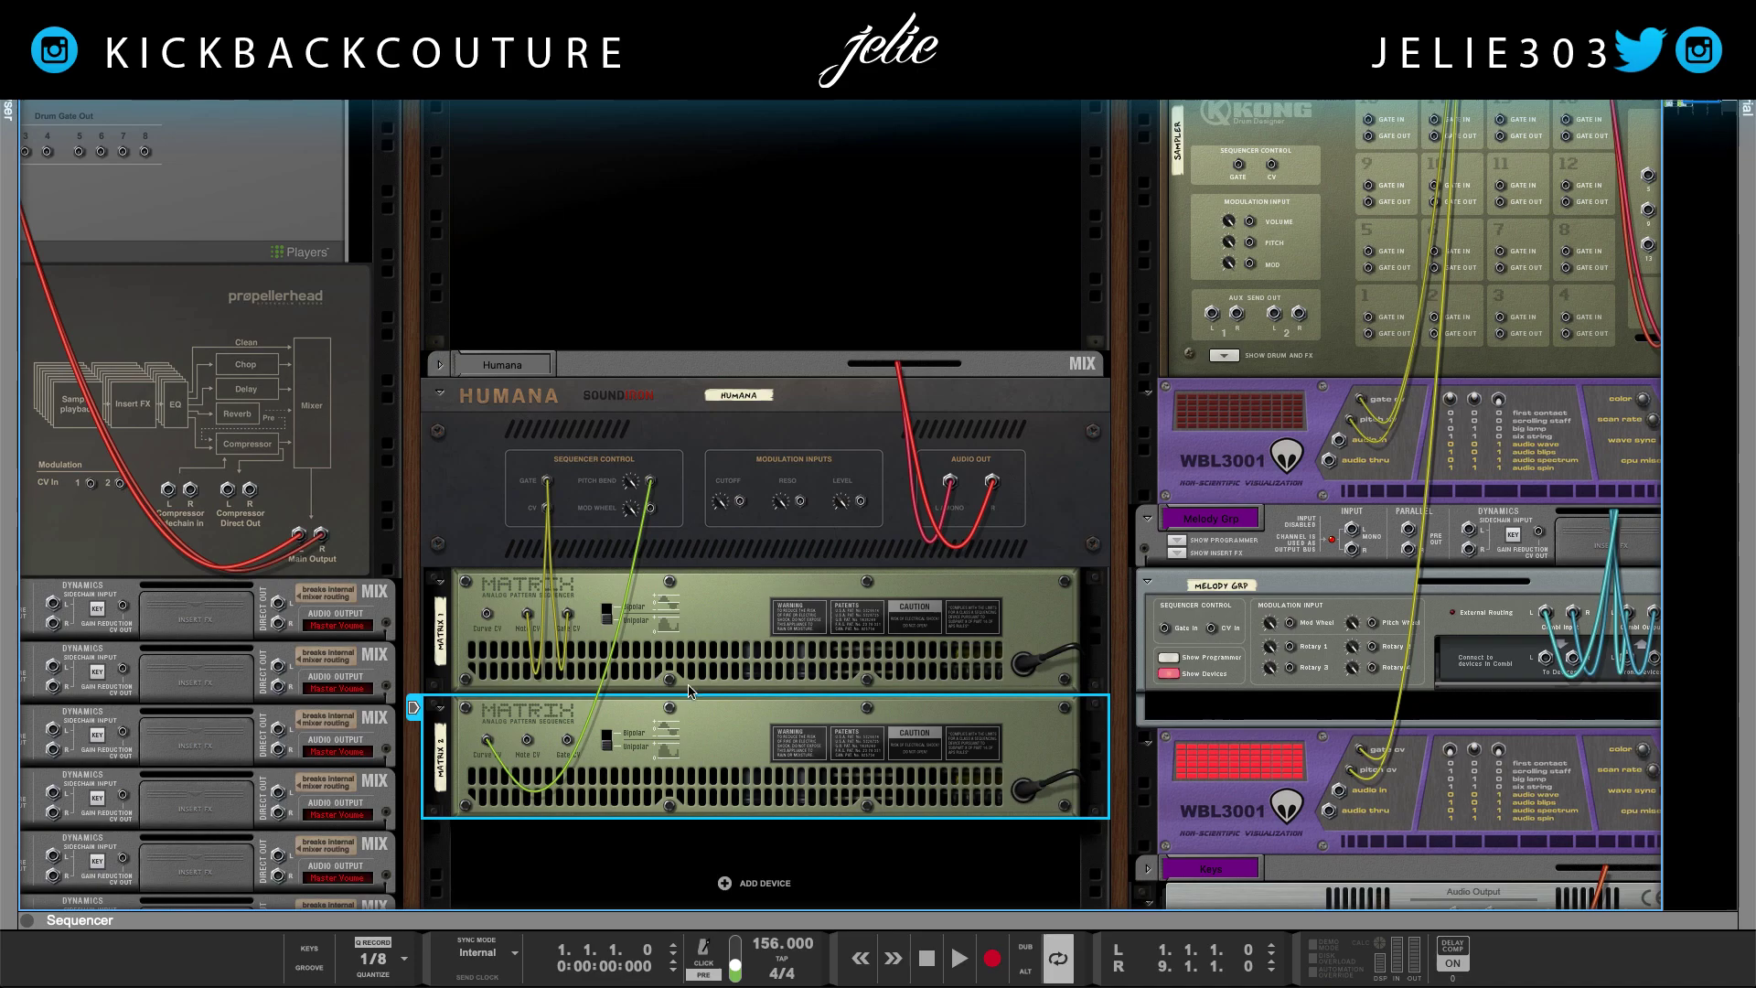
key("Tab")
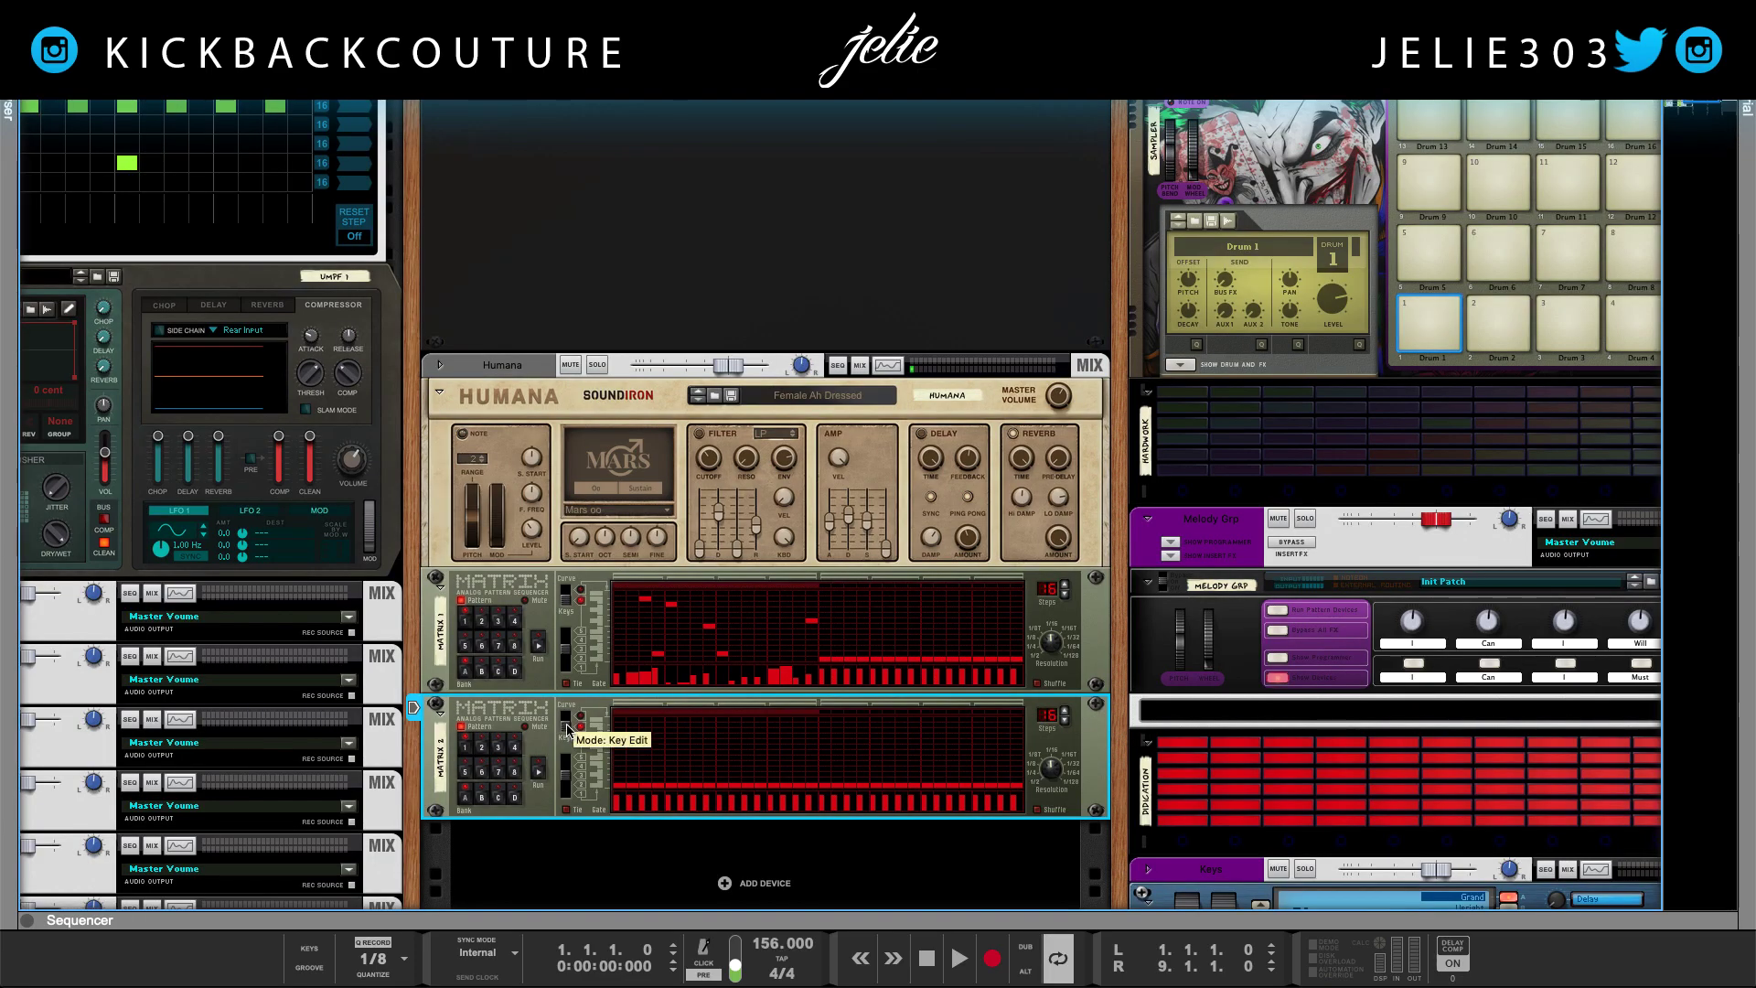
right_click(540, 746)
left_click(608, 861)
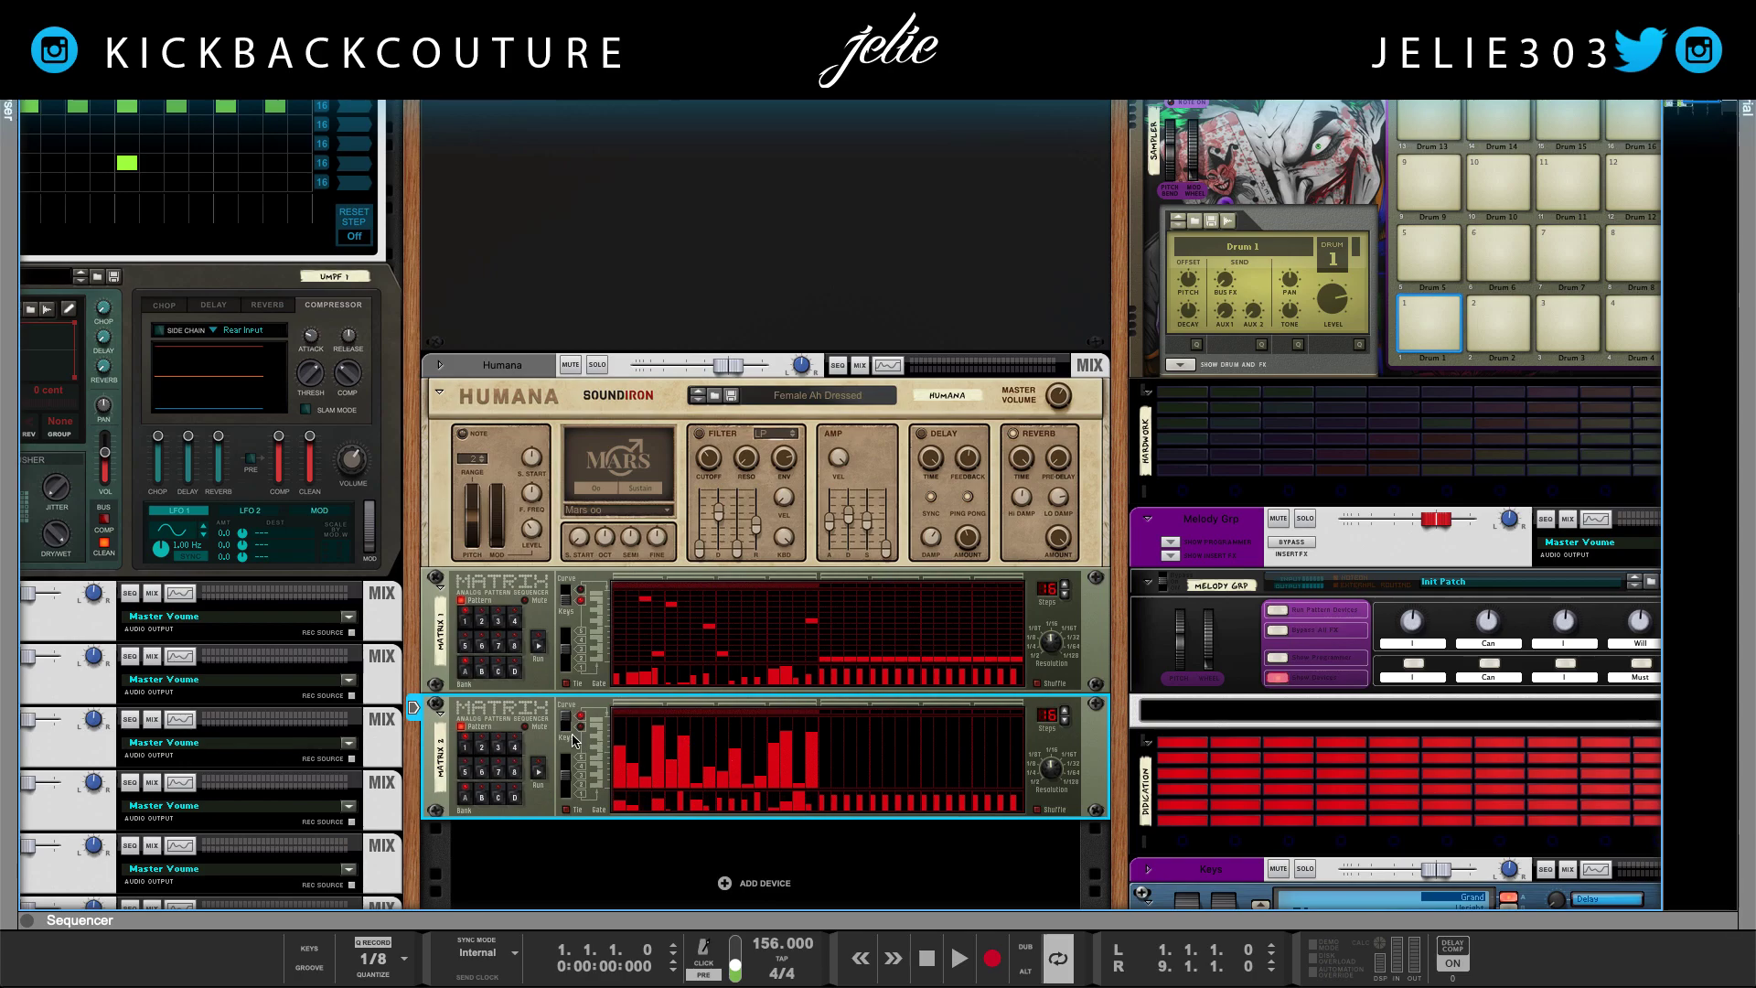
- Try to connect the second Matrix's Note CV output to Humana's Mod Wheel CV input
key("Tab")
left_click_drag(528, 746, 653, 520)
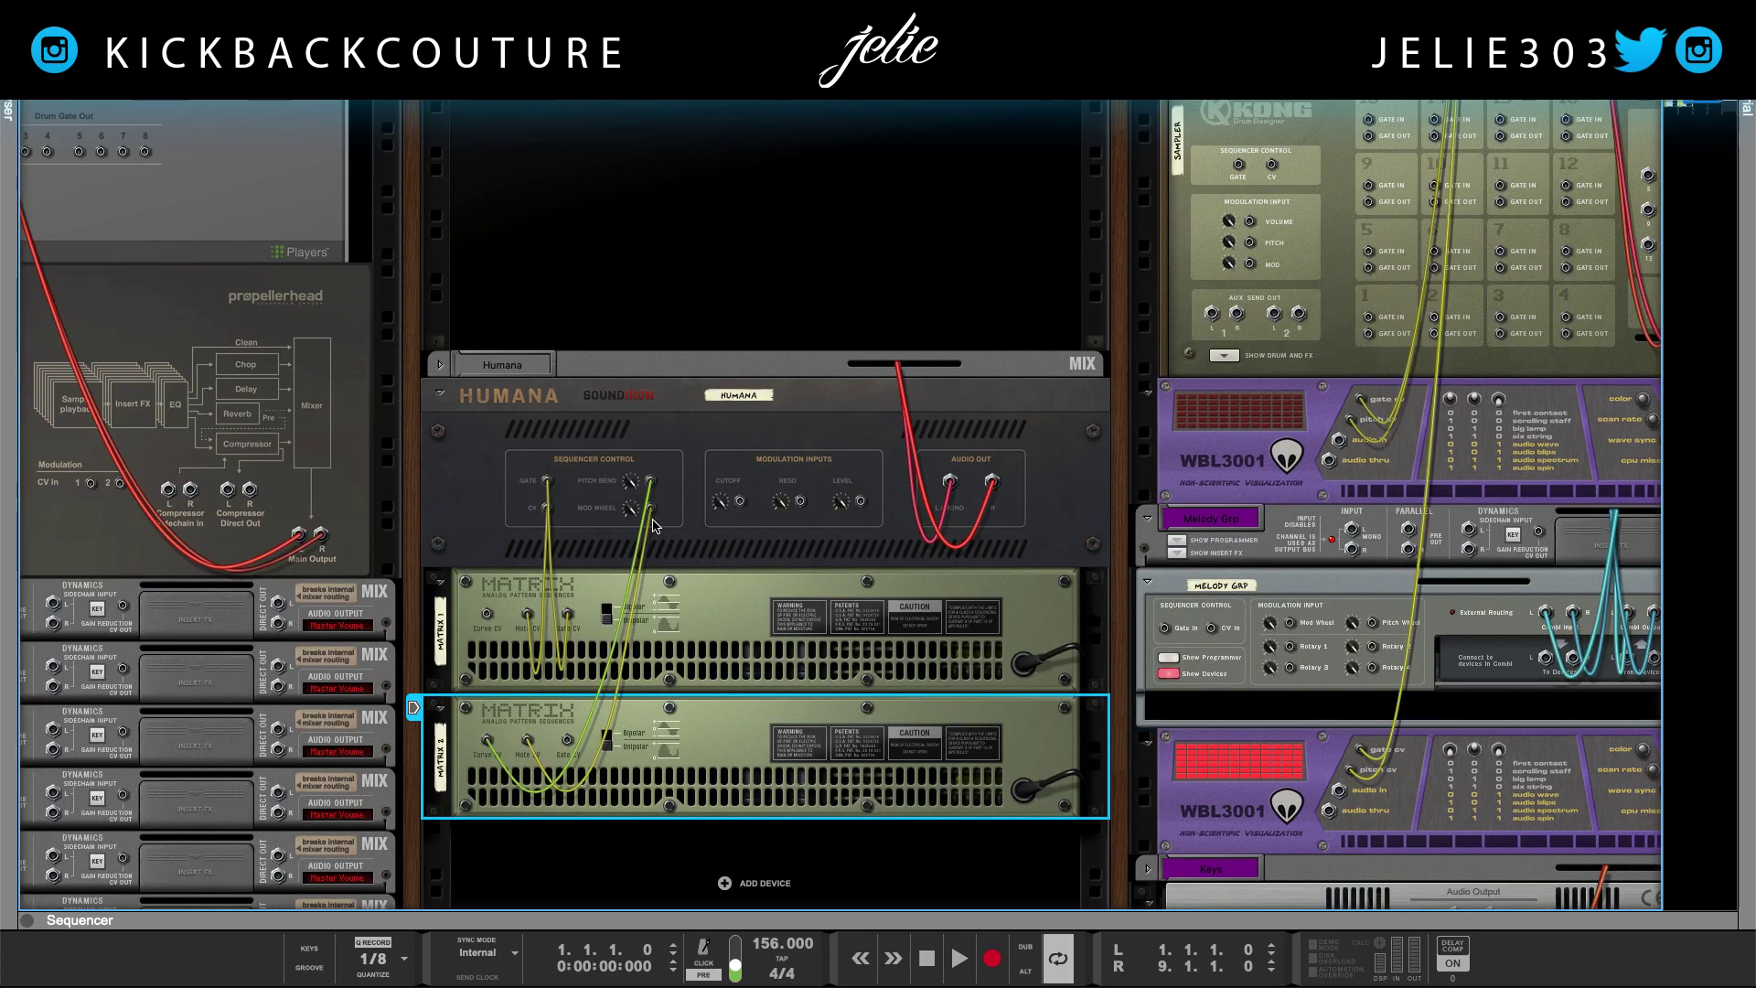
left_click(655, 524)
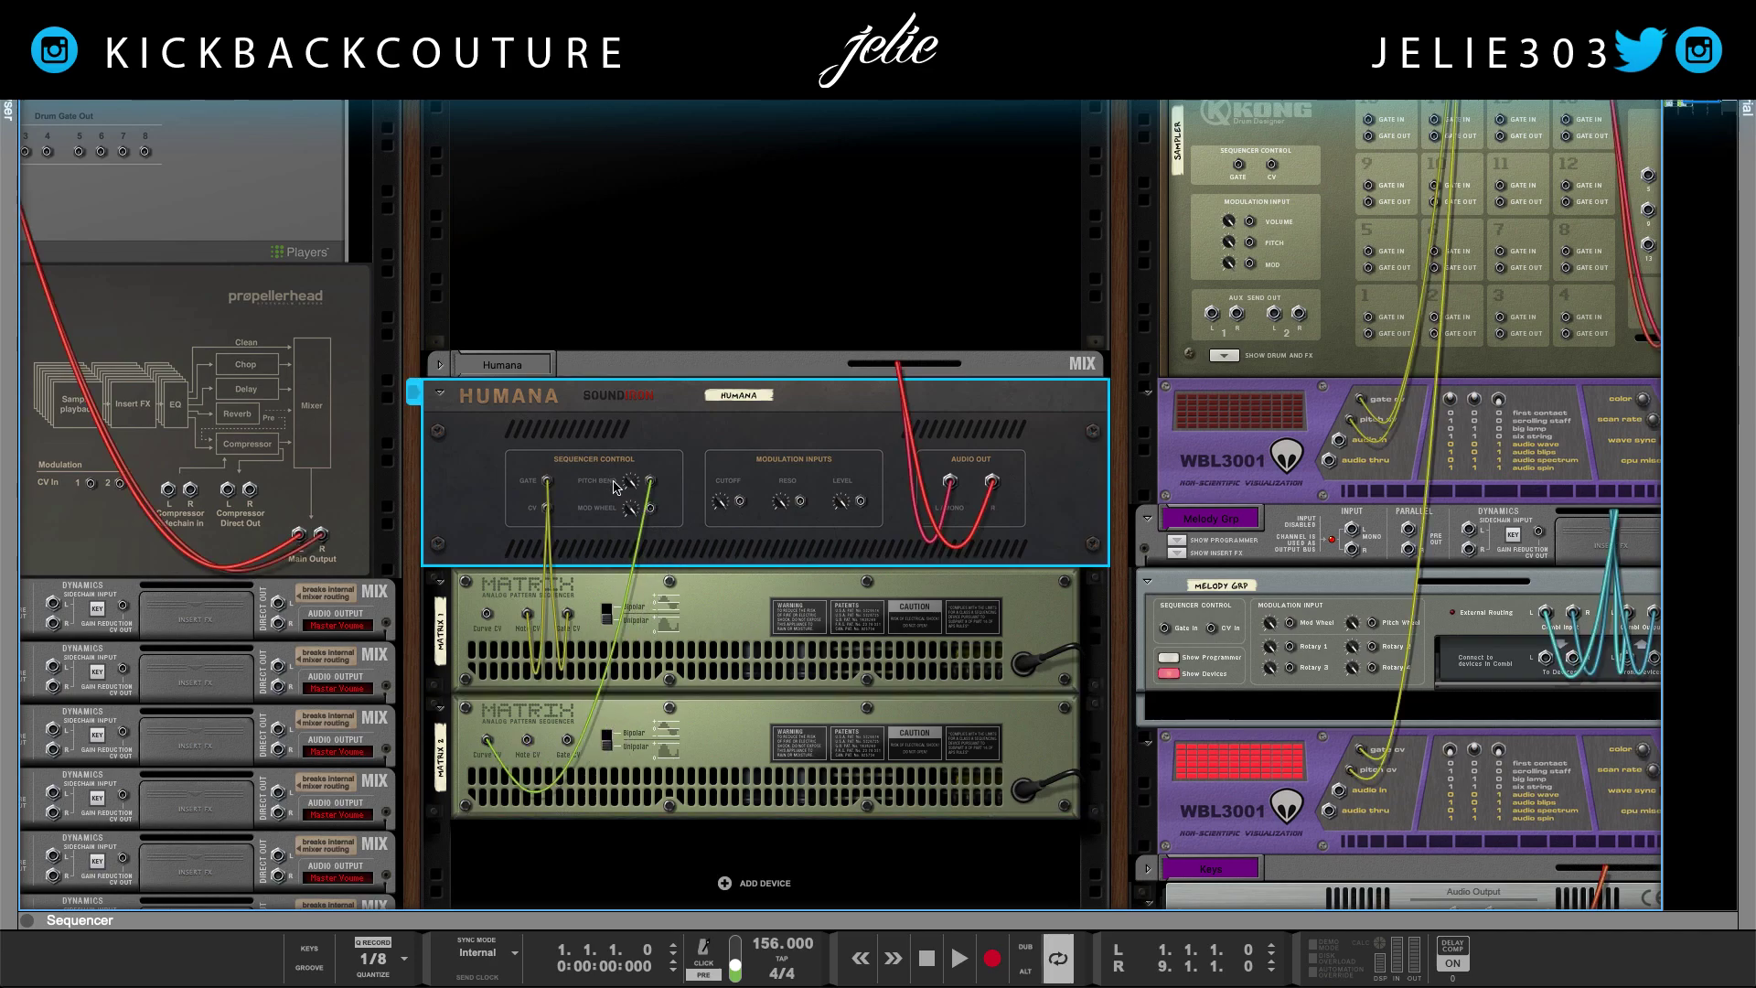
- Show the front of the rack and run the Matrix patterns to audition them through Humana
key("Tab")
left_click(535, 784)
left_click(539, 645)
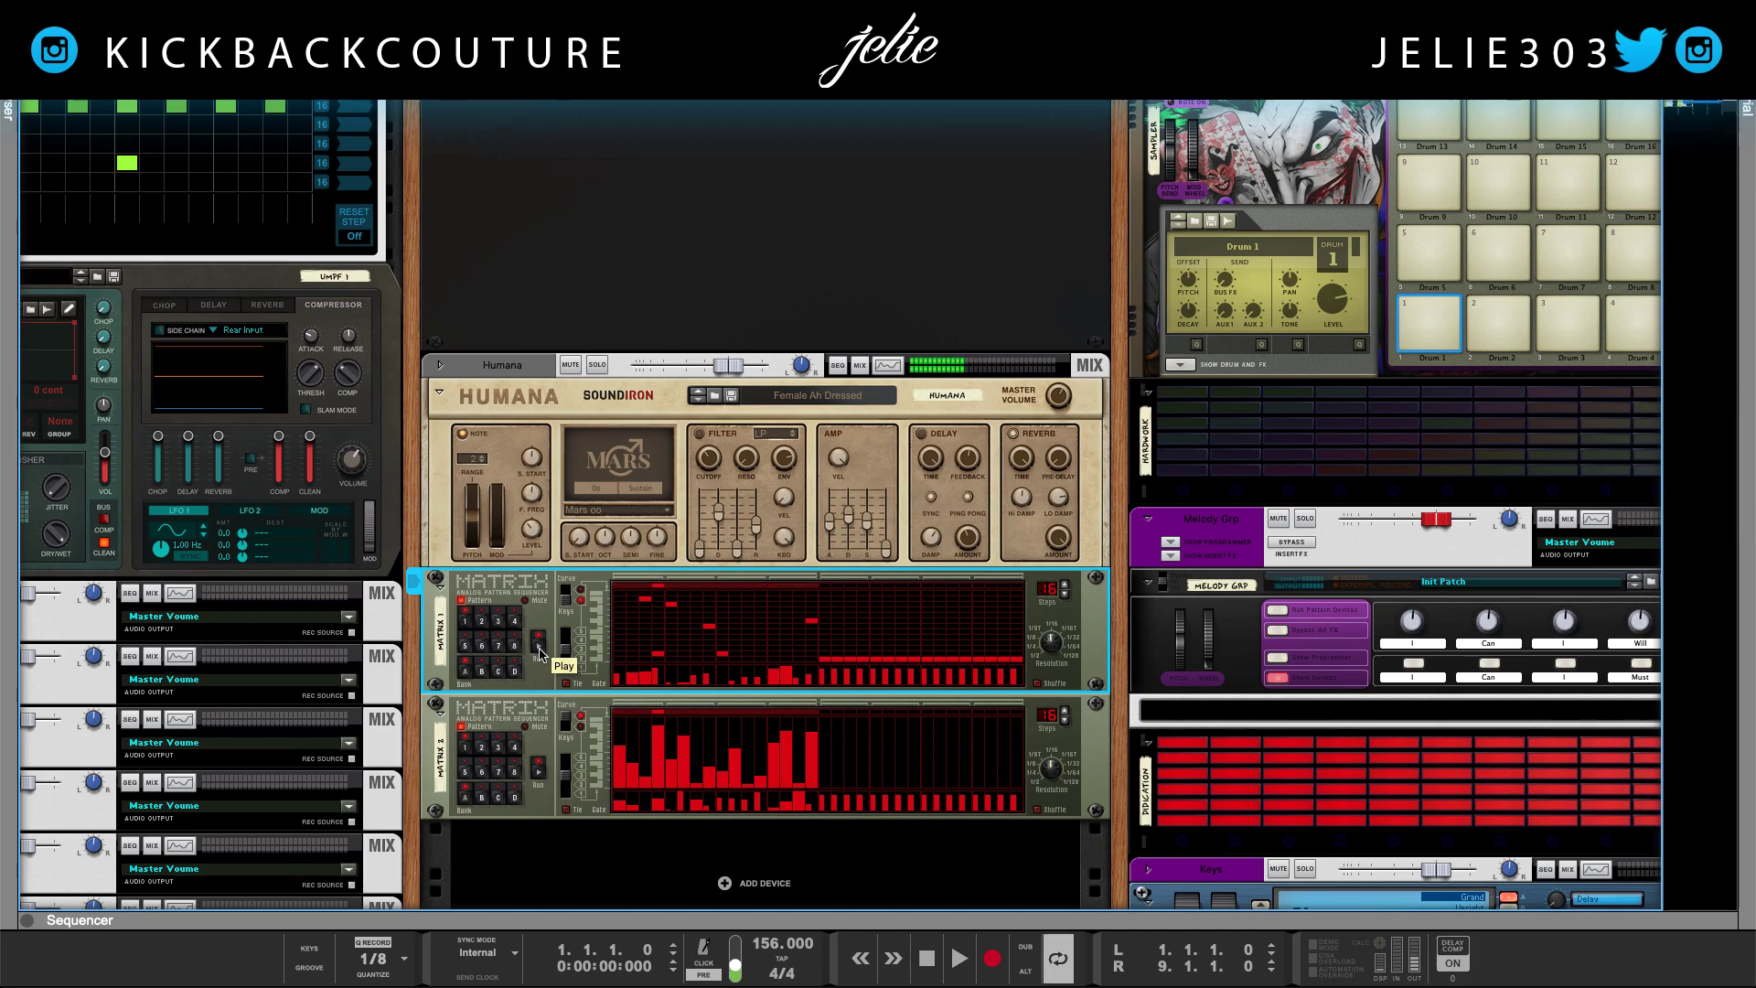
- Reconnect Humana's Pitch Bend CV input to the second Matrix, moving the cable from its Note CV to its Curve CV output
key("Tab")
left_click(662, 495)
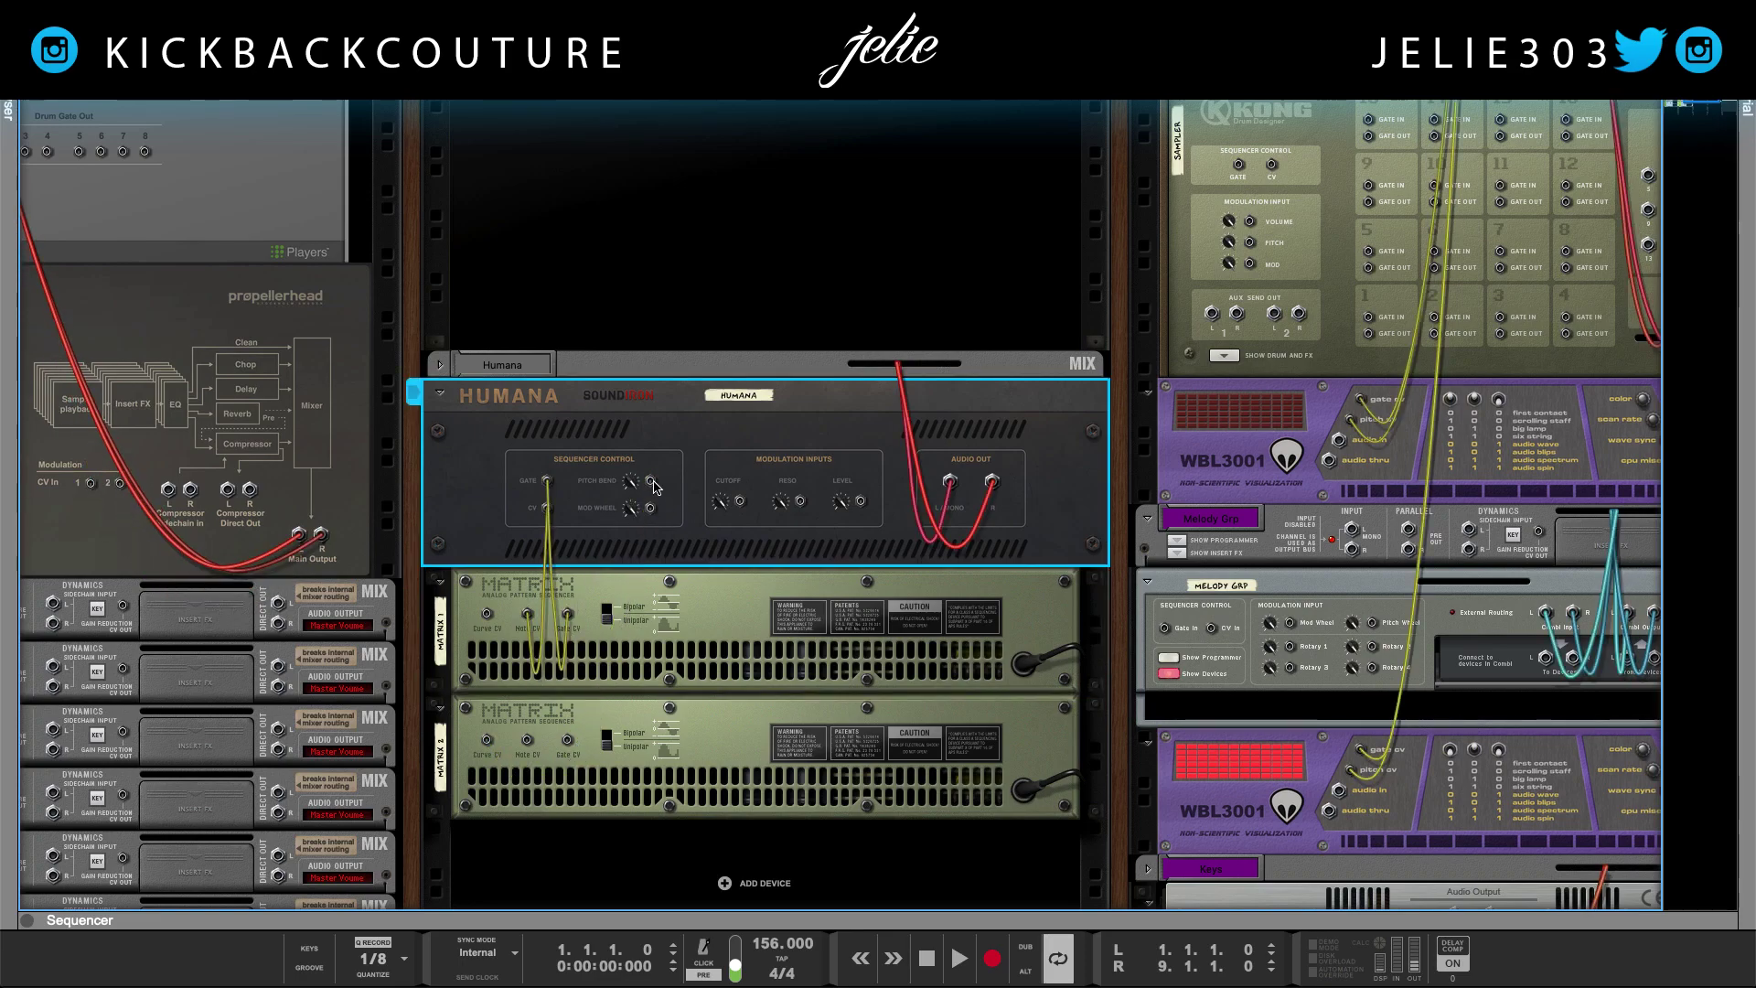
left_click_drag(652, 494, 528, 742)
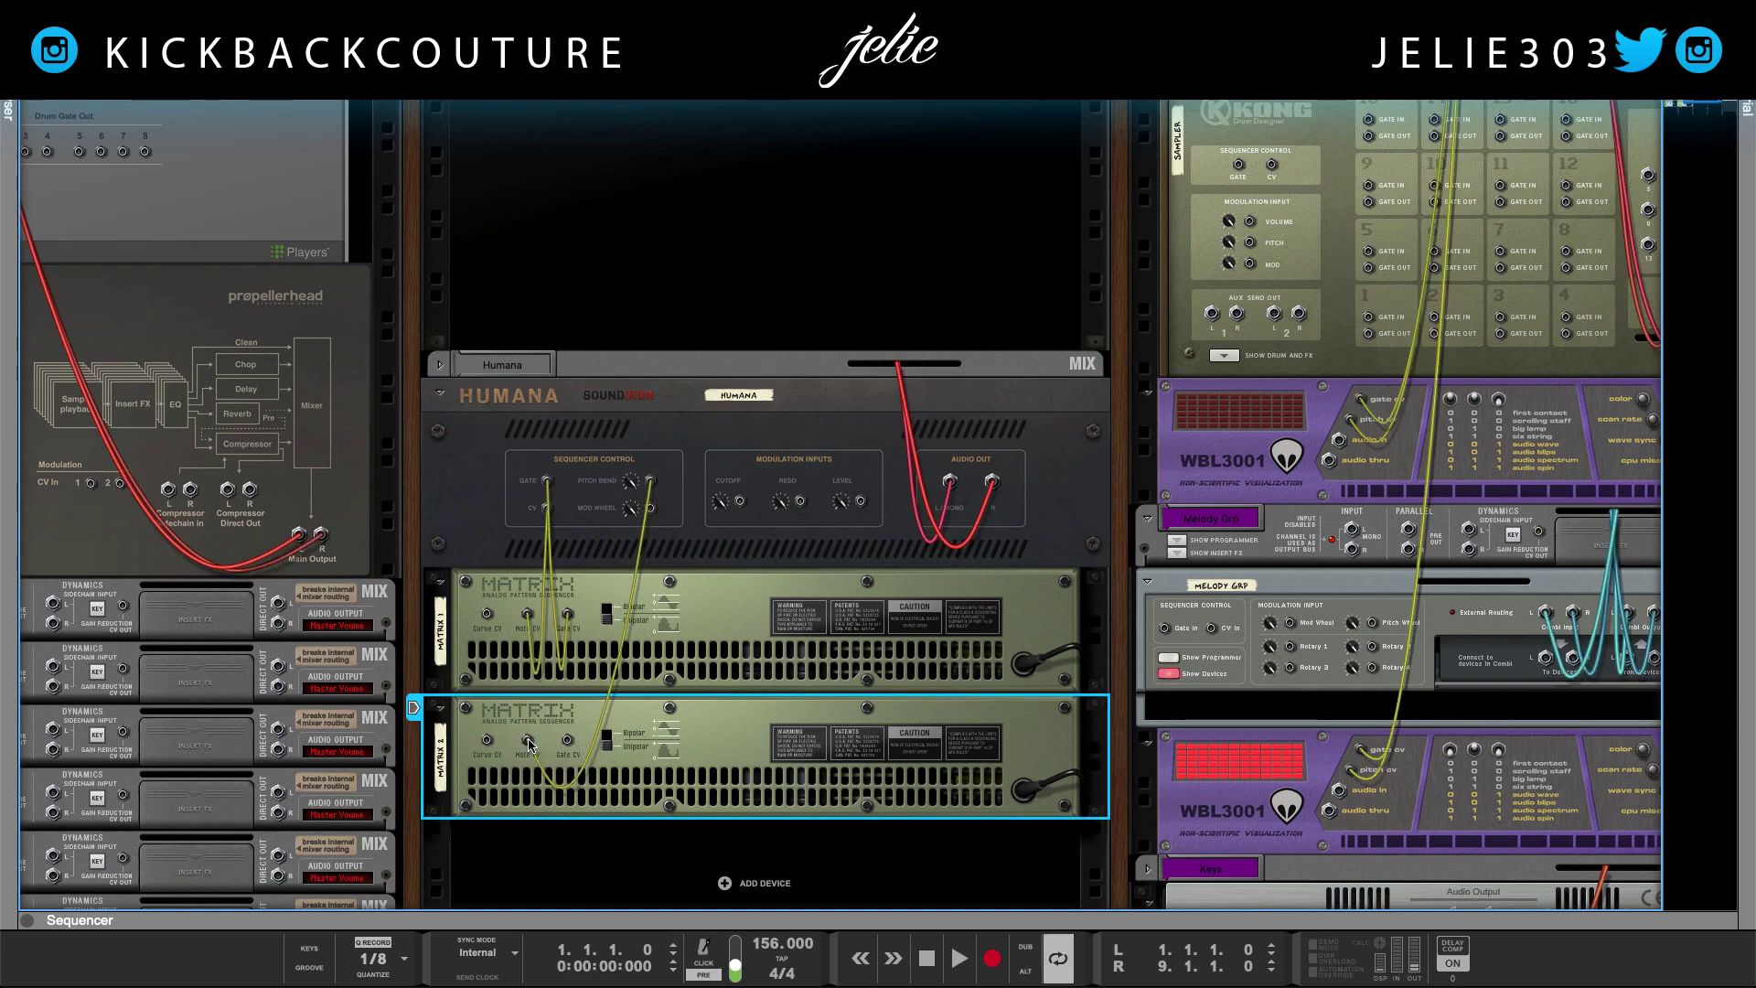
left_click_drag(529, 743, 488, 740)
key("space")
key("Tab")
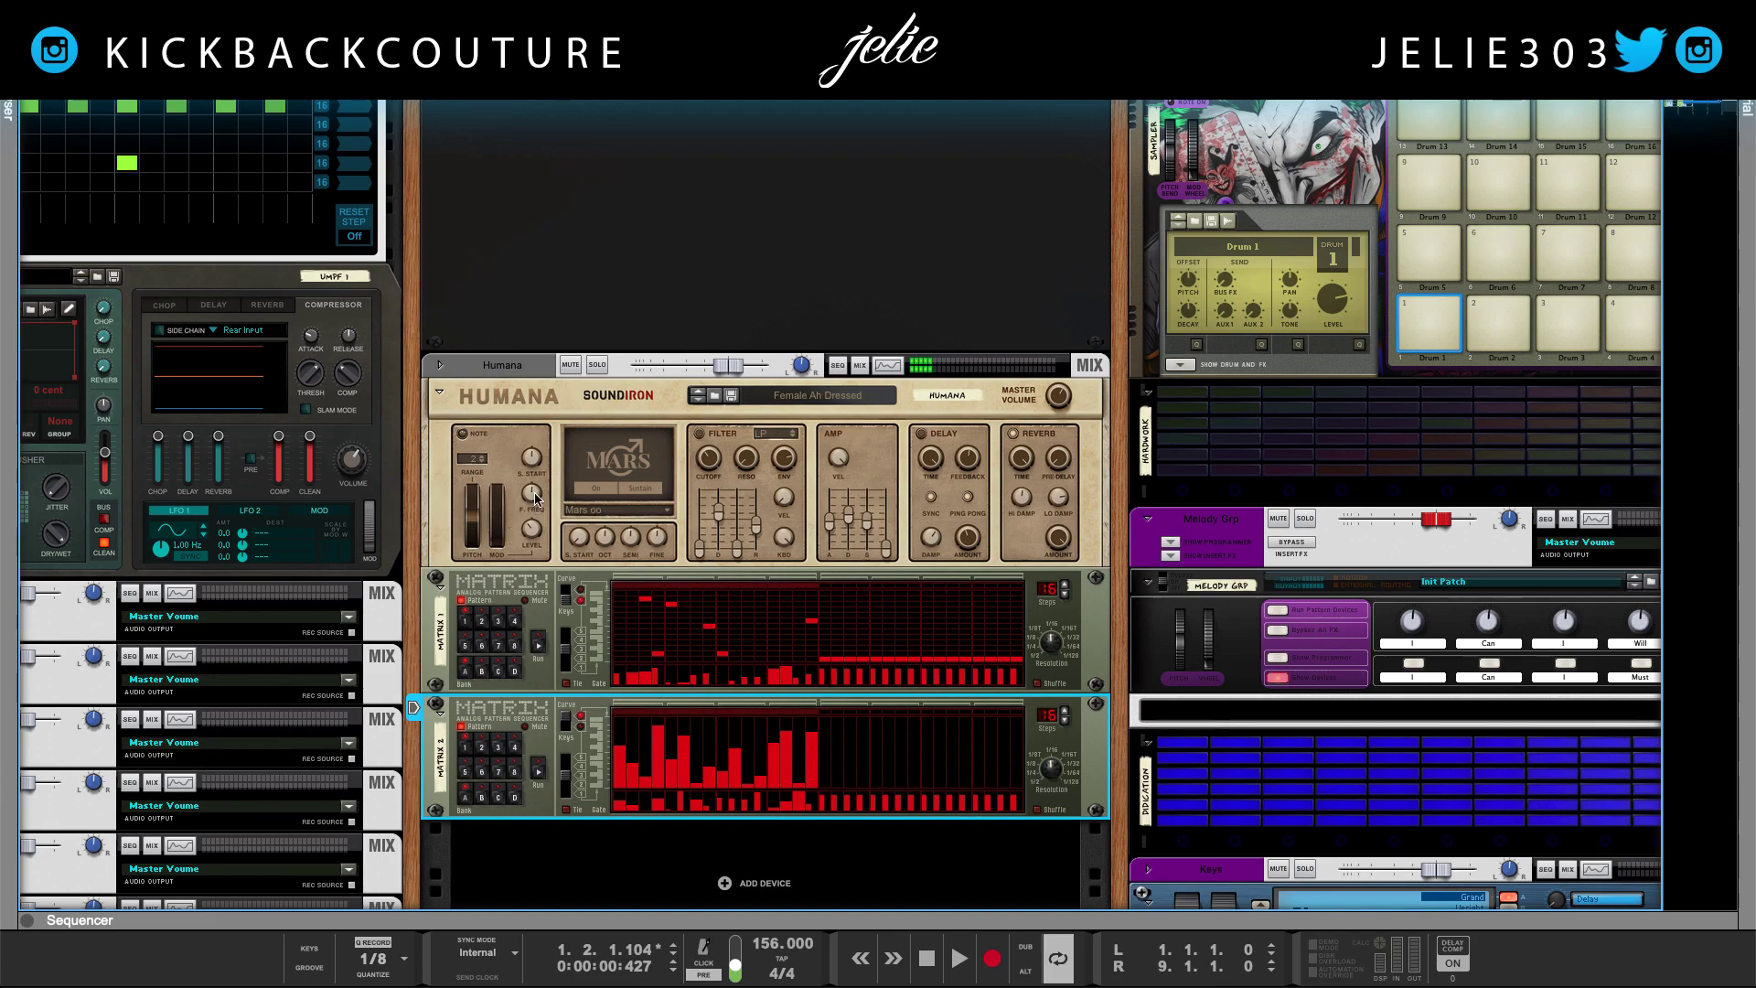
- Cable the second Matrix to Humana's Mod Wheel CV input as well, and play the song from the front view
left_click(537, 502)
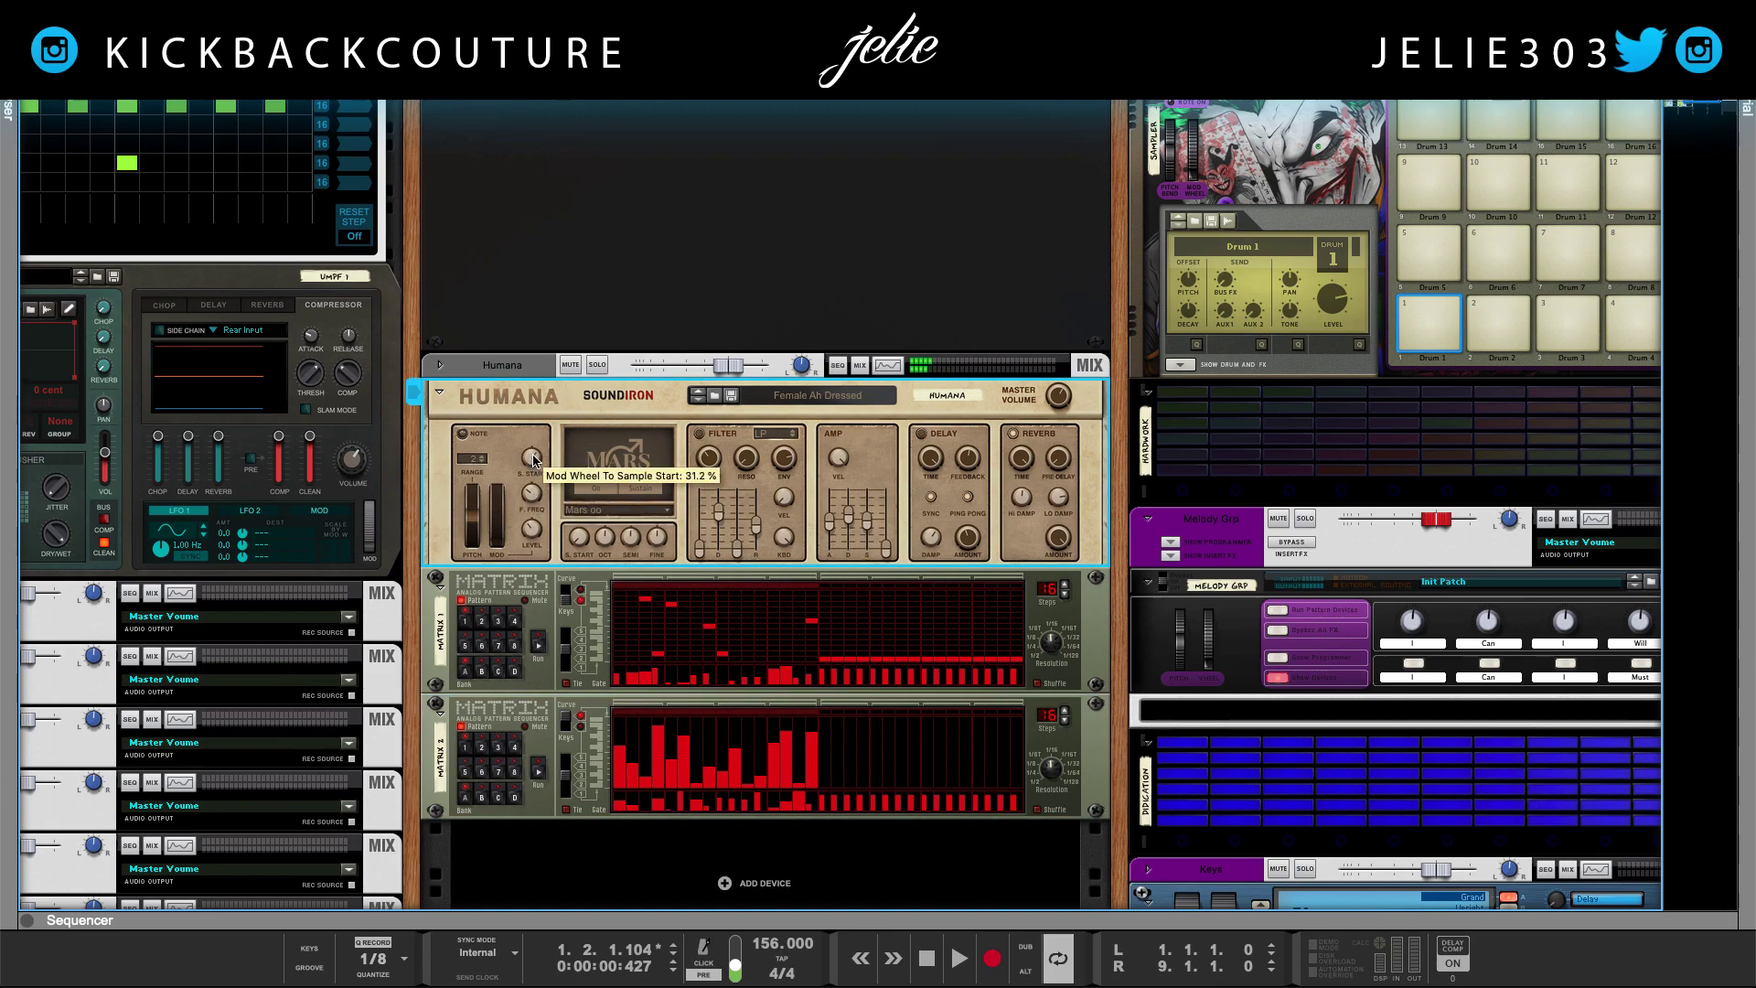
key("Tab")
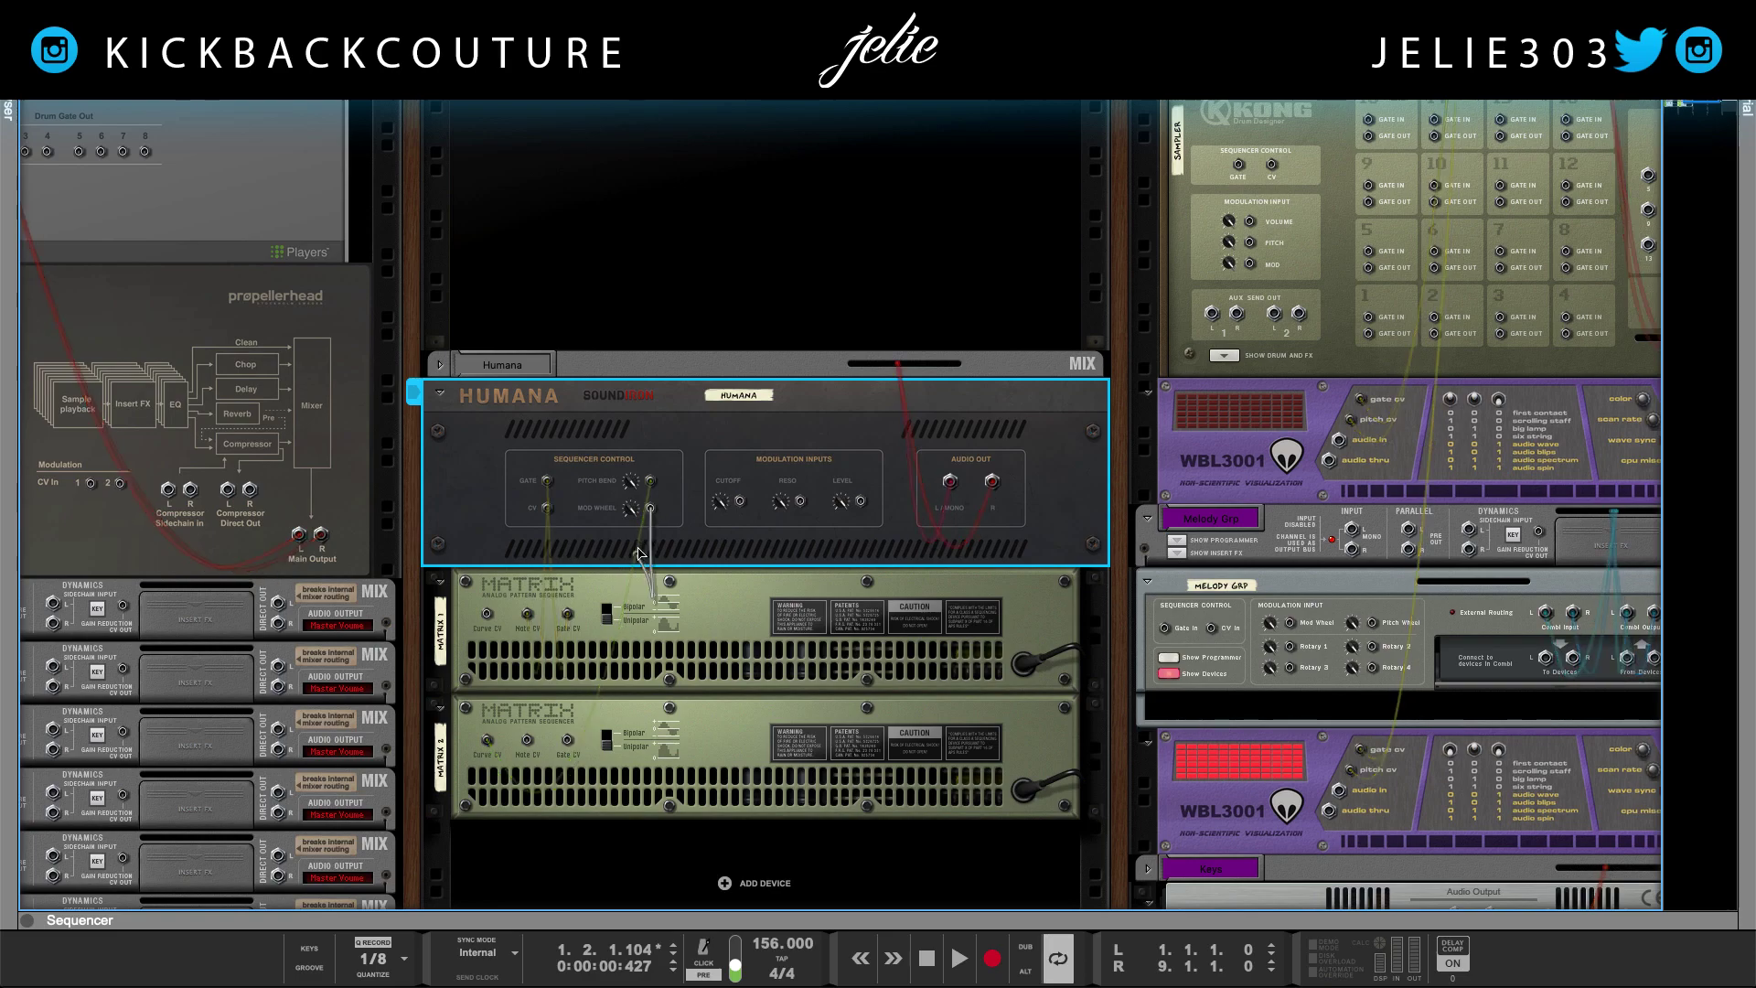
key("Tab")
key("space")
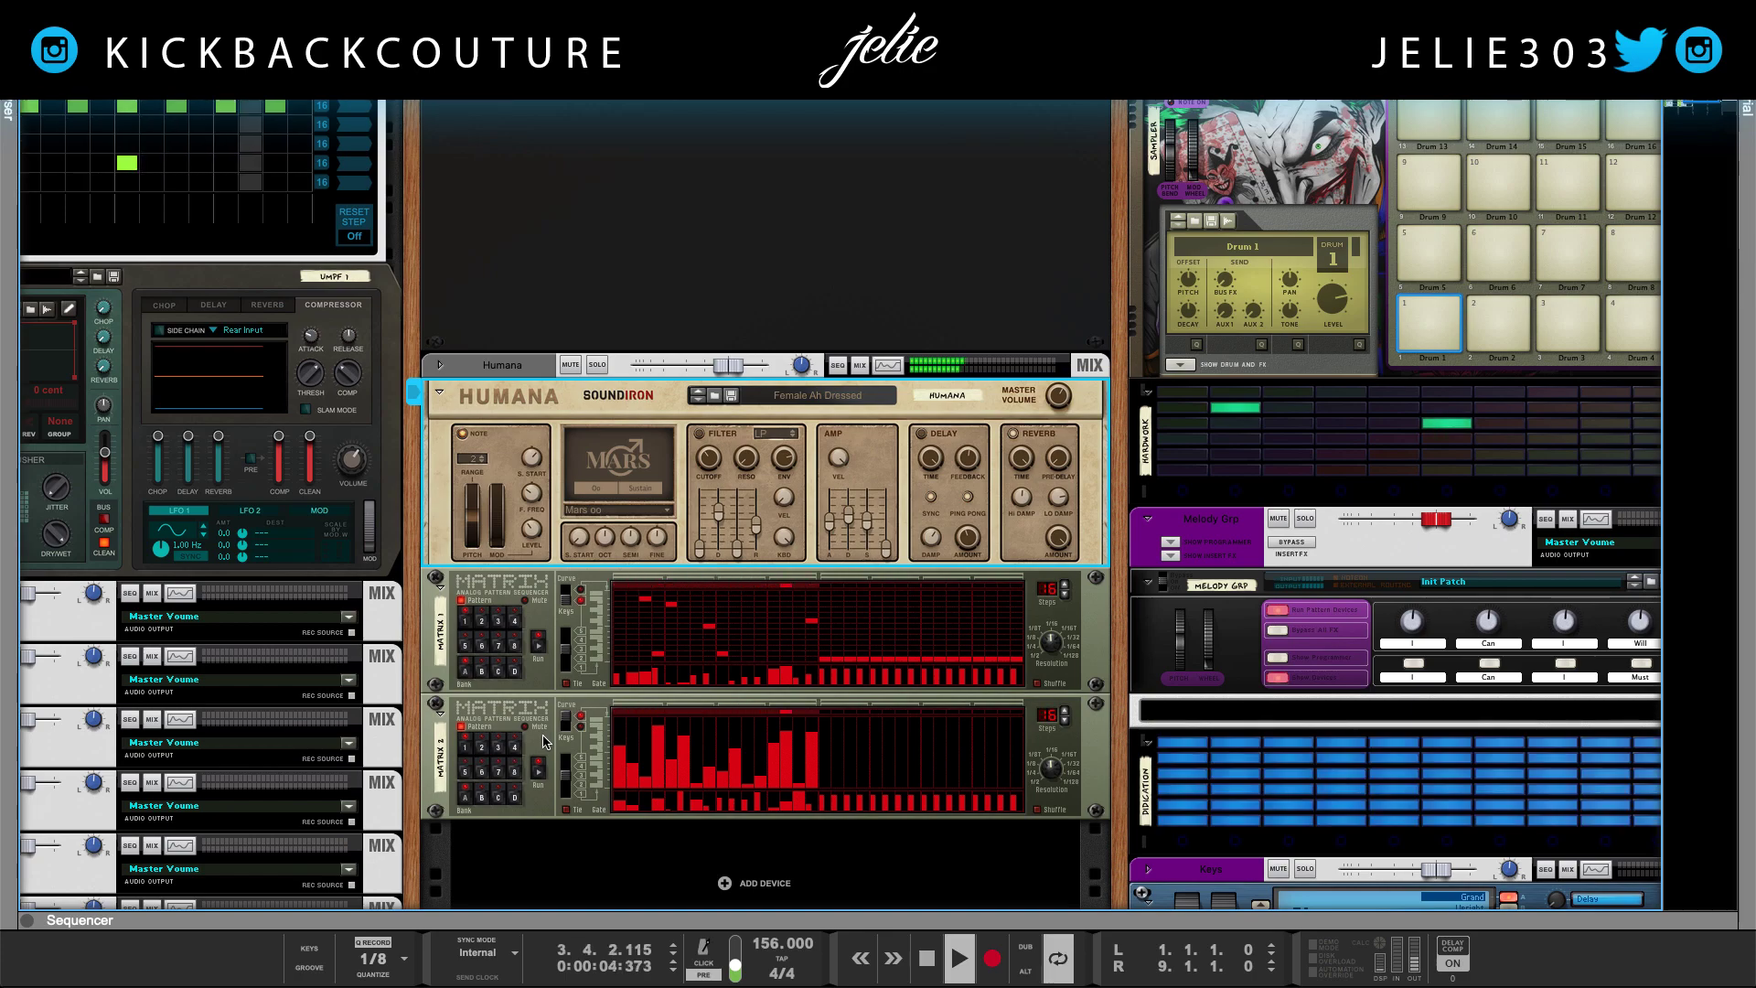
- Set Humana's Pitch Bend CV input trim to 0, audition it in playback, and return to the front view with playback stopped
key("Tab")
key("space")
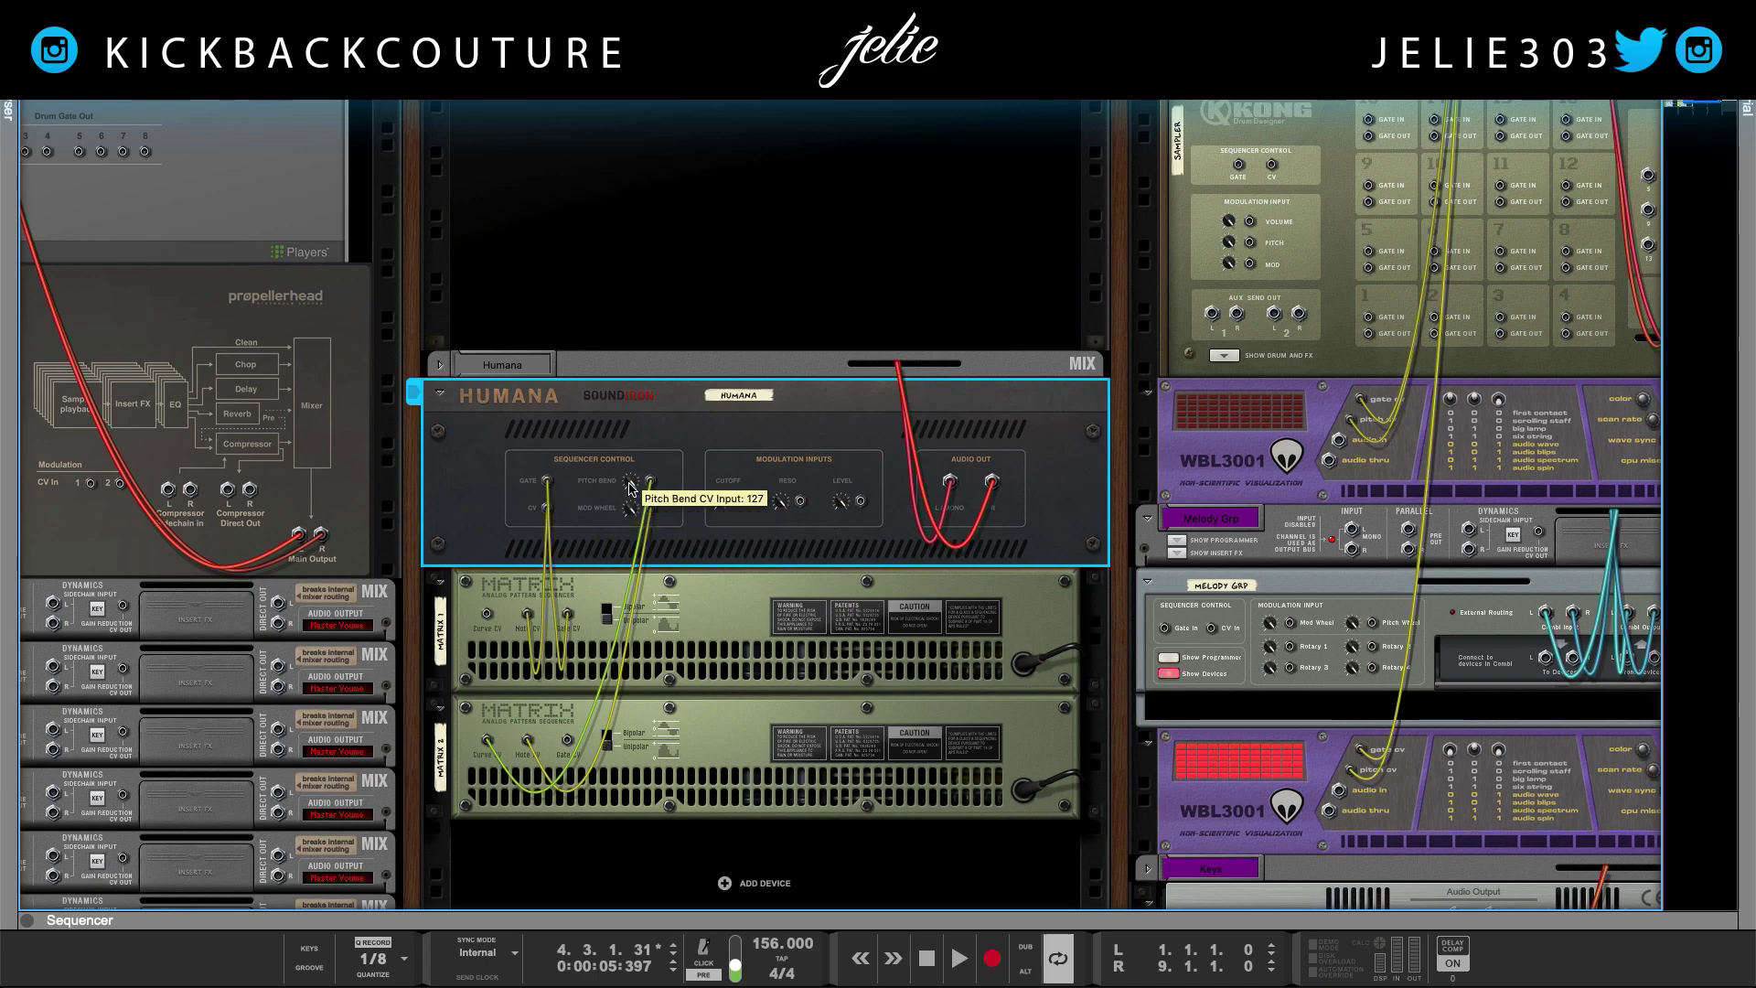
key("space")
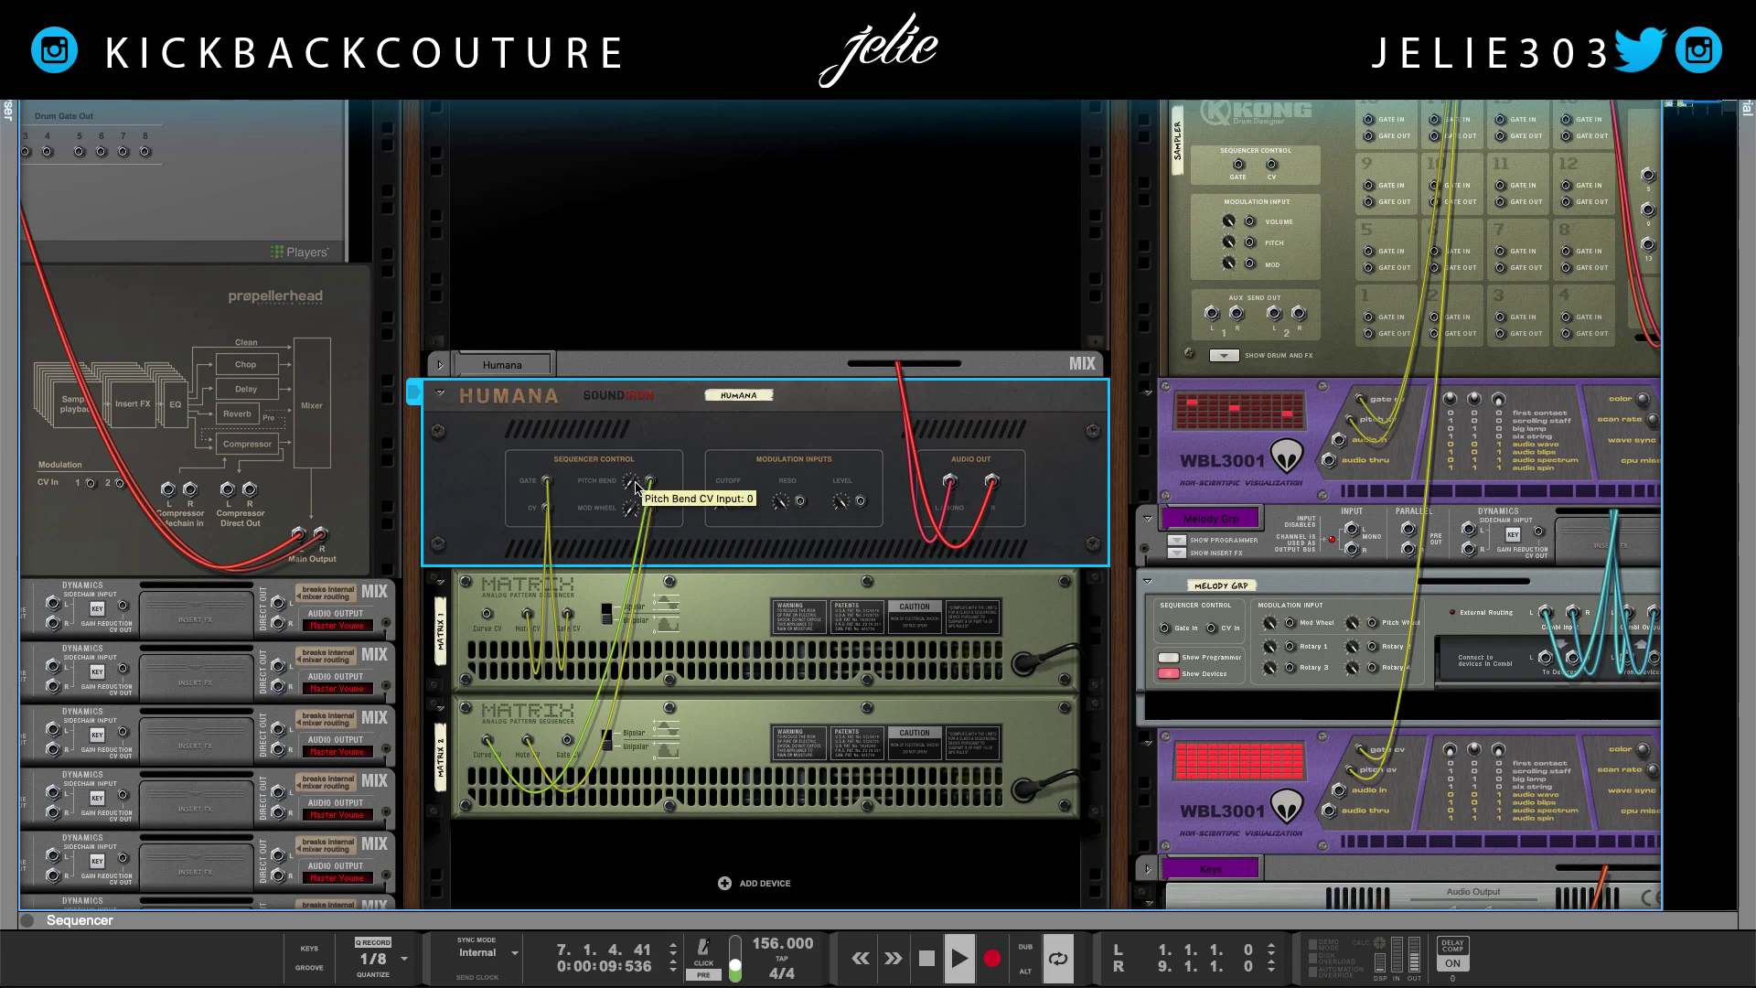
key("space")
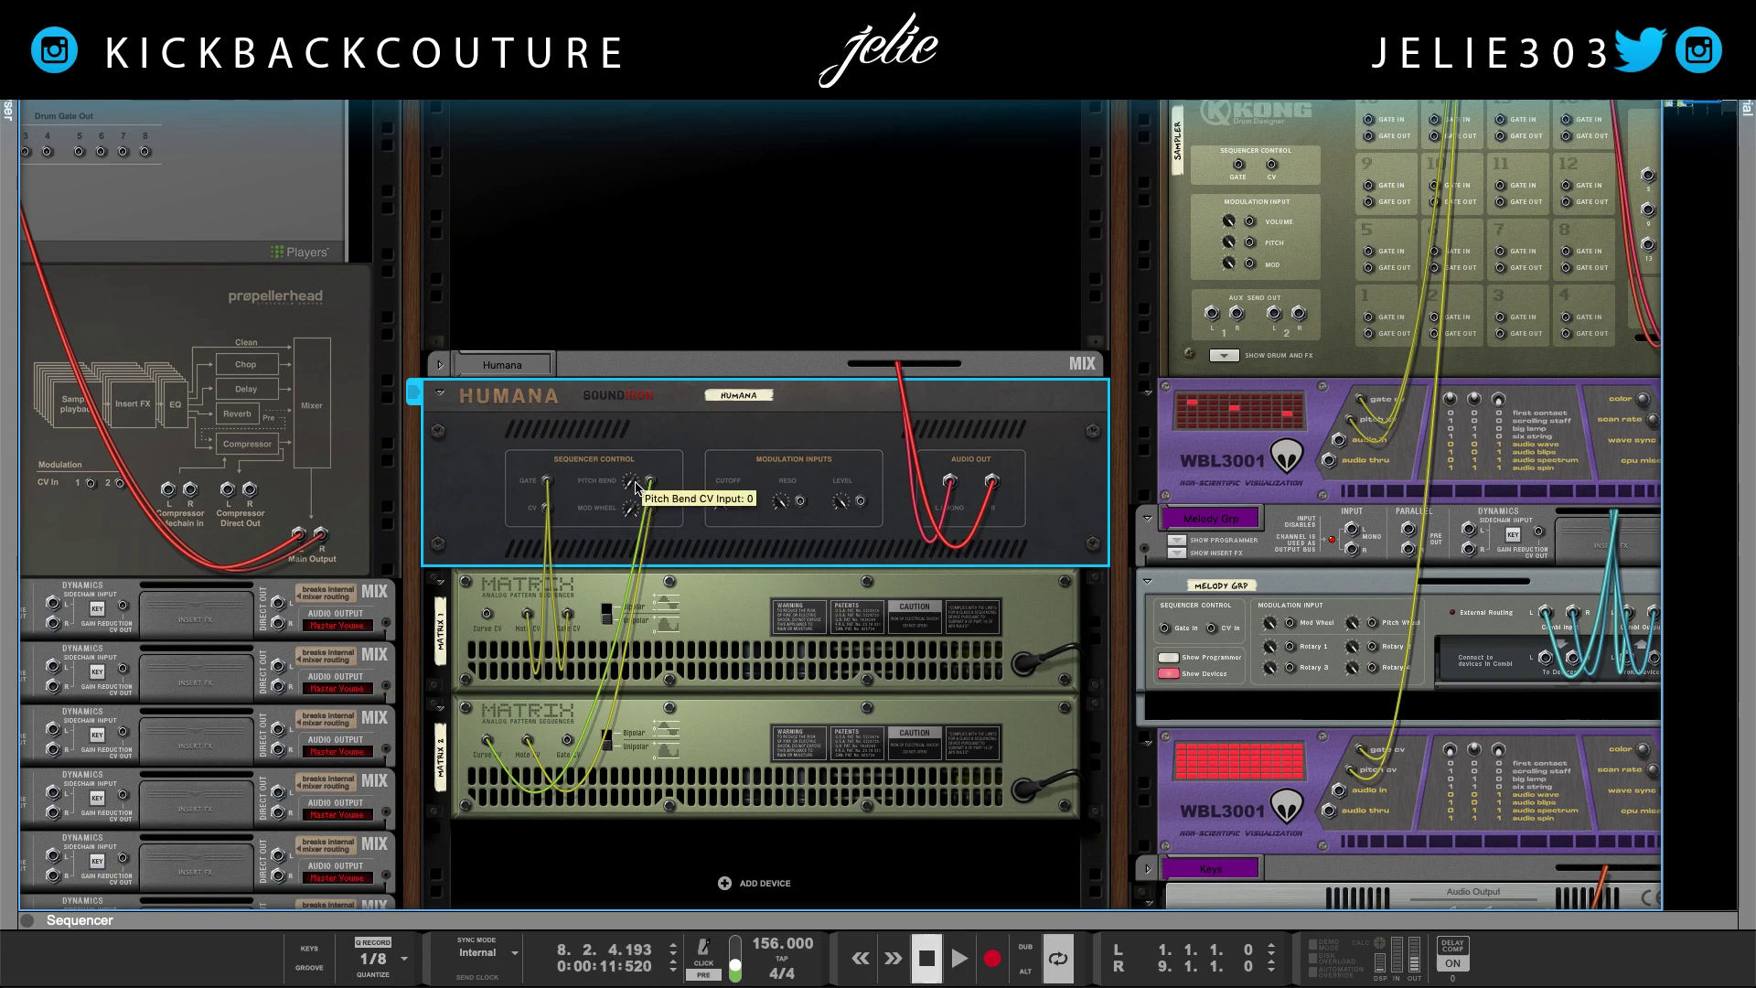
key("Tab")
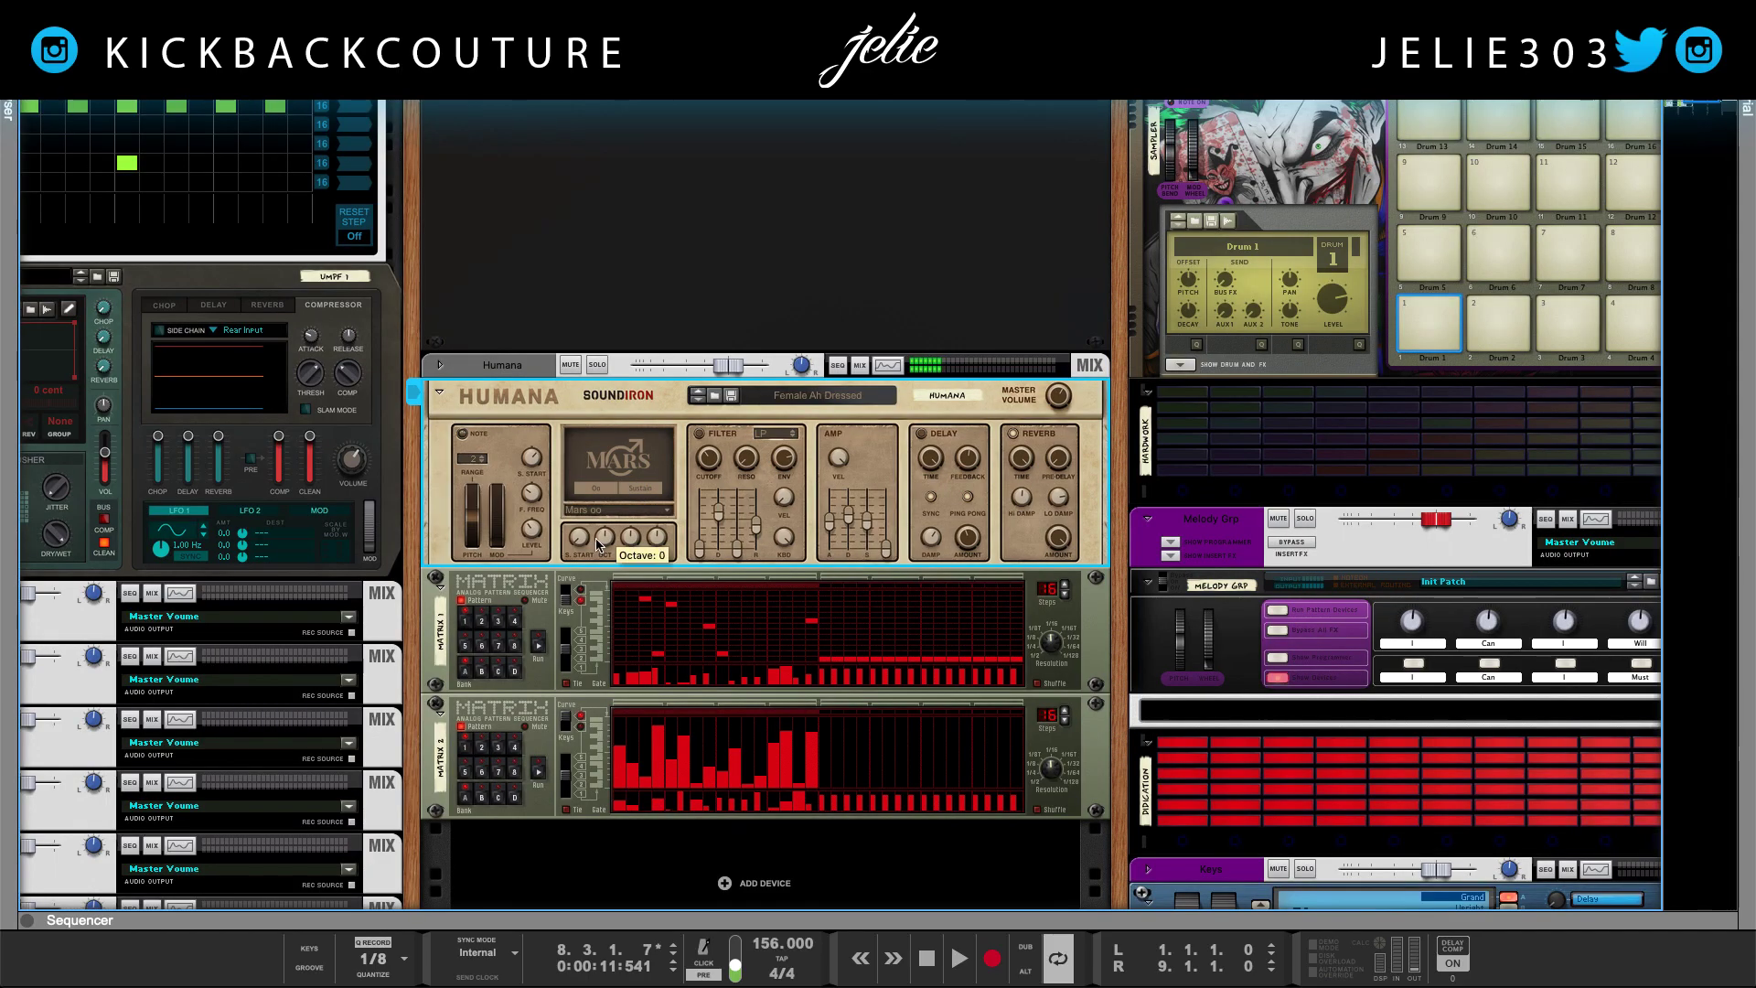
- Run both Matrix patterns and raise Humana's Pitch Bend CV input trim while listening to the modulation
left_click(538, 647)
left_click(539, 773)
key("Tab")
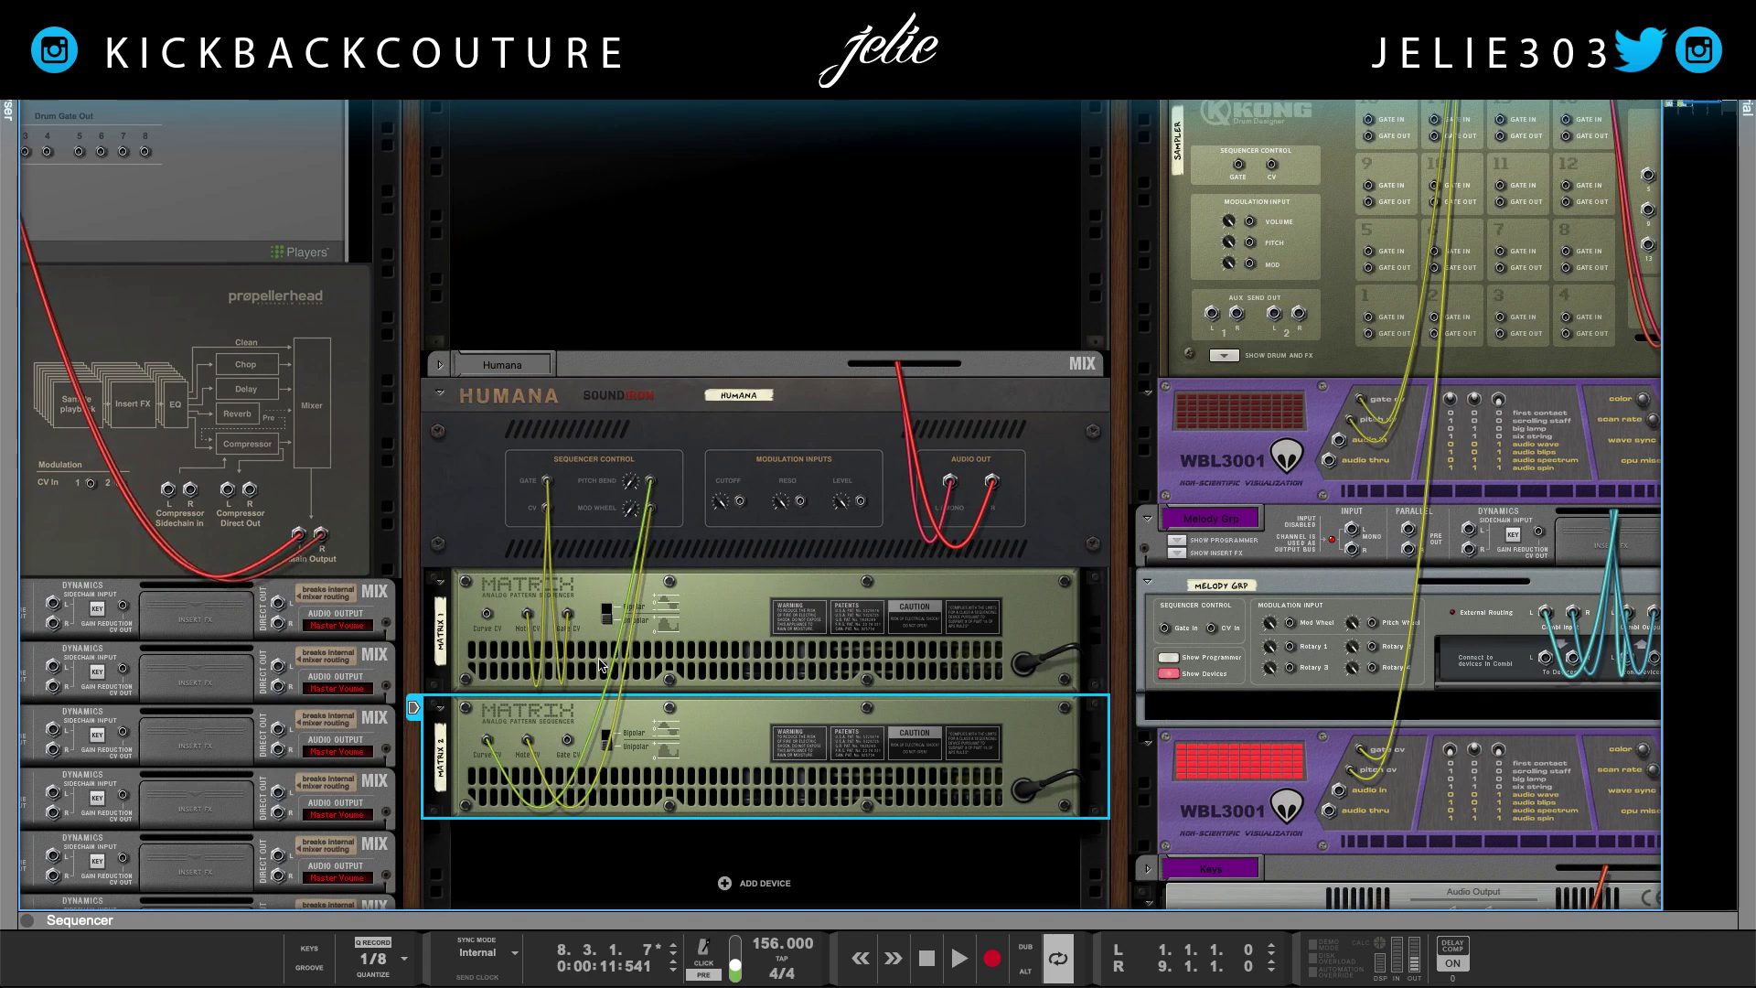
left_click(637, 476)
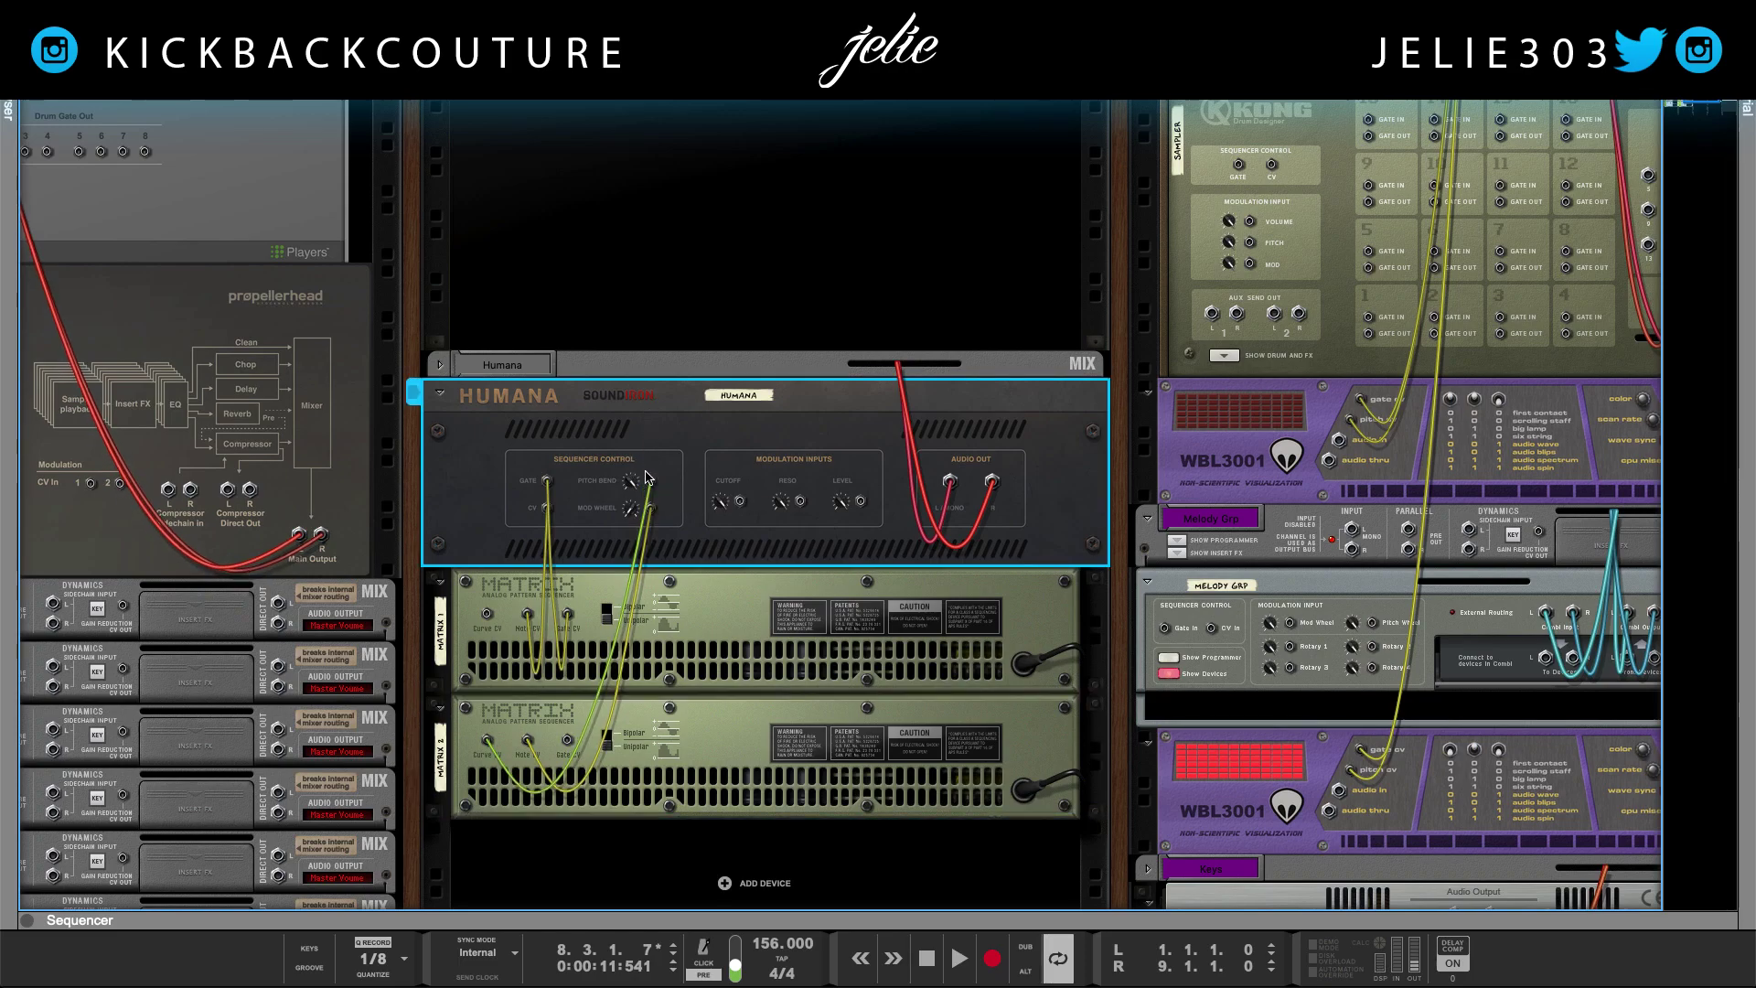
left_click_drag(632, 496, 635, 460)
key("Tab")
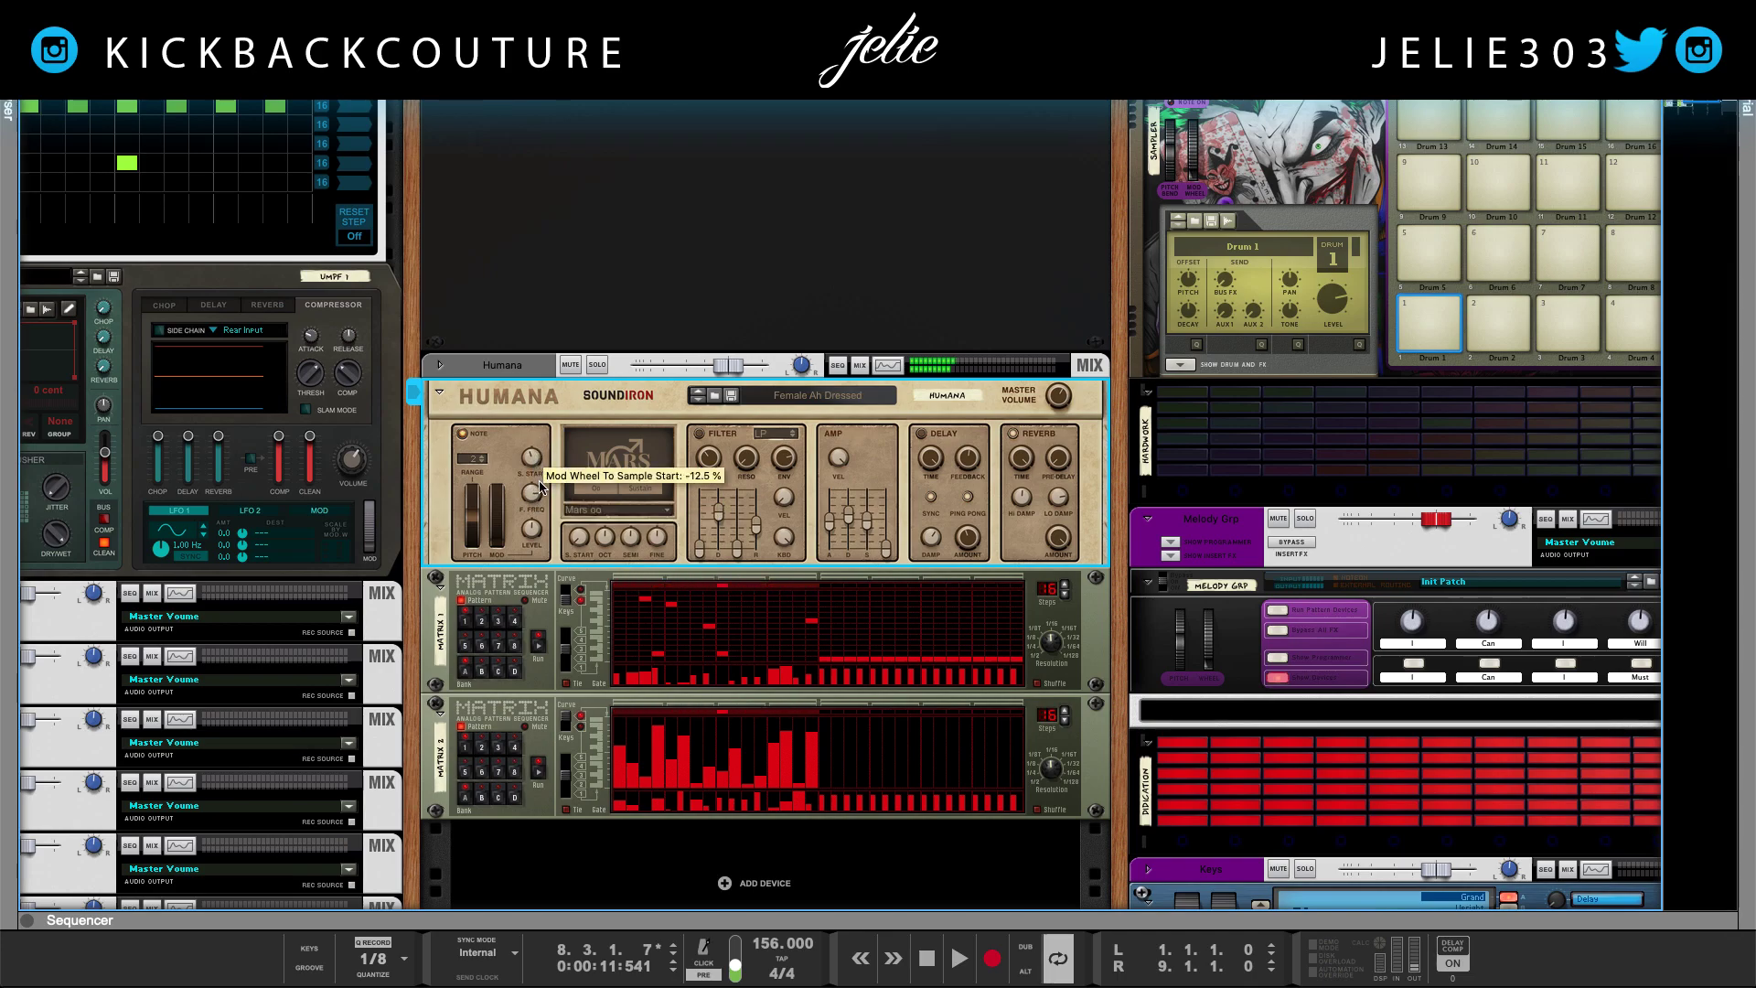
- Delete both Matrix sequencers below Humana, after a last check of their rear cabling
key("Tab")
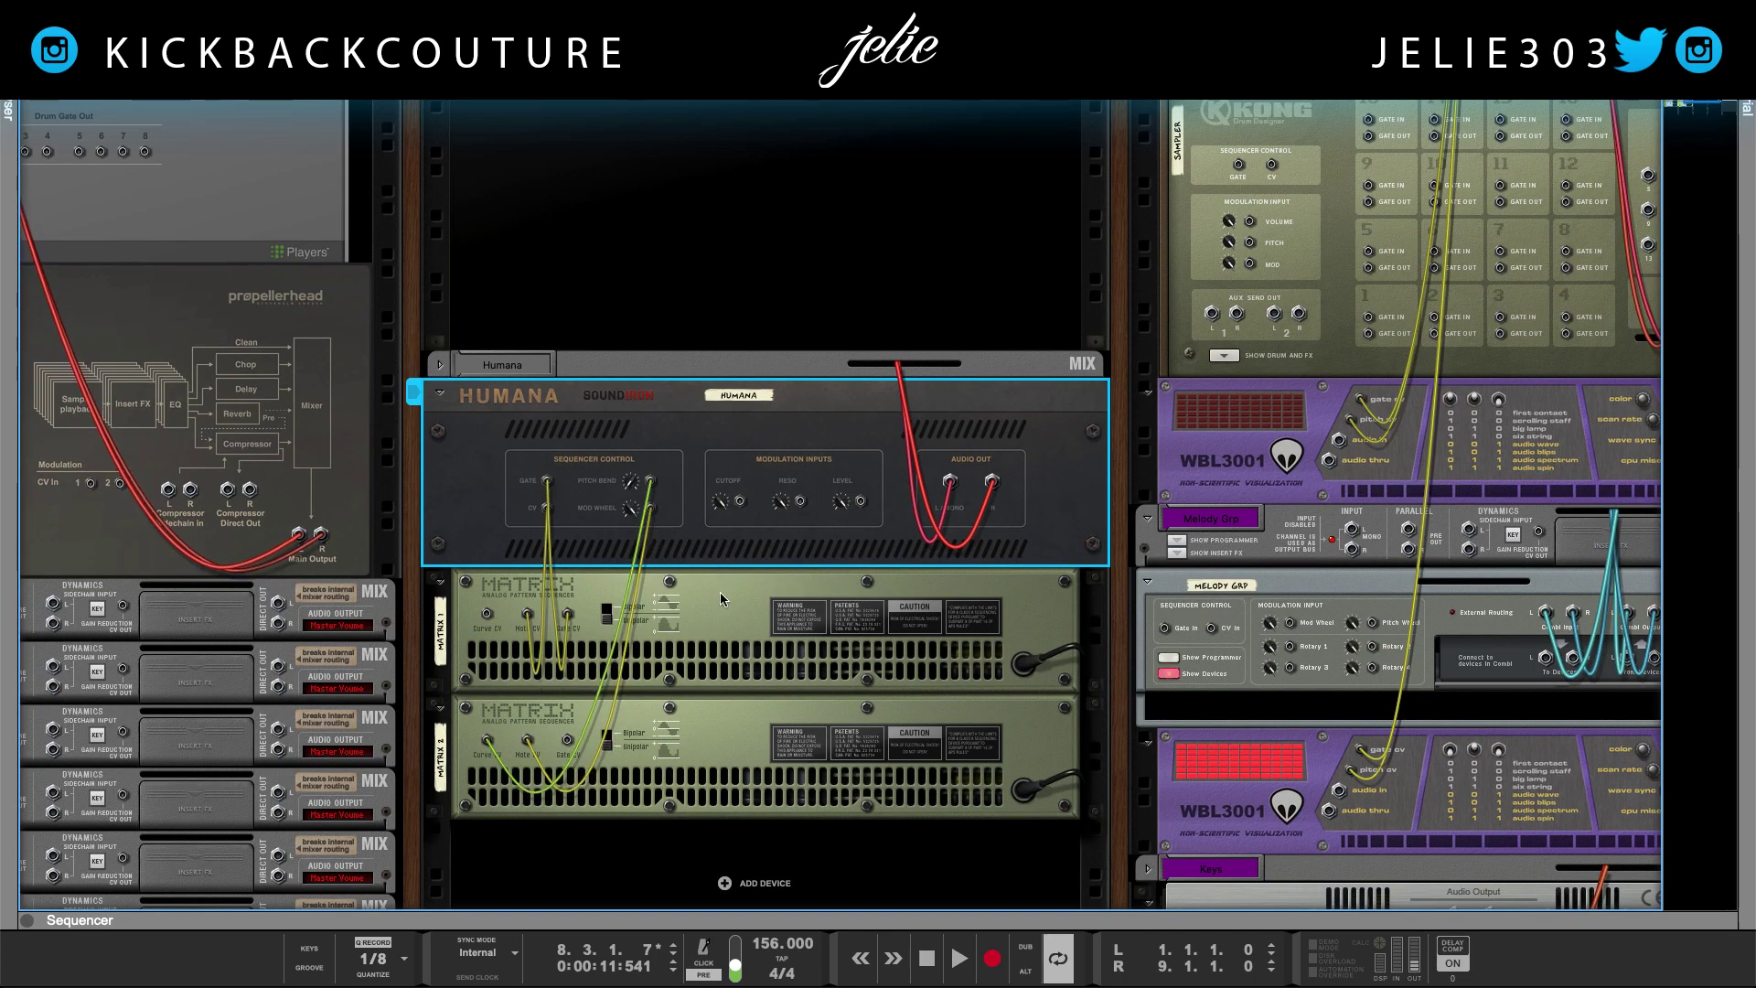
key("space")
key("Tab")
left_click(510, 600)
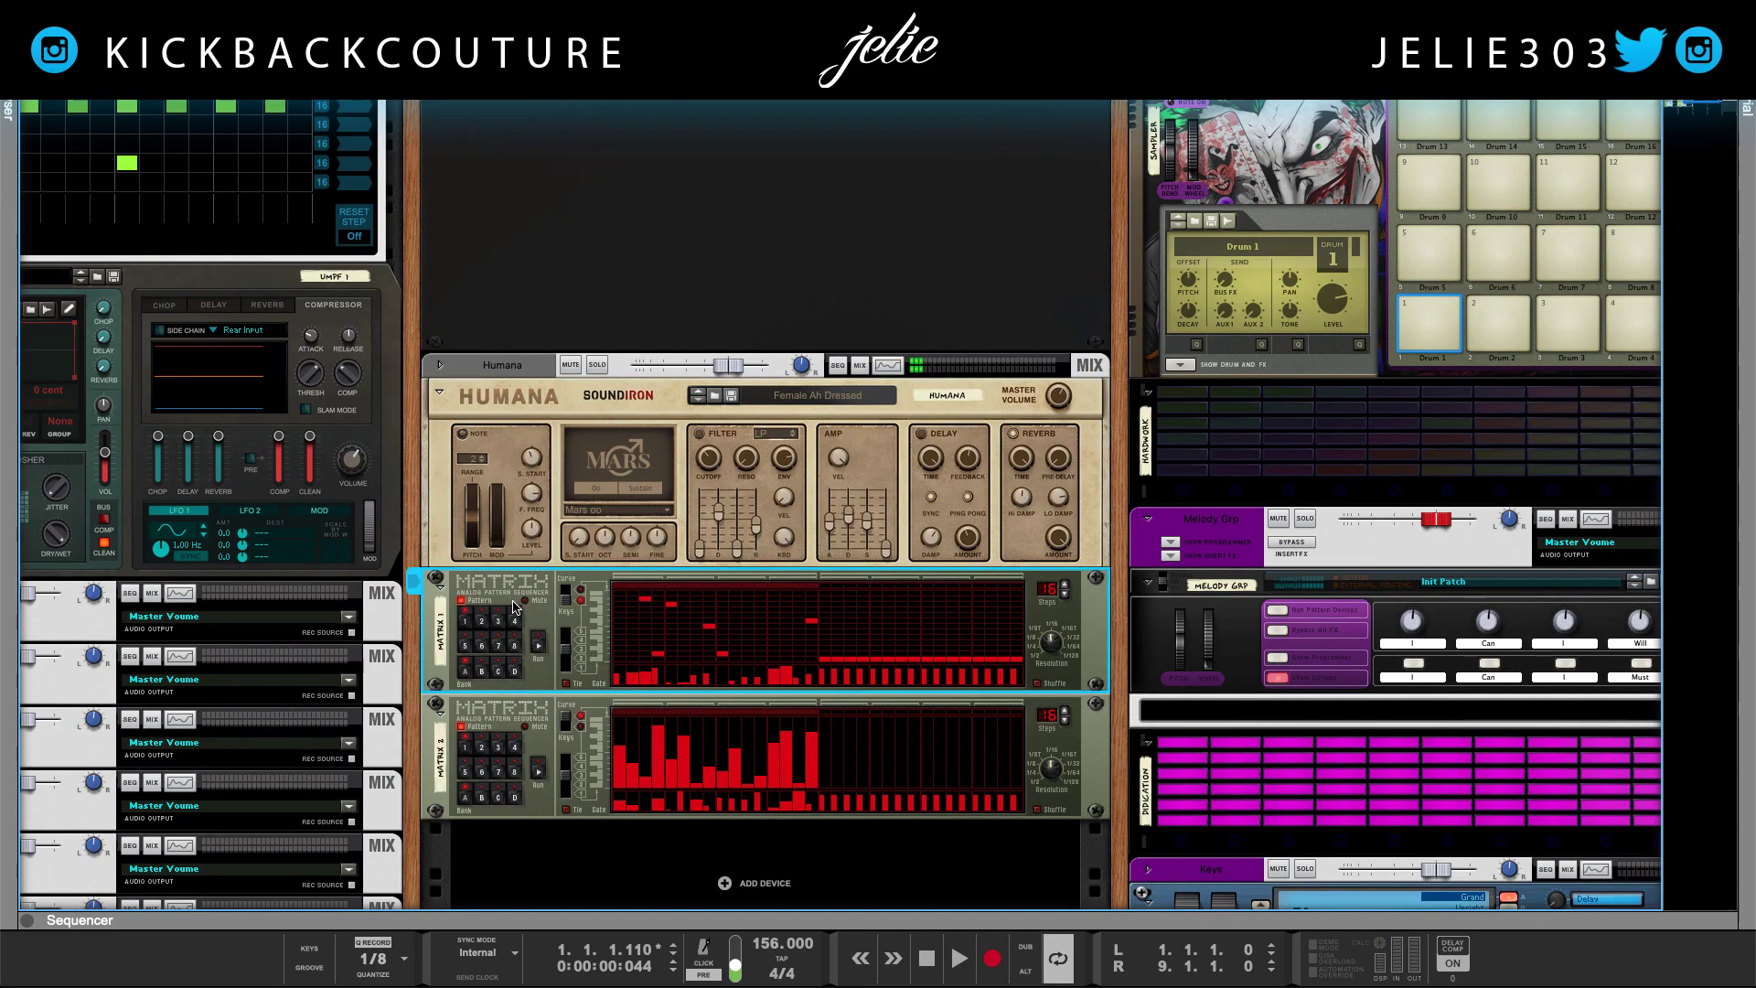
key("Delete")
key("Delete")
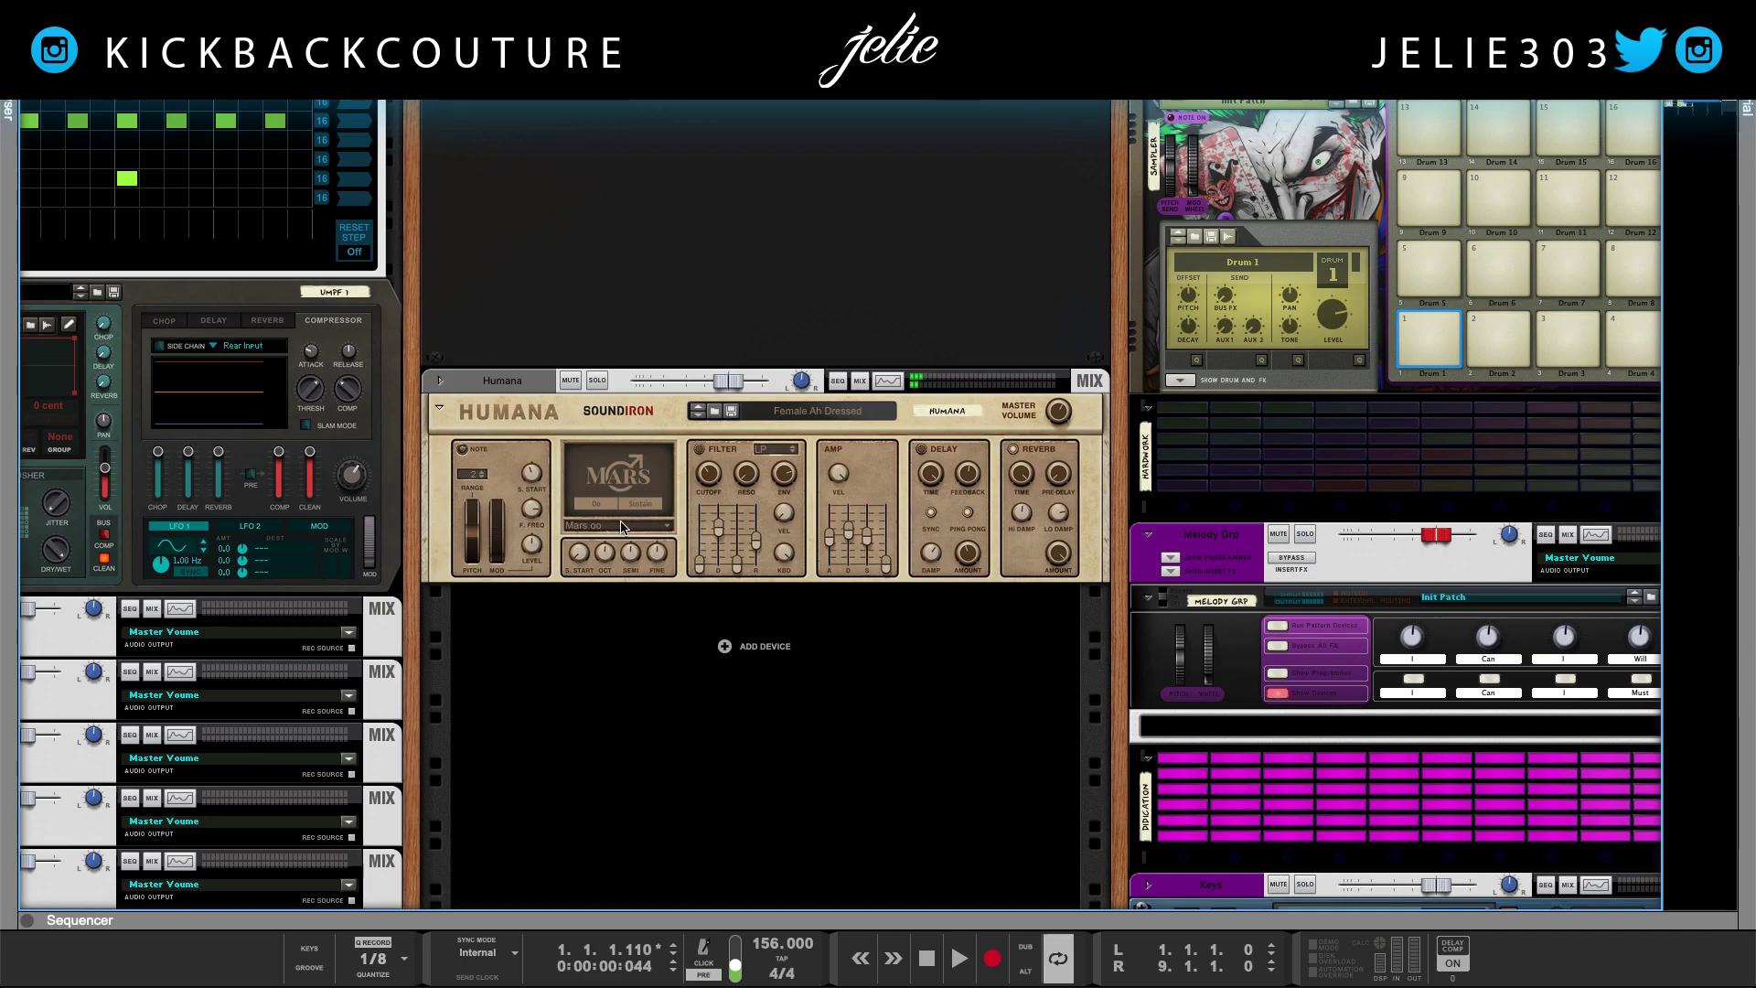
- Switch Humana's sample to Mars oo Staccato, and load the Mars Ah Space Pad patch from its patch browser
left_click(621, 527)
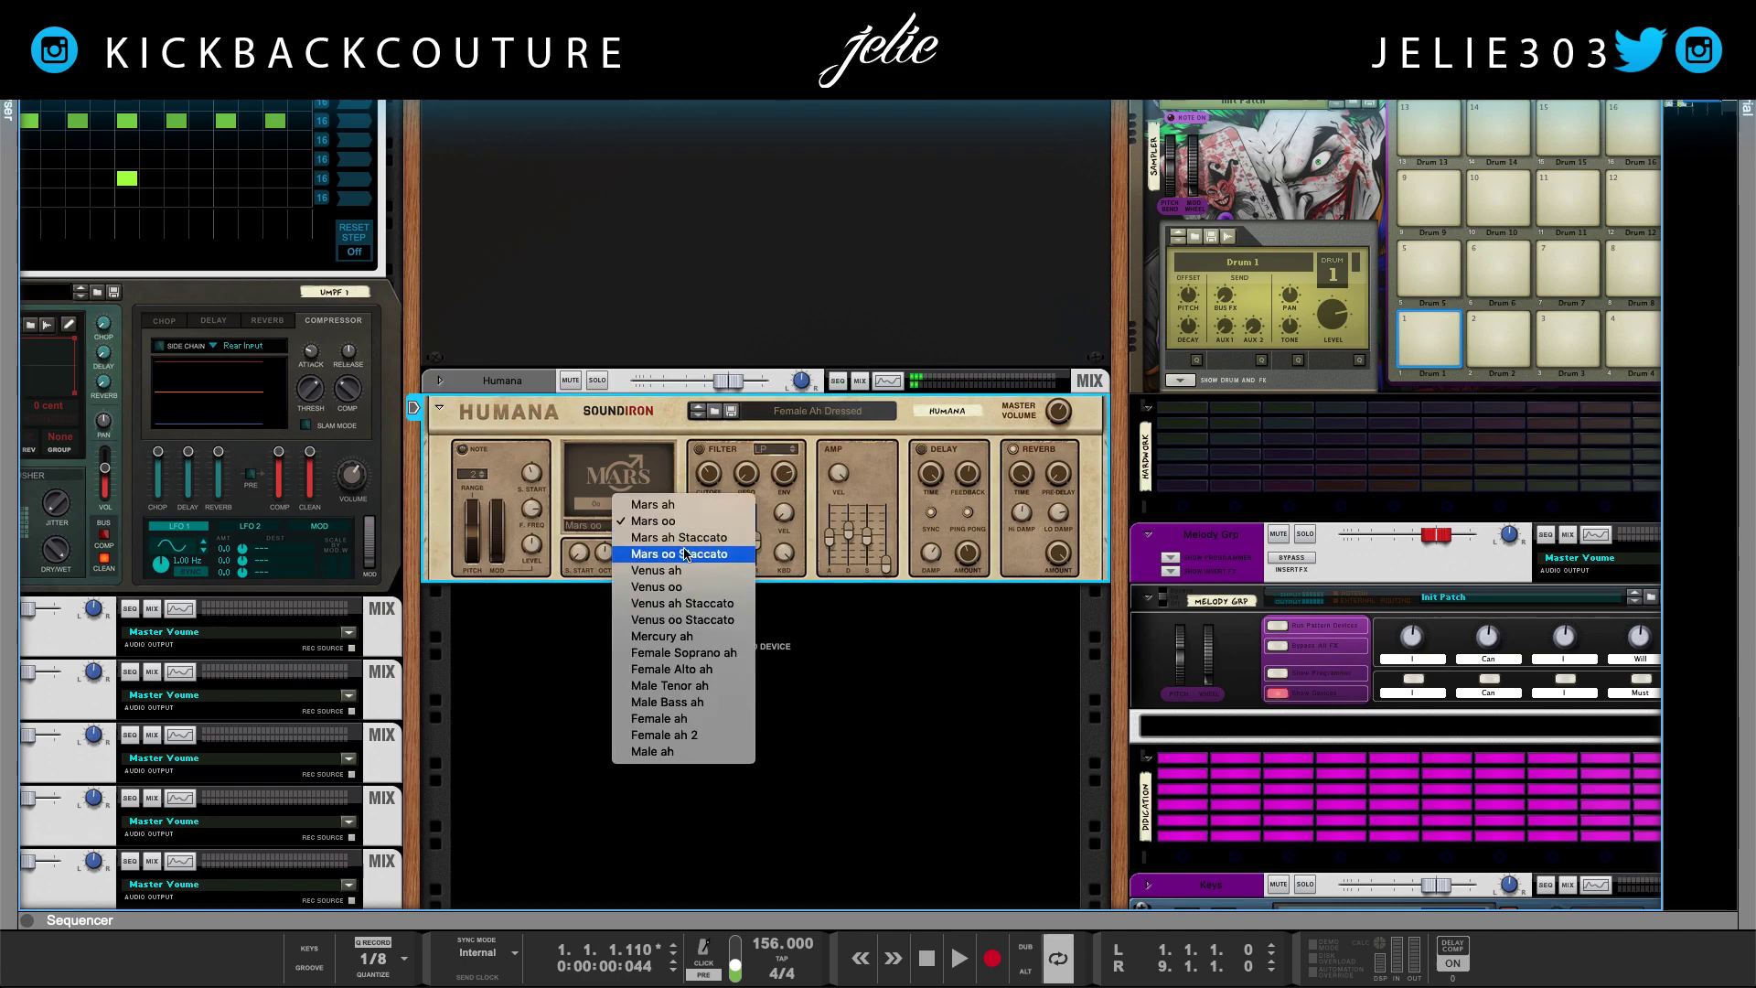
left_click(640, 552)
left_click(714, 412)
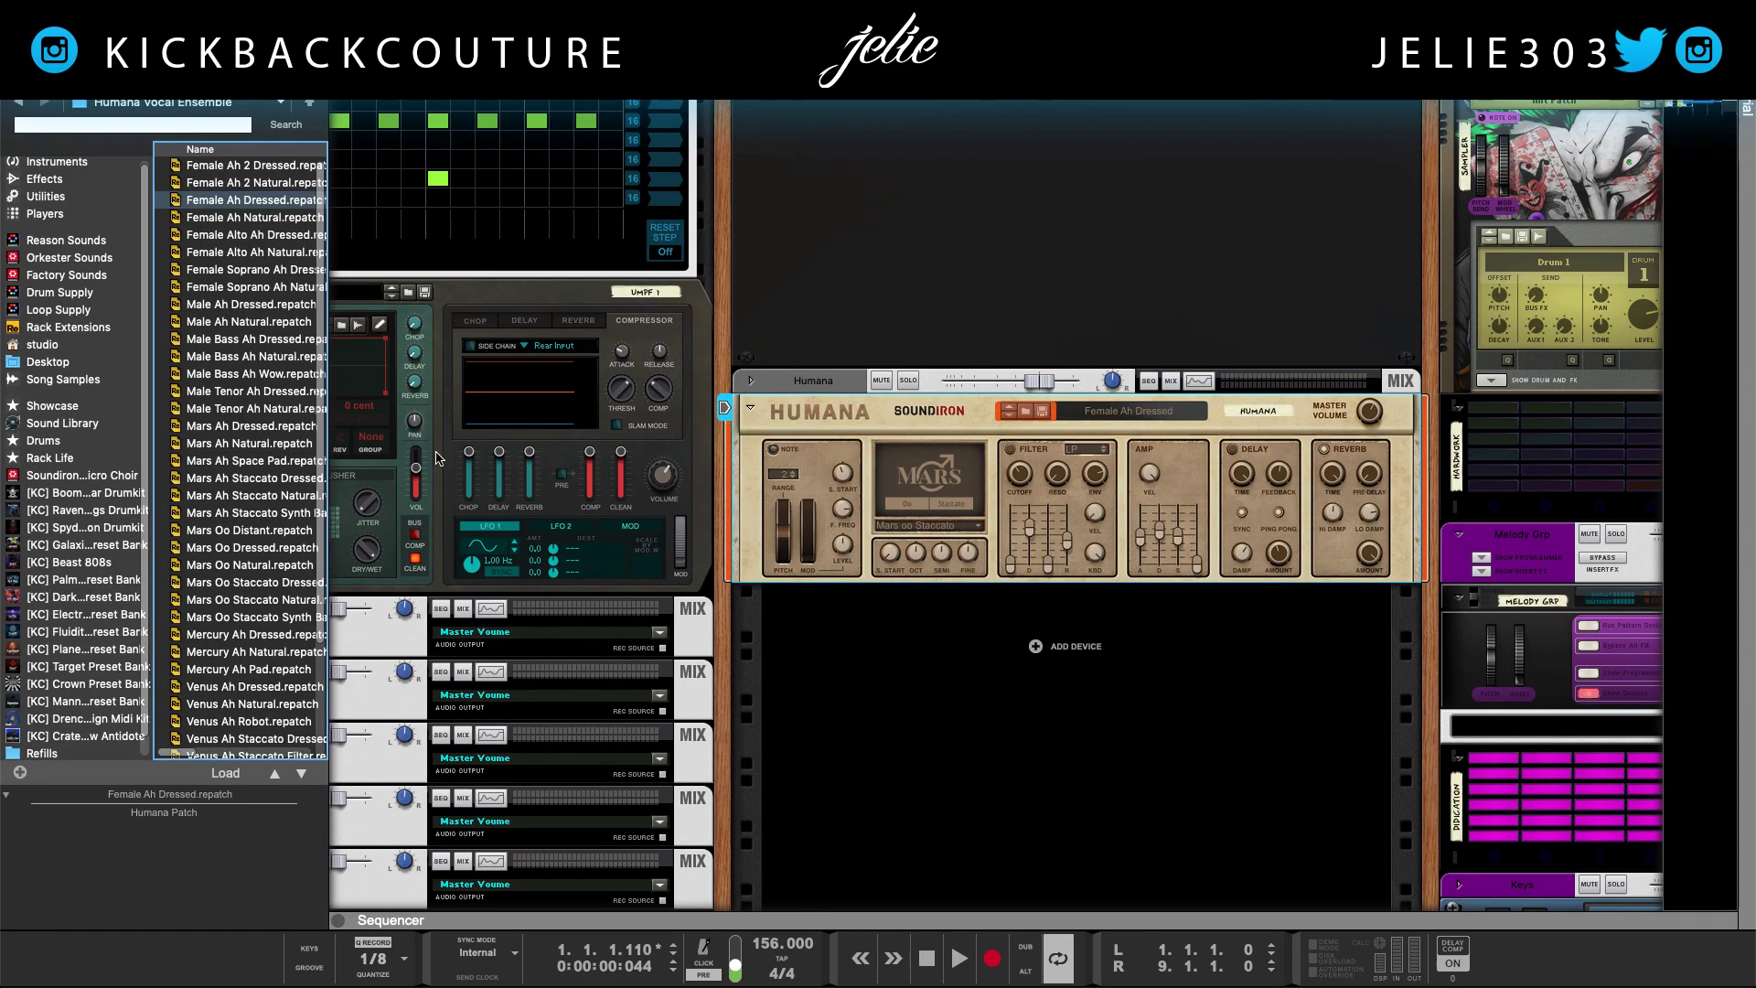
left_click_drag(276, 464, 868, 509)
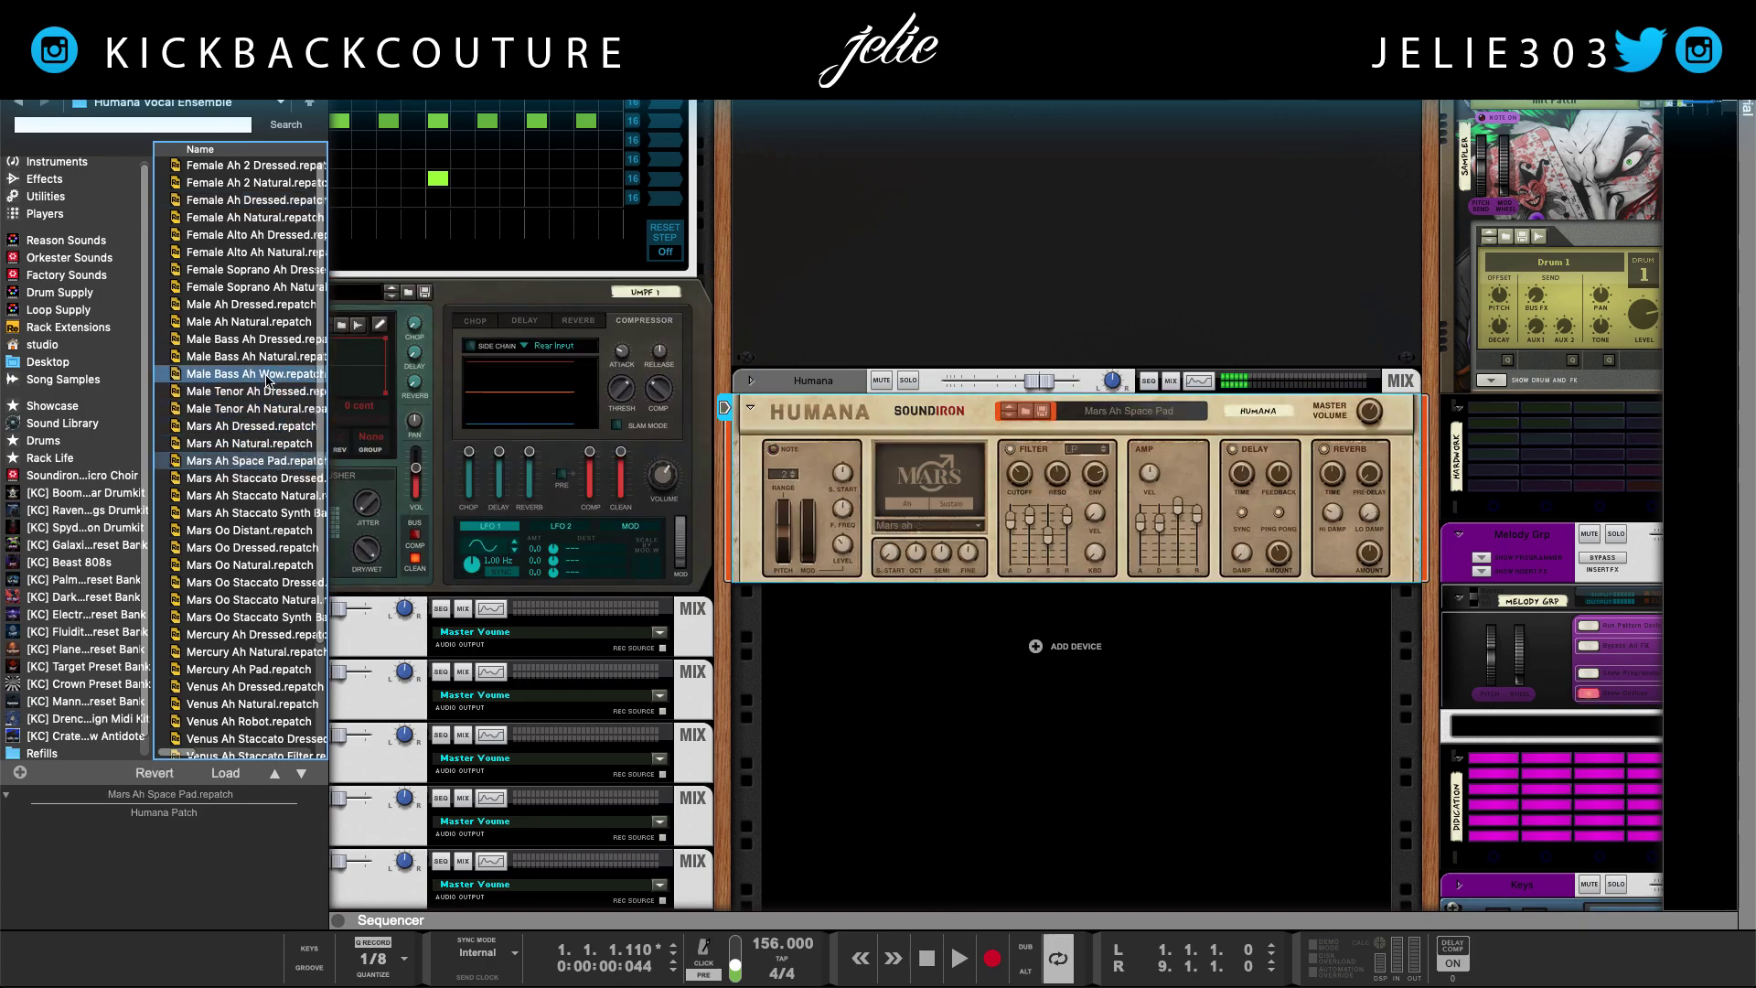
- Load the Mercury Ah Dressed patch into Humana, and start playback with the sequencer expanded over the rack
scroll(275, 380, "down", 3)
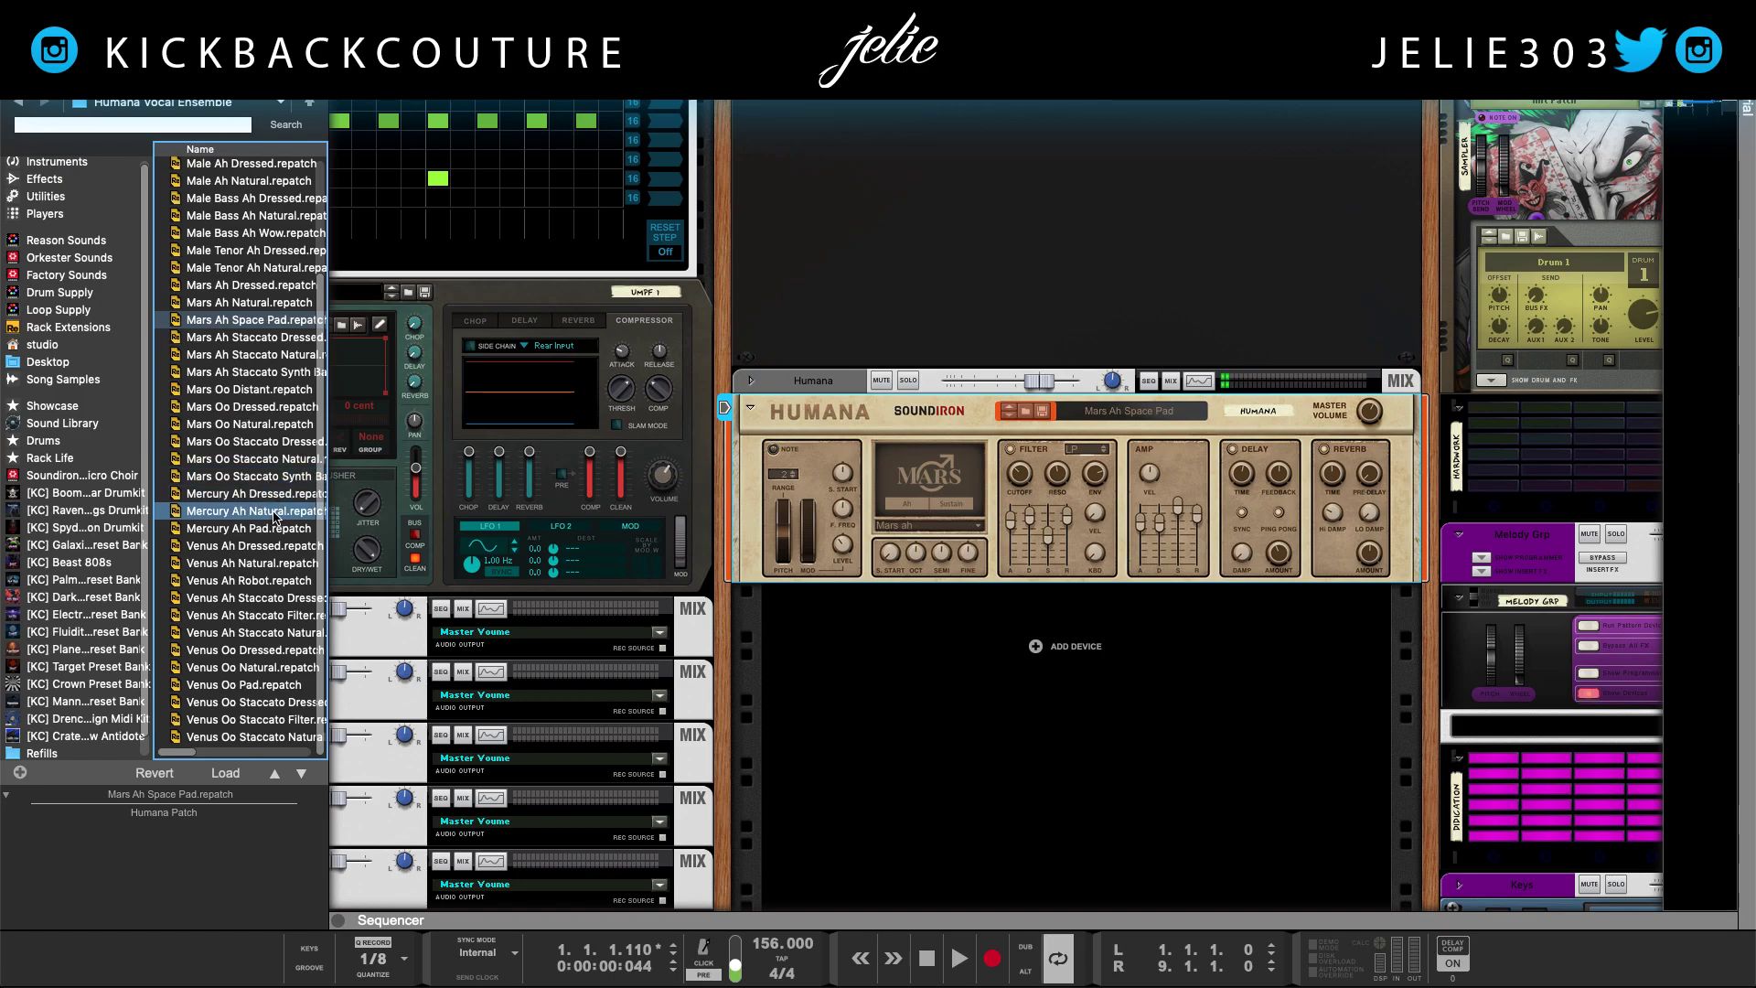
left_click_drag(261, 494, 878, 484)
key("space")
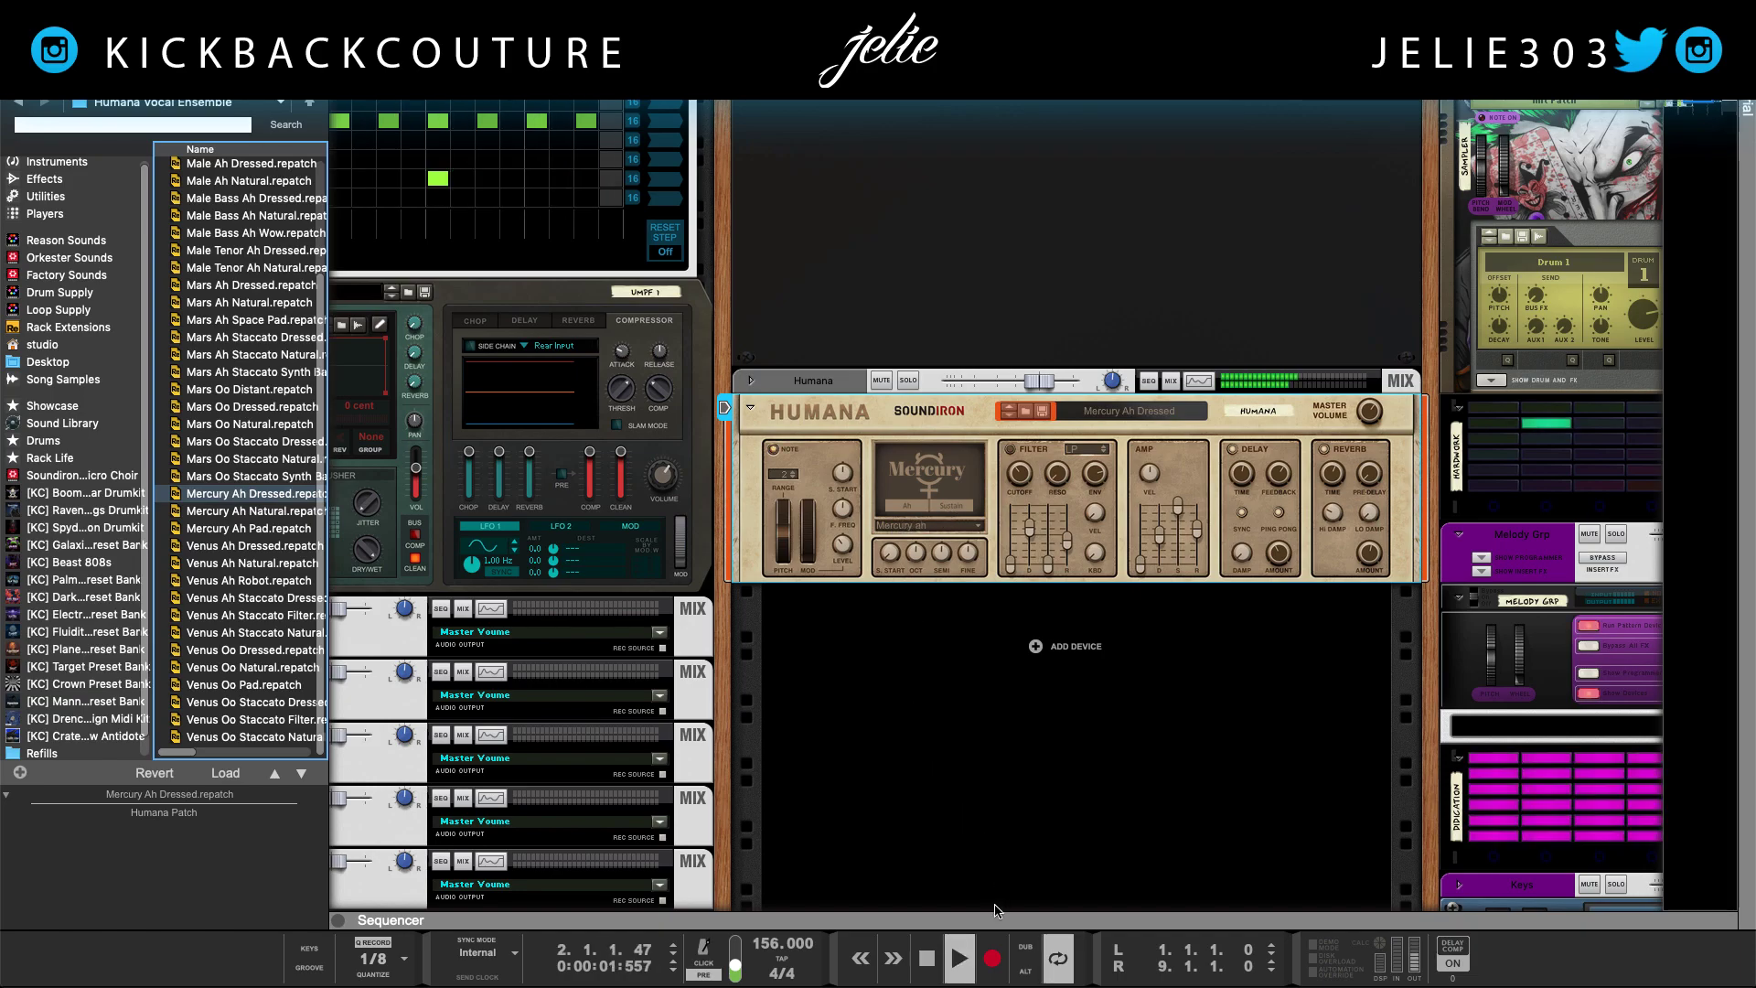
left_click_drag(994, 918, 942, 177)
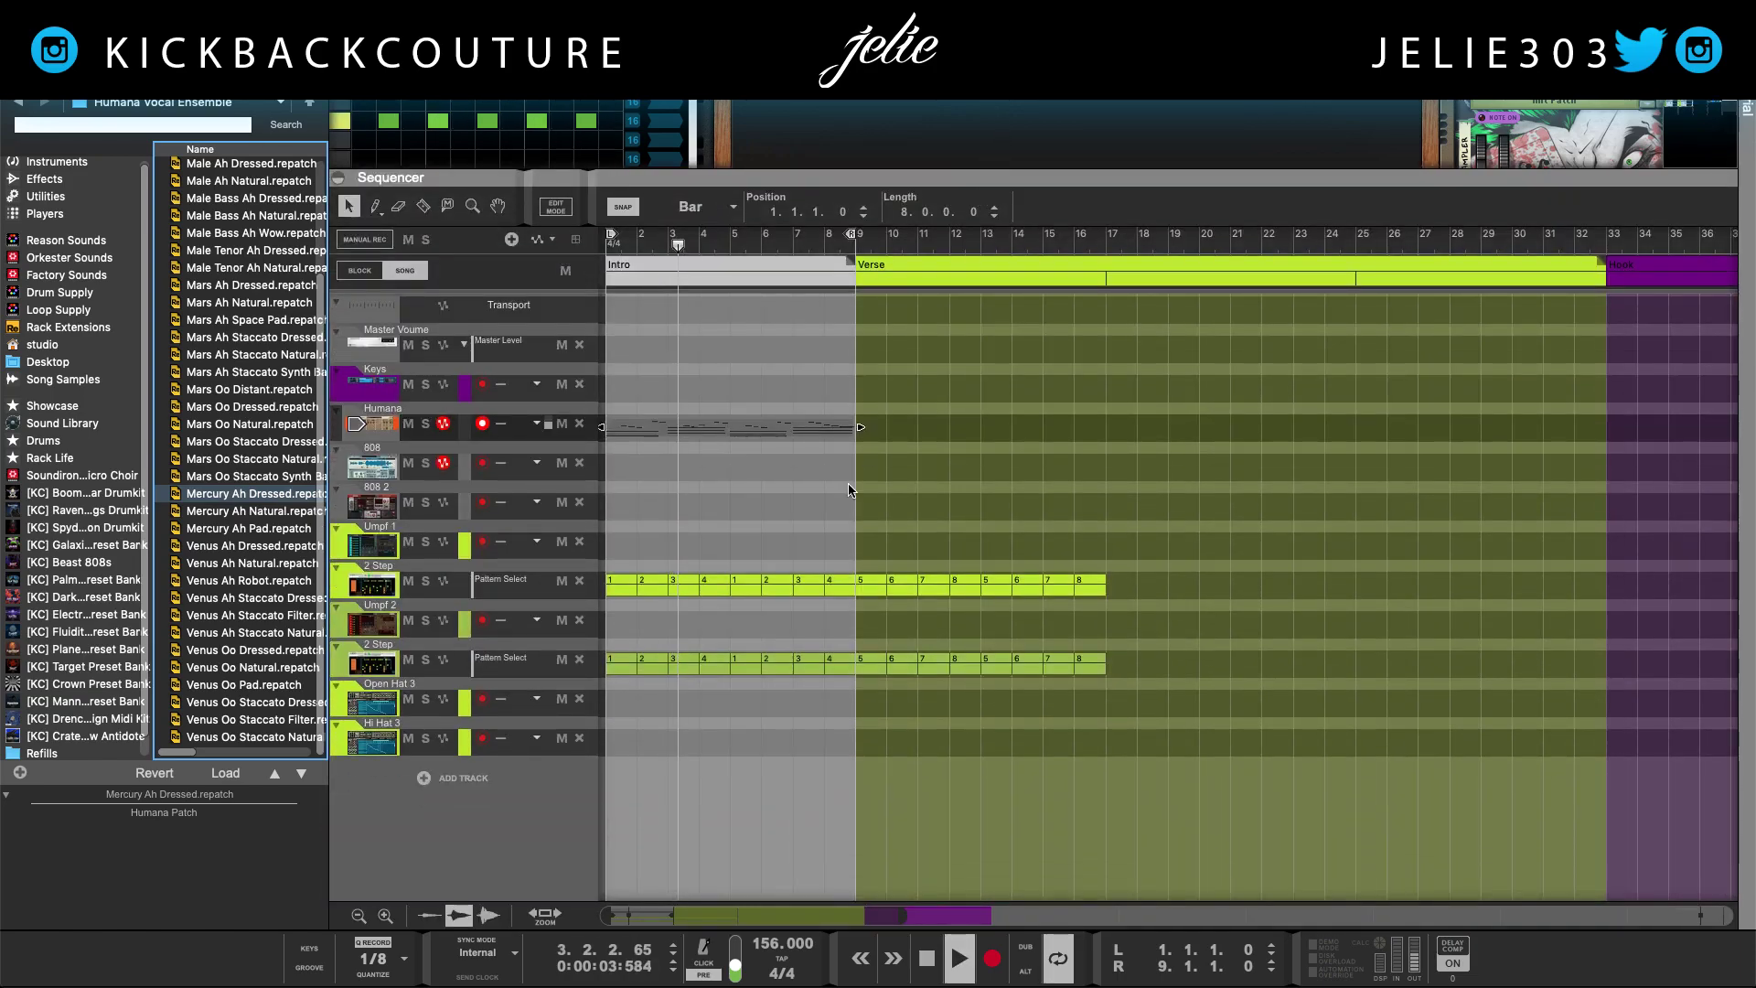
- Open Humana's Intro clip for note editing, transpose all its chord notes down one octave, and play the result
key("space")
double_click(841, 427)
left_click_drag(943, 555, 933, 720)
left_click_drag(872, 618, 885, 731, "shift")
left_click_drag(804, 564, 713, 722, "shift")
key("shift+Down")
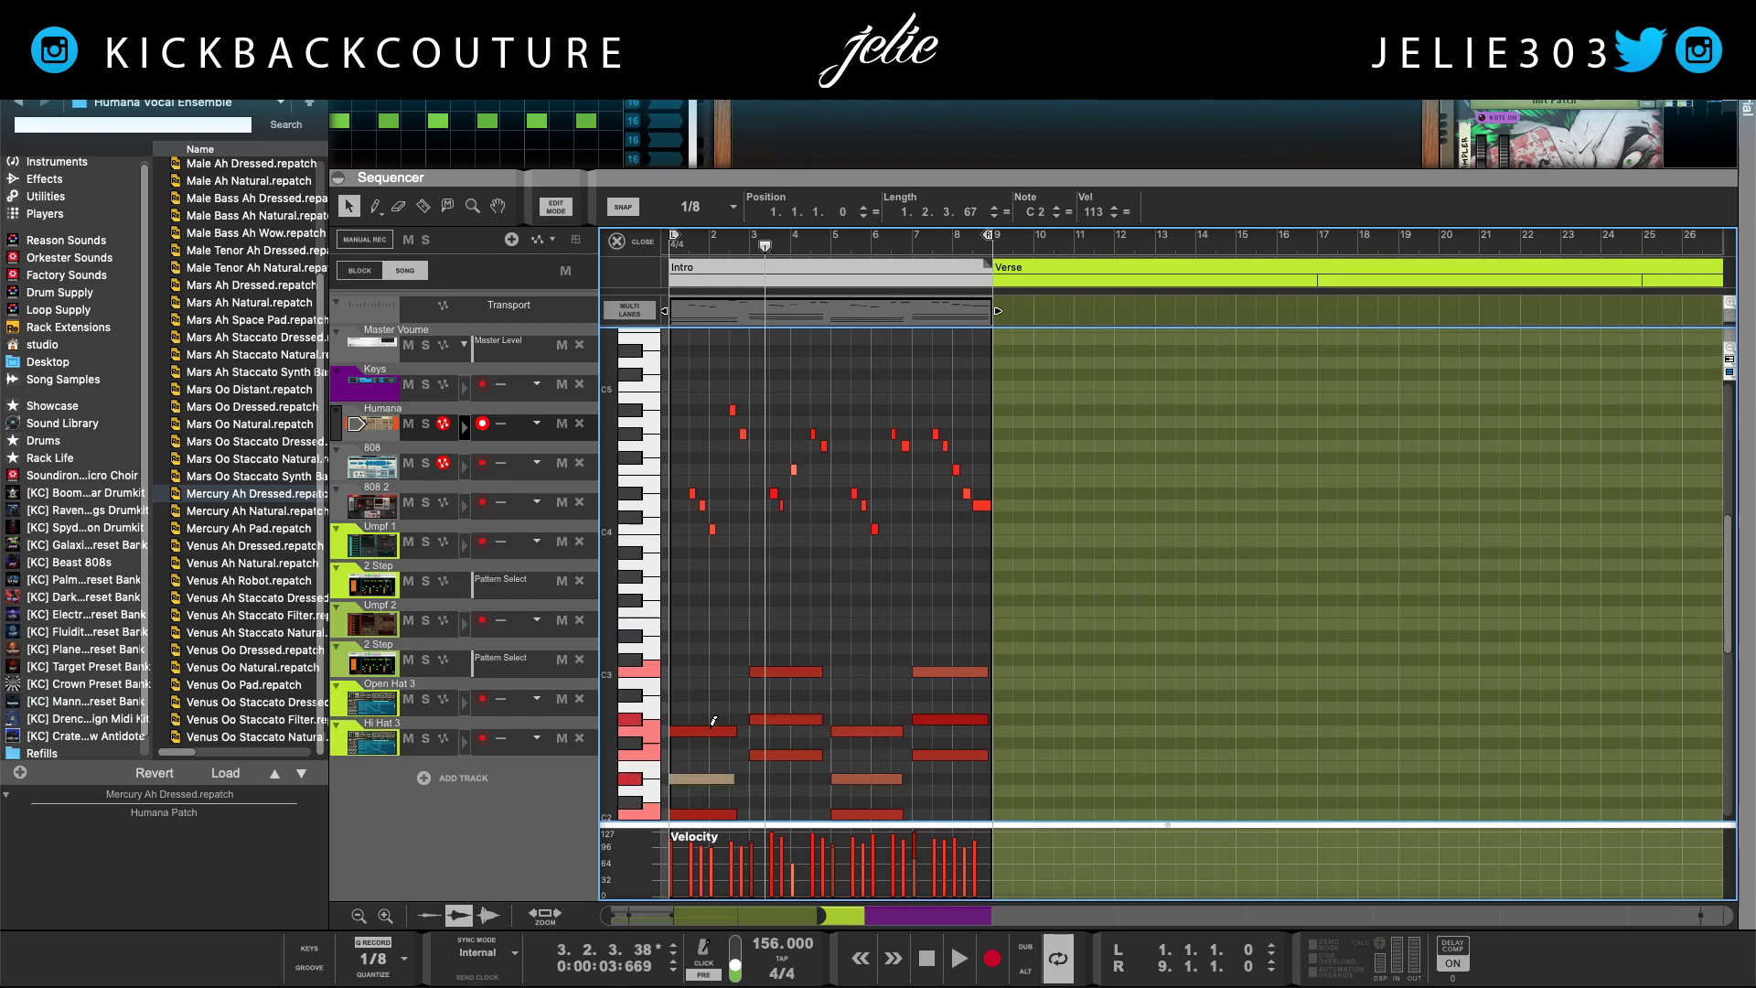
key("space")
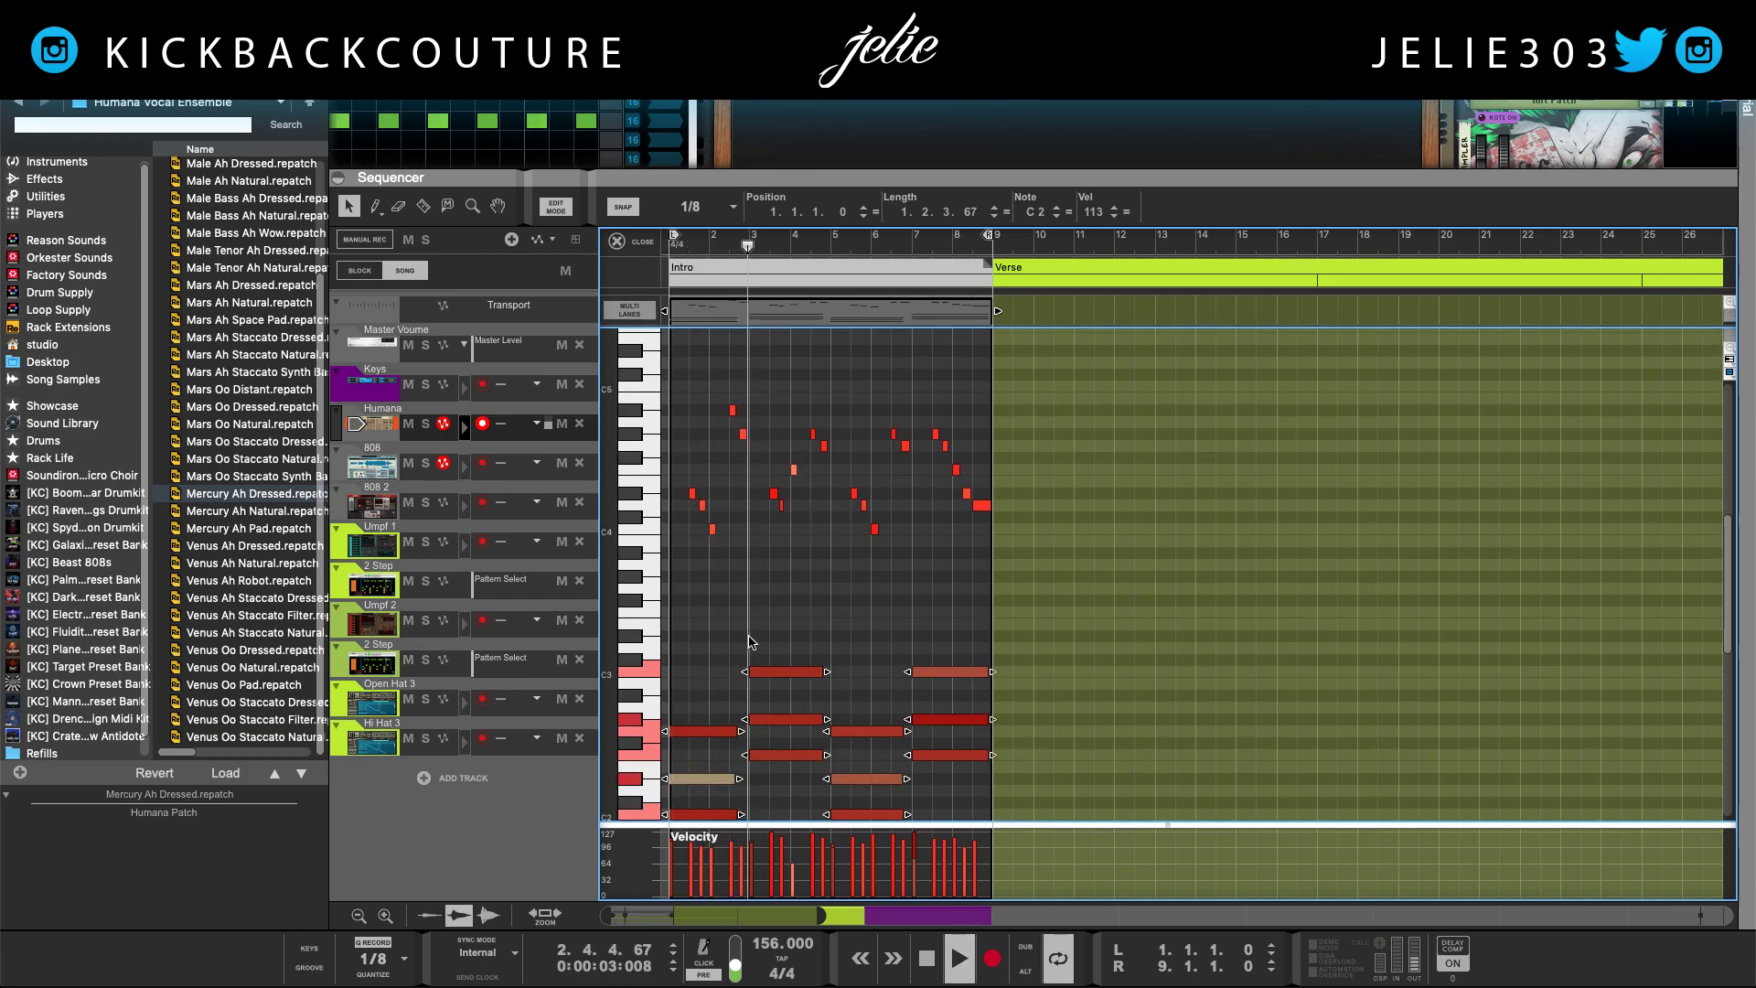
- Hide the browser and copy the lowest note of each of the four chords one octave up
key("F3")
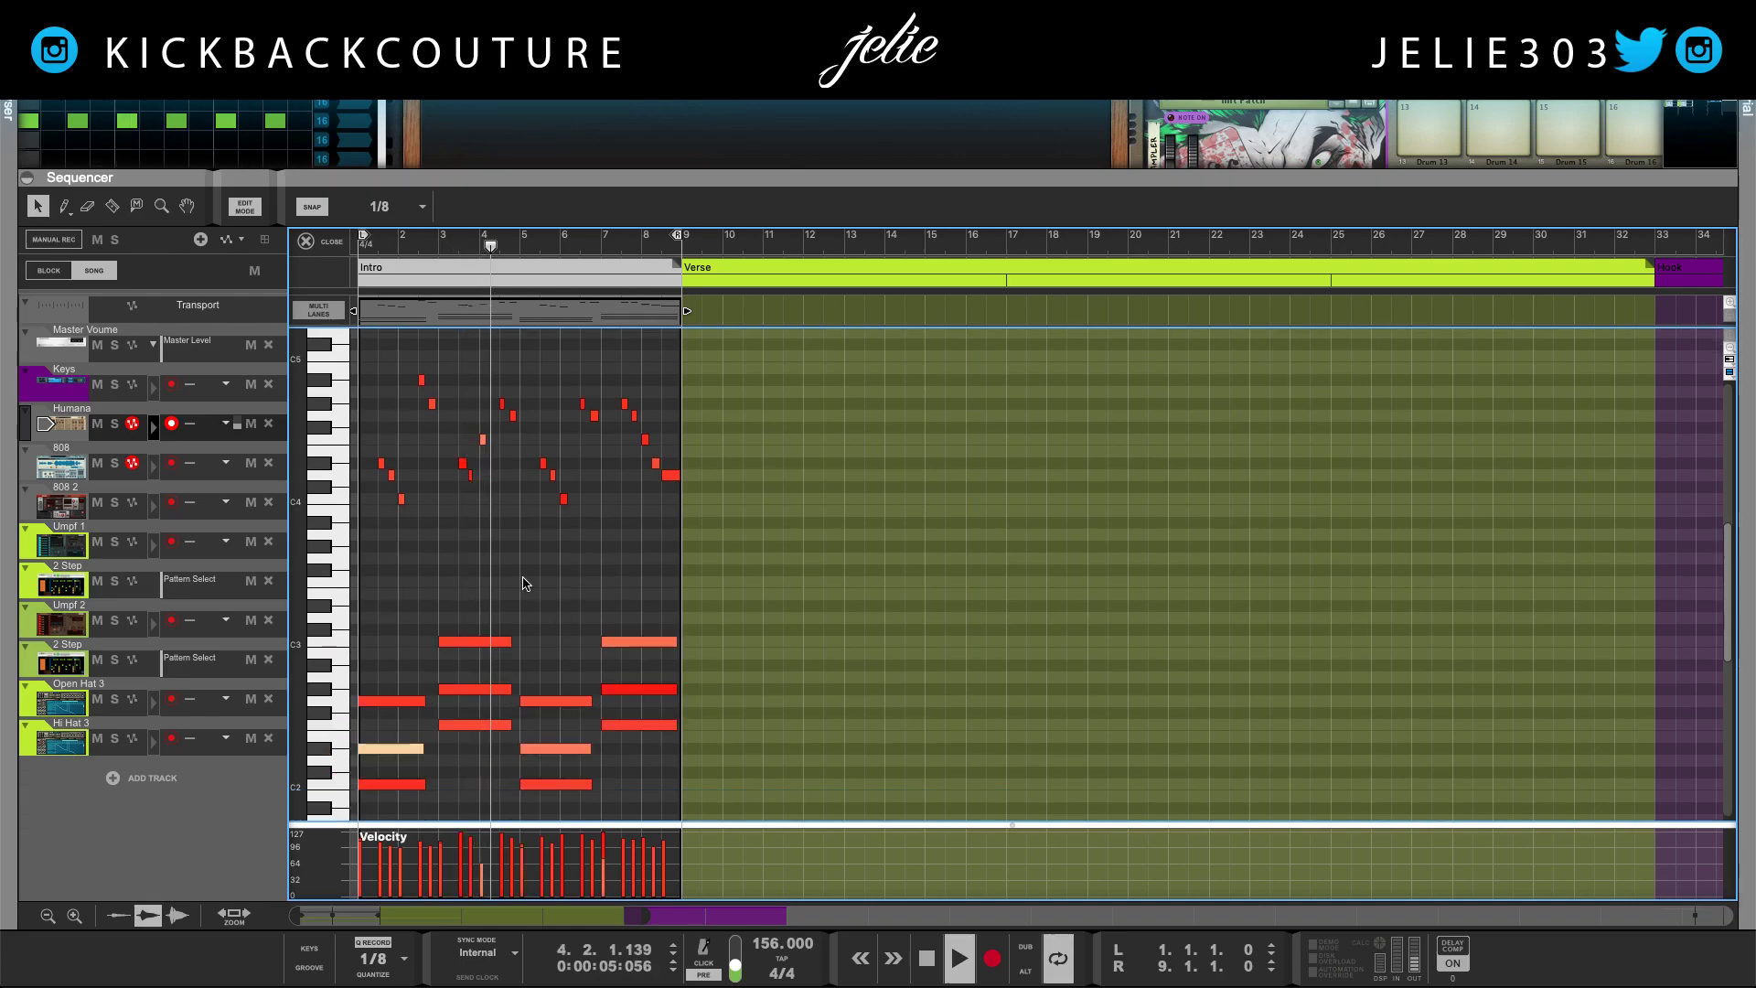
scroll(549, 603, "down", 5)
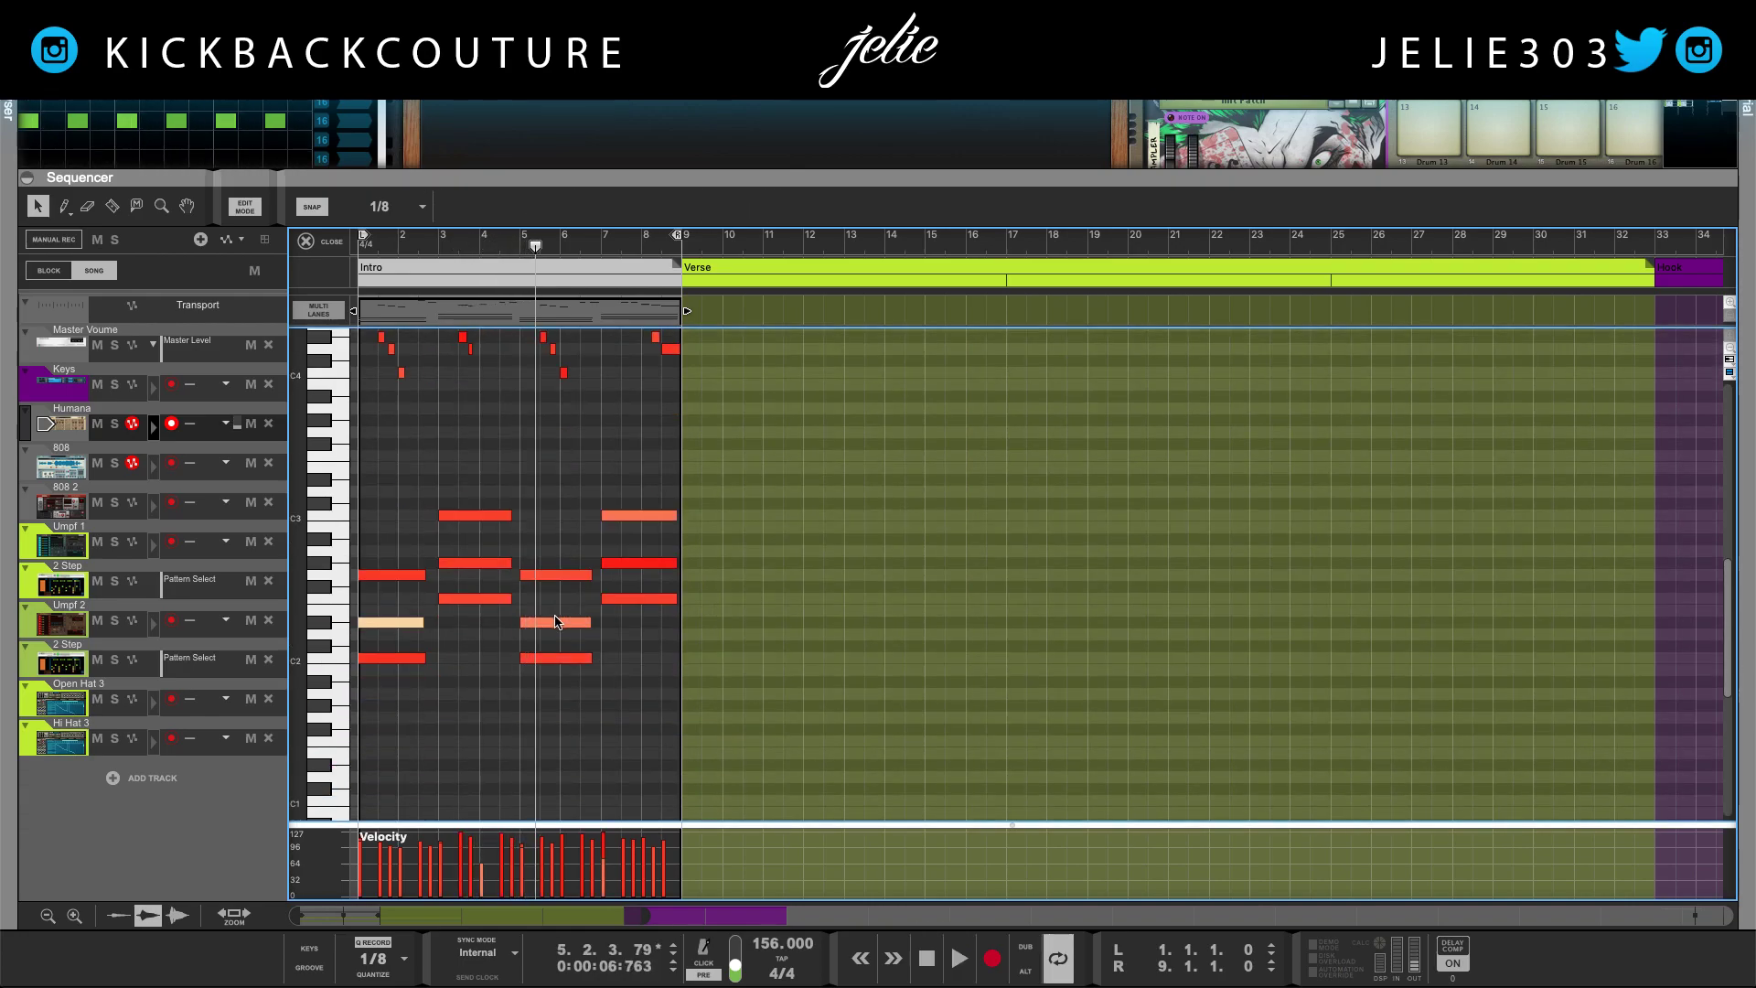
left_click(479, 600)
left_click(426, 658, "shift")
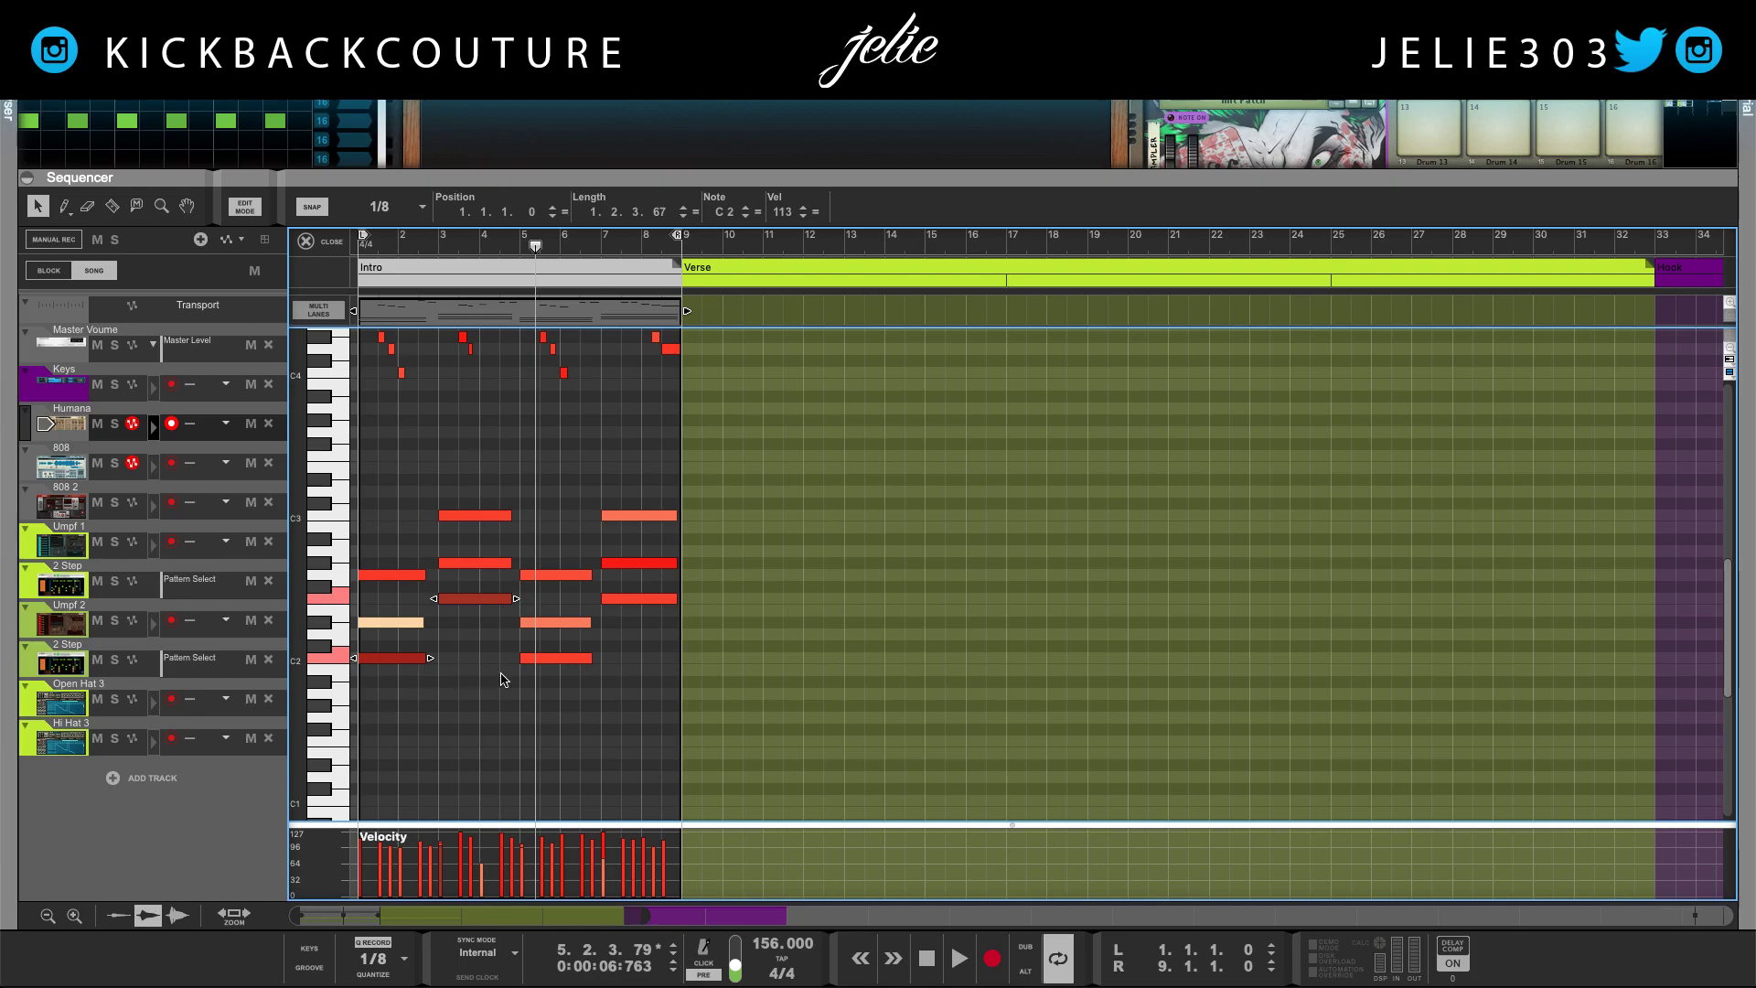
left_click(549, 658, "shift")
left_click(637, 599, "shift")
left_click_drag(638, 601, 620, 457)
- Copy the duplicated chord notes two octaves down as a bass line, and play back the layered chords
left_click_drag(488, 457, 486, 748)
key("space")
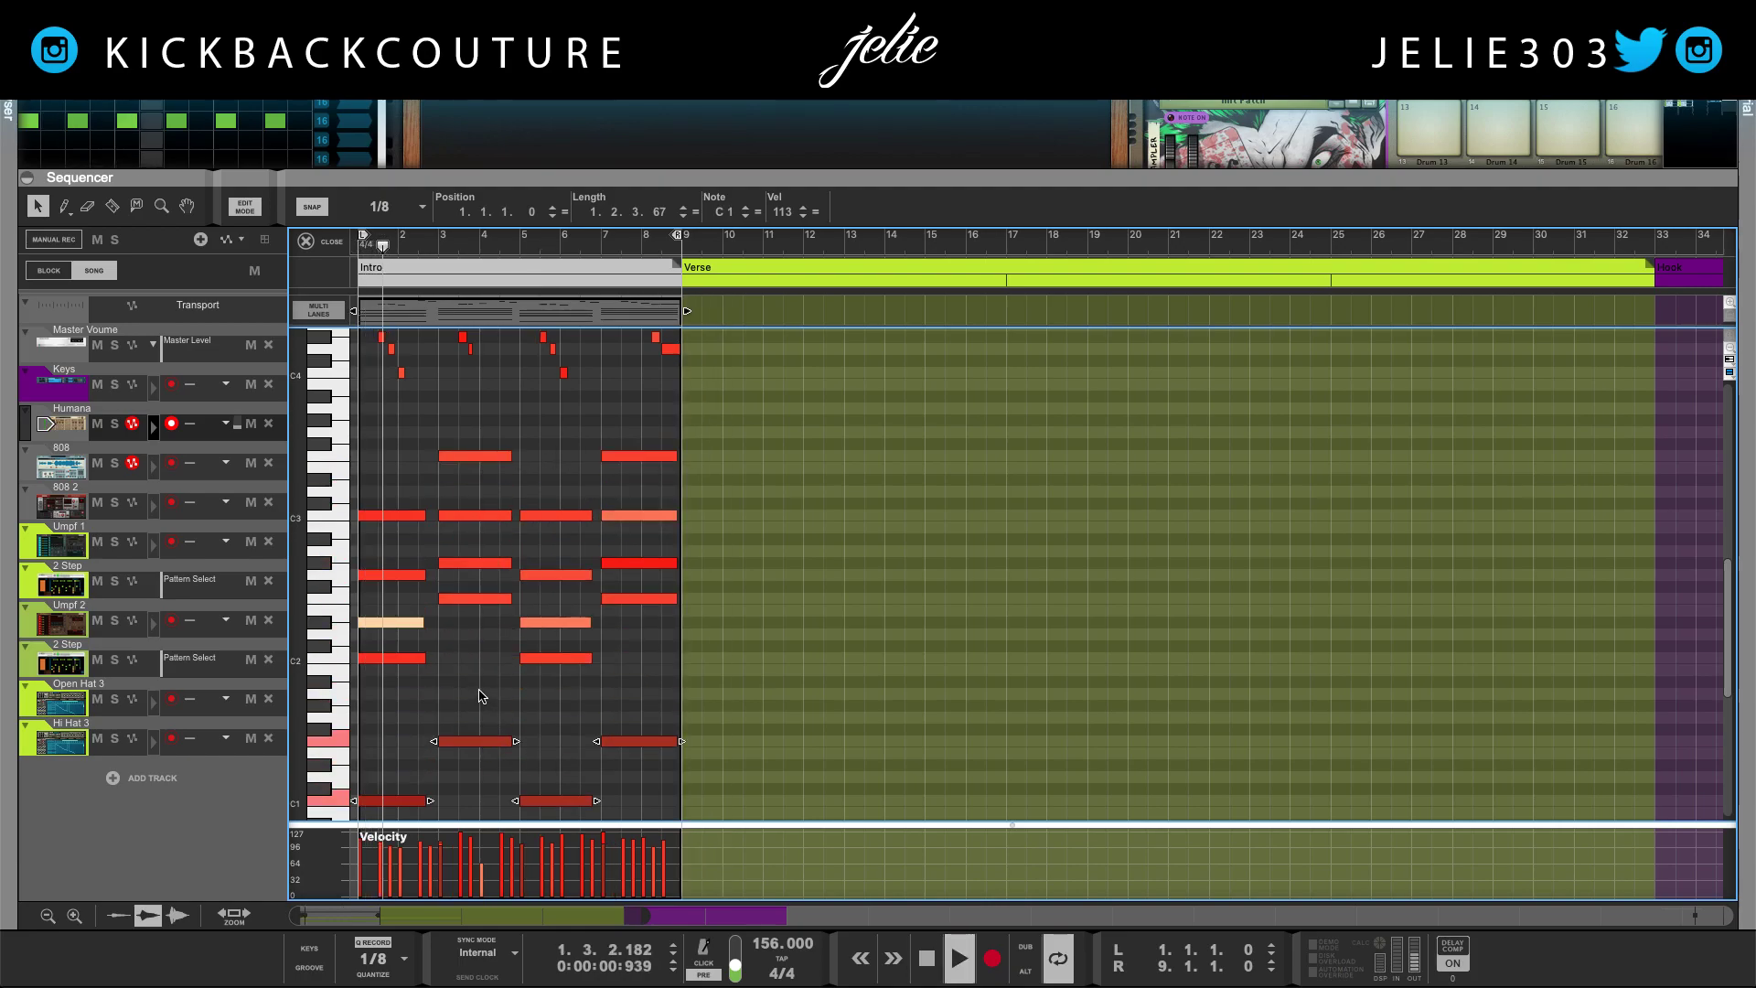
scroll(475, 695, "up", 3)
scroll(467, 686, "down", 8)
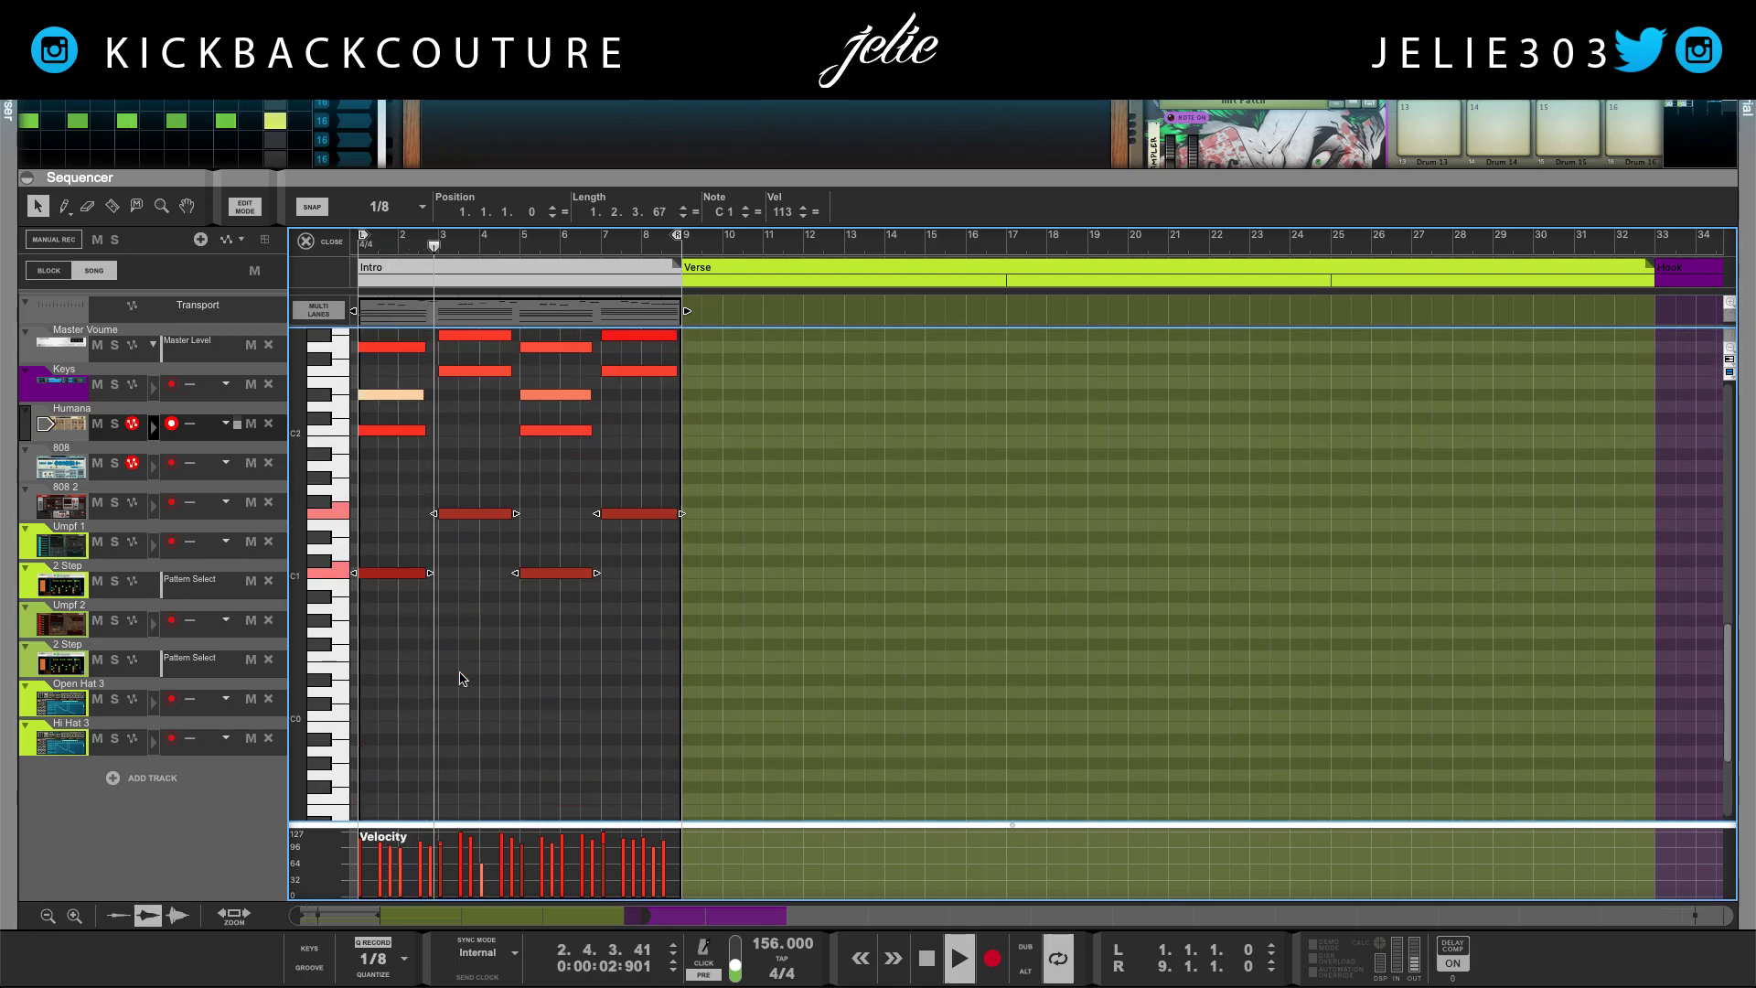
scroll(462, 679, "up", 8)
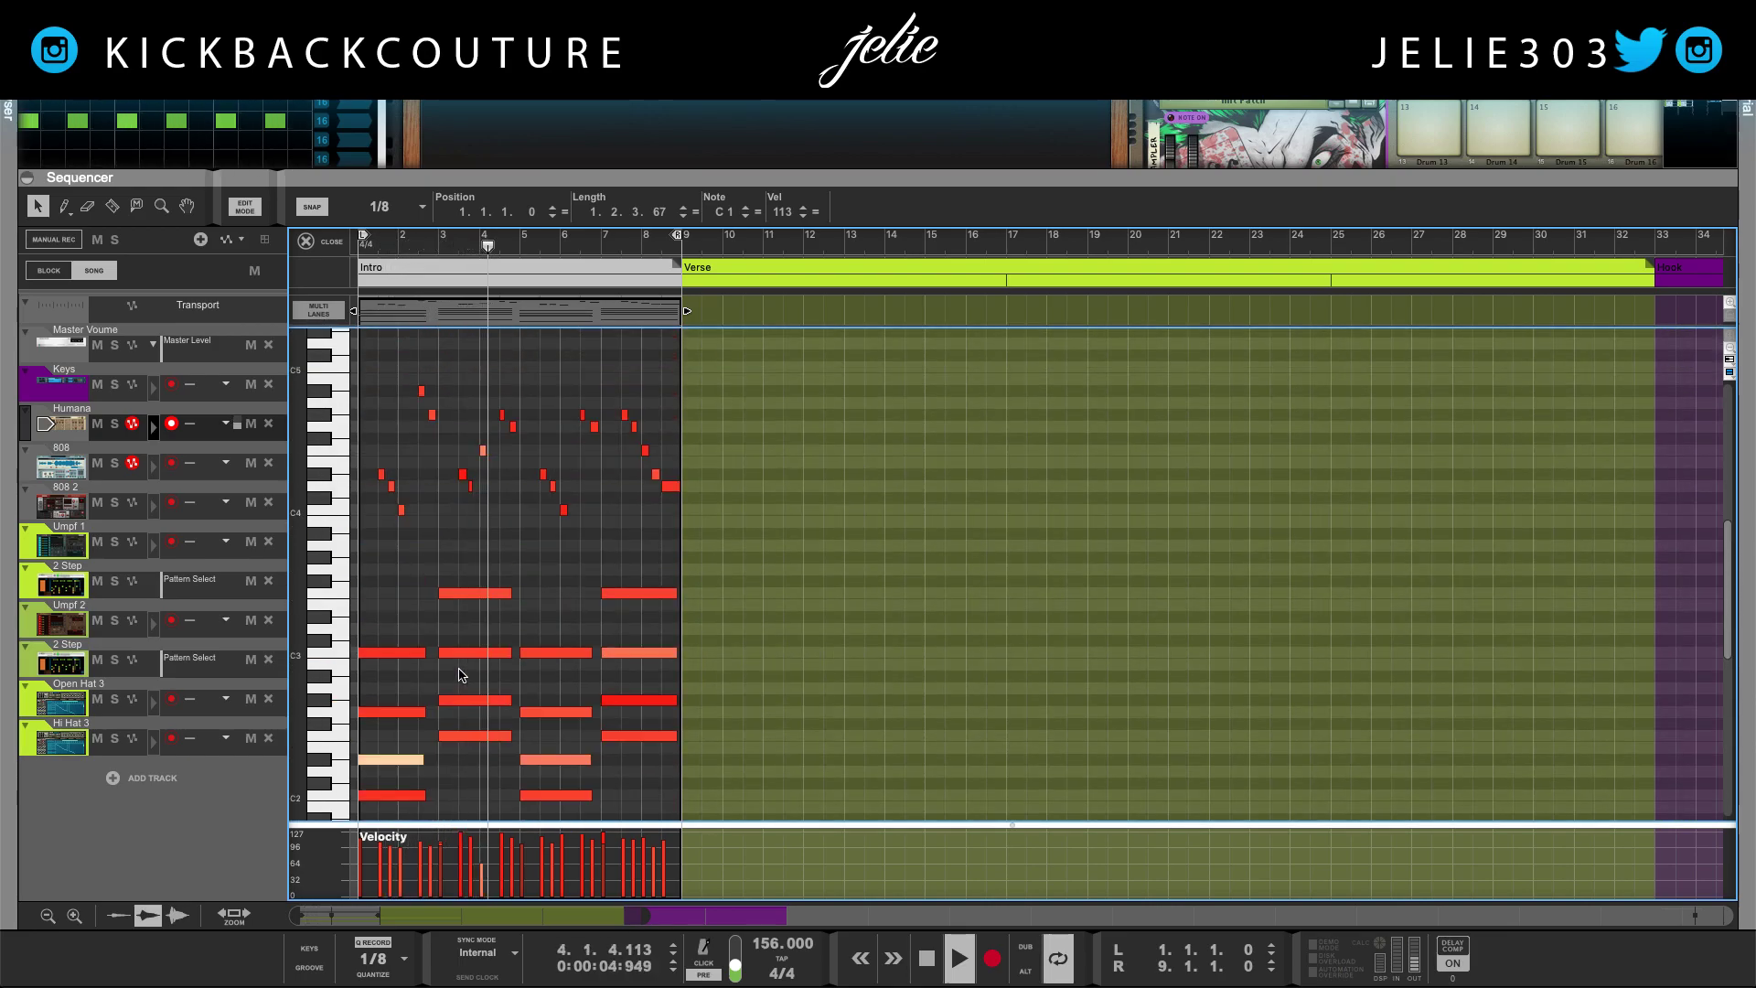
scroll(460, 674, "down", 1)
scroll(463, 670, "down", 1)
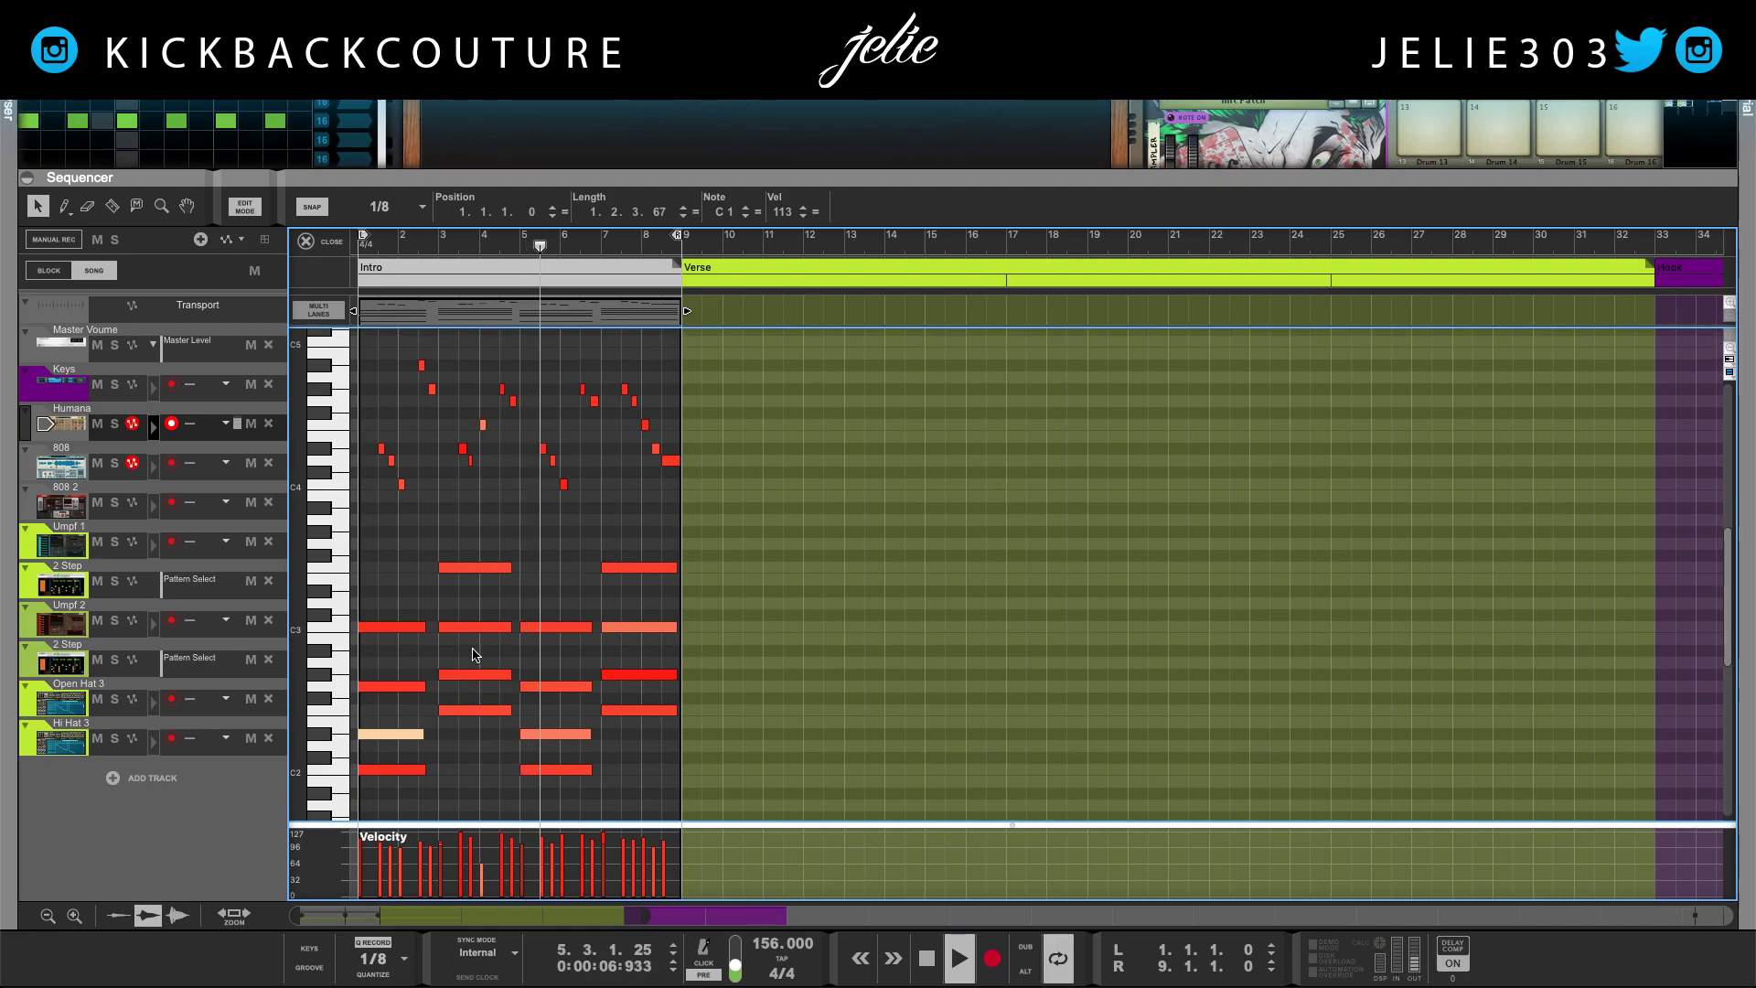
- Transpose all the short melody notes above the chords up one octave, and listen to them
key("space")
left_click_drag(717, 486, 278, 343)
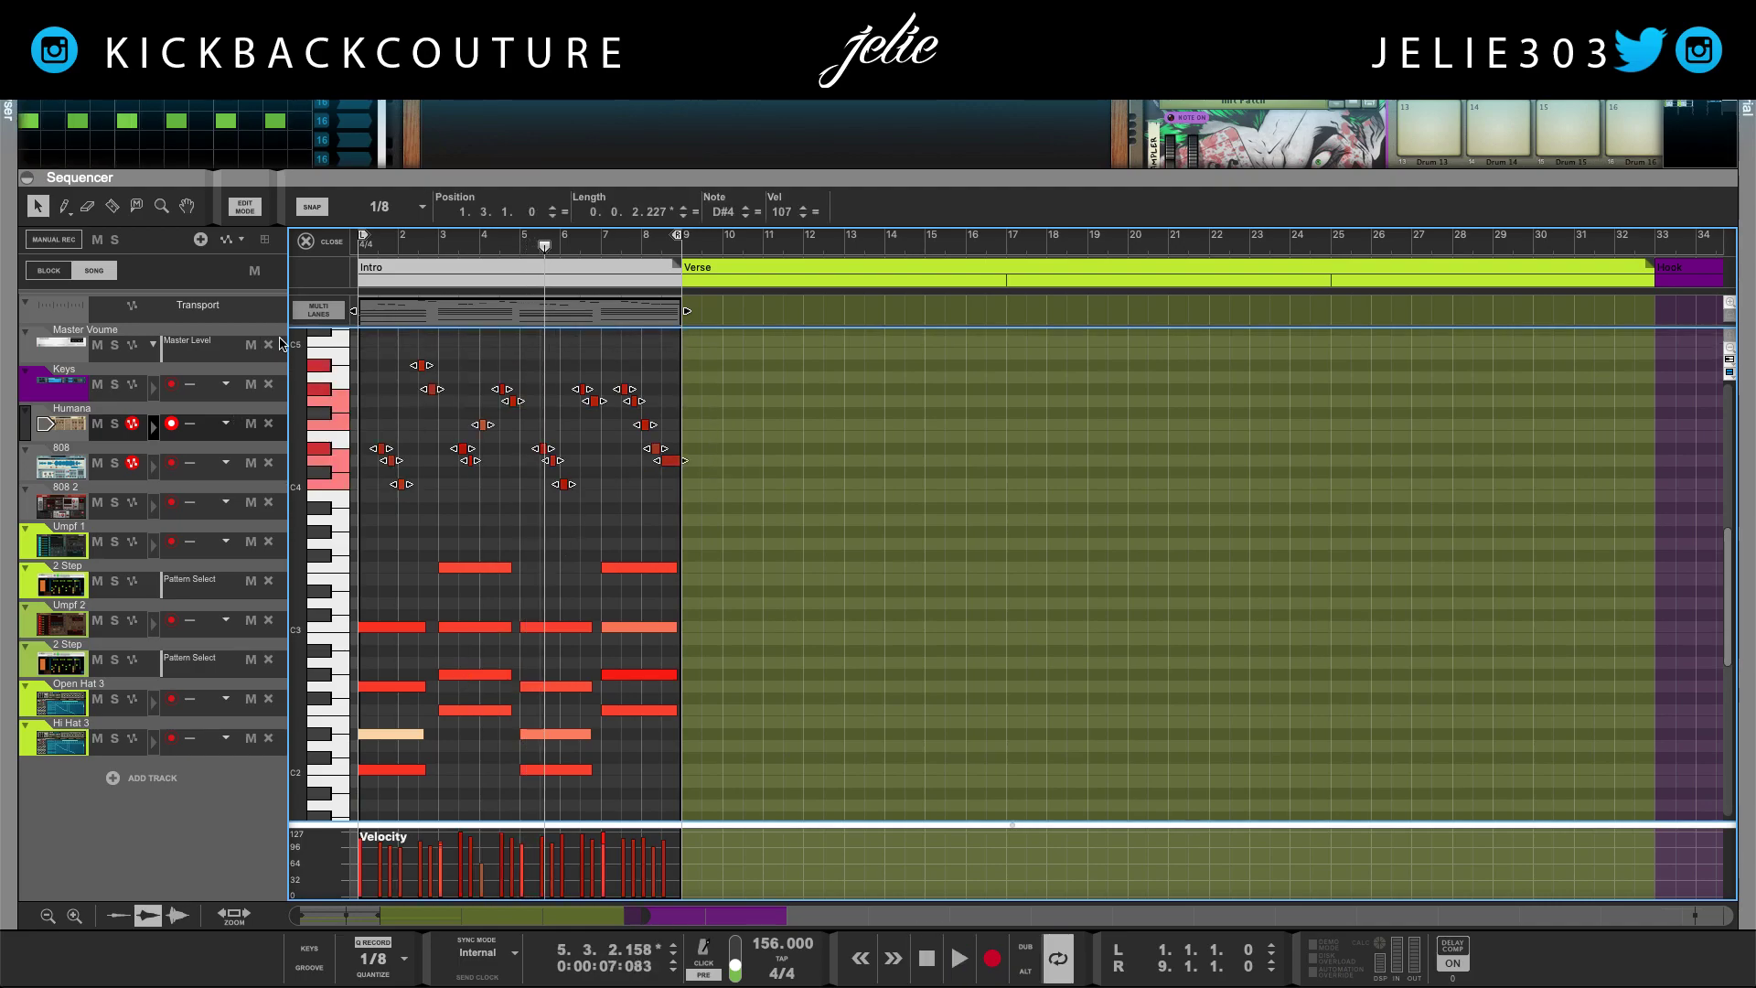
key("shift+Up")
key("space")
key("space")
scroll(509, 504, "up", 1)
scroll(503, 503, "up", 1)
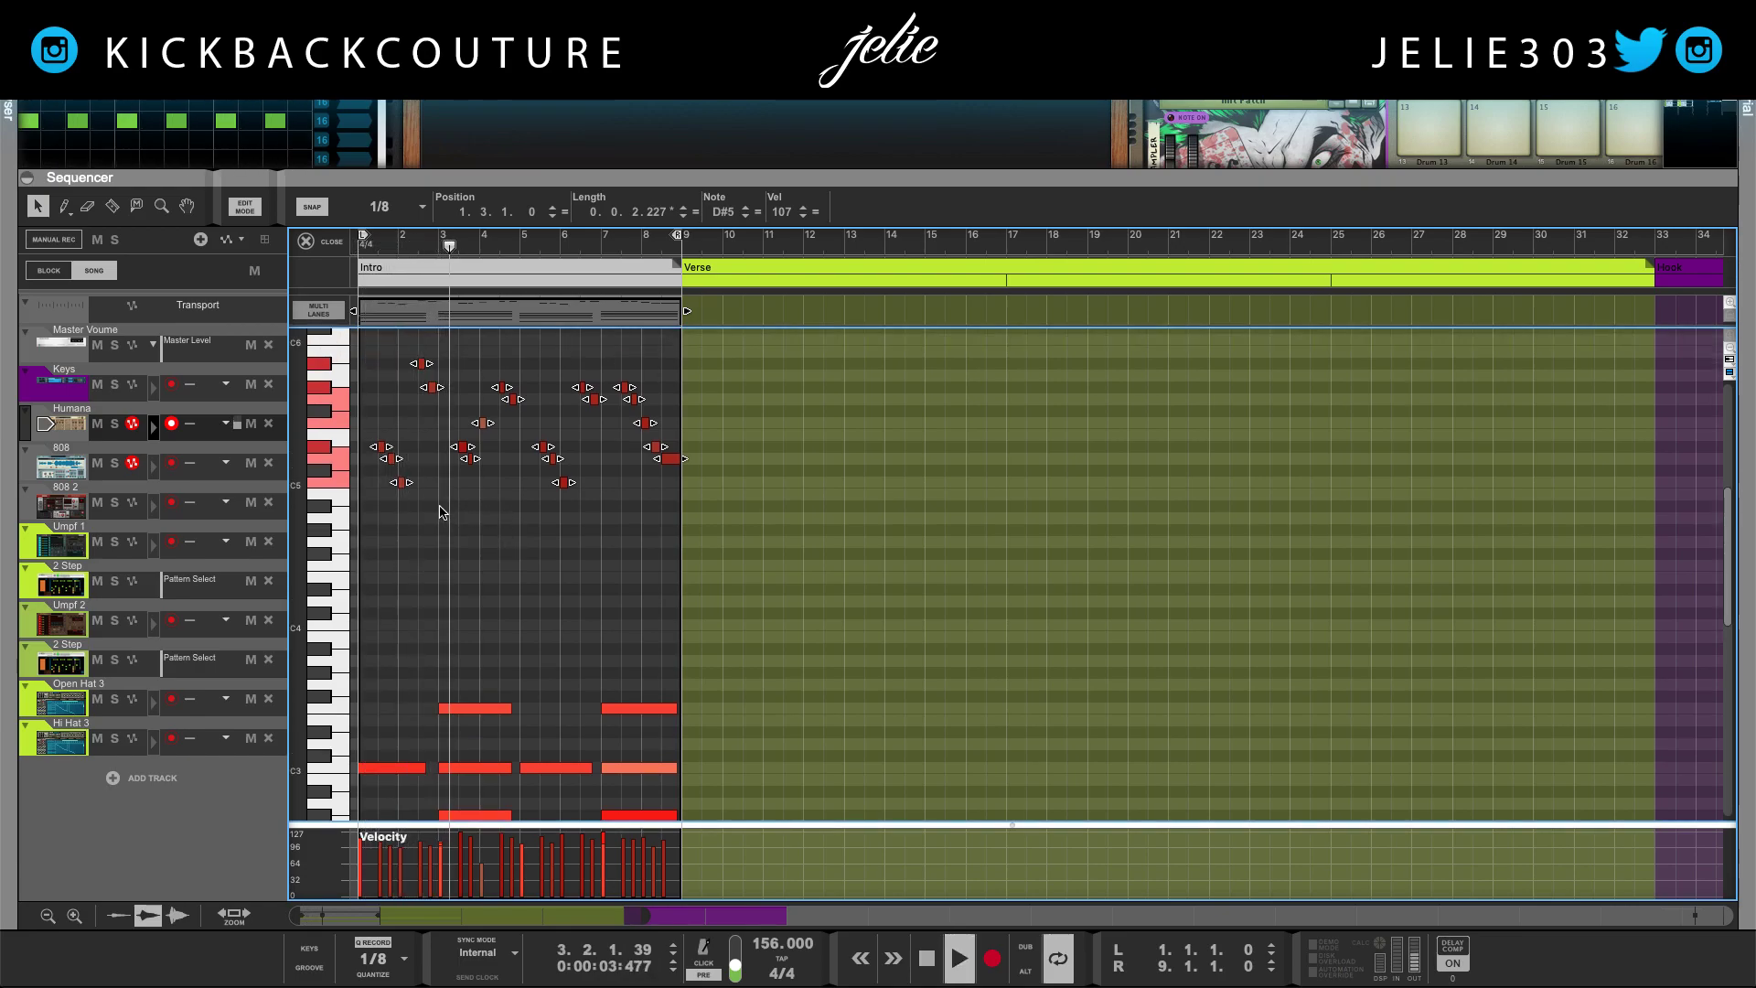
- Duplicate the selected melody notes one octave down, keeping the upper ones, and play back both layers
key("space")
left_click_drag(401, 484, 407, 626)
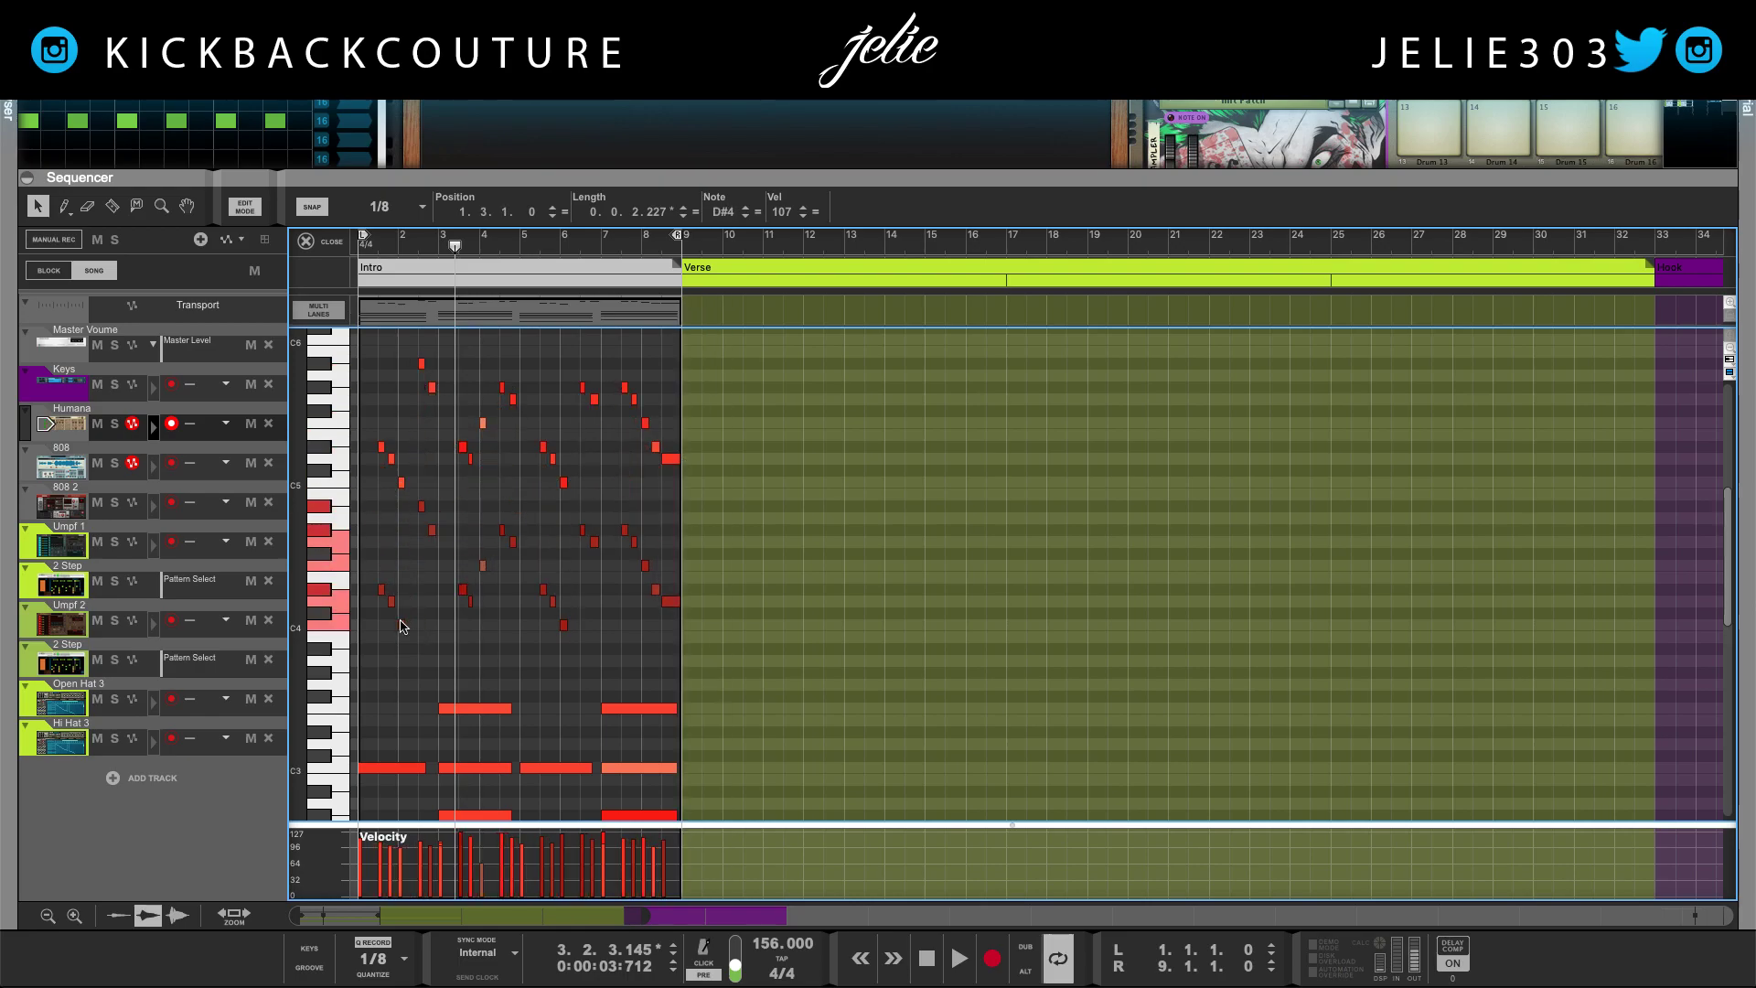
key("space")
left_click(459, 645)
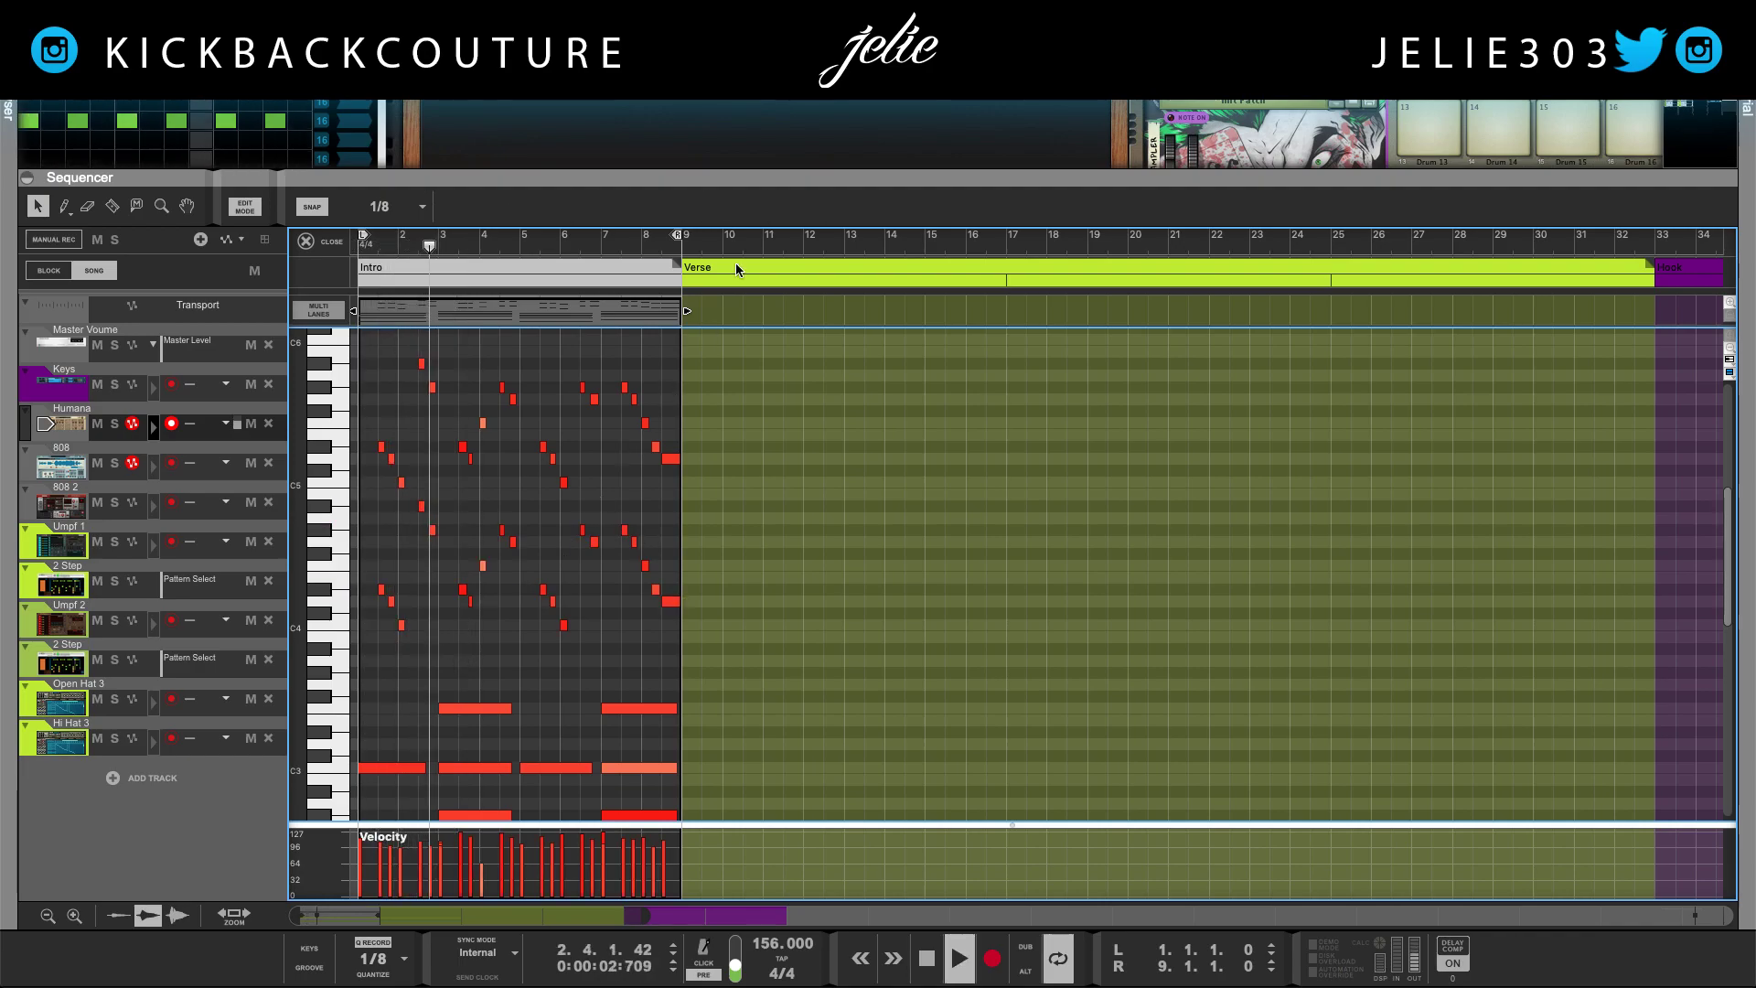
- Shrink the sequencer to show Humana in the rack, listen to the Mercury Ah Dressed patch, and stop playback
left_click_drag(750, 174, 750, 665)
scroll(933, 466, "down", 2)
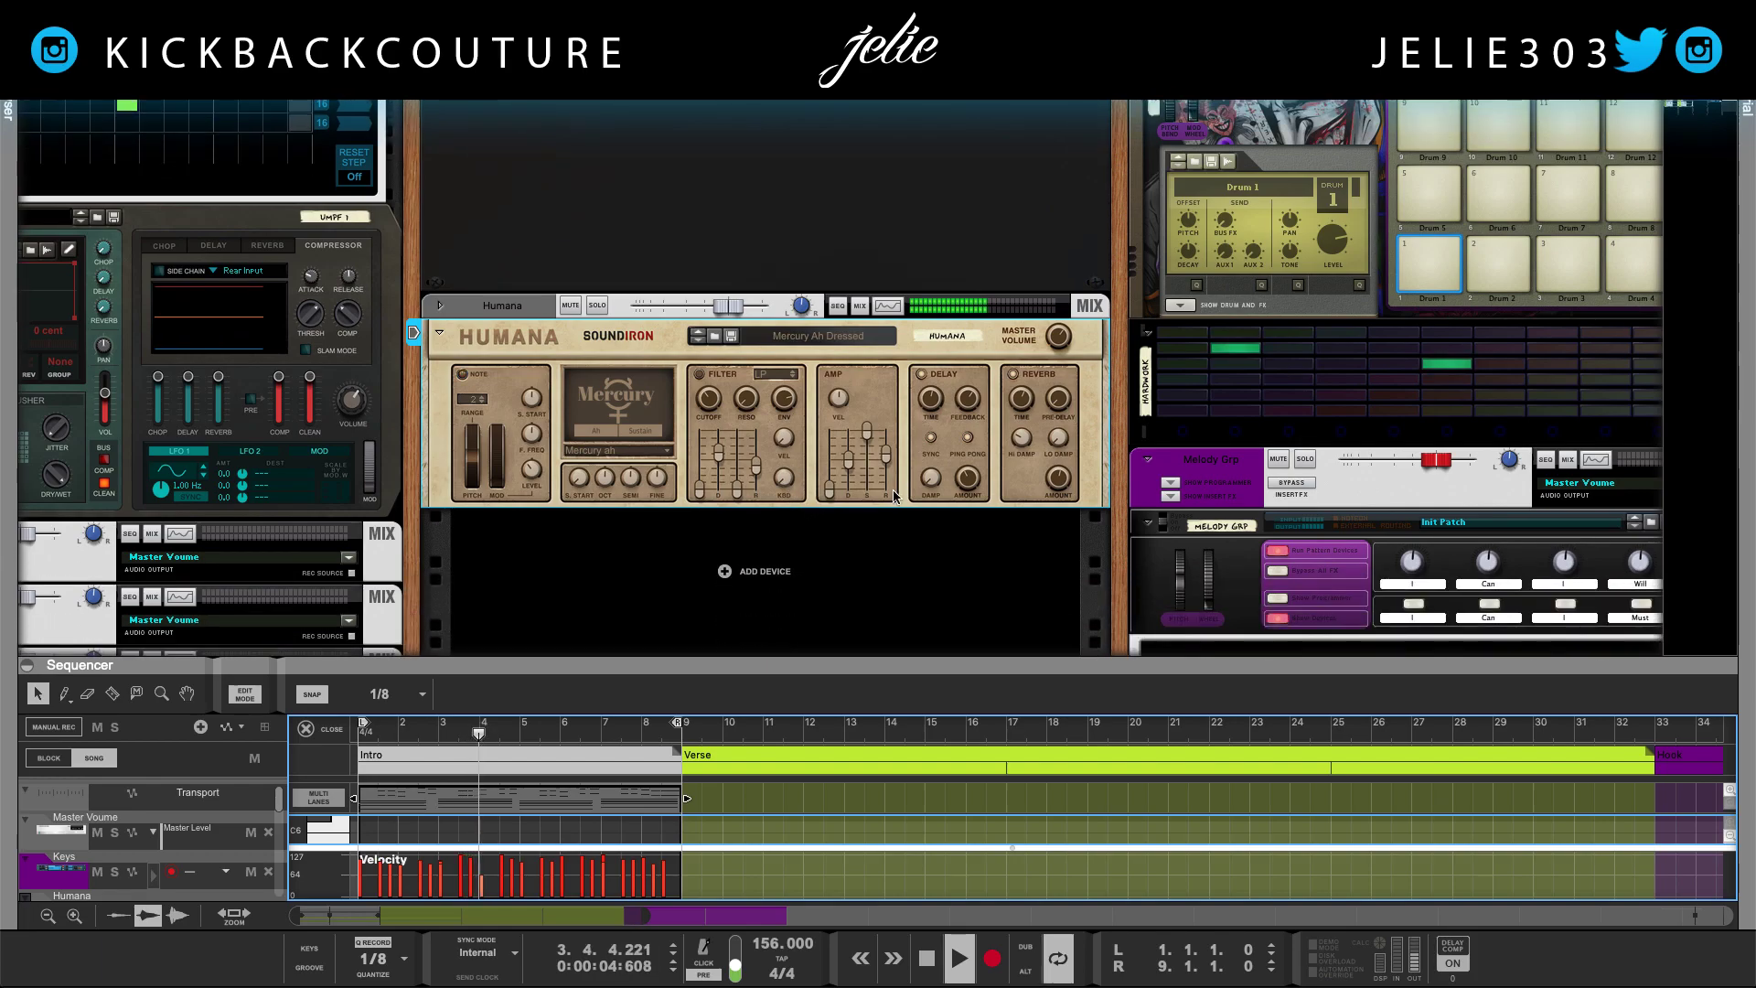
left_click(1053, 444)
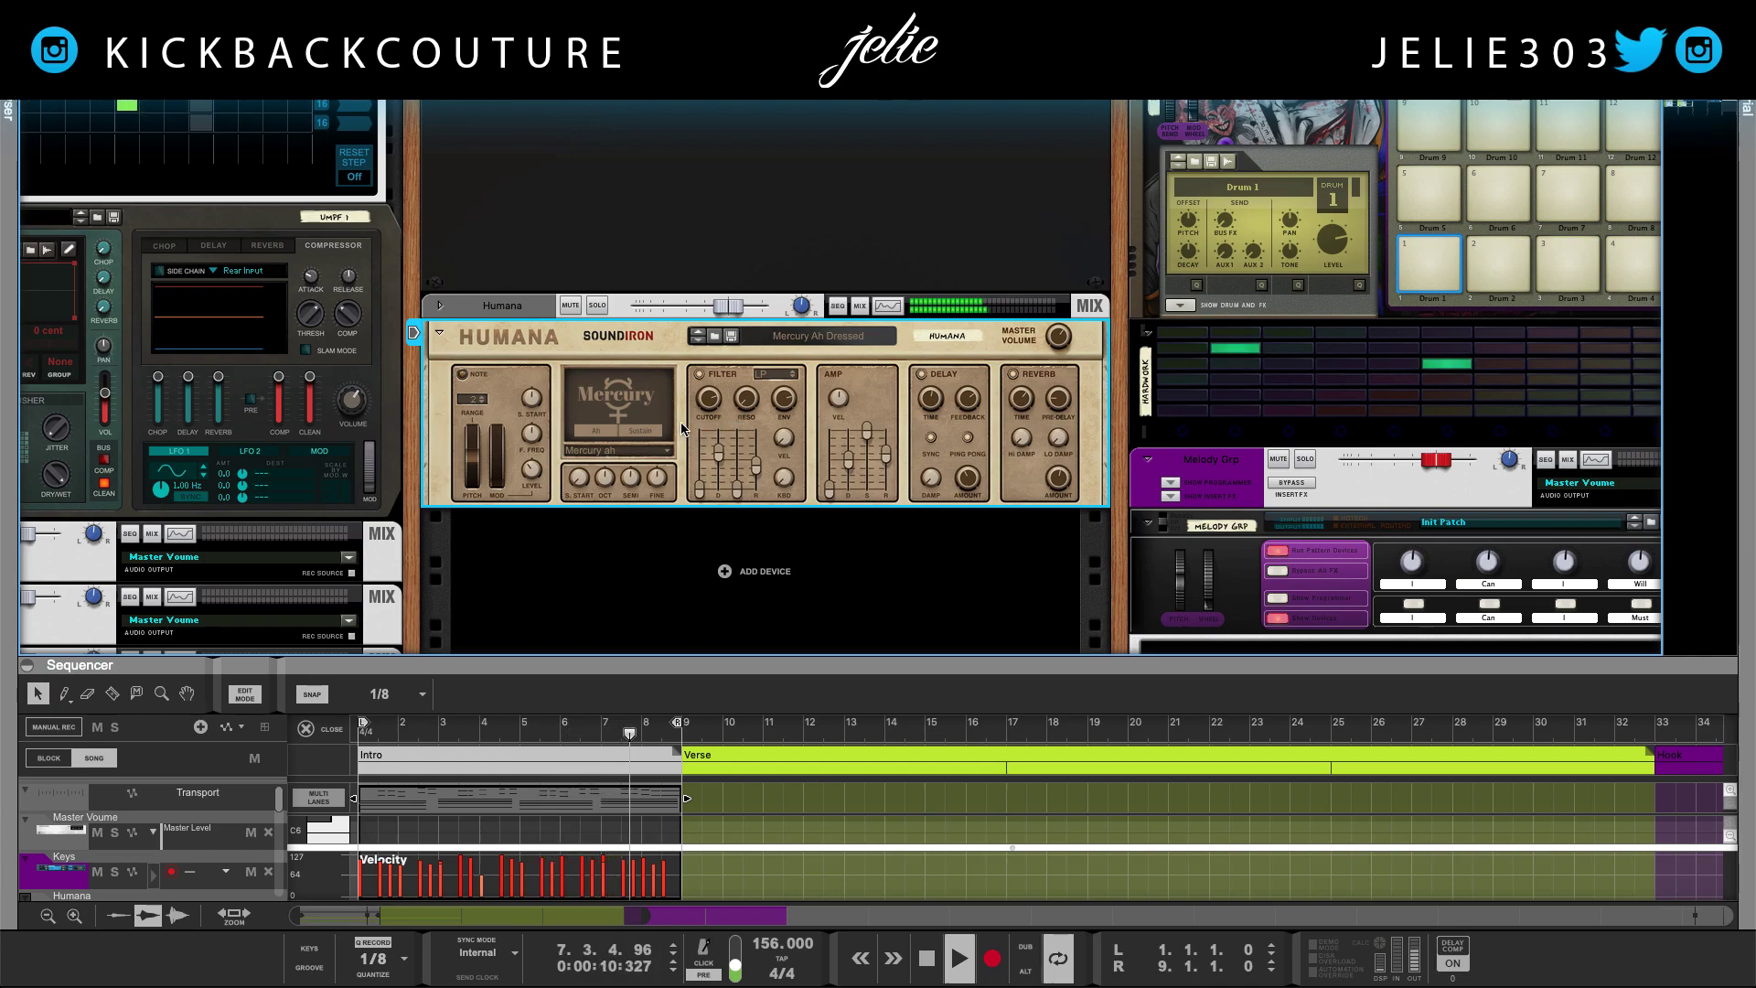
key("space")
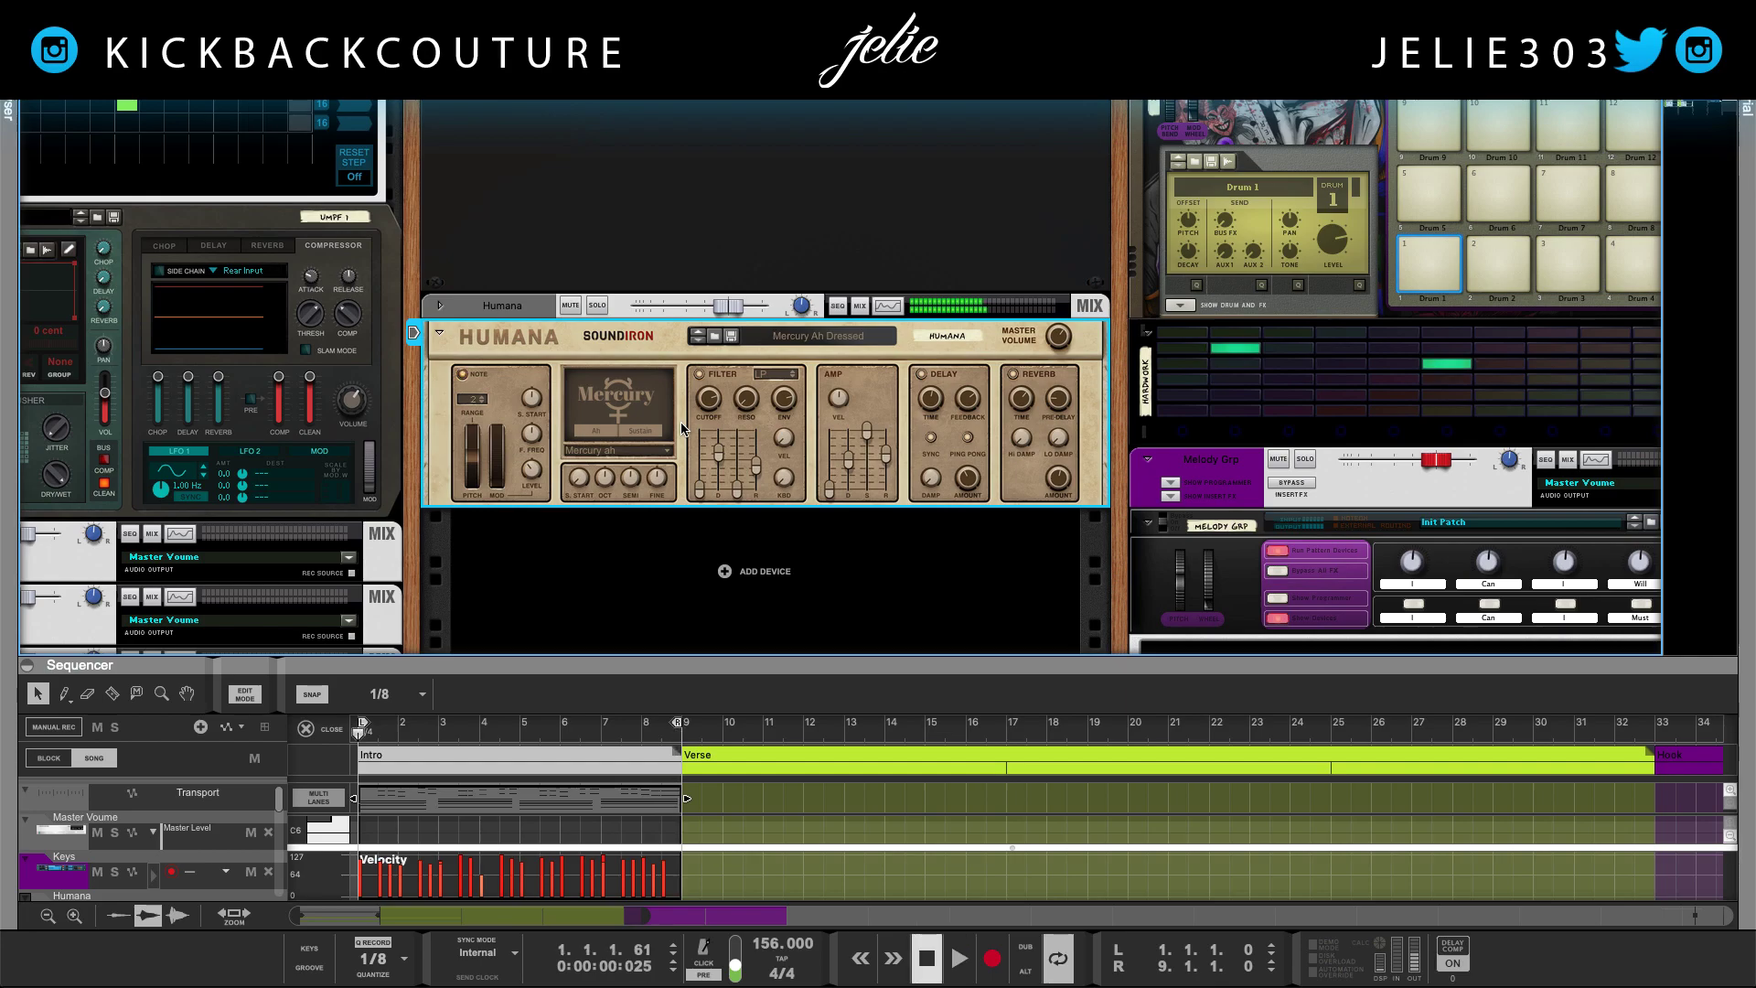